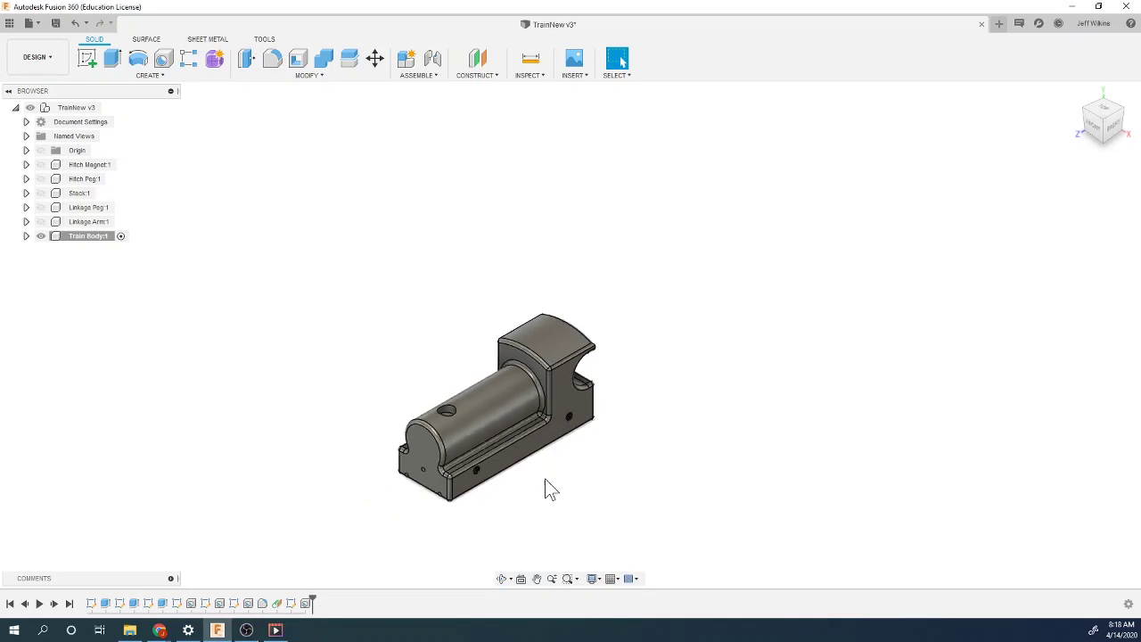
Step: Show the Stack component and drag the Train Body away from it
{"action": "scroll", "coordinate": [544, 487], "scroll_direction": "up", "scroll_amount": 1}
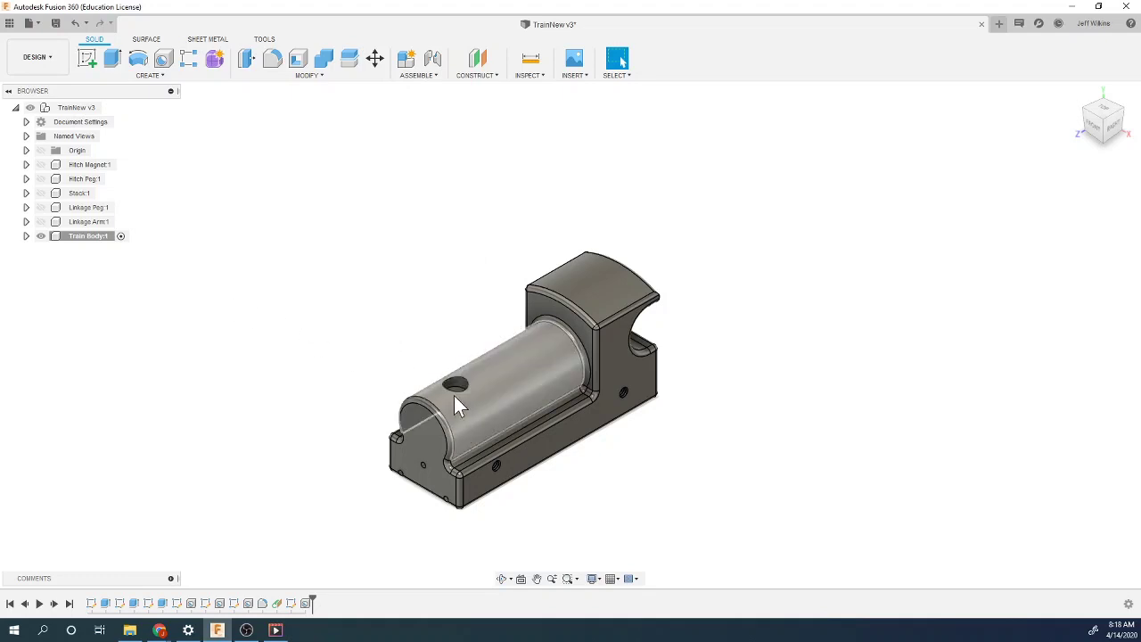
{"action": "left_click", "coordinate": [41, 192]}
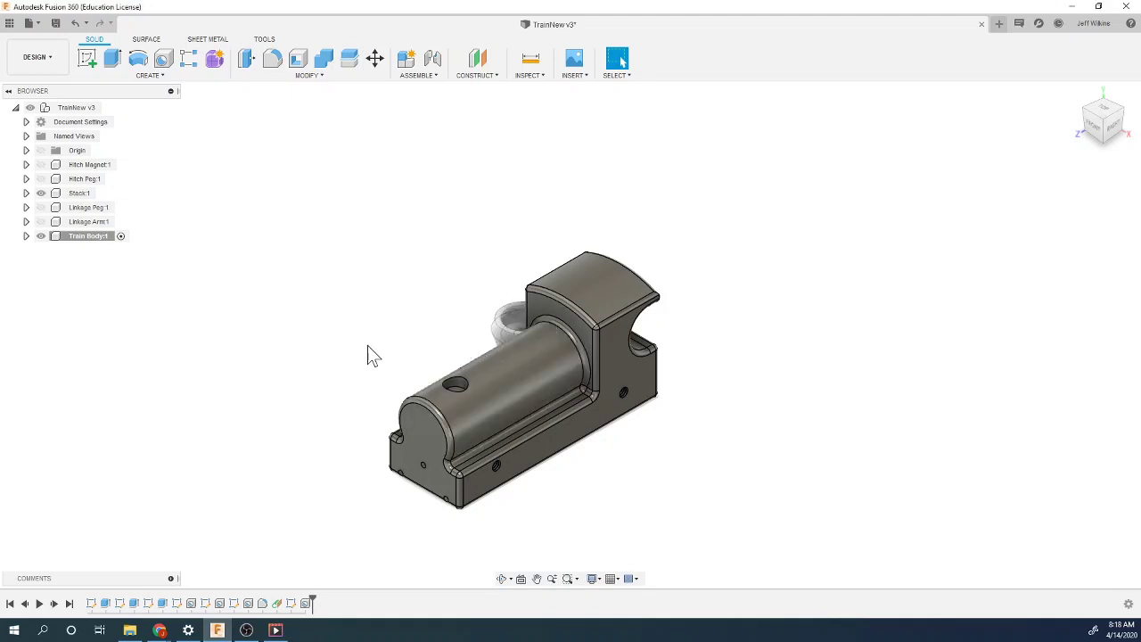
{"action": "left_click_drag", "start_coordinate": [540, 417], "coordinate": [825, 403]}
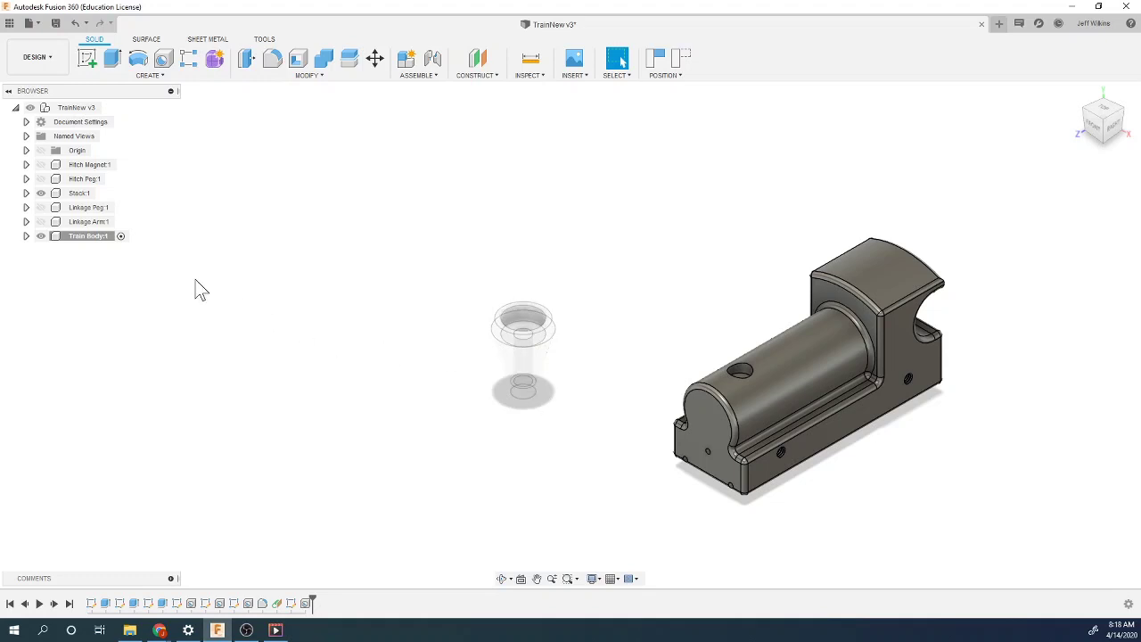
Step: Make the TrainNew v3 root assembly active and clear the selection
{"action": "left_click", "coordinate": [120, 237]}
{"action": "left_click", "coordinate": [108, 108]}
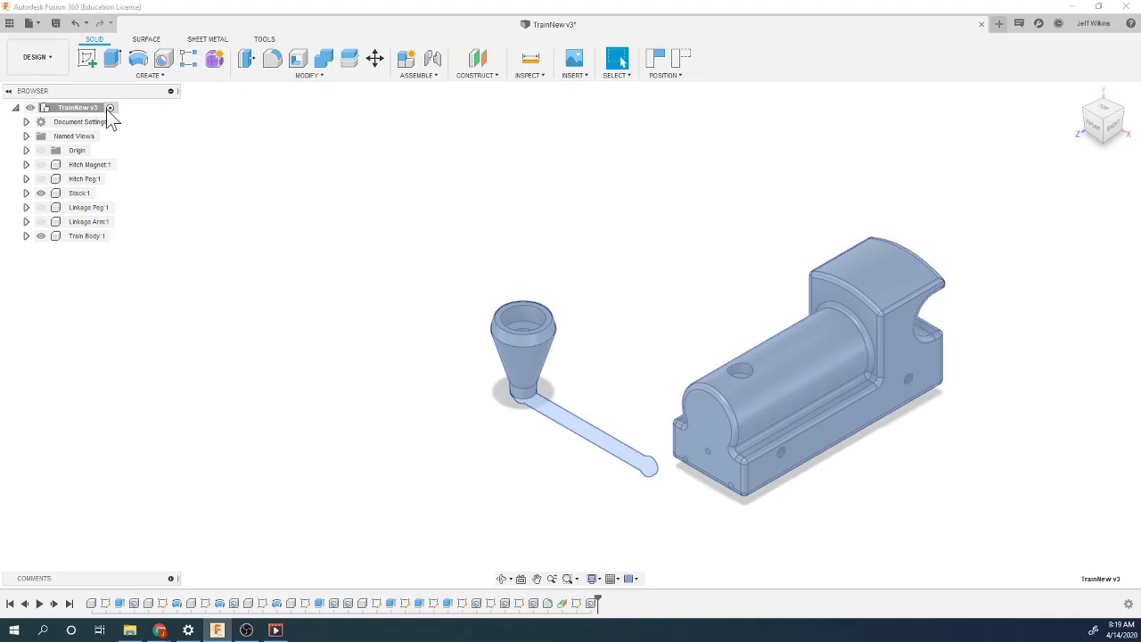
{"action": "left_click", "coordinate": [295, 250]}
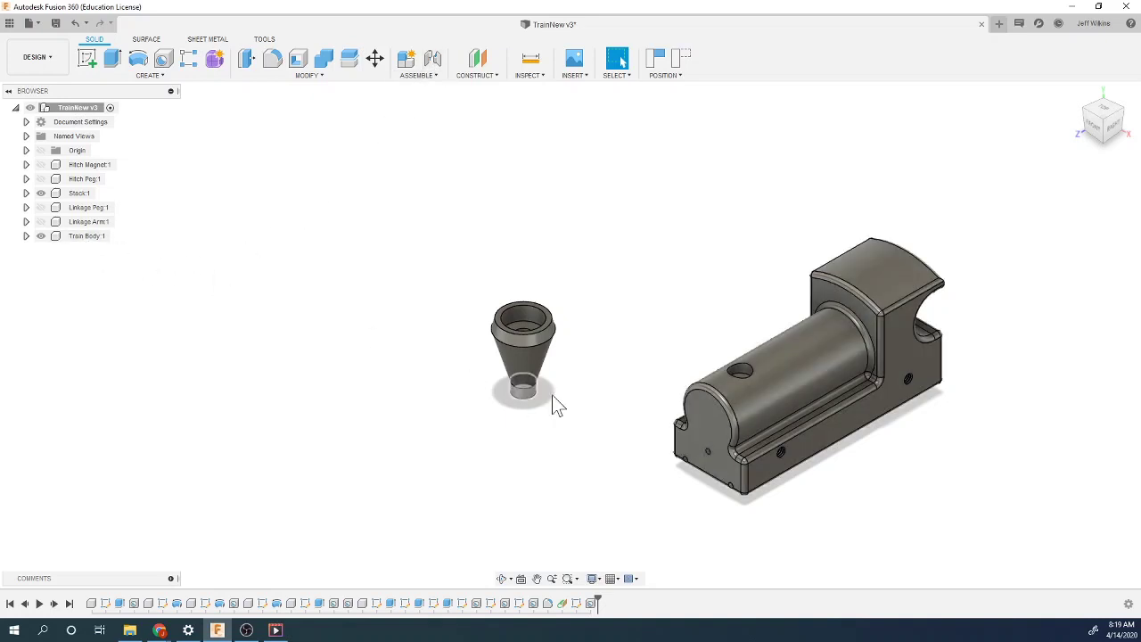
Step: Restore the Train Body to its previous position and deselect it
{"action": "right_click", "coordinate": [89, 237]}
{"action": "key", "text": "Escape"}
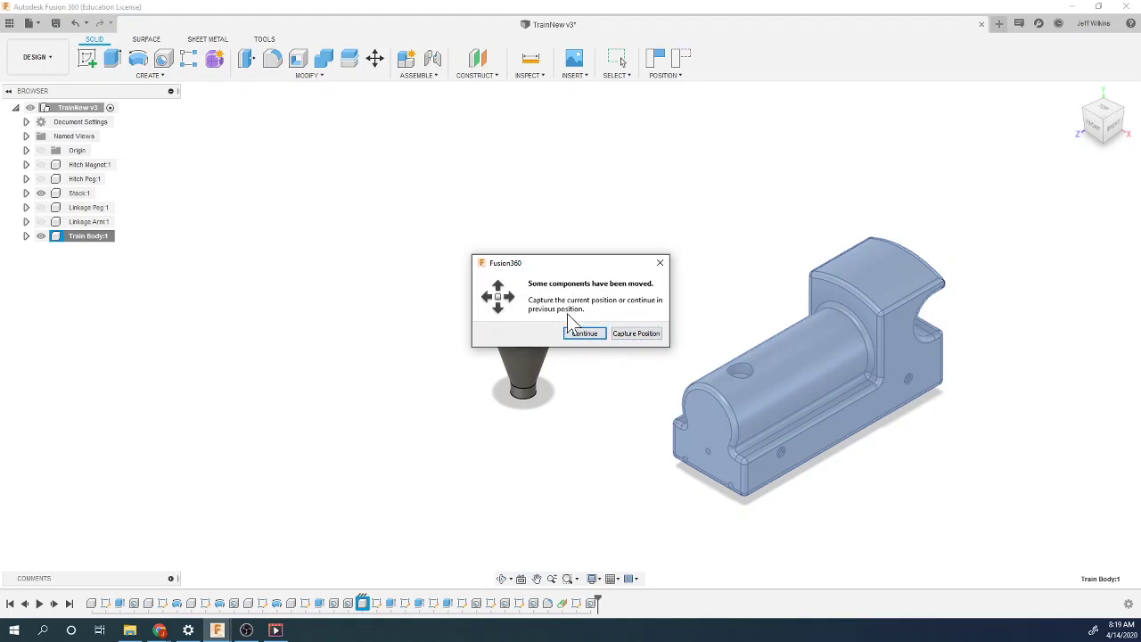
{"action": "left_click", "coordinate": [581, 338]}
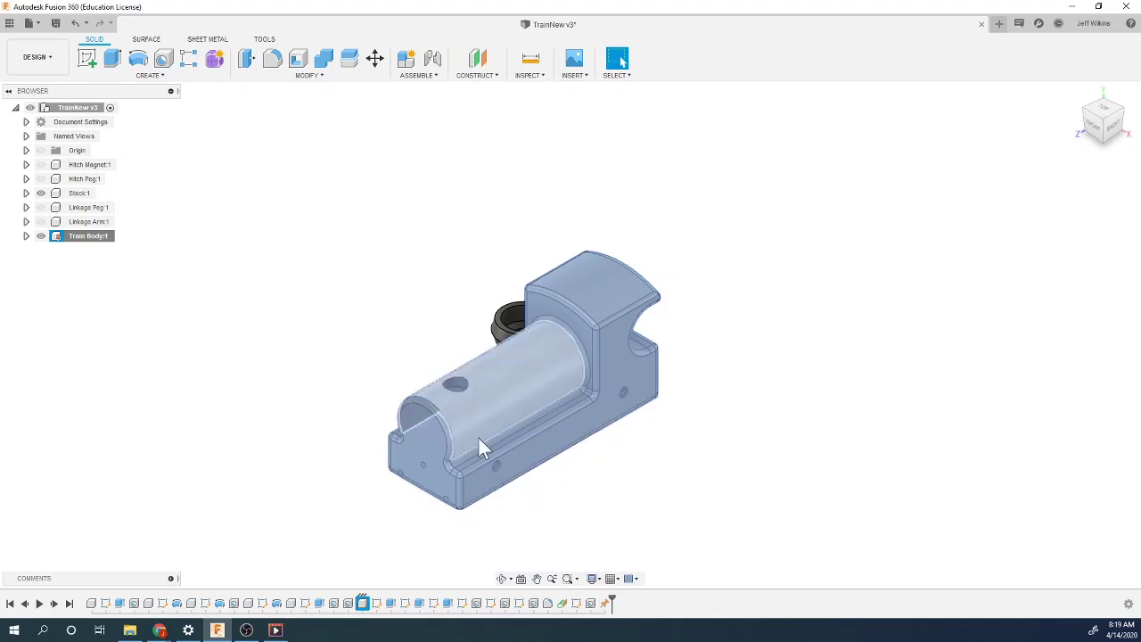
{"action": "left_click", "coordinate": [596, 509]}
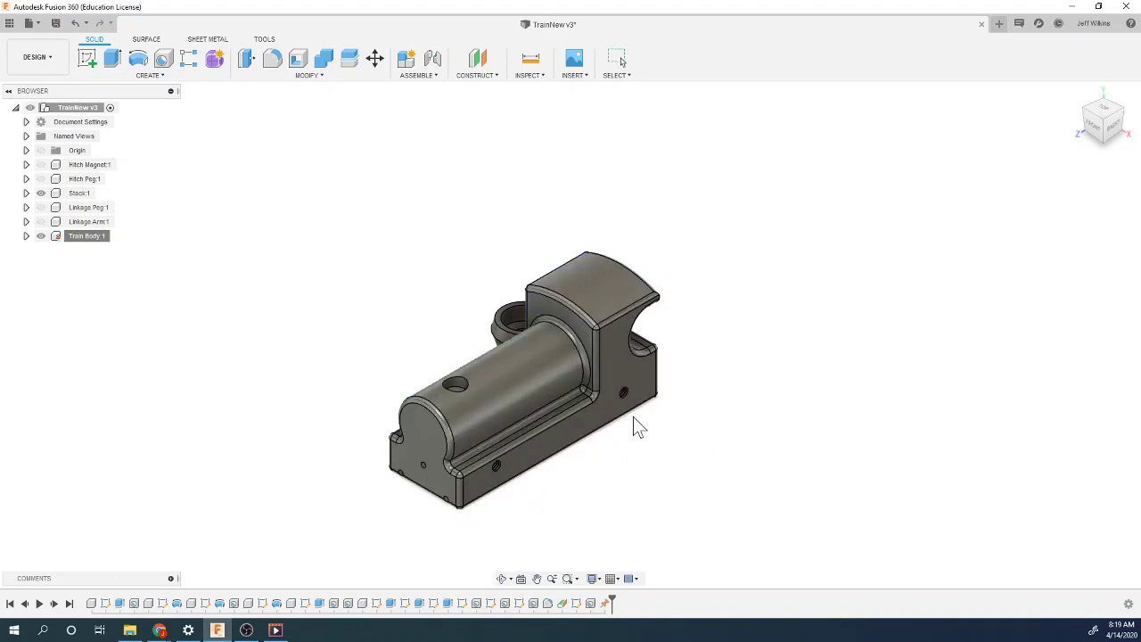
Step: Lift the Stack clear of the Train Body and start a Joint, keeping previous positions
{"action": "left_click_drag", "start_coordinate": [512, 325], "coordinate": [370, 334]}
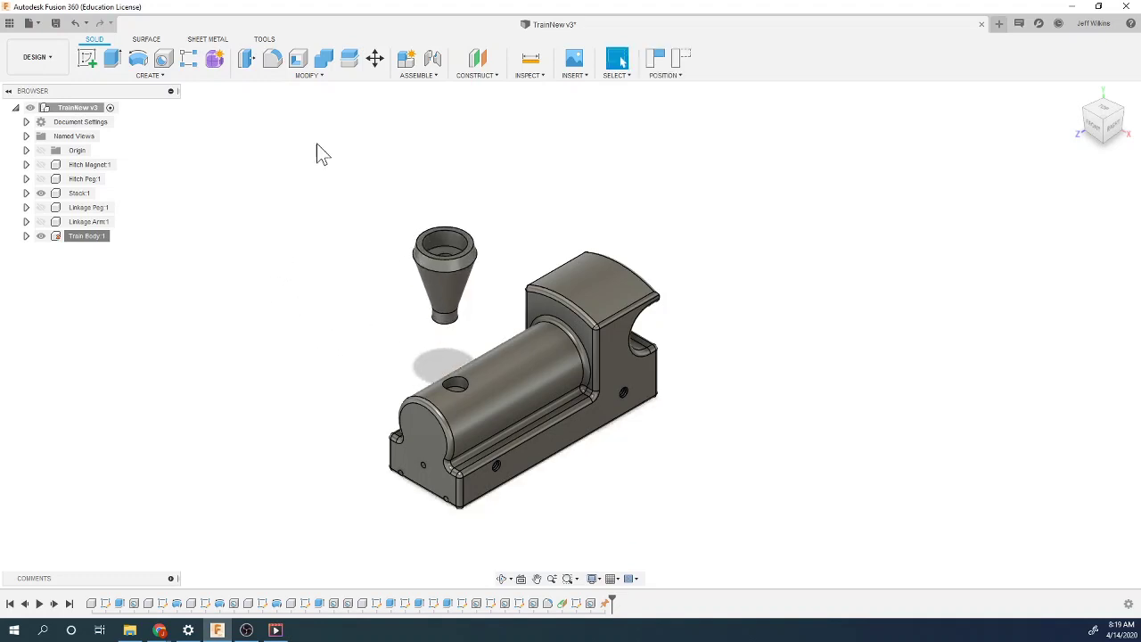
{"action": "left_click", "coordinate": [433, 59]}
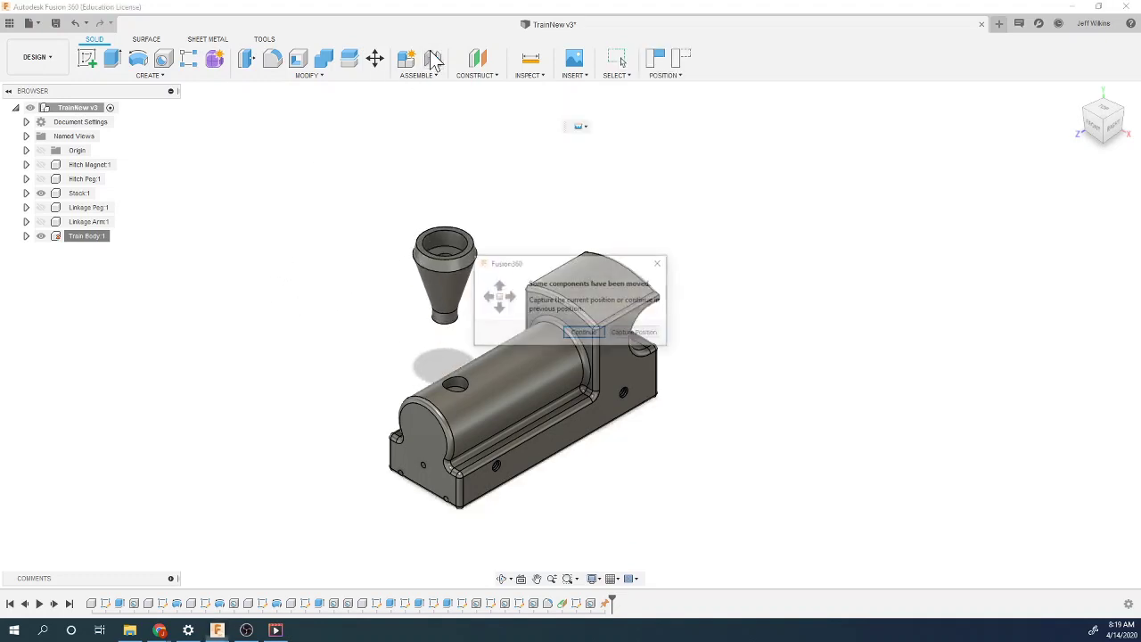
{"action": "left_click", "coordinate": [588, 334]}
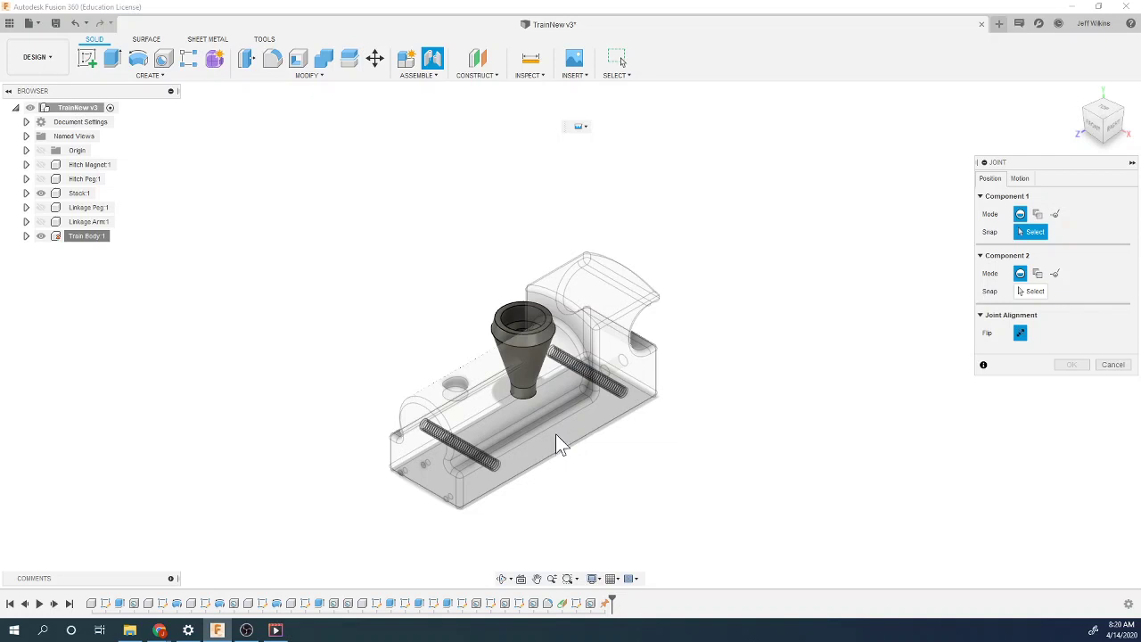
Step: Joint the Stack's bottom into the Train Body's top hole, with angle -80° and 0.20 in offset
{"action": "scroll", "coordinate": [551, 430], "scroll_direction": "up", "scroll_amount": 3}
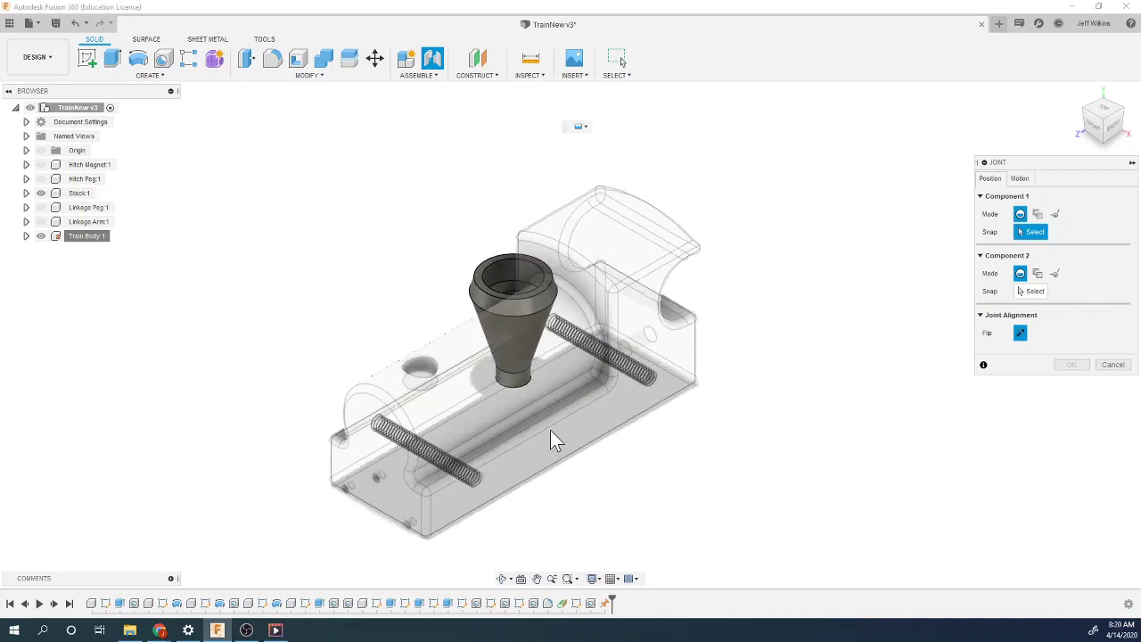
{"action": "left_click", "coordinate": [514, 380]}
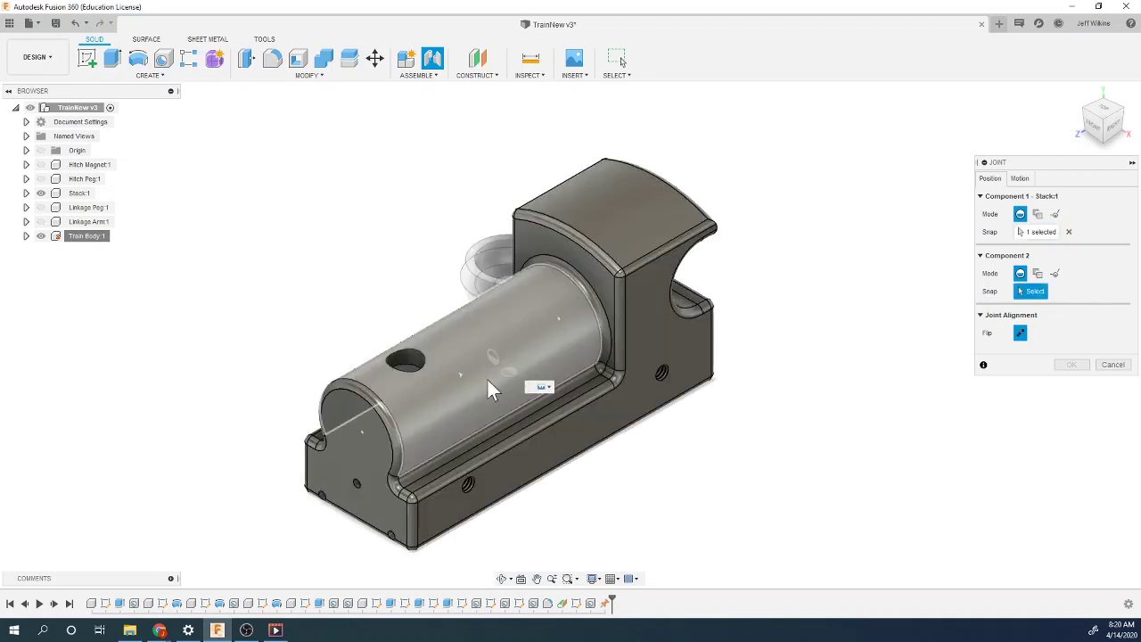
{"action": "left_click", "coordinate": [409, 368]}
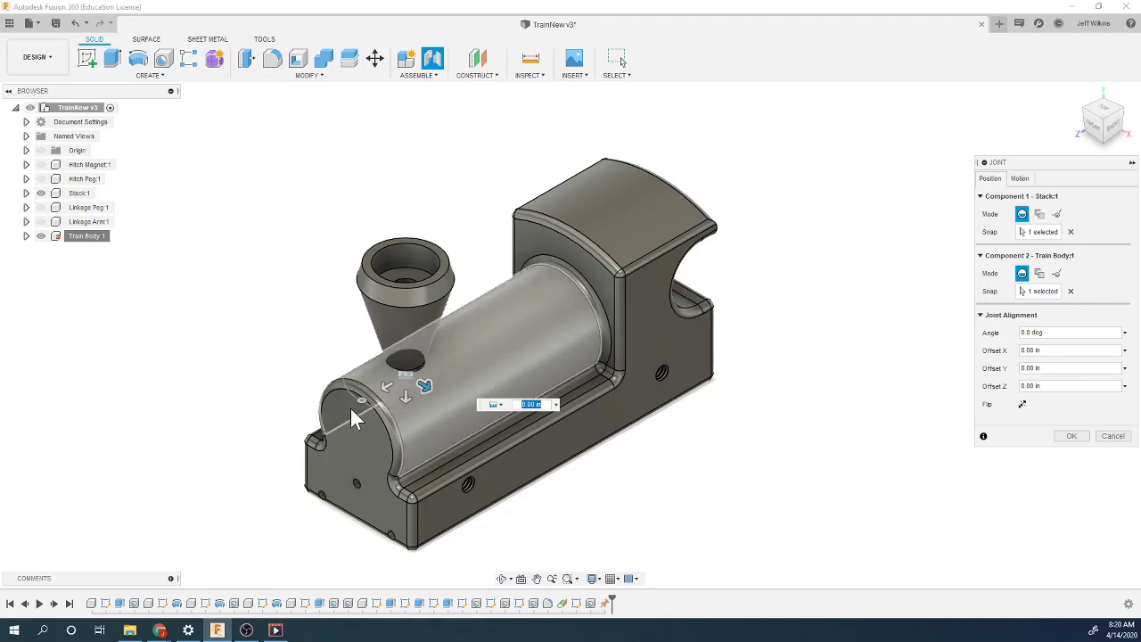
{"action": "mouse_move", "coordinate": [361, 399]}
{"action": "left_mouse_down"}
{"action": "mouse_move", "coordinate": [399, 408]}
{"action": "mouse_move", "coordinate": [365, 398]}
{"action": "mouse_move", "coordinate": [374, 389]}
{"action": "left_mouse_up"}
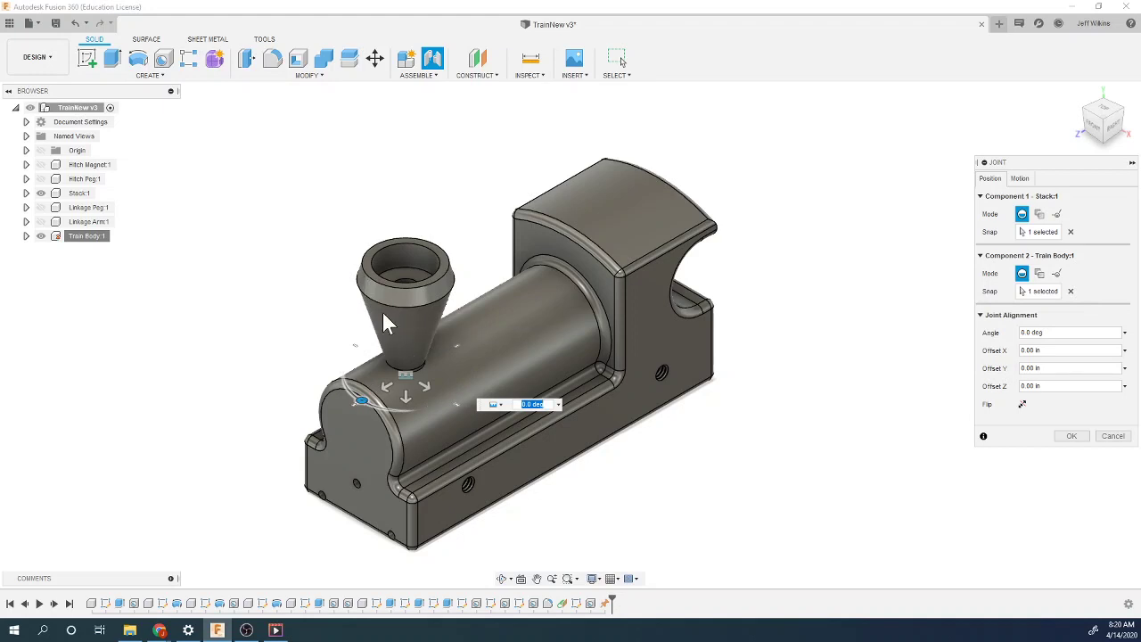
{"action": "mouse_move", "coordinate": [422, 385]}
{"action": "left_mouse_down"}
{"action": "mouse_move", "coordinate": [448, 400]}
{"action": "mouse_move", "coordinate": [407, 382]}
{"action": "mouse_move", "coordinate": [425, 389]}
{"action": "left_mouse_up"}
{"action": "left_click", "coordinate": [1072, 436]}
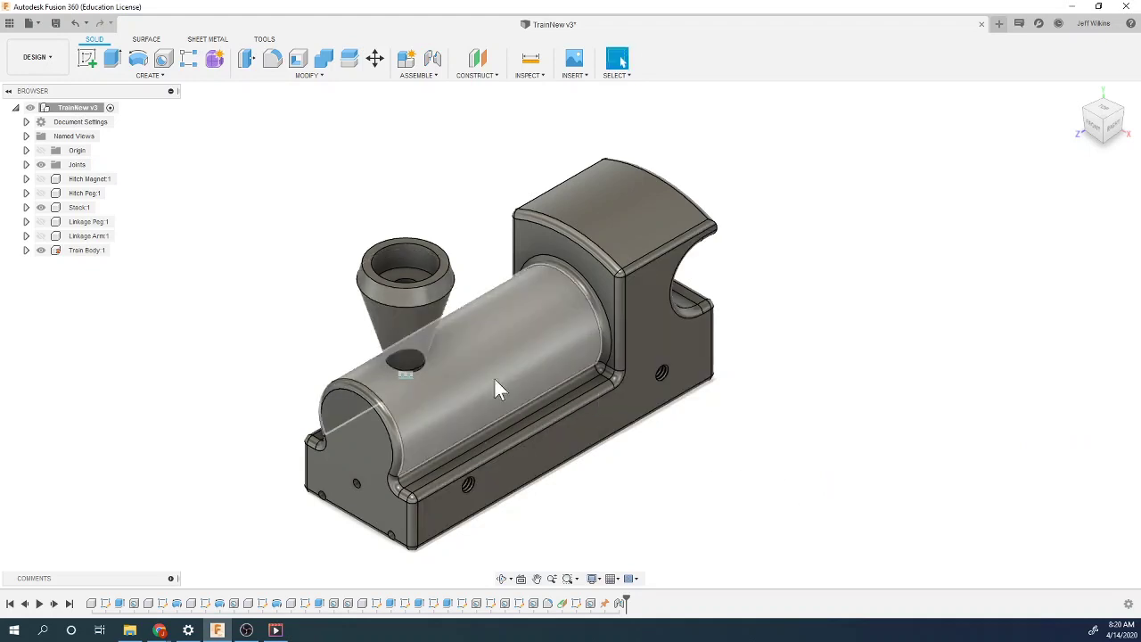
Step: Make Hitch Magnet:1 and Hitch Peg:1 visible and orbit to the body's back end
{"action": "key", "text": "Escape"}
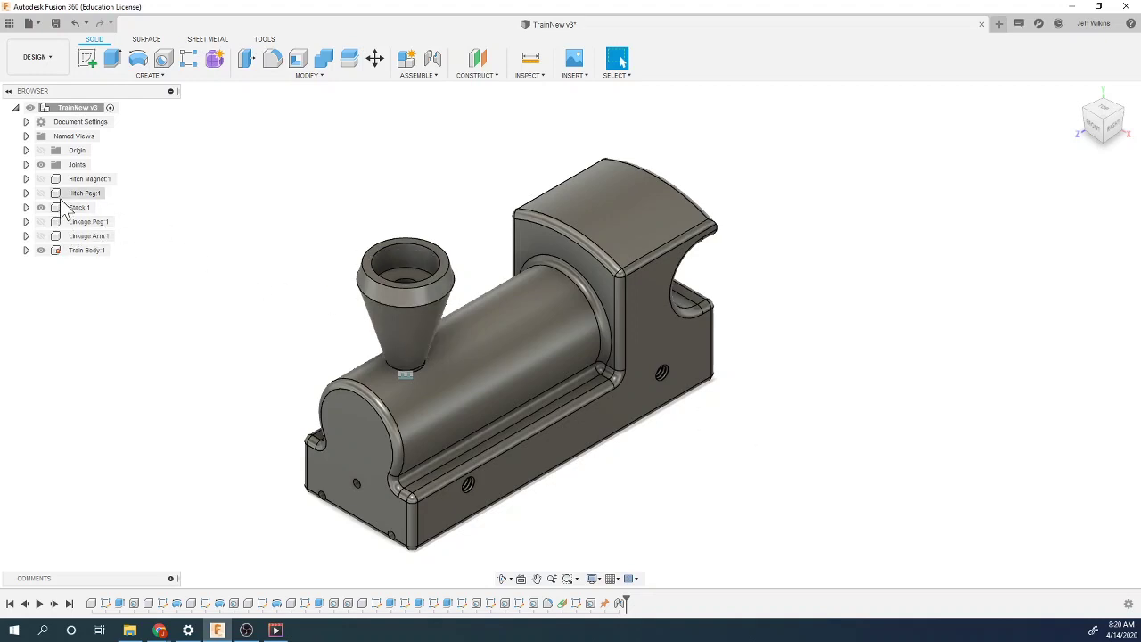
{"action": "left_click", "coordinate": [56, 182]}
{"action": "left_click", "coordinate": [40, 179]}
{"action": "left_click", "coordinate": [41, 193]}
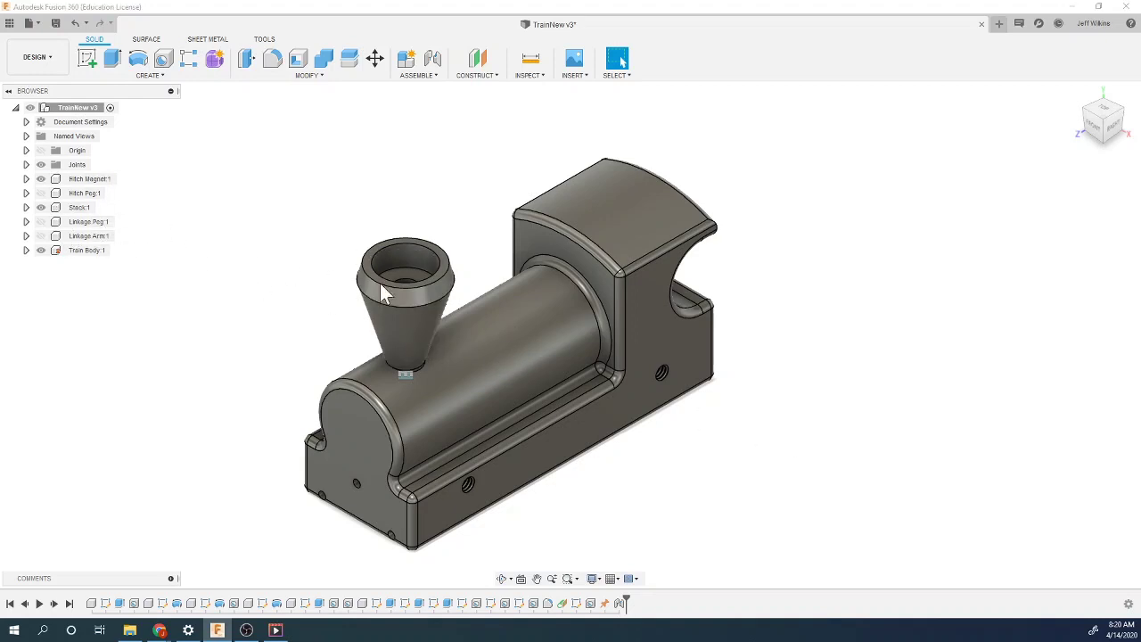
{"action": "left_click_drag", "start_coordinate": [1102, 124], "coordinate": [1095, 136]}
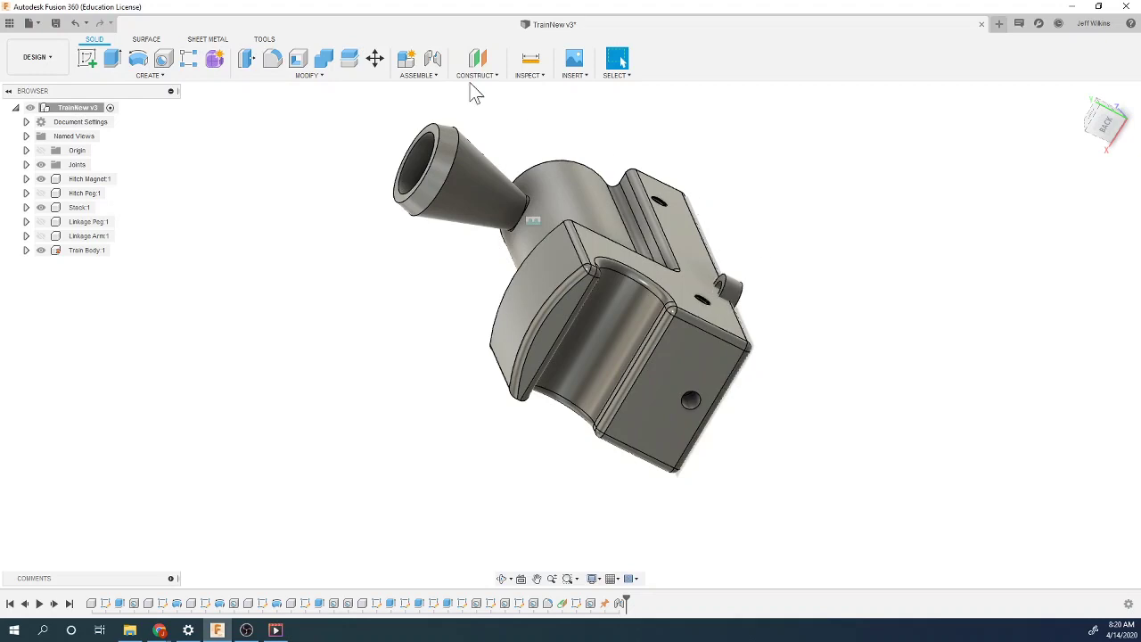
Step: Joint the Hitch Magnet, flipped, into the hole on the Train Body's back face
{"action": "left_click", "coordinate": [432, 58]}
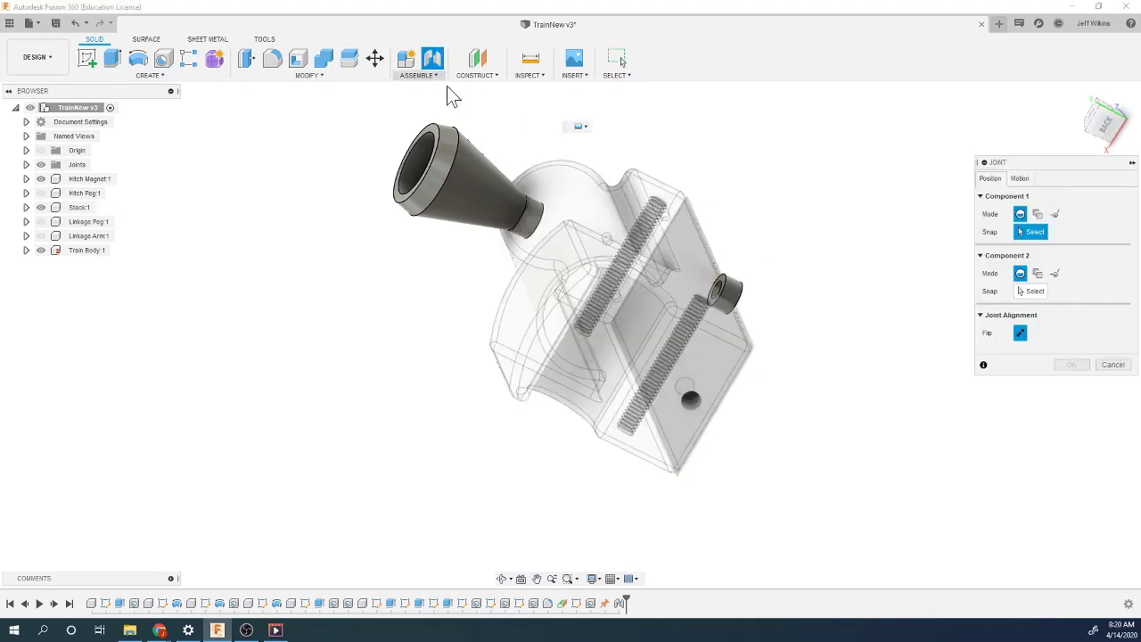
{"action": "left_click", "coordinate": [726, 292]}
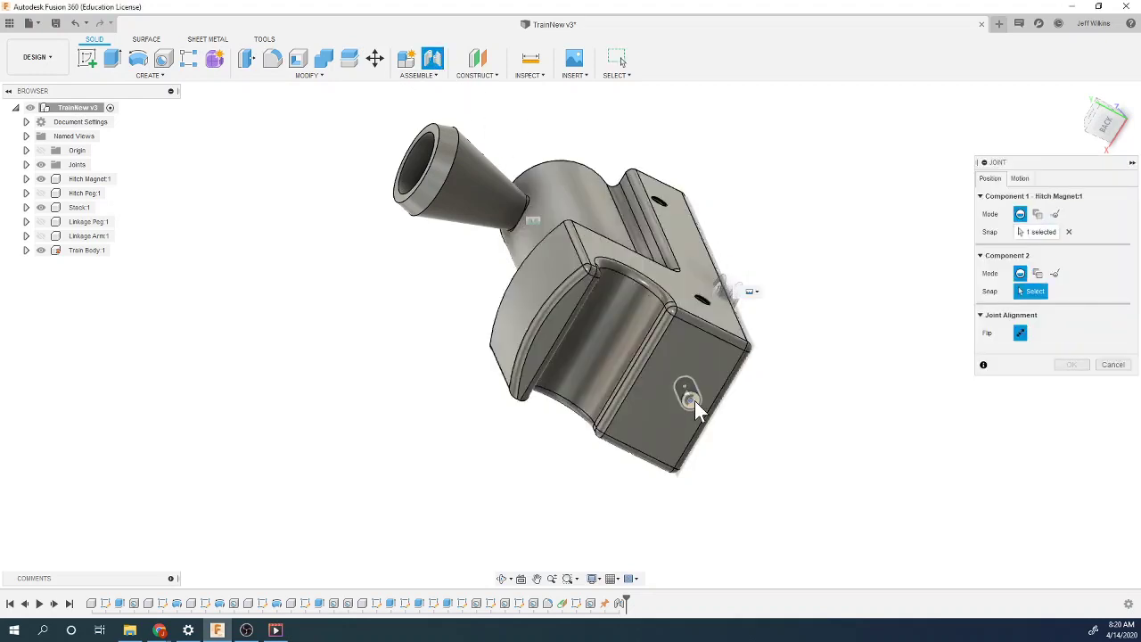
{"action": "left_click", "coordinate": [697, 411]}
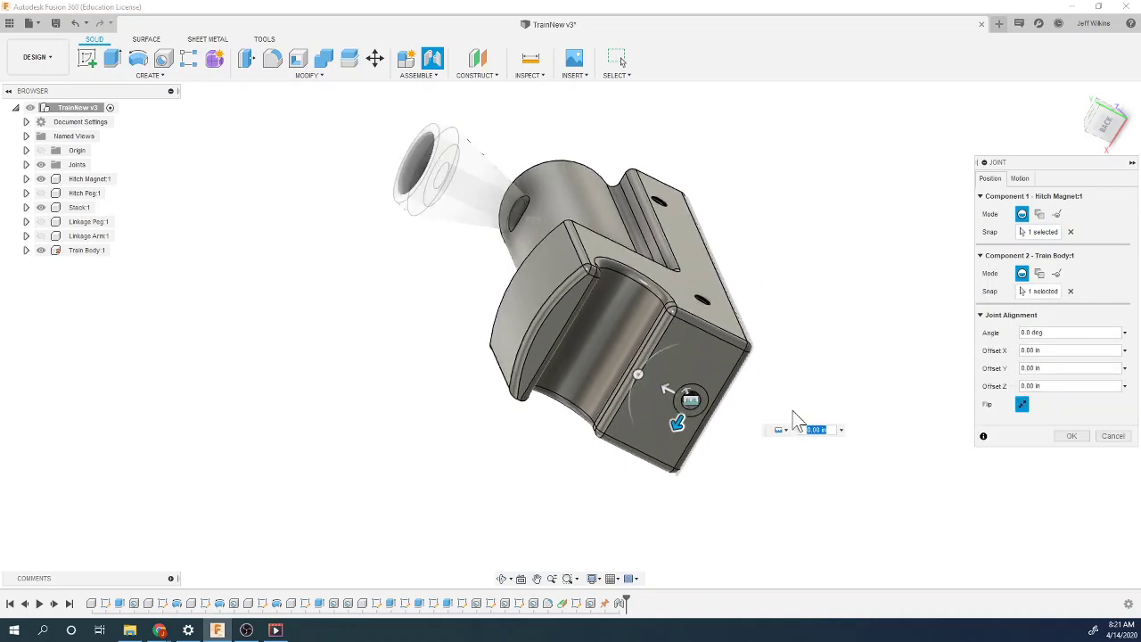
{"action": "left_click", "coordinate": [1022, 406]}
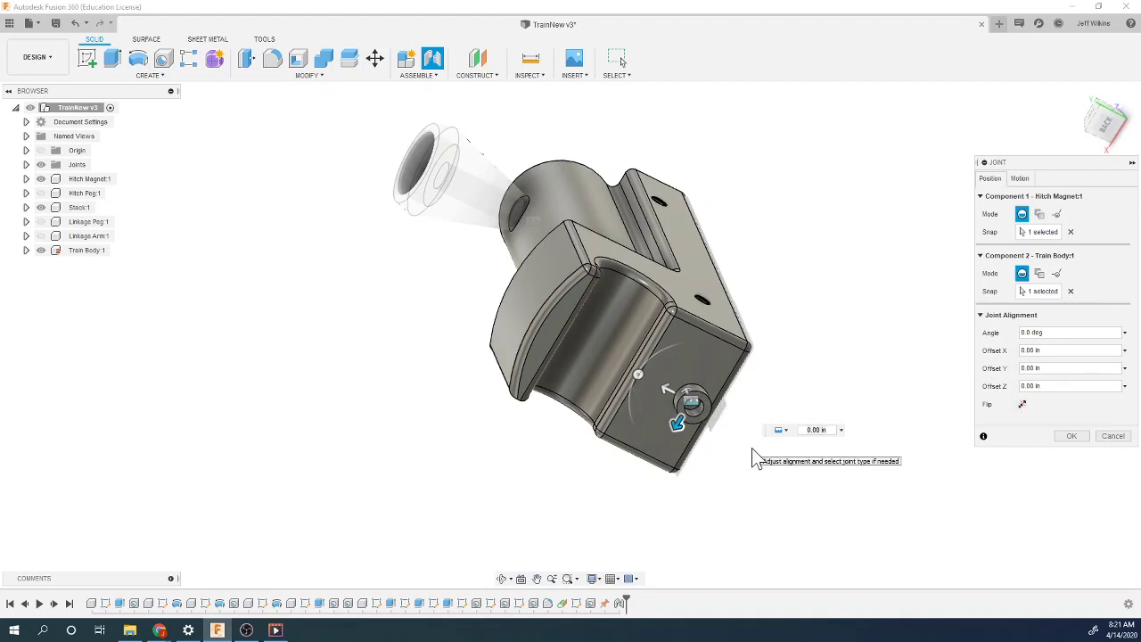
{"action": "left_click", "coordinate": [1069, 438]}
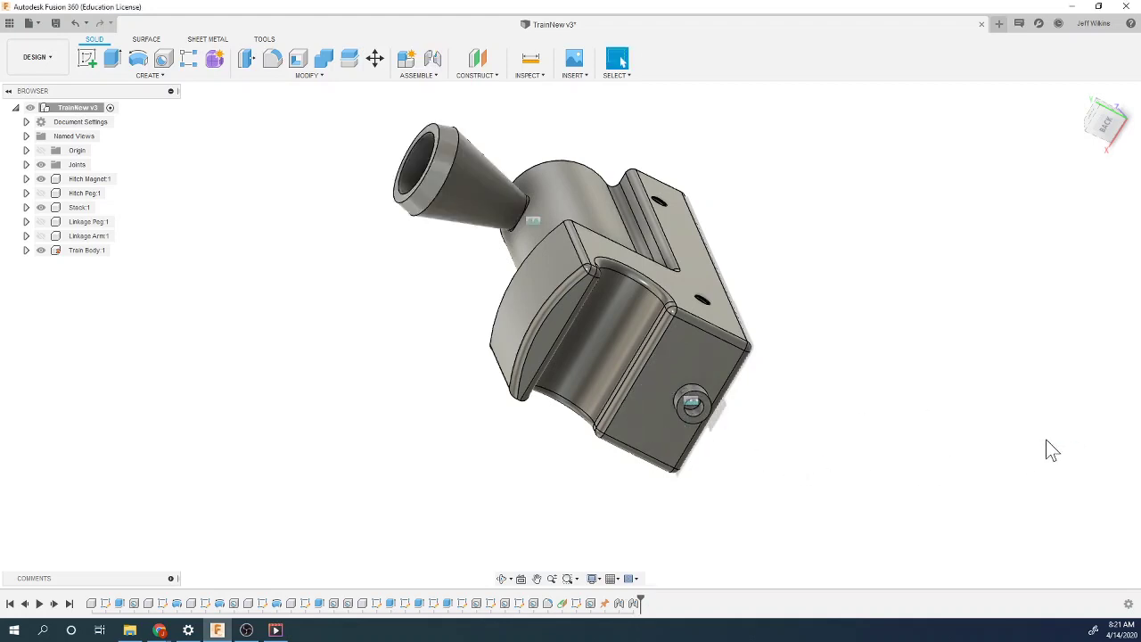
Step: Joint the Hitch Peg's end, flipped, onto the seated Hitch Magnet
{"action": "left_click", "coordinate": [1103, 125]}
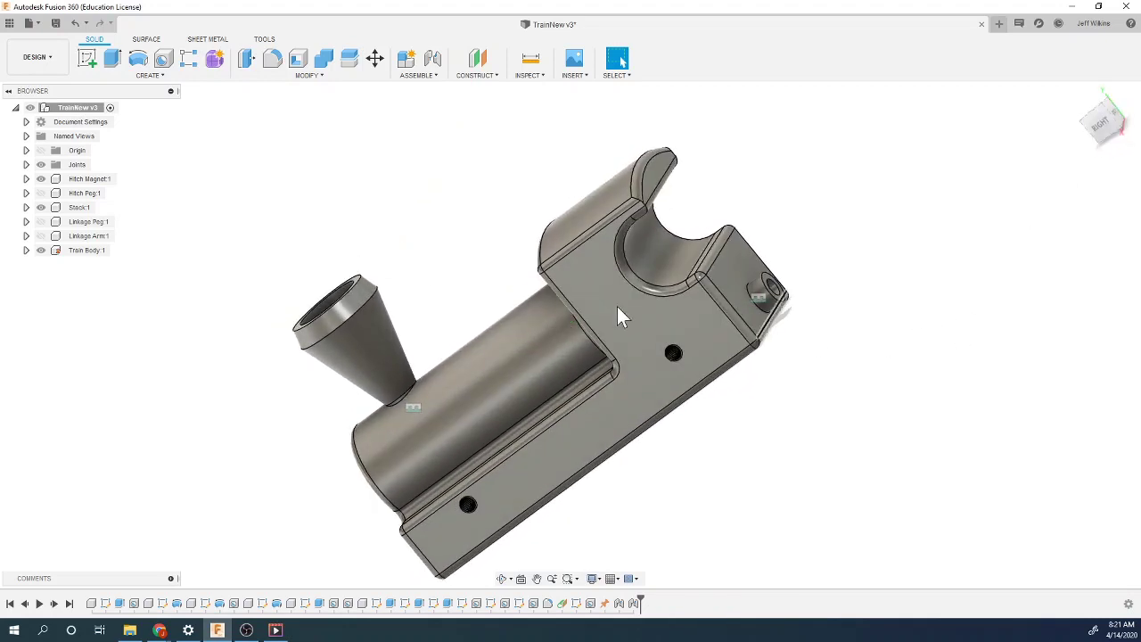
{"action": "left_click", "coordinate": [1101, 141]}
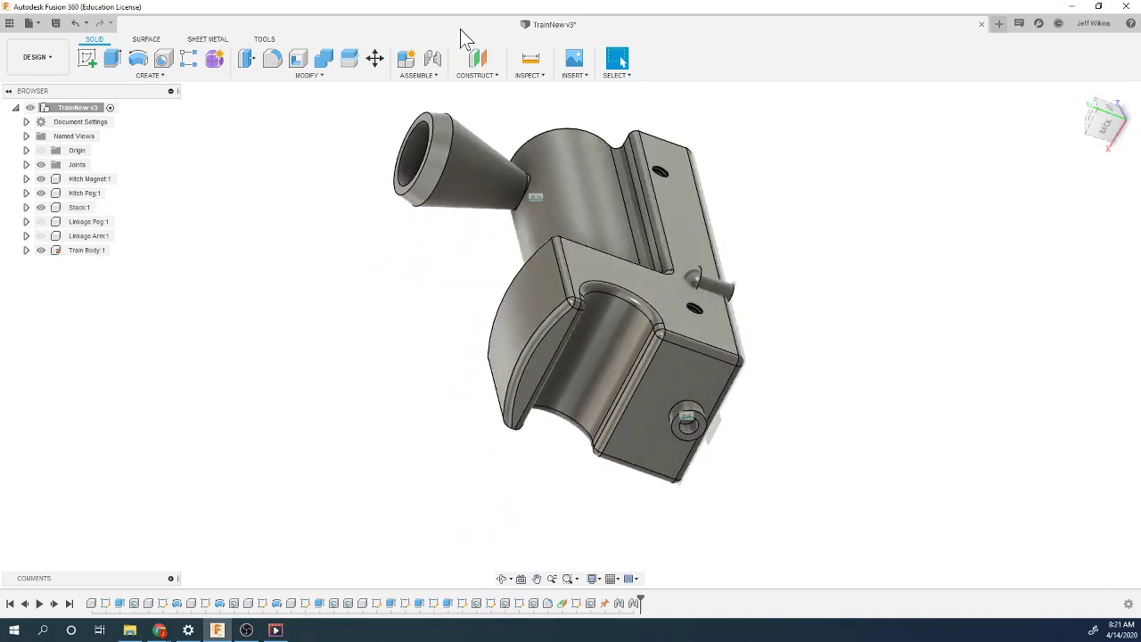
{"action": "left_click", "coordinate": [432, 61]}
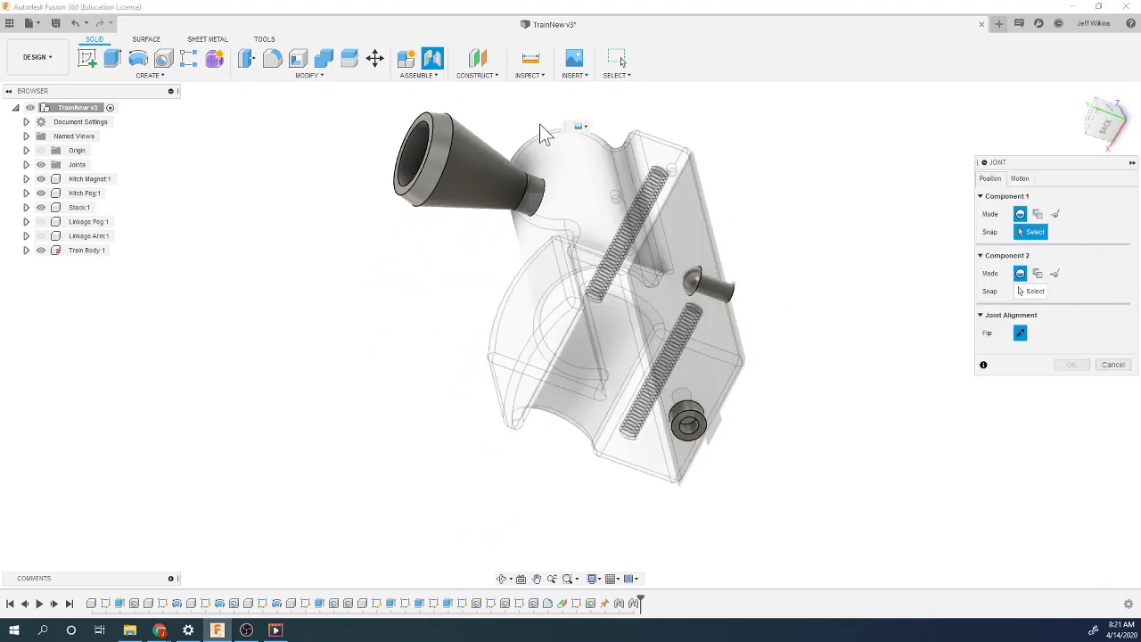
{"action": "left_click", "coordinate": [701, 287]}
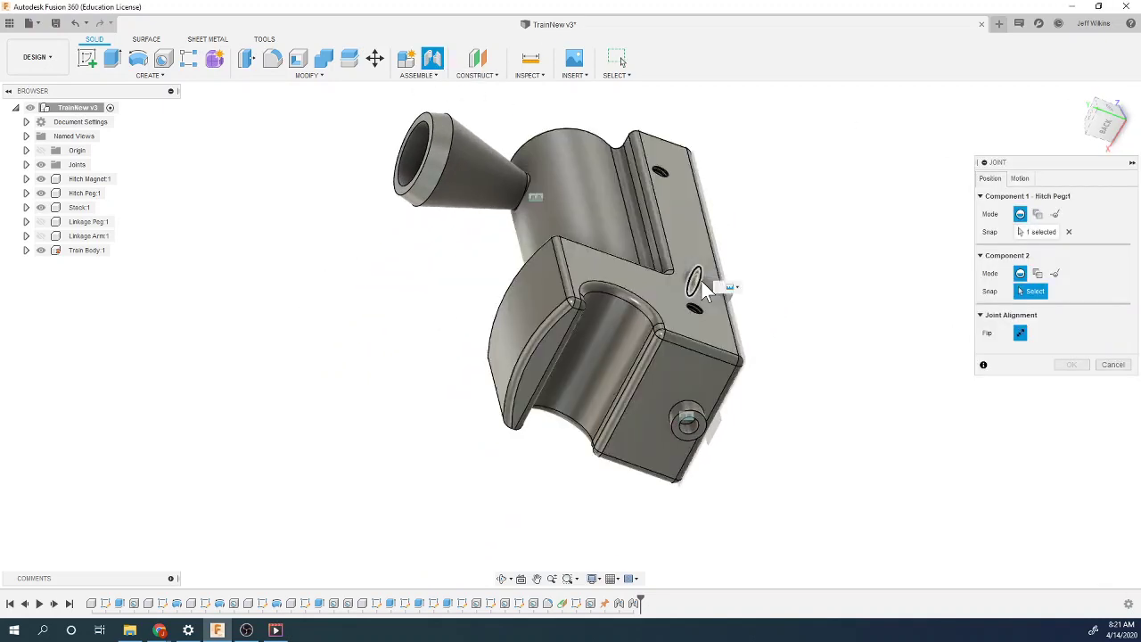
{"action": "left_click", "coordinate": [704, 443]}
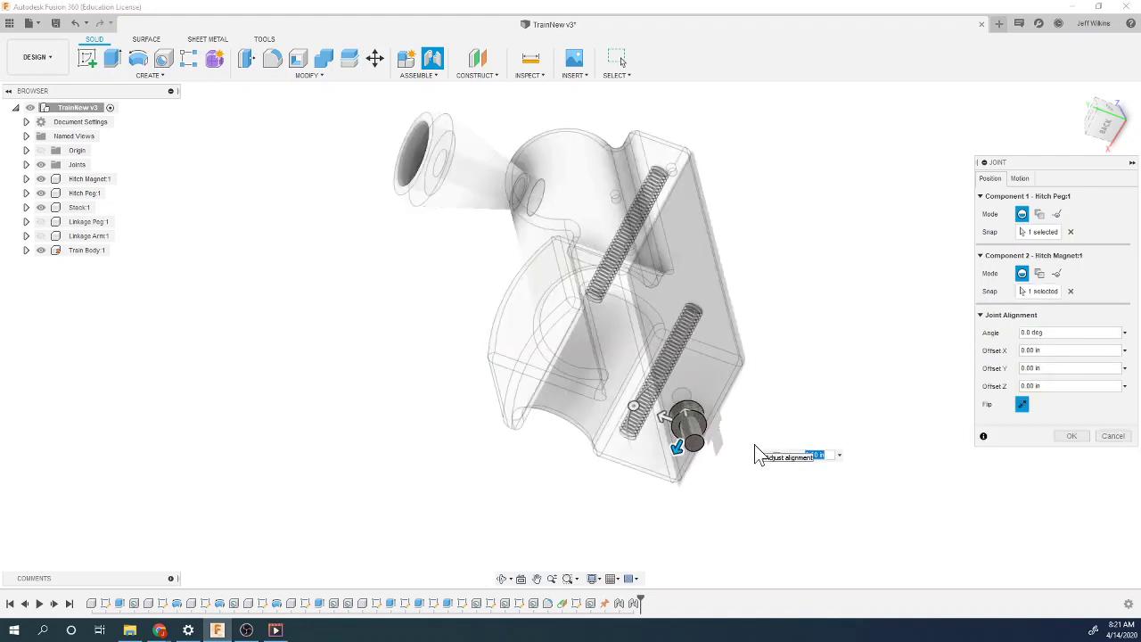
{"action": "left_click", "coordinate": [1022, 406]}
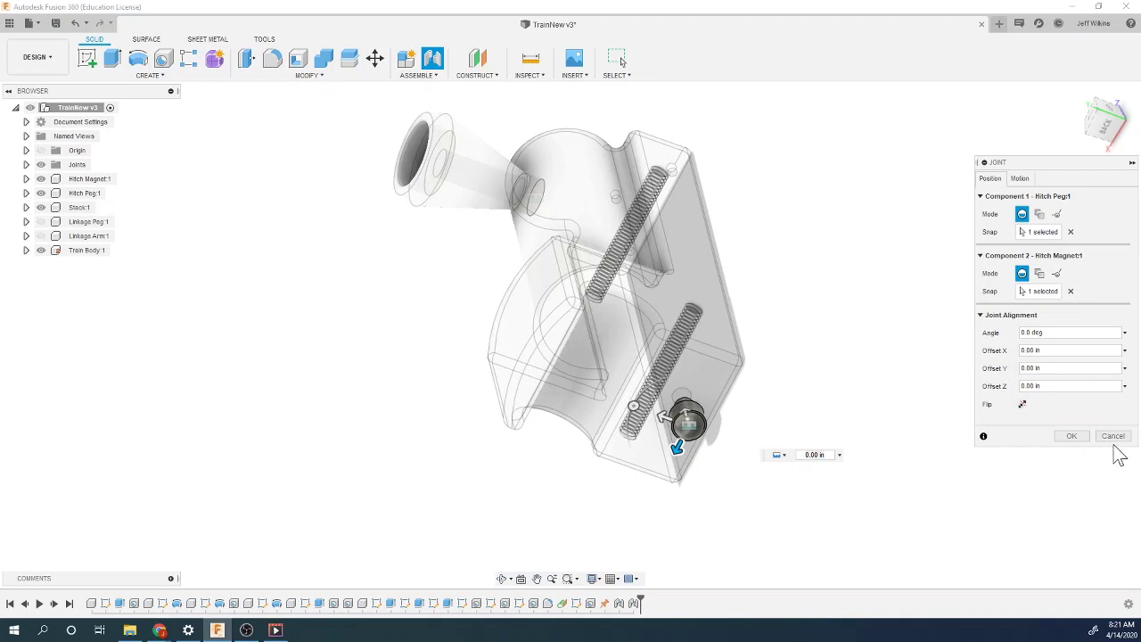
{"action": "left_click", "coordinate": [1073, 436]}
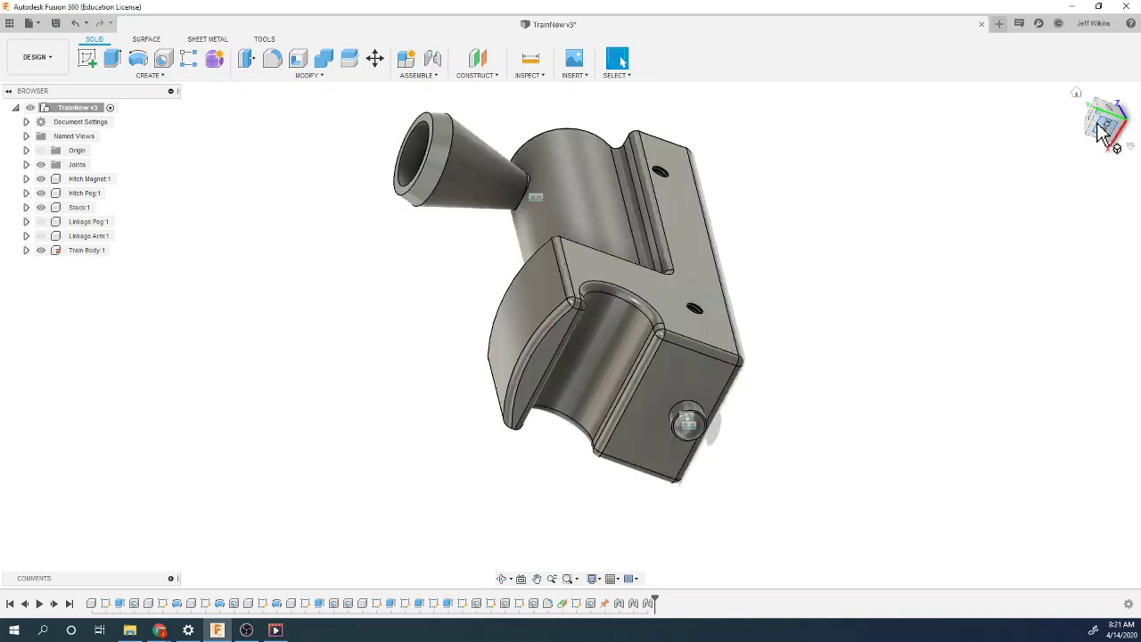
{"action": "left_click_drag", "start_coordinate": [1103, 132], "coordinate": [1116, 118]}
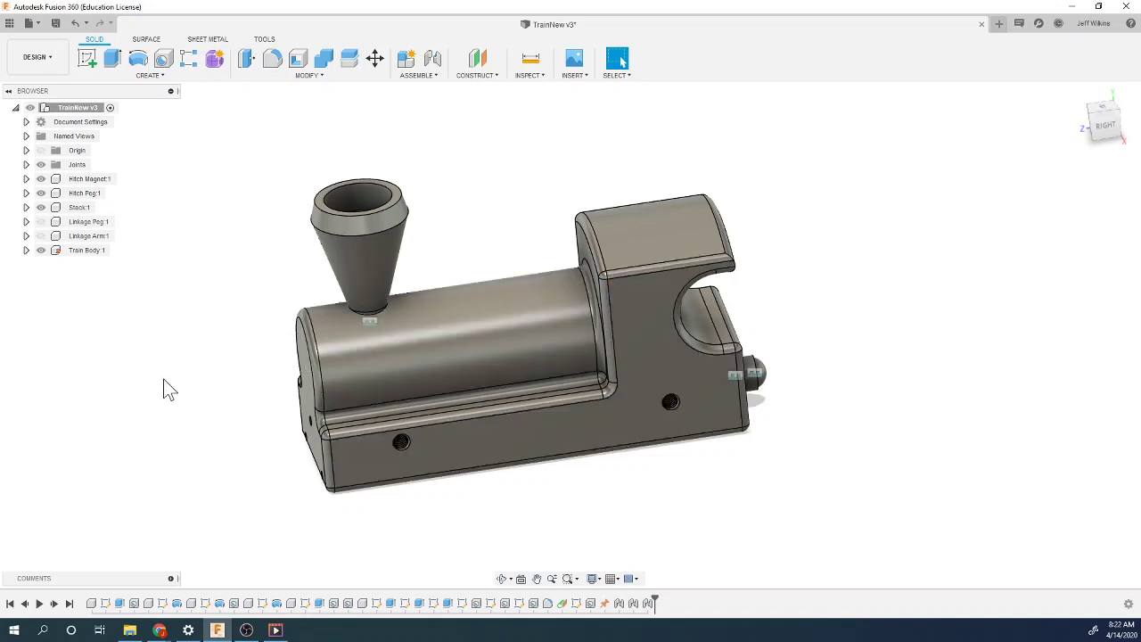
Step: Open the Train Body's Appearance dialog and expand the Paint glossy enamel library
{"action": "right_click", "coordinate": [73, 251]}
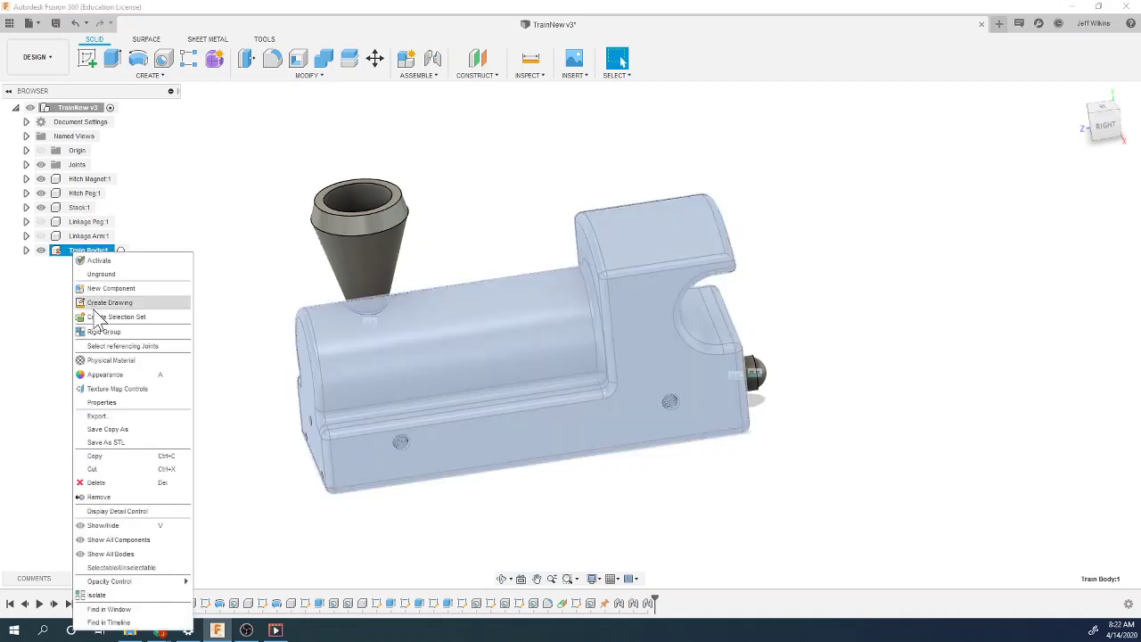
{"action": "left_click", "coordinate": [123, 376]}
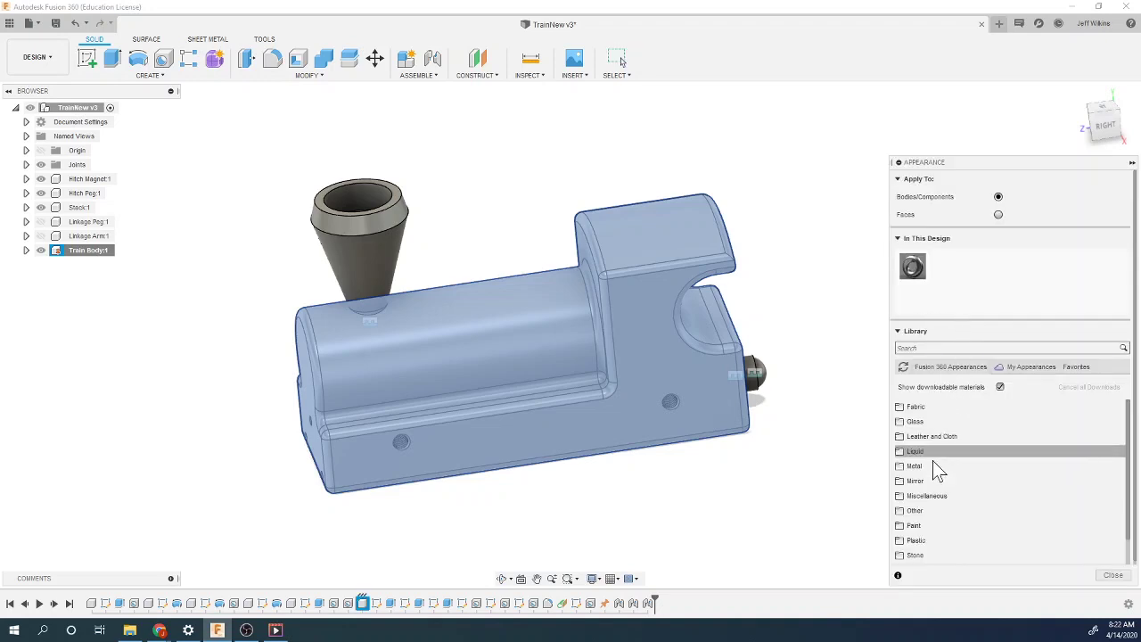
{"action": "left_click", "coordinate": [924, 538]}
{"action": "left_click", "coordinate": [923, 522]}
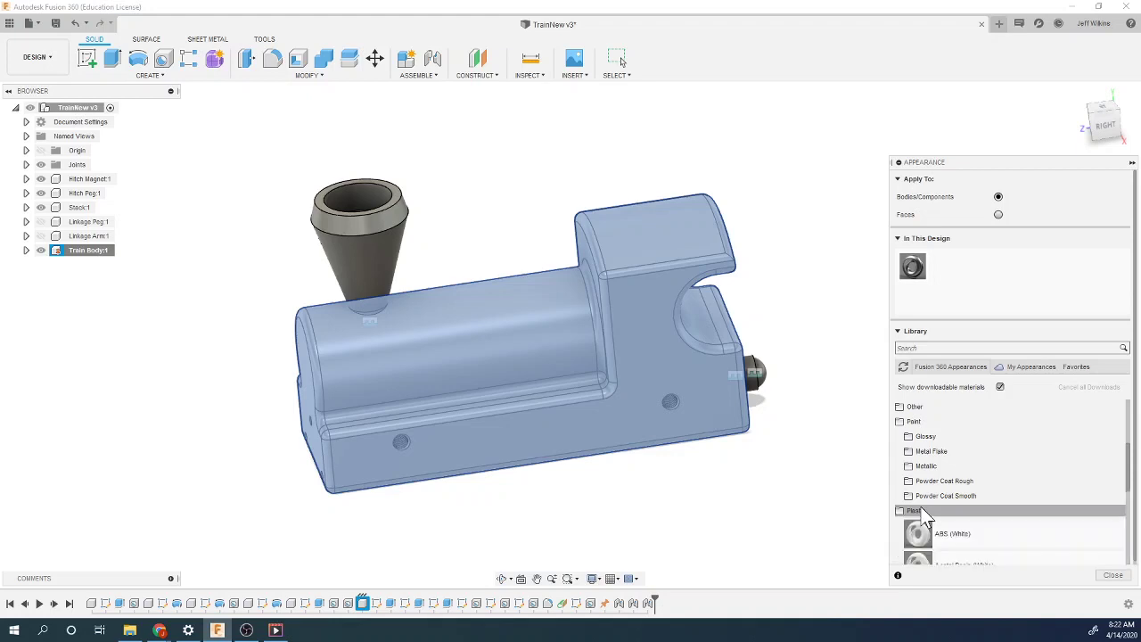
{"action": "scroll", "coordinate": [958, 508], "scroll_direction": "down", "scroll_amount": 6}
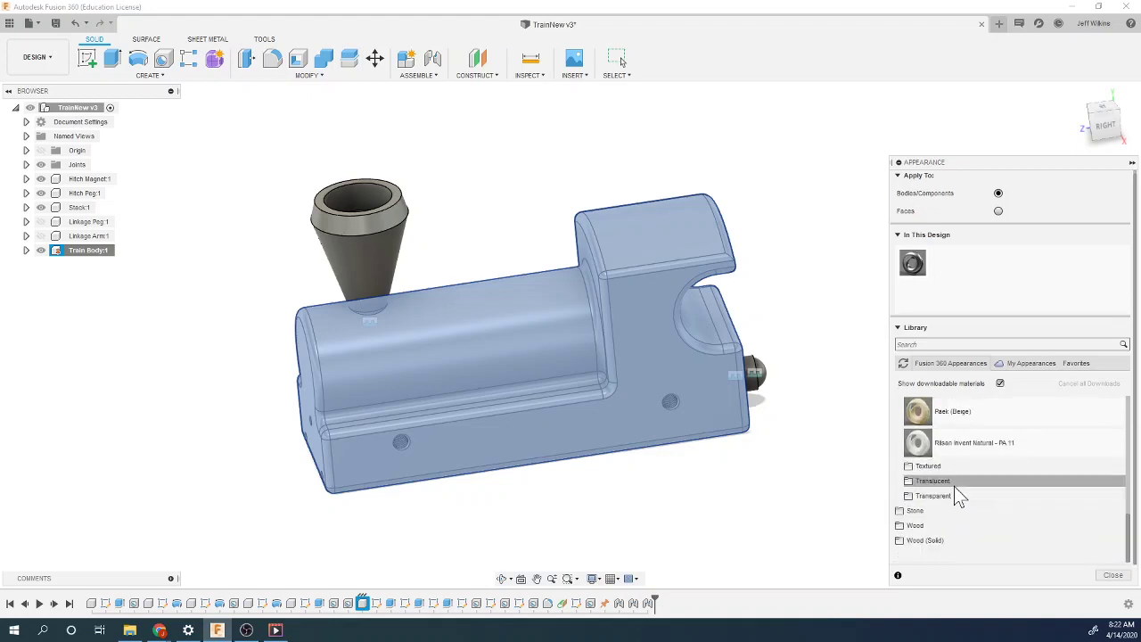
{"action": "left_click", "coordinate": [948, 497]}
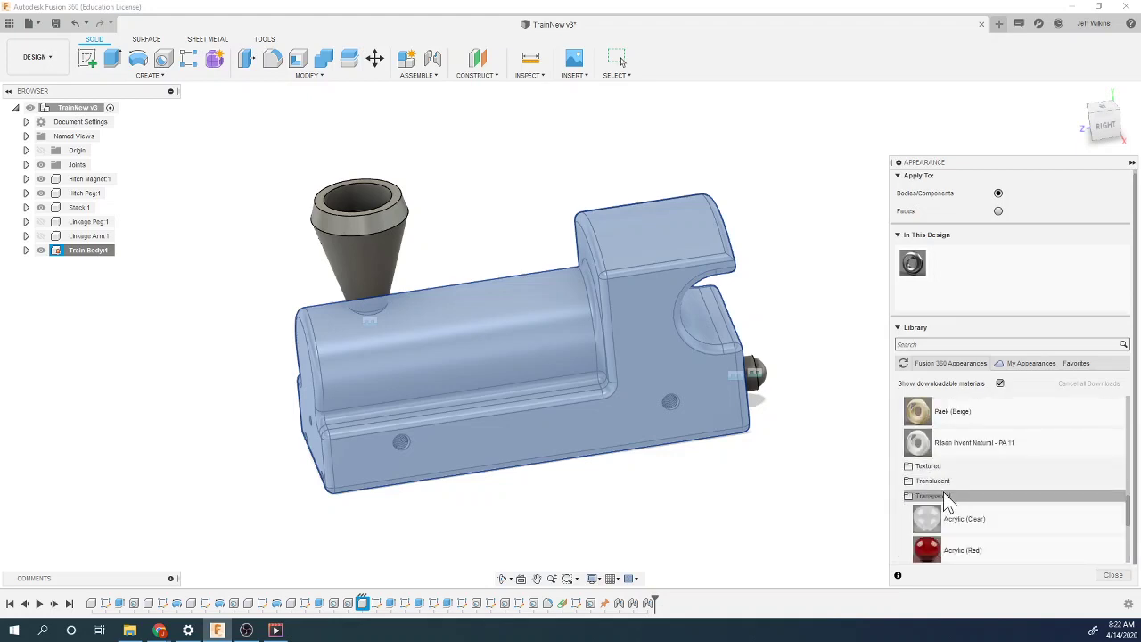
{"action": "left_click", "coordinate": [936, 481]}
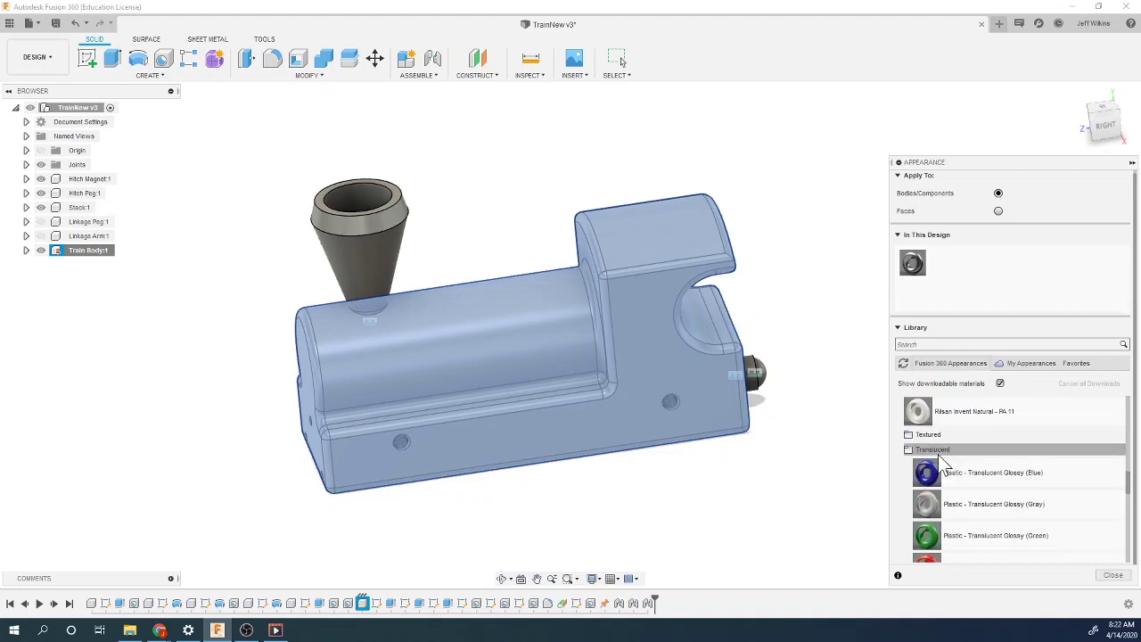
{"action": "scroll", "coordinate": [938, 469], "scroll_direction": "down", "scroll_amount": 3}
{"action": "scroll", "coordinate": [934, 452], "scroll_direction": "up", "scroll_amount": 6}
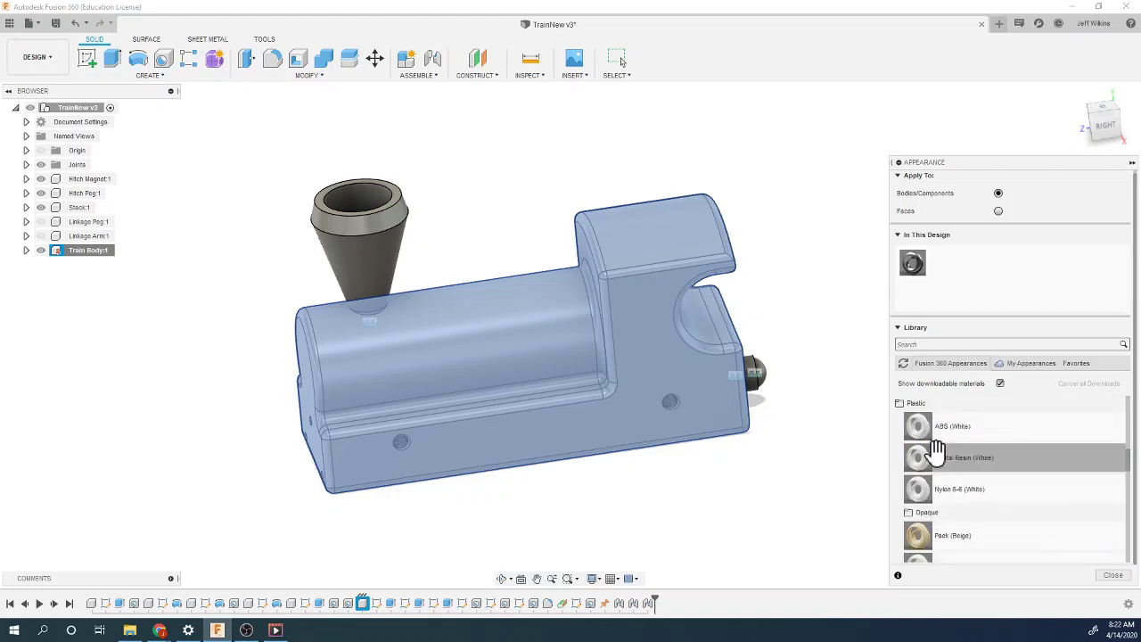
{"action": "scroll", "coordinate": [934, 452], "scroll_direction": "up", "scroll_amount": 3}
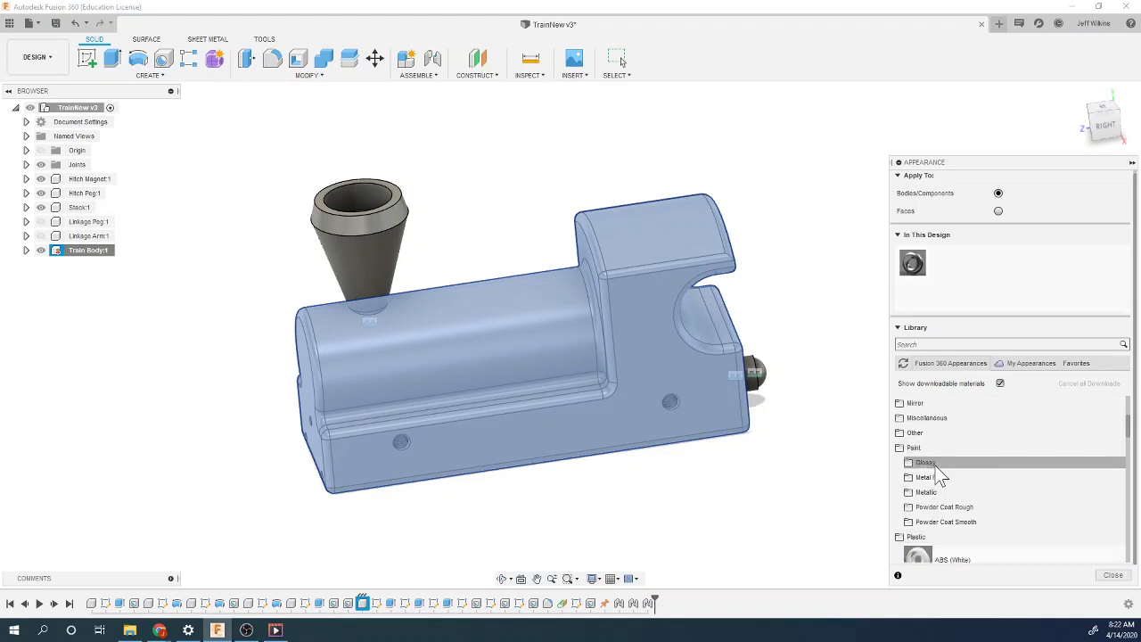
{"action": "left_click", "coordinate": [936, 466]}
Step: Apply Paint - Enamel Glossy (Yellow) to the Train Body
{"action": "scroll", "coordinate": [950, 468], "scroll_direction": "down", "scroll_amount": 4}
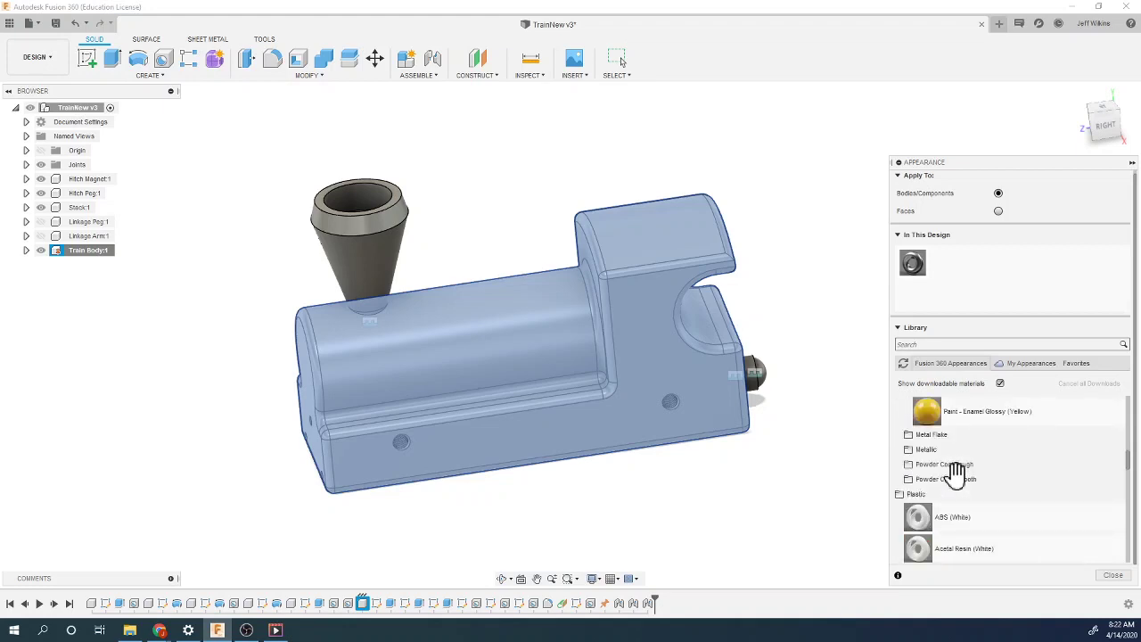
{"action": "scroll", "coordinate": [955, 474], "scroll_direction": "up", "scroll_amount": 2}
{"action": "scroll", "coordinate": [956, 474], "scroll_direction": "up", "scroll_amount": 2}
{"action": "scroll", "coordinate": [958, 476], "scroll_direction": "down", "scroll_amount": 2}
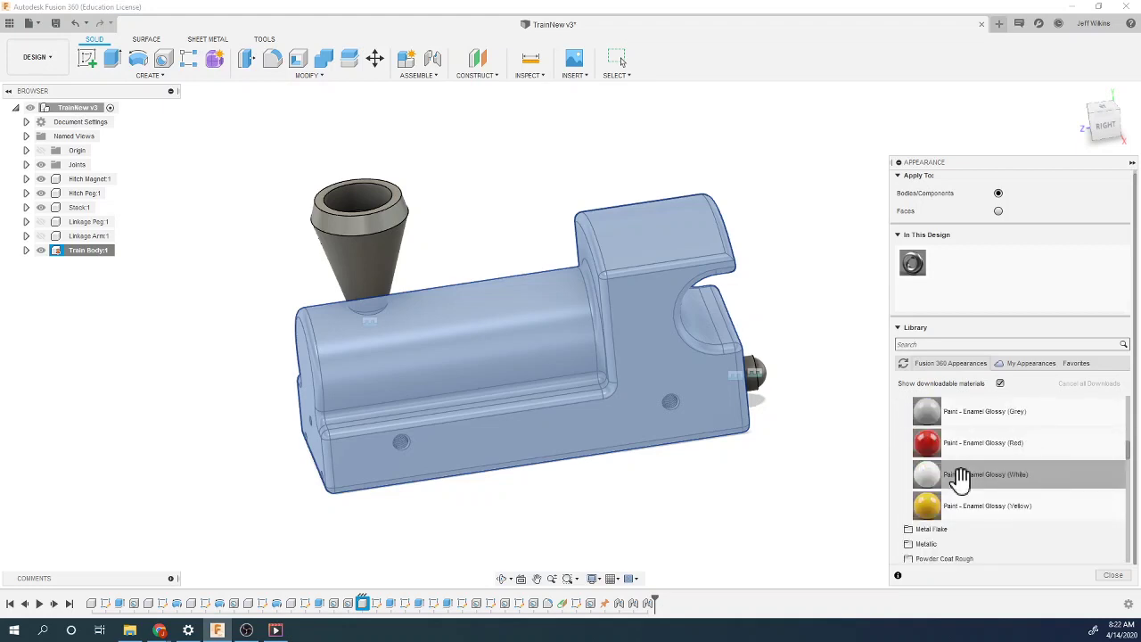
{"action": "left_click_drag", "start_coordinate": [960, 502], "coordinate": [1010, 275]}
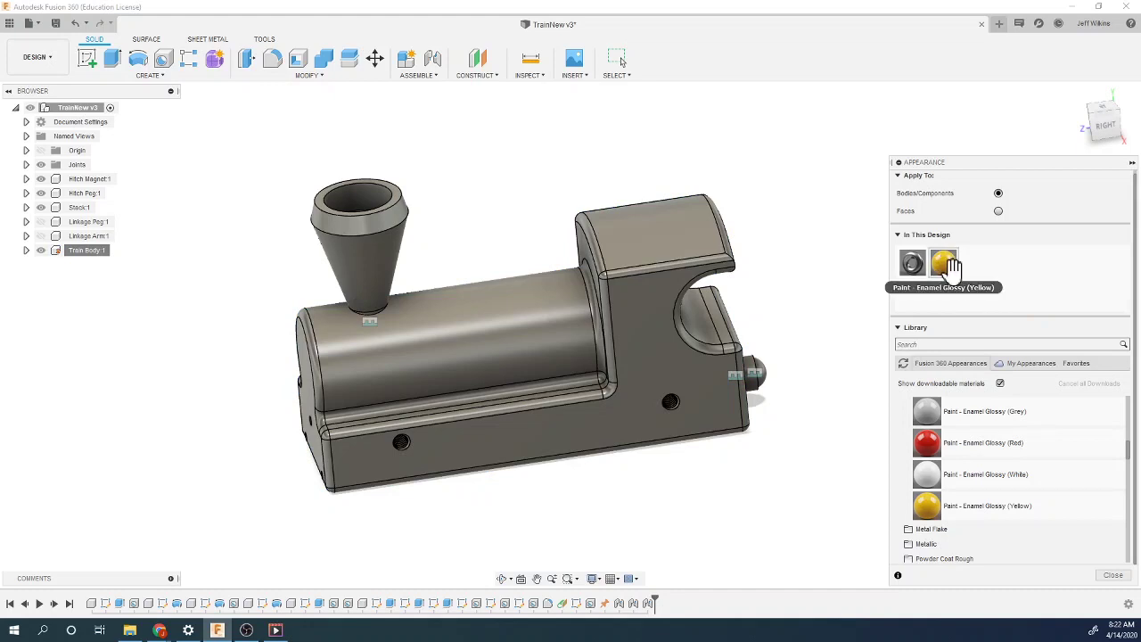
{"action": "left_click_drag", "start_coordinate": [947, 264], "coordinate": [683, 353]}
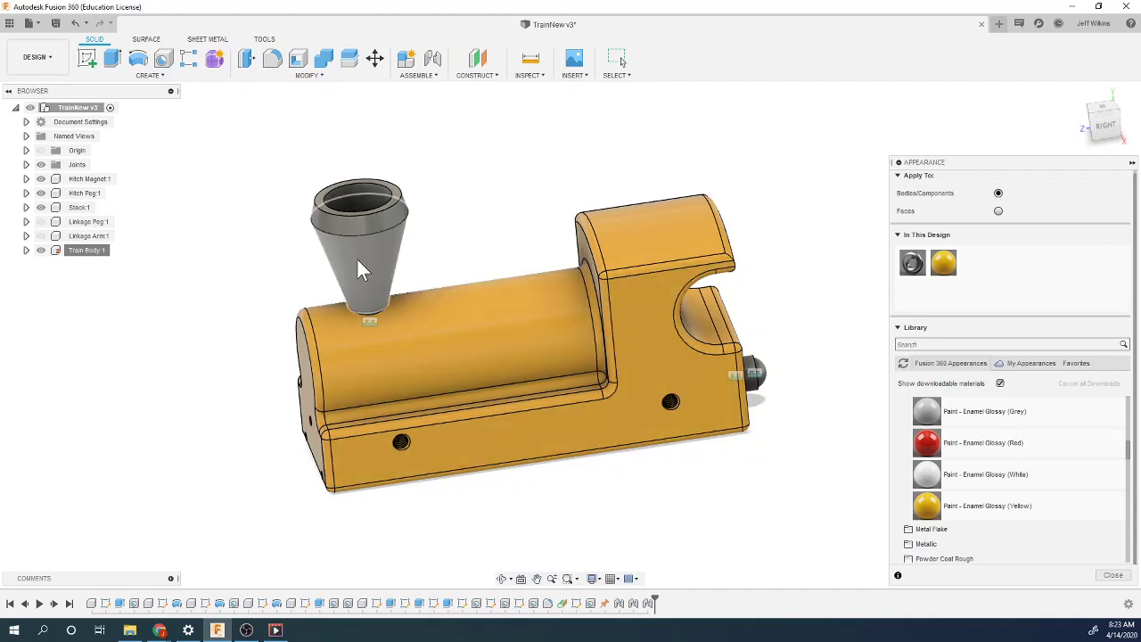
Step: Paint the Stack glossy black and give the small end parts dark grey and blue enamel
{"action": "scroll", "coordinate": [1032, 506], "scroll_direction": "down", "scroll_amount": 3}
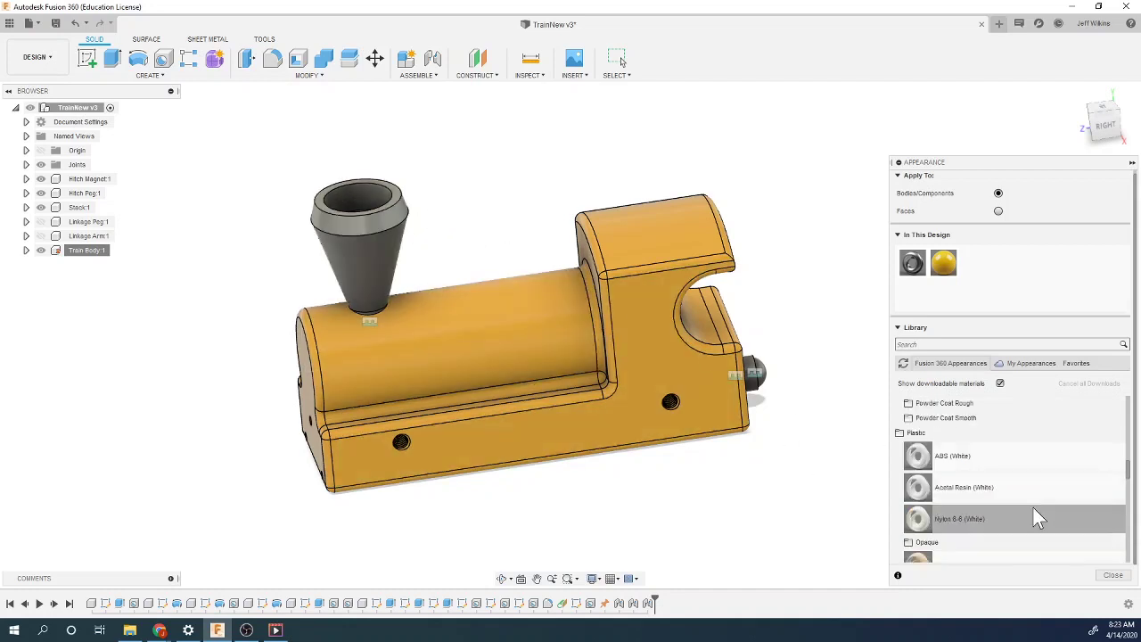
{"action": "scroll", "coordinate": [1028, 504], "scroll_direction": "up", "scroll_amount": 5}
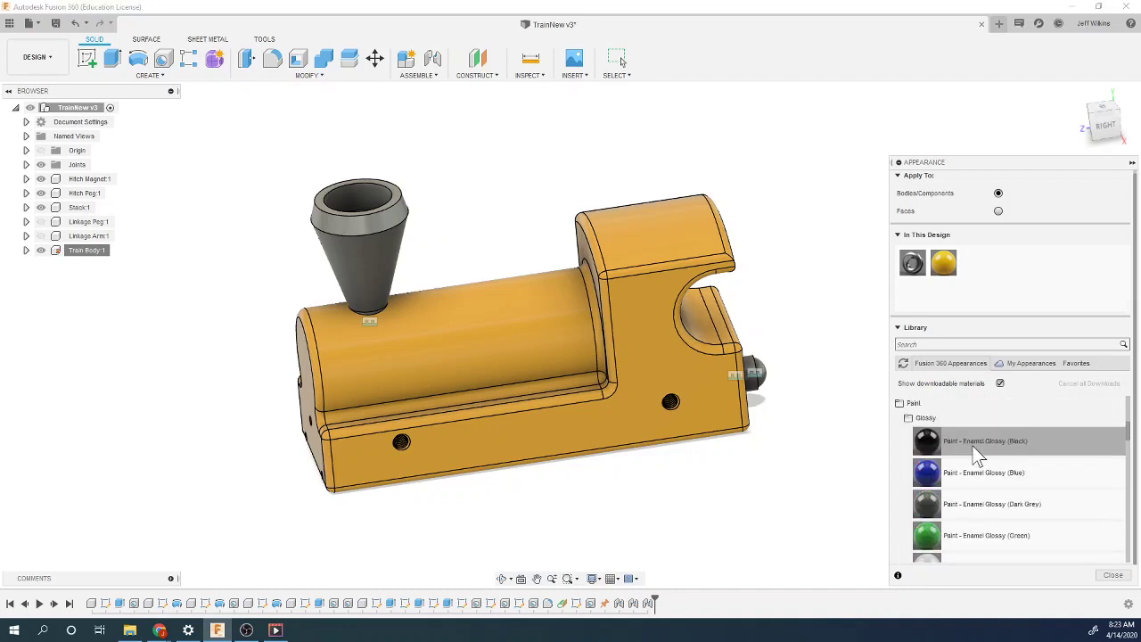
{"action": "mouse_move", "coordinate": [973, 445]}
{"action": "left_mouse_down"}
{"action": "mouse_move", "coordinate": [1008, 298]}
{"action": "mouse_move", "coordinate": [985, 263]}
{"action": "mouse_move", "coordinate": [721, 330]}
{"action": "mouse_move", "coordinate": [344, 235]}
{"action": "left_mouse_up"}
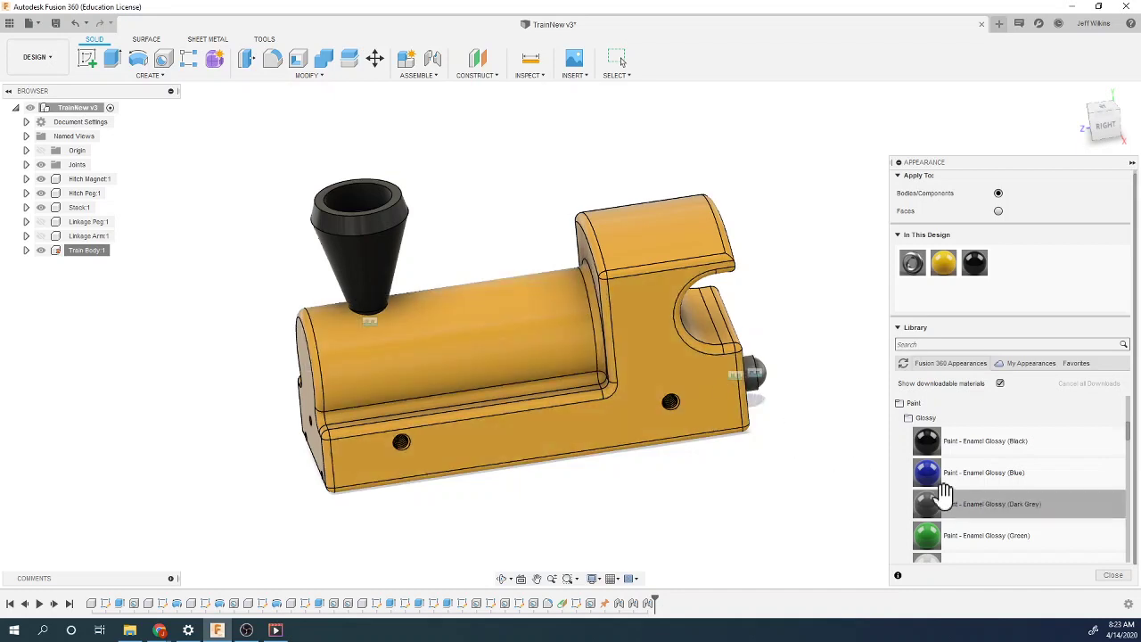
{"action": "mouse_move", "coordinate": [937, 496]}
{"action": "left_mouse_down"}
{"action": "mouse_move", "coordinate": [960, 504]}
{"action": "mouse_move", "coordinate": [1025, 298]}
{"action": "mouse_move", "coordinate": [756, 385]}
{"action": "left_mouse_up"}
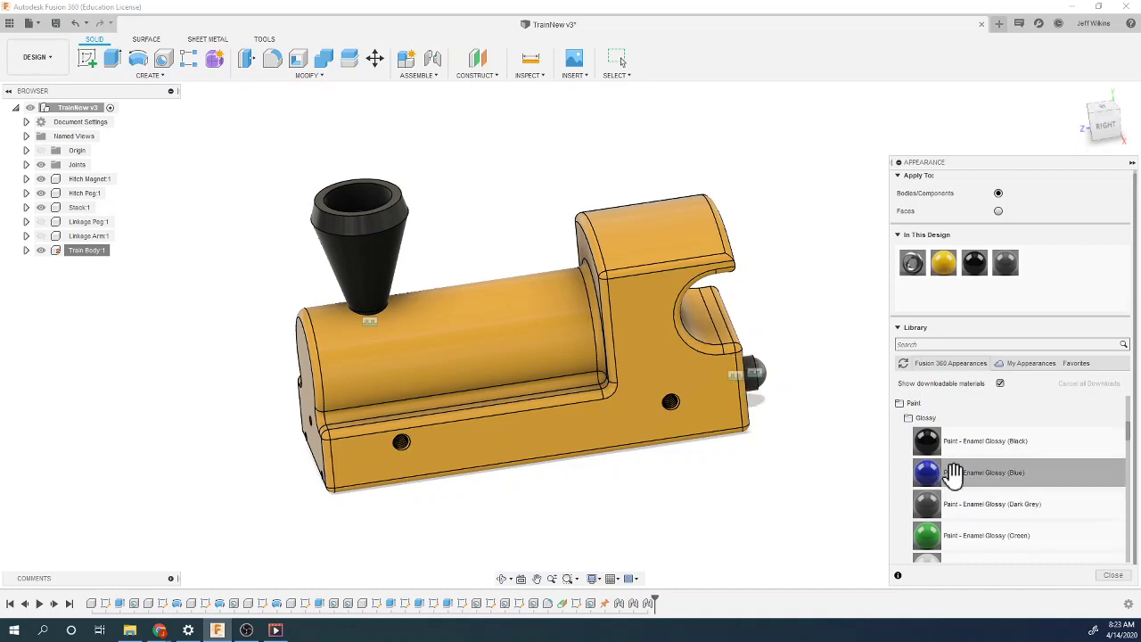
{"action": "mouse_move", "coordinate": [948, 473]}
{"action": "left_mouse_down"}
{"action": "mouse_move", "coordinate": [1036, 323]}
{"action": "mouse_move", "coordinate": [1042, 288]}
{"action": "mouse_move", "coordinate": [933, 352]}
{"action": "mouse_move", "coordinate": [772, 385]}
{"action": "left_mouse_up"}
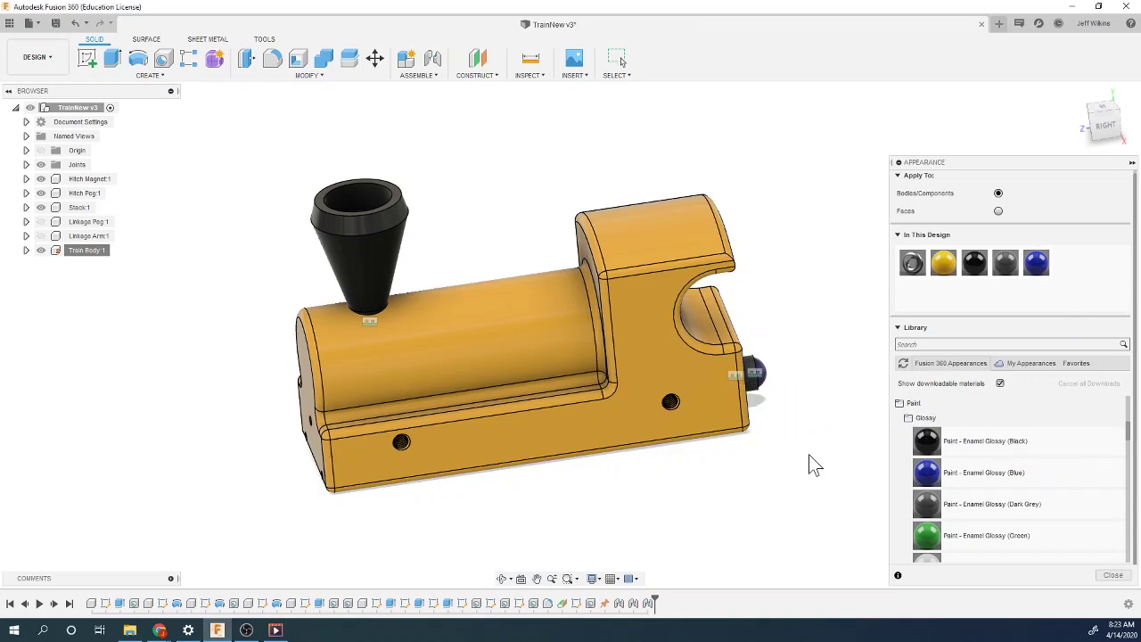
Step: Orbit around the model to check the colours, then close the Appearance dialog
{"action": "left_click_drag", "start_coordinate": [1094, 125], "coordinate": [1116, 112]}
{"action": "left_click", "coordinate": [1075, 92]}
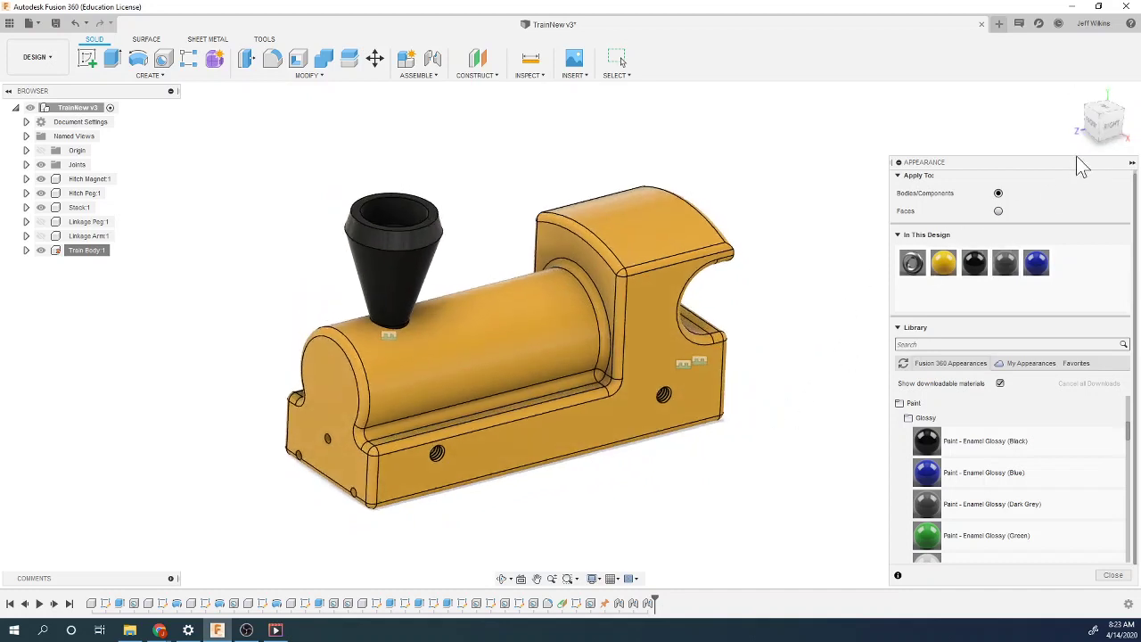
{"action": "left_click_drag", "start_coordinate": [1113, 119], "coordinate": [1120, 126]}
{"action": "middle_click_drag", "start_coordinate": [621, 60], "coordinate": [622, 60], "text": "shift"}
{"action": "middle_click_drag", "start_coordinate": [828, 357], "coordinate": [859, 370], "text": "shift"}
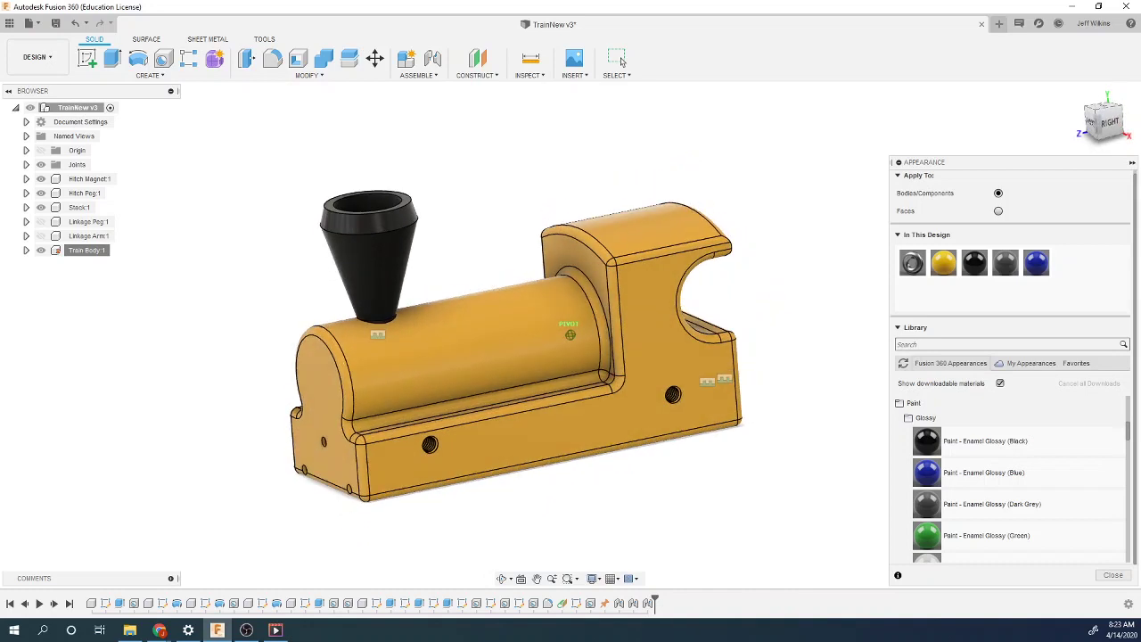
{"action": "left_click", "coordinate": [1105, 575]}
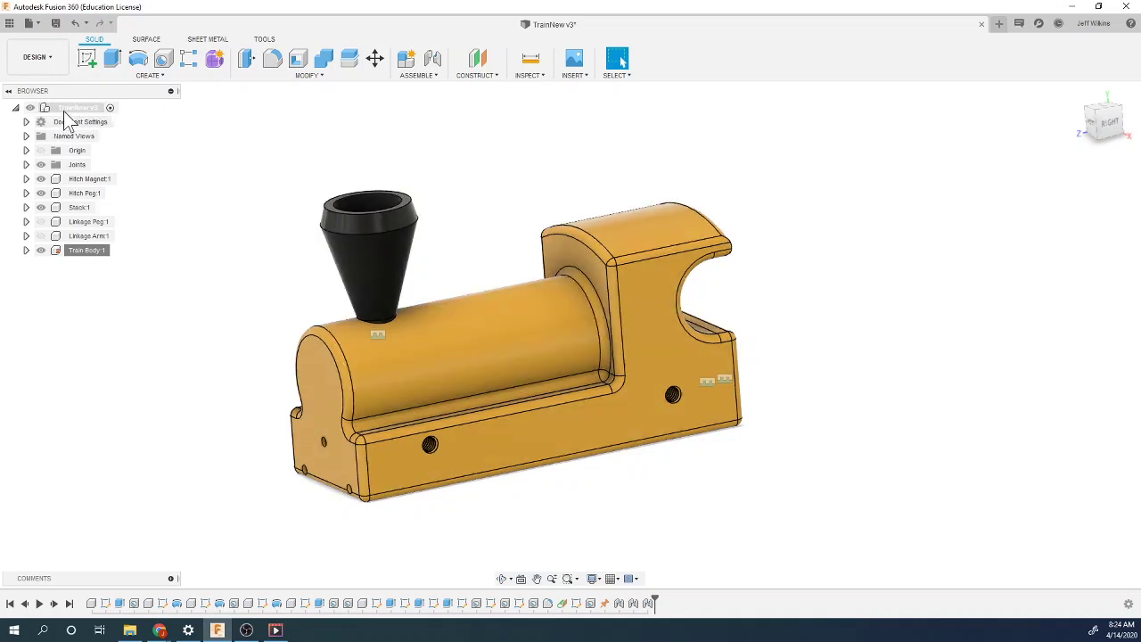
Step: Create Component7 under TrainNew v3 and hide Train Body, Stack, Hitch Peg and Hitch Magnet
{"action": "right_click", "coordinate": [63, 110]}
{"action": "left_click", "coordinate": [76, 119]}
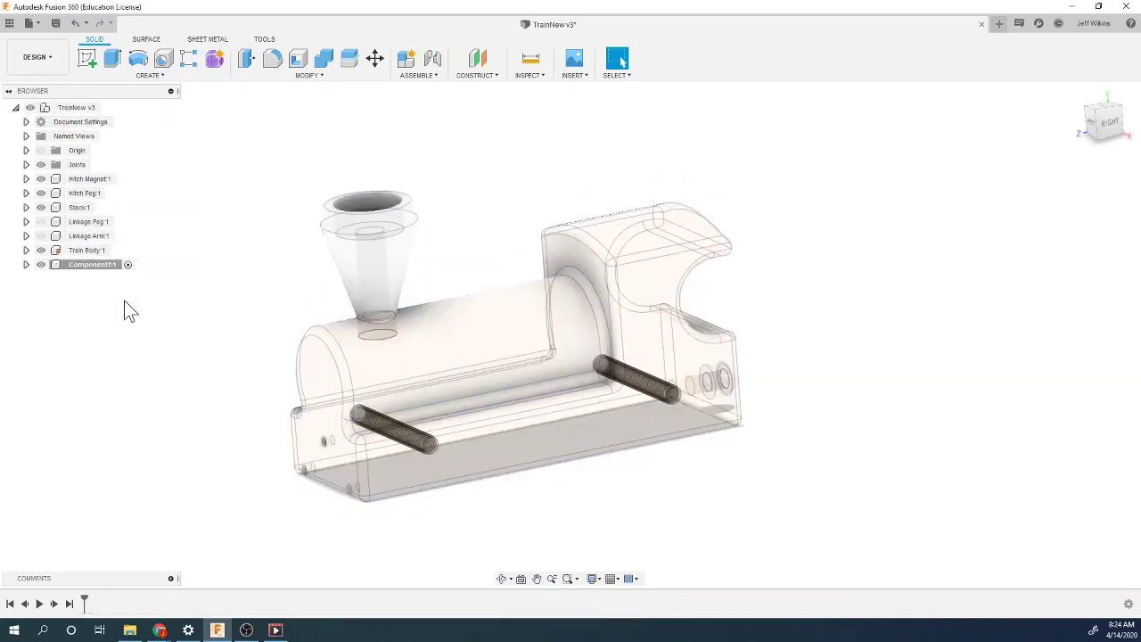
{"action": "left_click", "coordinate": [41, 250]}
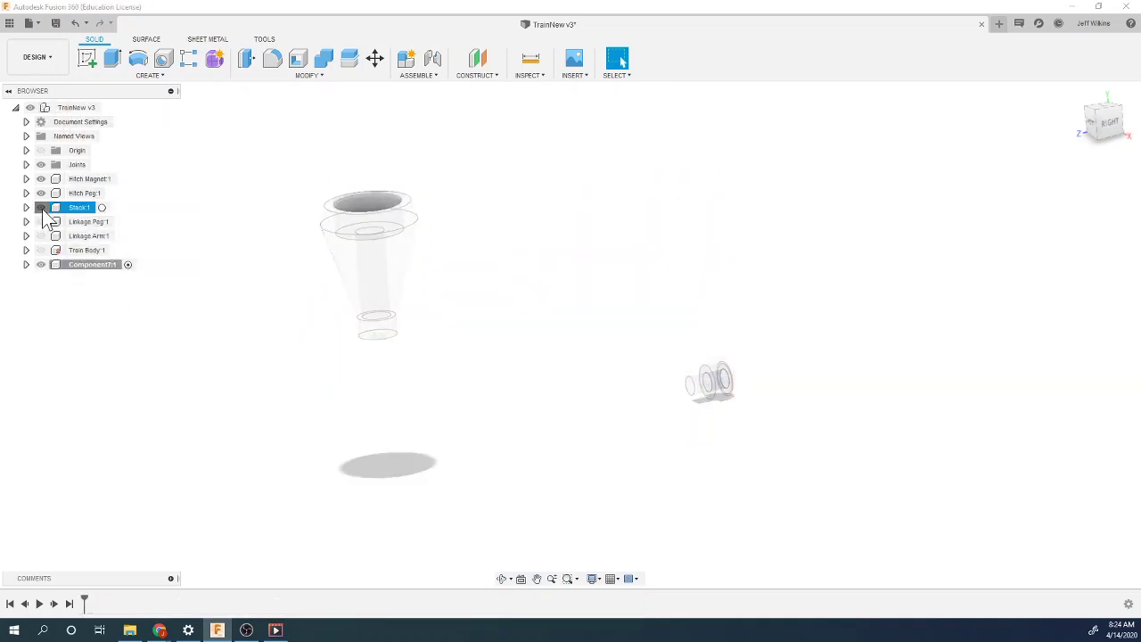
{"action": "left_click", "coordinate": [41, 207]}
{"action": "left_click", "coordinate": [41, 192]}
{"action": "left_click", "coordinate": [41, 178]}
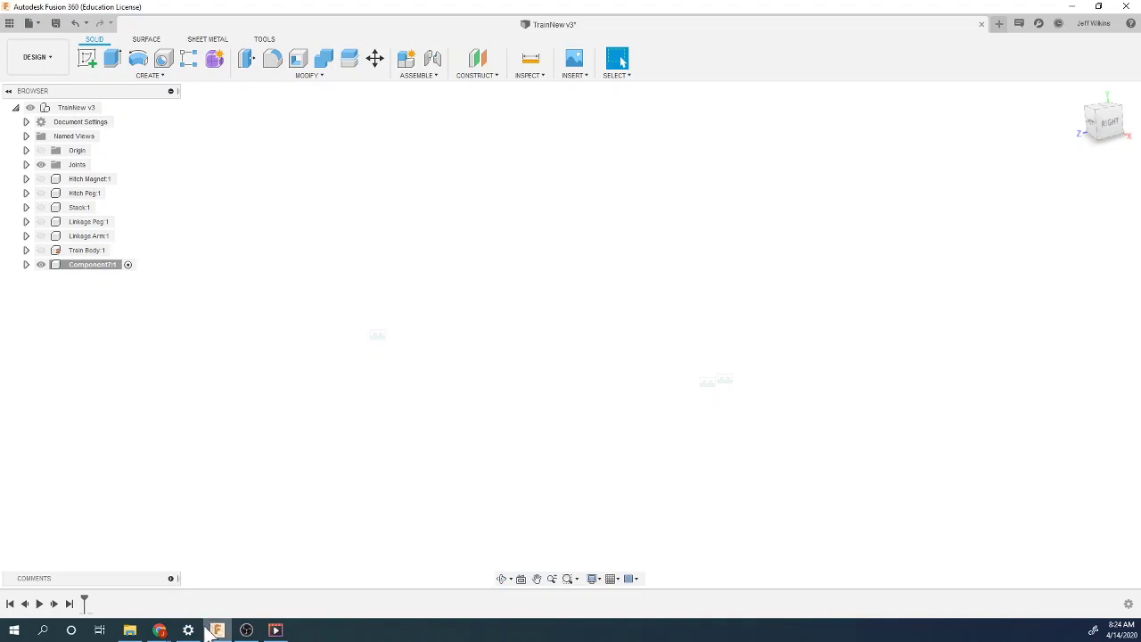
{"action": "mouse_move", "coordinate": [161, 629]}
{"action": "left_click", "coordinate": [209, 583]}
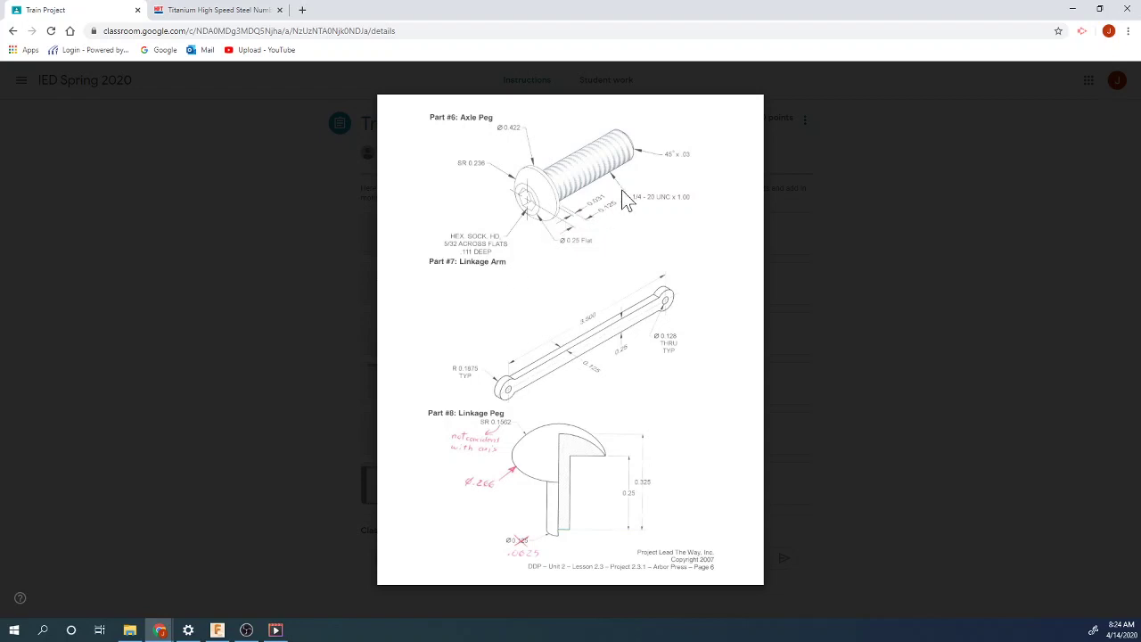
{"action": "left_click", "coordinate": [221, 631]}
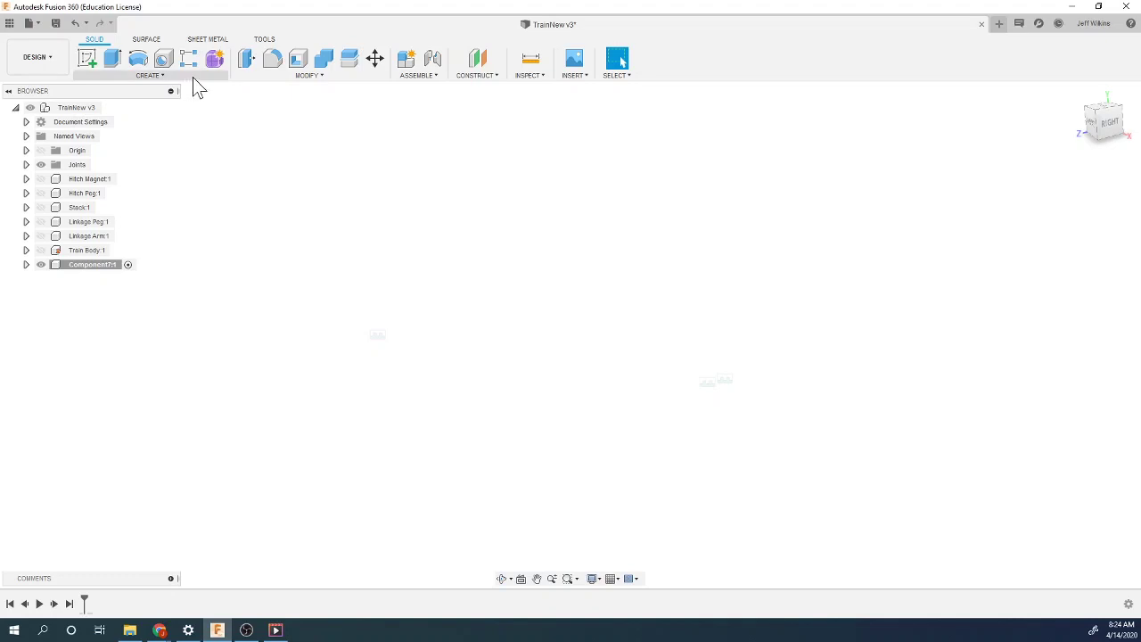
Step: Reactivate the TrainNew v3 assembly and open the McMaster-Carr component catalogue
{"action": "left_click", "coordinate": [539, 87]}
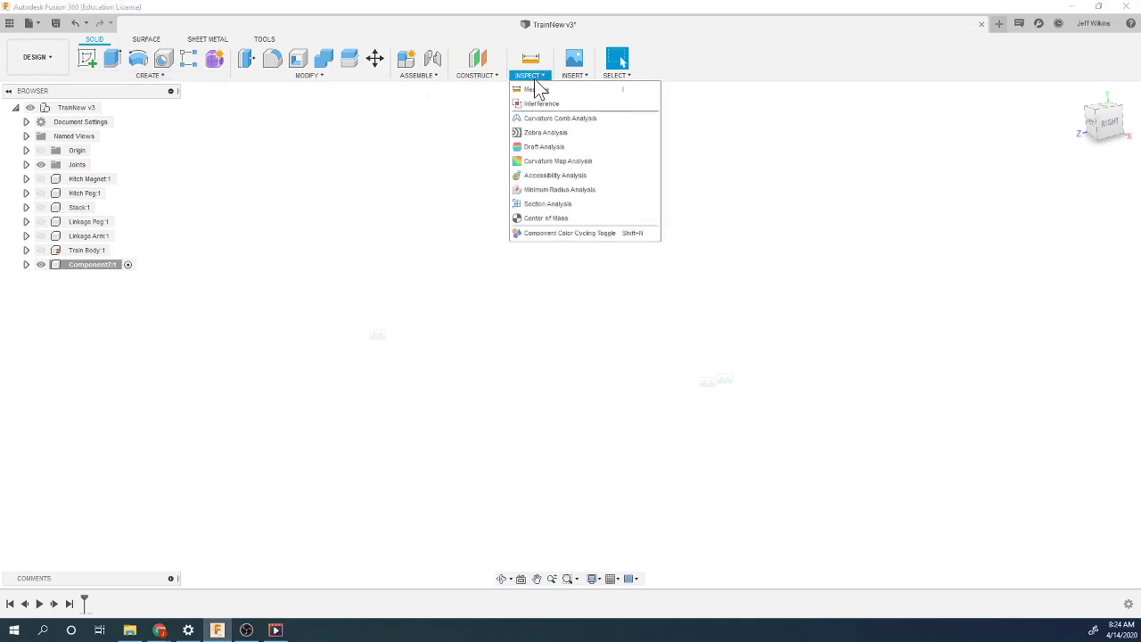
{"action": "left_click", "coordinate": [108, 107]}
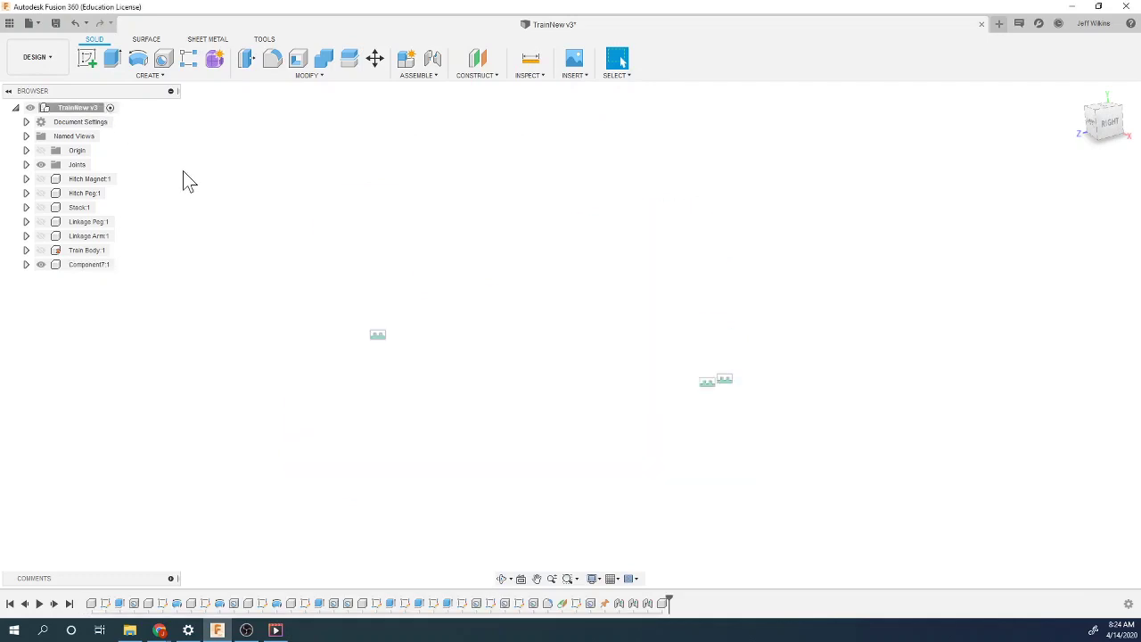
{"action": "left_click", "coordinate": [568, 76]}
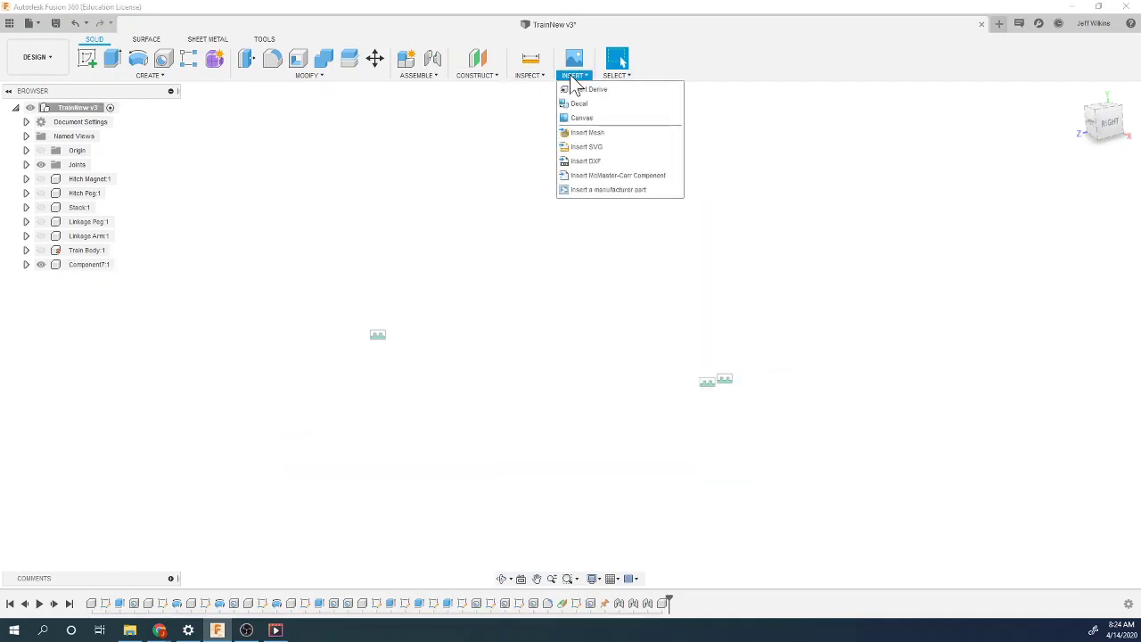
{"action": "left_click", "coordinate": [617, 176]}
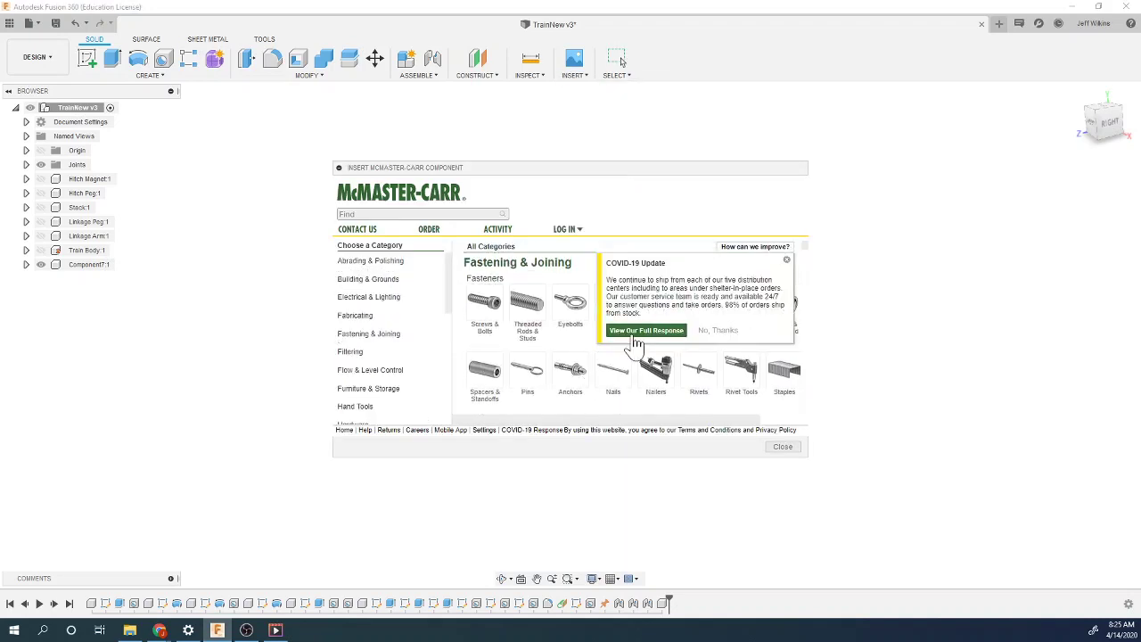
Step: Dismiss the COVID-19 notice and open the Screws & Bolts listing under Fasteners
{"action": "left_click", "coordinate": [786, 262]}
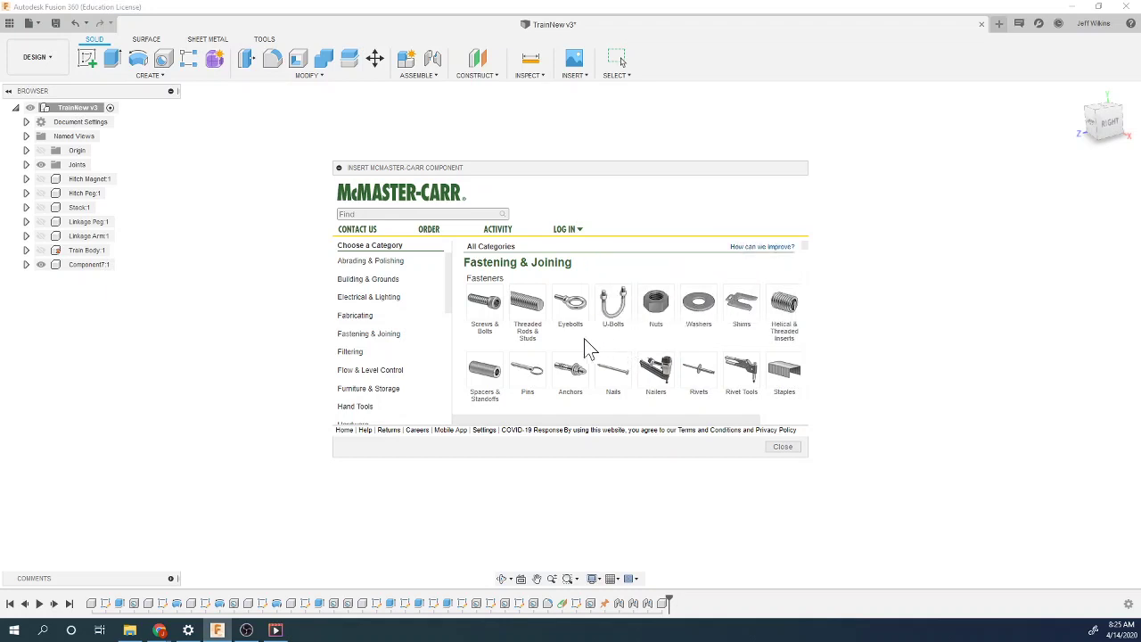
{"action": "scroll", "coordinate": [539, 343], "scroll_direction": "down", "scroll_amount": 4}
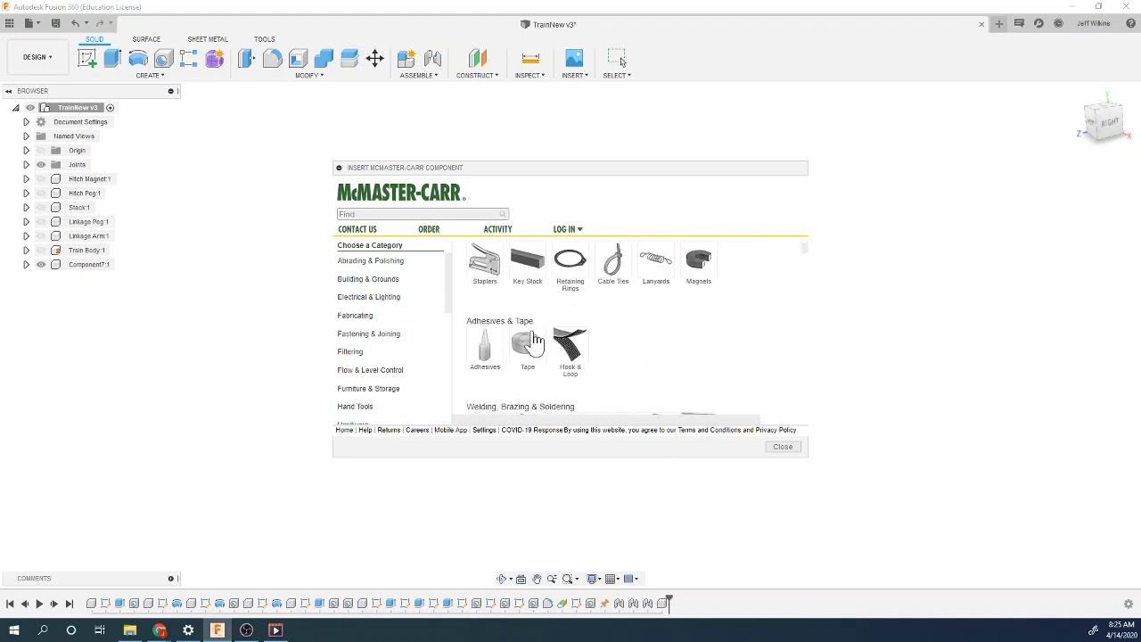
{"action": "scroll", "coordinate": [533, 343], "scroll_direction": "up", "scroll_amount": 4}
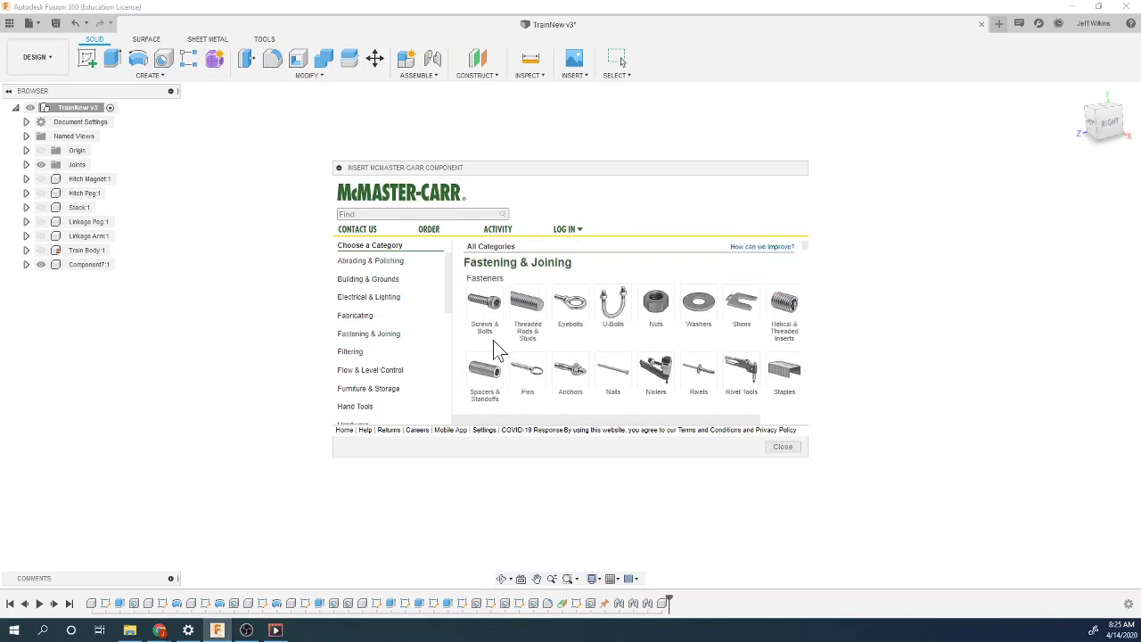
{"action": "left_click", "coordinate": [488, 342]}
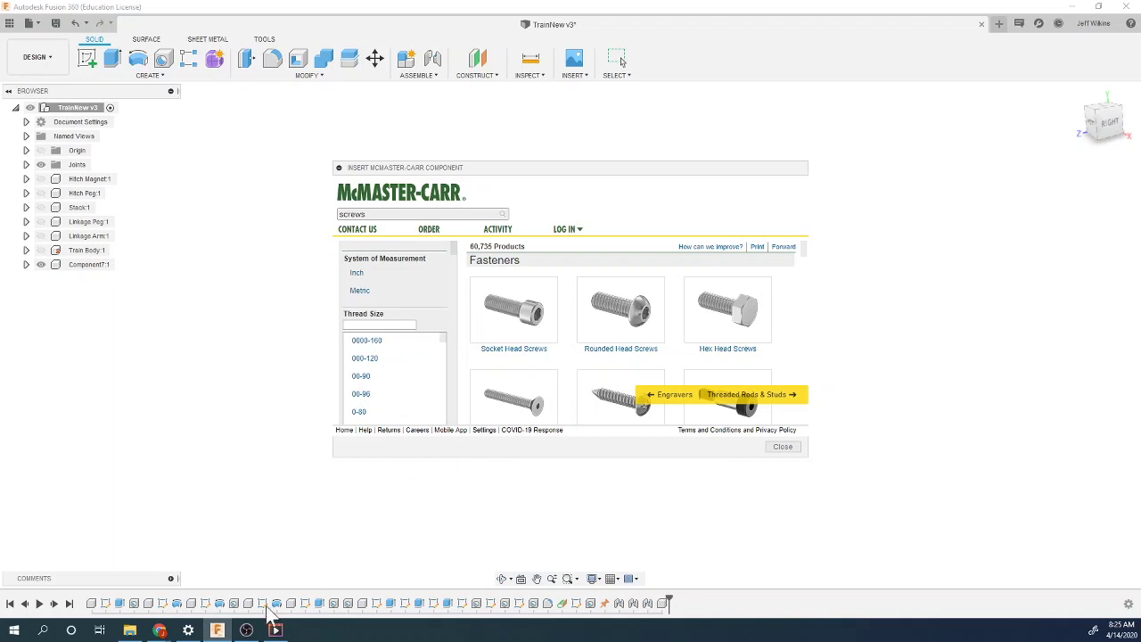
Step: Switch to Chrome to view the Train Changes 6.JPG drawing in Google Classroom
{"action": "left_click", "coordinate": [219, 630]}
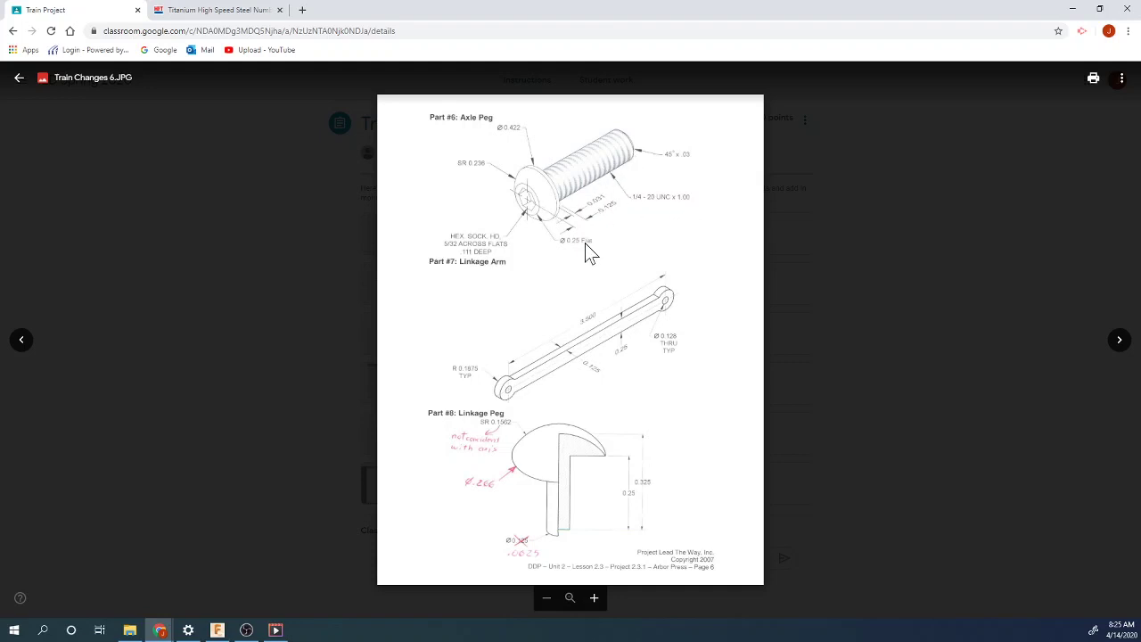
Step: Open the Rounded Head Screws listing in Fusion's McMaster-Carr catalogue
{"action": "left_click", "coordinate": [217, 630]}
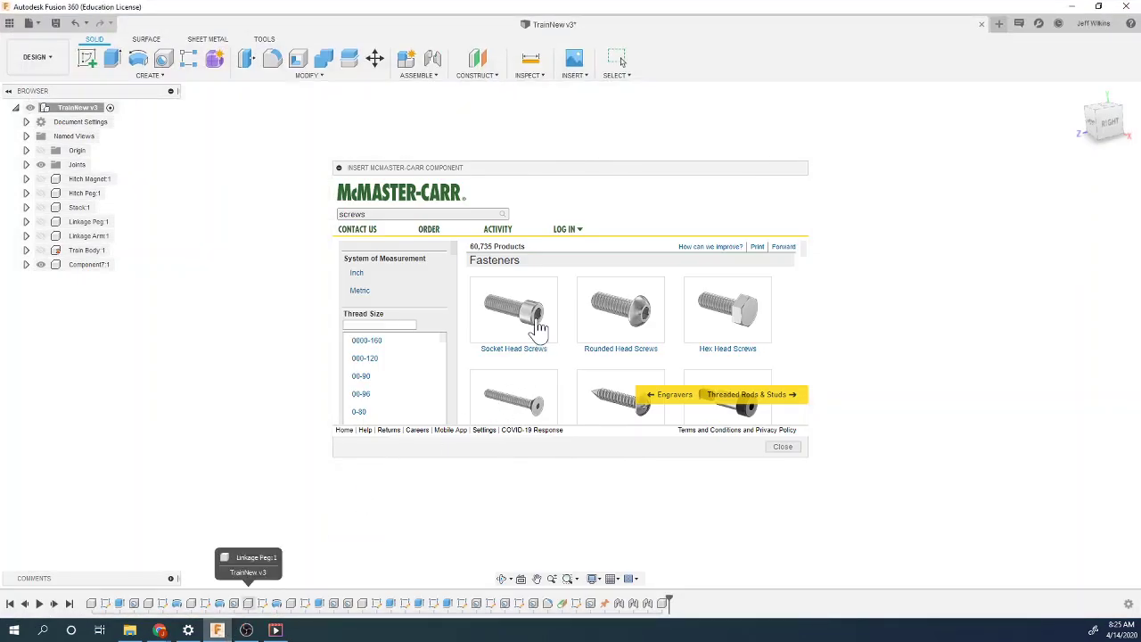
{"action": "left_click", "coordinate": [614, 323]}
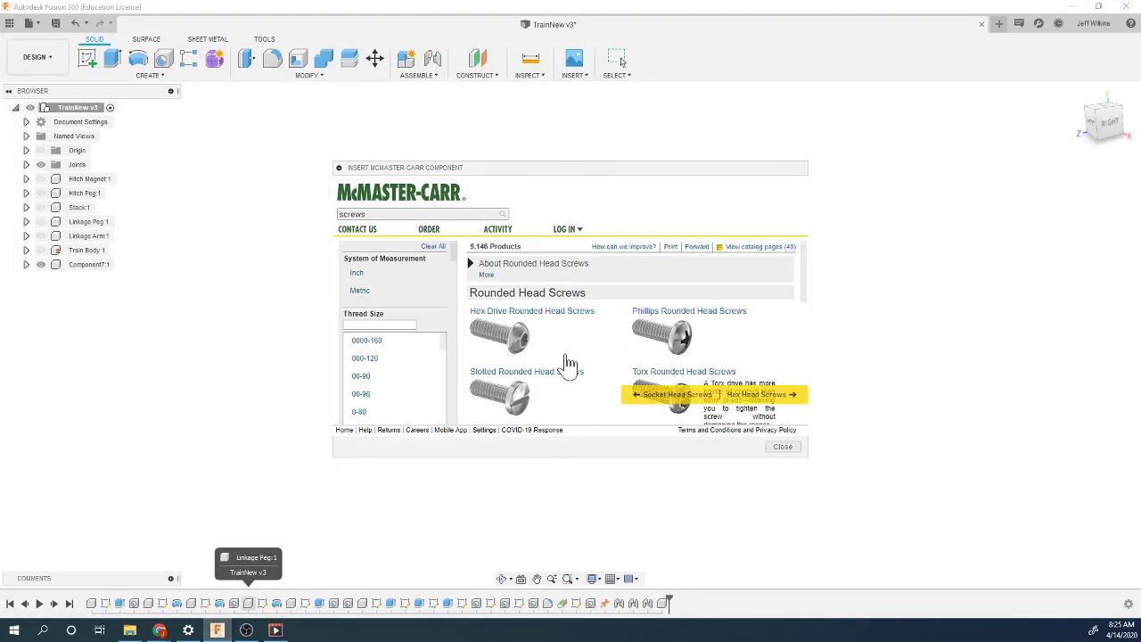
{"action": "scroll", "coordinate": [568, 363], "scroll_direction": "down", "scroll_amount": 1}
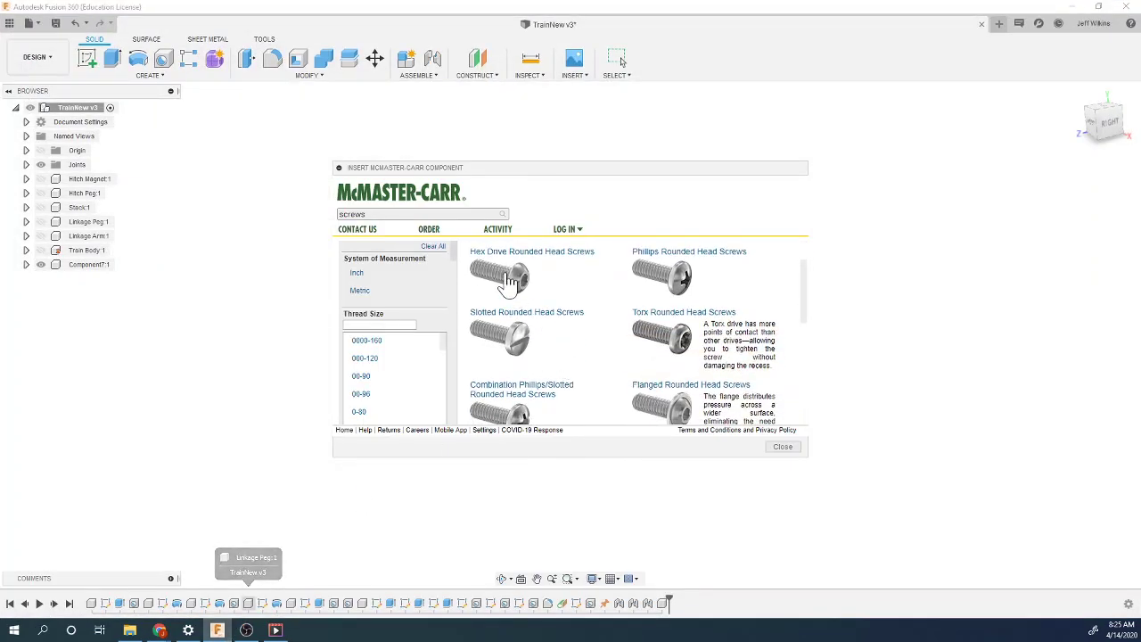
{"action": "scroll", "coordinate": [624, 328], "scroll_direction": "down", "scroll_amount": 2}
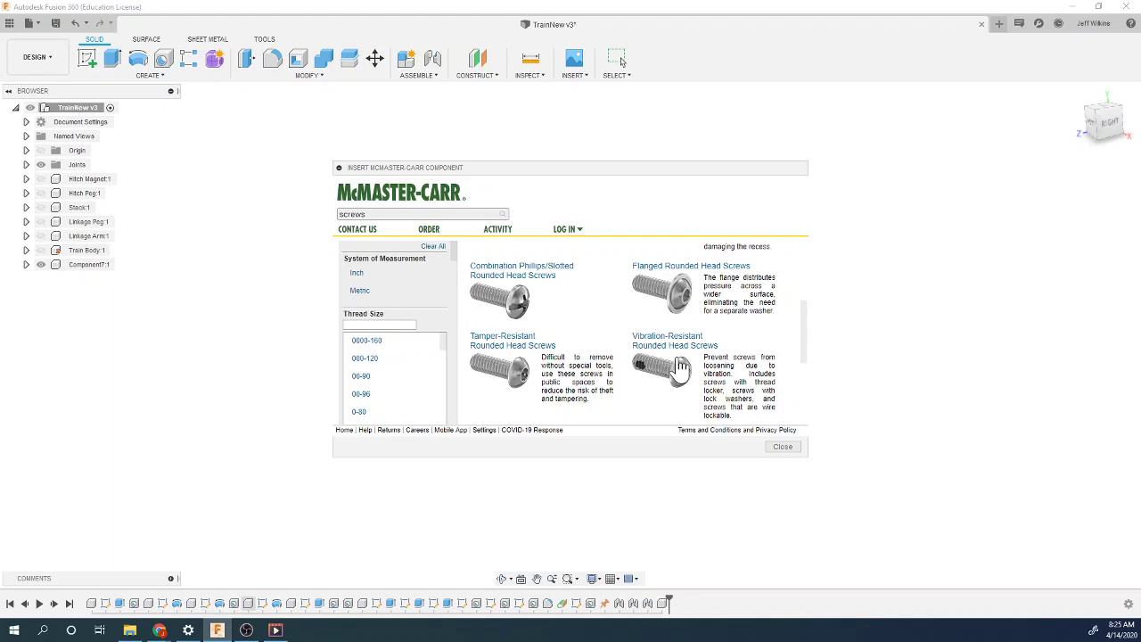
{"action": "scroll", "coordinate": [613, 388], "scroll_direction": "down", "scroll_amount": 2}
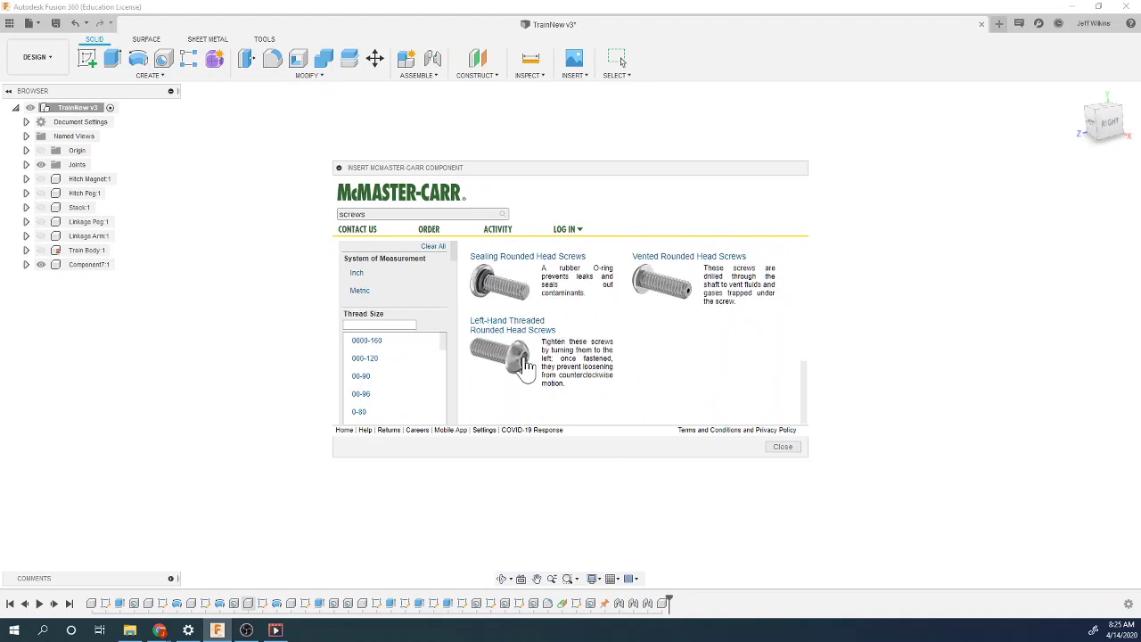
{"action": "scroll", "coordinate": [542, 372], "scroll_direction": "up", "scroll_amount": 1}
{"action": "scroll", "coordinate": [542, 373], "scroll_direction": "up", "scroll_amount": 3}
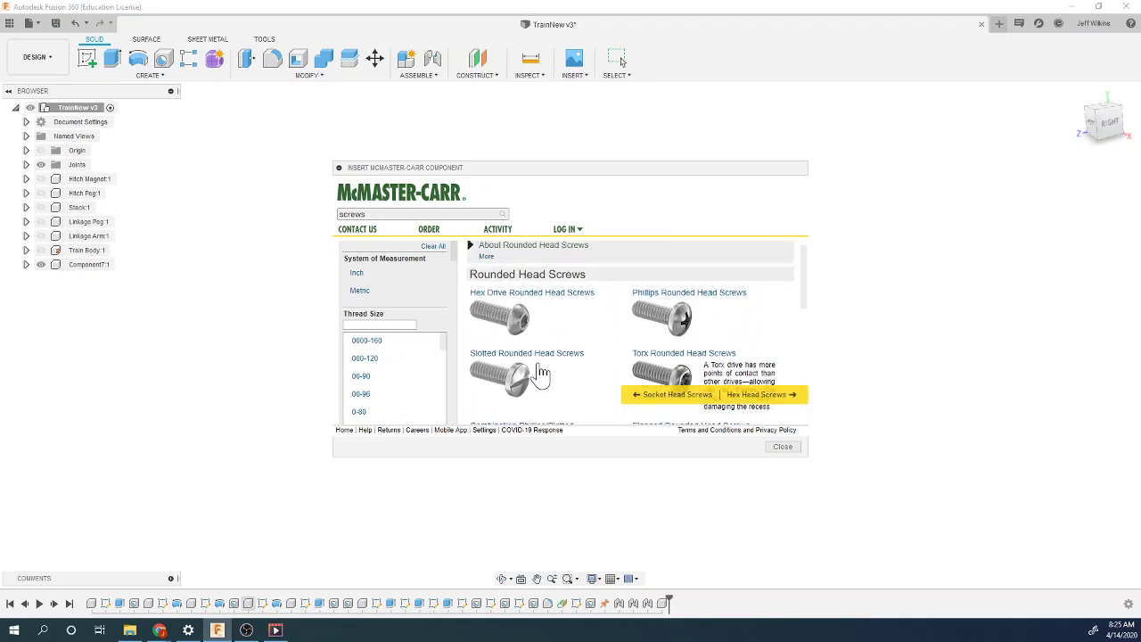
Step: Choose Hex Drive Rounded Head Screws and filter them to 1/4"-20 thread size
{"action": "left_click", "coordinate": [520, 343]}
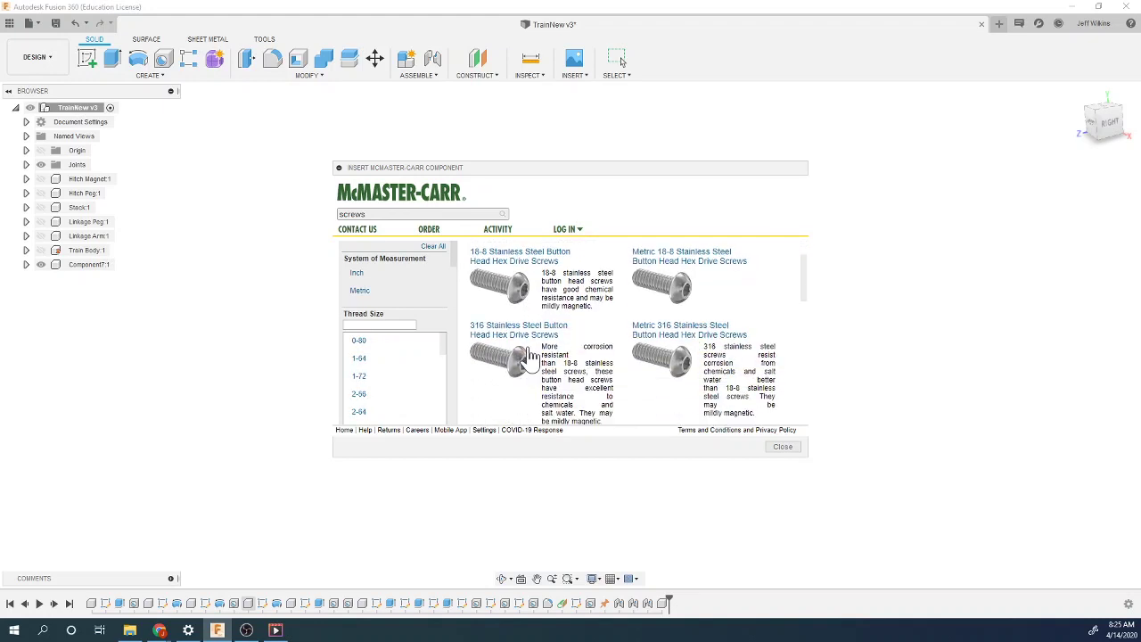
{"action": "scroll", "coordinate": [405, 380], "scroll_direction": "down", "scroll_amount": 1}
{"action": "scroll", "coordinate": [406, 380], "scroll_direction": "down", "scroll_amount": 8}
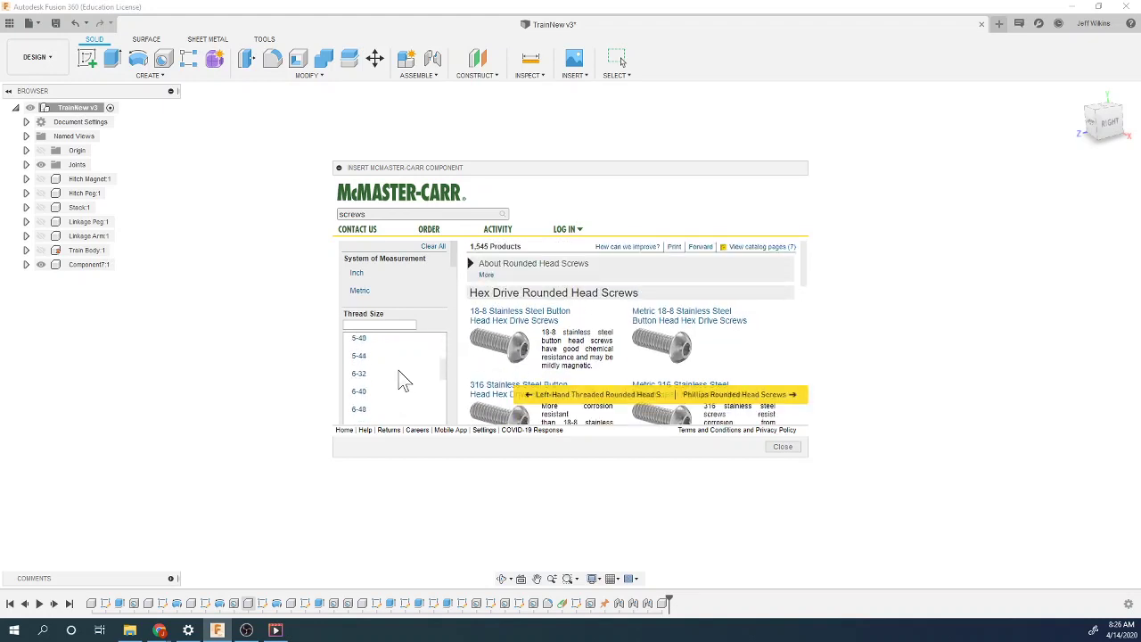
{"action": "scroll", "coordinate": [399, 379], "scroll_direction": "up", "scroll_amount": 1}
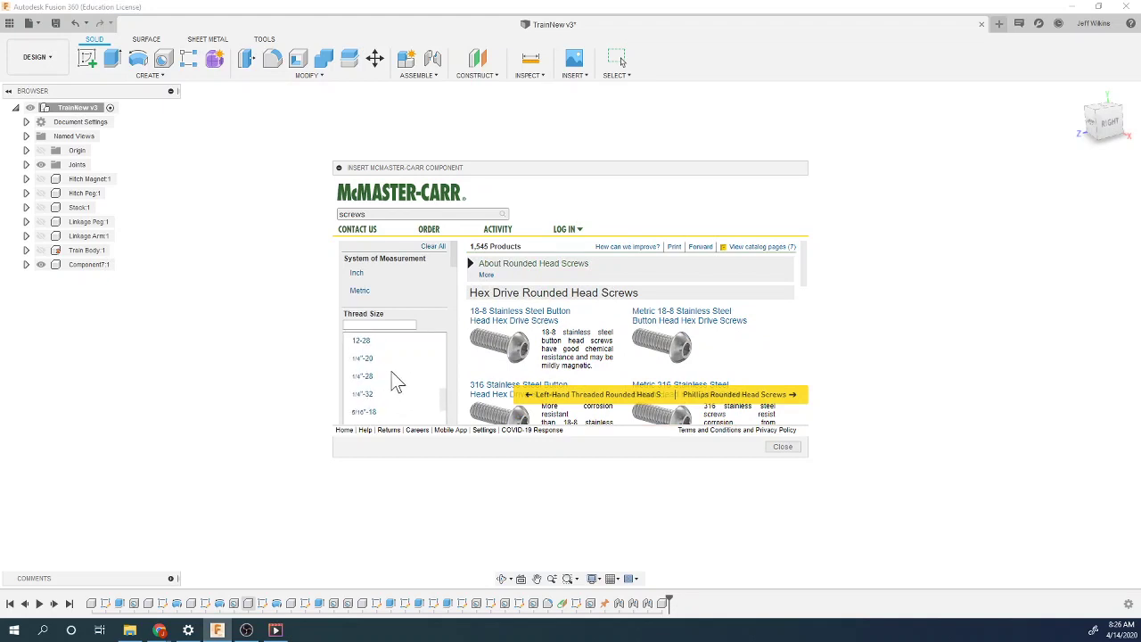
{"action": "left_click", "coordinate": [364, 370]}
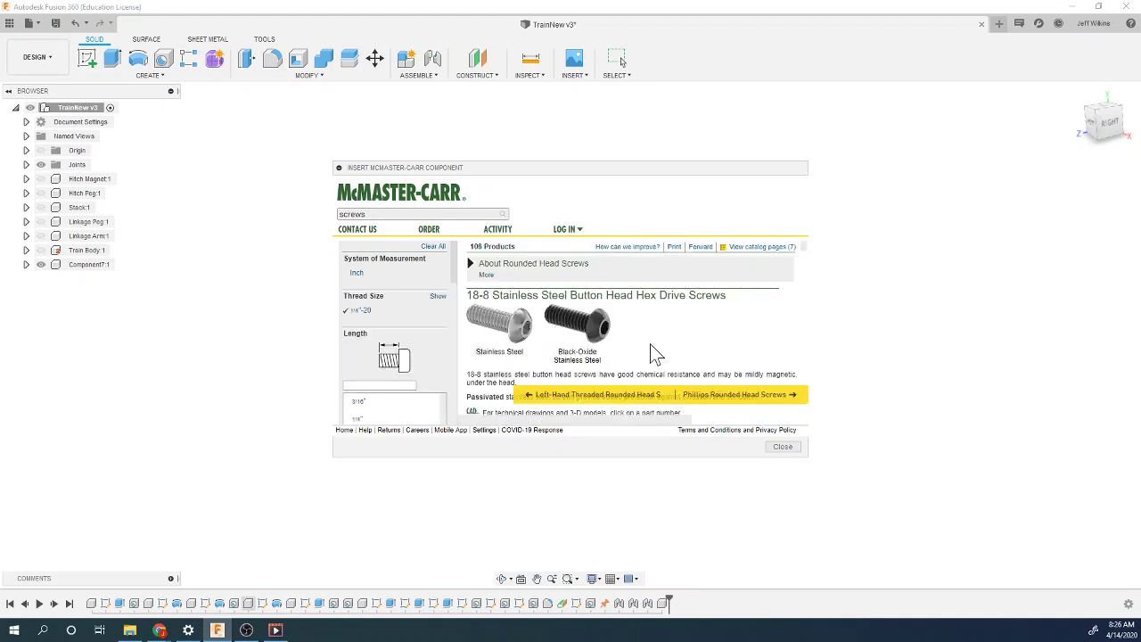
Step: Open the product page for the 1" long screw, part 92949A542
{"action": "scroll", "coordinate": [651, 347], "scroll_direction": "down", "scroll_amount": 1}
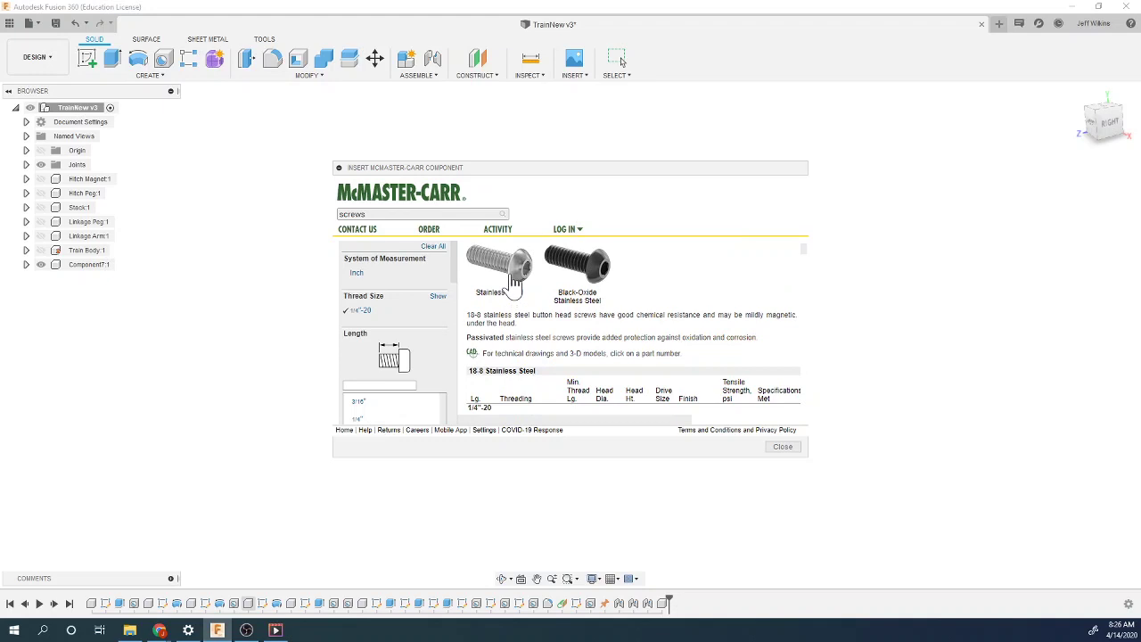
{"action": "scroll", "coordinate": [578, 283], "scroll_direction": "down", "scroll_amount": 2}
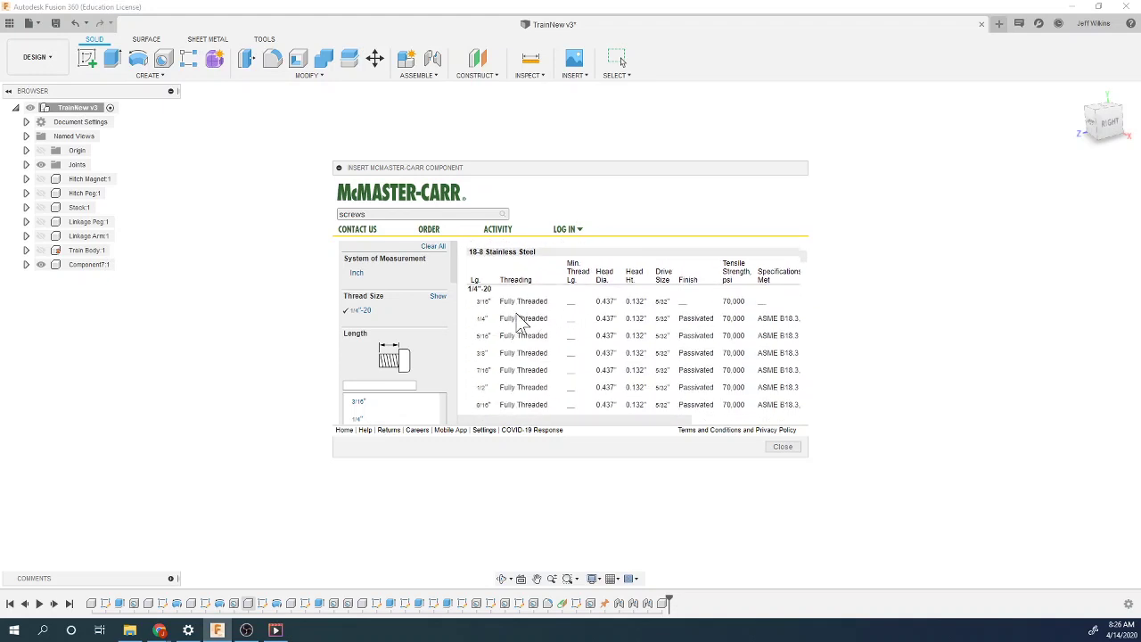
{"action": "scroll", "coordinate": [495, 393], "scroll_direction": "down", "scroll_amount": 2}
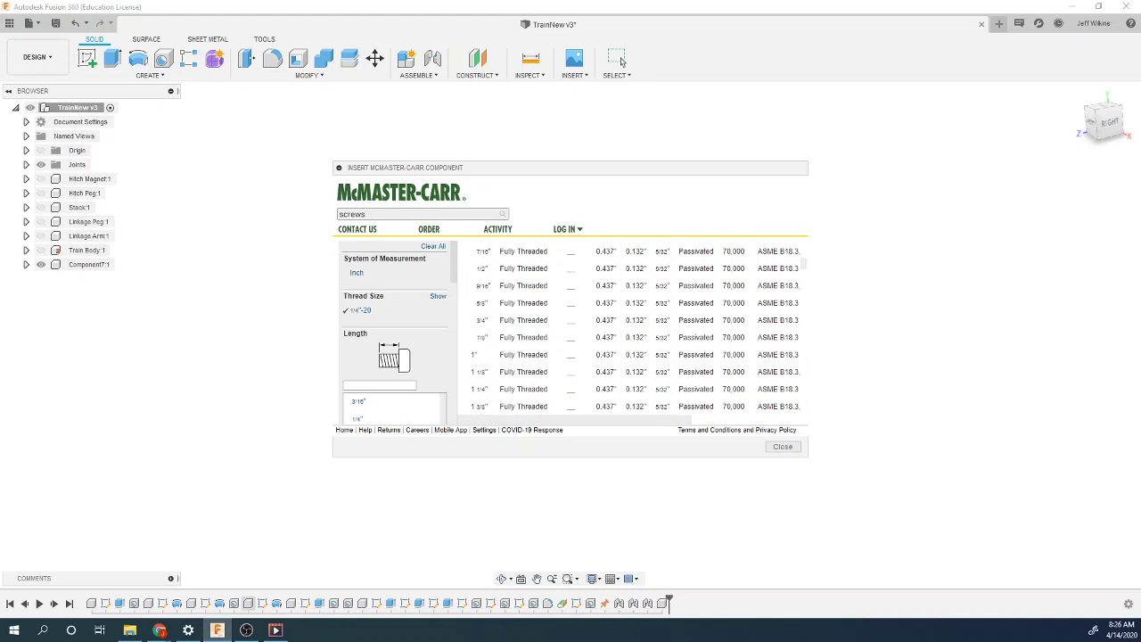
{"action": "left_click_drag", "start_coordinate": [470, 354], "coordinate": [537, 354]}
{"action": "left_click", "coordinate": [659, 365]}
{"action": "left_click", "coordinate": [662, 355]}
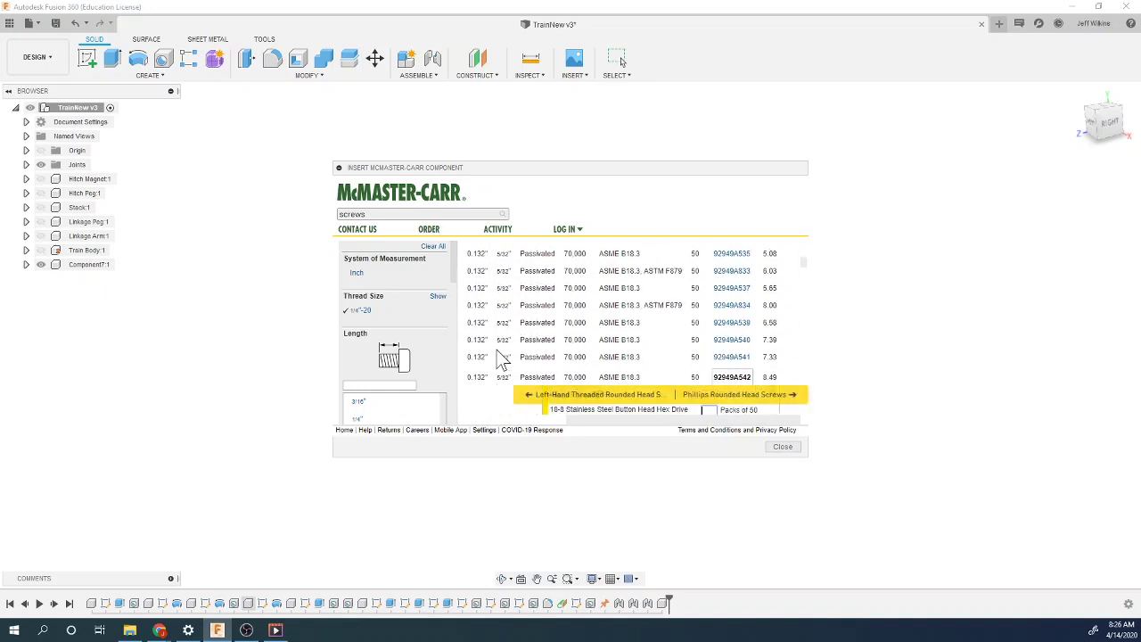
{"action": "left_click_drag", "start_coordinate": [582, 421], "coordinate": [647, 436]}
{"action": "mouse_move", "coordinate": [612, 375]}
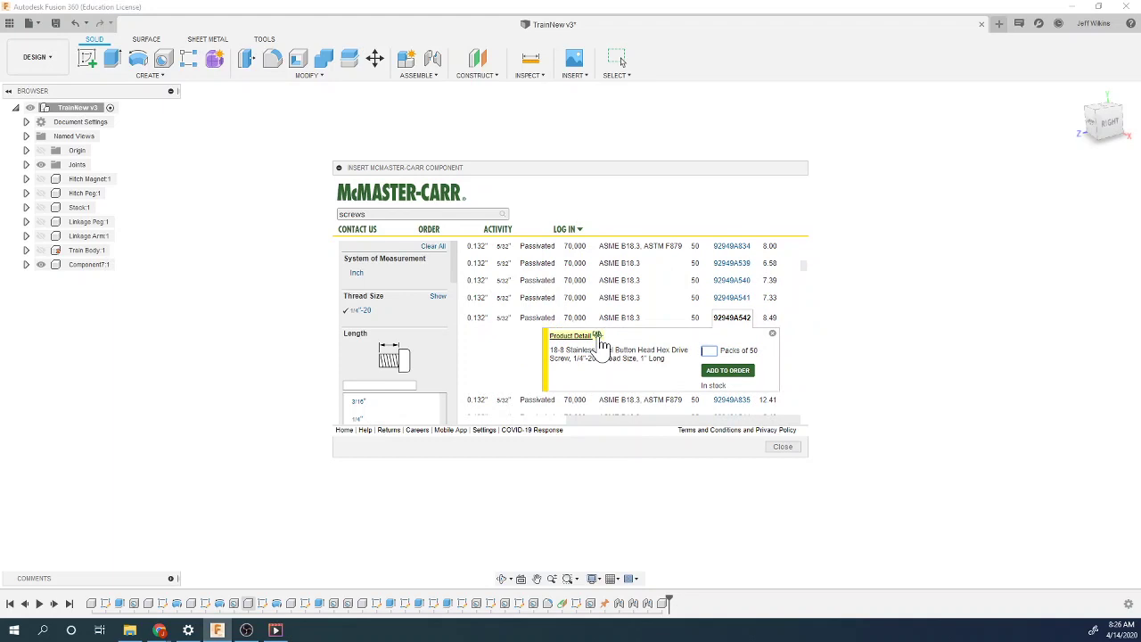
{"action": "left_click", "coordinate": [599, 343]}
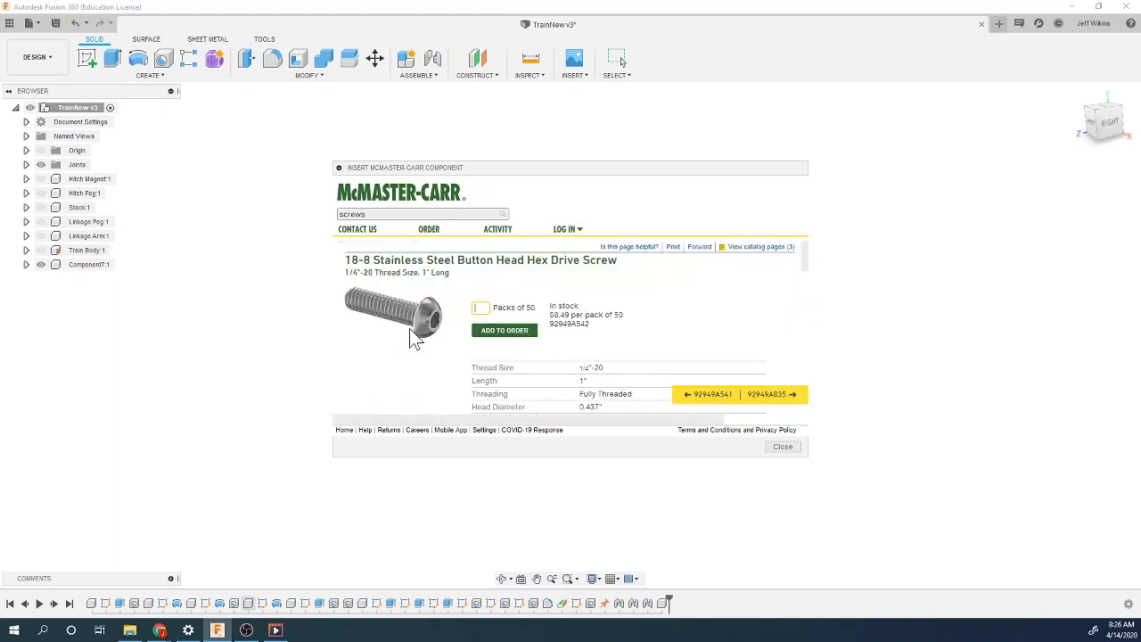
Step: Choose the threaded 3-D STEP format and save the screw model into the design
{"action": "scroll", "coordinate": [429, 362], "scroll_direction": "down", "scroll_amount": 3}
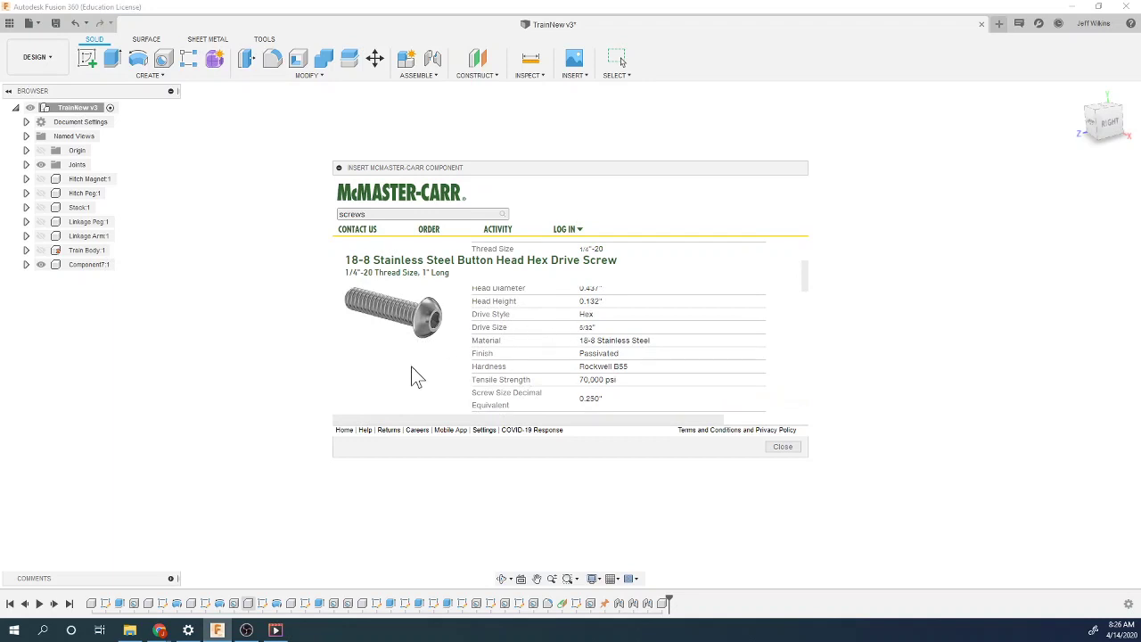
{"action": "scroll", "coordinate": [439, 355], "scroll_direction": "up", "scroll_amount": 3}
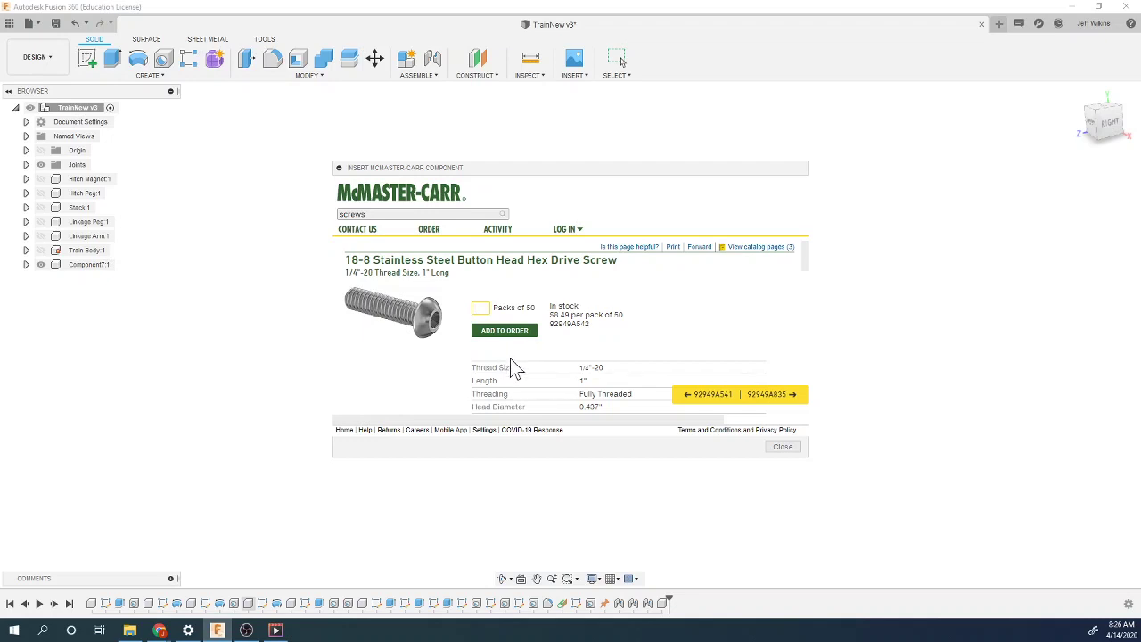
{"action": "scroll", "coordinate": [415, 389], "scroll_direction": "down", "scroll_amount": 1}
{"action": "scroll", "coordinate": [415, 383], "scroll_direction": "up", "scroll_amount": 1}
{"action": "scroll", "coordinate": [405, 379], "scroll_direction": "down", "scroll_amount": 5}
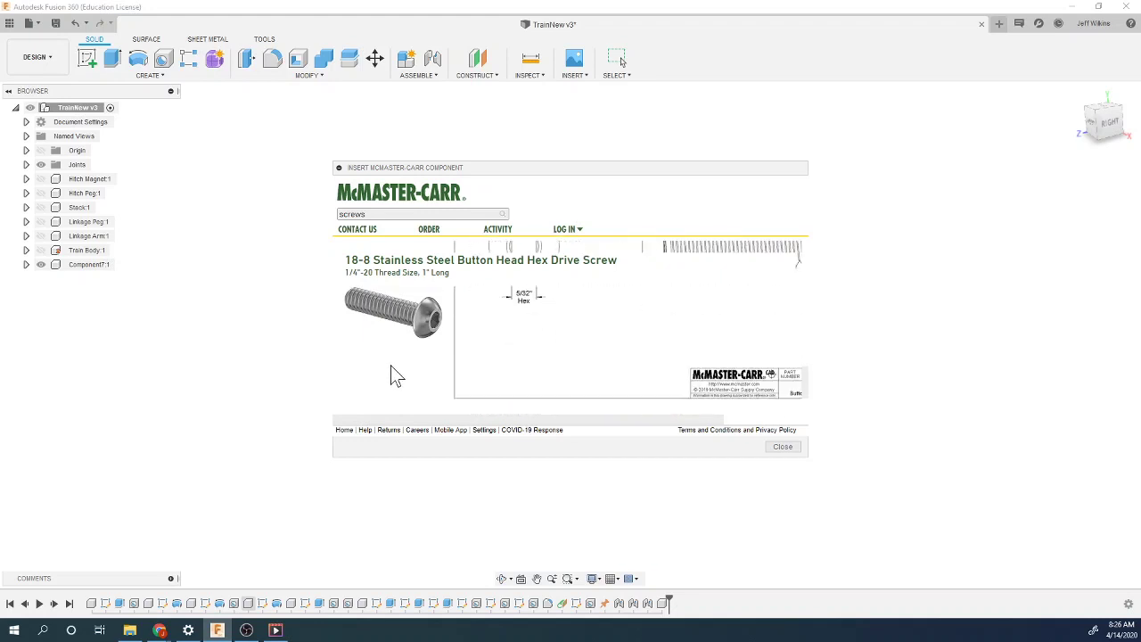
{"action": "left_click", "coordinate": [501, 355]}
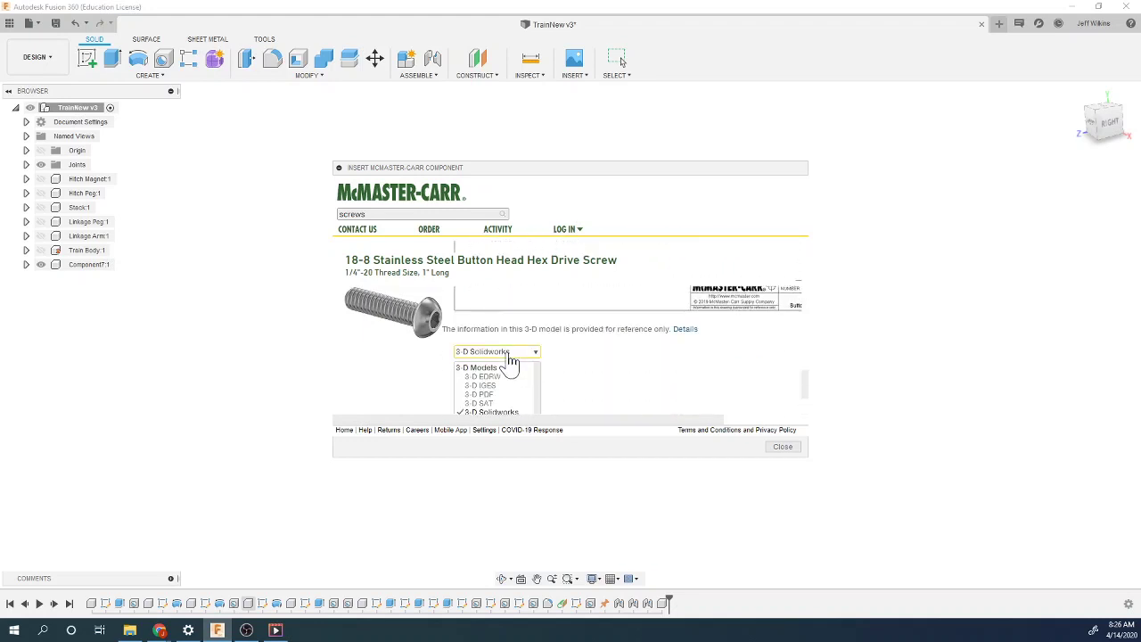
{"action": "scroll", "coordinate": [499, 383], "scroll_direction": "down", "scroll_amount": 2}
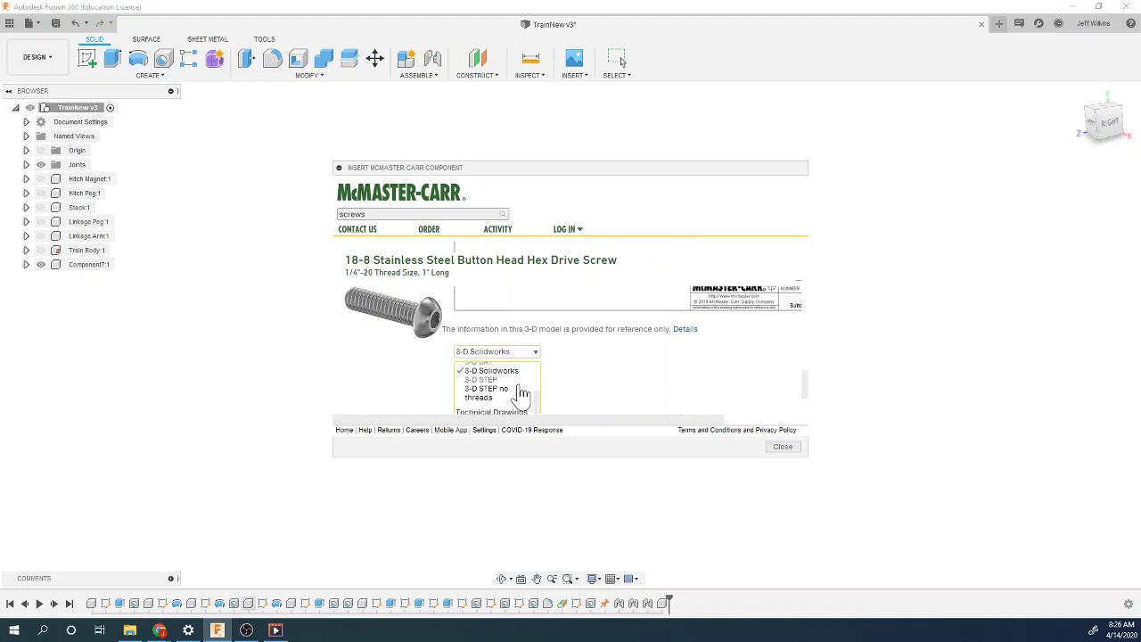
{"action": "left_click", "coordinate": [489, 379]}
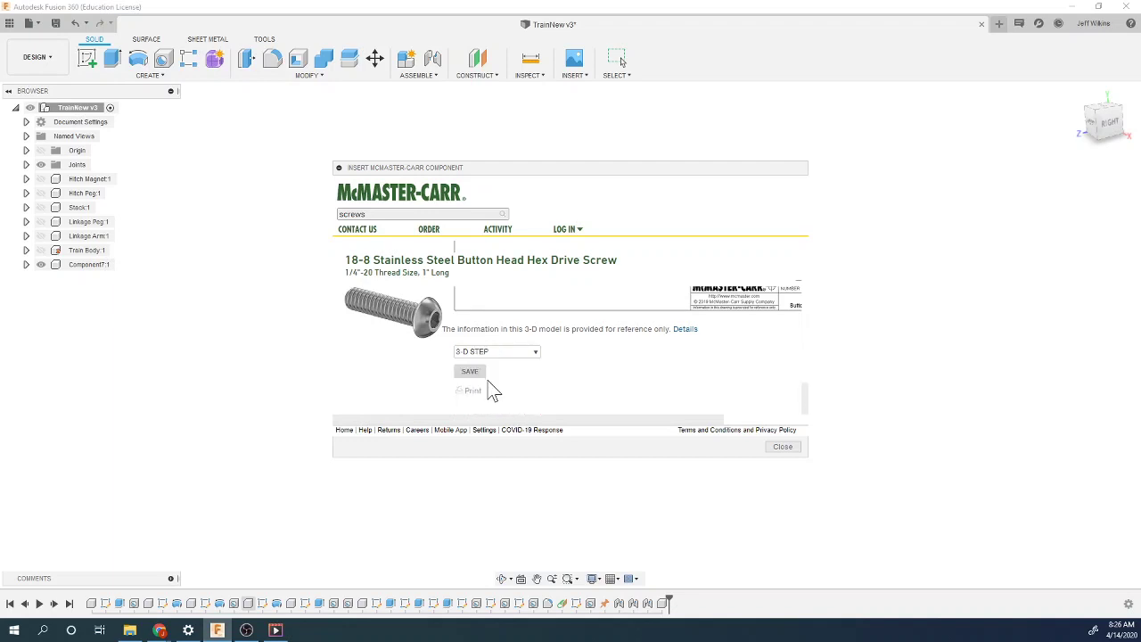
{"action": "left_click", "coordinate": [501, 355]}
{"action": "left_click", "coordinate": [490, 405]}
{"action": "left_click", "coordinate": [499, 356]}
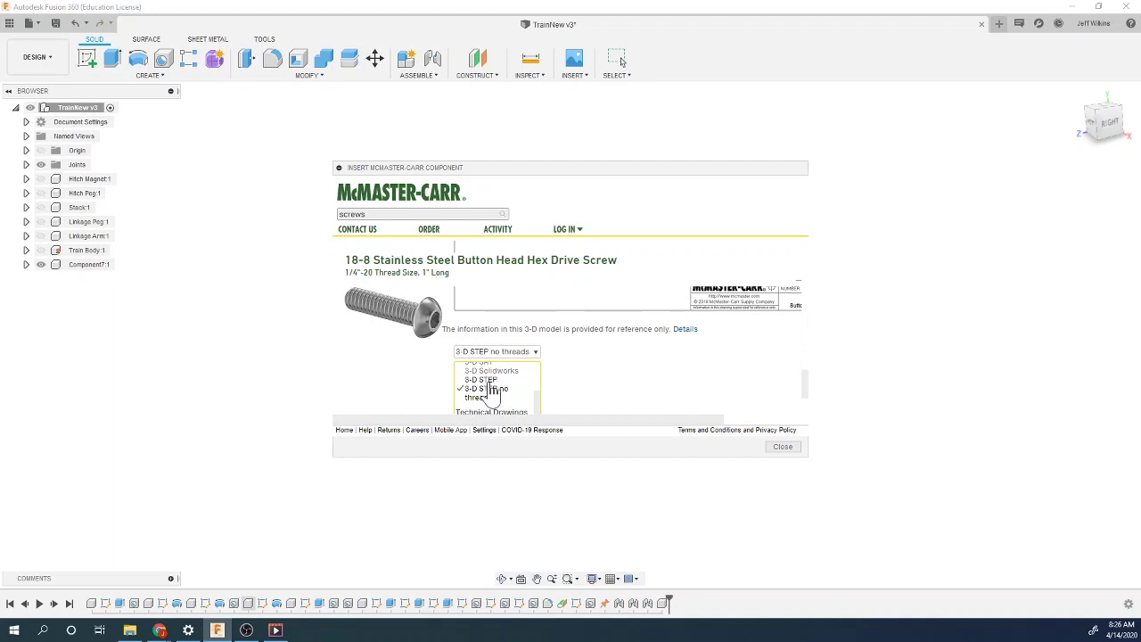
{"action": "left_click", "coordinate": [488, 380]}
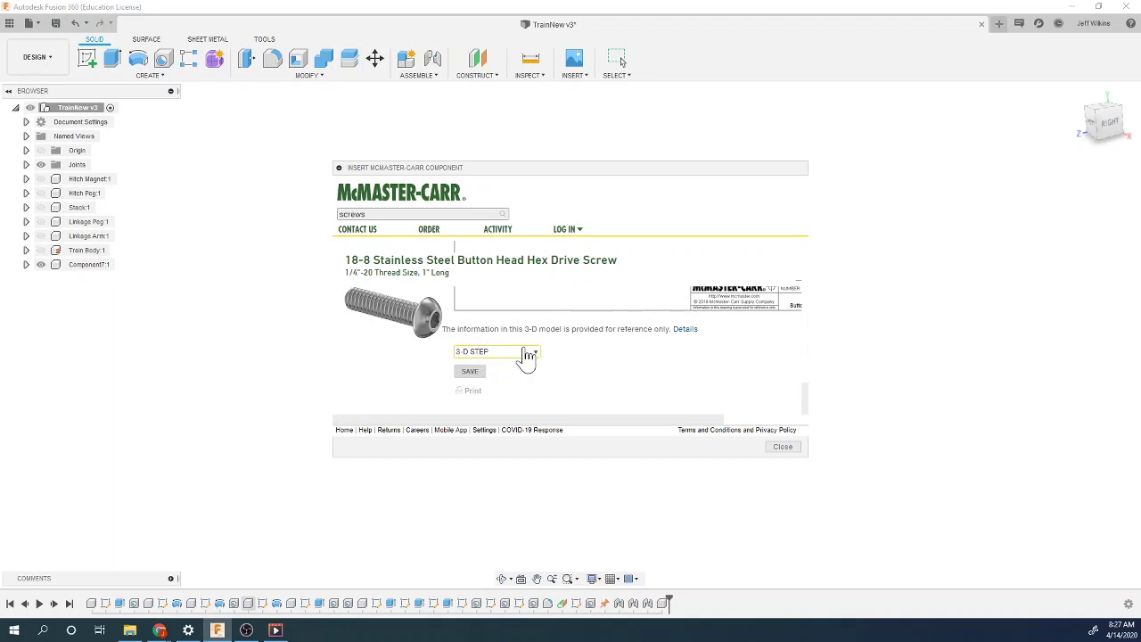
{"action": "left_click", "coordinate": [525, 354]}
{"action": "scroll", "coordinate": [517, 380], "scroll_direction": "up", "scroll_amount": 2}
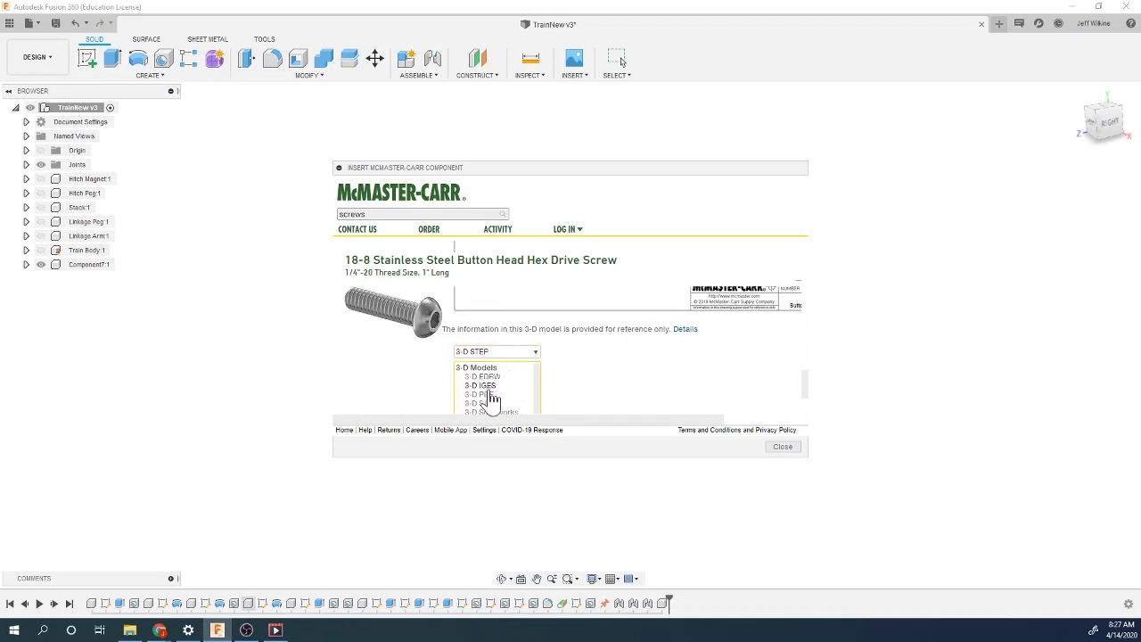
{"action": "scroll", "coordinate": [492, 398], "scroll_direction": "down", "scroll_amount": 2}
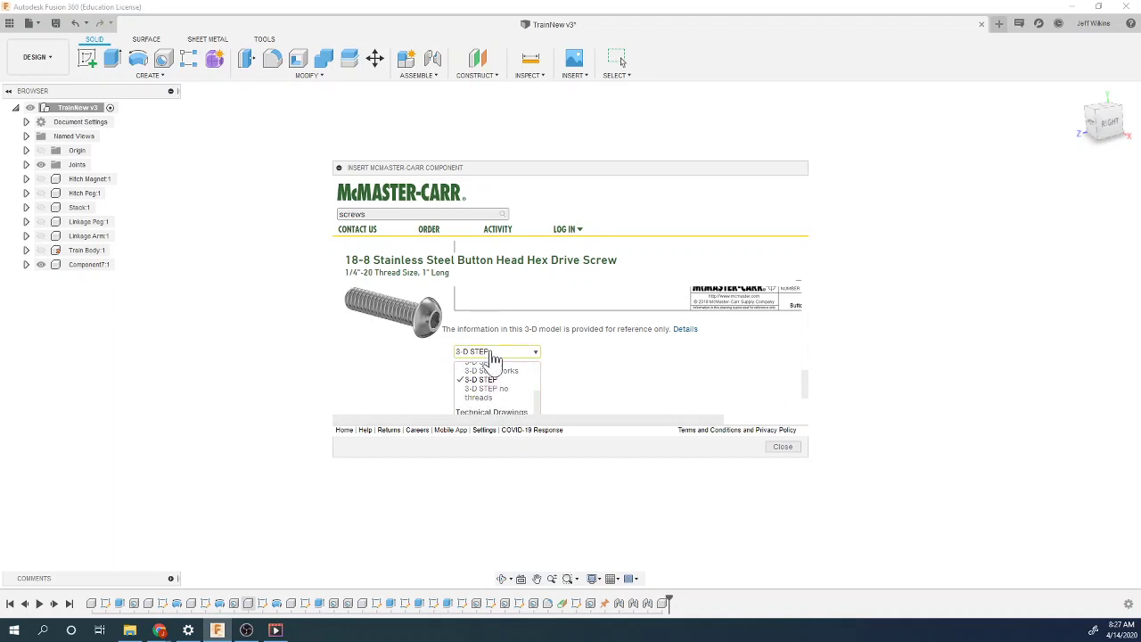
{"action": "left_click", "coordinate": [490, 381]}
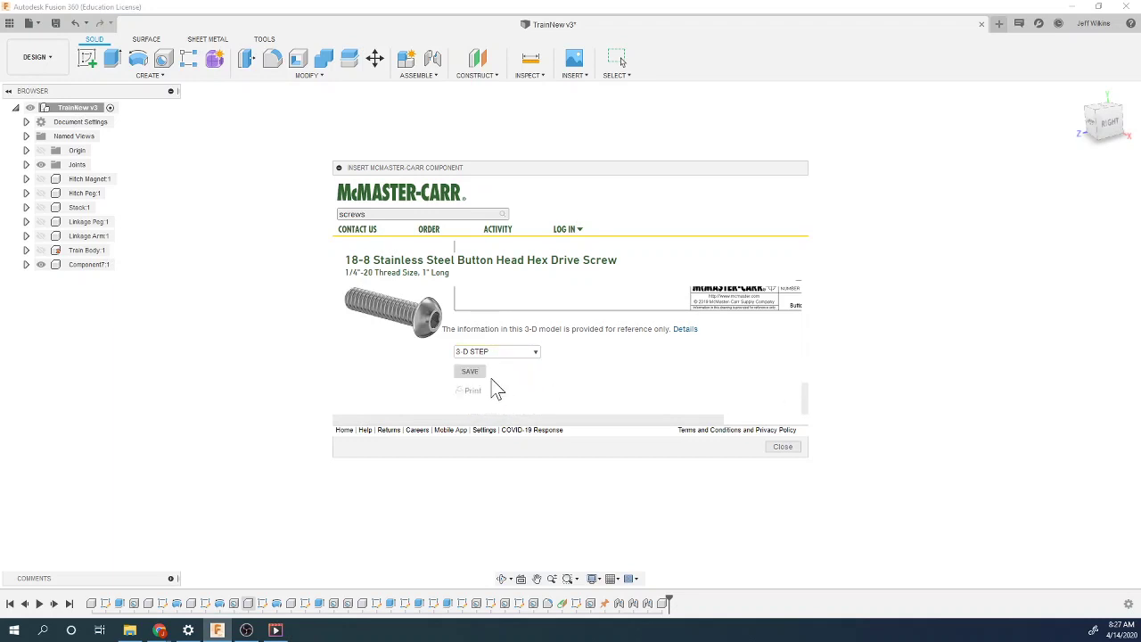
{"action": "left_click", "coordinate": [472, 372]}
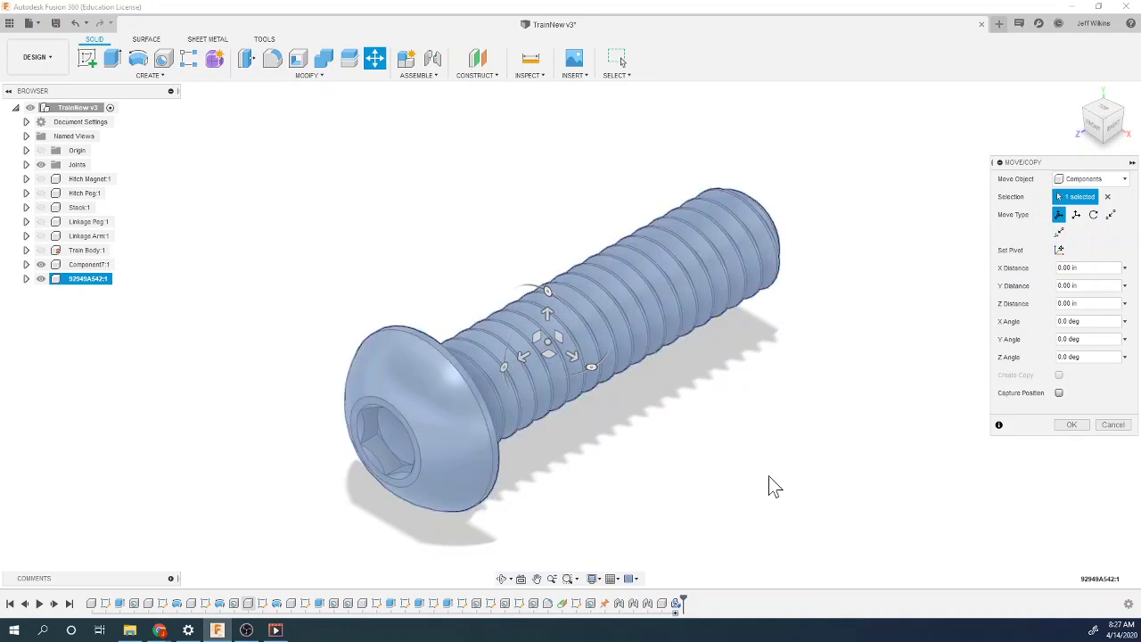
Step: Accept the inserted 92949A542 screw's placement and orbit around it
{"action": "left_click", "coordinate": [1065, 426]}
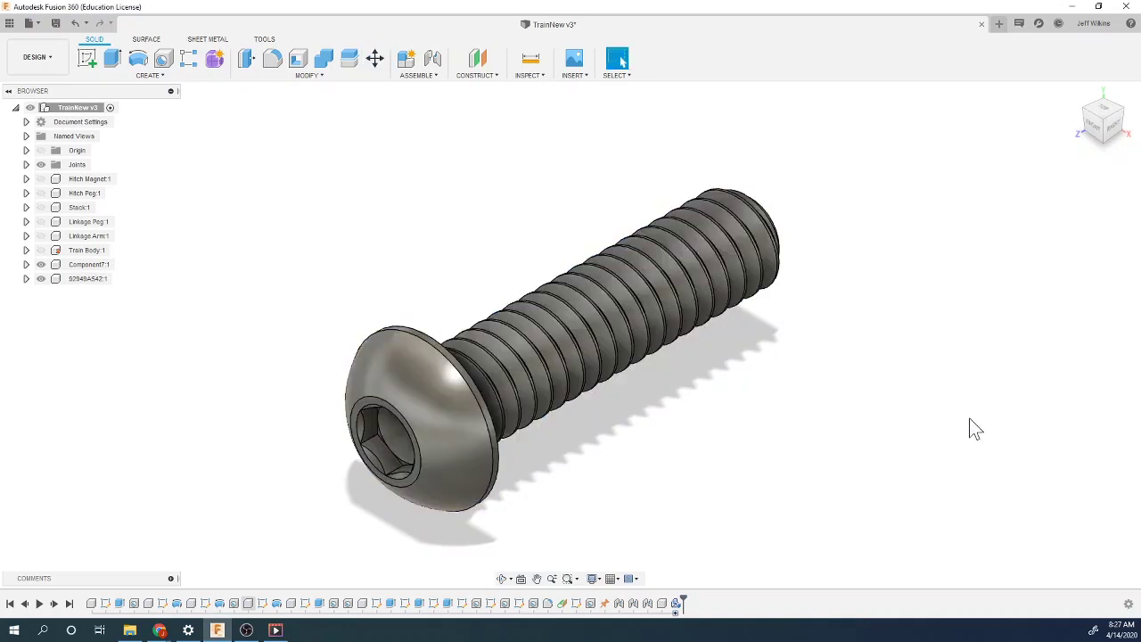
{"action": "mouse_move", "coordinate": [1101, 129]}
{"action": "middle_mouse_down", "text": "shift"}
{"action": "mouse_move", "coordinate": [985, 156]}
{"action": "mouse_move", "coordinate": [869, 250]}
{"action": "middle_mouse_up", "text": "shift"}
{"action": "scroll", "coordinate": [762, 294], "scroll_direction": "down", "scroll_amount": 5}
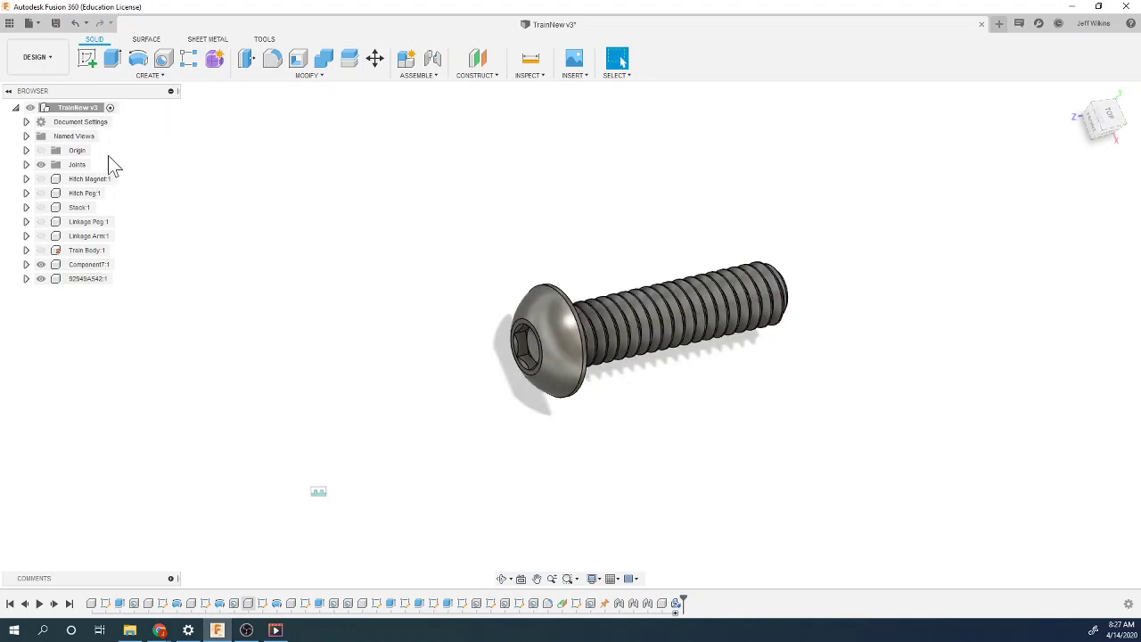
Step: Unhide Train Body:1 and orbit to see the screw beside its side holes
{"action": "left_click", "coordinate": [41, 251]}
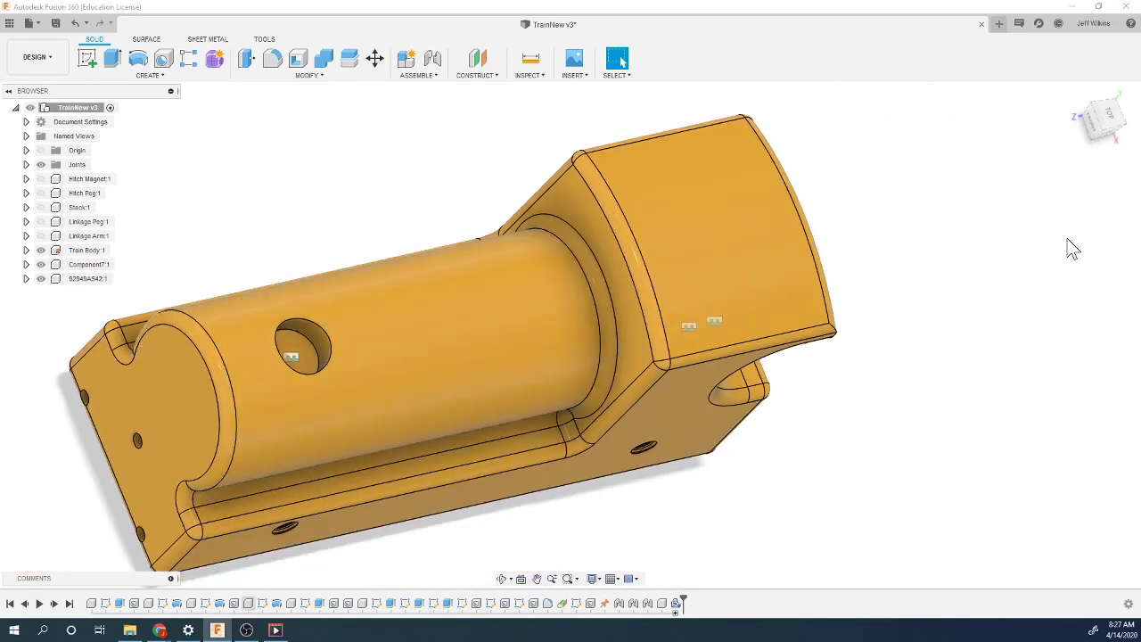
{"action": "left_click", "coordinate": [1086, 124]}
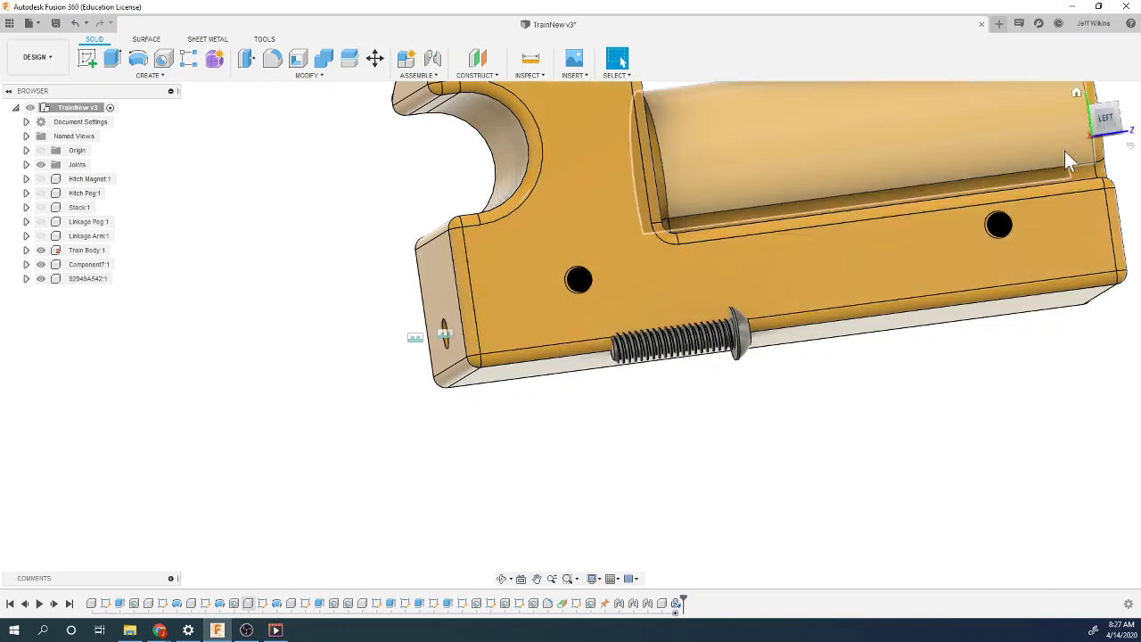
{"action": "left_click_drag", "start_coordinate": [1108, 122], "coordinate": [1008, 126]}
{"action": "scroll", "coordinate": [826, 407], "scroll_direction": "down", "scroll_amount": 2}
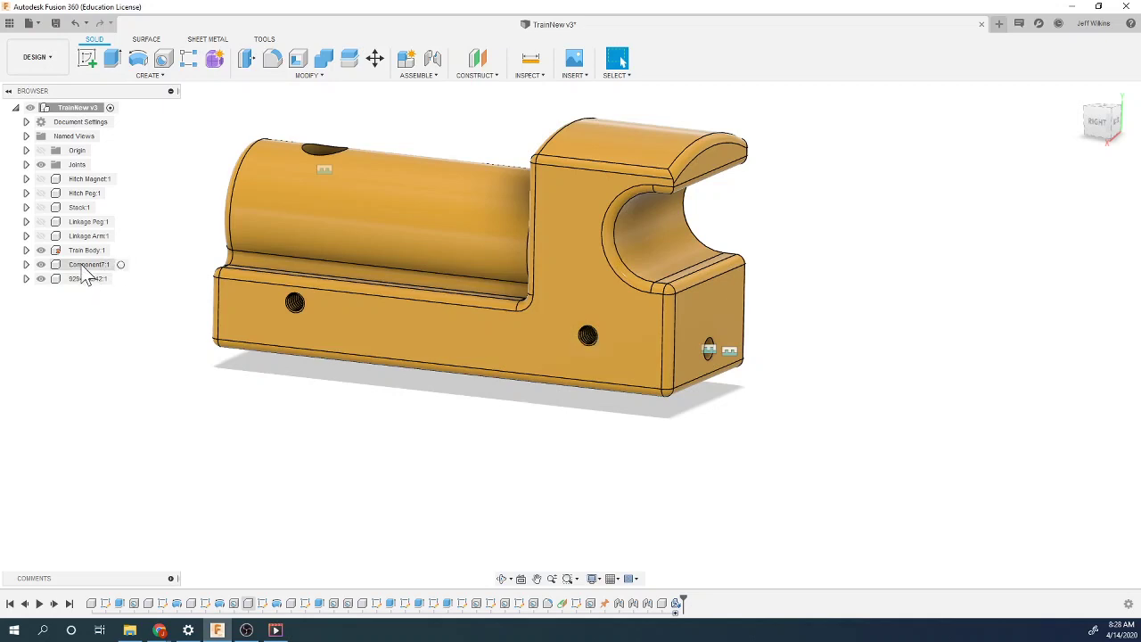
Step: Hide both Train Body:1 and the 92949A542:1 screw in the Browser
{"action": "left_click", "coordinate": [40, 250]}
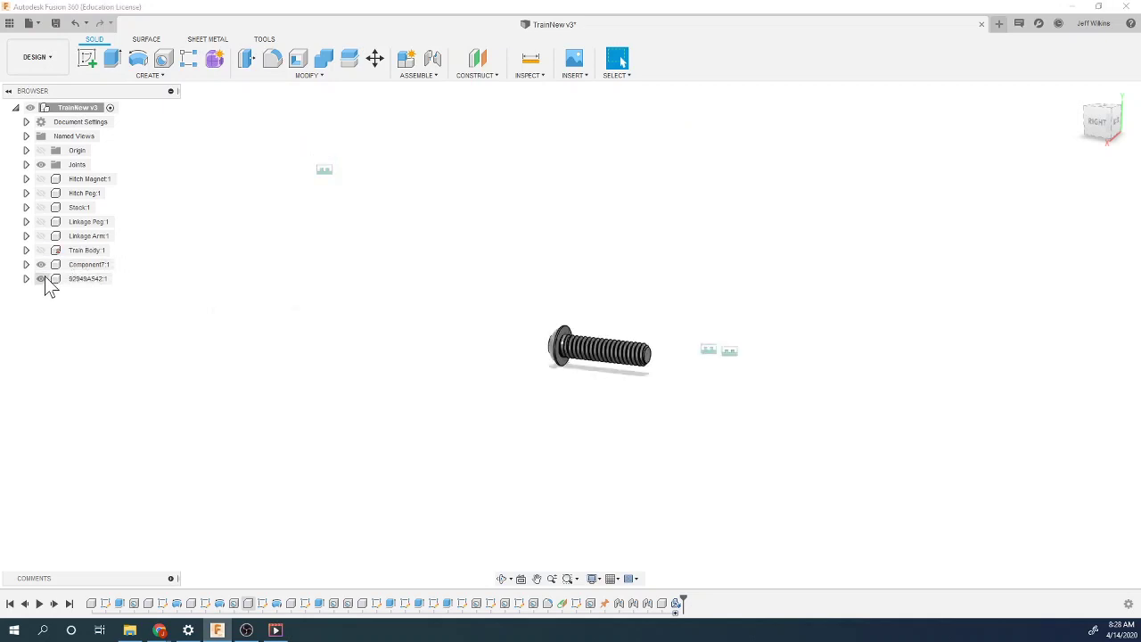
{"action": "left_click", "coordinate": [40, 278]}
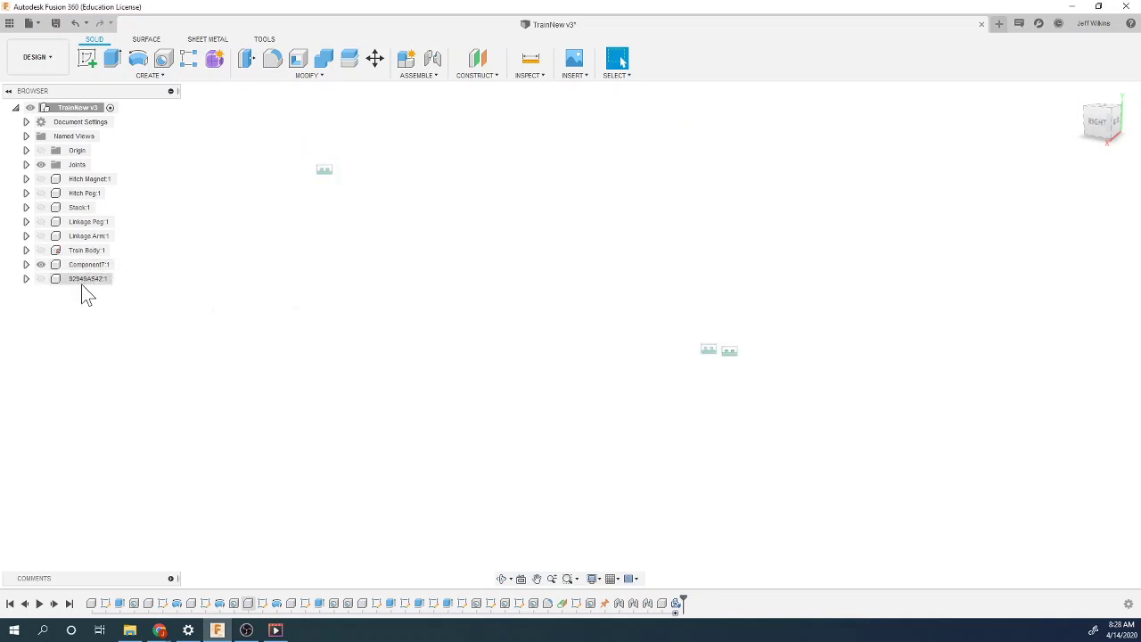
{"action": "right_click", "coordinate": [85, 280]}
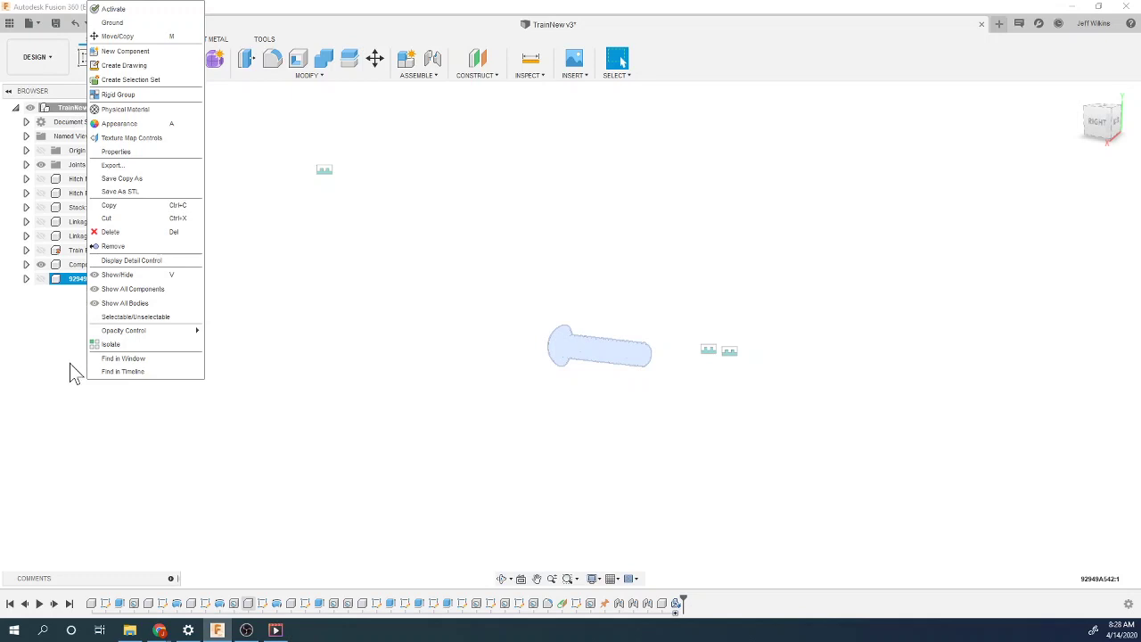
{"action": "left_click", "coordinate": [401, 407]}
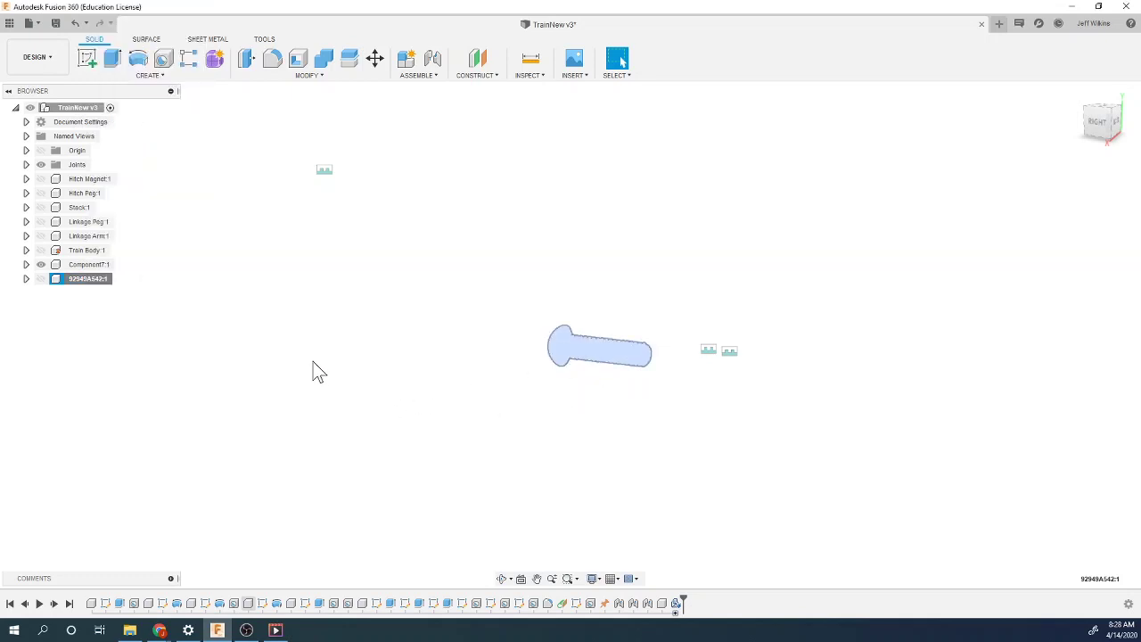
{"action": "key", "text": "v"}
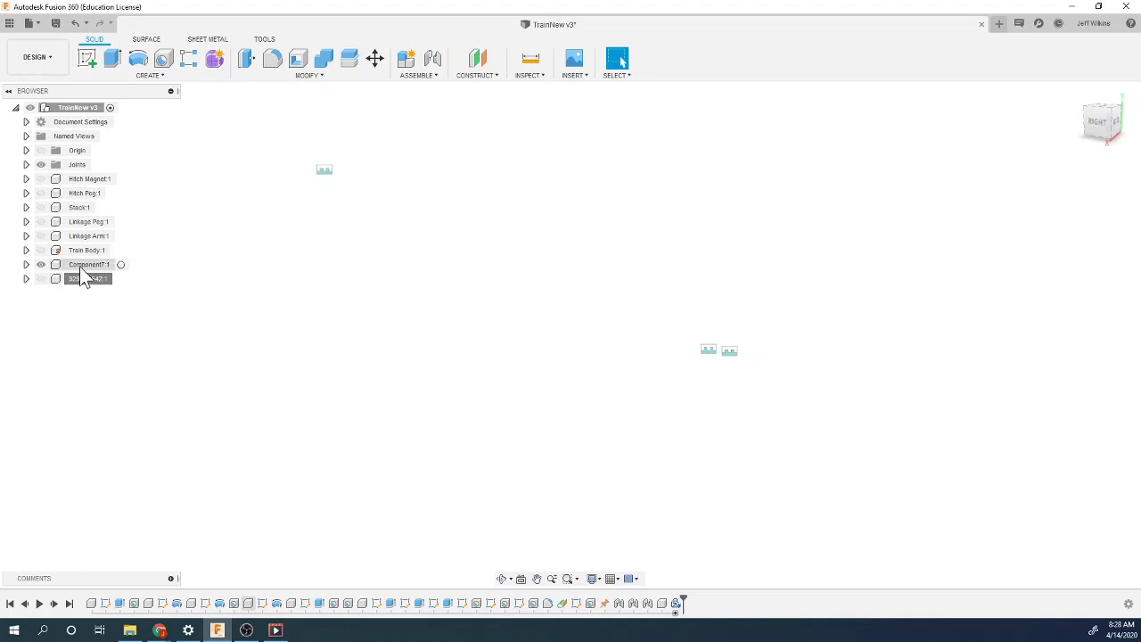
Step: Switch to Chrome and step back to the Part #5 Wheel drawing, Train Changes 5.JPG
{"action": "left_click", "coordinate": [214, 631]}
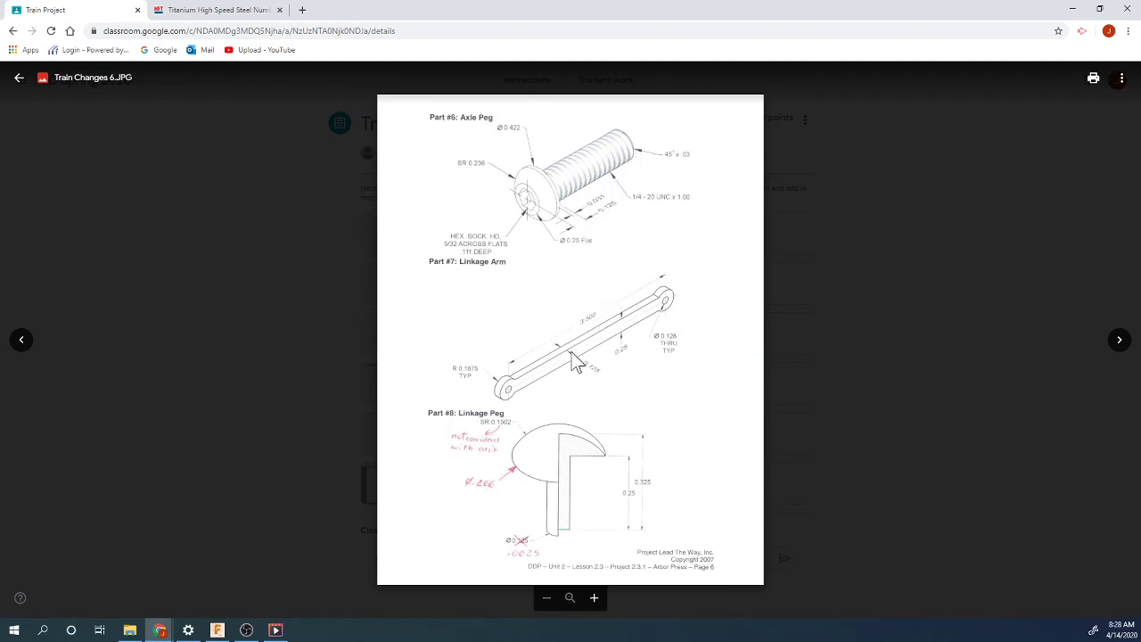
{"action": "left_click", "coordinate": [24, 346]}
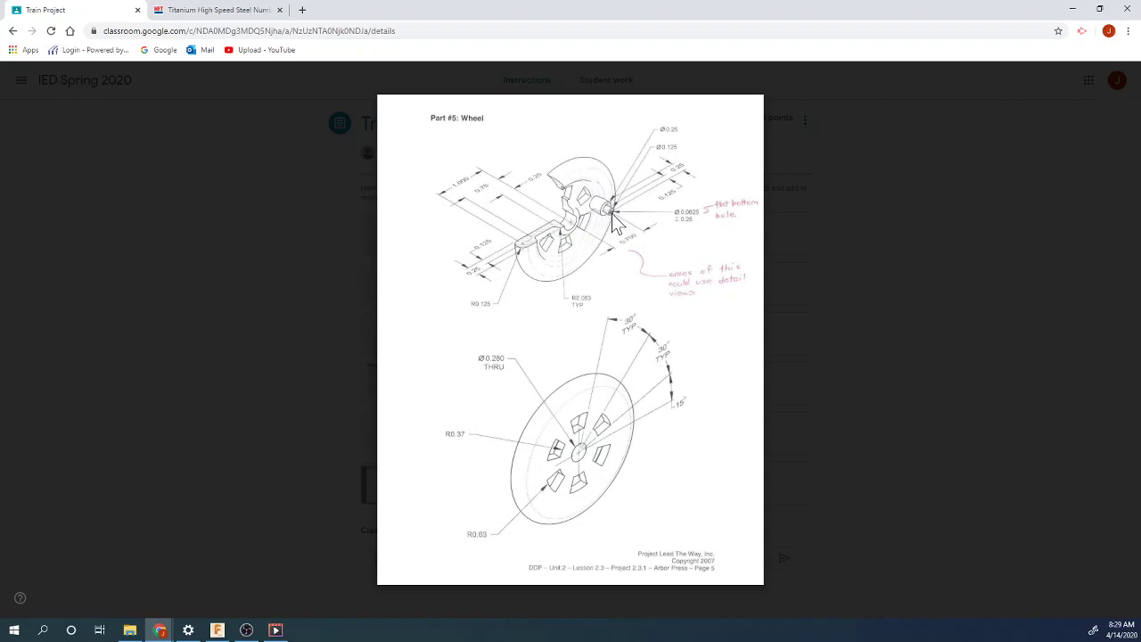
{"action": "mouse_move", "coordinate": [510, 319]}
Step: Activate Component7:1, then create and finish a sketch on the right-side origin plane
{"action": "left_click", "coordinate": [216, 630]}
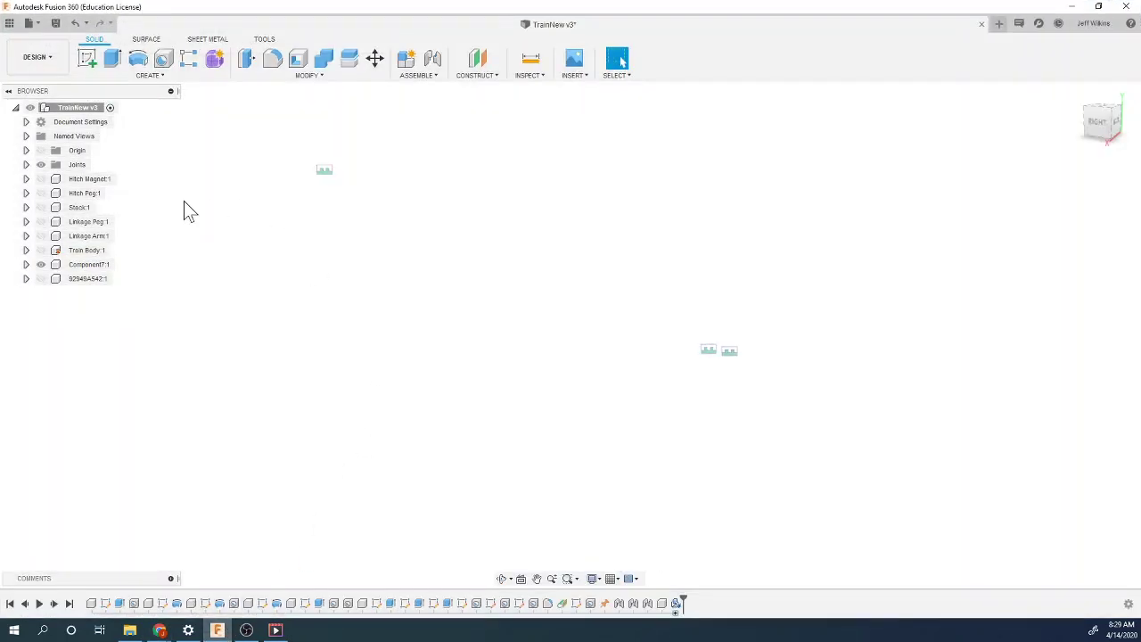
{"action": "left_click", "coordinate": [127, 265]}
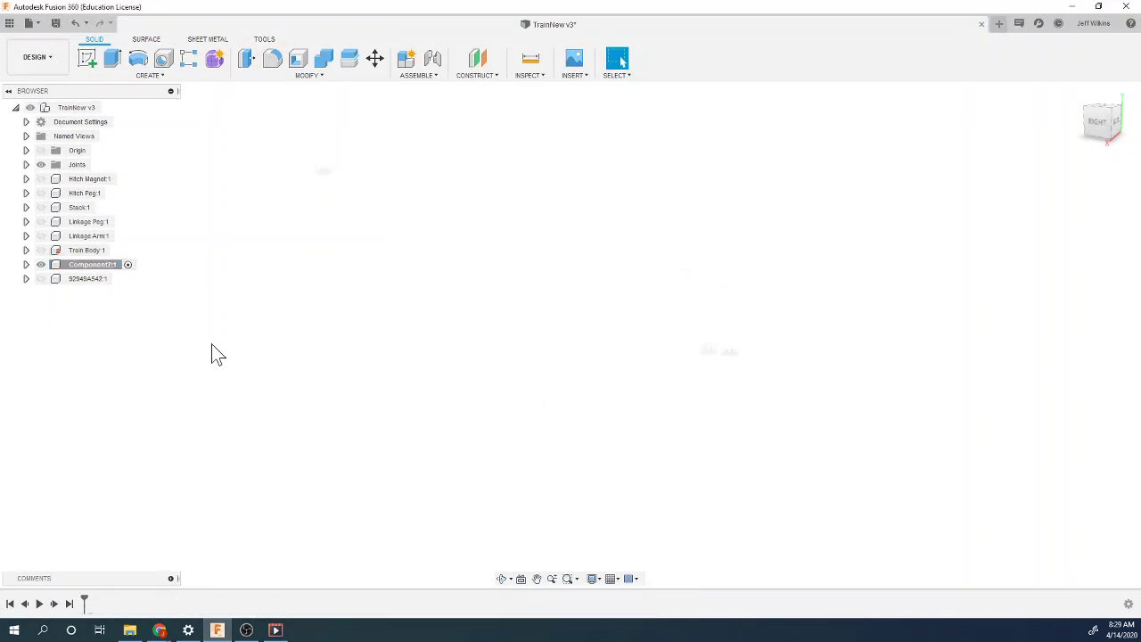
{"action": "left_click", "coordinate": [89, 60]}
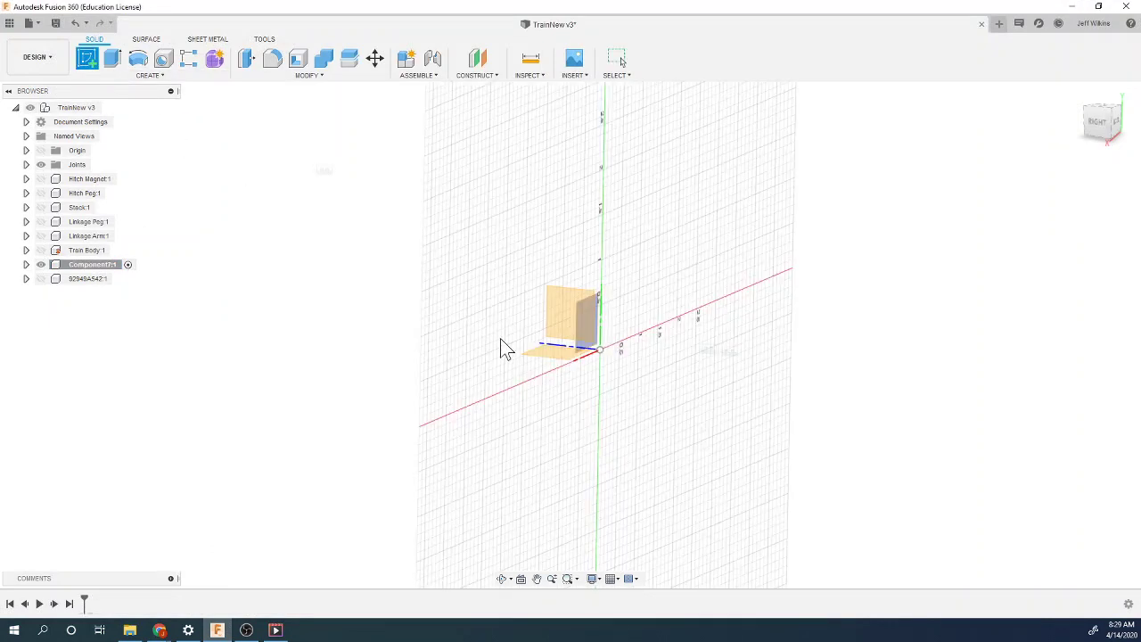
{"action": "left_click", "coordinate": [1078, 107]}
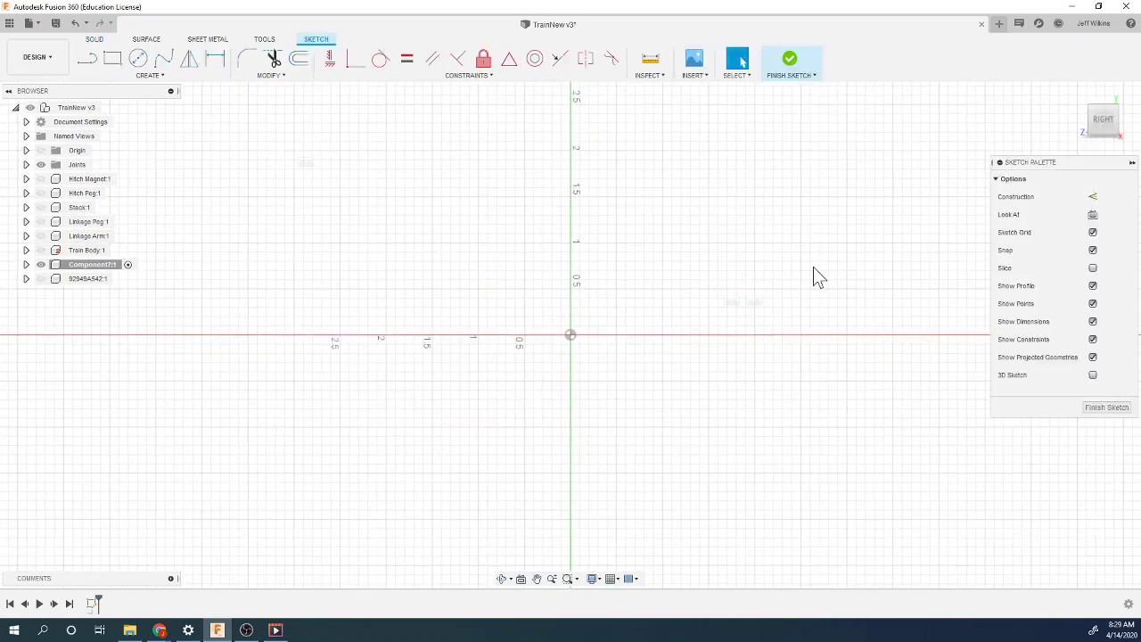
{"action": "left_click", "coordinate": [1080, 95]}
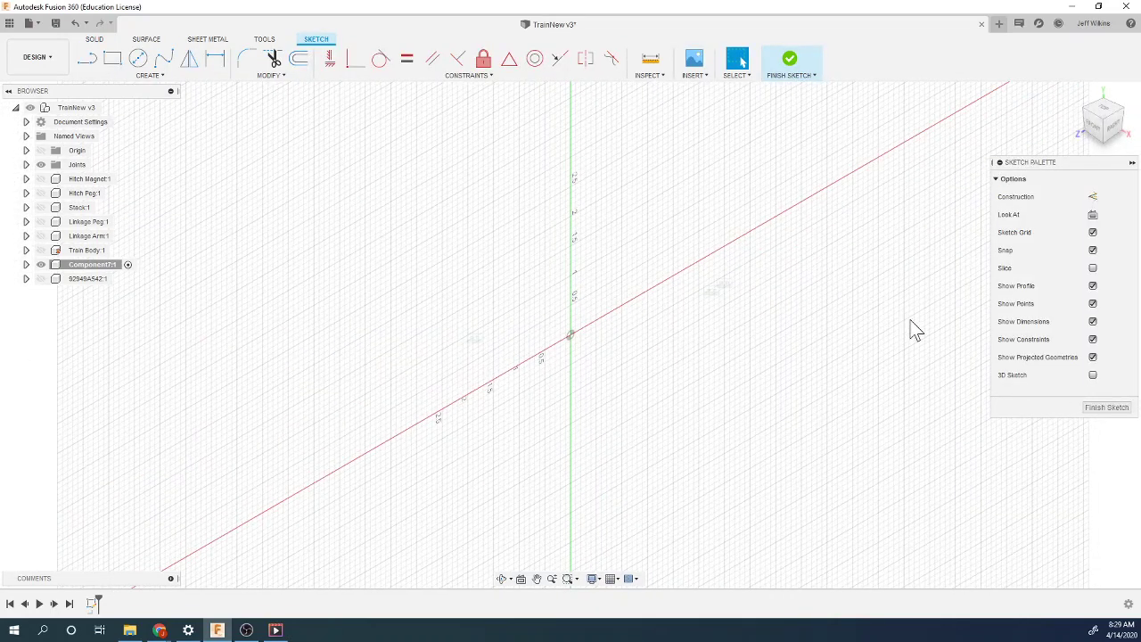
{"action": "left_click", "coordinate": [1105, 408]}
Step: Create and finish a sketch on a vertical plane, then start one on the XZ plane
{"action": "left_click", "coordinate": [93, 605]}
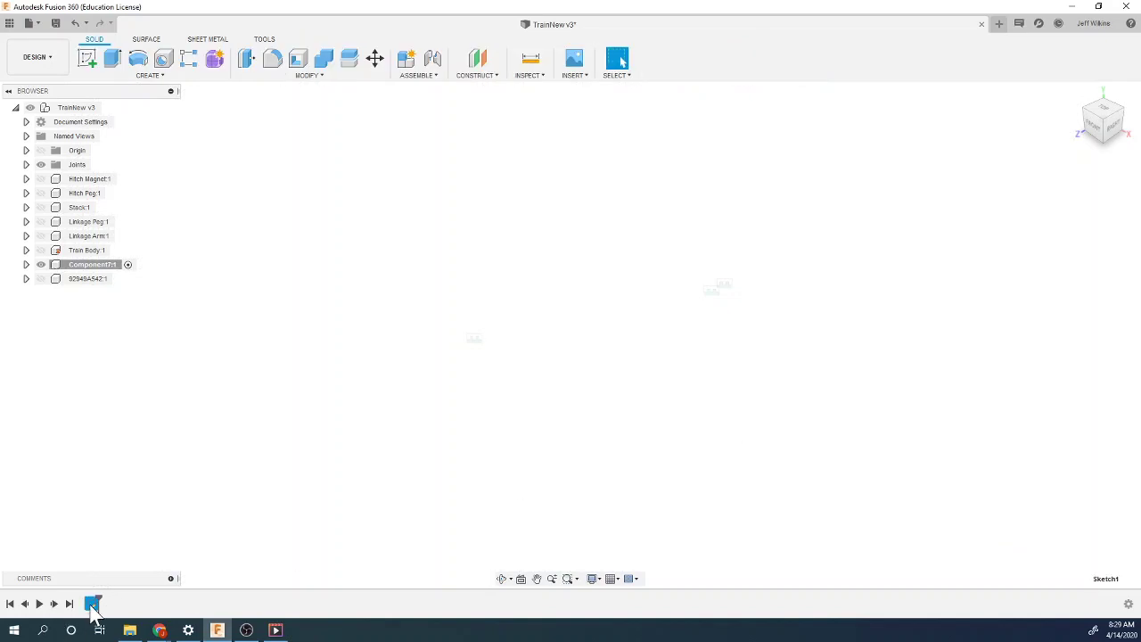
{"action": "left_click", "coordinate": [86, 62]}
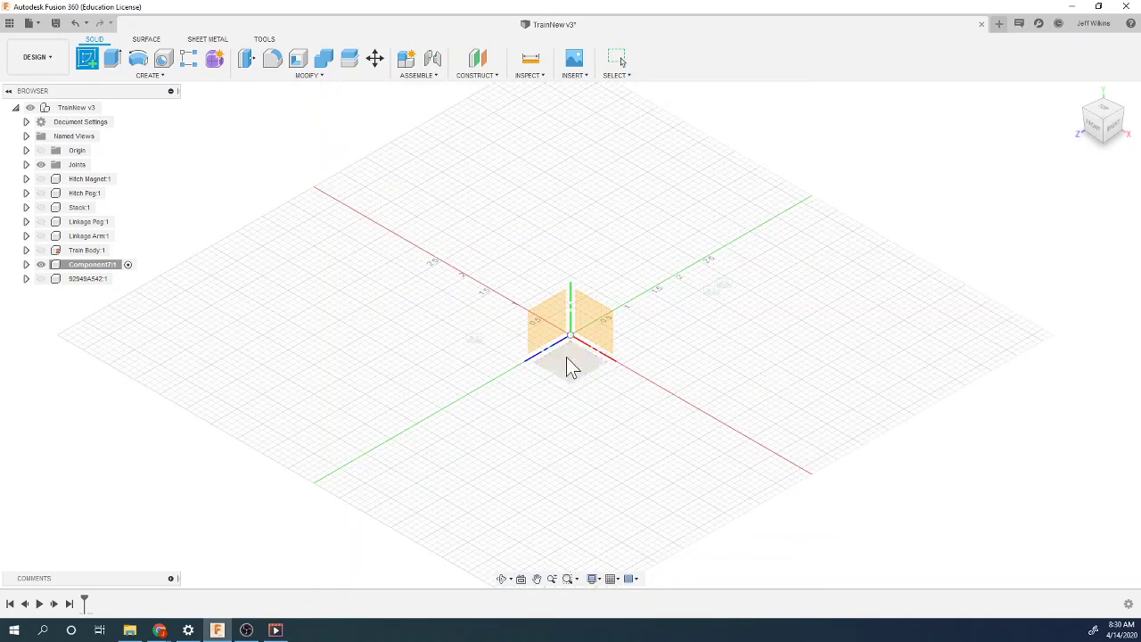
{"action": "left_click", "coordinate": [544, 336]}
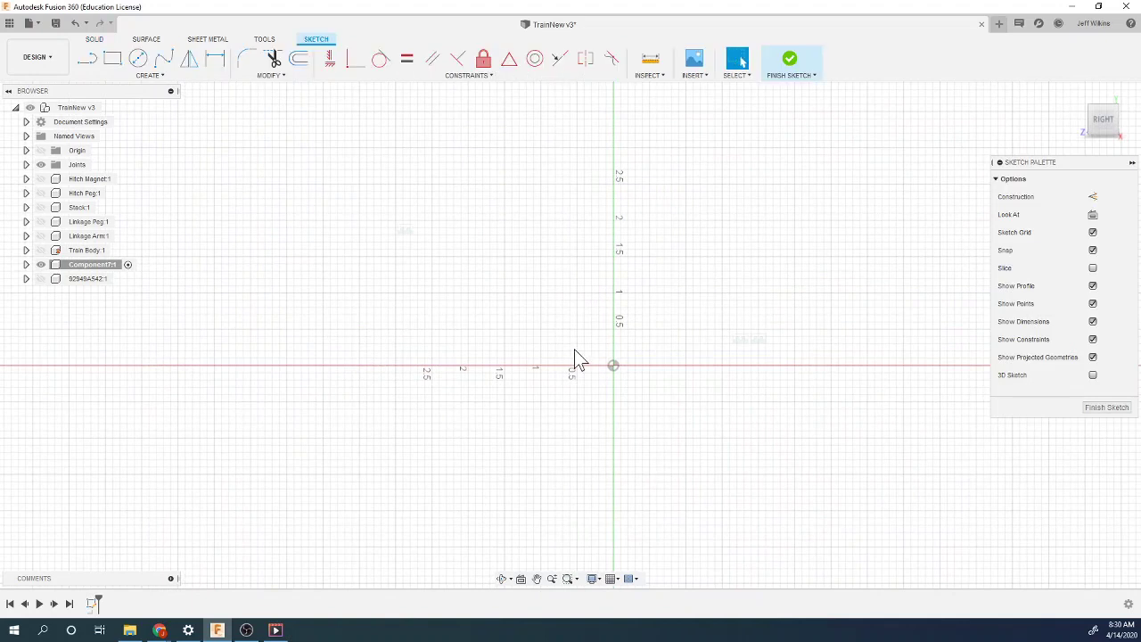
{"action": "left_click", "coordinate": [1106, 407]}
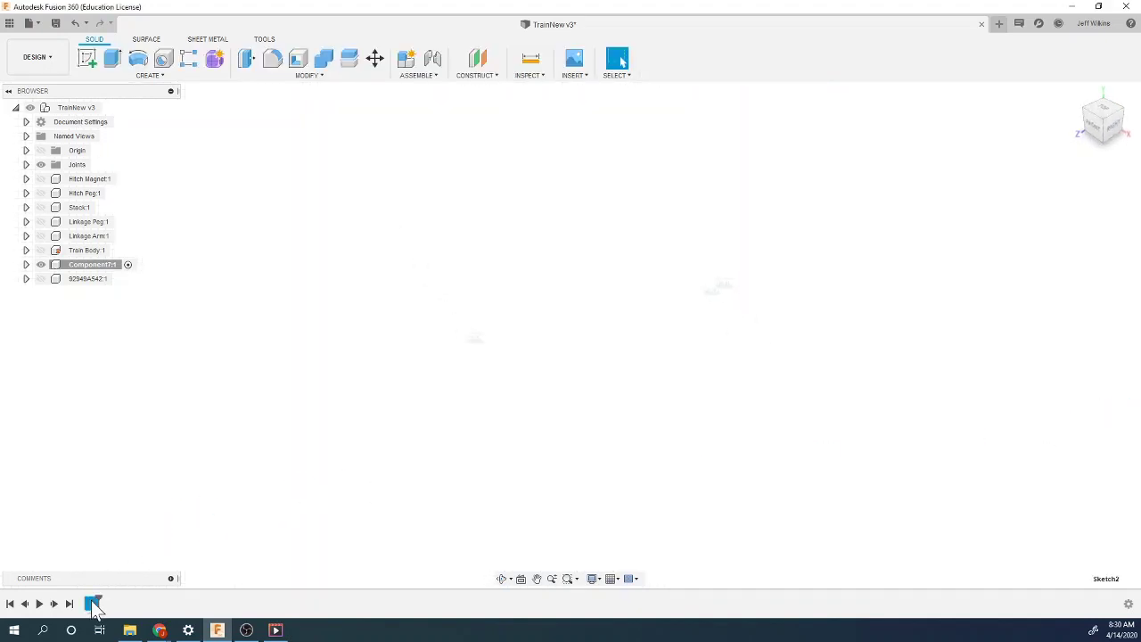
{"action": "left_click", "coordinate": [86, 58]}
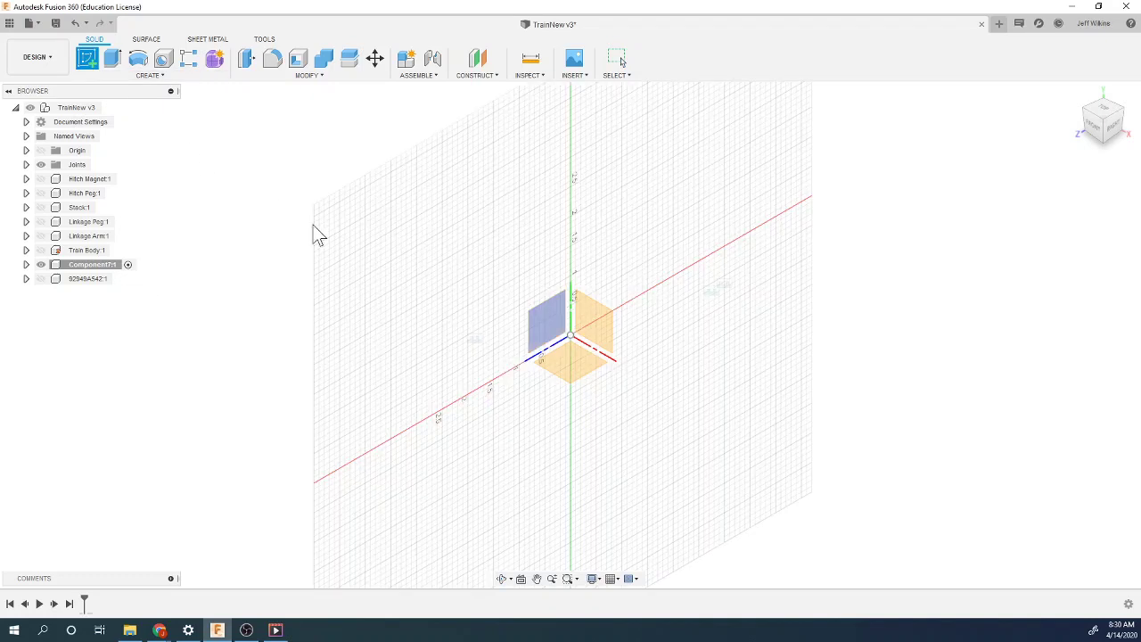
{"action": "left_click", "coordinate": [590, 375]}
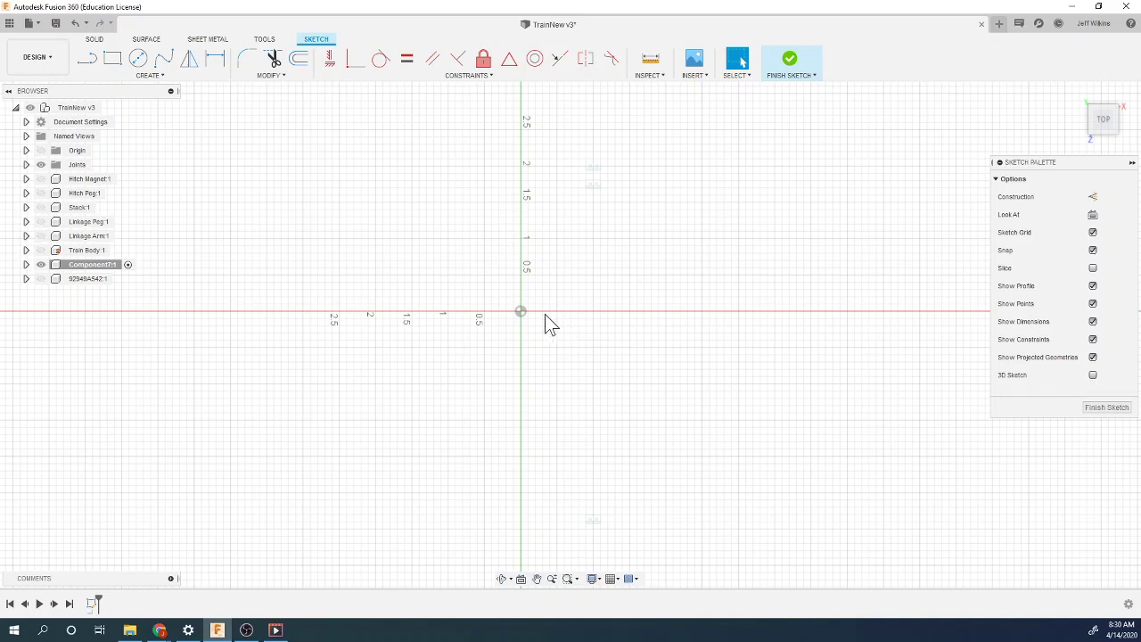
Step: Draw a 2-point rectangle starting at the sketch origin
{"action": "left_click", "coordinate": [113, 58]}
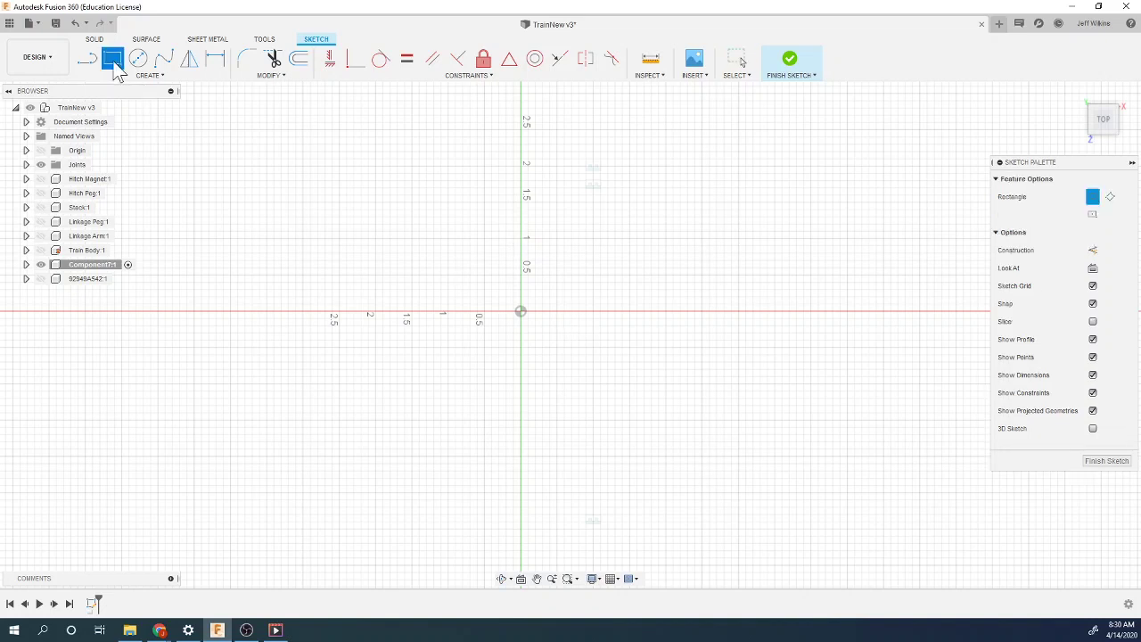
{"action": "left_click", "coordinate": [521, 311]}
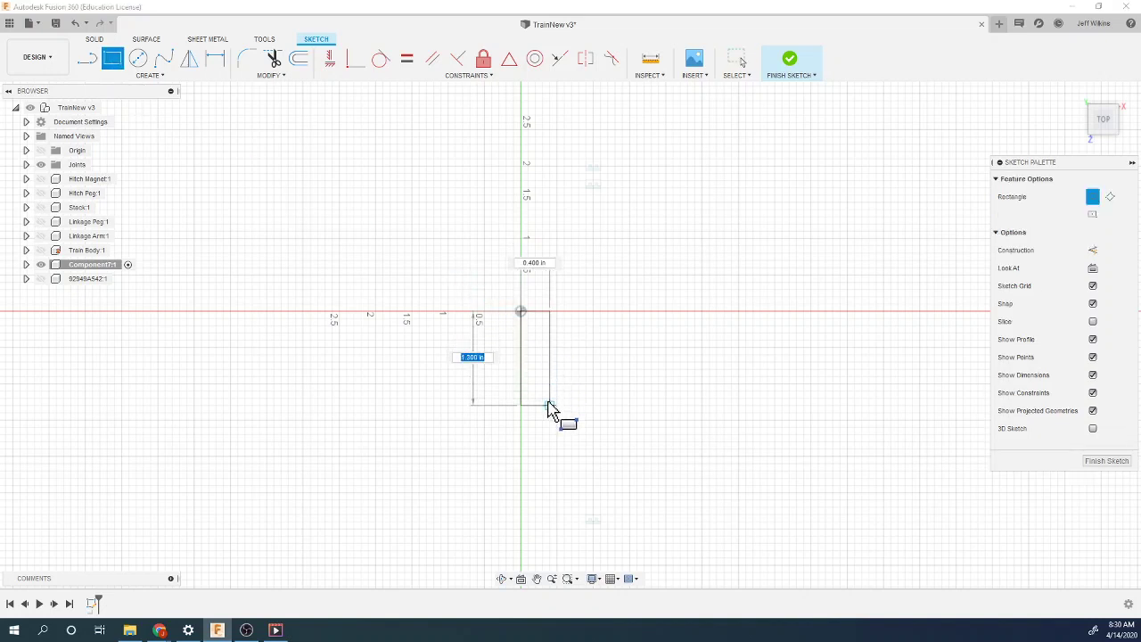
{"action": "left_click", "coordinate": [550, 471]}
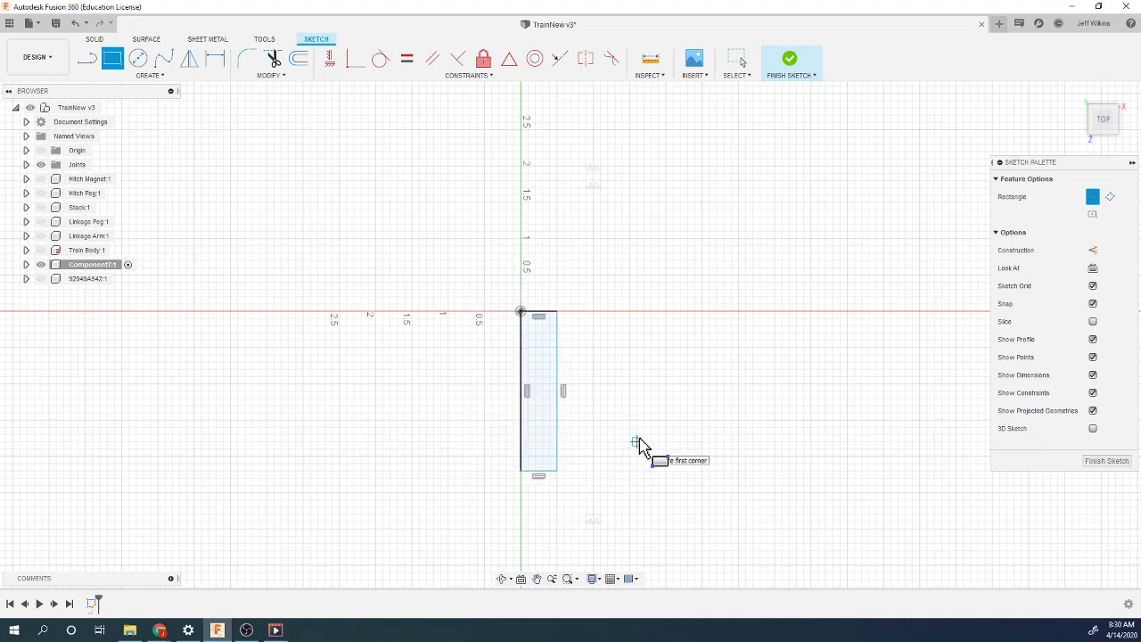
Step: Dimension the rectangle 0.25 wide along the bottom and 1.125 tall along the side
{"action": "key", "text": "d"}
{"action": "left_click", "coordinate": [535, 470]}
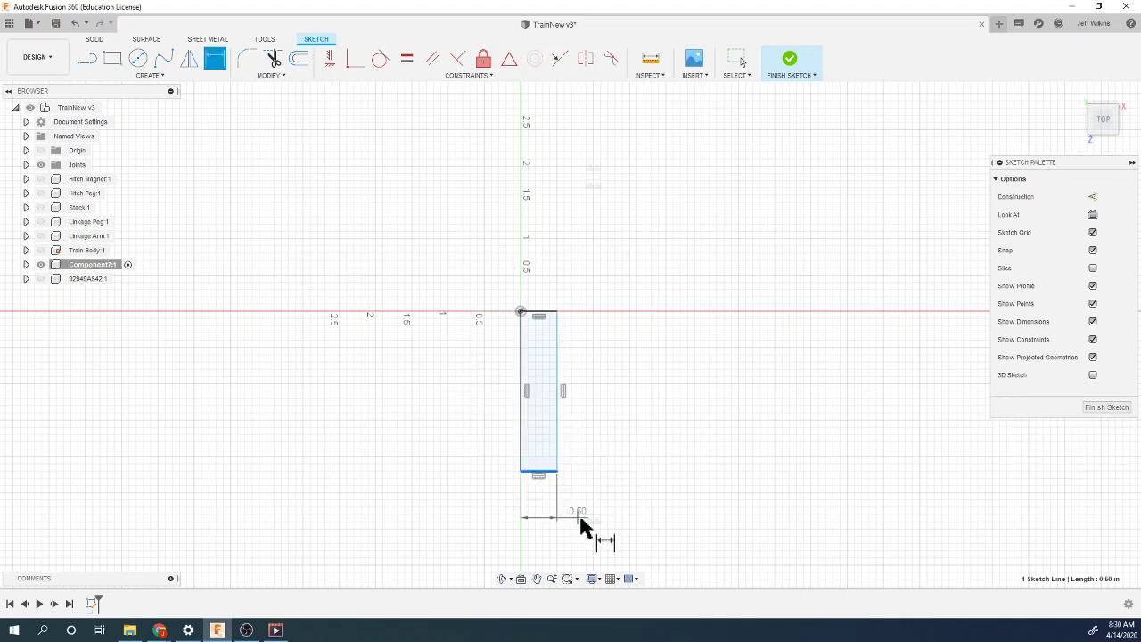
{"action": "left_click", "coordinate": [590, 528]}
{"action": "type", "text": ".25"}
{"action": "key", "text": "Return"}
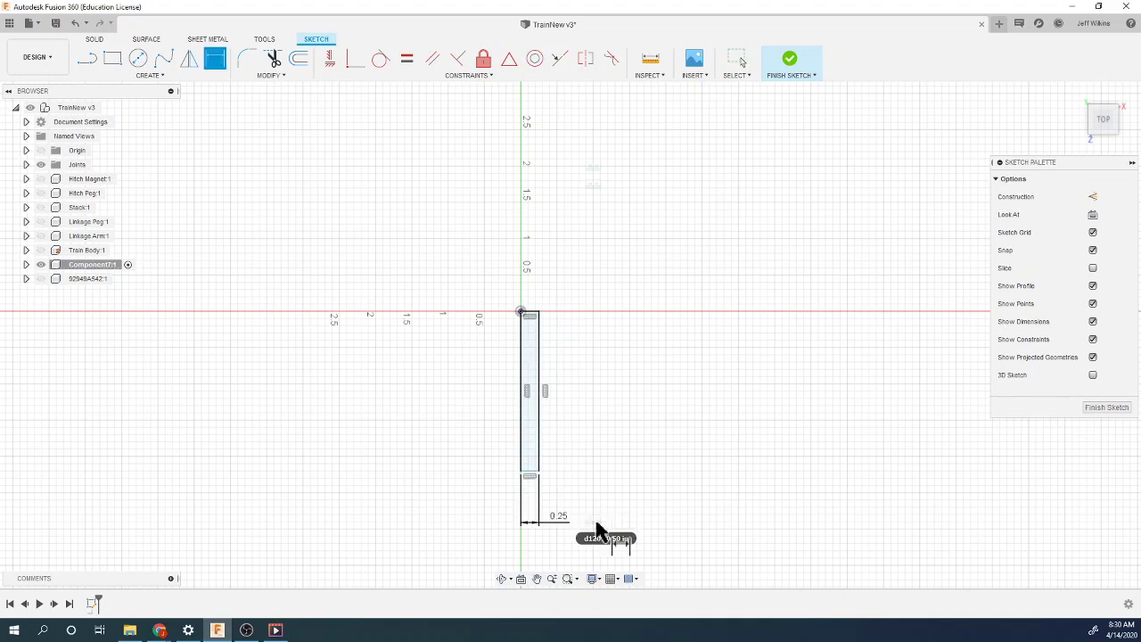
{"action": "left_click", "coordinate": [523, 419]}
{"action": "left_click", "coordinate": [450, 428]}
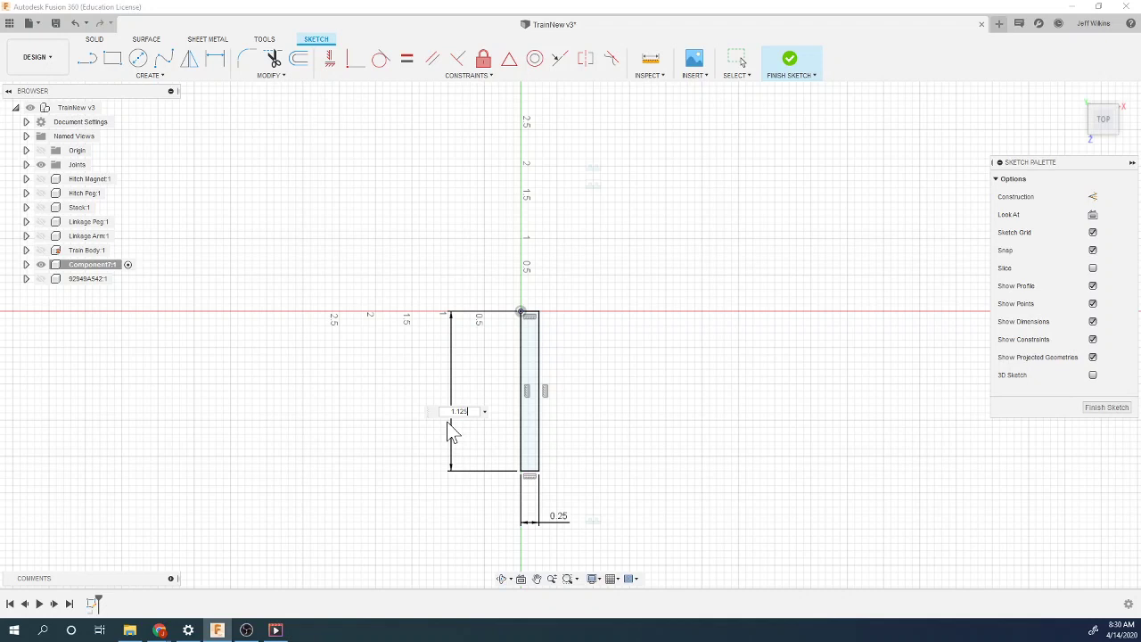
{"action": "type", "text": "1.125"}
{"action": "key", "text": "Return"}
{"action": "scroll", "coordinate": [535, 385], "scroll_direction": "up", "scroll_amount": 3}
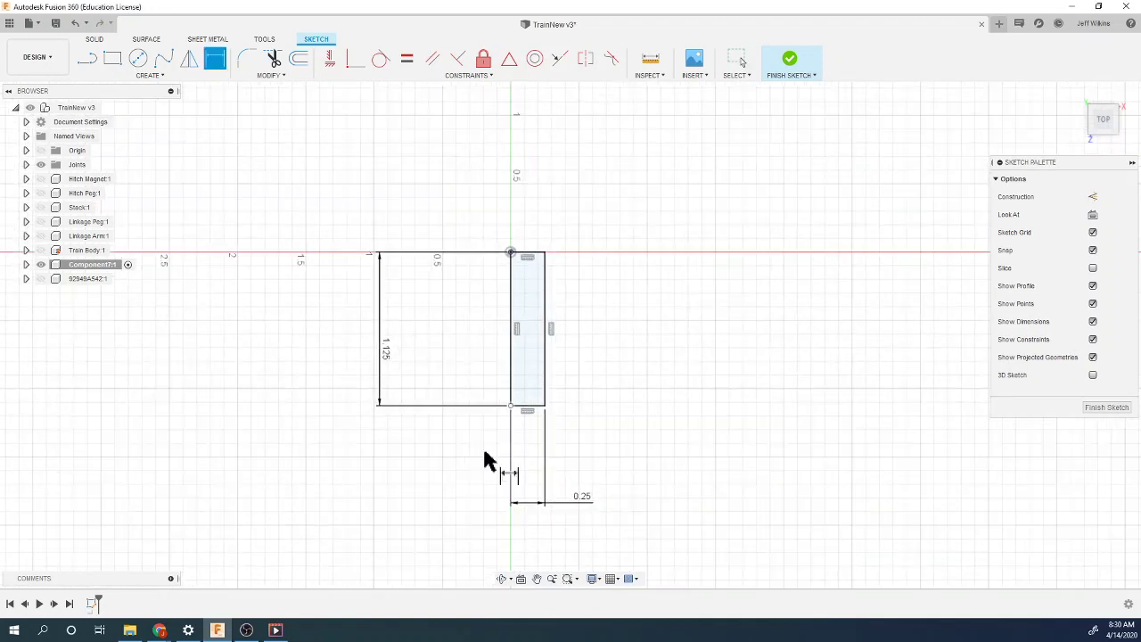
Step: Bring the Train Project window with the Part #5 Wheel drawing back from the taskbar
{"action": "mouse_move", "coordinate": [160, 630]}
{"action": "left_click", "coordinate": [214, 575]}
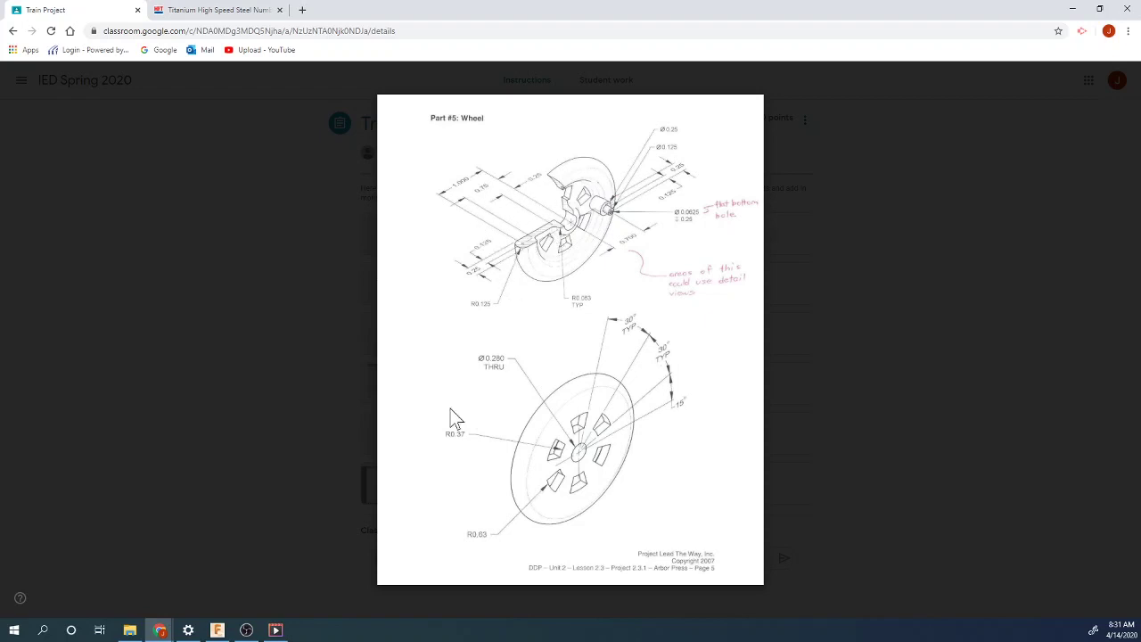
Step: Draw a small notch rectangle and dimension its top edge 0.25 below the sketch top
{"action": "left_click", "coordinate": [218, 629]}
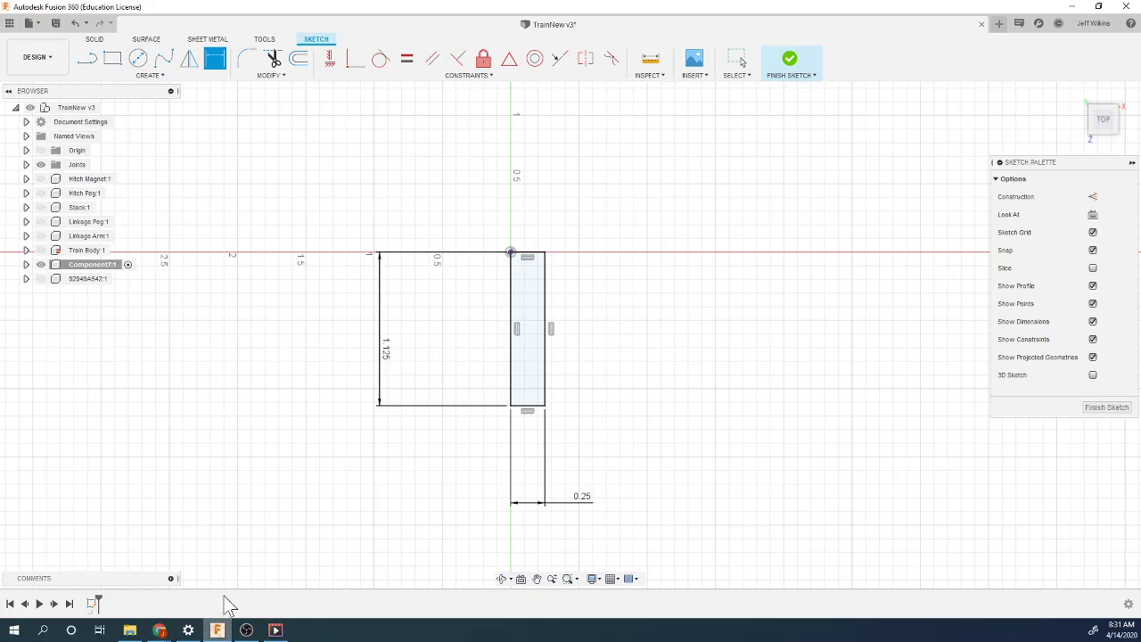
{"action": "left_click", "coordinate": [111, 58]}
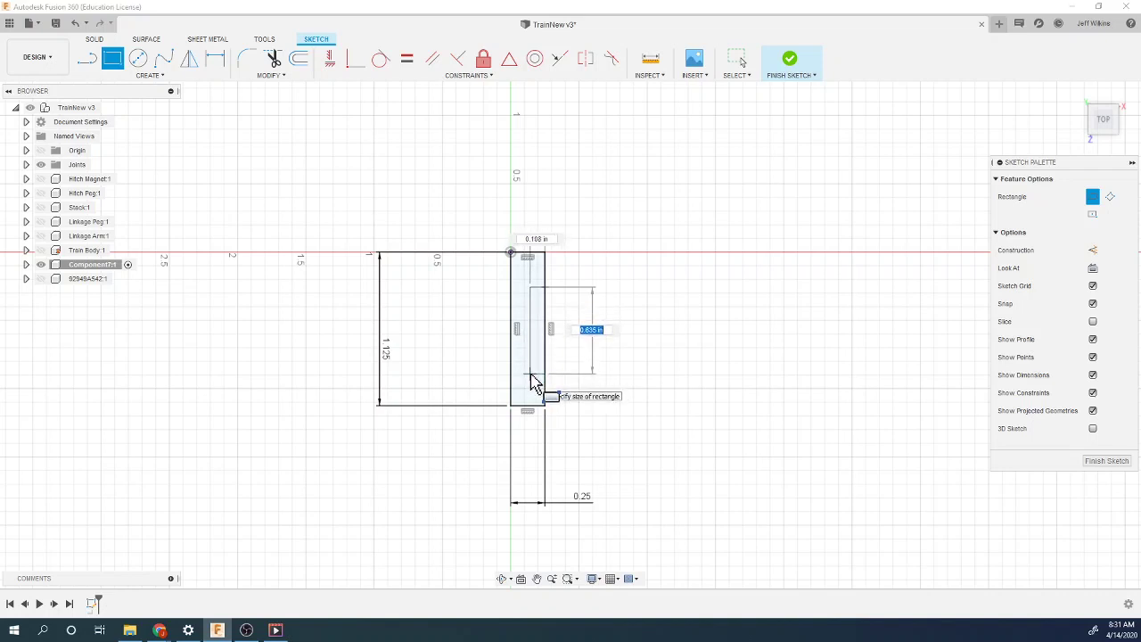
{"action": "left_click", "coordinate": [531, 380]}
{"action": "key", "text": "d"}
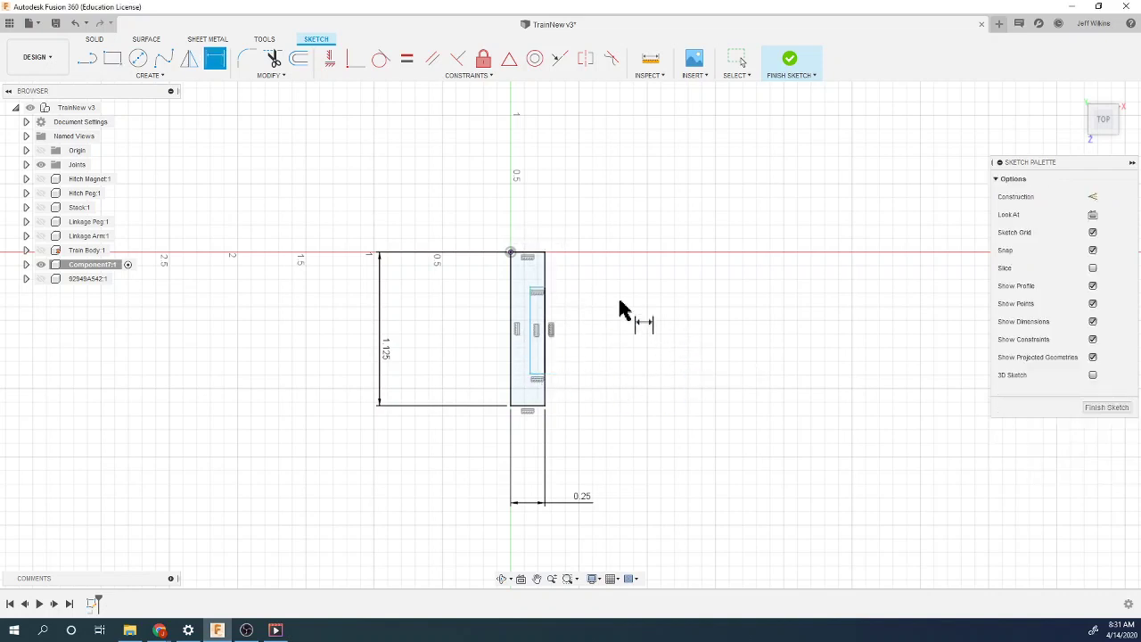
{"action": "left_click", "coordinate": [537, 289]}
{"action": "left_click", "coordinate": [537, 254]}
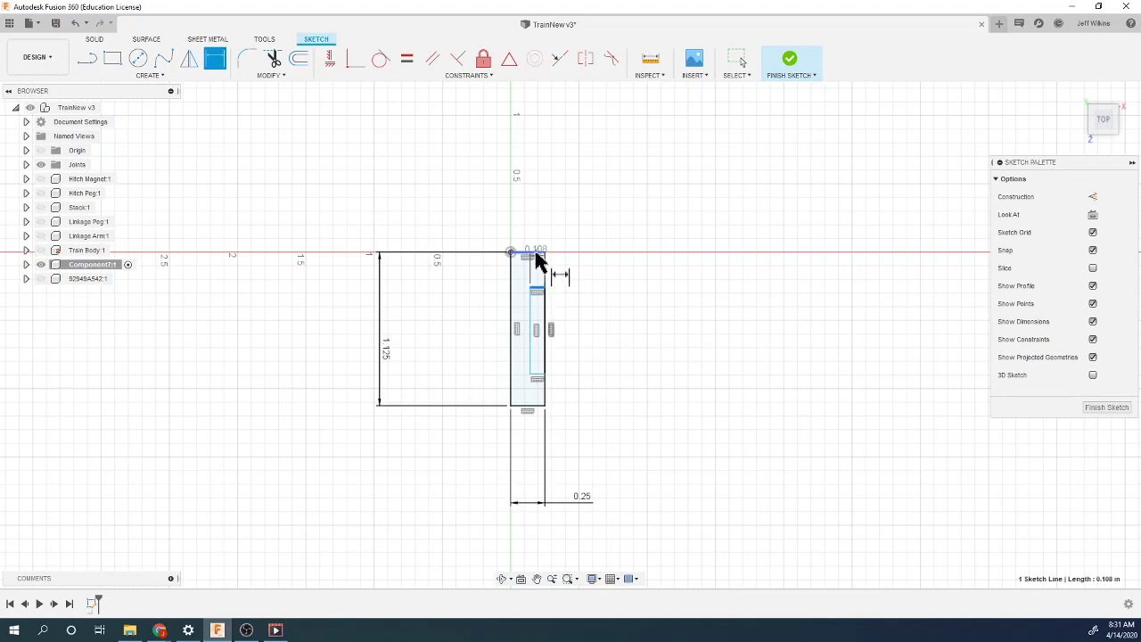
{"action": "left_click", "coordinate": [602, 283]}
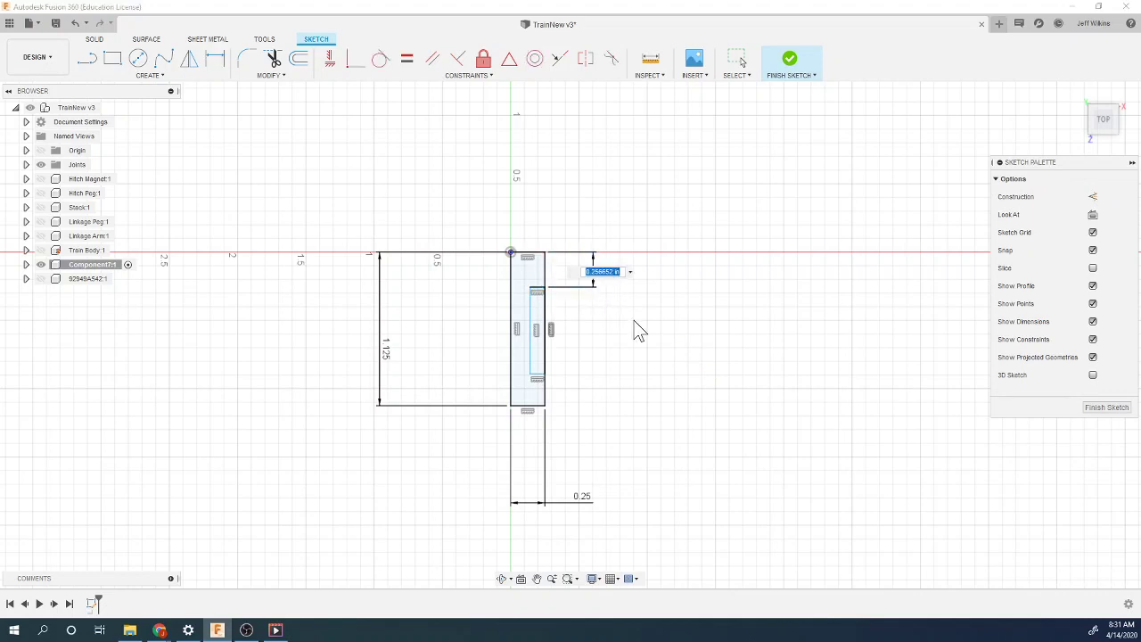
{"action": "key", "text": "BackSpace"}
{"action": "type", "text": ".25"}
{"action": "key", "text": "Return"}
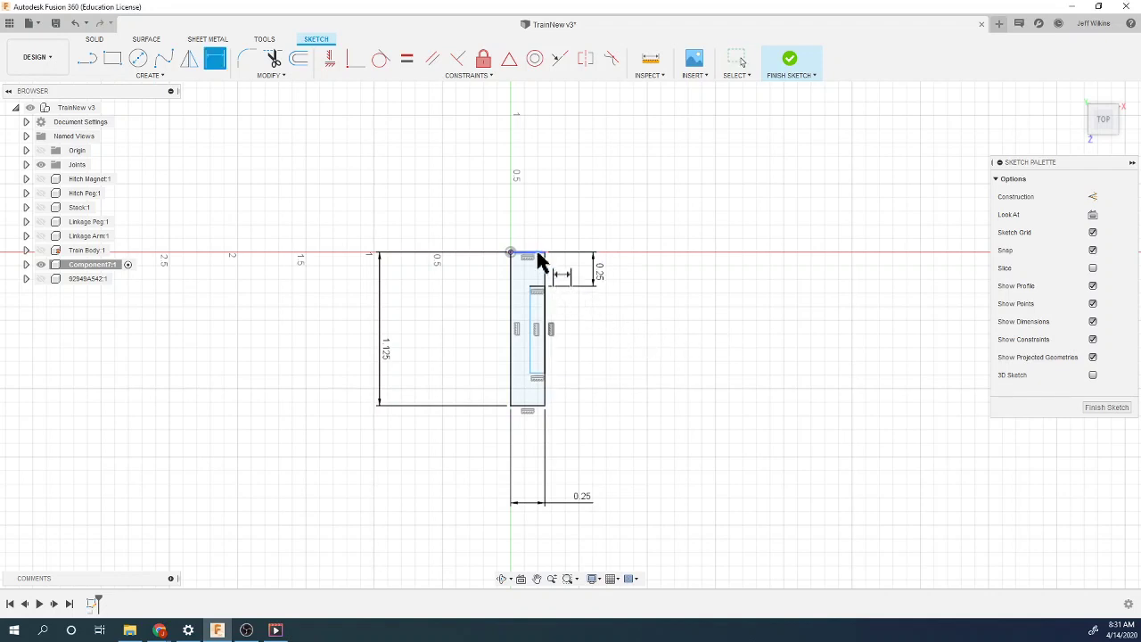
Step: Dimension the notch bottom 0.75 from the top edge and the notch width 0.125
{"action": "left_click", "coordinate": [539, 258]}
{"action": "left_click", "coordinate": [541, 373]}
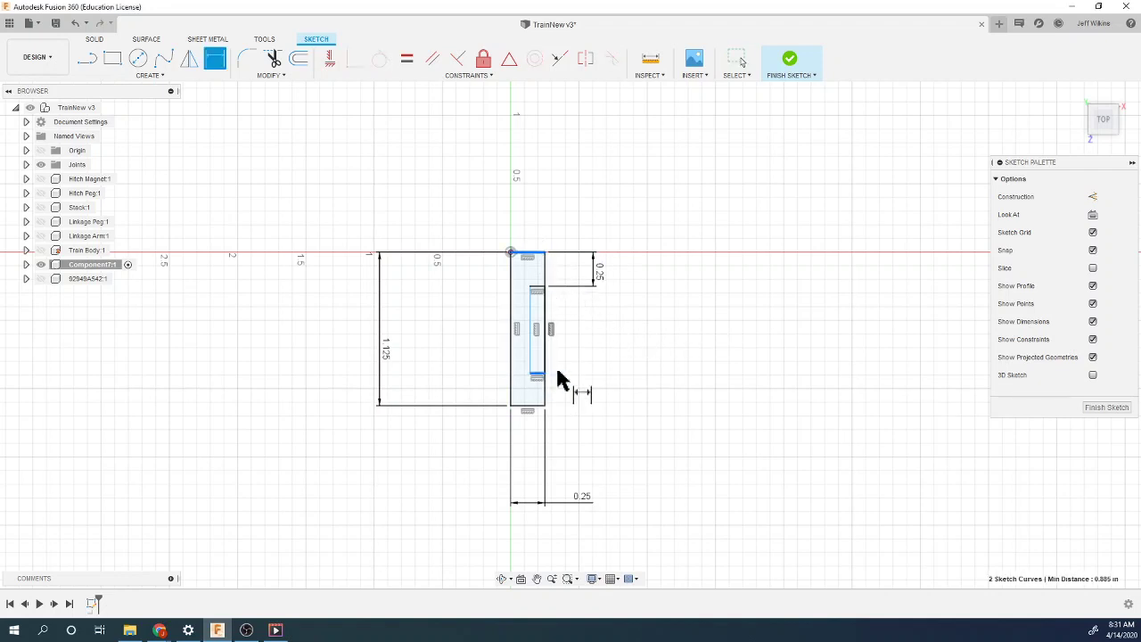
{"action": "left_click", "coordinate": [625, 341]}
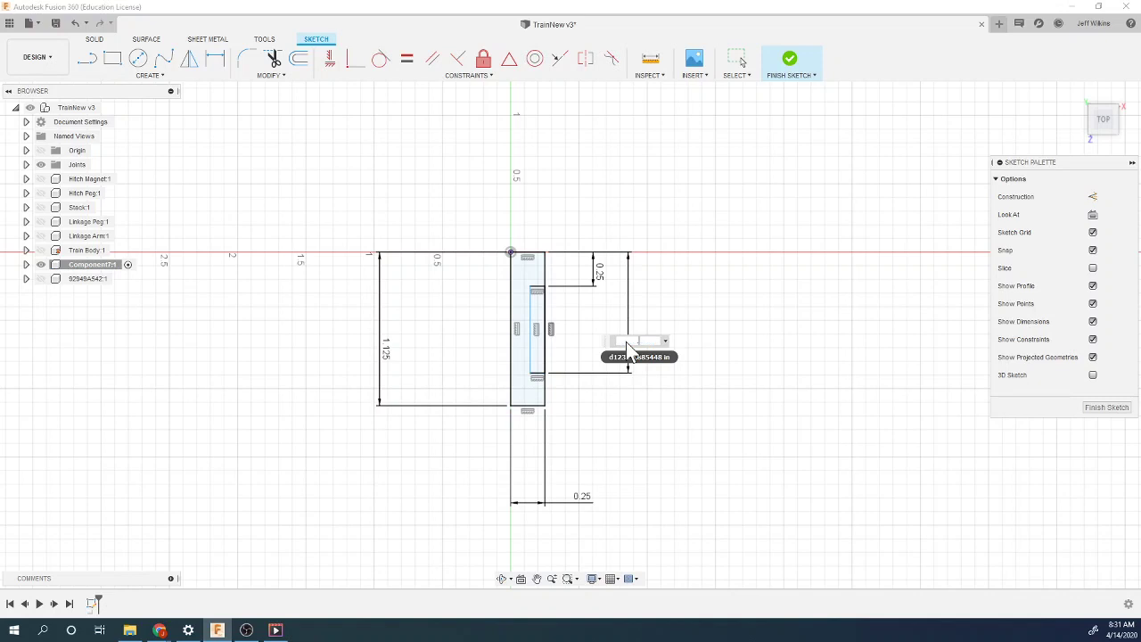
{"action": "key", "text": "Return"}
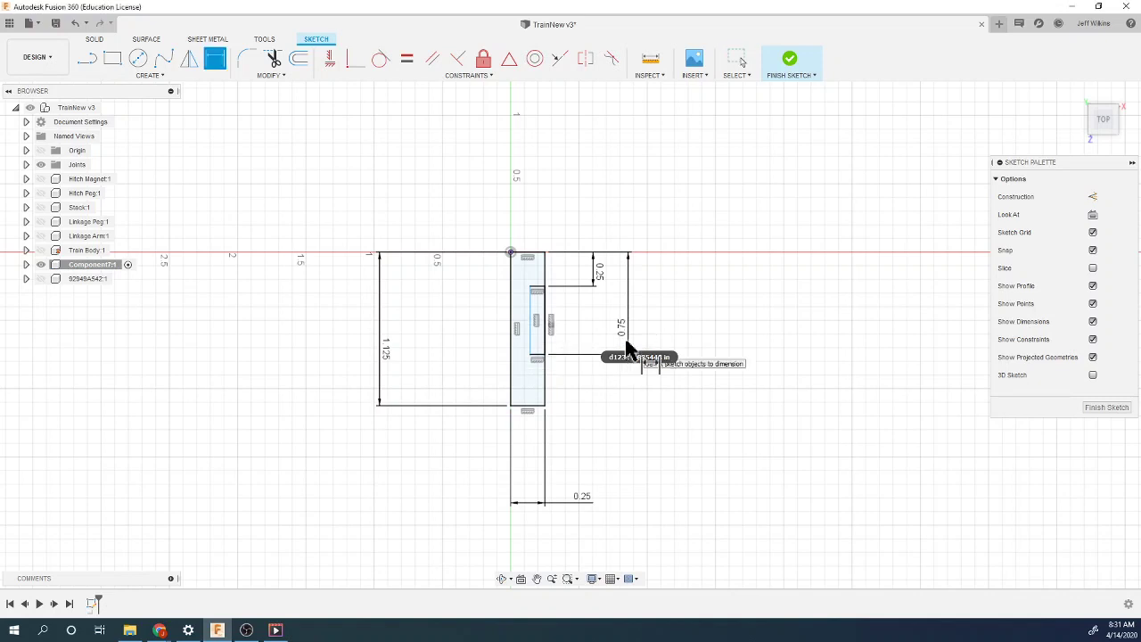
{"action": "left_click", "coordinate": [535, 343]}
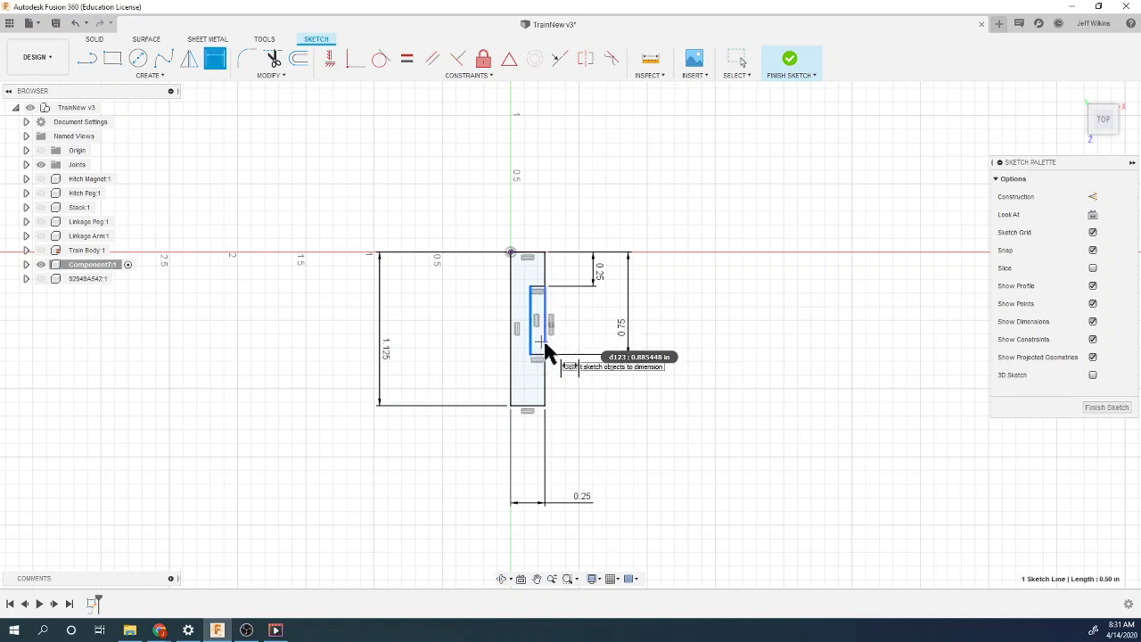
{"action": "left_click", "coordinate": [546, 350]}
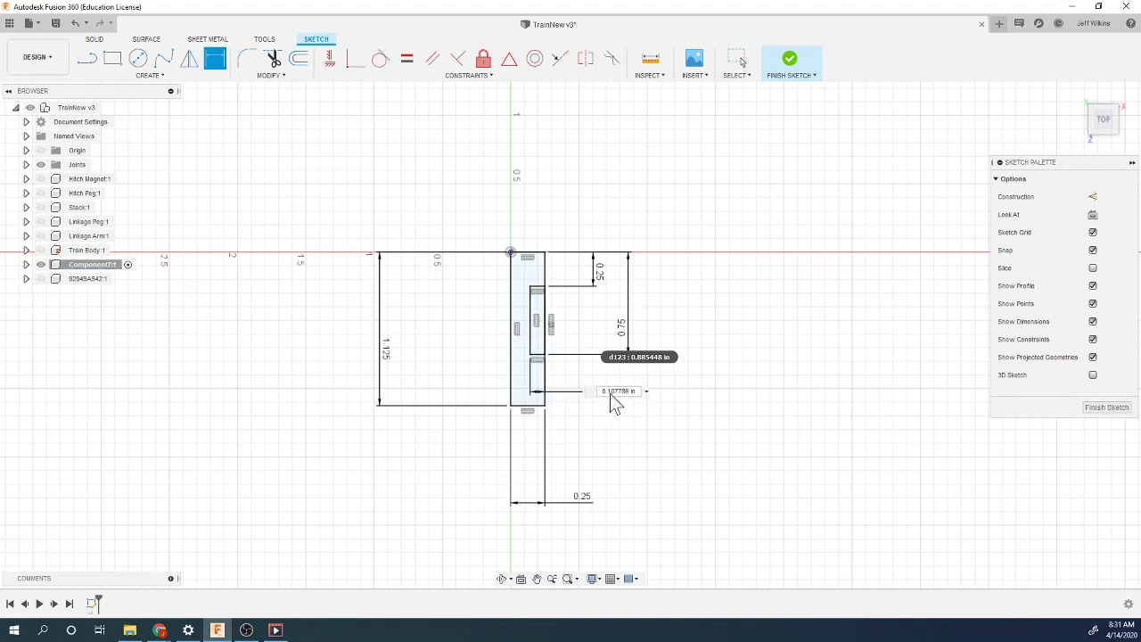
{"action": "left_click", "coordinate": [610, 393]}
{"action": "key", "text": "BackSpace"}
{"action": "type", "text": ".125"}
{"action": "key", "text": "Return"}
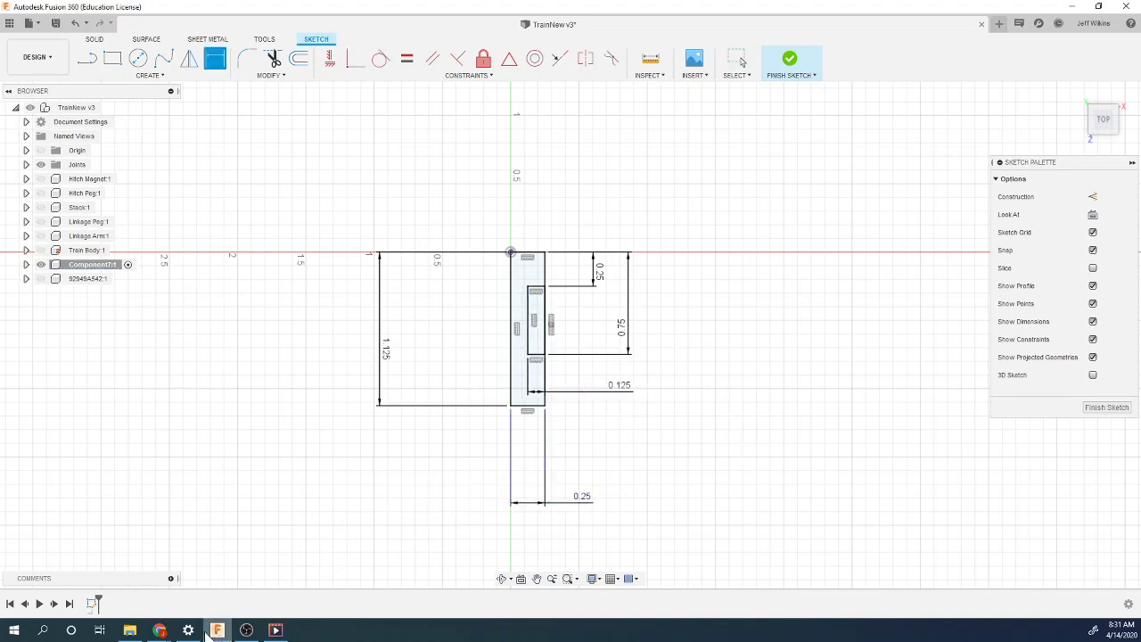
{"action": "mouse_move", "coordinate": [160, 630]}
{"action": "left_click", "coordinate": [174, 583]}
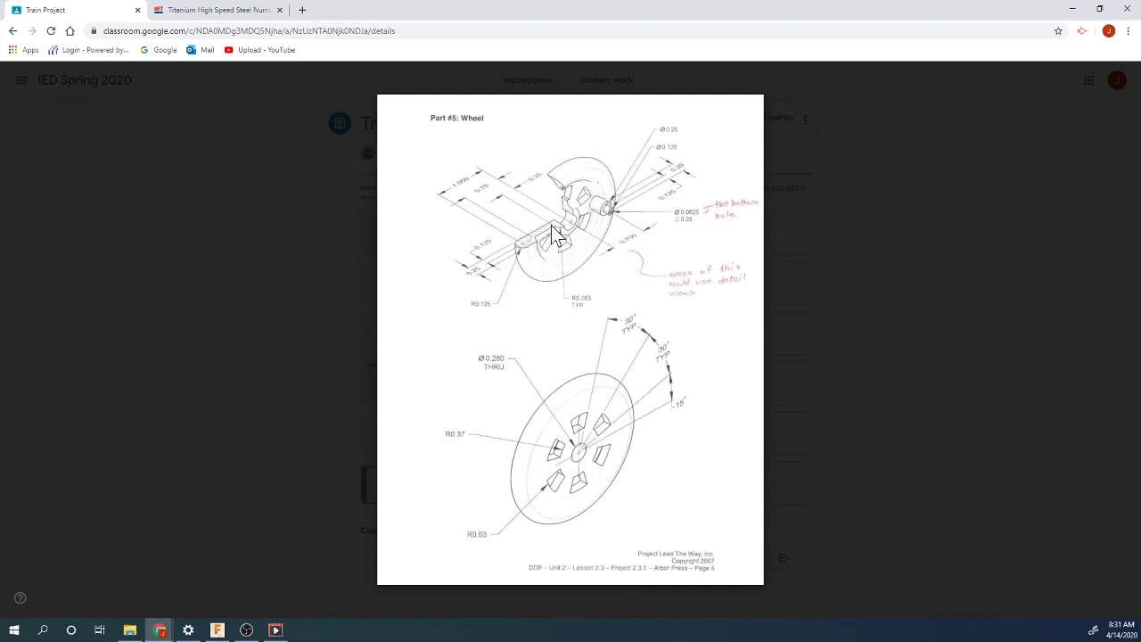
Step: Finish the sketch and revolve its outer profile 360° about the sketch edge
{"action": "mouse_move", "coordinate": [585, 256]}
{"action": "left_click", "coordinate": [219, 630]}
{"action": "left_click", "coordinate": [790, 60]}
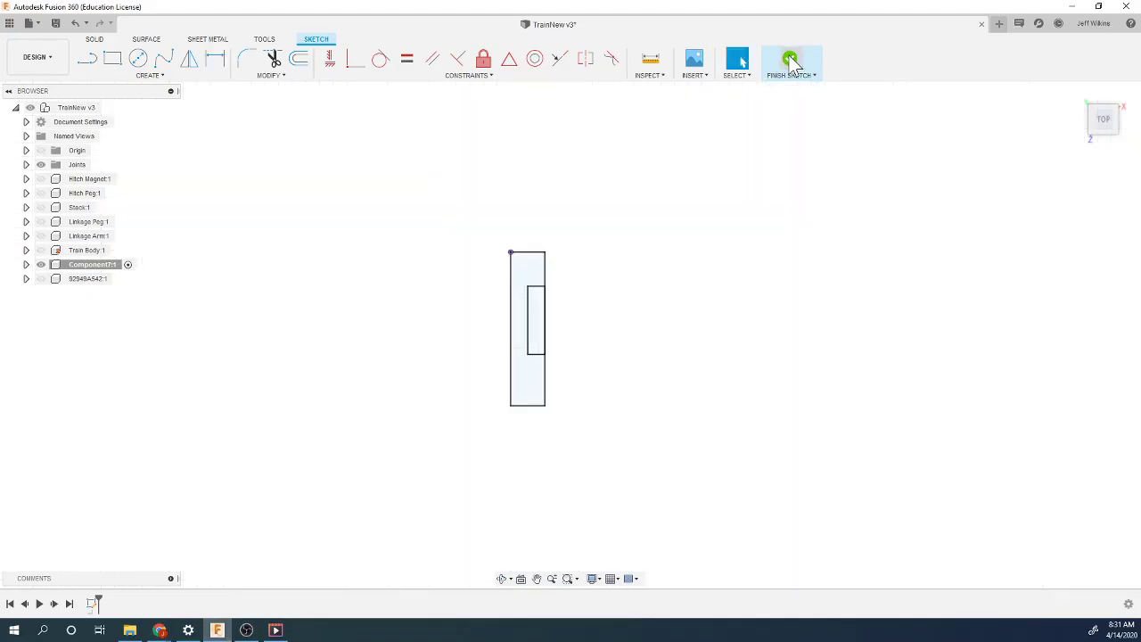
{"action": "left_click", "coordinate": [138, 60]}
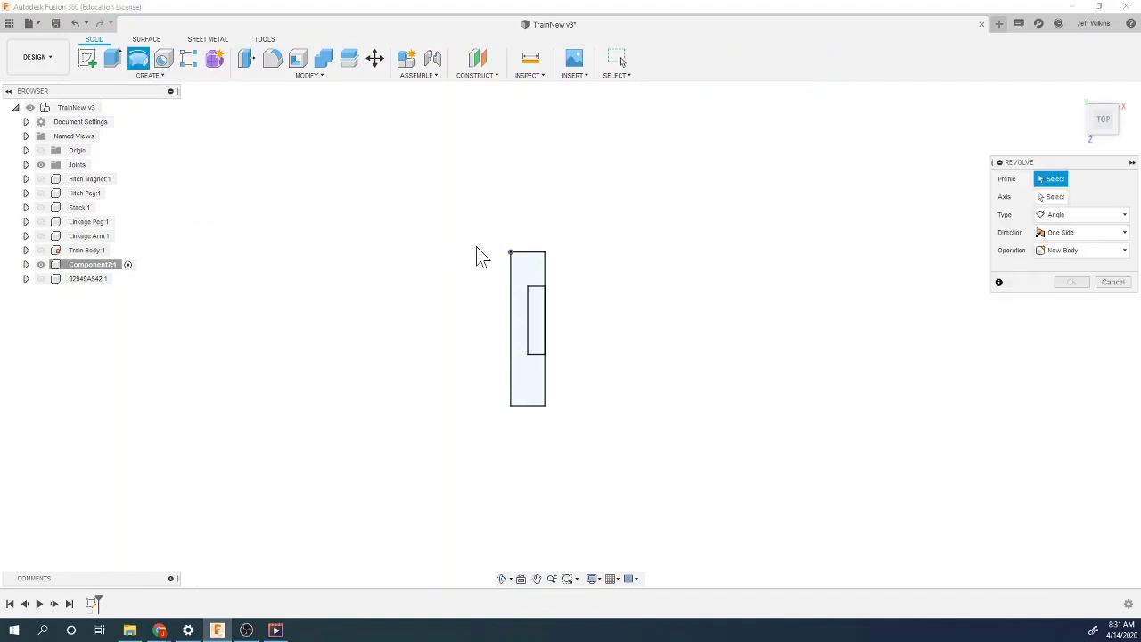
{"action": "left_click", "coordinate": [520, 276]}
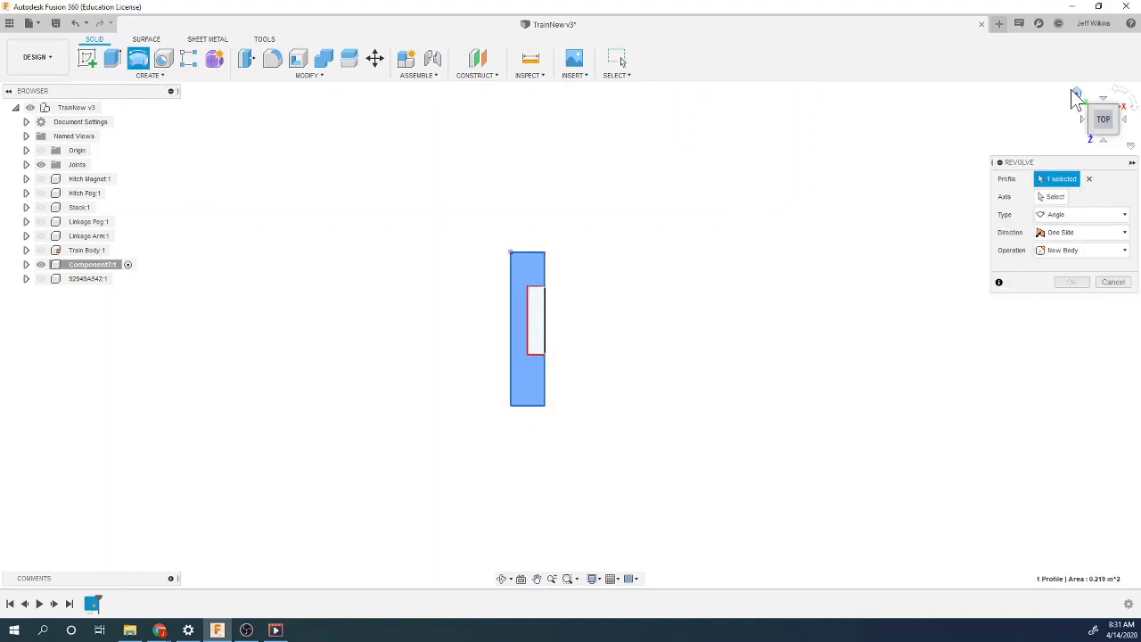
{"action": "left_click", "coordinate": [1077, 94]}
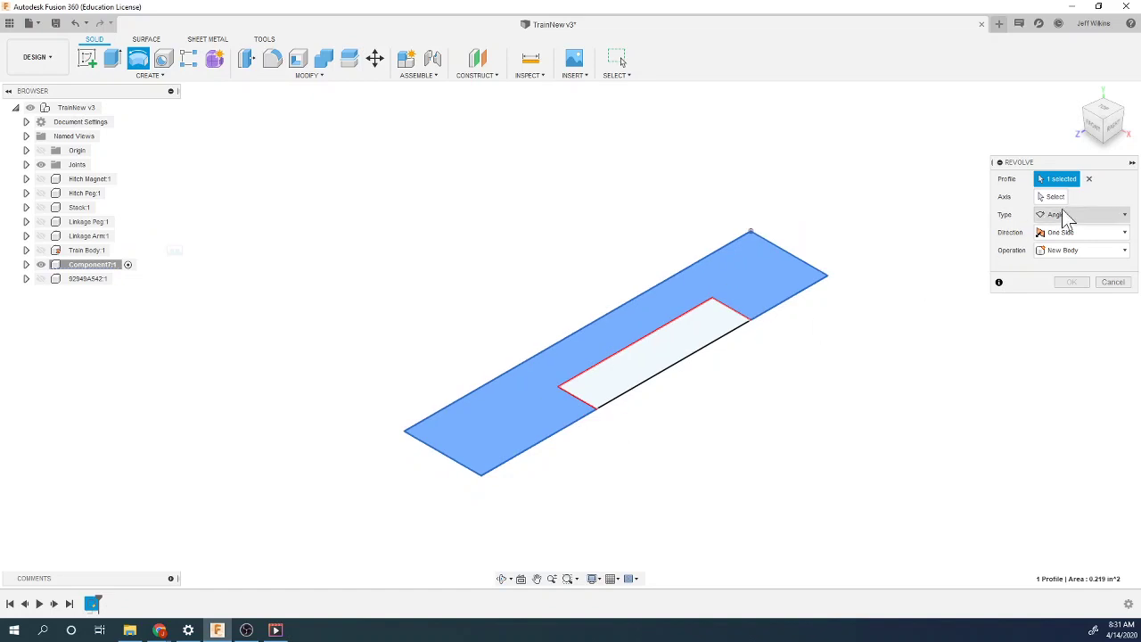
{"action": "left_click", "coordinate": [1054, 196]}
{"action": "left_click", "coordinate": [792, 260]}
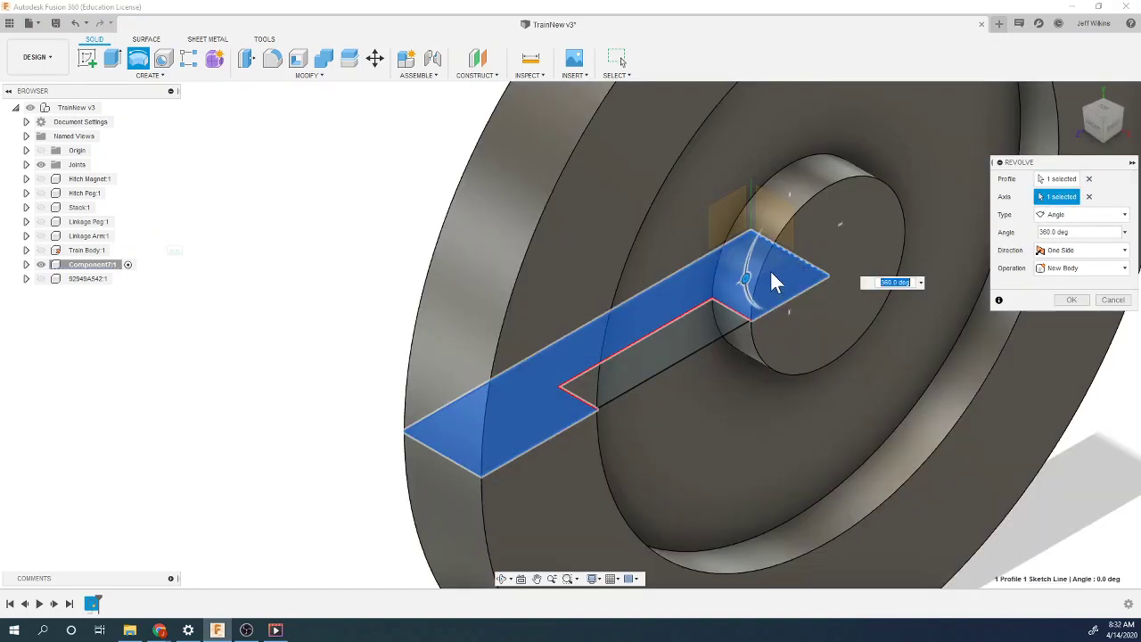
{"action": "scroll", "coordinate": [774, 282], "scroll_direction": "down", "scroll_amount": 5}
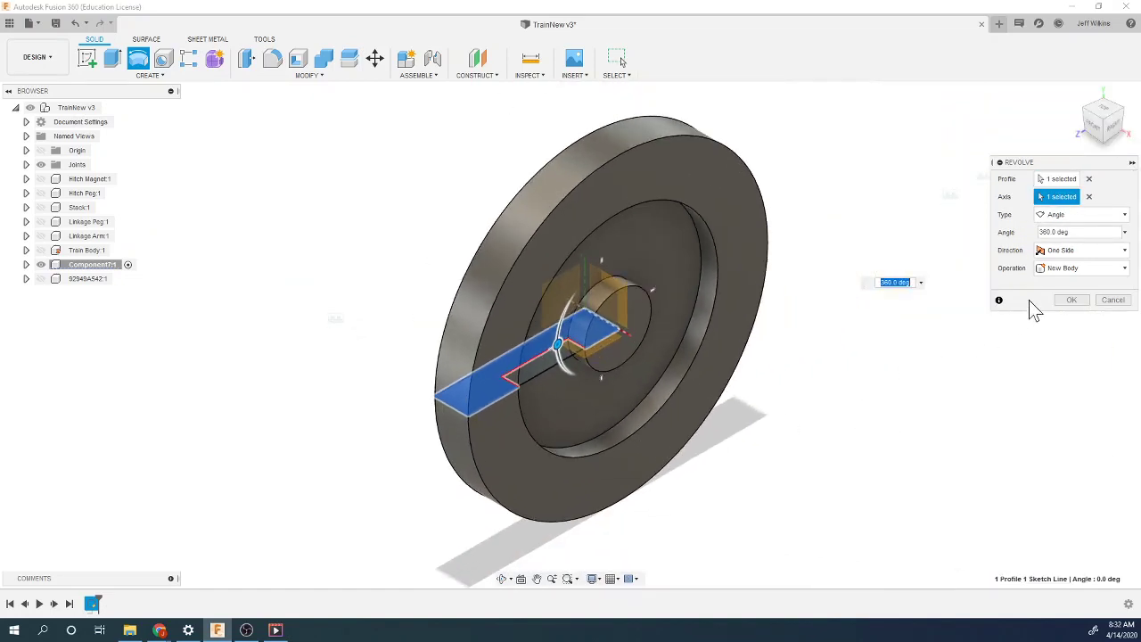
{"action": "left_click", "coordinate": [1070, 300]}
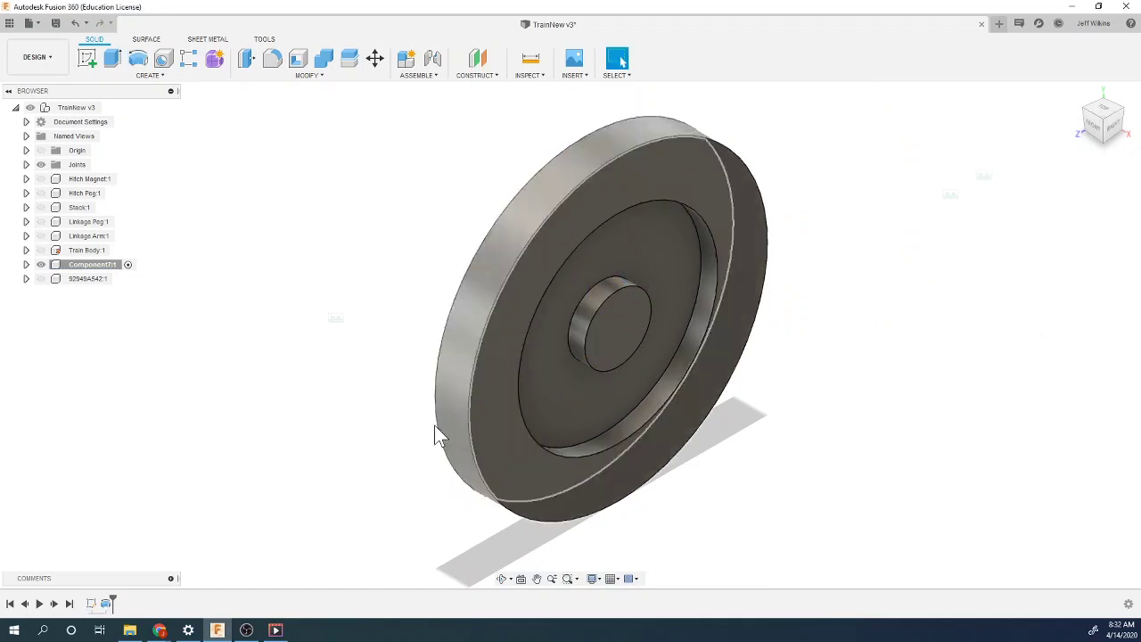
Step: Fillet the rim's two outer edges at 0.125 in, then view the wheel drawing in Classroom
{"action": "left_click", "coordinate": [272, 61]}
{"action": "left_click", "coordinate": [446, 321]}
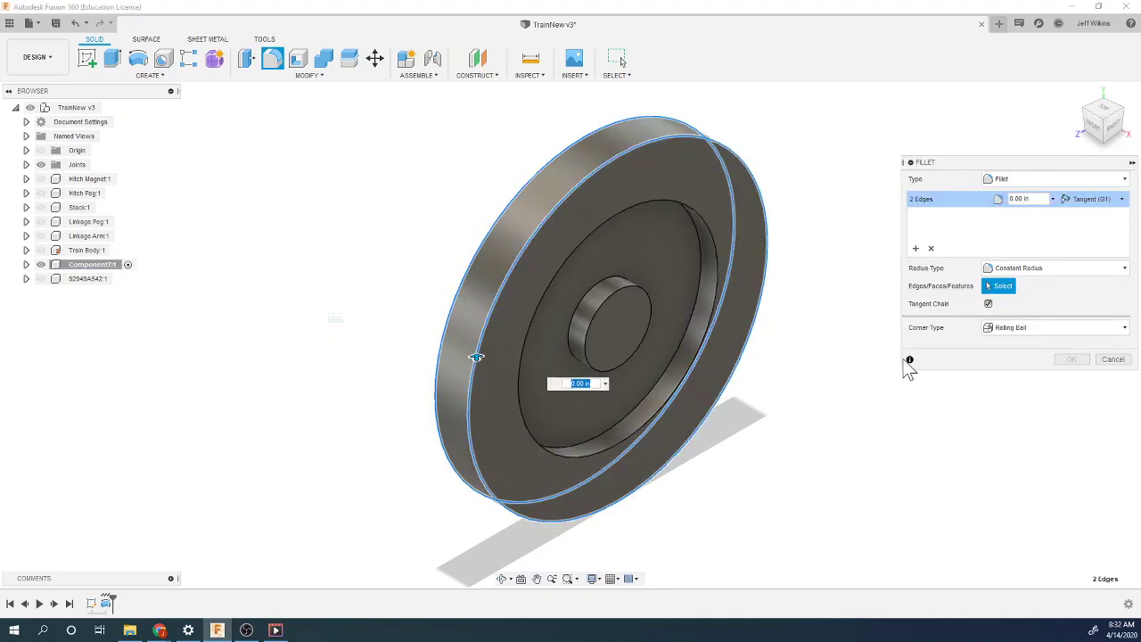
{"action": "left_click", "coordinate": [1017, 198]}
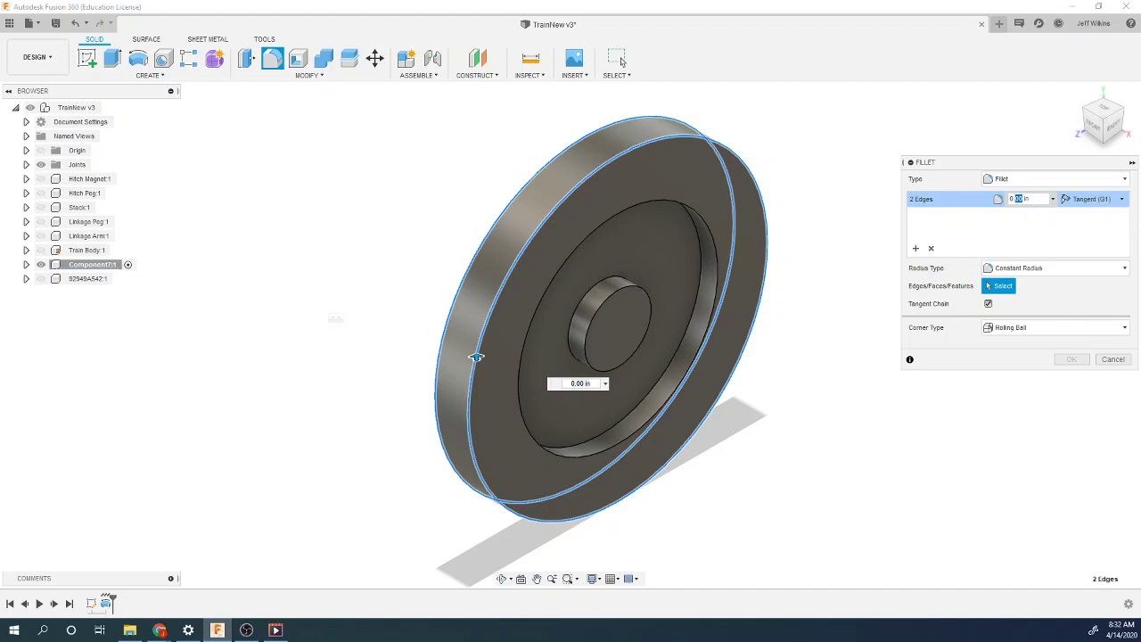
{"action": "key", "text": "Return"}
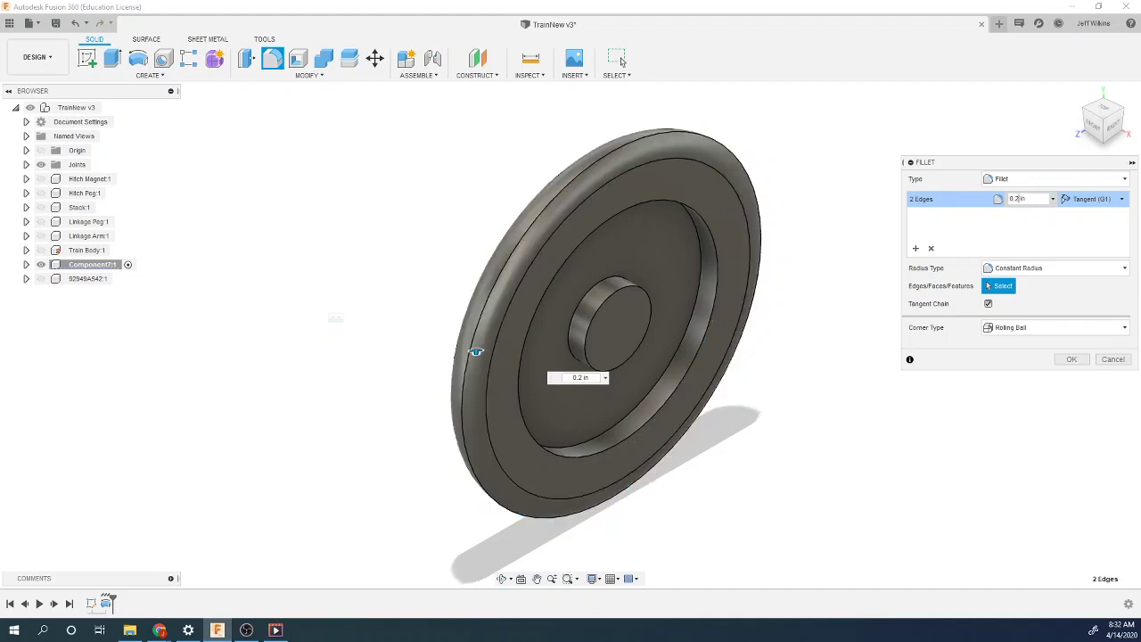
{"action": "type", "text": "0.125"}
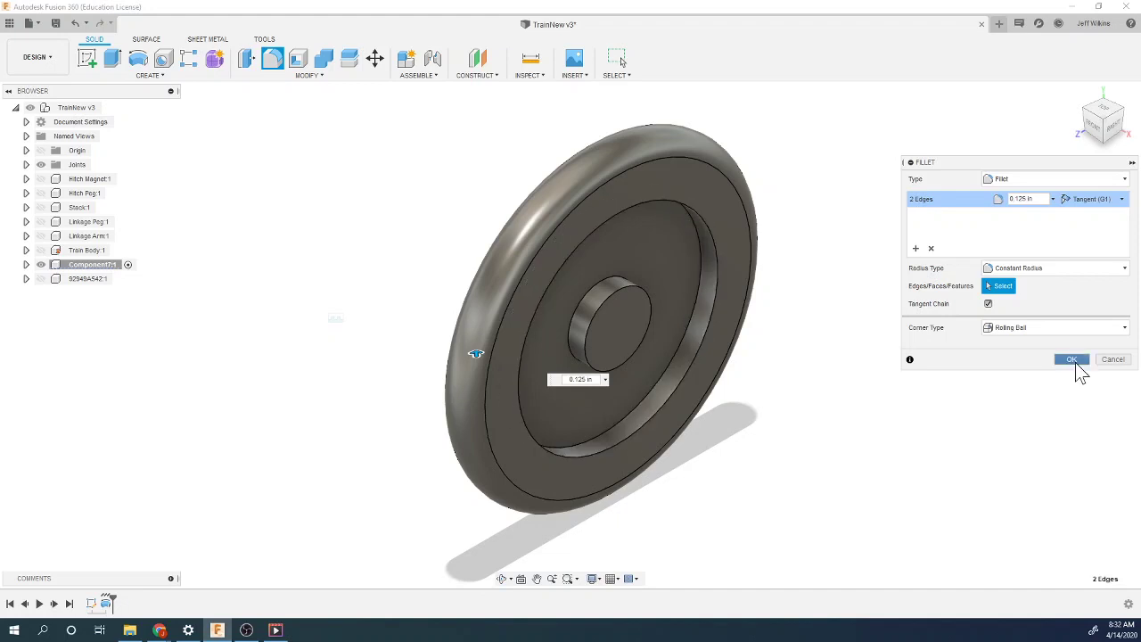
{"action": "left_click", "coordinate": [1072, 360]}
{"action": "mouse_move", "coordinate": [160, 628]}
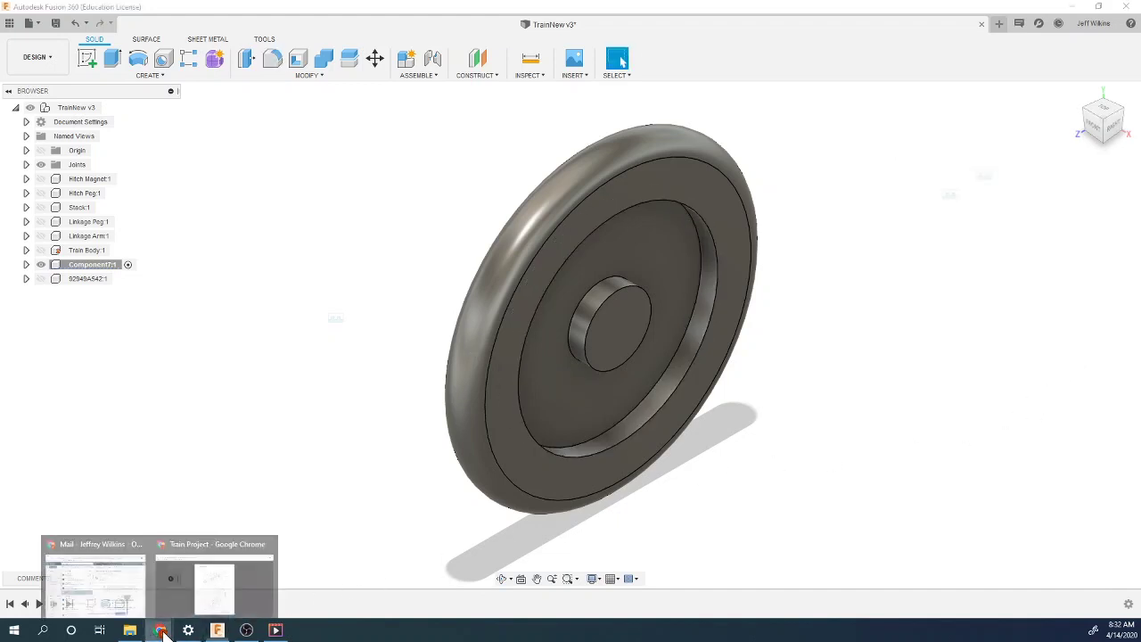
{"action": "left_click", "coordinate": [201, 579]}
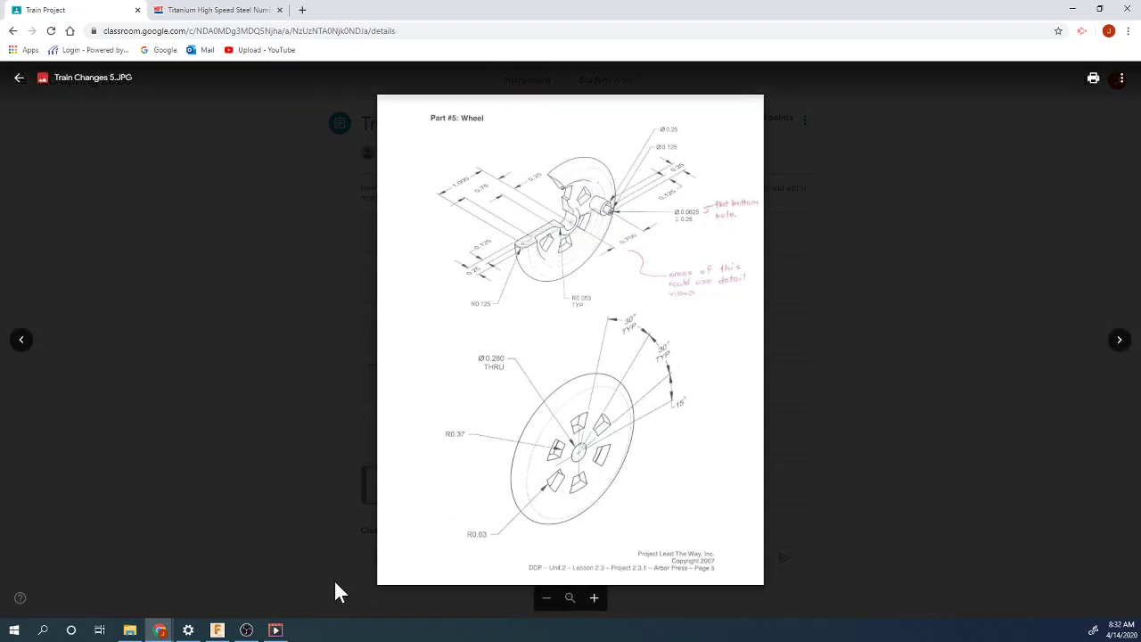
Step: Switch from the Classroom drawing back to the wheel model in Fusion 360
{"action": "left_click", "coordinate": [217, 630]}
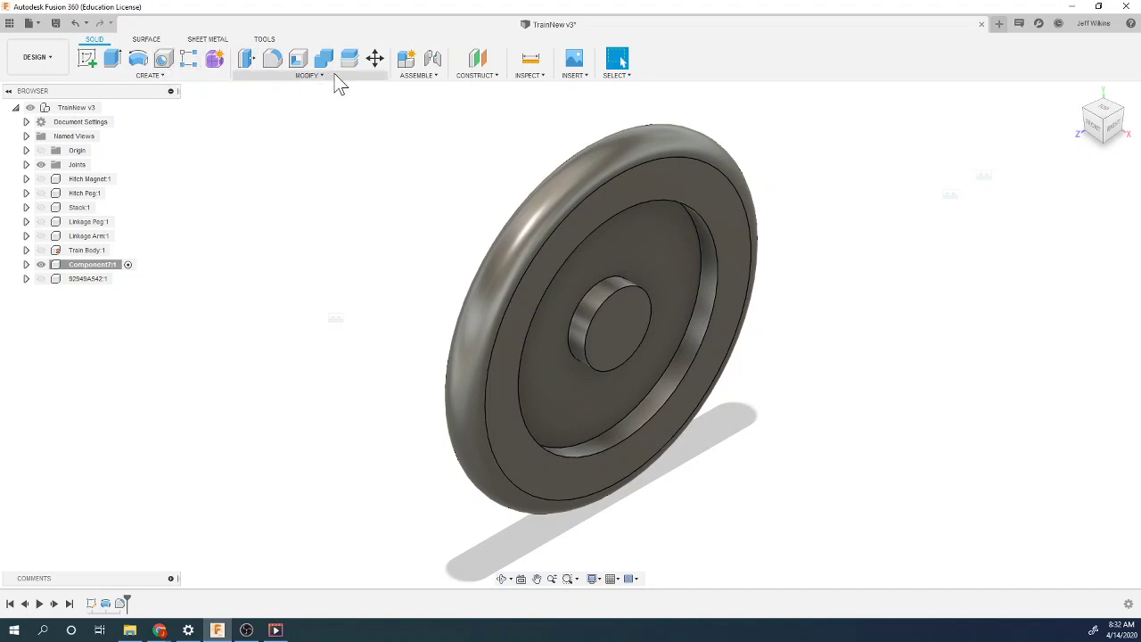
Step: Fillet both groove edges and both hub edges with radius 125/2, then orbit to inspect
{"action": "left_click", "coordinate": [272, 59]}
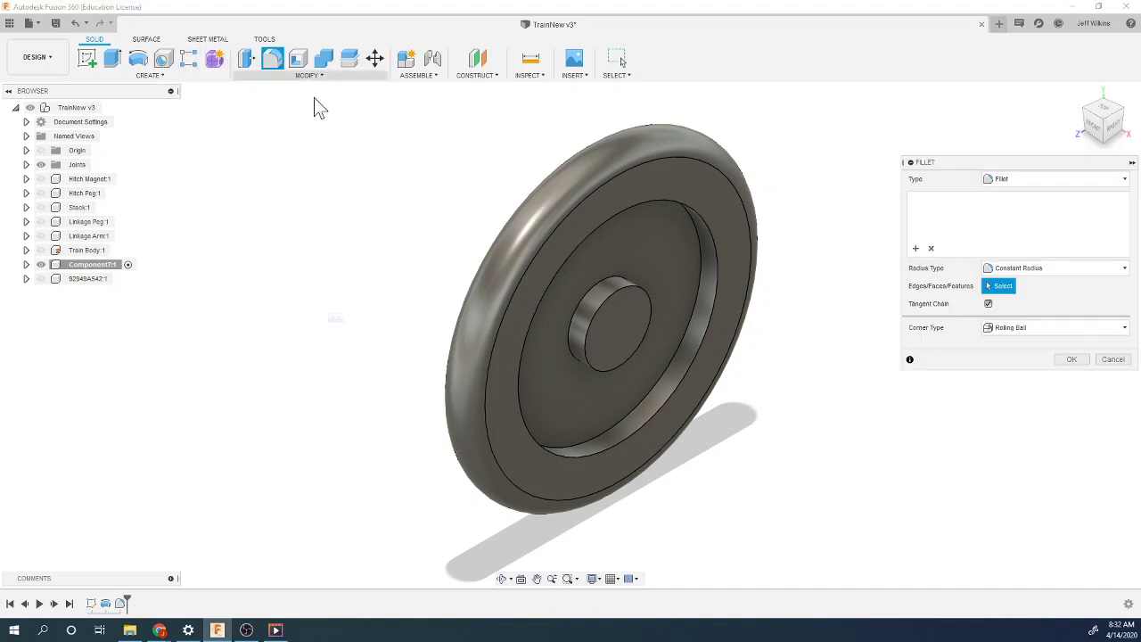
{"action": "left_click", "coordinate": [521, 419]}
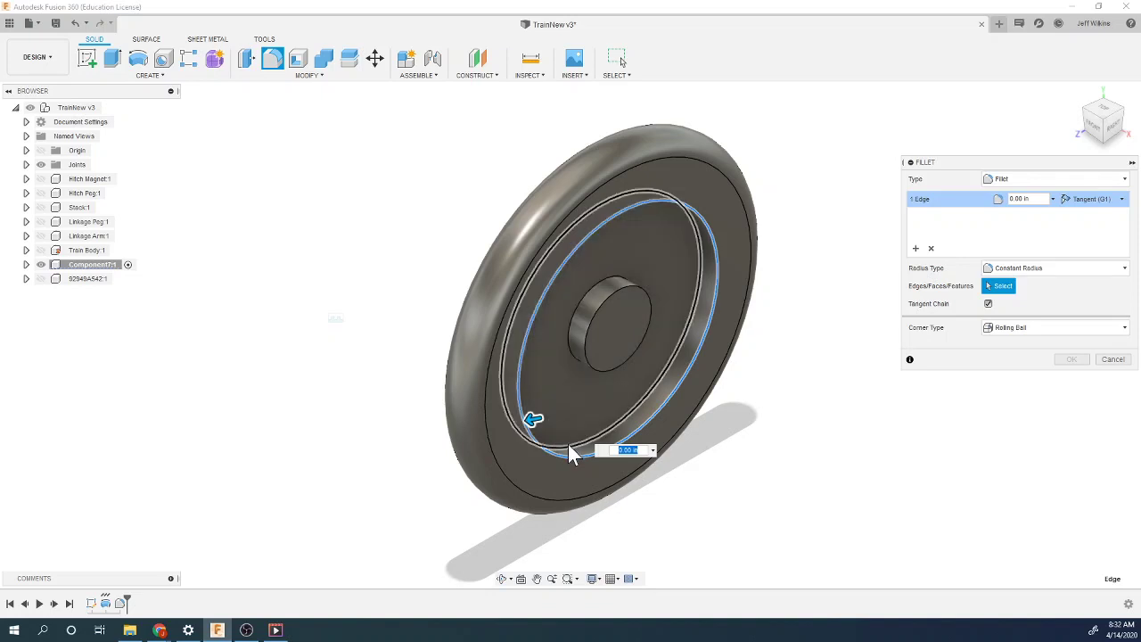
{"action": "left_click", "coordinate": [572, 447]}
{"action": "left_click", "coordinate": [569, 346]}
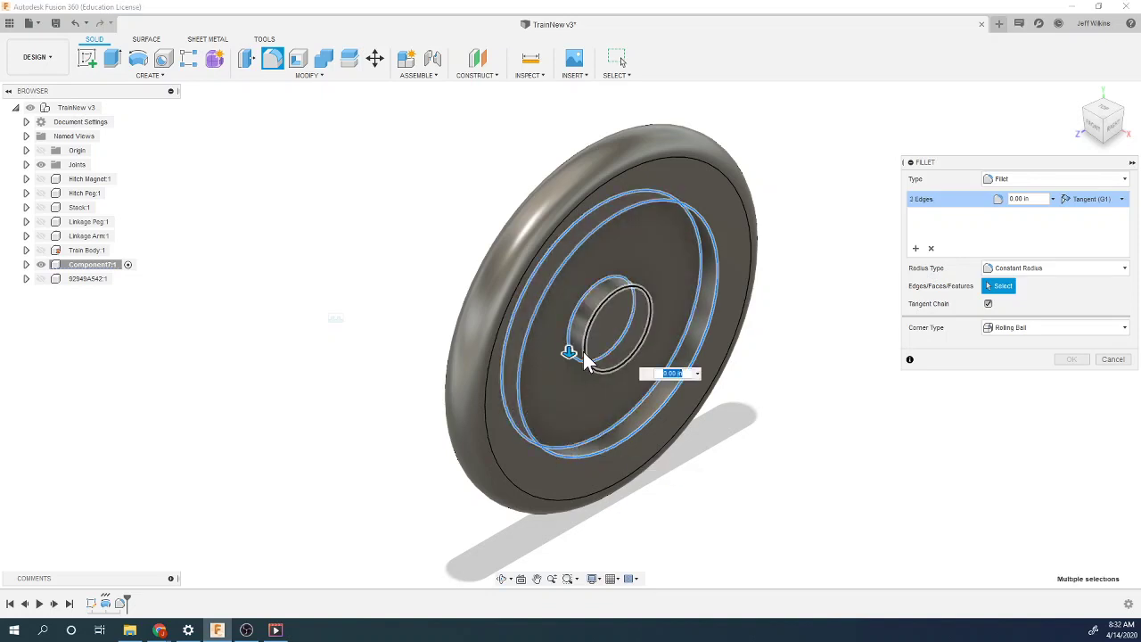
{"action": "left_click", "coordinate": [592, 384]}
{"action": "type", "text": "125"}
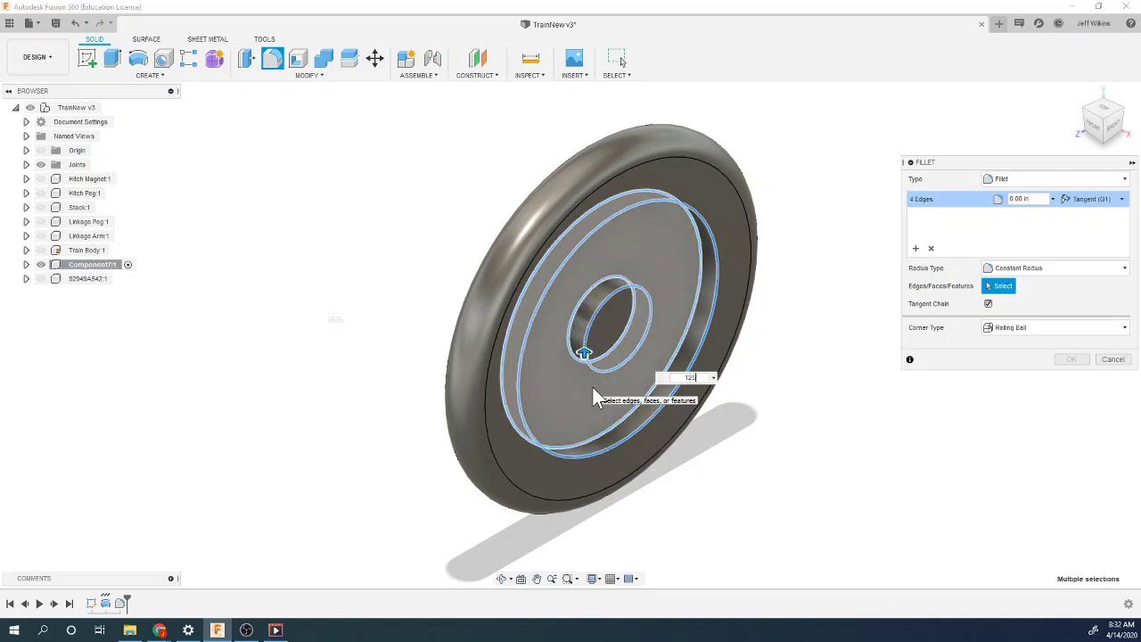
{"action": "type", "text": "/2"}
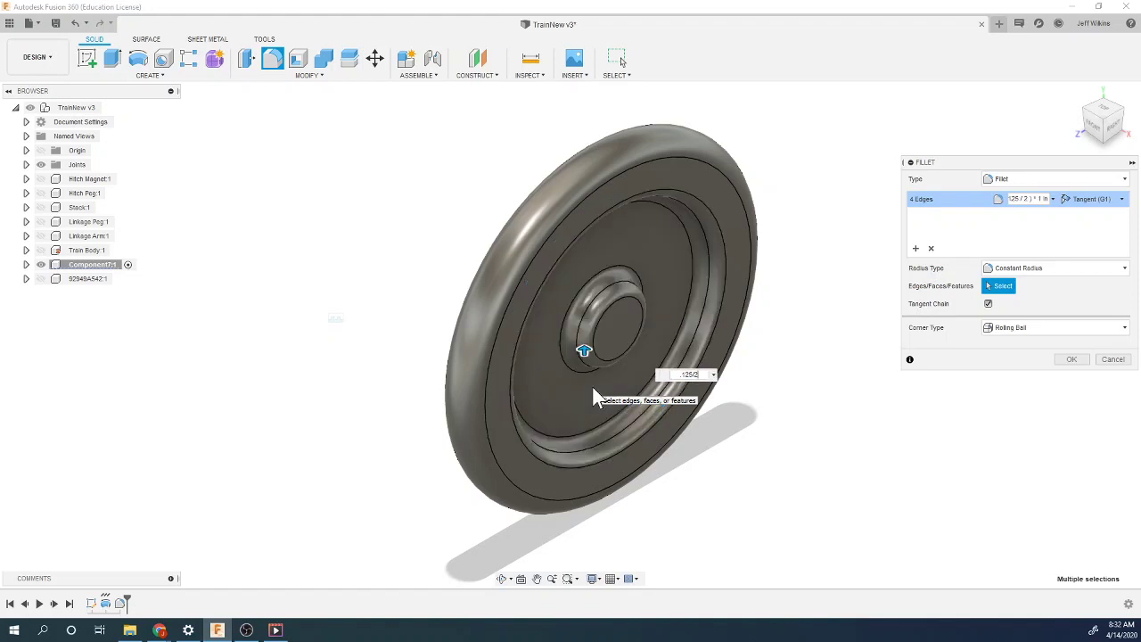
{"action": "key", "text": "Return"}
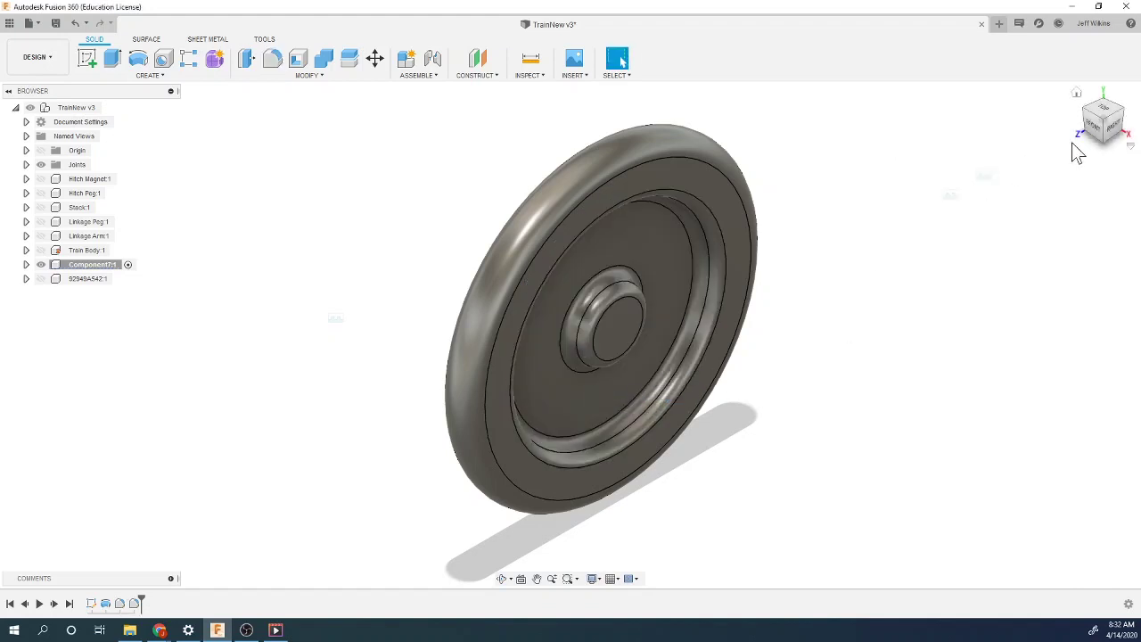
{"action": "mouse_move", "coordinate": [571, 336]}
{"action": "middle_mouse_down", "text": "shift"}
{"action": "mouse_move", "coordinate": [624, 410]}
{"action": "mouse_move", "coordinate": [608, 352]}
{"action": "mouse_move", "coordinate": [530, 350]}
{"action": "mouse_move", "coordinate": [624, 343]}
{"action": "middle_mouse_up", "text": "shift"}
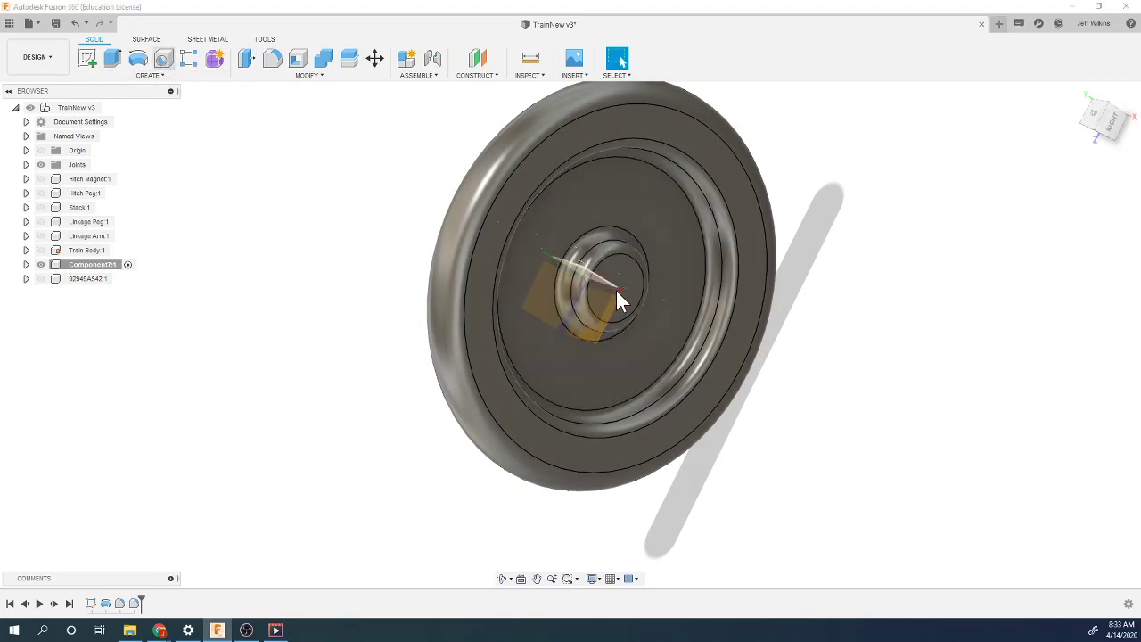
Step: Place a hole on the hub's end face, centre it on the hub, and check the drawing
{"action": "key", "text": "h"}
{"action": "left_click", "coordinate": [634, 287]}
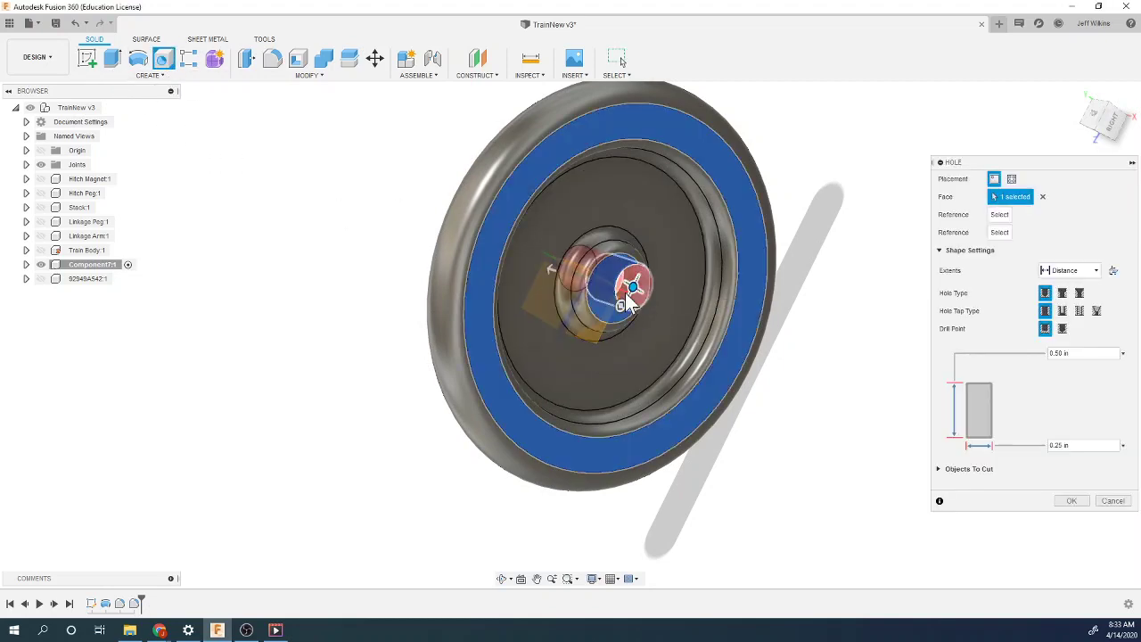
{"action": "left_click_drag", "start_coordinate": [633, 287], "coordinate": [615, 287]}
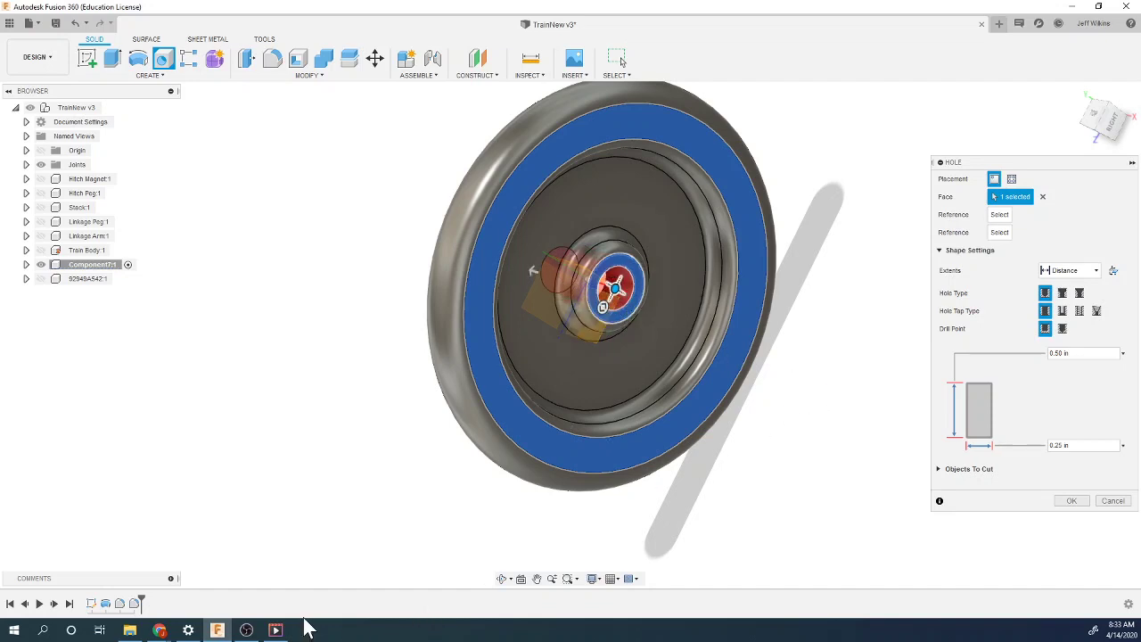
{"action": "mouse_move", "coordinate": [164, 628]}
{"action": "left_click", "coordinate": [210, 584]}
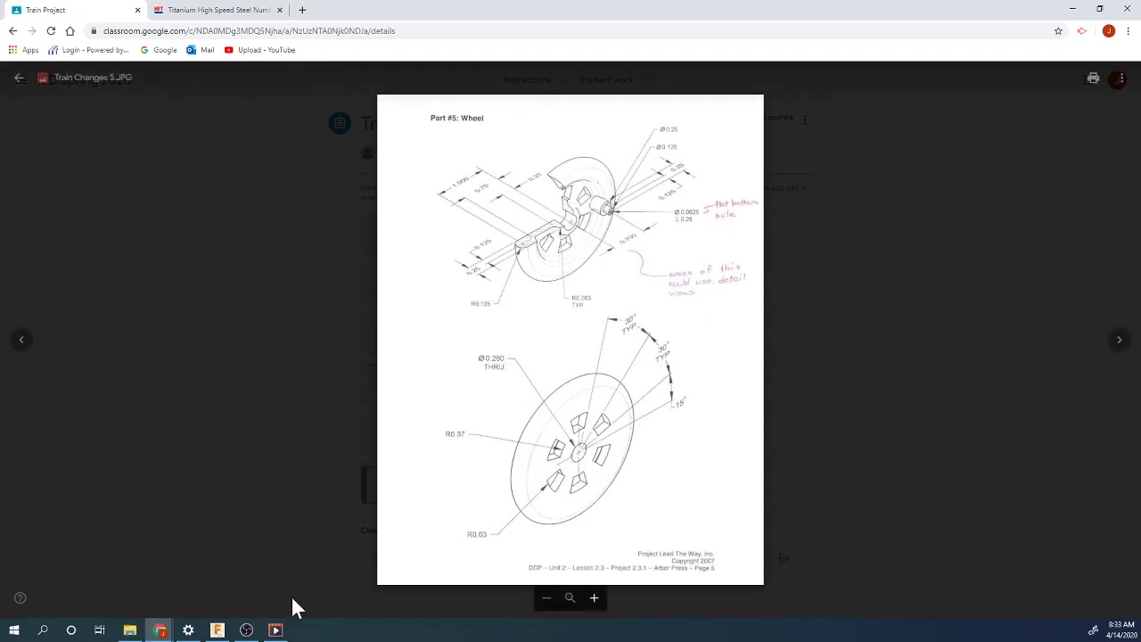
{"action": "left_click", "coordinate": [217, 630]}
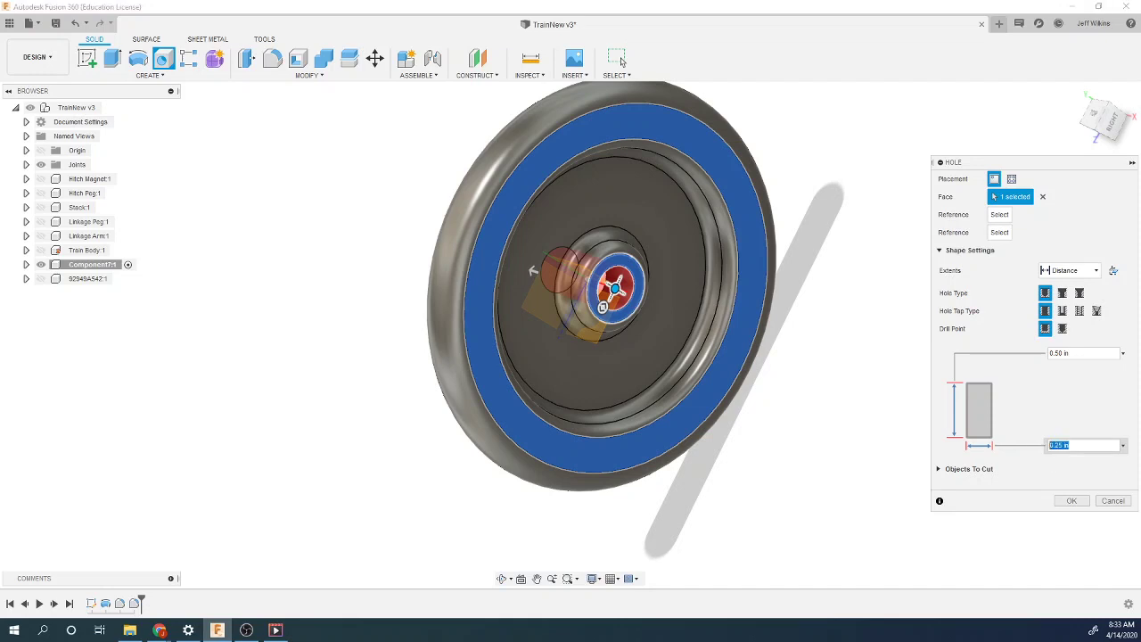
Step: Cut the 0.28 in hole through the hub, orbit to the back face, and start a sketch
{"action": "type", "text": "28"}
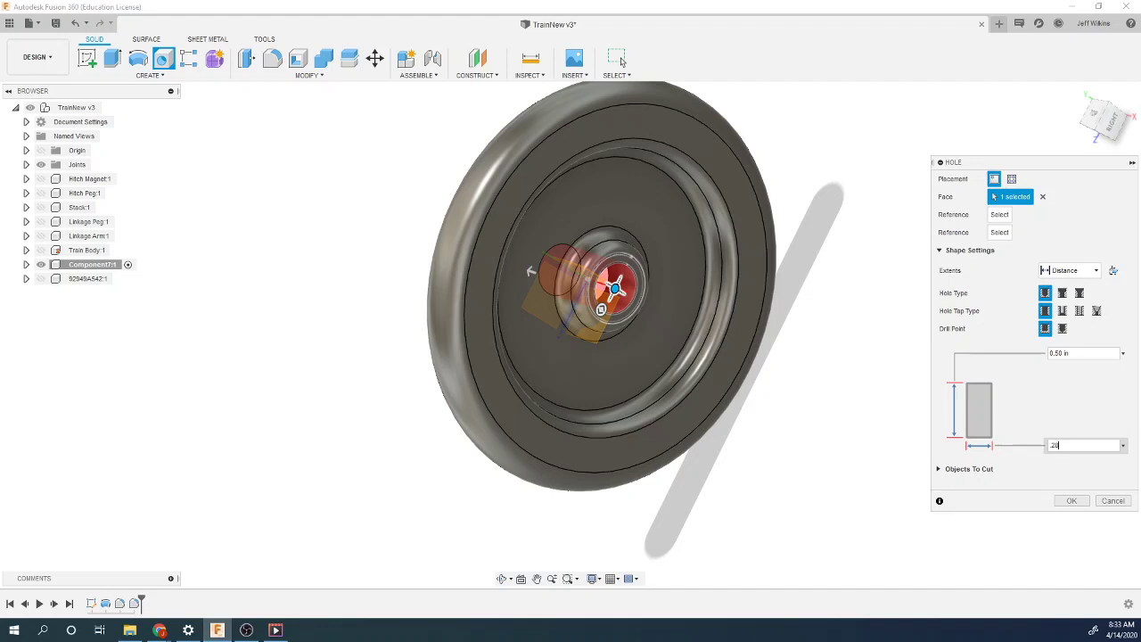
{"action": "key", "text": "Return"}
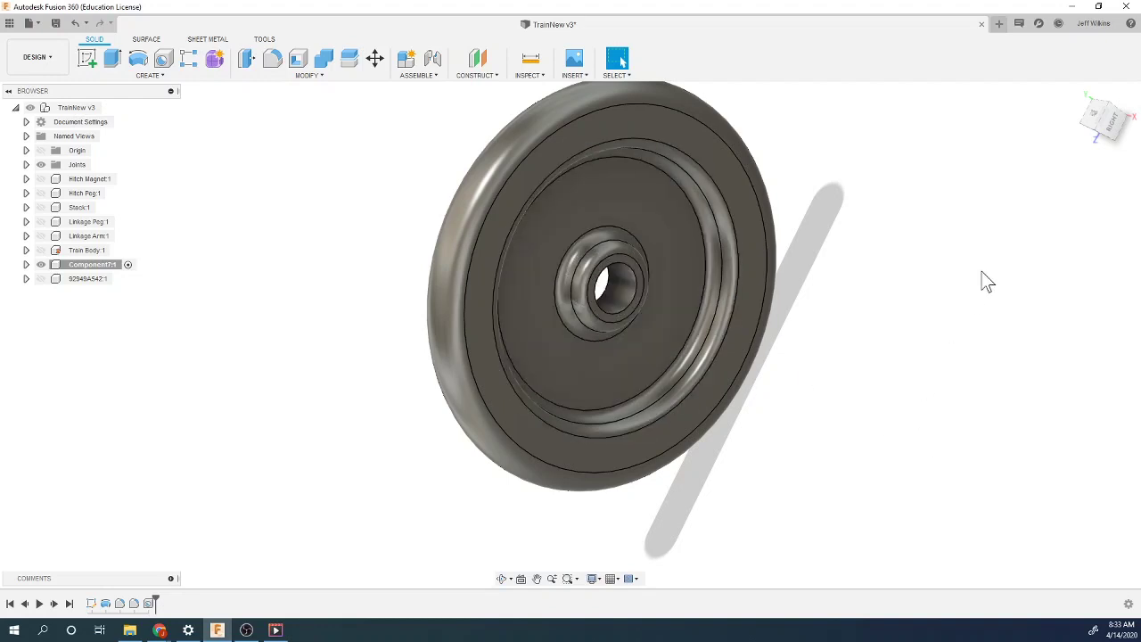
{"action": "mouse_move", "coordinate": [1108, 125]}
{"action": "left_mouse_down"}
{"action": "mouse_move", "coordinate": [1087, 147]}
{"action": "mouse_move", "coordinate": [901, 155]}
{"action": "mouse_move", "coordinate": [1077, 158]}
{"action": "left_mouse_up"}
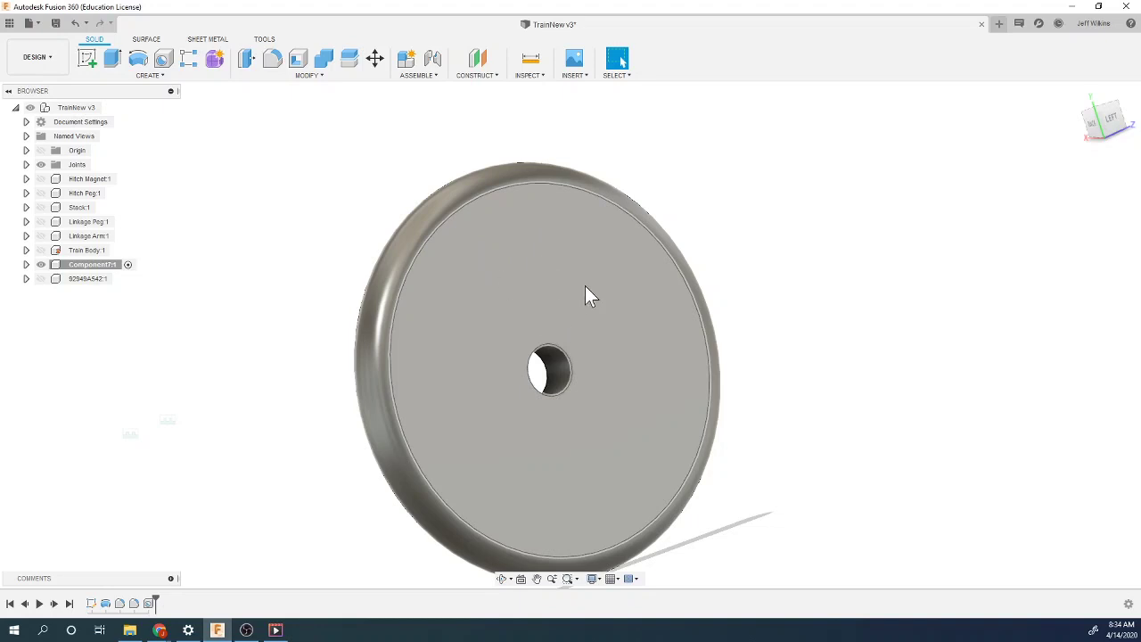
{"action": "left_click", "coordinate": [87, 58]}
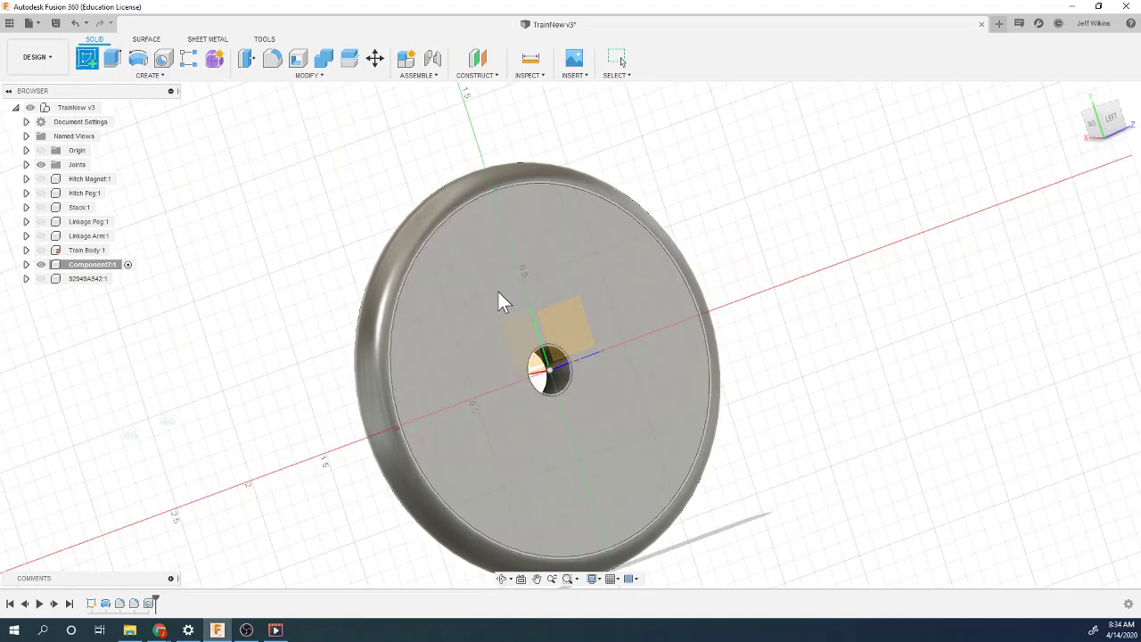
Step: On the back face, draw two construction circles centred on the hub hole
{"action": "left_click", "coordinate": [518, 298]}
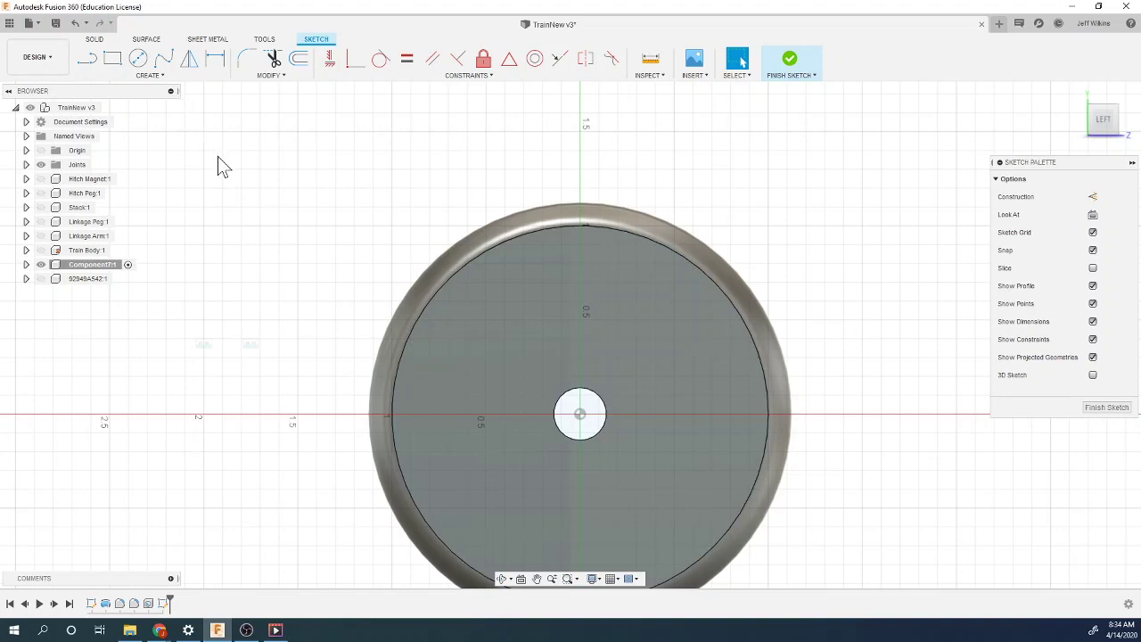
{"action": "key", "text": "c"}
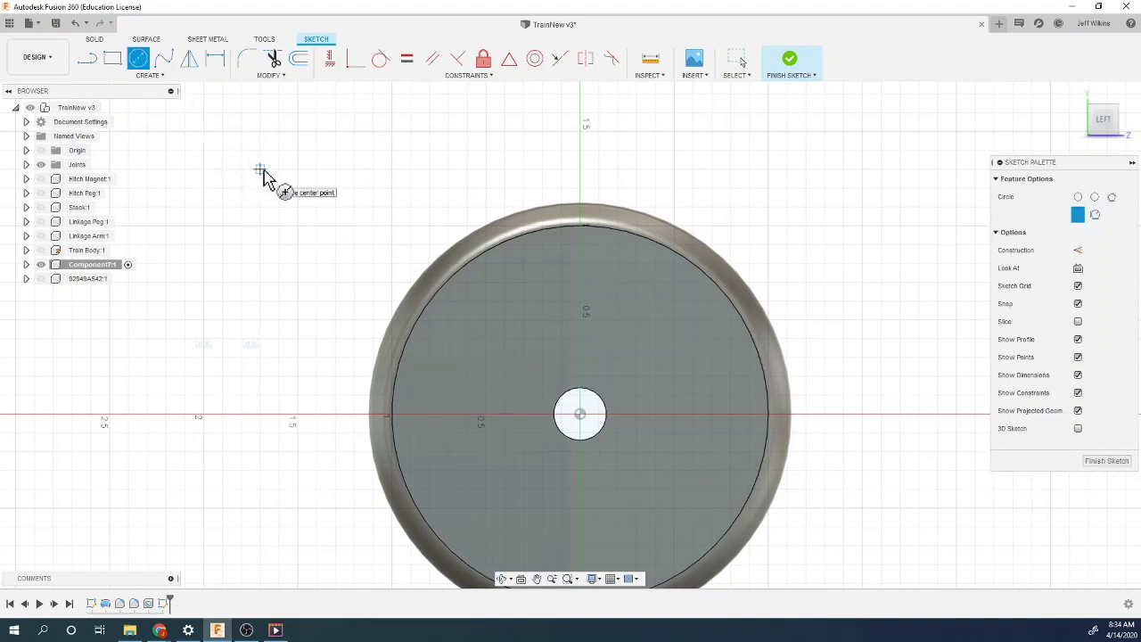
{"action": "left_click", "coordinate": [580, 413]}
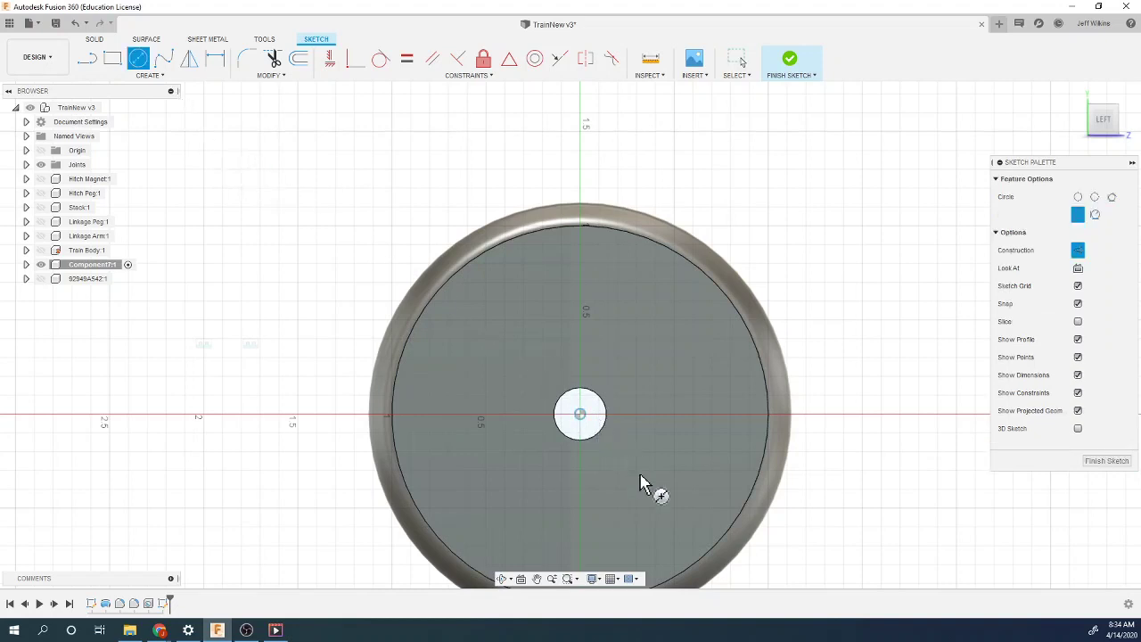
{"action": "left_click", "coordinate": [670, 524]}
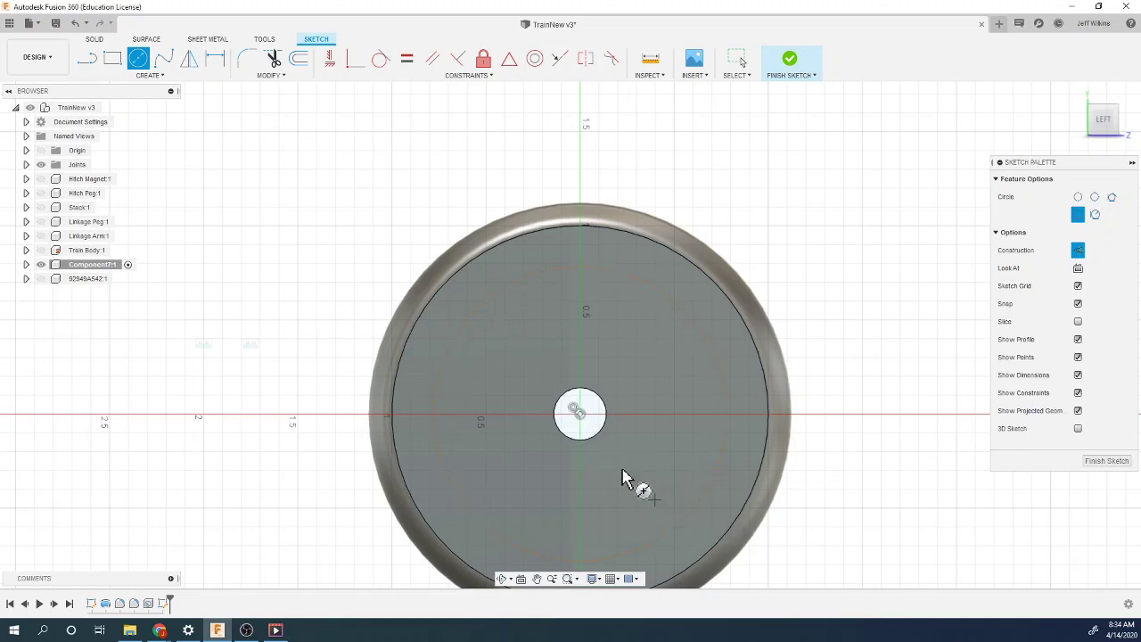
{"action": "left_click", "coordinate": [580, 414]}
{"action": "left_click", "coordinate": [683, 529]}
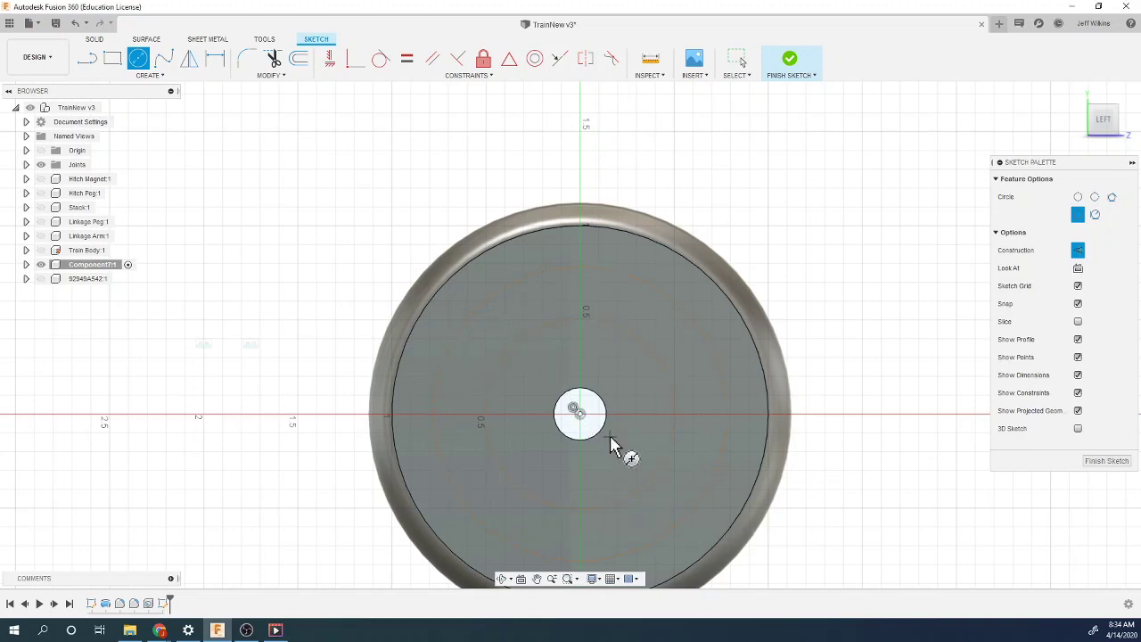
{"action": "scroll", "coordinate": [614, 449], "scroll_direction": "up", "scroll_amount": 2}
Step: Dimension the inner circle to 0.74 in diameter and check it against the wheel drawing
{"action": "key", "text": "d"}
{"action": "left_click", "coordinate": [663, 501]}
{"action": "left_click", "coordinate": [671, 522]}
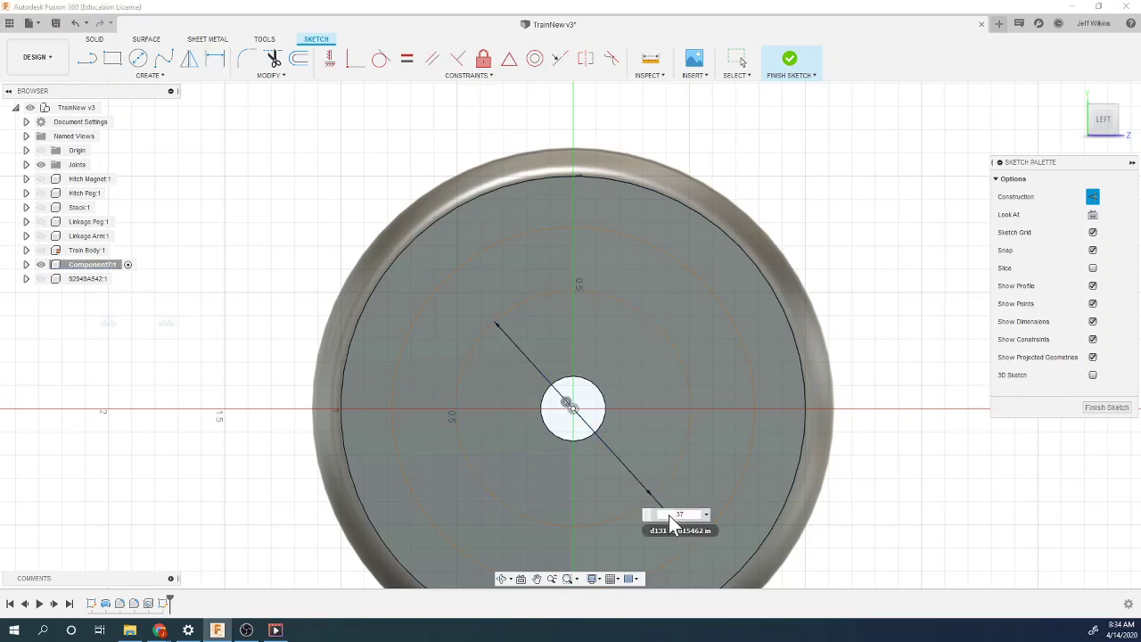
{"action": "key", "text": "Return"}
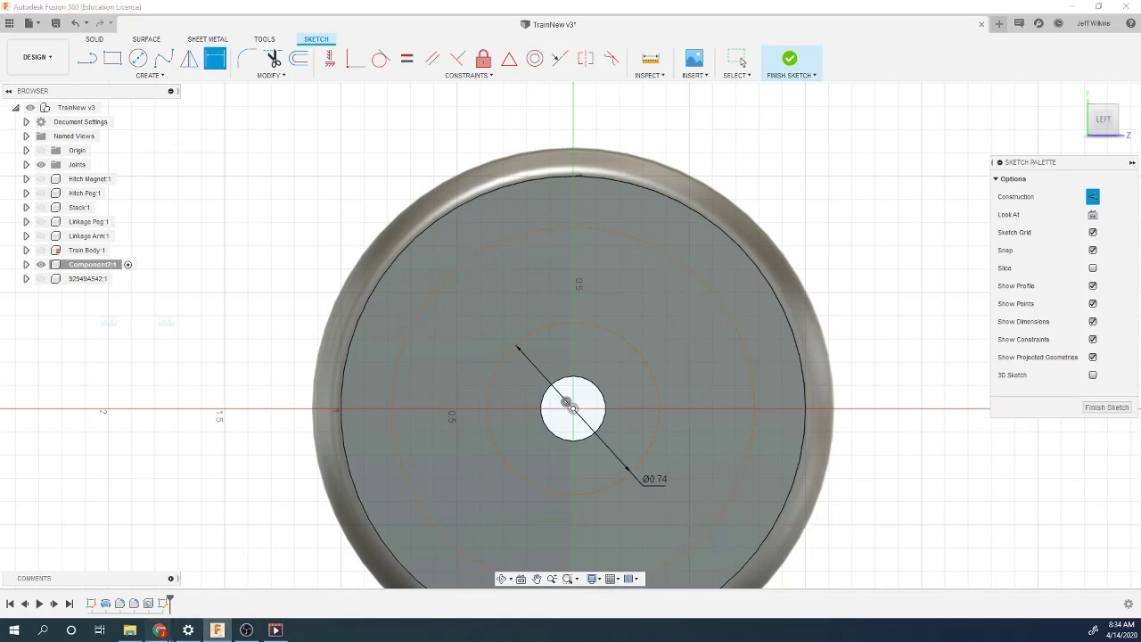
{"action": "mouse_move", "coordinate": [160, 630]}
{"action": "left_click", "coordinate": [219, 584]}
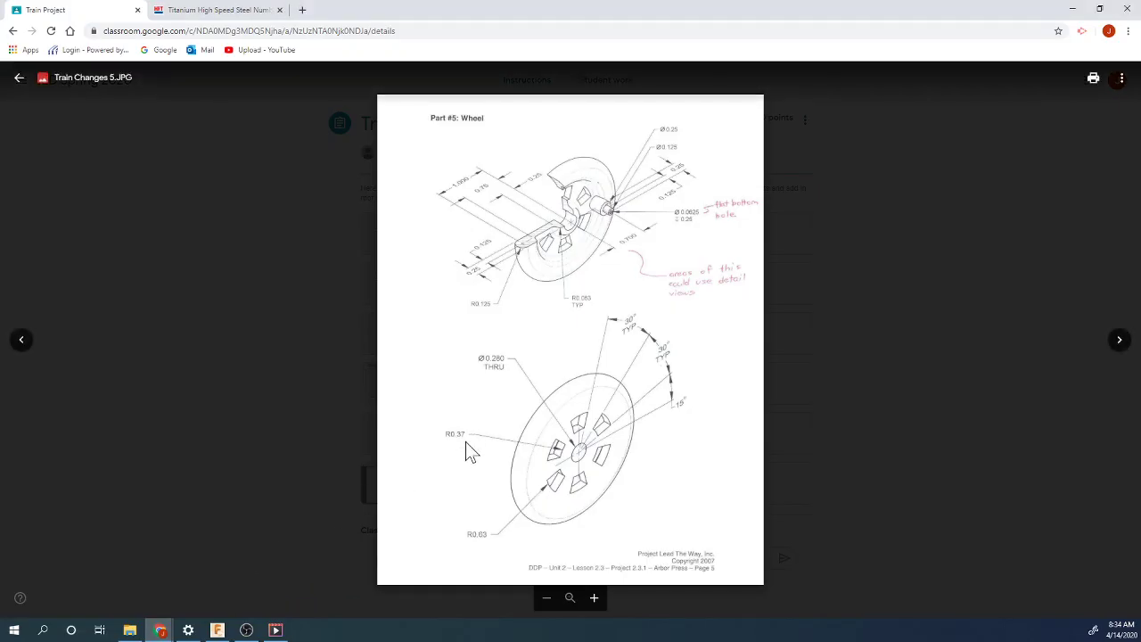
{"action": "left_click", "coordinate": [217, 630]}
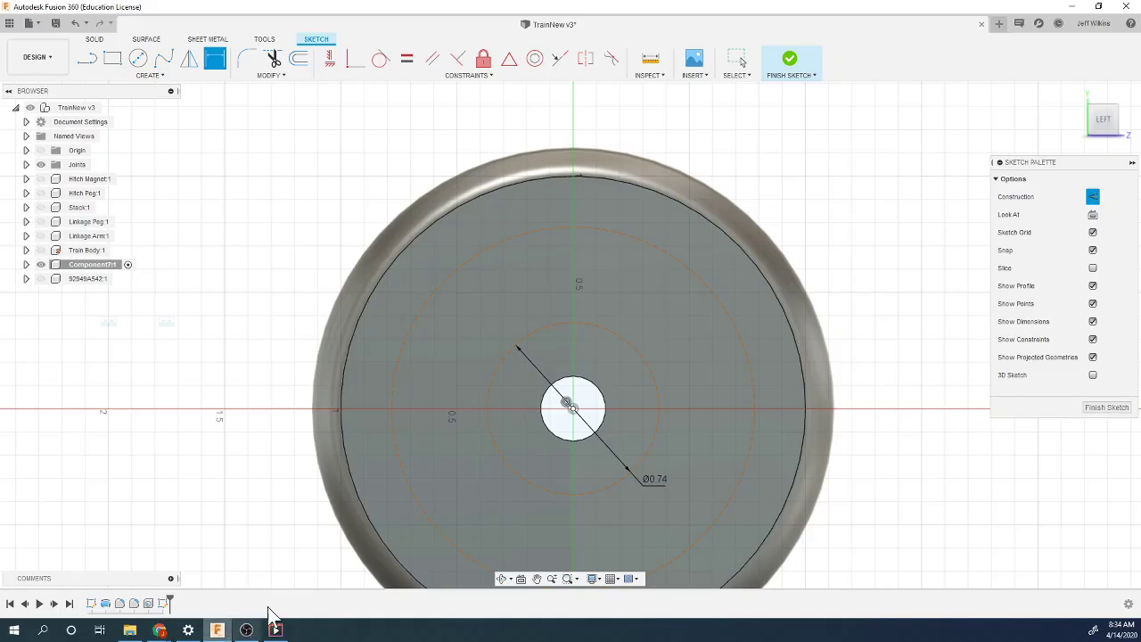
Step: Dimension the outer construction circle as .63*2, giving a 1.26 in diameter
{"action": "left_click", "coordinate": [444, 538]}
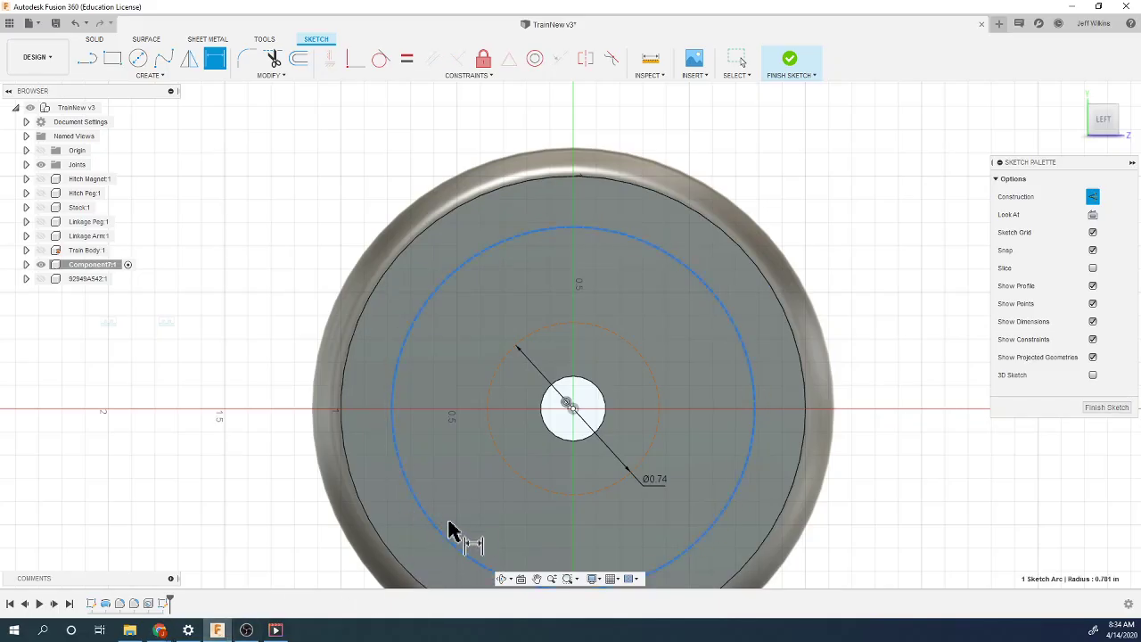
{"action": "left_click", "coordinate": [463, 519]}
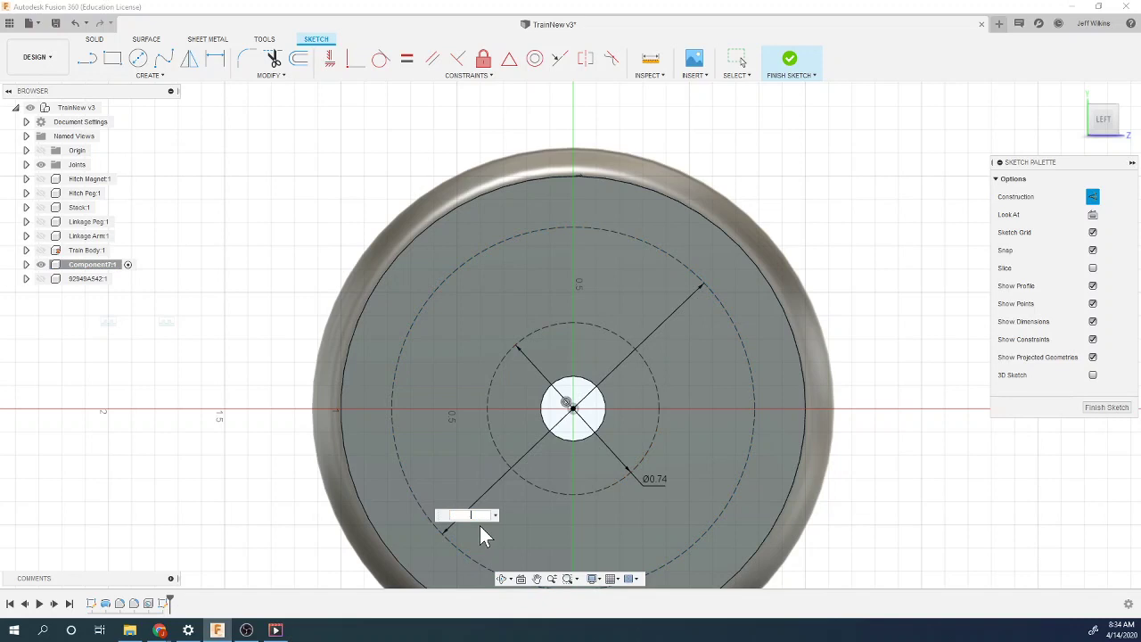
{"action": "type", "text": ".63*2"}
{"action": "key", "text": "Return"}
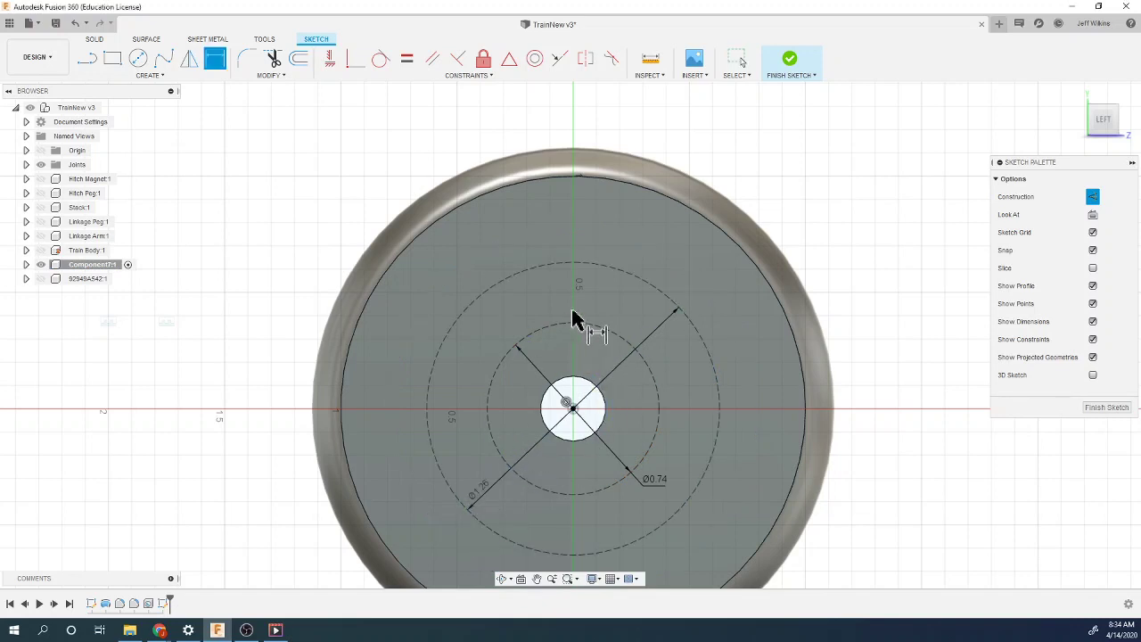
{"action": "scroll", "coordinate": [583, 268], "scroll_direction": "up", "scroll_amount": 3}
{"action": "scroll", "coordinate": [584, 361], "scroll_direction": "down", "scroll_amount": 2}
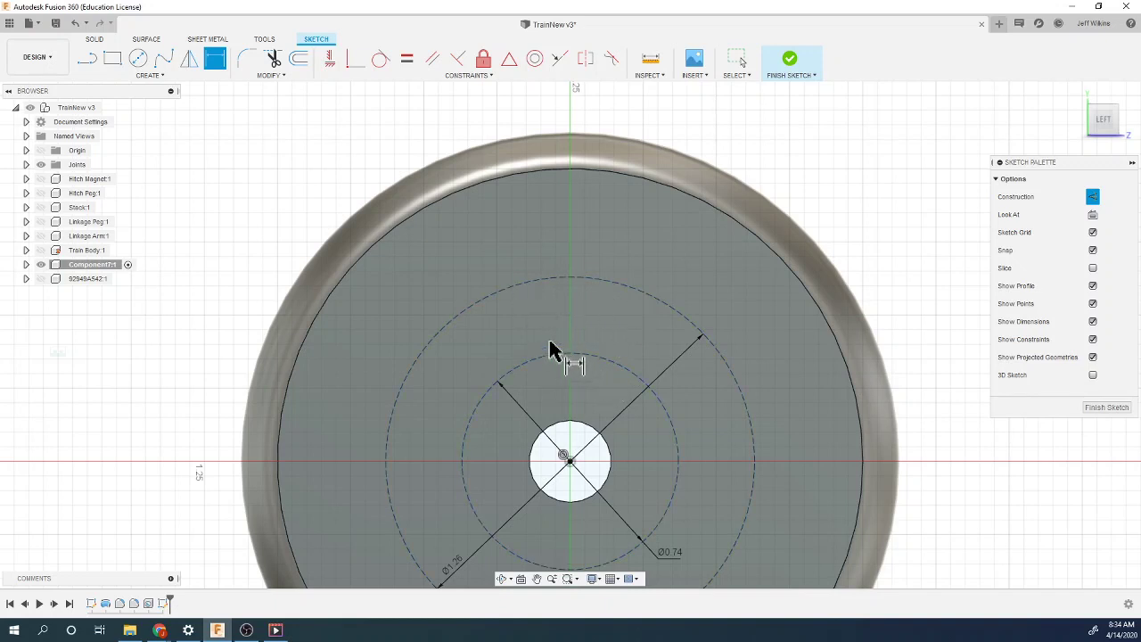
Step: Draw three construction lines from the hub centre: left, right, and straight up
{"action": "left_click", "coordinate": [86, 58]}
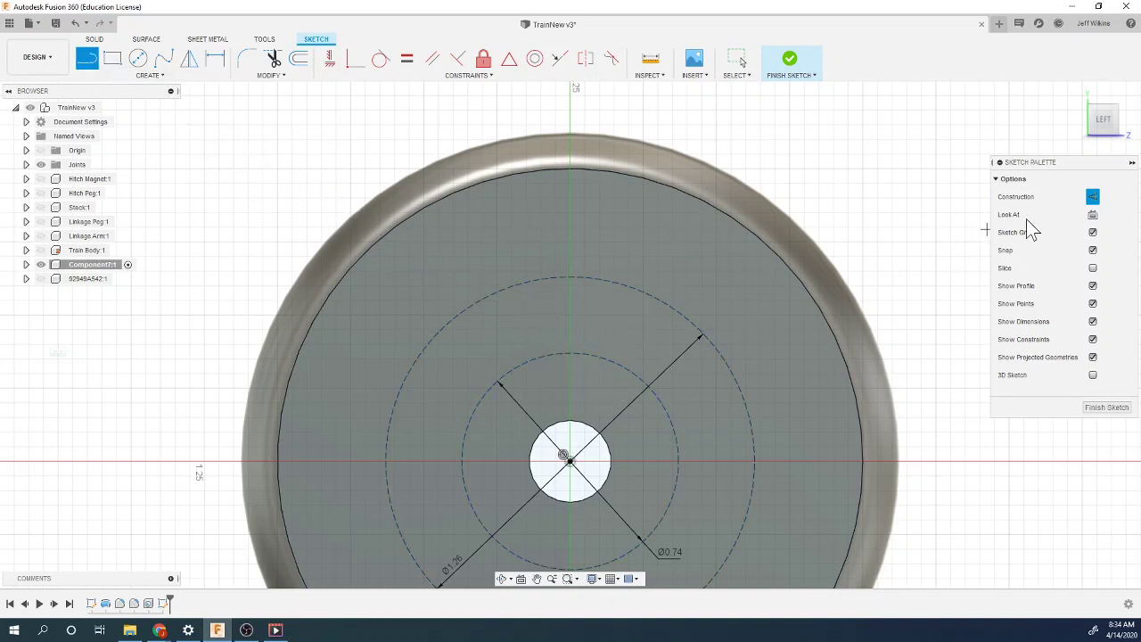
{"action": "left_click", "coordinate": [571, 459]}
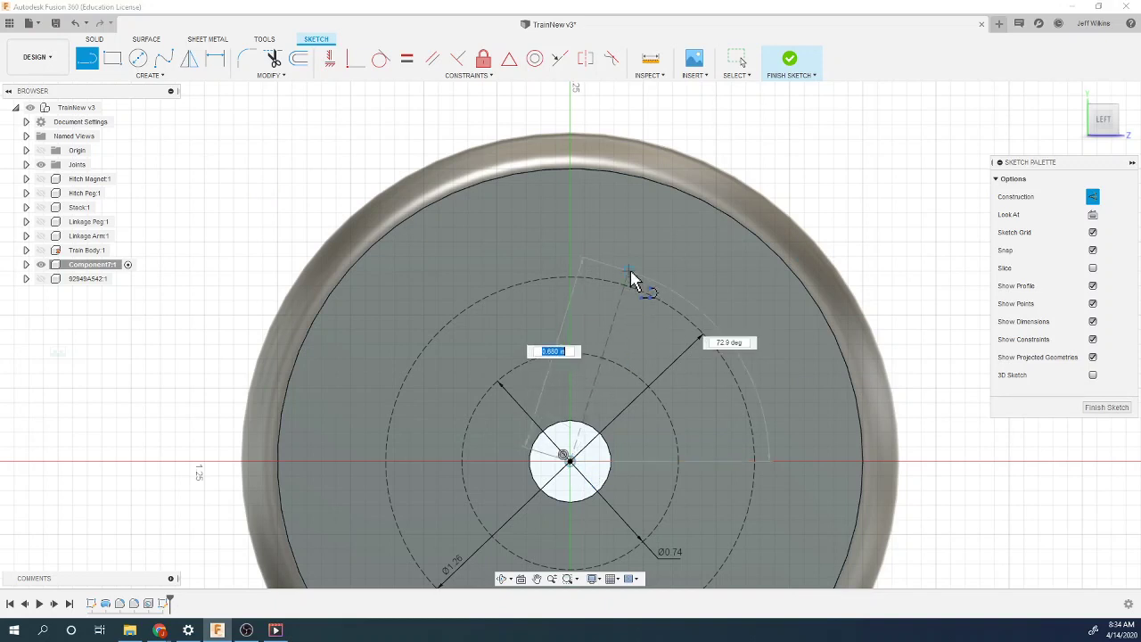
{"action": "left_click", "coordinate": [634, 289]}
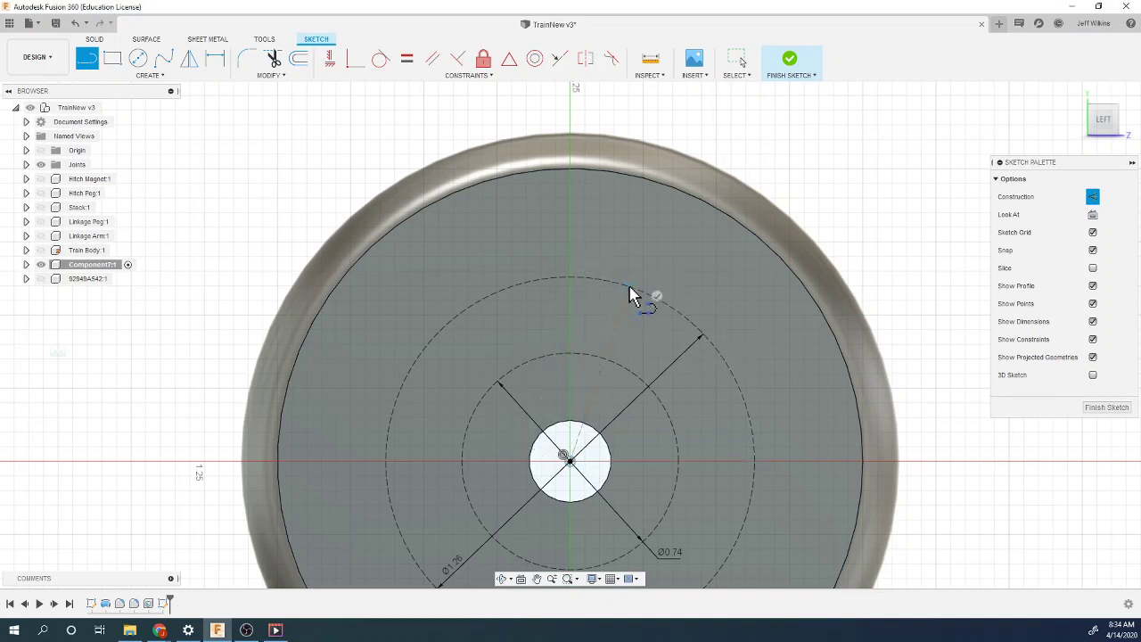
{"action": "left_click", "coordinate": [571, 459]}
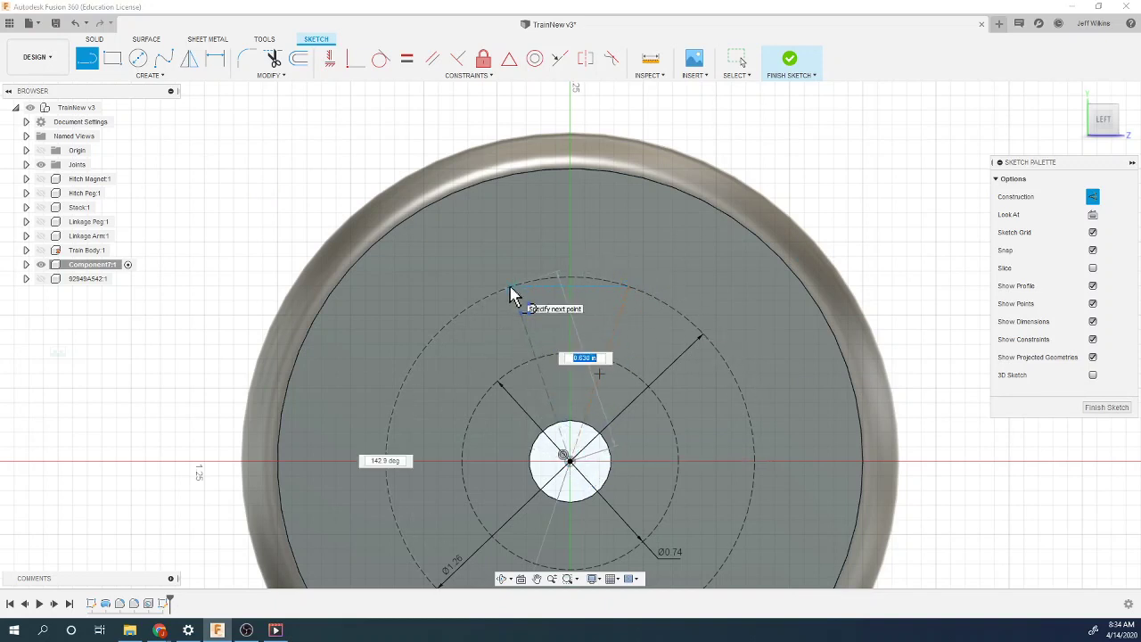
{"action": "left_click", "coordinate": [511, 287]}
{"action": "left_click", "coordinate": [571, 458]}
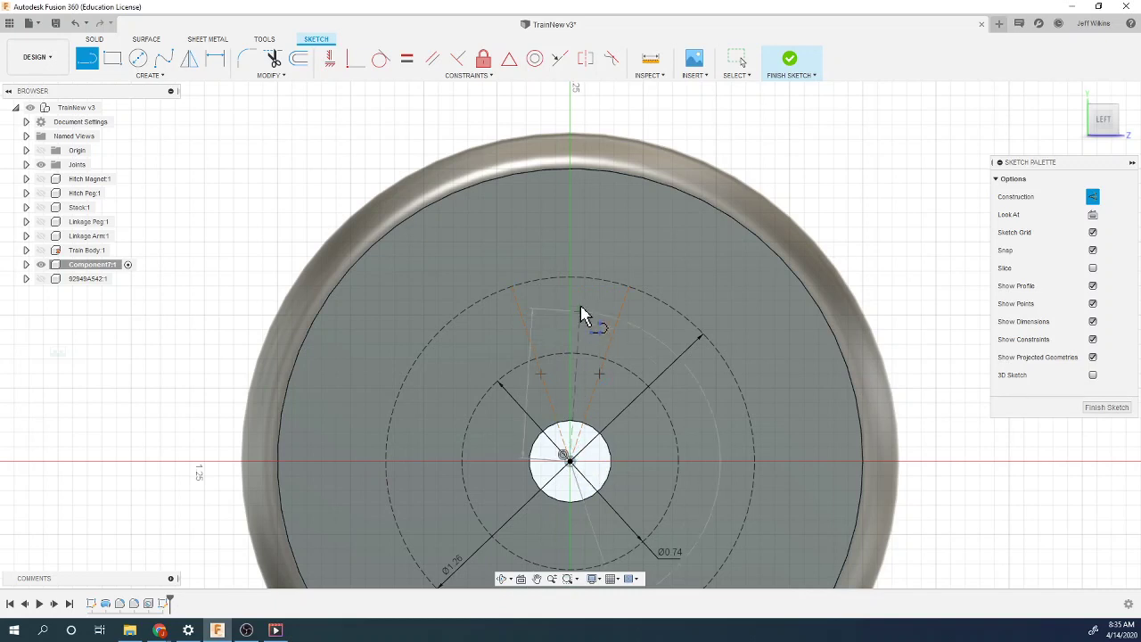
{"action": "left_click", "coordinate": [571, 279]}
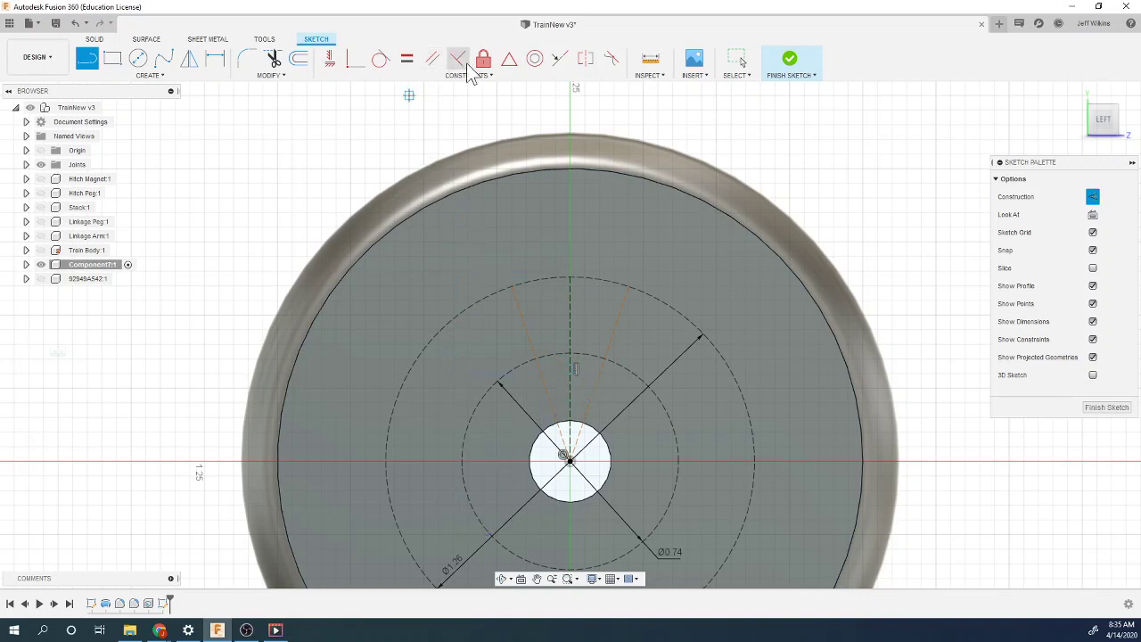
Step: Make the left and right lines symmetric about the vertical line, then spread them apart
{"action": "left_click", "coordinate": [588, 61]}
{"action": "left_click", "coordinate": [533, 354]}
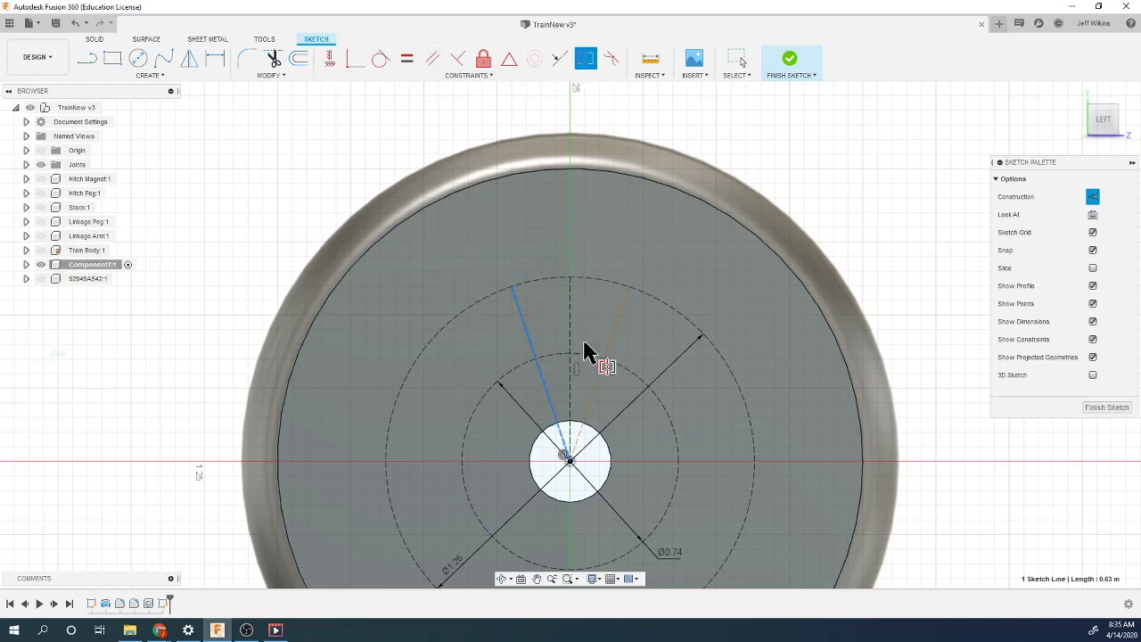
{"action": "left_click", "coordinate": [608, 354]}
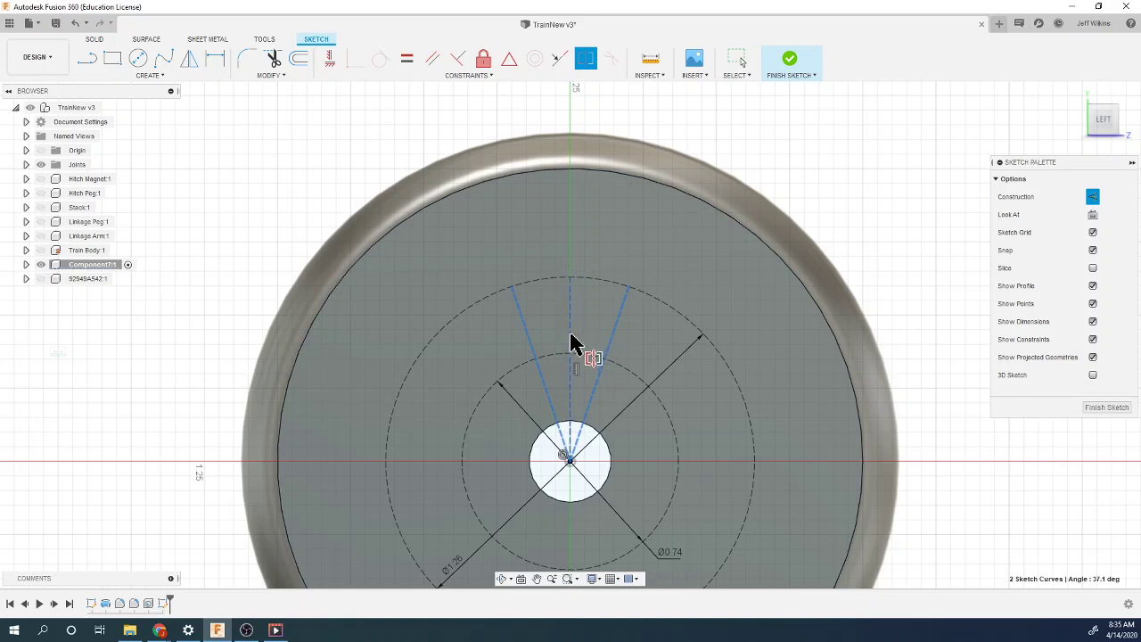
{"action": "left_click", "coordinate": [573, 344]}
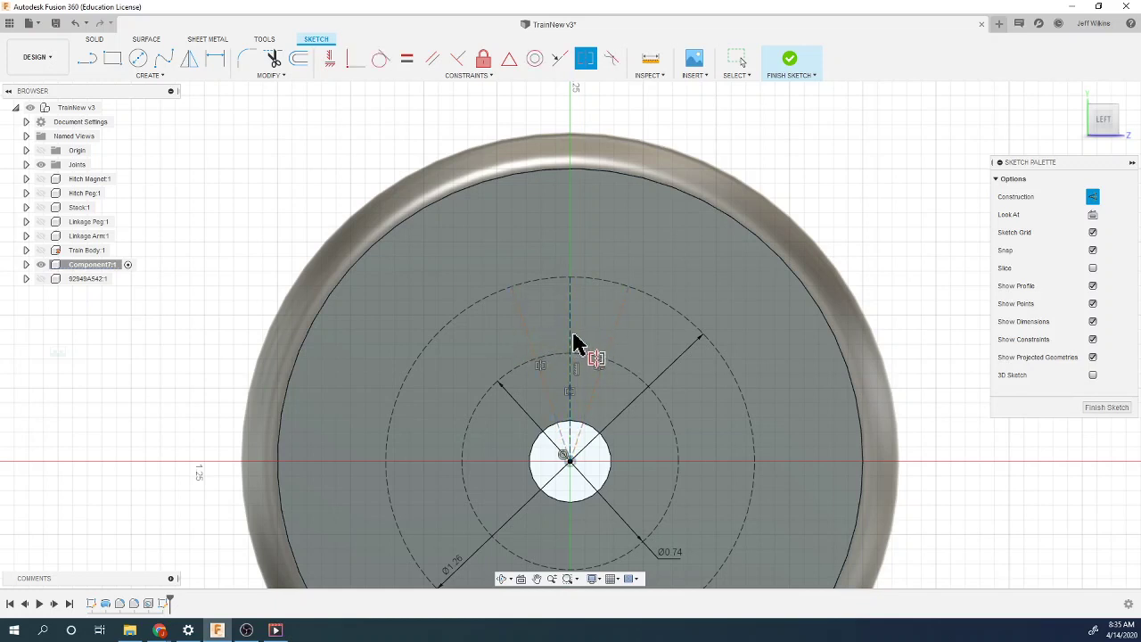
{"action": "key", "text": "Escape"}
{"action": "left_click", "coordinate": [615, 283]}
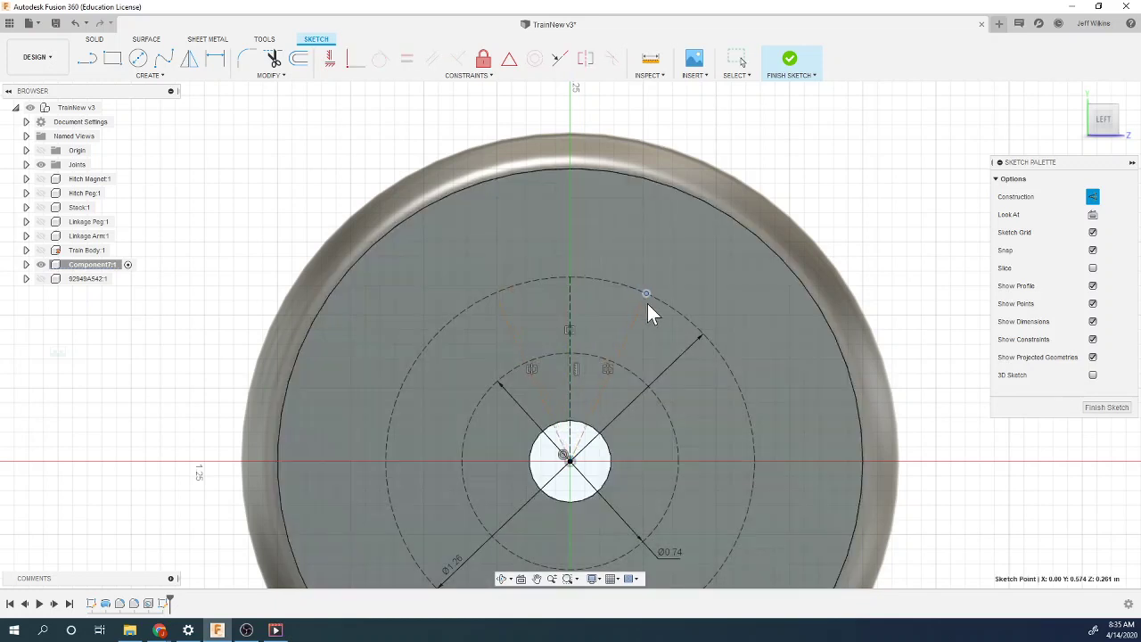
{"action": "left_click_drag", "start_coordinate": [619, 292], "coordinate": [623, 292]}
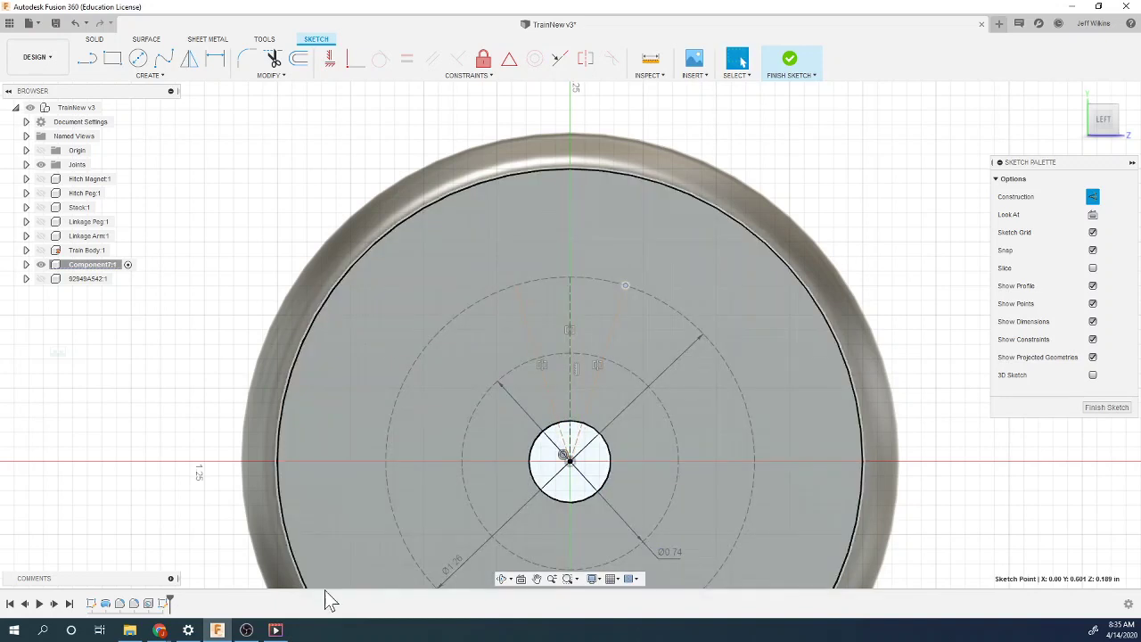
{"action": "mouse_move", "coordinate": [158, 630]}
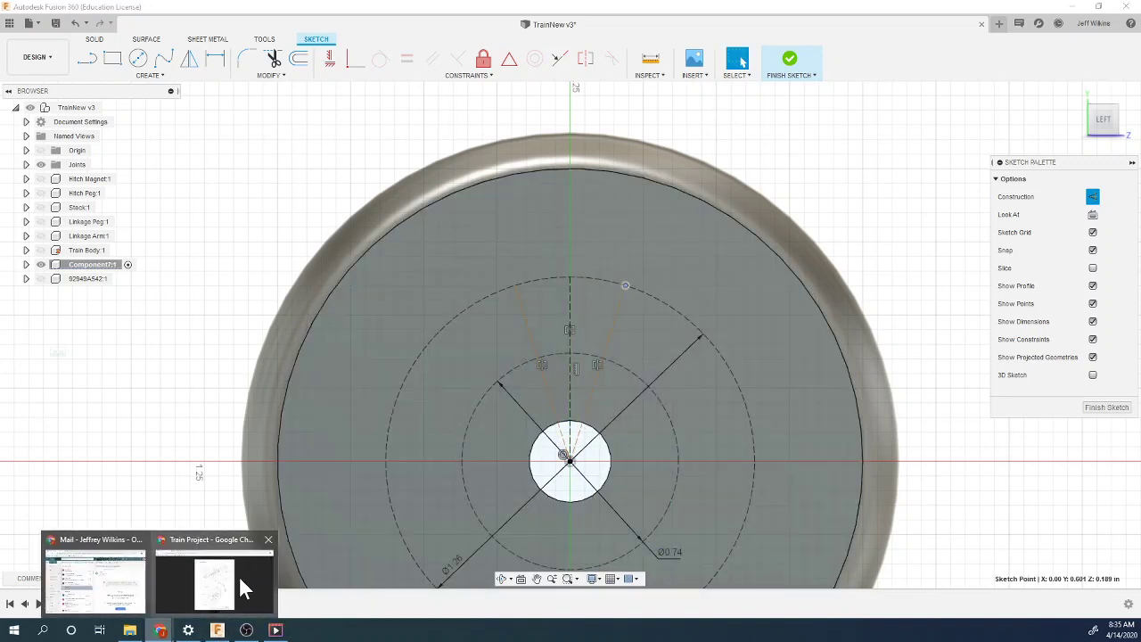
{"action": "left_click", "coordinate": [237, 575]}
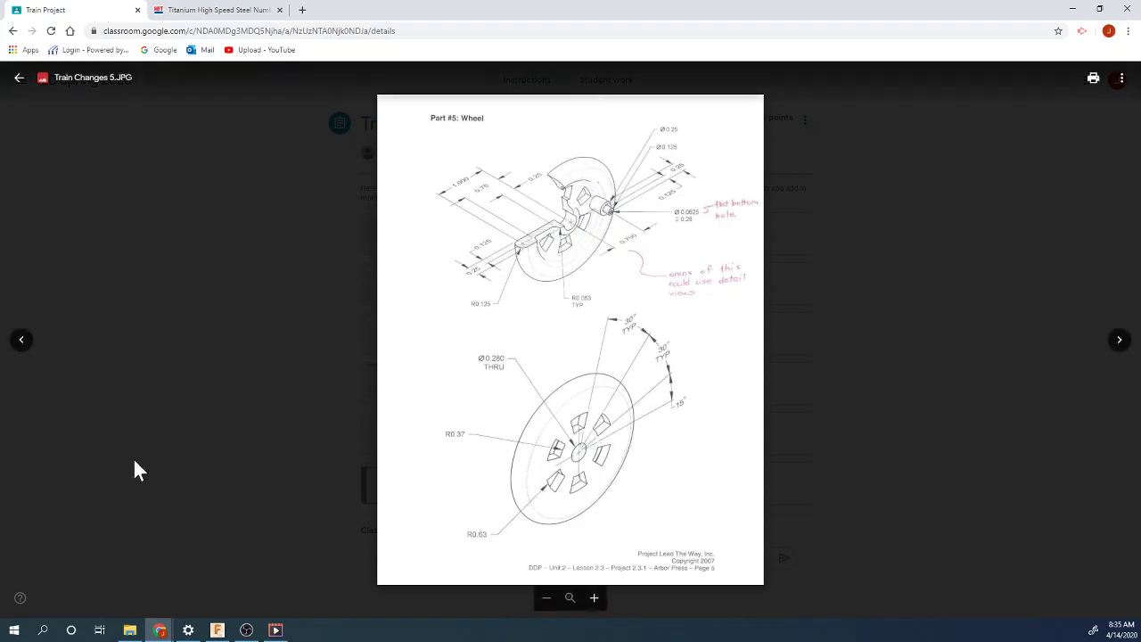
{"action": "left_click", "coordinate": [217, 631]}
Step: Dimension the angle between the two radial construction lines to 30°
{"action": "key", "text": "d"}
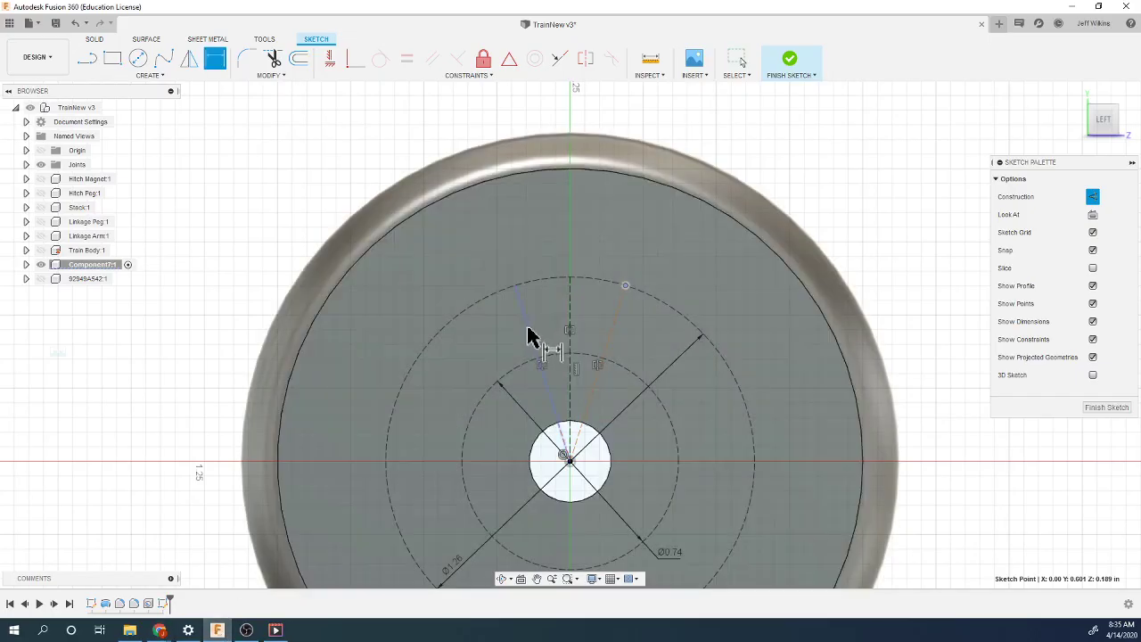
{"action": "left_click", "coordinate": [530, 331]}
{"action": "left_click", "coordinate": [609, 344]}
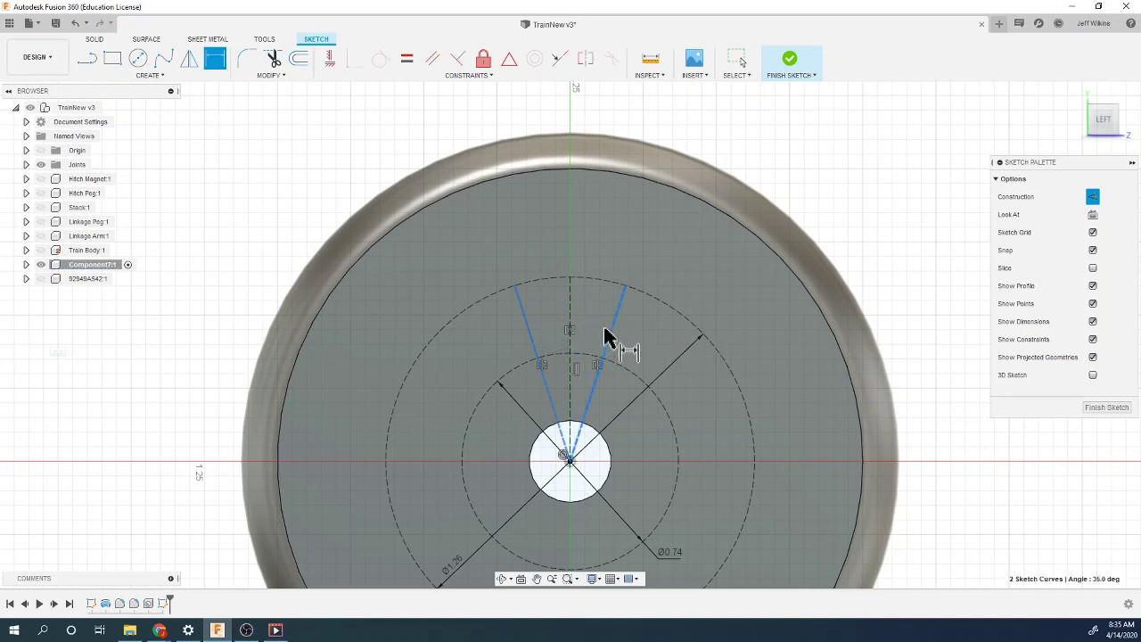
{"action": "left_click", "coordinate": [570, 236]}
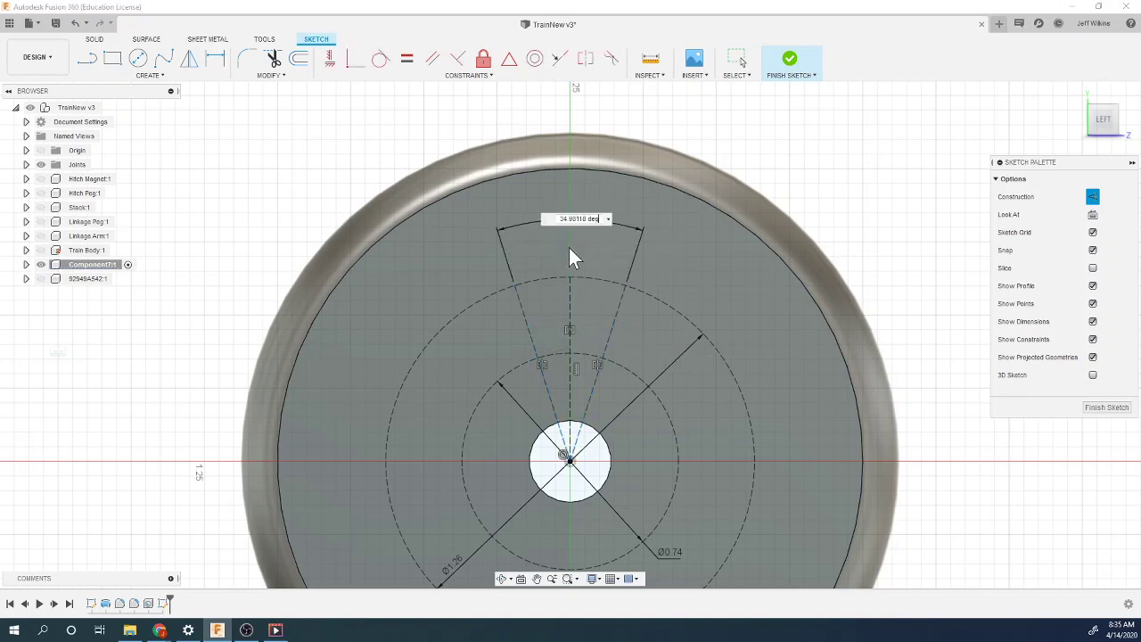
{"action": "type", "text": "30"}
{"action": "key", "text": "Return"}
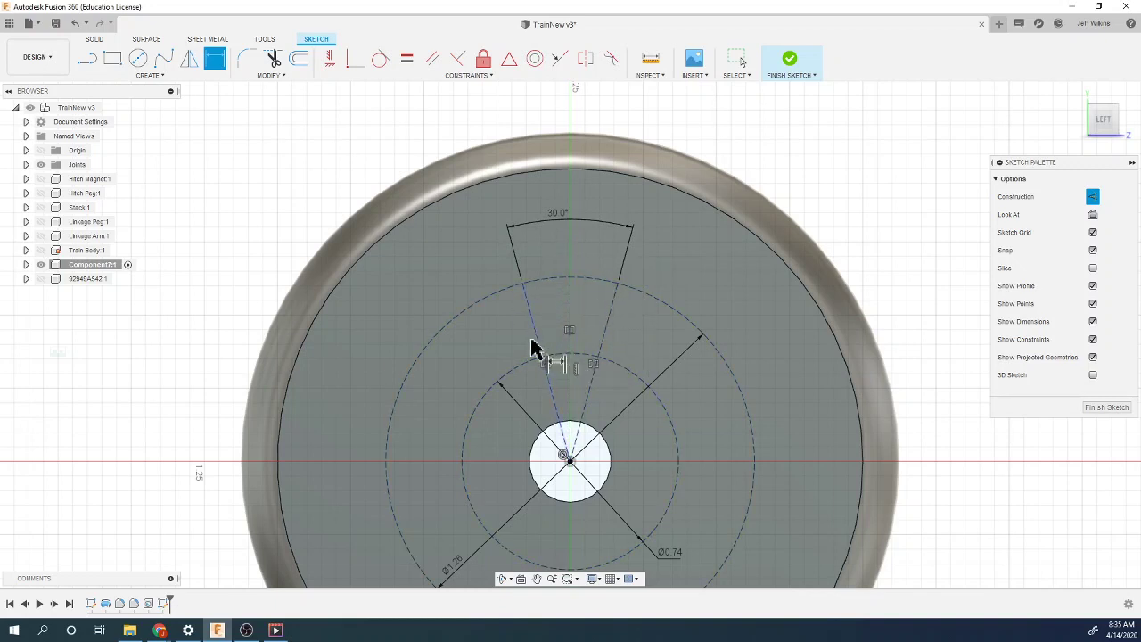
Step: Trace solid lines along both radials from the outer circle to the inner circle
{"action": "key", "text": "l"}
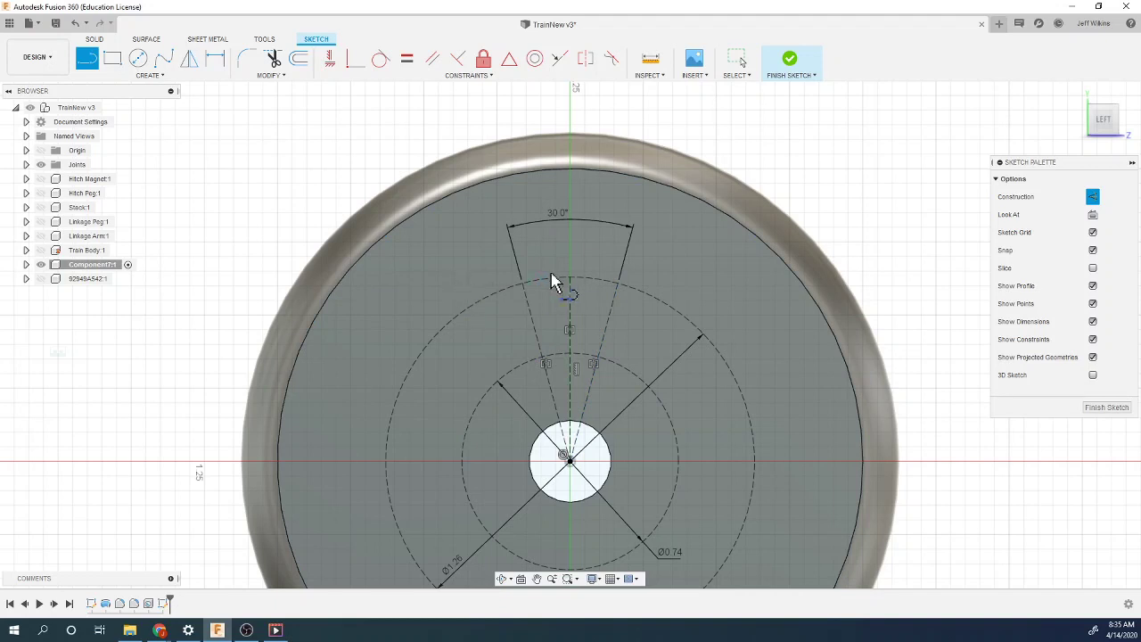
{"action": "key", "text": "x"}
{"action": "left_click", "coordinate": [523, 283]}
{"action": "double_click", "coordinate": [541, 356]}
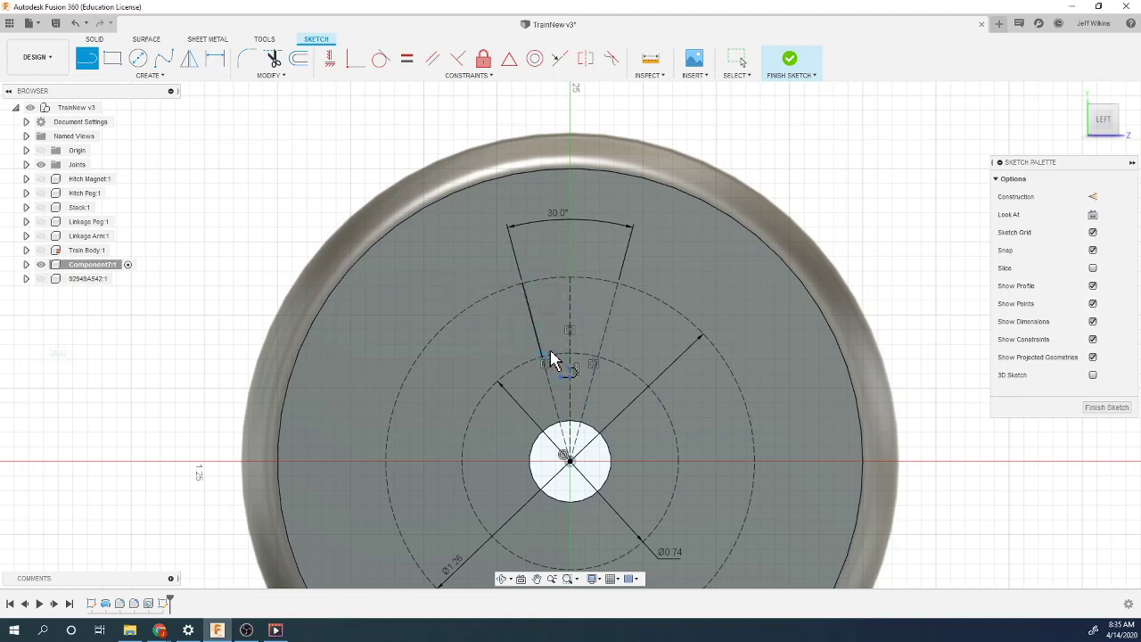
{"action": "left_click", "coordinate": [617, 284]}
{"action": "double_click", "coordinate": [597, 355]}
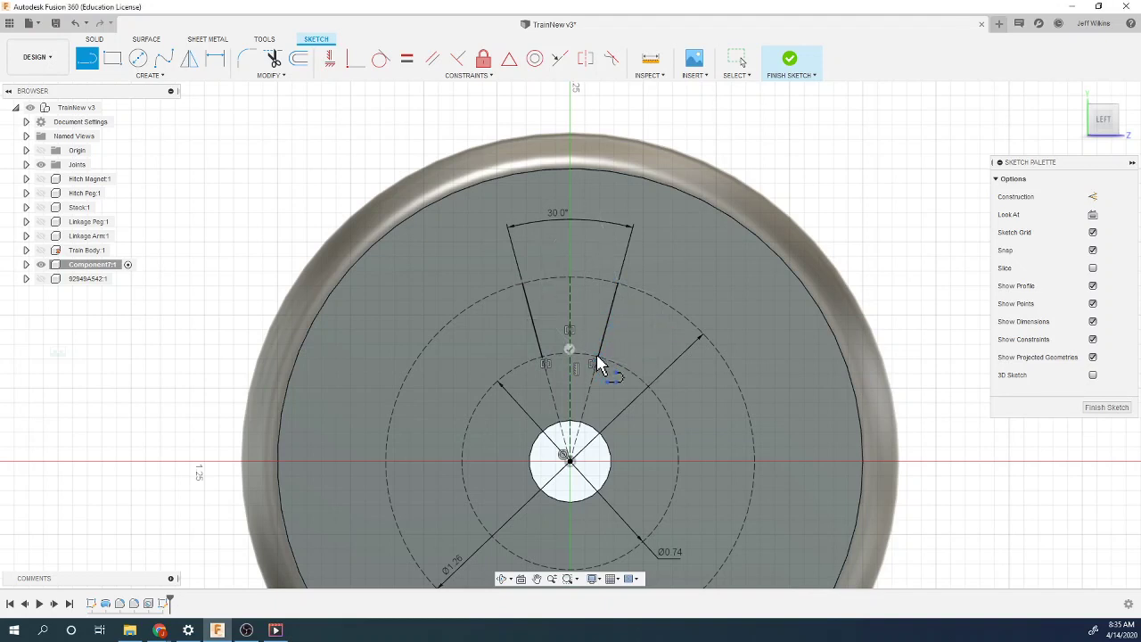
Step: Close the wedge with inner and outer center-point arcs about the hub, then finish the sketch
{"action": "left_click", "coordinate": [145, 74]}
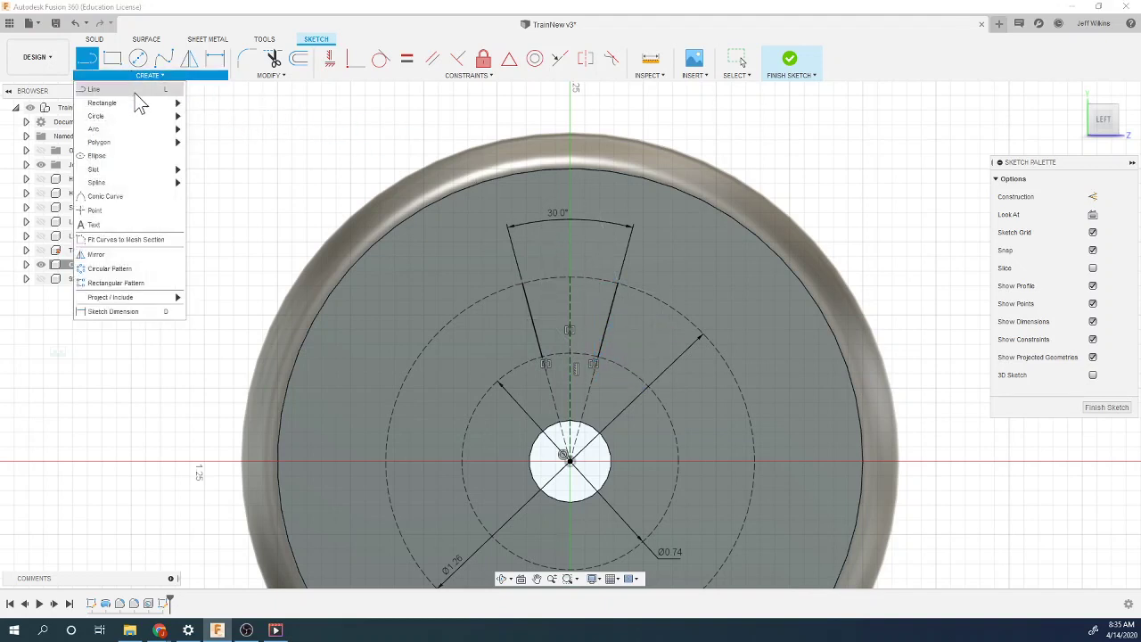
{"action": "mouse_move", "coordinate": [137, 127]}
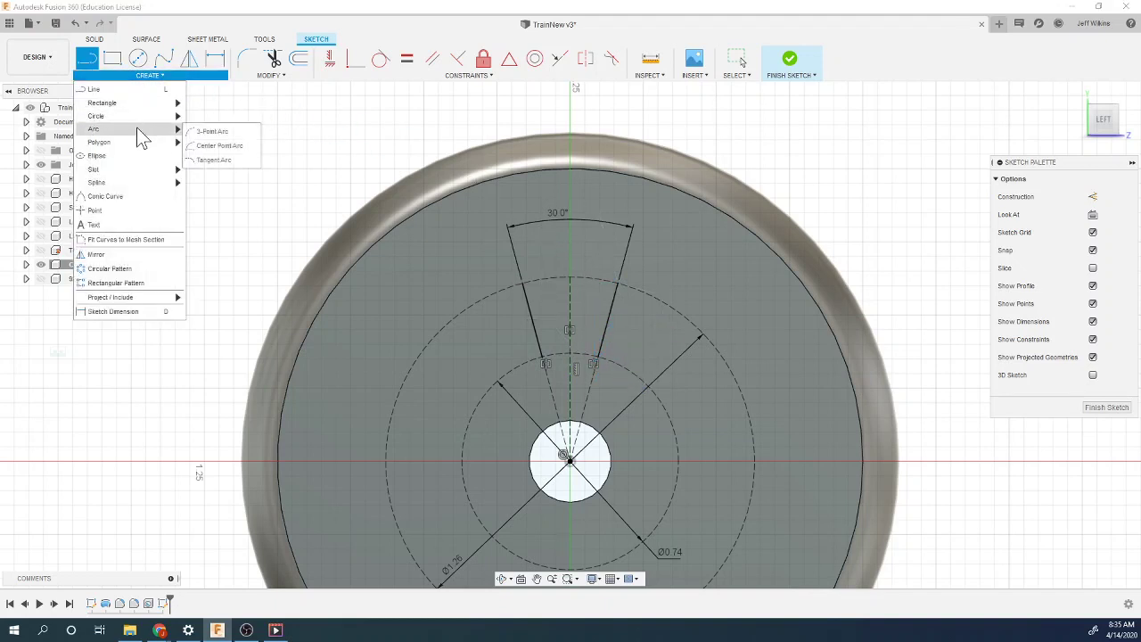
{"action": "left_click", "coordinate": [213, 147]}
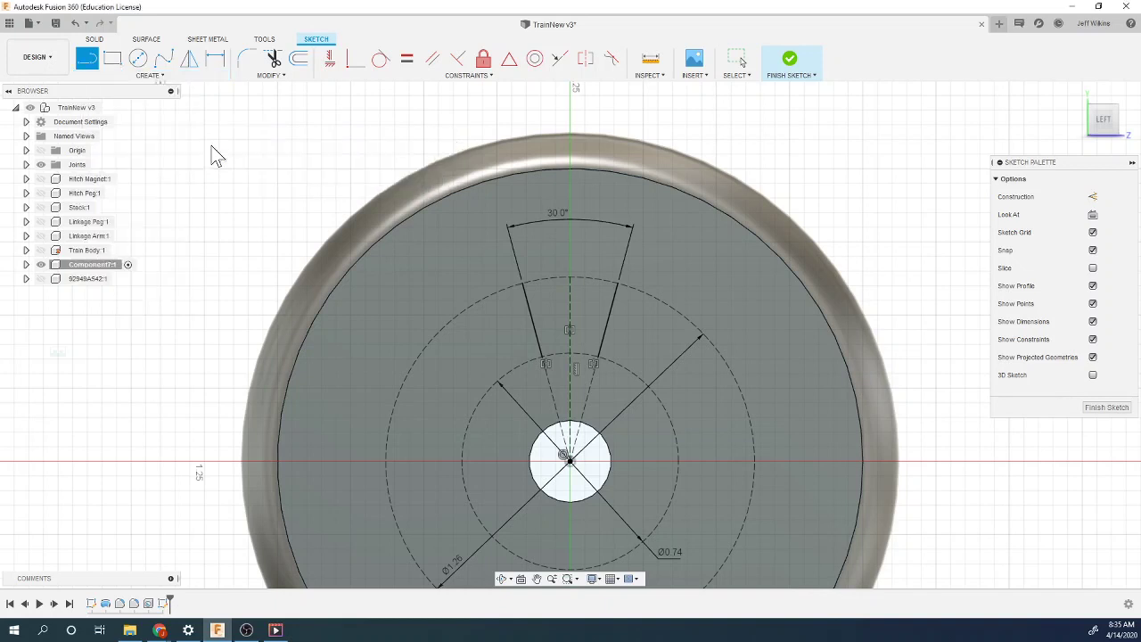
{"action": "left_click", "coordinate": [569, 458]}
{"action": "left_click", "coordinate": [545, 364]}
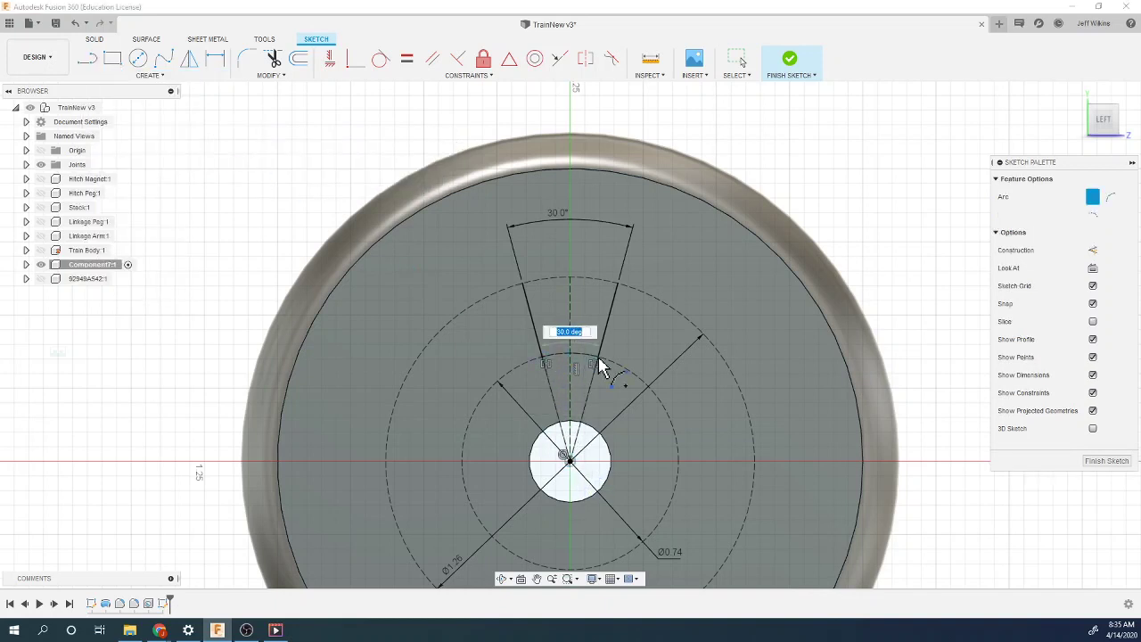
{"action": "left_click", "coordinate": [603, 369]}
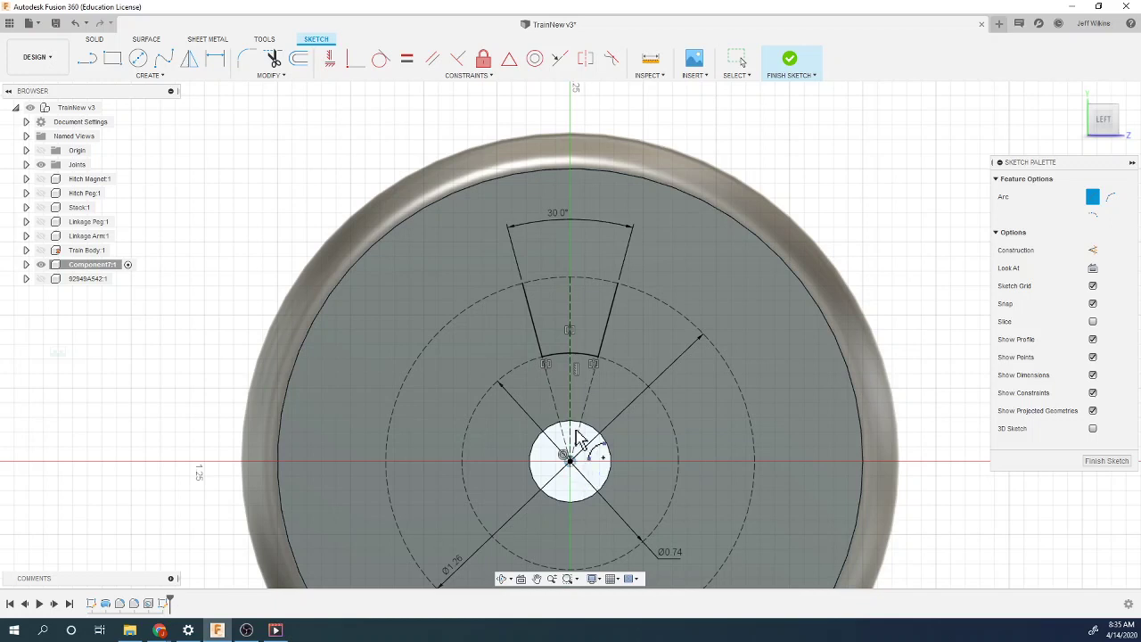
{"action": "left_click", "coordinate": [570, 457]}
{"action": "left_click", "coordinate": [525, 287]}
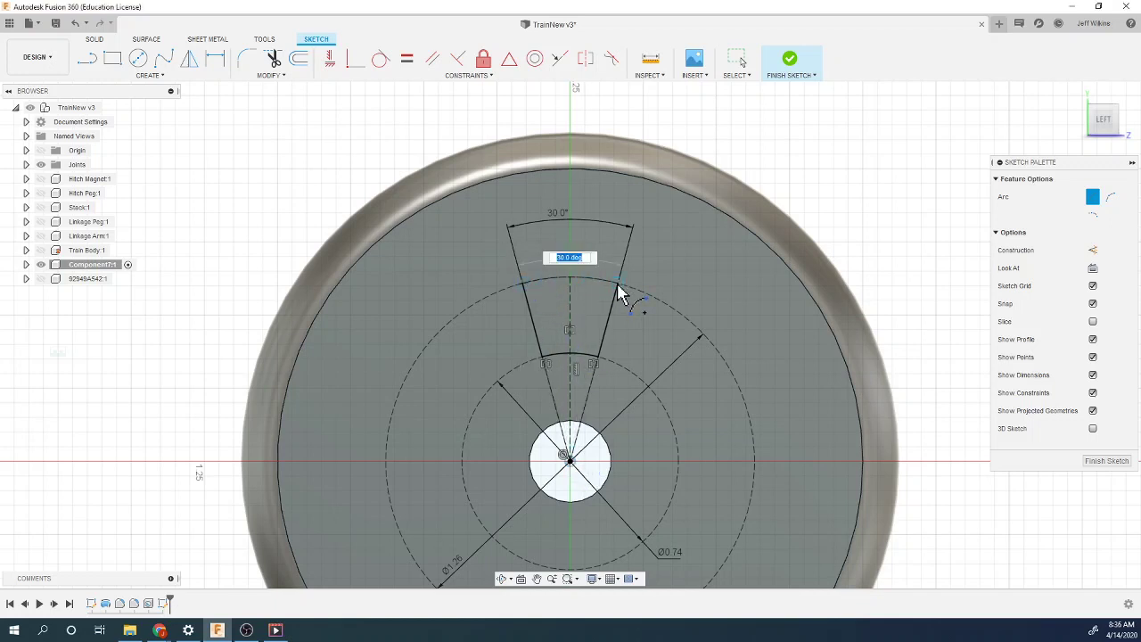
{"action": "left_click", "coordinate": [618, 285]}
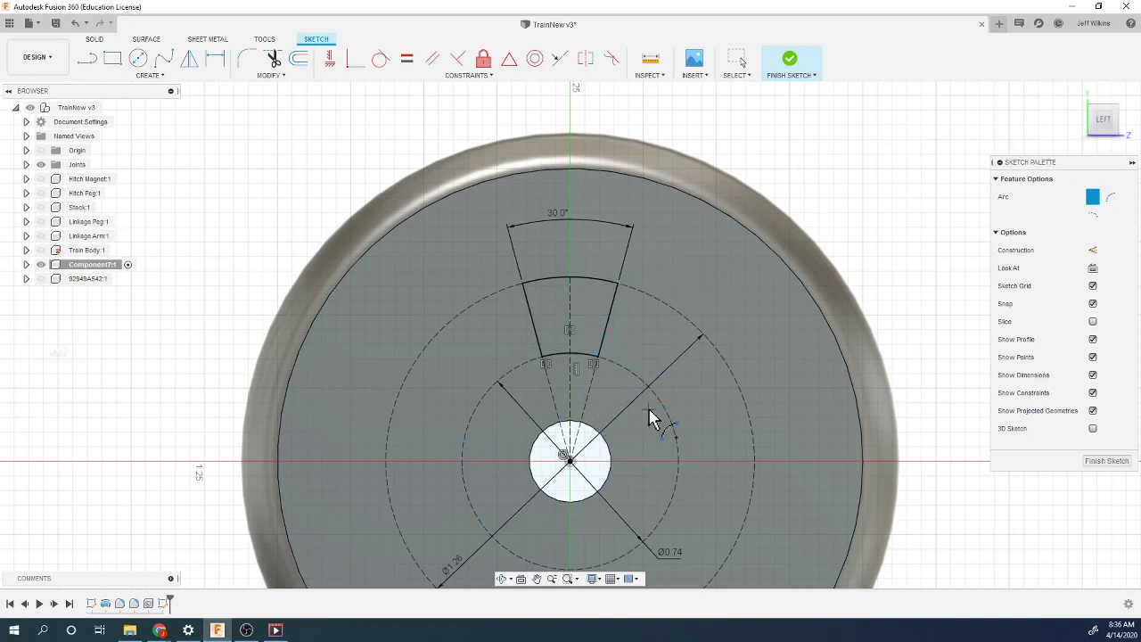
{"action": "left_click", "coordinate": [790, 59]}
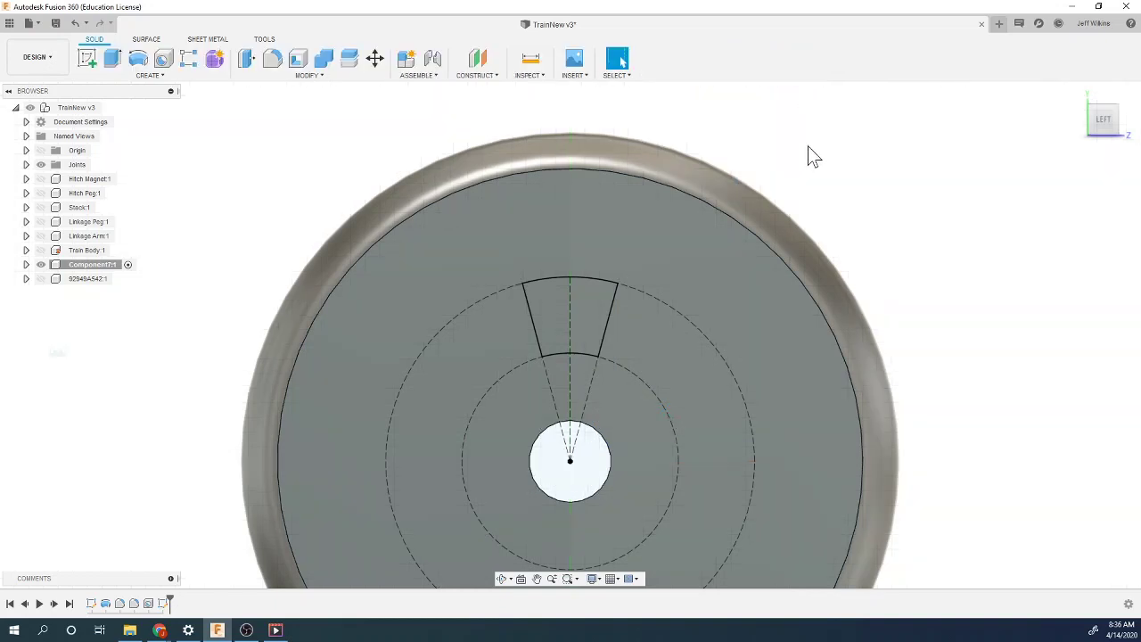
Step: Extrude-cut the 30° wedge profile 0.125 in deep into the wheel's recessed face
{"action": "left_click", "coordinate": [113, 60]}
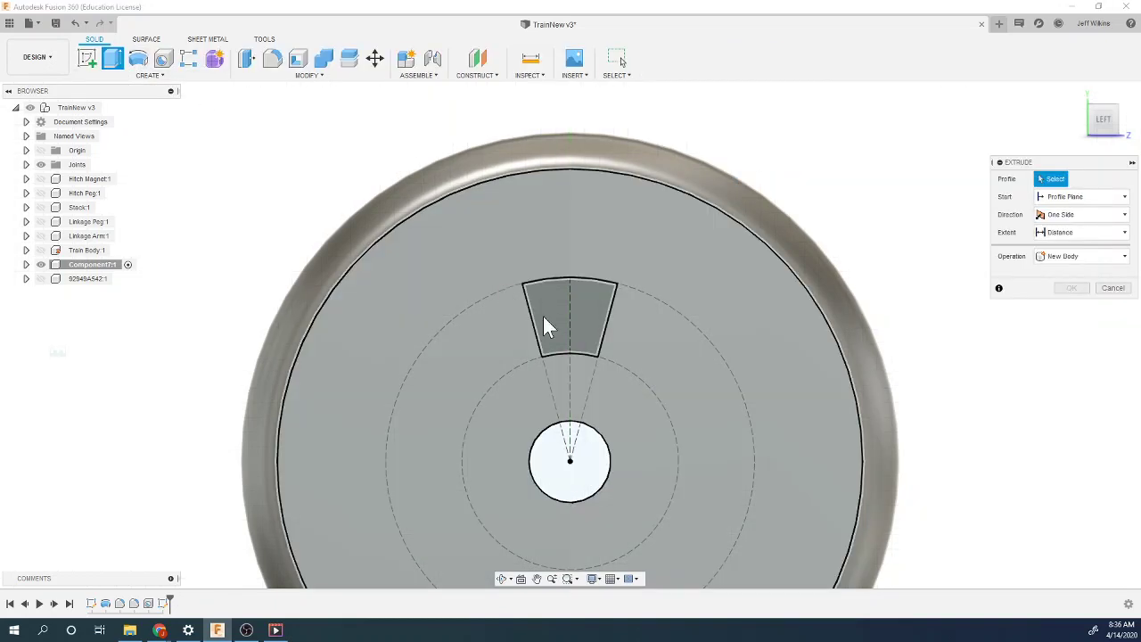
{"action": "left_click", "coordinate": [569, 330]}
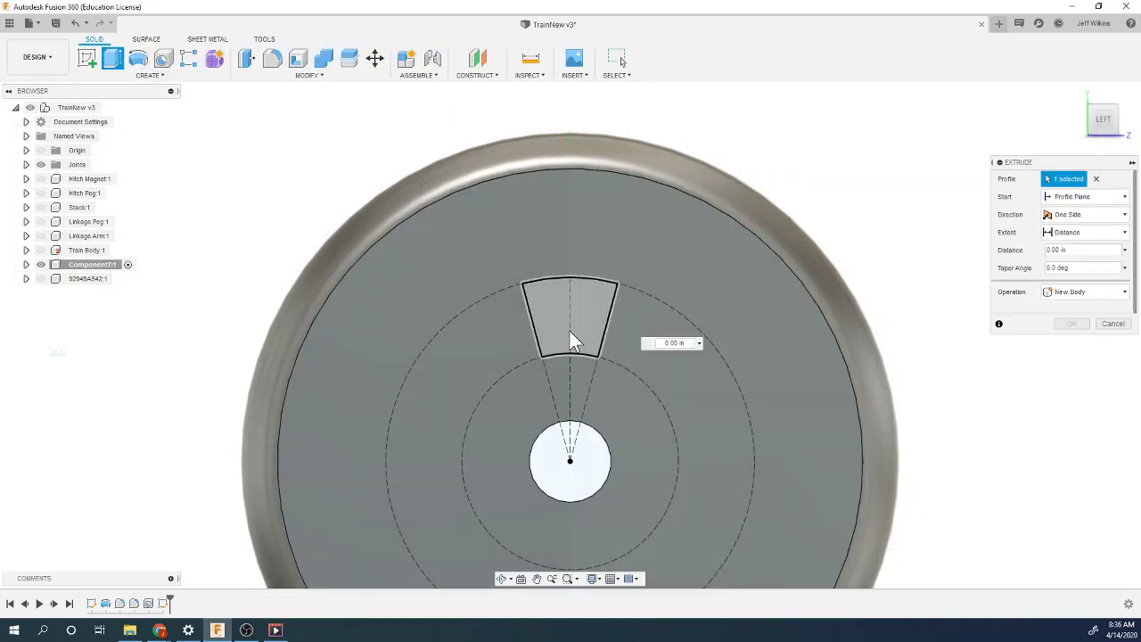
{"action": "left_click", "coordinate": [1077, 100]}
{"action": "left_click_drag", "start_coordinate": [547, 253], "coordinate": [599, 285]}
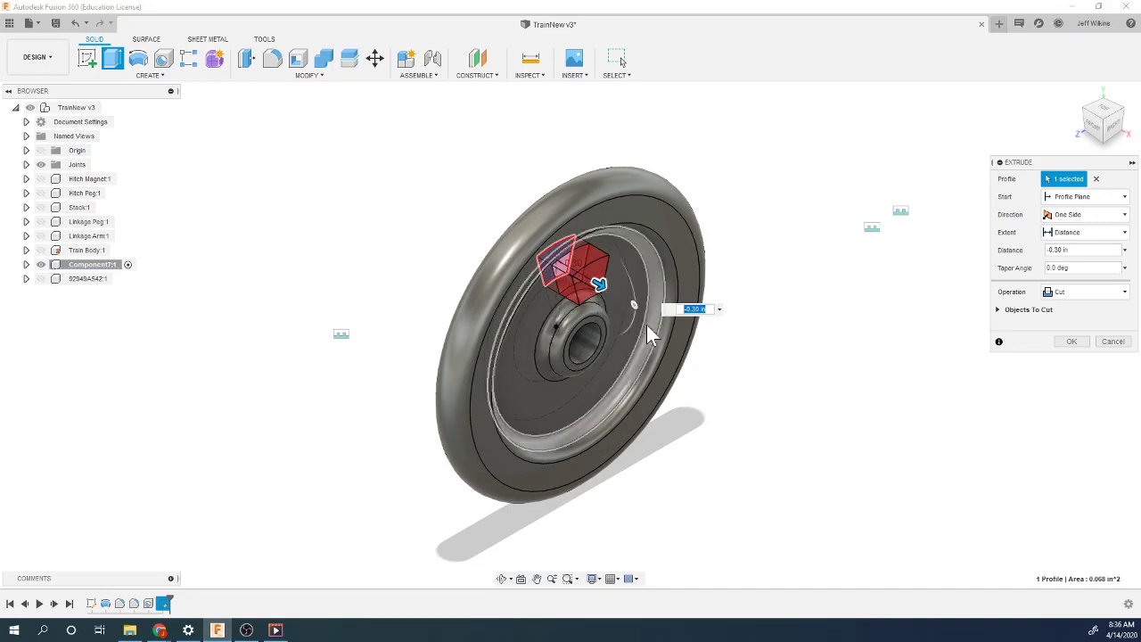
{"action": "type", "text": "5"}
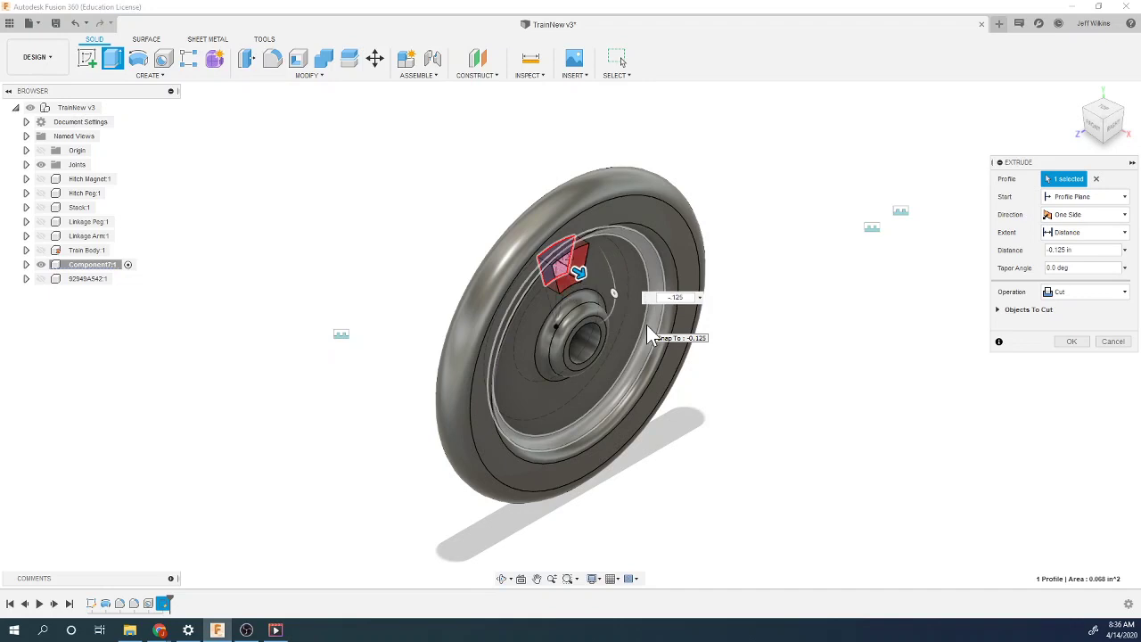
{"action": "key", "text": "Return"}
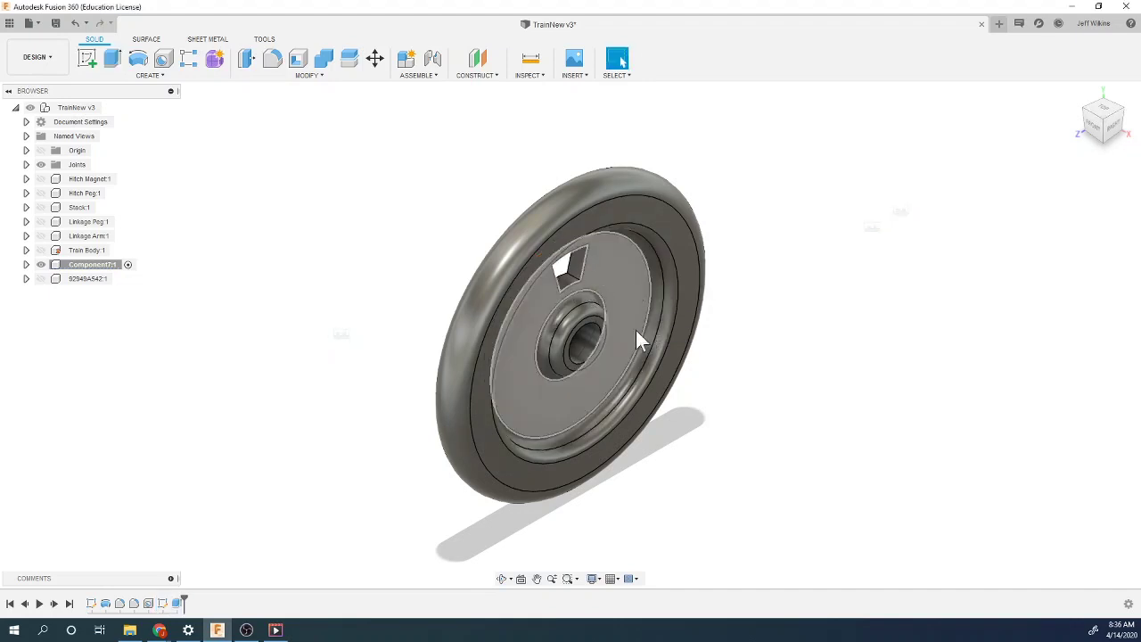
Step: Start a feature-type circular pattern with the spoke cutout extrusion selected
{"action": "left_click", "coordinate": [187, 73]}
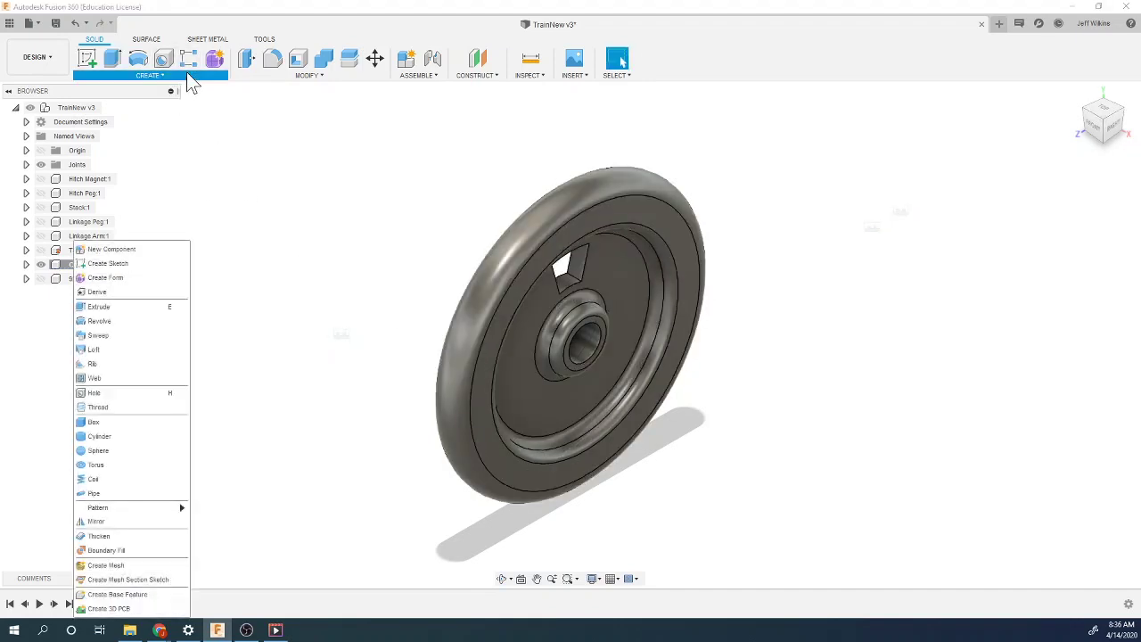
{"action": "mouse_move", "coordinate": [141, 510]}
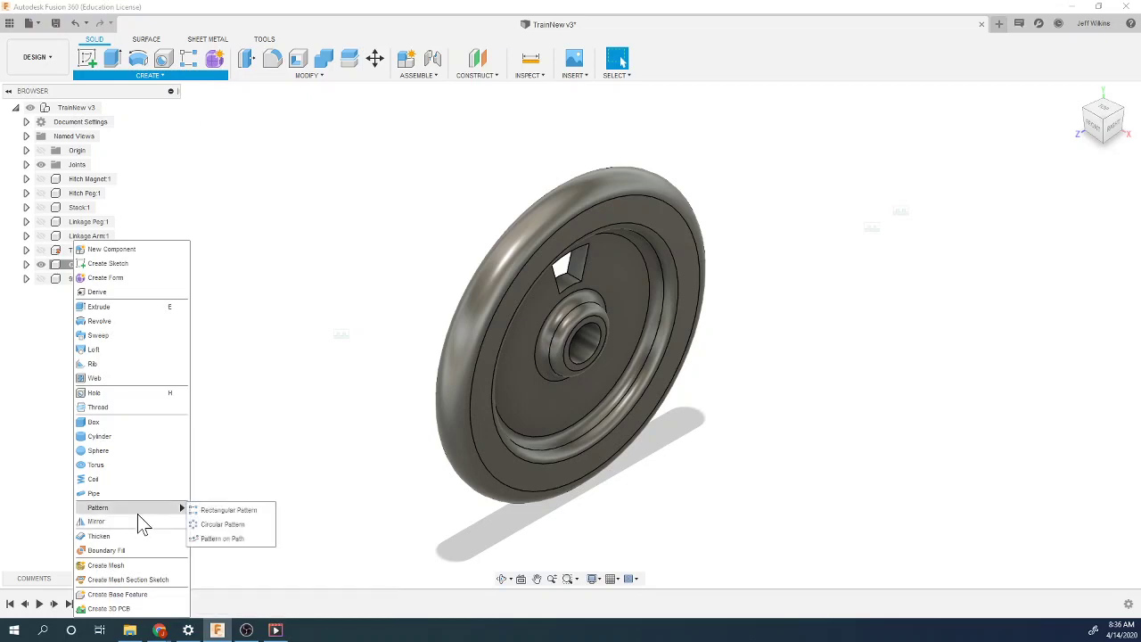
{"action": "left_click", "coordinate": [230, 523]}
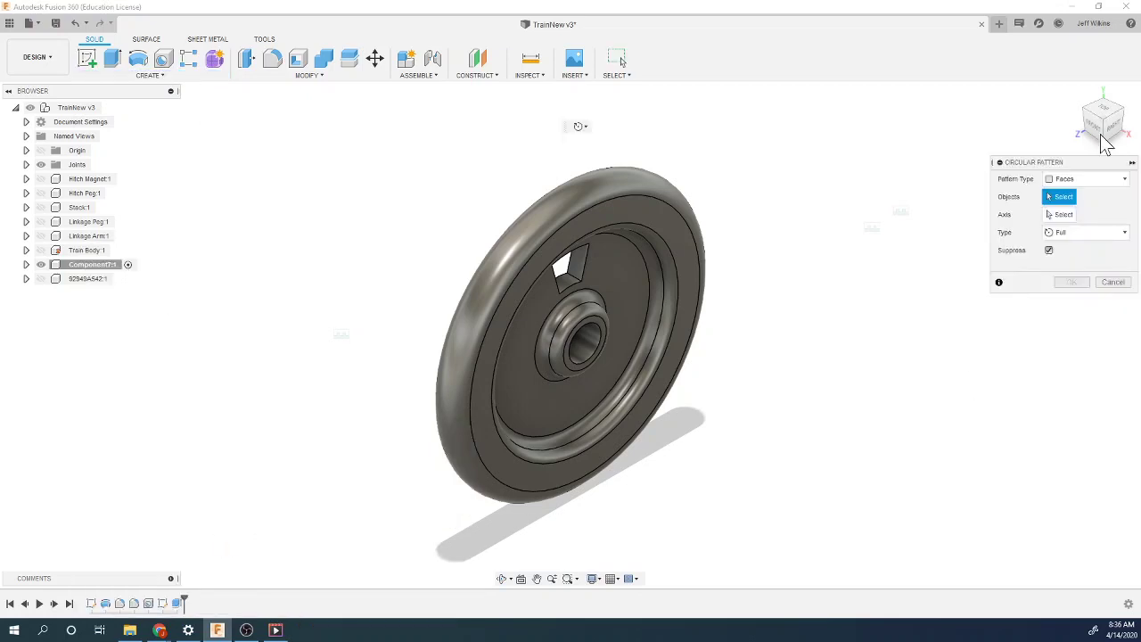
{"action": "left_click", "coordinate": [1088, 181]}
{"action": "left_click", "coordinate": [1065, 221]}
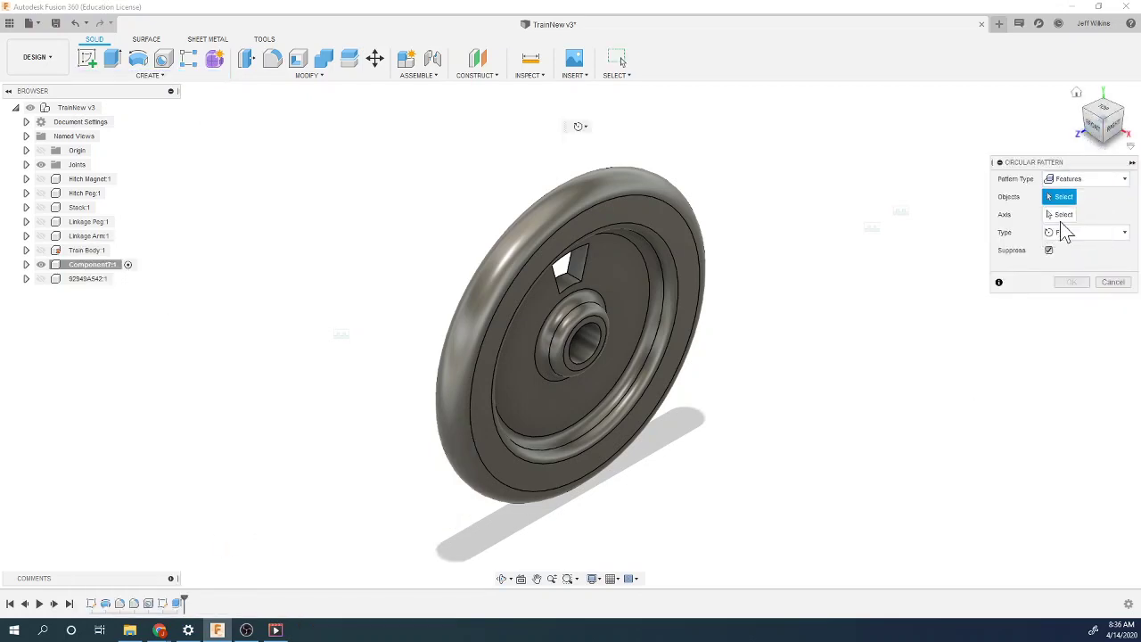
{"action": "left_click", "coordinate": [177, 603]}
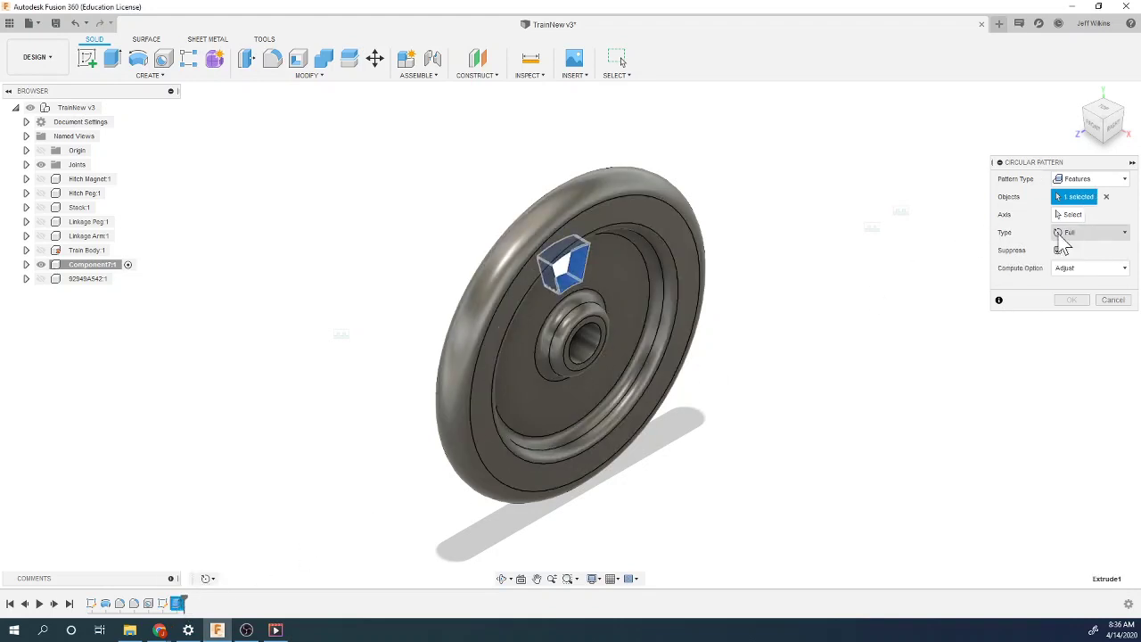
Step: Pattern the cutout six times around the hub's circular edge and view the wheel obliquely
{"action": "left_click", "coordinate": [1070, 214]}
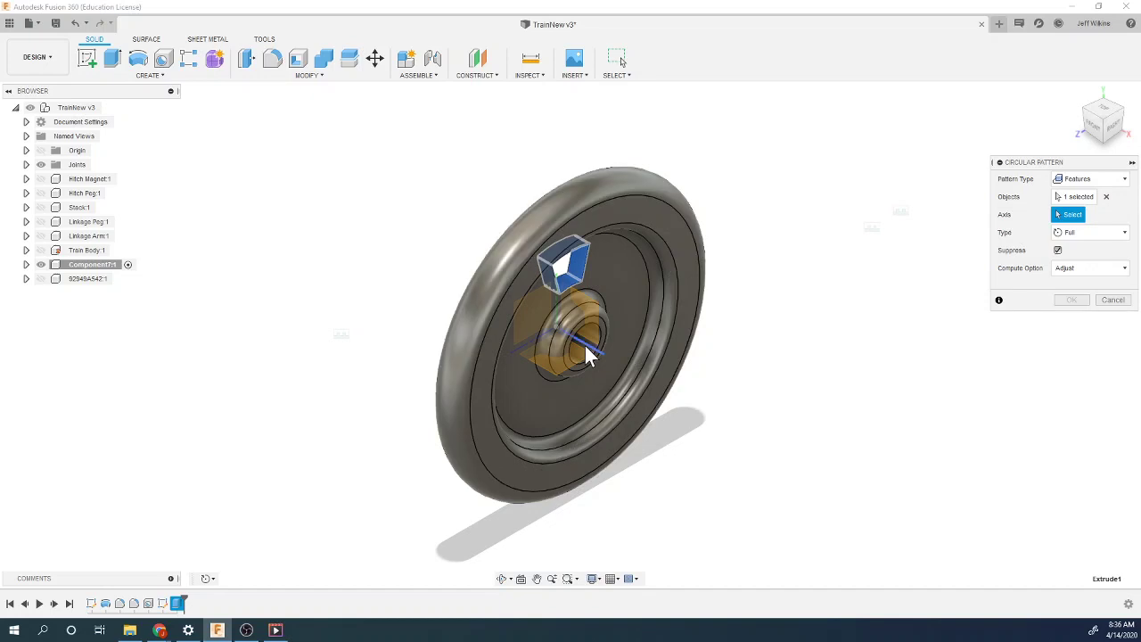
{"action": "left_click", "coordinate": [615, 392]}
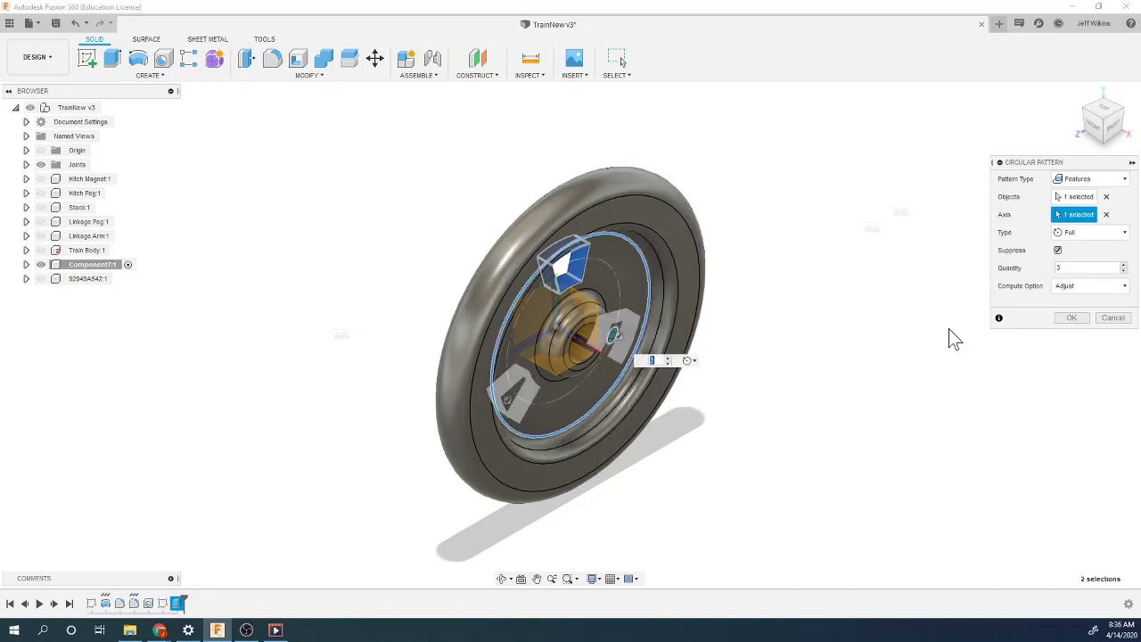
{"action": "left_click", "coordinate": [1056, 268]}
{"action": "left_click", "coordinate": [1071, 319]}
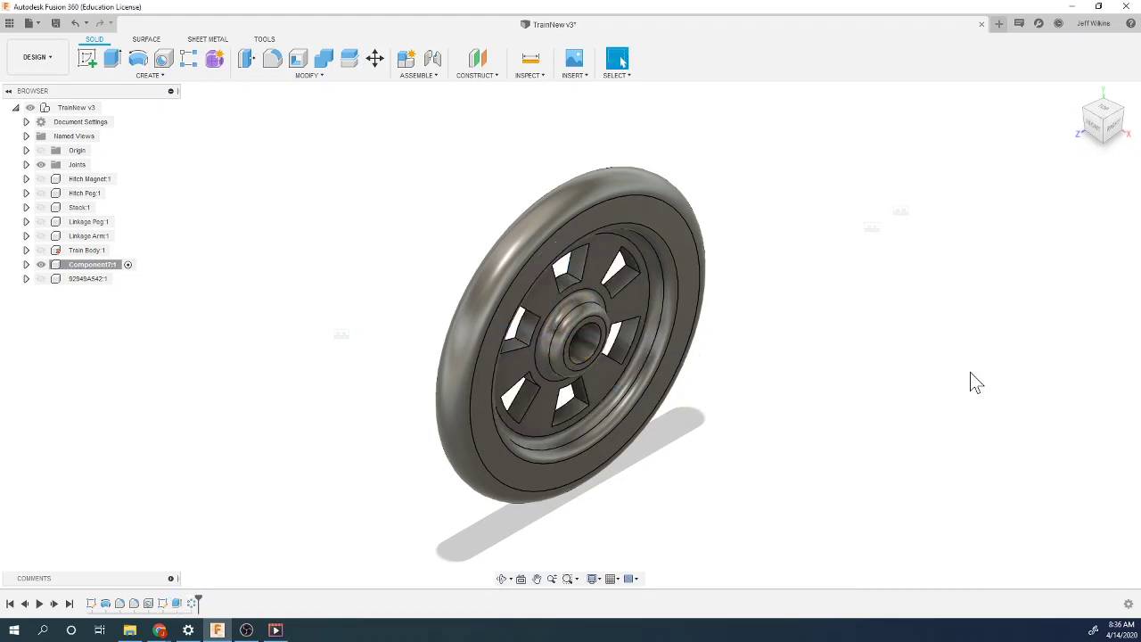
{"action": "left_click", "coordinate": [1108, 129]}
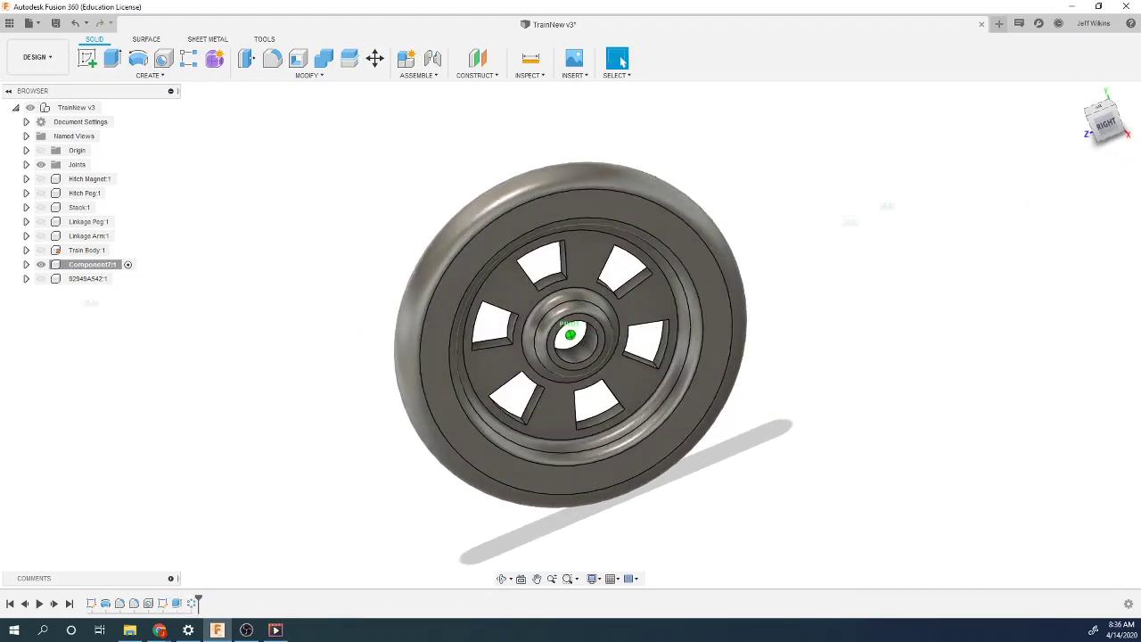
{"action": "left_click_drag", "start_coordinate": [1108, 129], "coordinate": [1025, 125]}
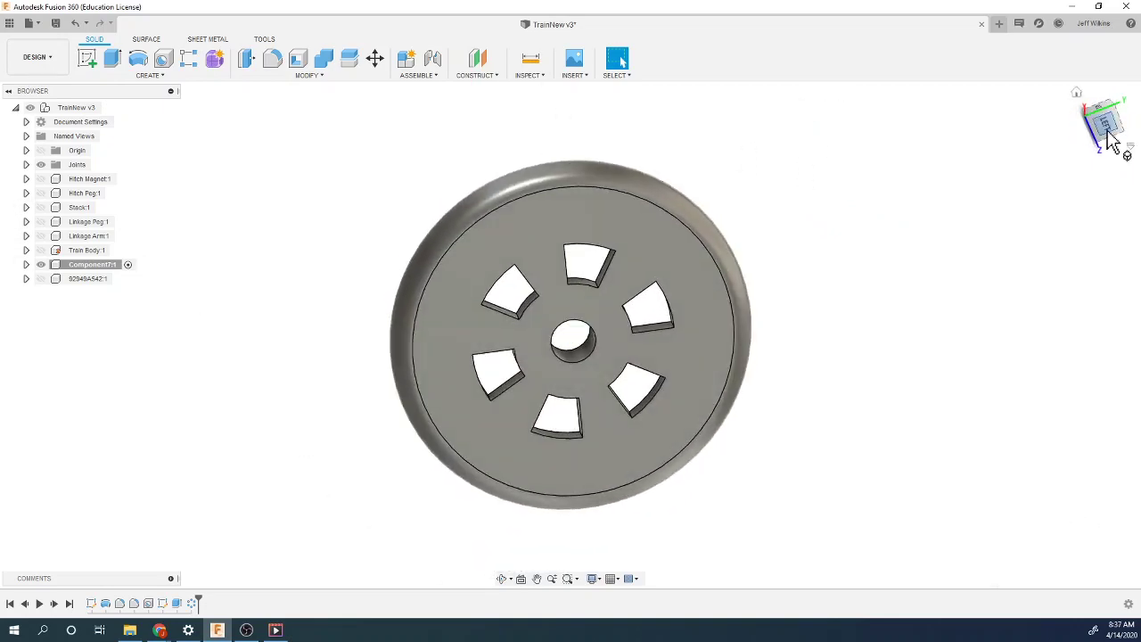
{"action": "mouse_move", "coordinate": [178, 630]}
{"action": "left_click", "coordinate": [226, 571]}
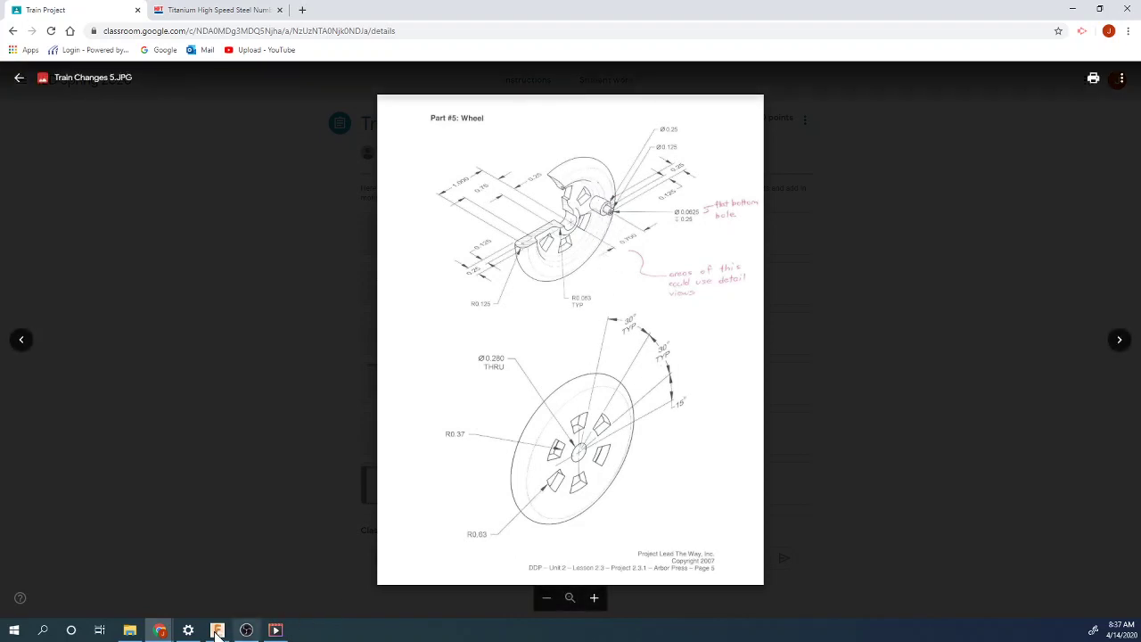
{"action": "left_click", "coordinate": [216, 629]}
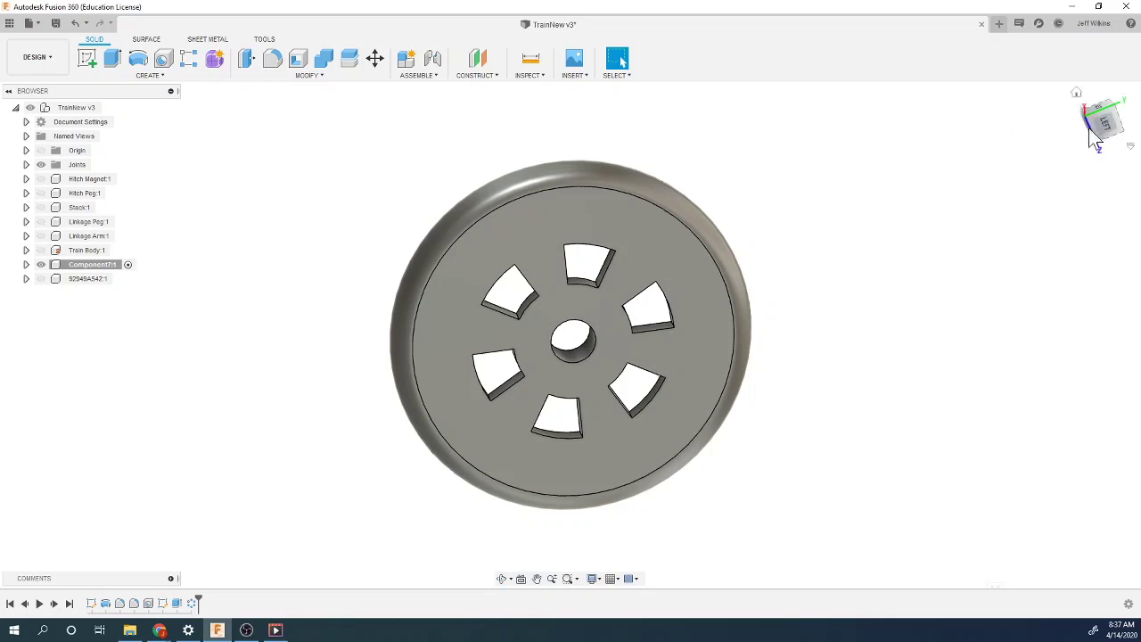
Step: Sketch on the wheel's front face a construction line from the centre along the horizontal axis
{"action": "left_click_drag", "start_coordinate": [1103, 124], "coordinate": [1083, 146]}
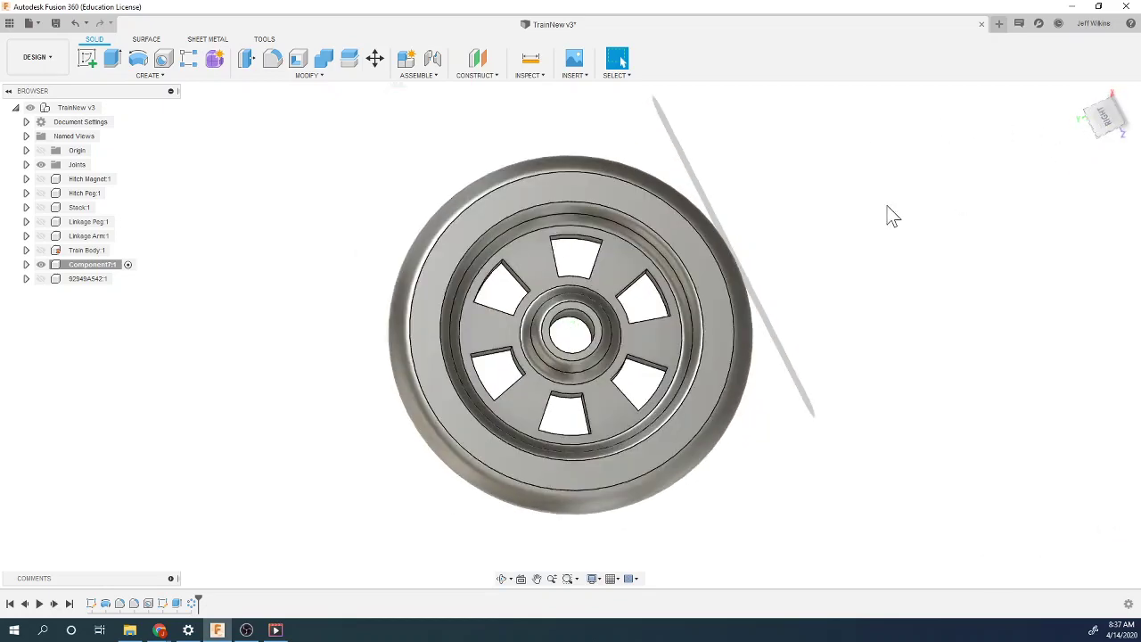
{"action": "left_click", "coordinate": [87, 58]}
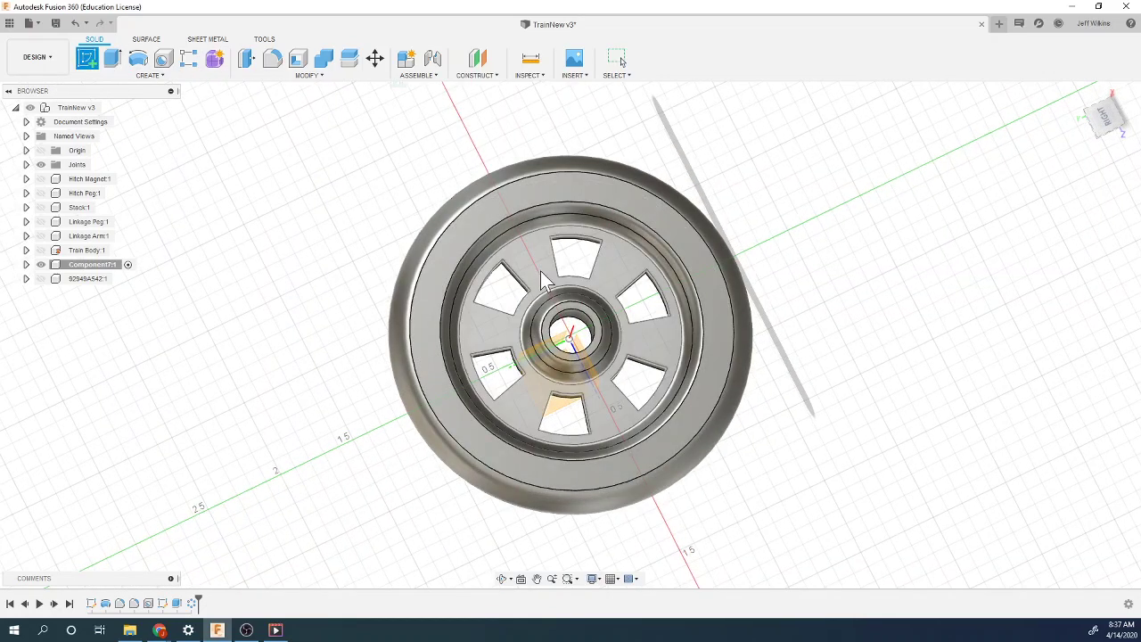
{"action": "left_click", "coordinate": [549, 282]}
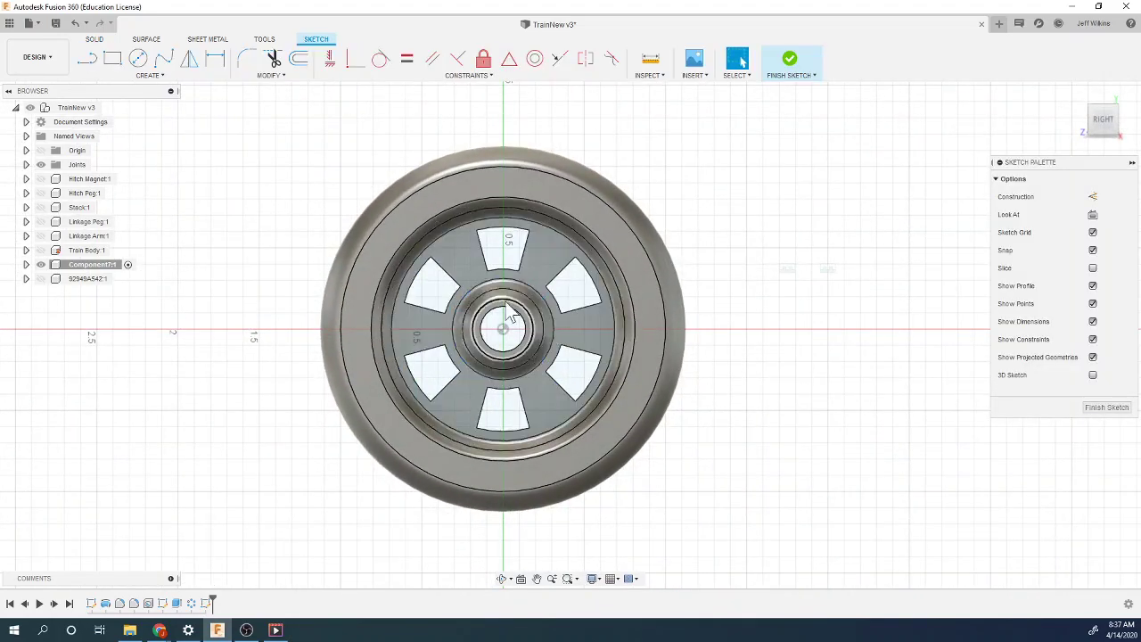
{"action": "key", "text": "l"}
{"action": "key", "text": "x"}
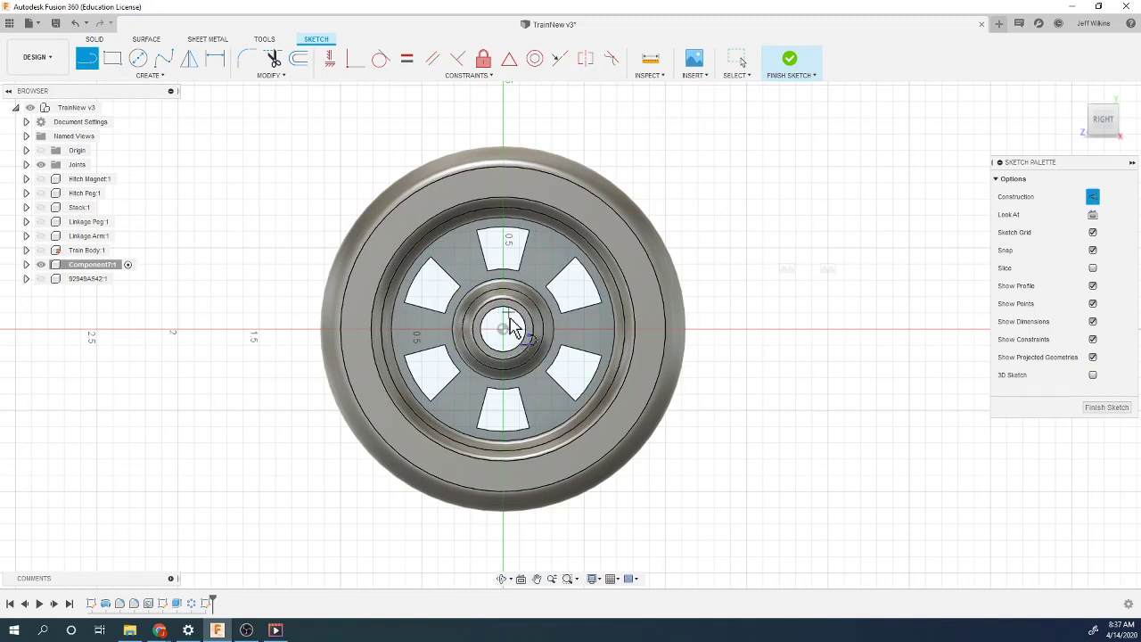
{"action": "left_click", "coordinate": [502, 329]}
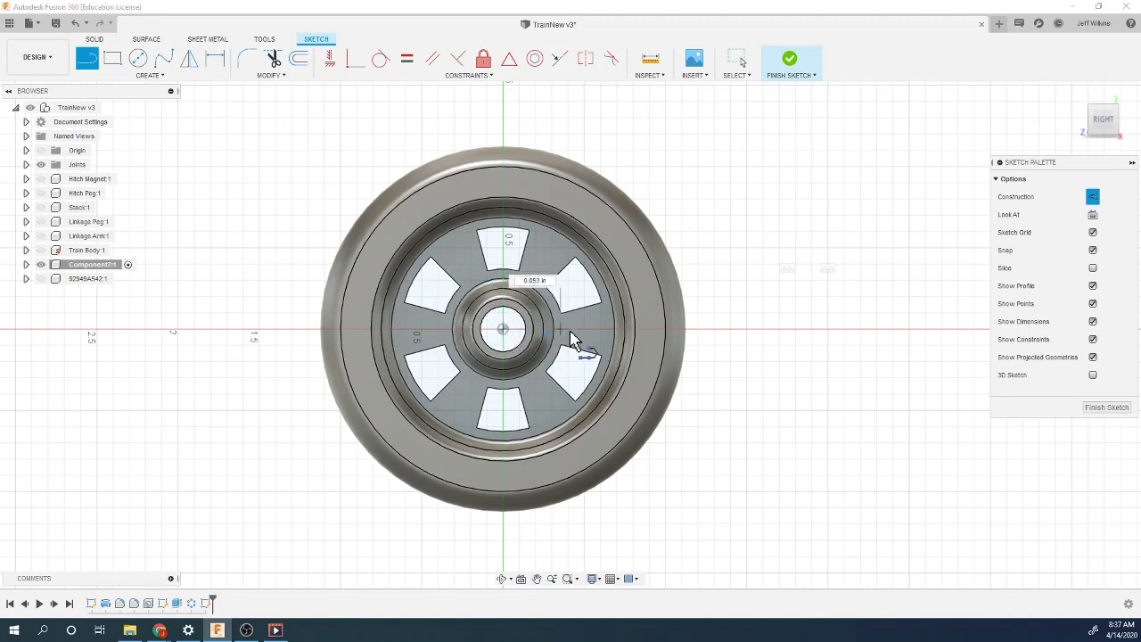
{"action": "left_click", "coordinate": [649, 330]}
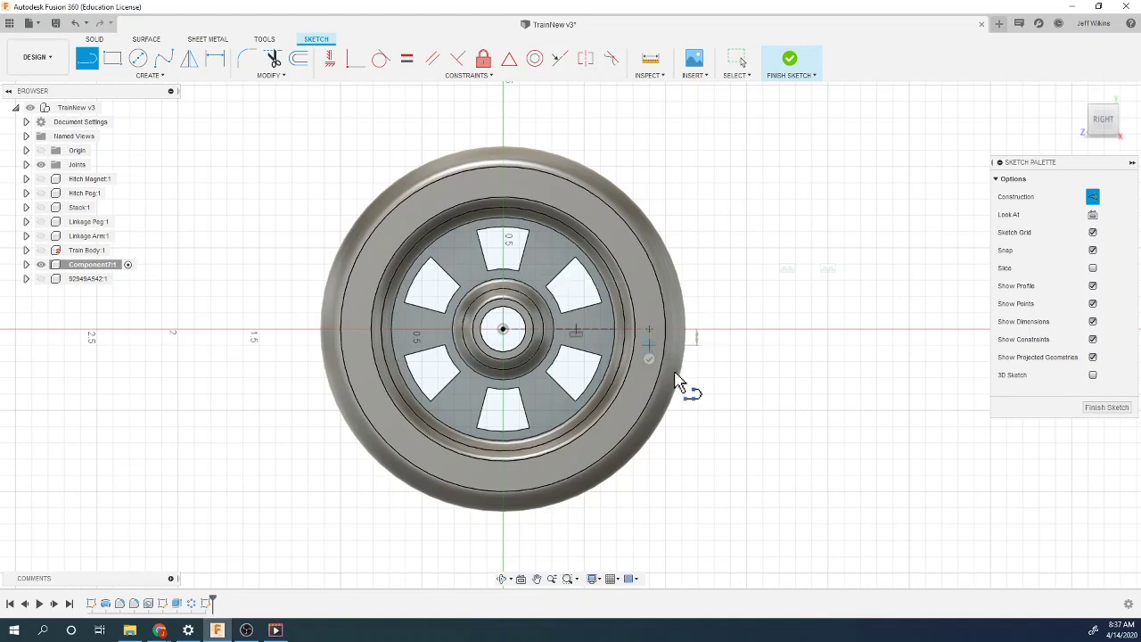
Step: Dimension the construction line to 0.7 in long
{"action": "scroll", "coordinate": [757, 412], "scroll_direction": "down", "scroll_amount": 2}
{"action": "key", "text": "Escape"}
{"action": "scroll", "coordinate": [752, 410], "scroll_direction": "down", "scroll_amount": 2}
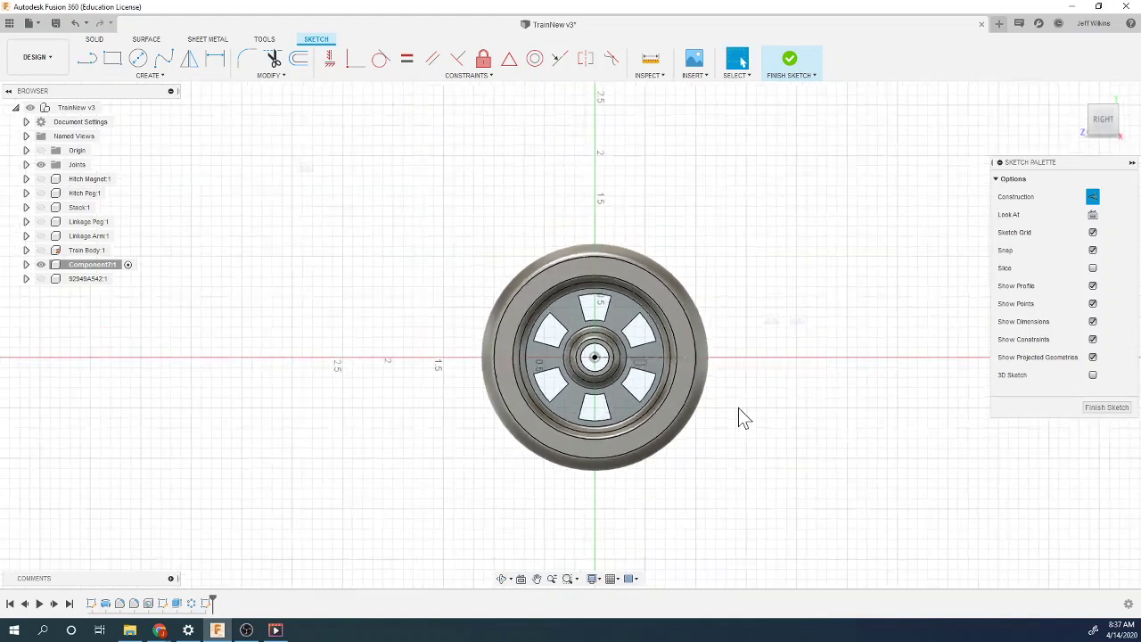
{"action": "scroll", "coordinate": [713, 409], "scroll_direction": "up", "scroll_amount": 3}
{"action": "key", "text": "d"}
{"action": "left_click", "coordinate": [619, 342]}
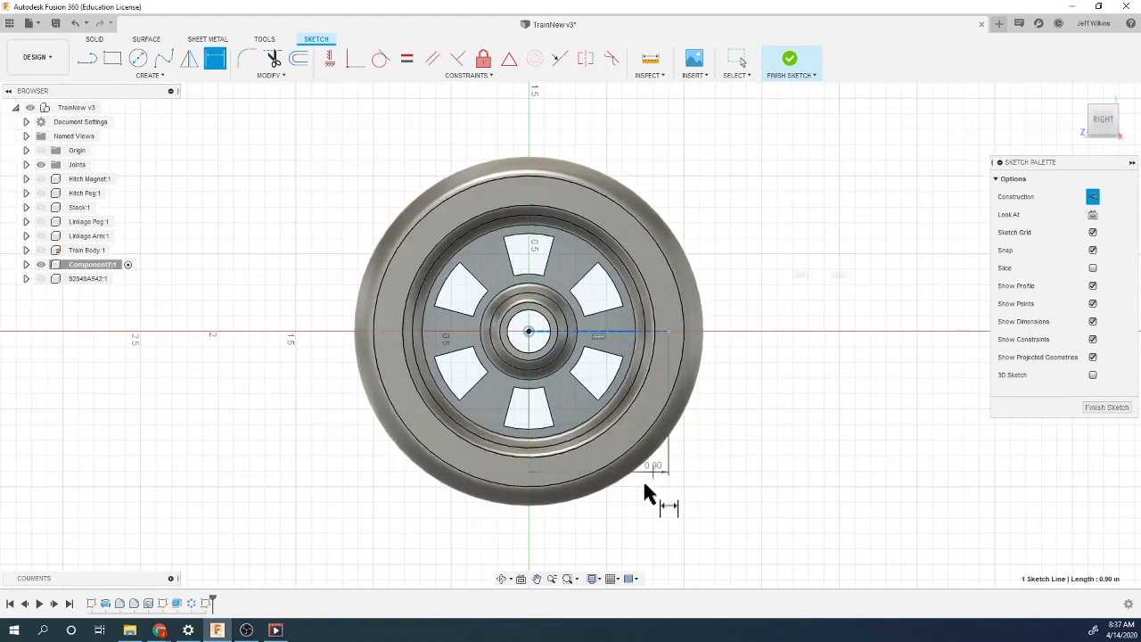
{"action": "left_click", "coordinate": [635, 533]}
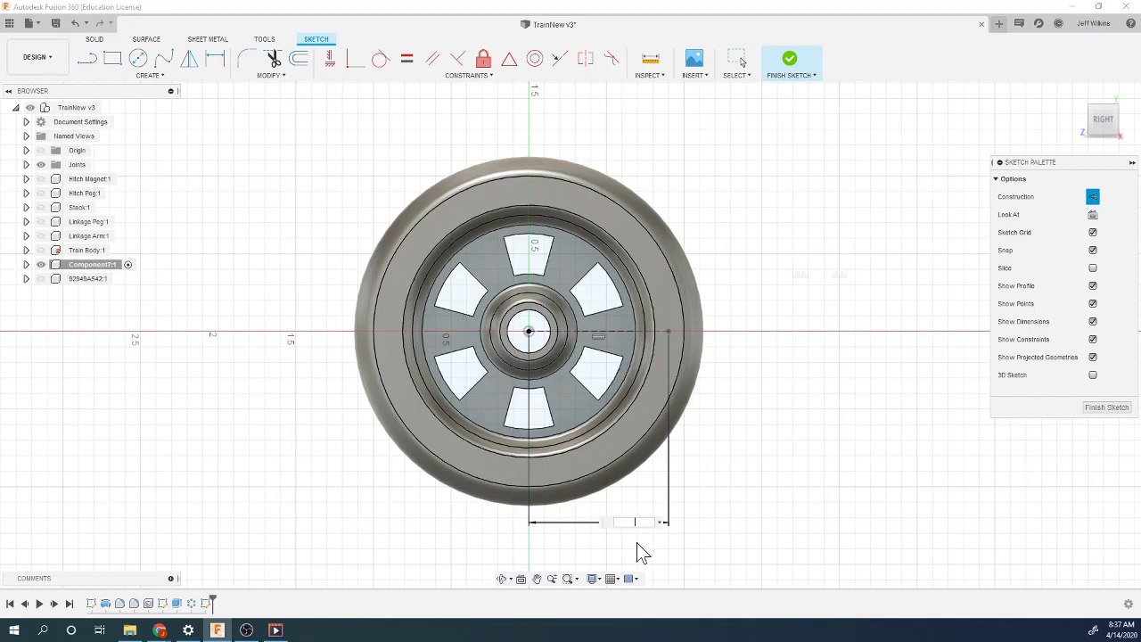
{"action": "type", "text": "0.7"}
{"action": "key", "text": "Return"}
Step: Start a centre-diameter circle at the end of the construction line
{"action": "scroll", "coordinate": [644, 340], "scroll_direction": "up", "scroll_amount": 3}
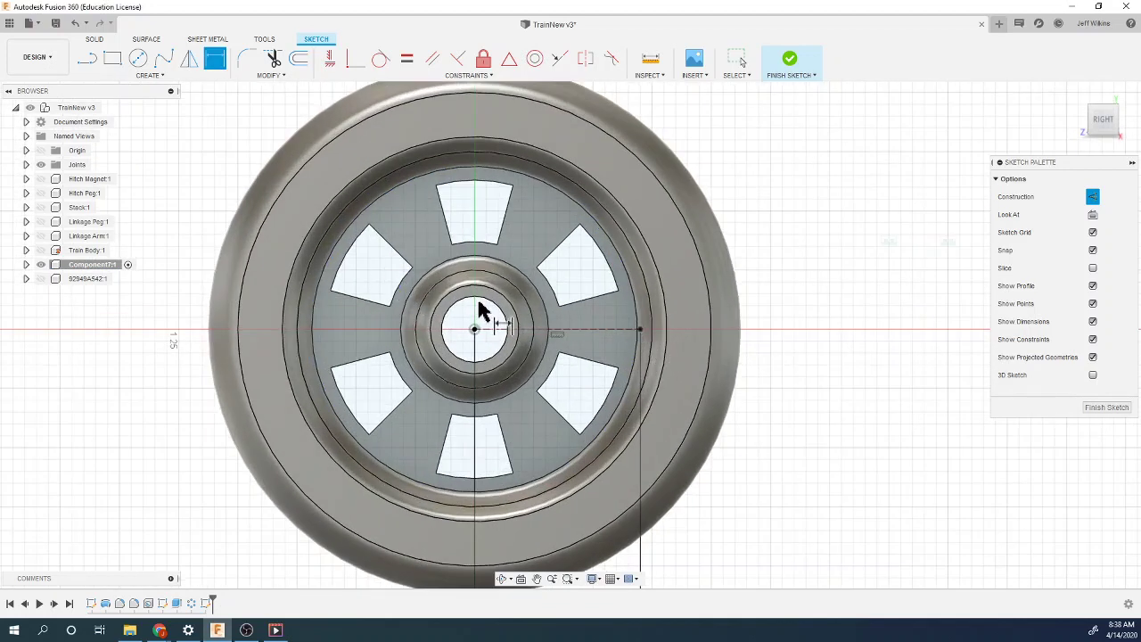
{"action": "key", "text": "c"}
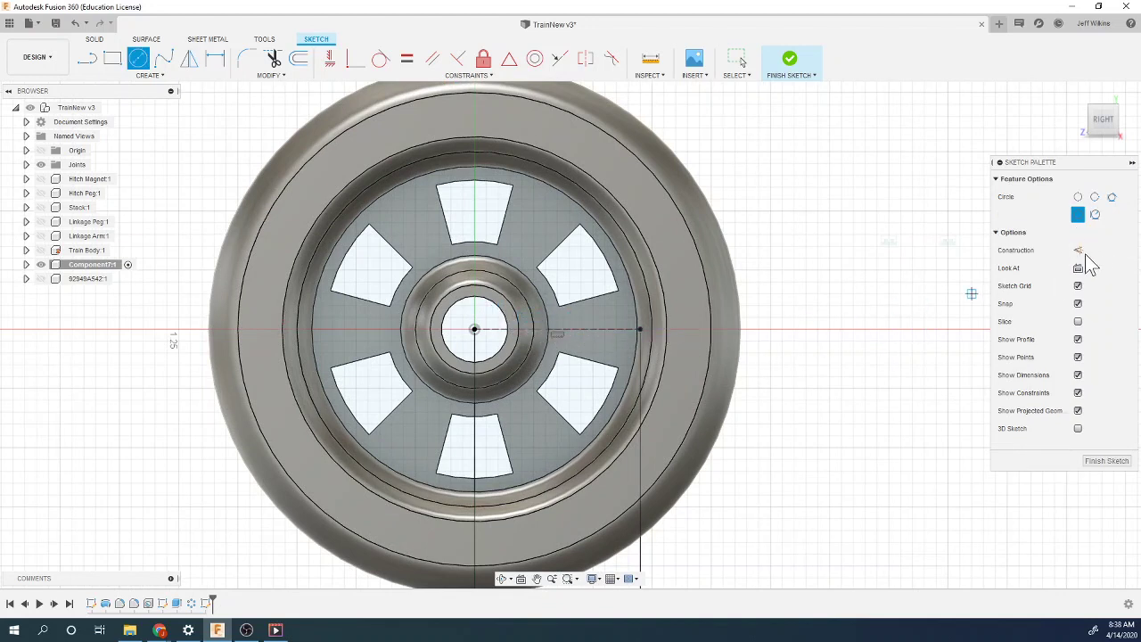
{"action": "left_click", "coordinate": [639, 330]}
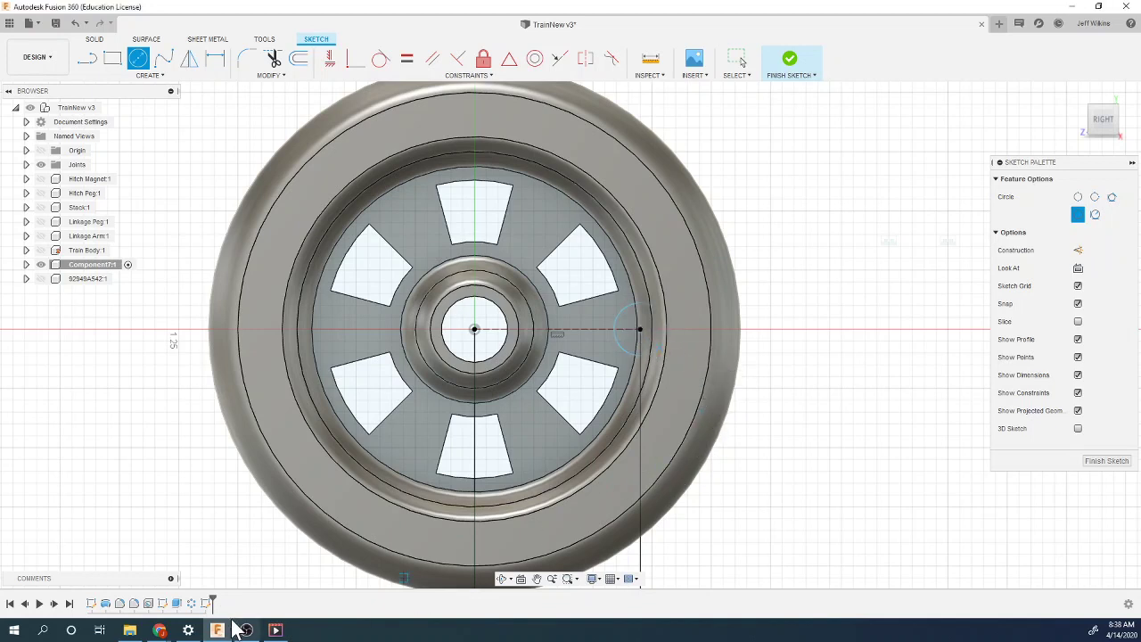
{"action": "mouse_move", "coordinate": [160, 630]}
{"action": "left_click", "coordinate": [198, 600]}
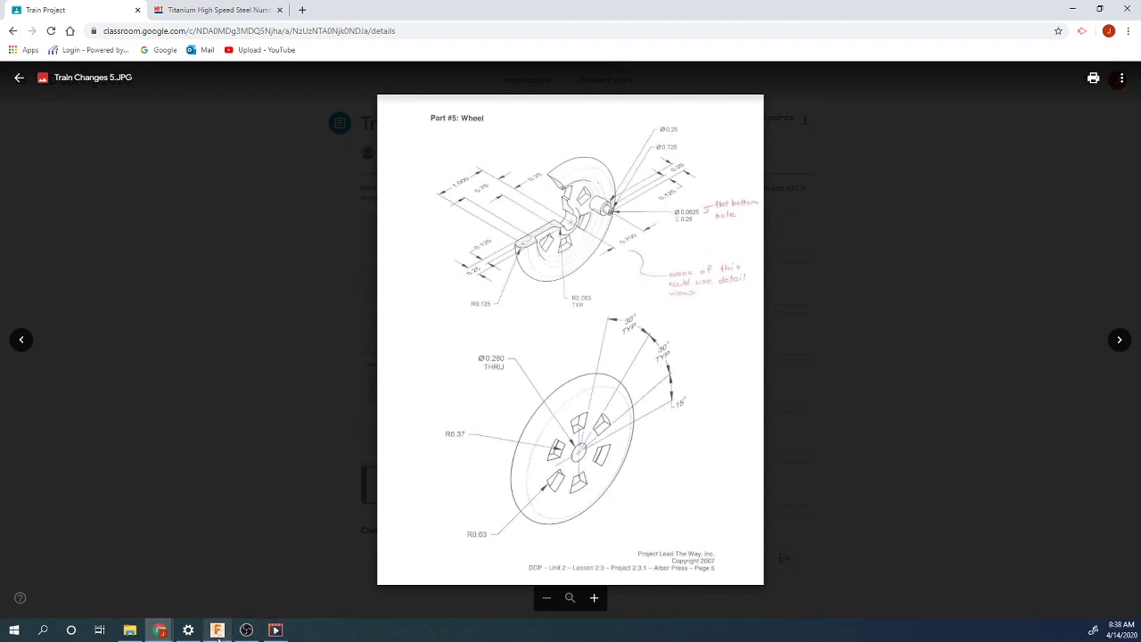
{"action": "mouse_move", "coordinate": [216, 631]}
{"action": "left_click", "coordinate": [218, 580]}
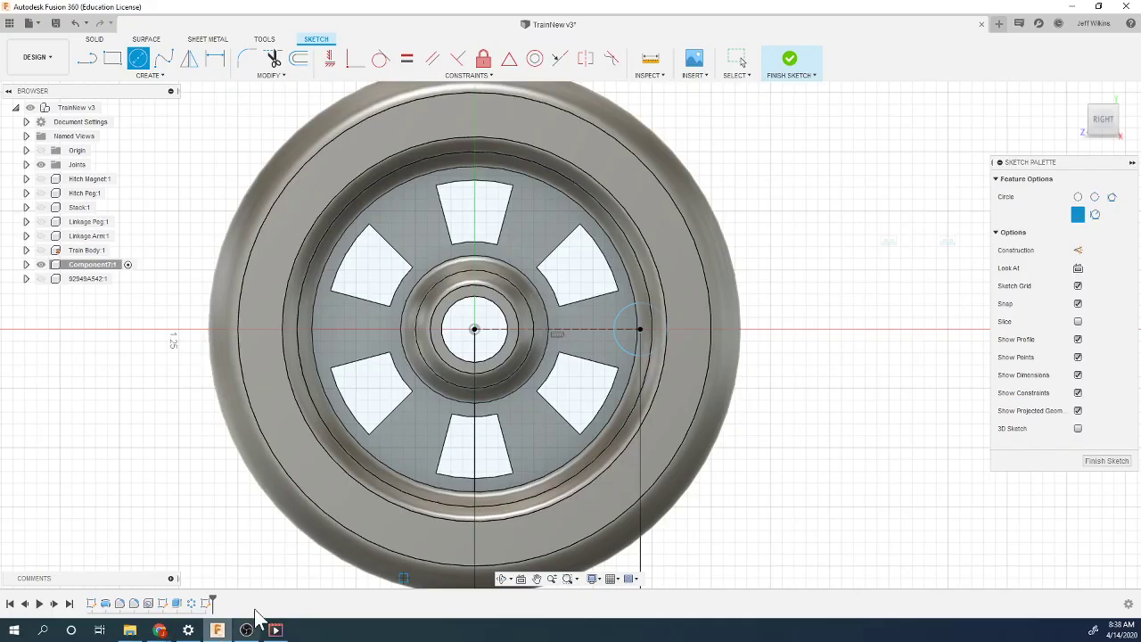
Step: Place the circle, dimension it to Ø0.25 in, and finish the sketch
{"action": "left_click", "coordinate": [628, 356]}
{"action": "key", "text": "d"}
{"action": "left_click", "coordinate": [629, 357]}
{"action": "left_click", "coordinate": [771, 372]}
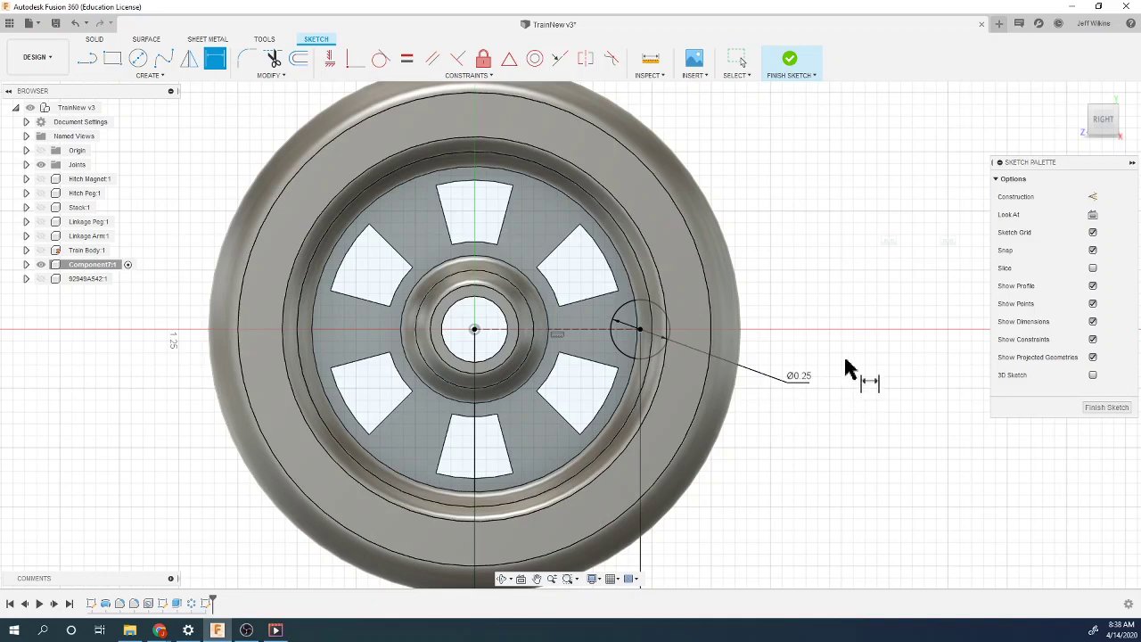
{"action": "left_click", "coordinate": [789, 77]}
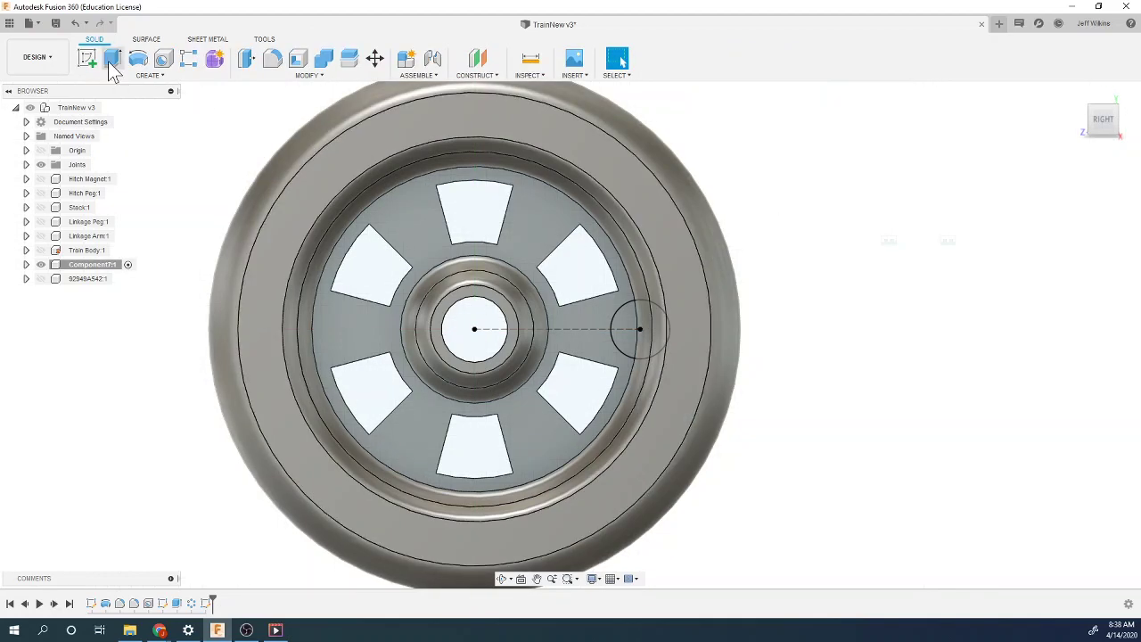
Step: Extrude both circle halves 0.30 in from the face with operation Join
{"action": "left_click", "coordinate": [112, 59]}
{"action": "left_click", "coordinate": [627, 339]}
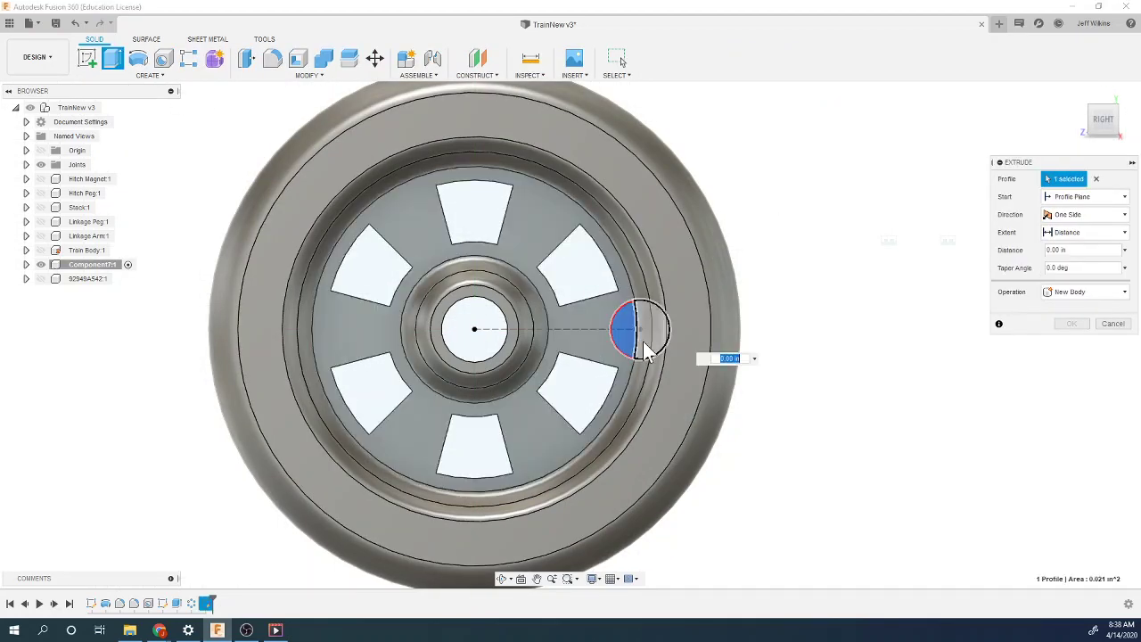
{"action": "left_click", "coordinate": [655, 332]}
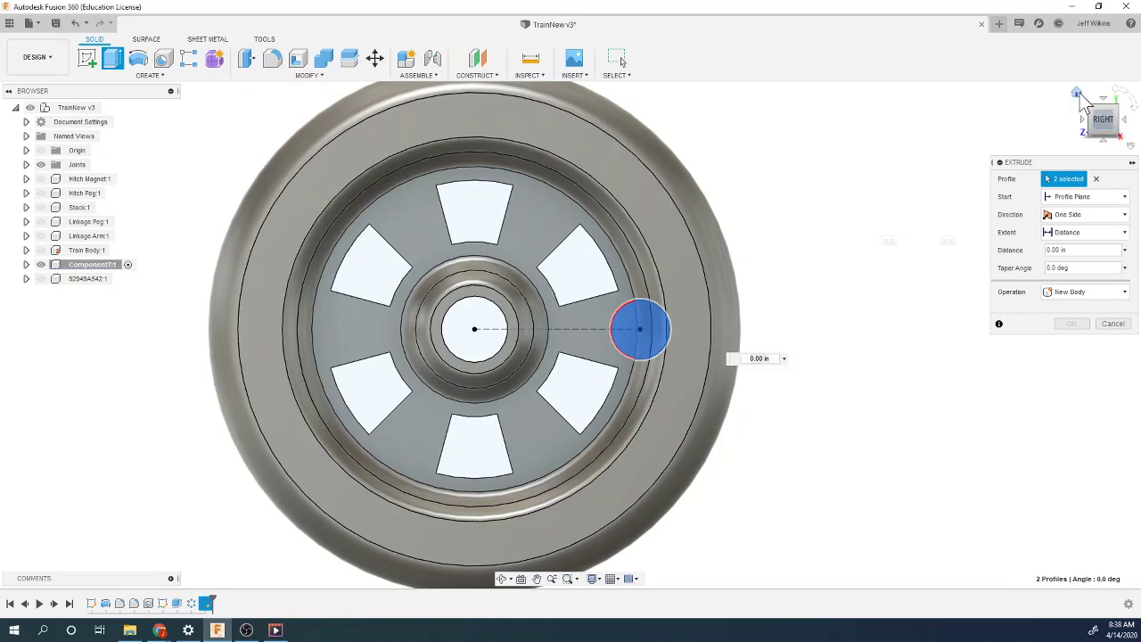
{"action": "left_click", "coordinate": [1075, 93]}
{"action": "left_click_drag", "start_coordinate": [679, 303], "coordinate": [701, 311]}
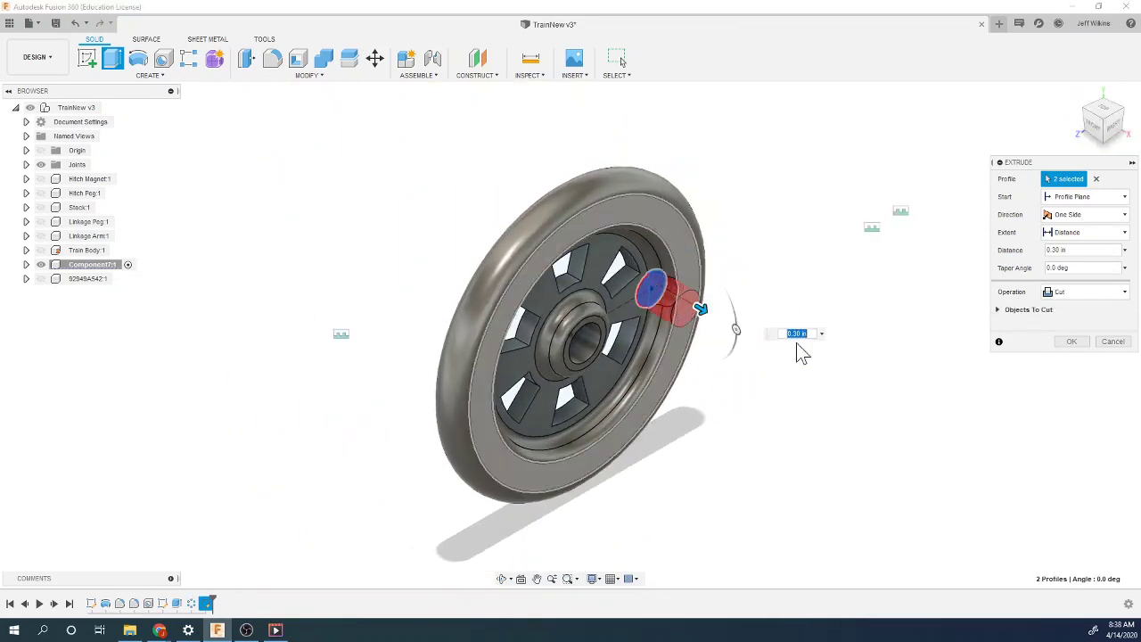
{"action": "left_click", "coordinate": [1100, 294]}
{"action": "left_click", "coordinate": [1096, 307]}
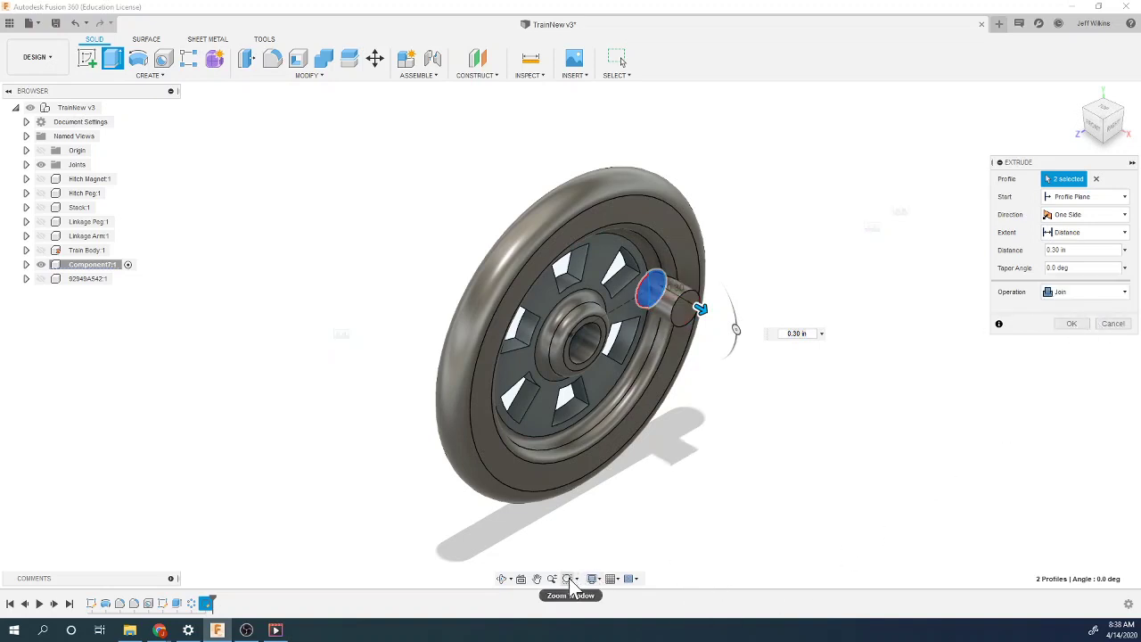
Step: Show the Train Changes 5.JPG drawing to check the hub's Ø0.25 and Ø0.0625 callouts
{"action": "mouse_move", "coordinate": [162, 634]}
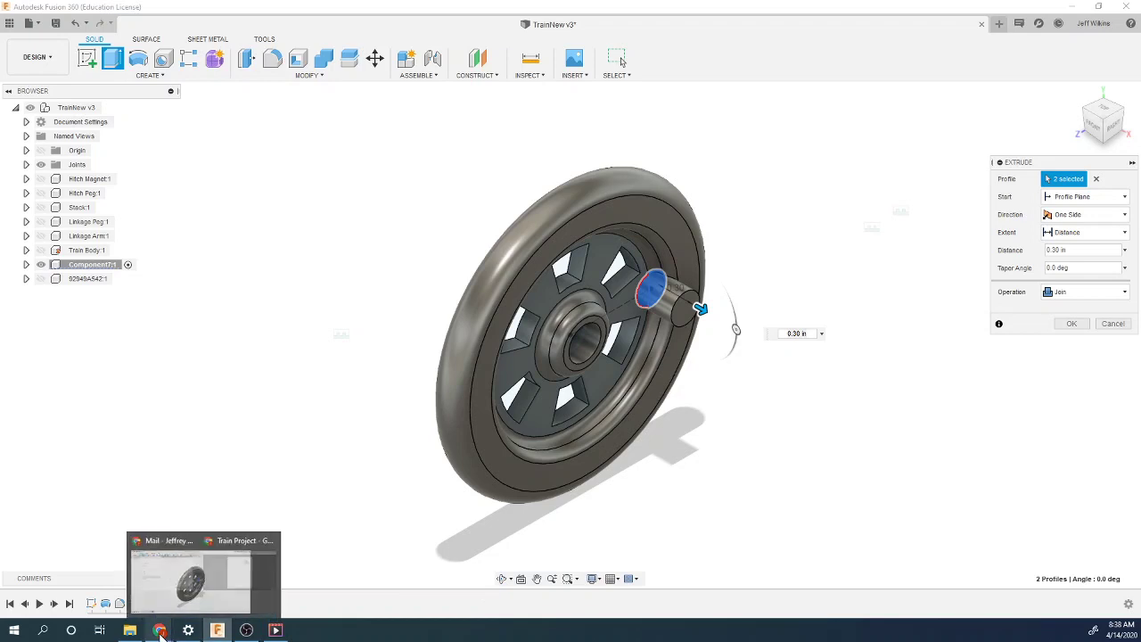
{"action": "left_click", "coordinate": [228, 584]}
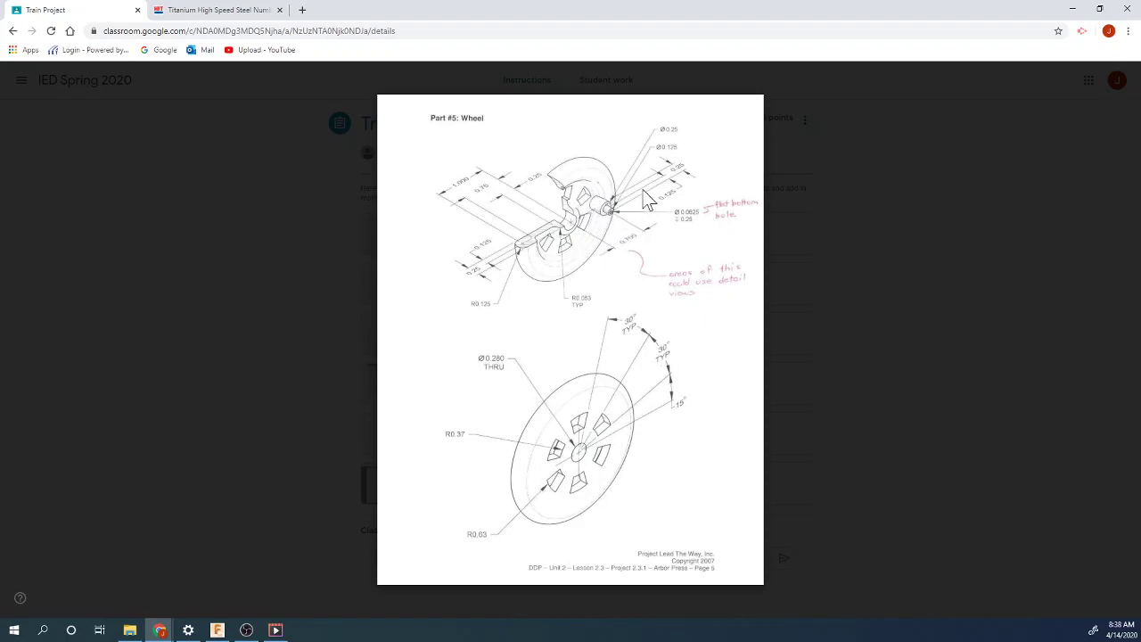
{"action": "mouse_move", "coordinate": [673, 174]}
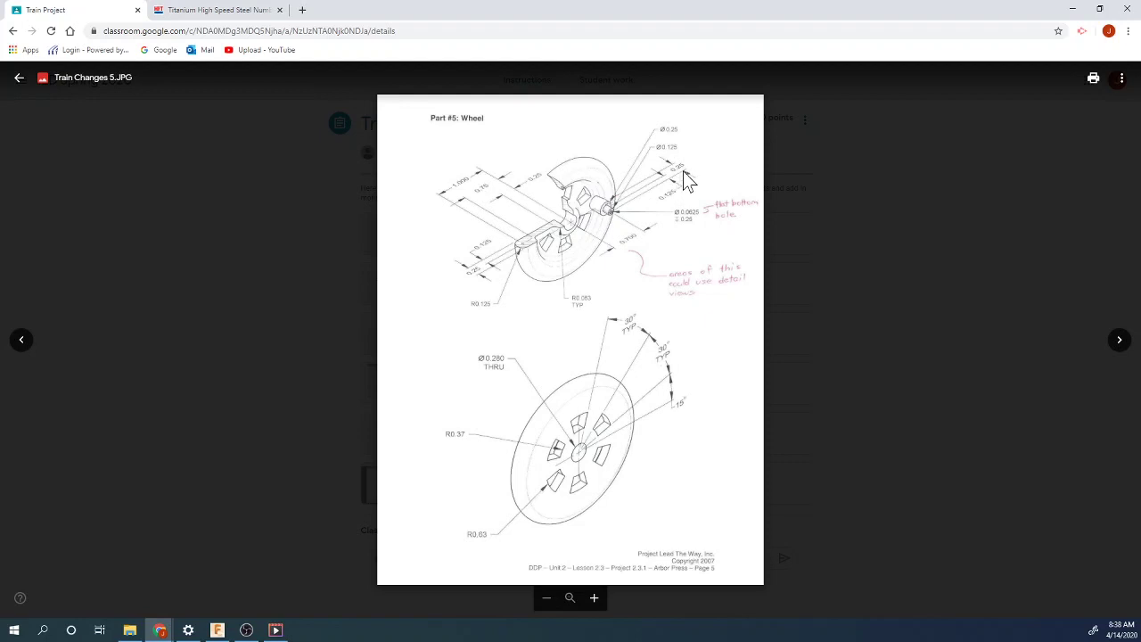
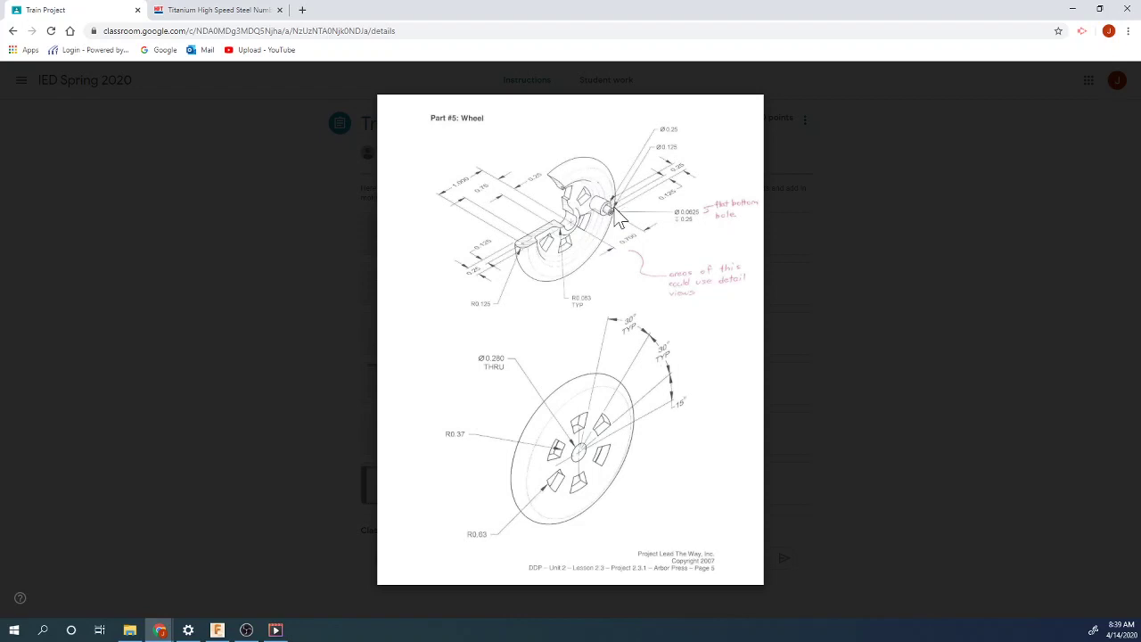
Step: Leave the wheel drawing in Google Classroom and return to the Fusion 360 wheel model
{"action": "left_click", "coordinate": [216, 630]}
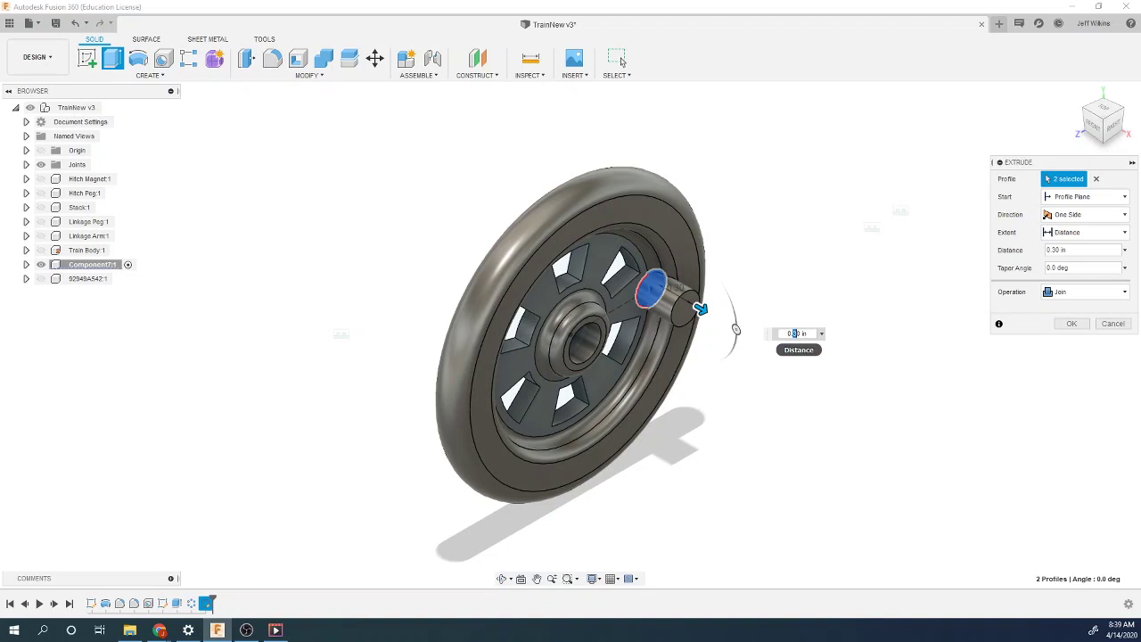
Step: Extrude the wheel's offset peg 0.250 in as a join, checking its length from the side
{"action": "type", "text": "0.125"}
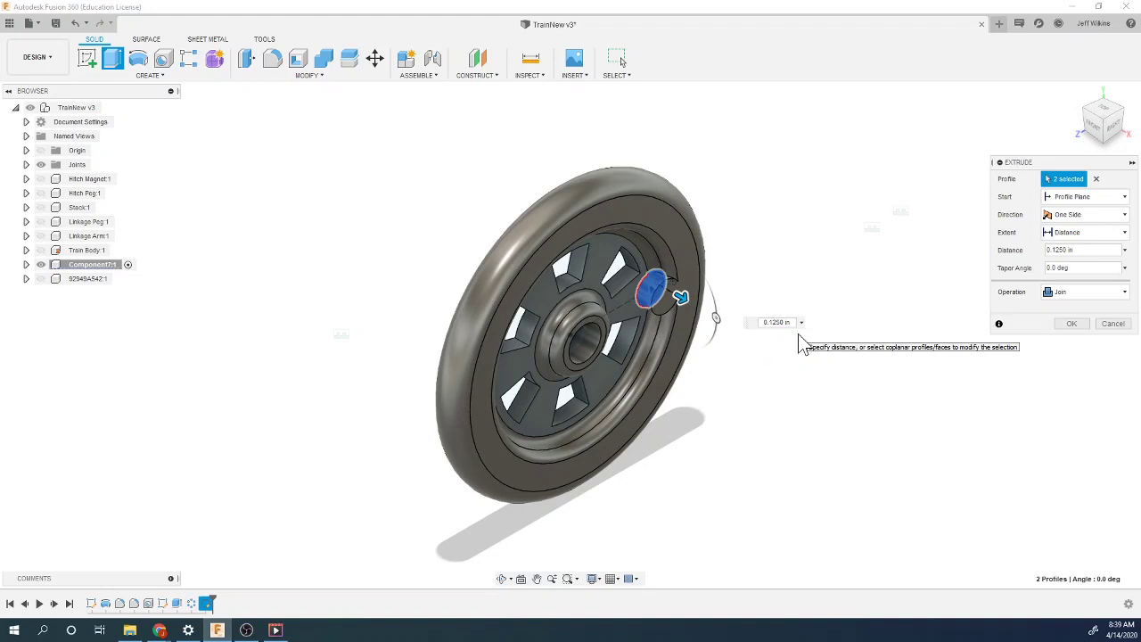
{"action": "scroll", "coordinate": [678, 287], "scroll_direction": "up", "scroll_amount": 5}
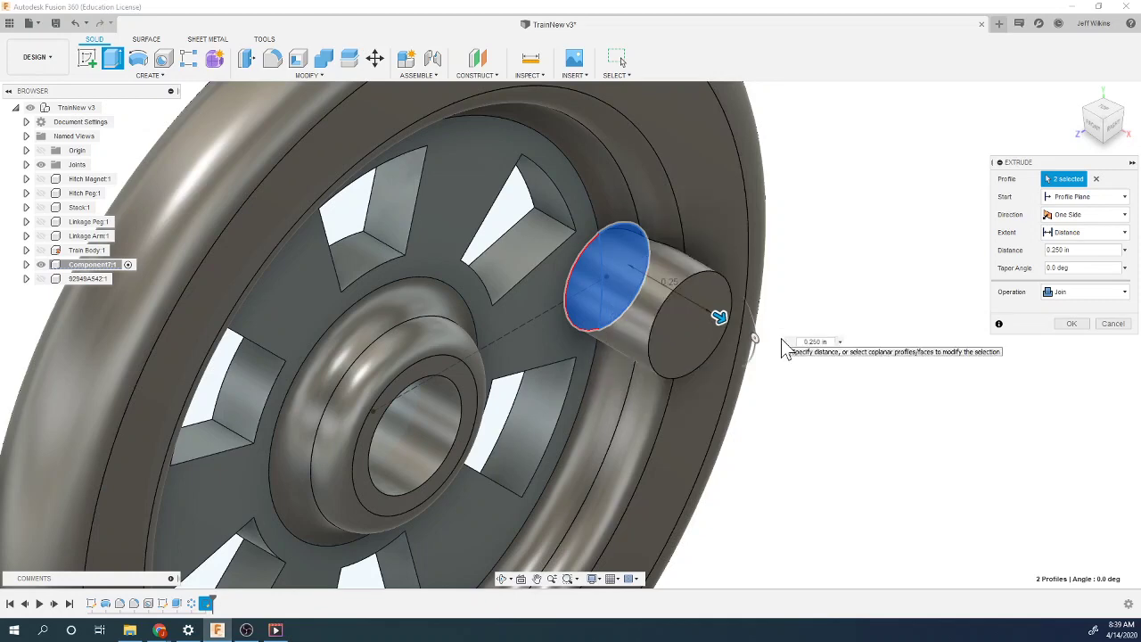
{"action": "middle_click_drag", "start_coordinate": [781, 341], "coordinate": [597, 432], "text": "shift"}
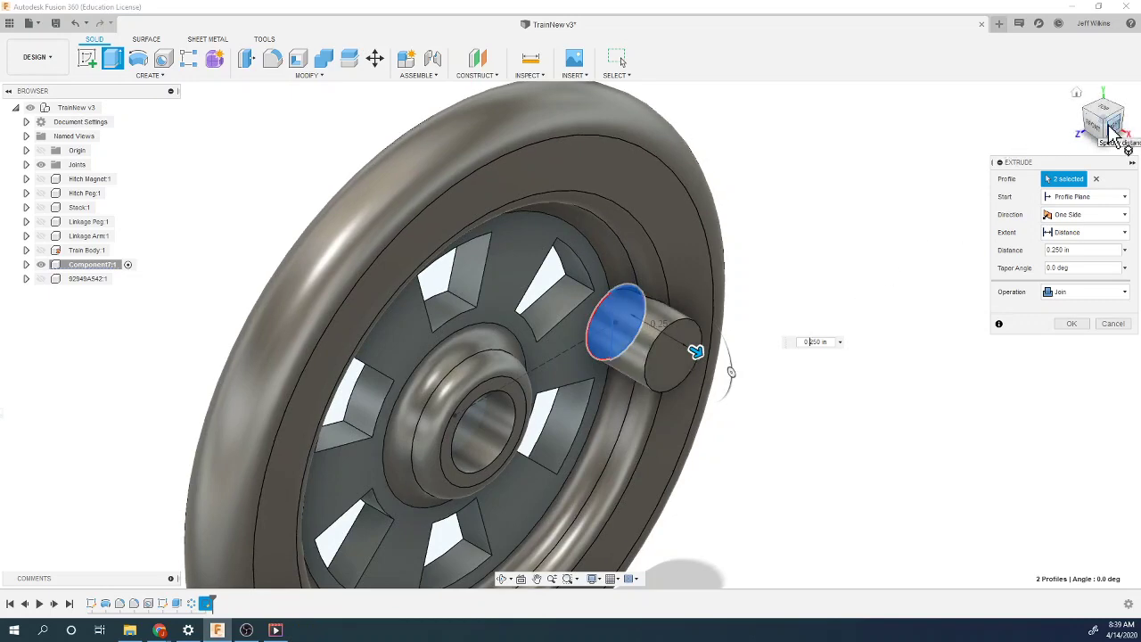
{"action": "left_click_drag", "start_coordinate": [1121, 137], "coordinate": [1013, 152]}
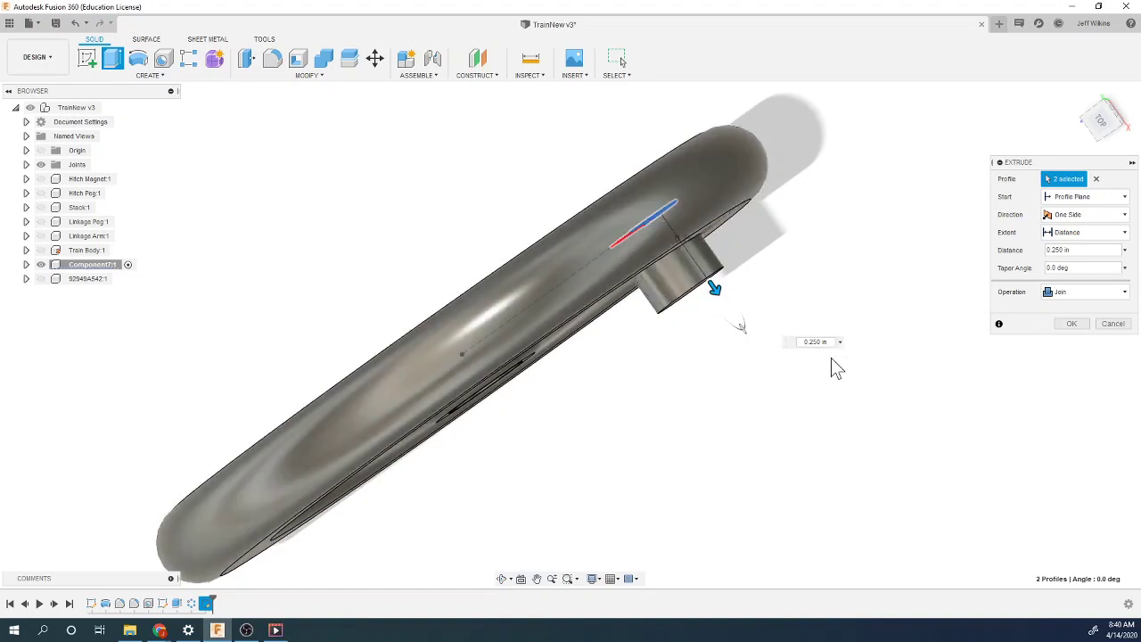
{"action": "left_click", "coordinate": [1069, 324]}
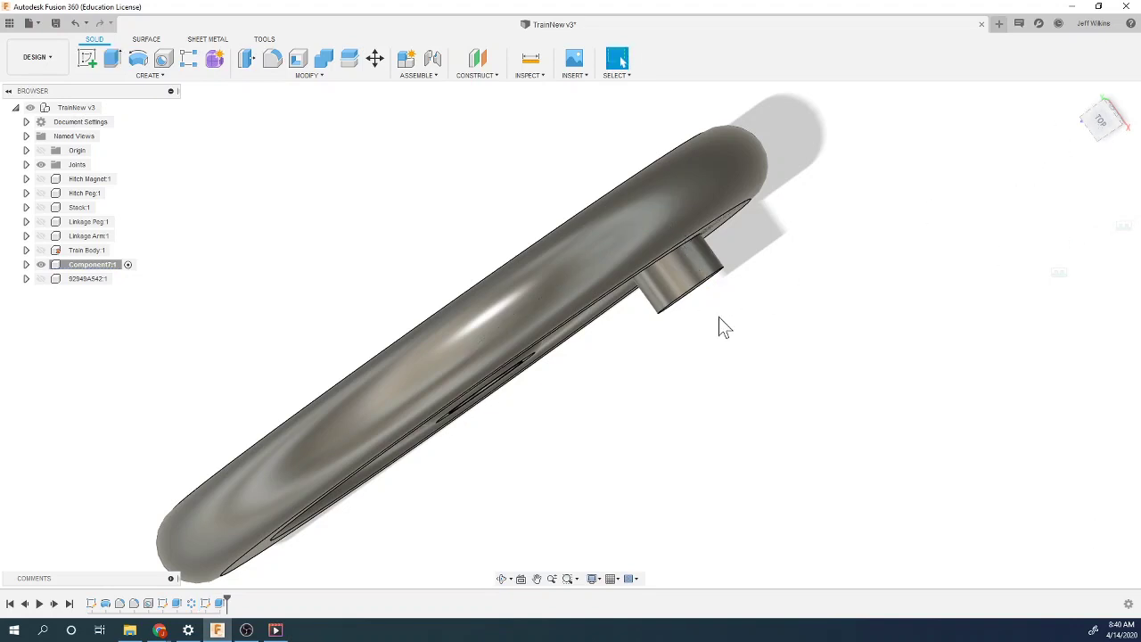
{"action": "left_click", "coordinate": [1082, 102]}
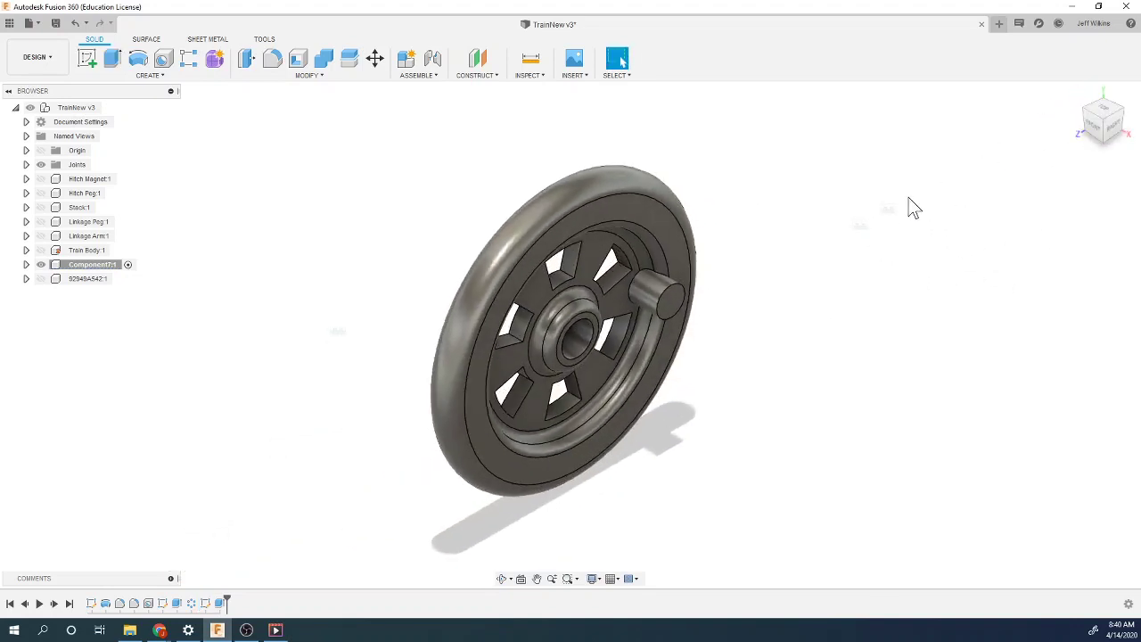
Step: Sketch a Ø0.125 in circle on the peg's end face
{"action": "scroll", "coordinate": [682, 280], "scroll_direction": "up", "scroll_amount": 3}
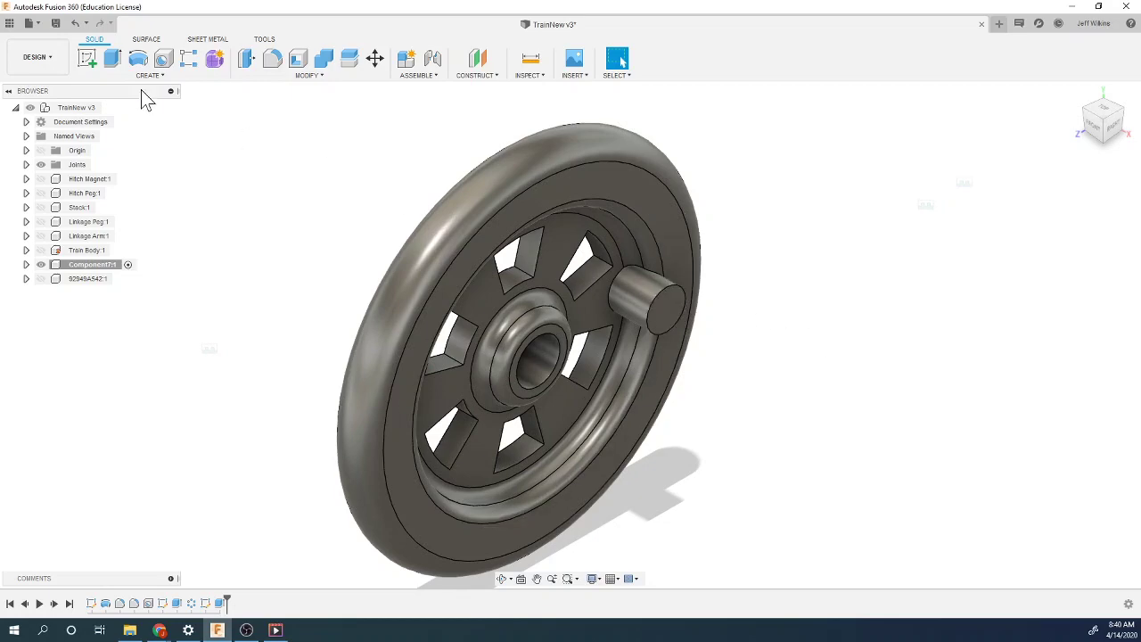
{"action": "left_click", "coordinate": [87, 57]}
{"action": "left_click", "coordinate": [669, 314]}
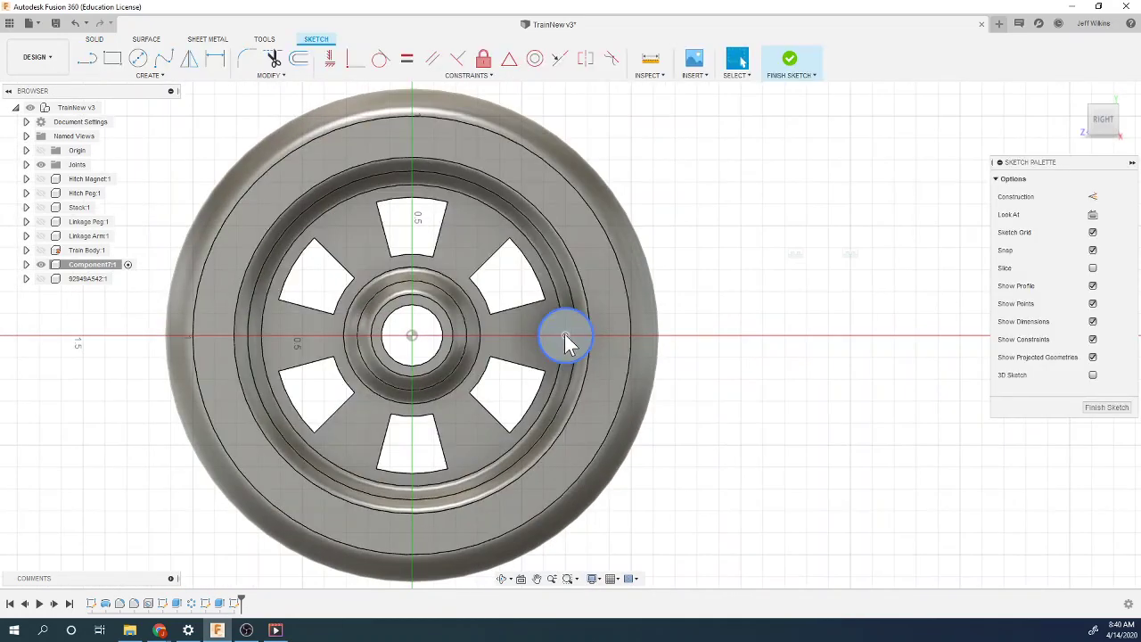
{"action": "key", "text": "c"}
{"action": "left_click", "coordinate": [565, 336]}
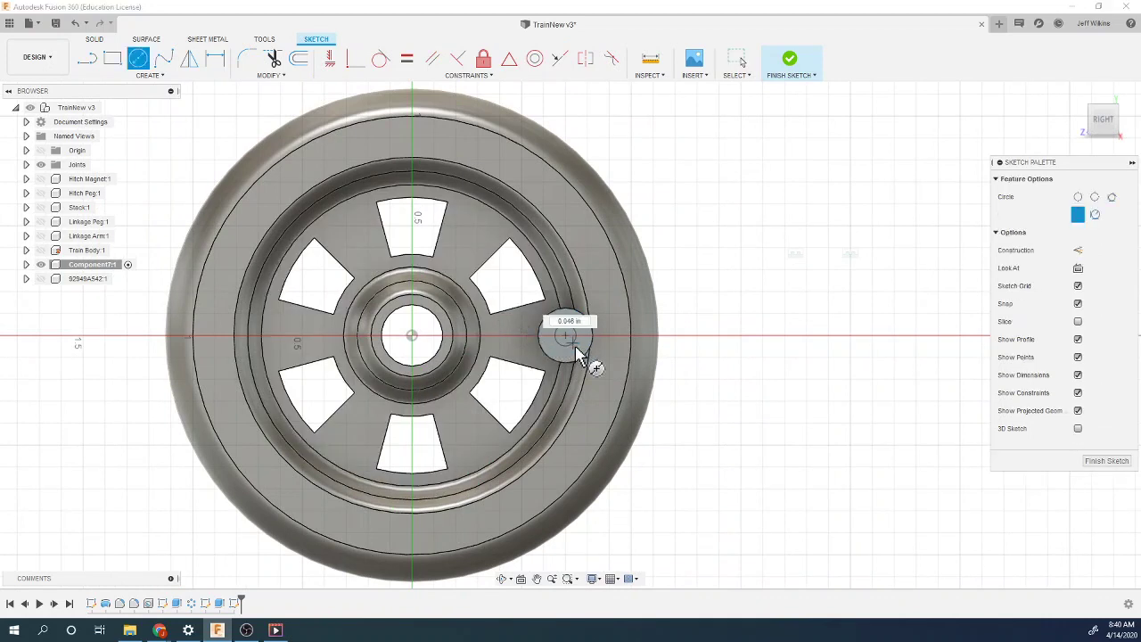
{"action": "left_click", "coordinate": [588, 356]}
{"action": "key", "text": "d"}
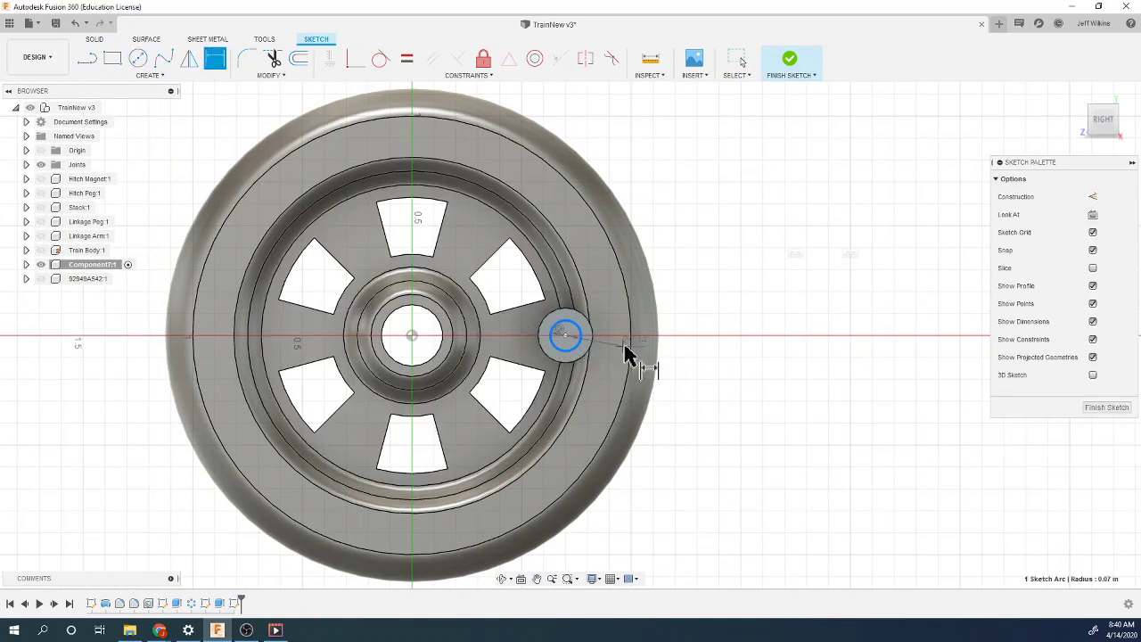
{"action": "left_click", "coordinate": [672, 387]}
{"action": "type", "text": ".125"}
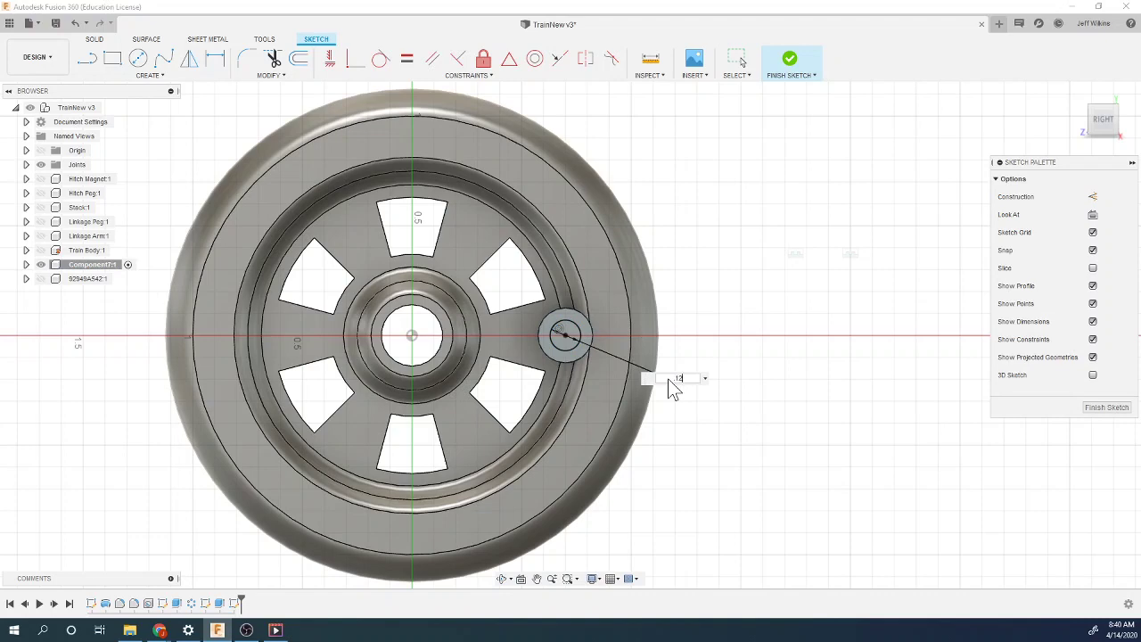
{"action": "key", "text": "Return"}
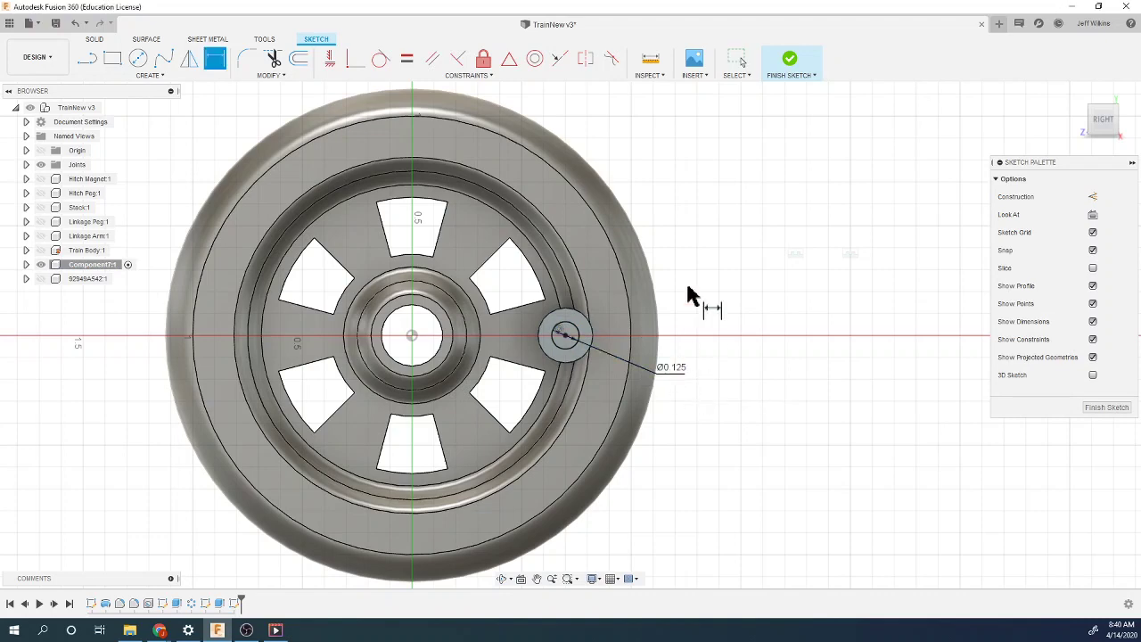
{"action": "left_click", "coordinate": [790, 59]}
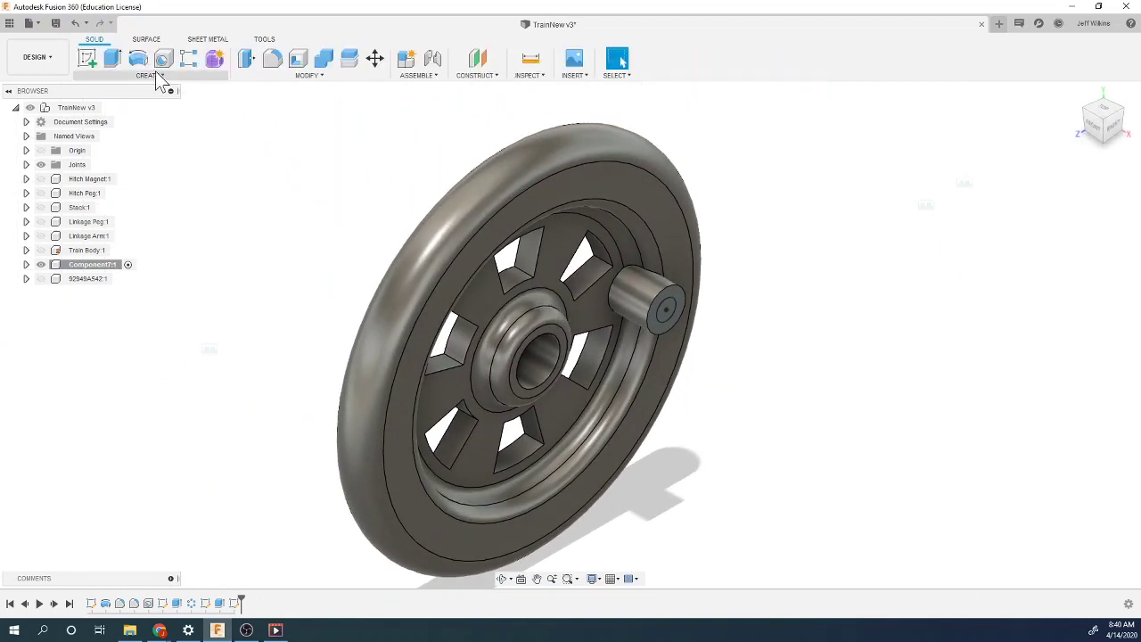
Step: Extrude the small circle 0.125 in as a joined stub on the peg end
{"action": "left_click", "coordinate": [112, 59]}
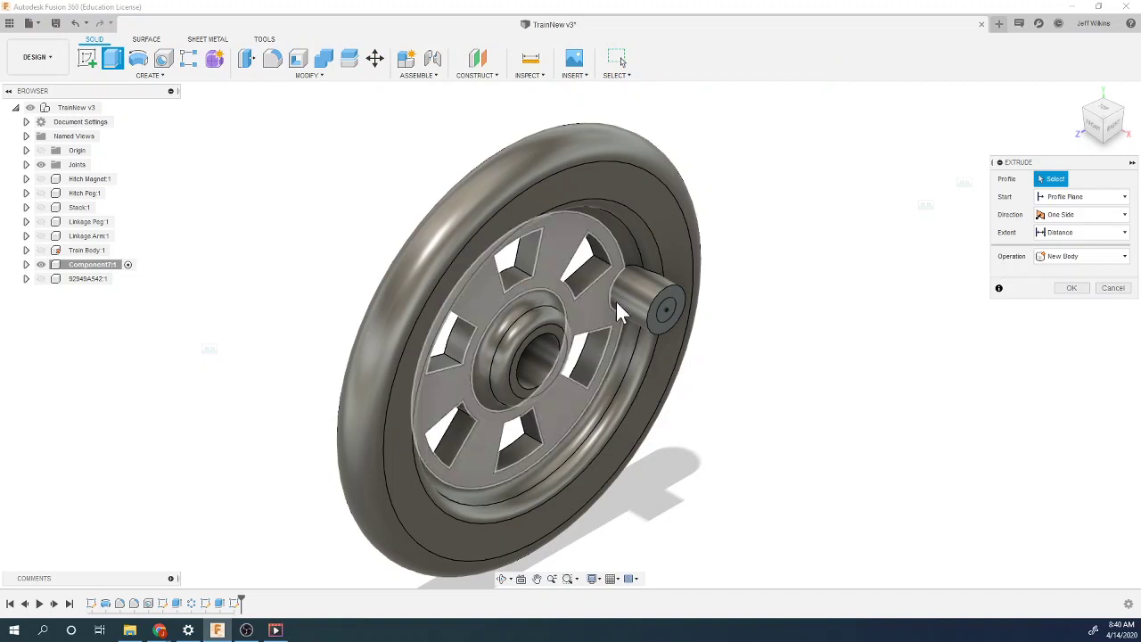
{"action": "left_click", "coordinate": [663, 316]}
{"action": "type", "text": ".125"}
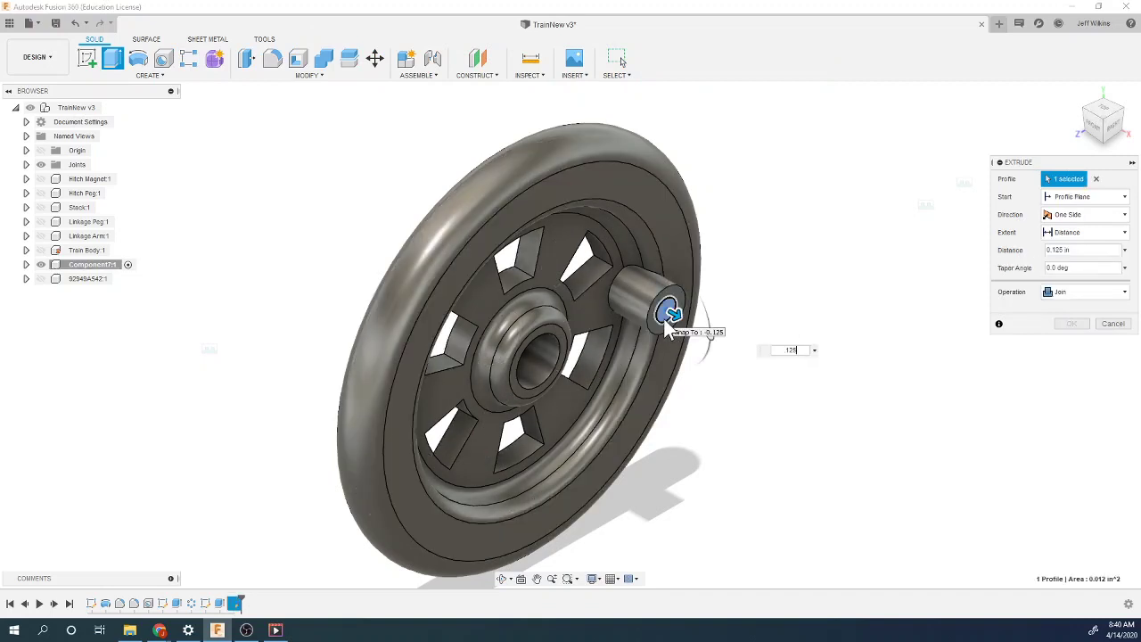
{"action": "key", "text": "Return"}
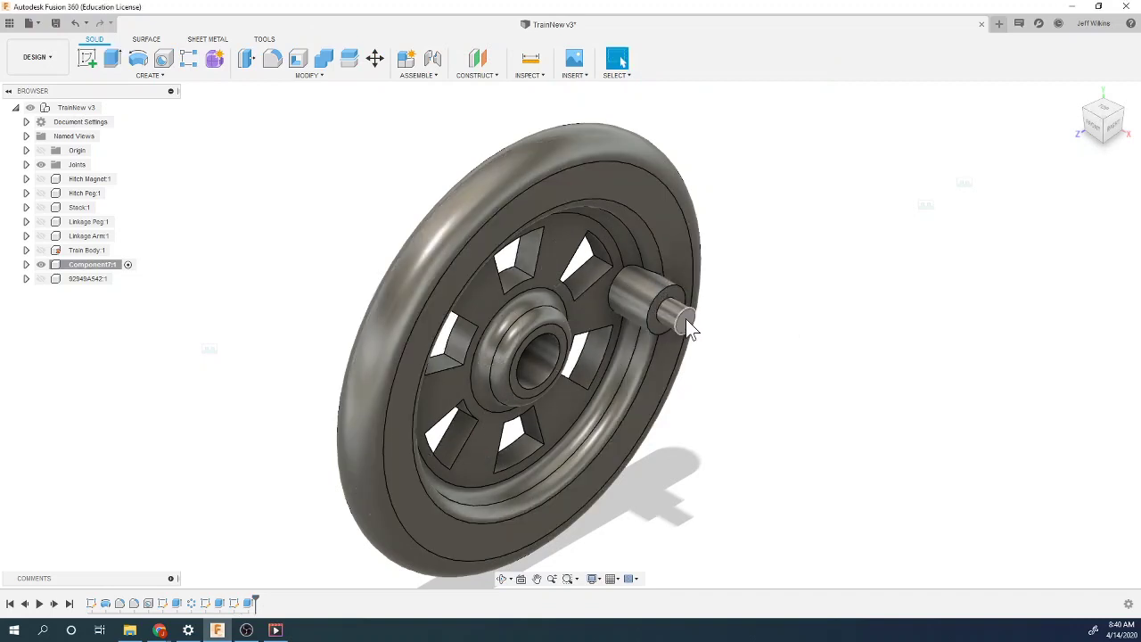
{"action": "left_click", "coordinate": [163, 59]}
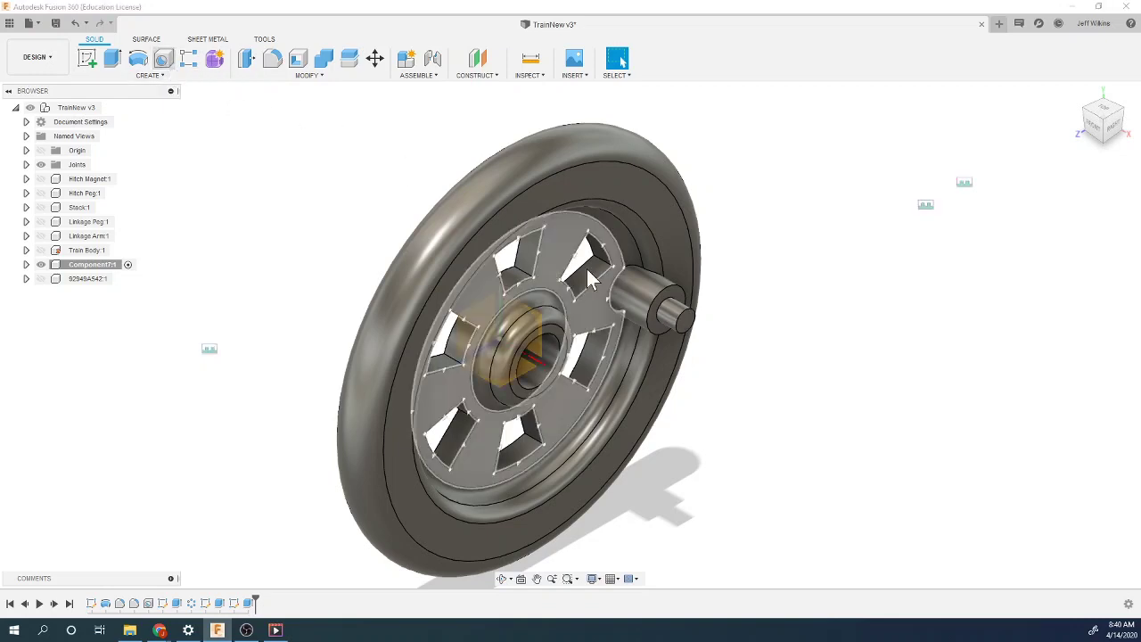
Step: Drill a centred 0.0625 in diameter, 0.250 in deep hole into the stub's end face
{"action": "left_click", "coordinate": [685, 324]}
{"action": "mouse_move", "coordinate": [685, 324]}
{"action": "left_mouse_down"}
{"action": "mouse_move", "coordinate": [702, 337]}
{"action": "mouse_move", "coordinate": [685, 321]}
{"action": "left_mouse_up"}
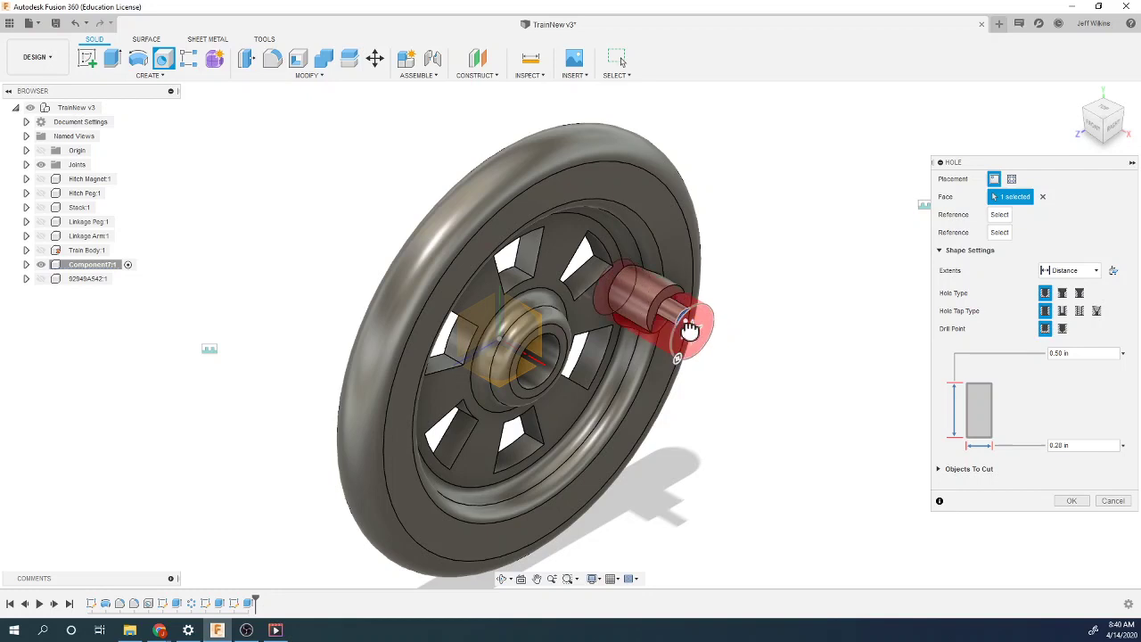
{"action": "left_click", "coordinate": [1061, 446]}
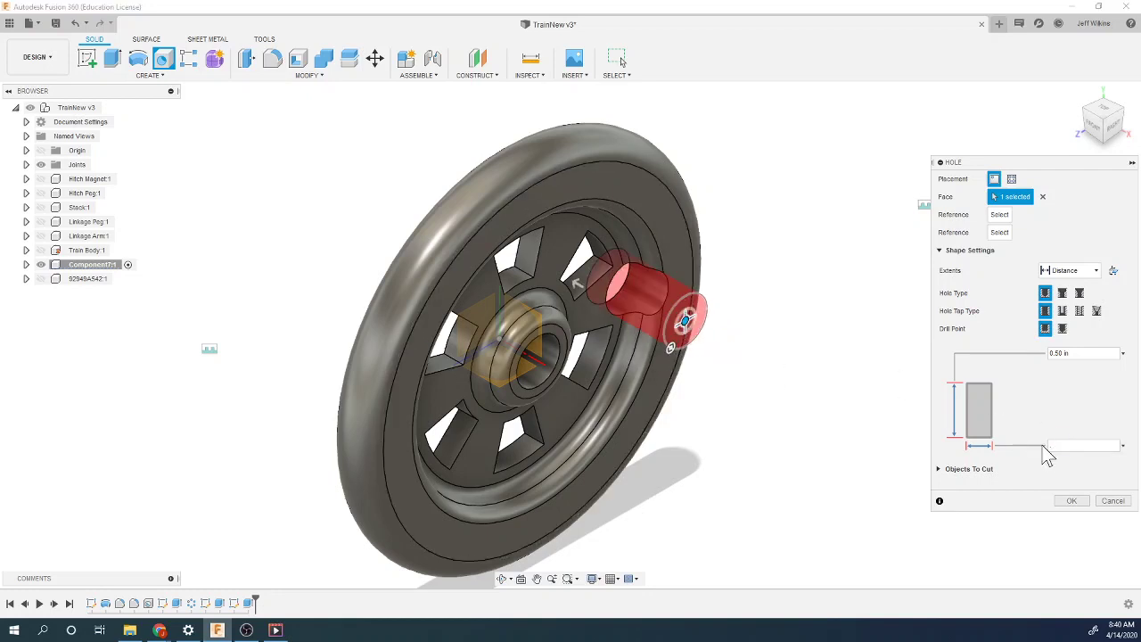
{"action": "type", "text": ".0235"}
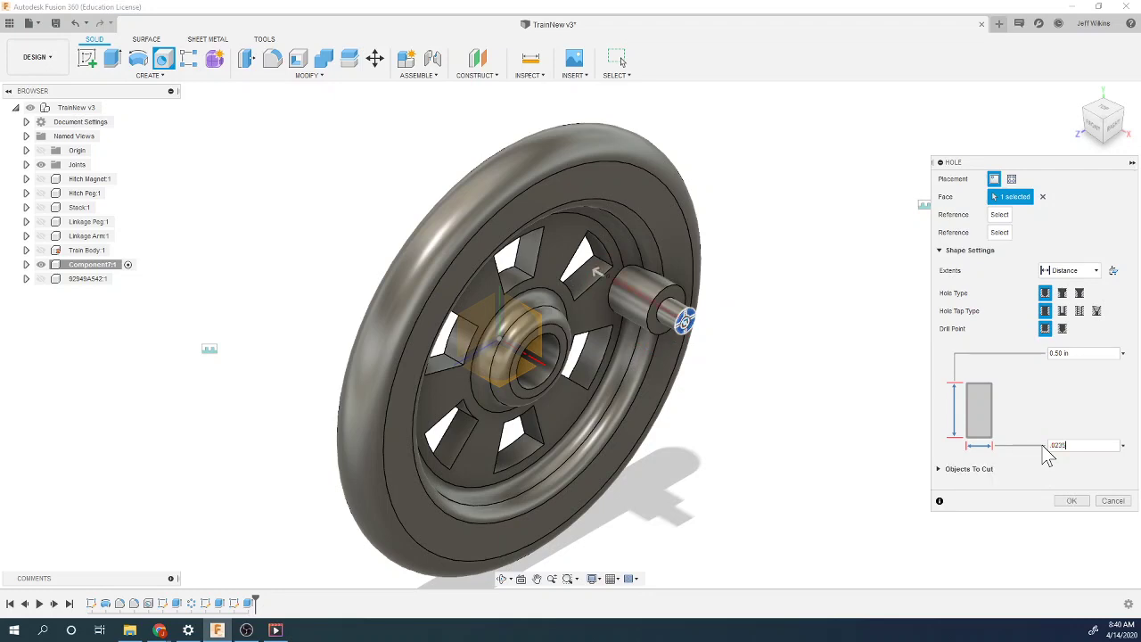
{"action": "type", "text": "0625"}
{"action": "mouse_move", "coordinate": [159, 630]}
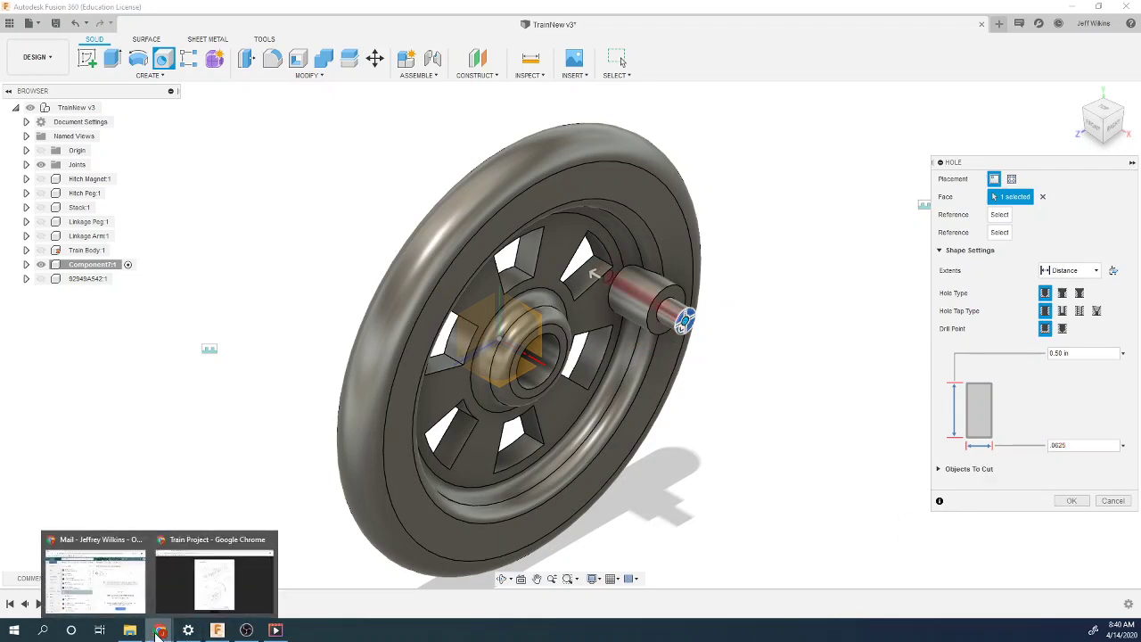
{"action": "left_click", "coordinate": [240, 577]}
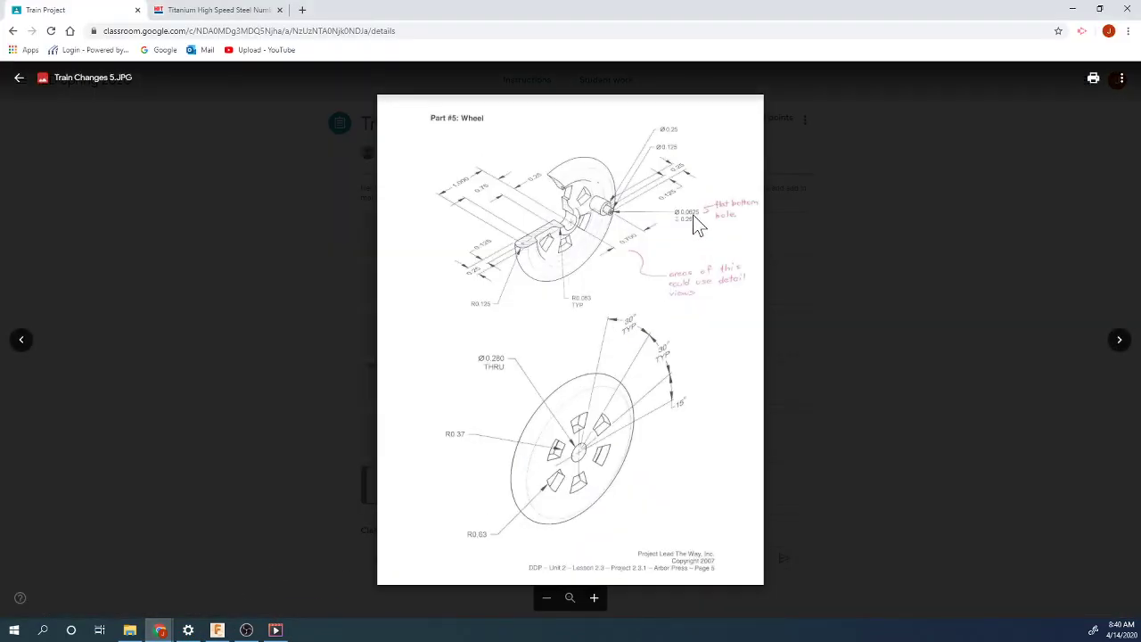
{"action": "left_click", "coordinate": [217, 630]}
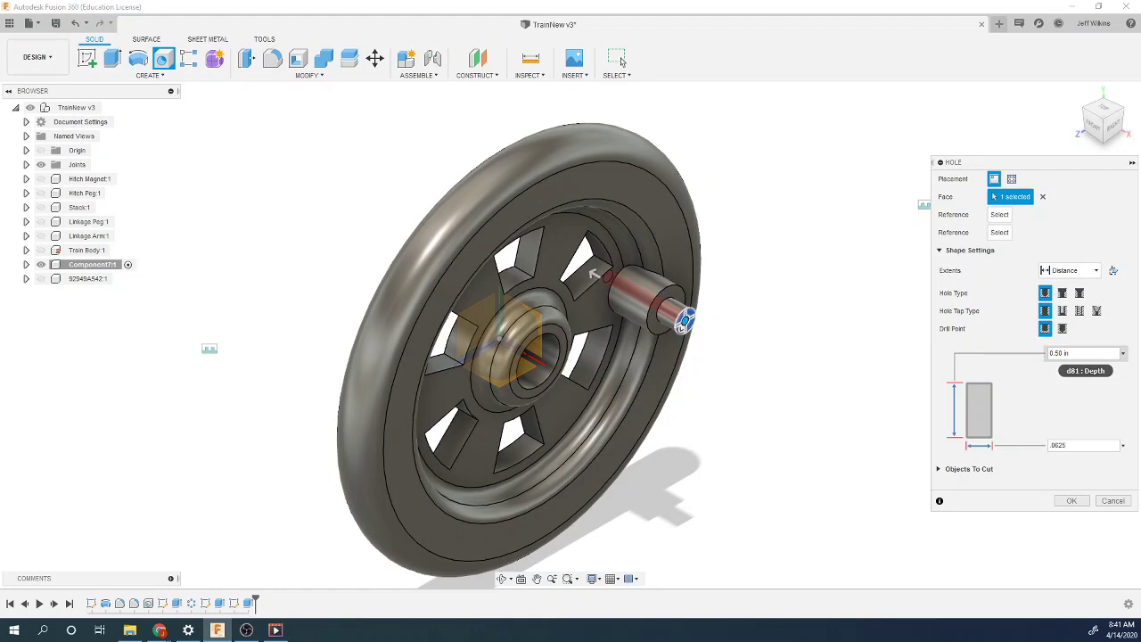
{"action": "left_click", "coordinate": [1056, 353]}
{"action": "type", "text": "2"}
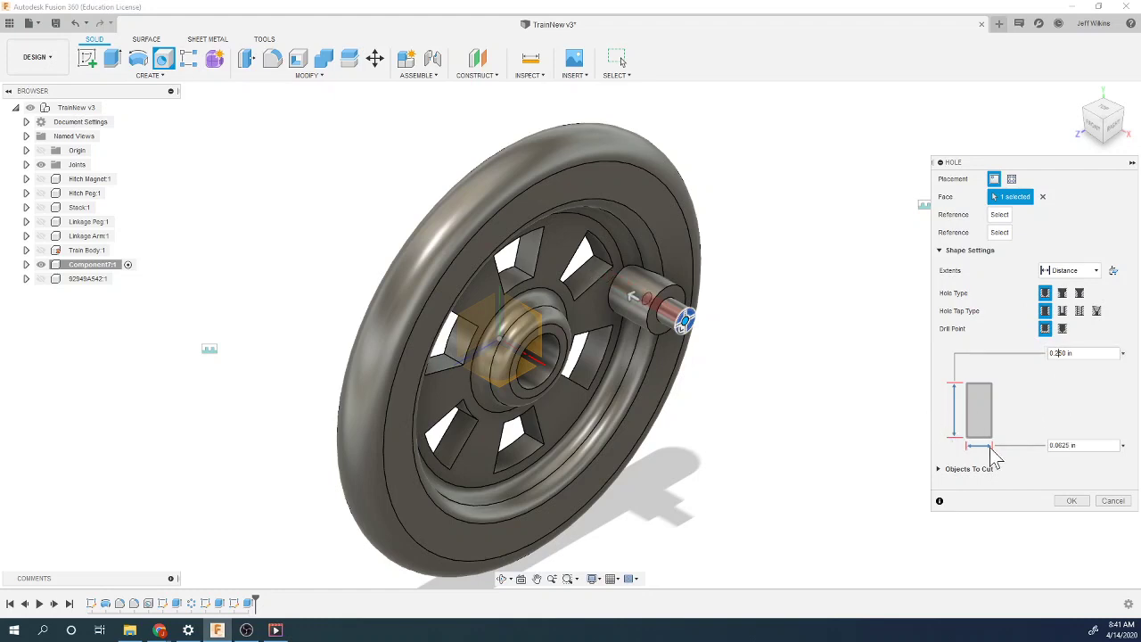
{"action": "scroll", "coordinate": [700, 333], "scroll_direction": "up", "scroll_amount": 6}
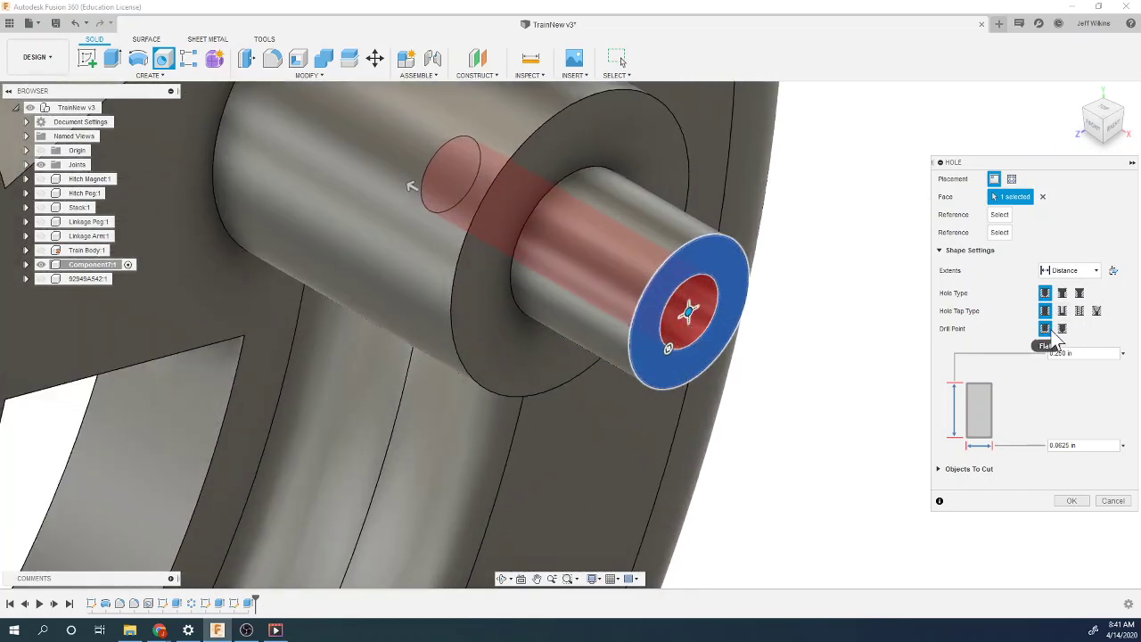
{"action": "left_click", "coordinate": [1071, 501]}
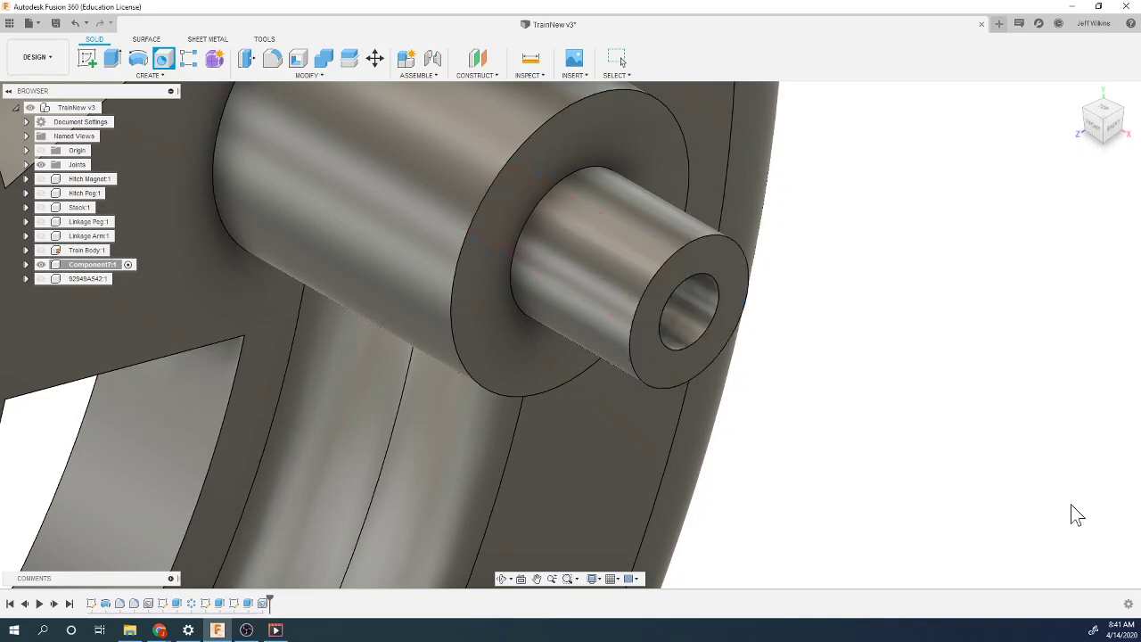
Step: Switch the visual style to Shaded and orbit the wheel to an oblique angle
{"action": "scroll", "coordinate": [912, 449], "scroll_direction": "down", "scroll_amount": 8}
{"action": "scroll", "coordinate": [293, 382], "scroll_direction": "down", "scroll_amount": 5}
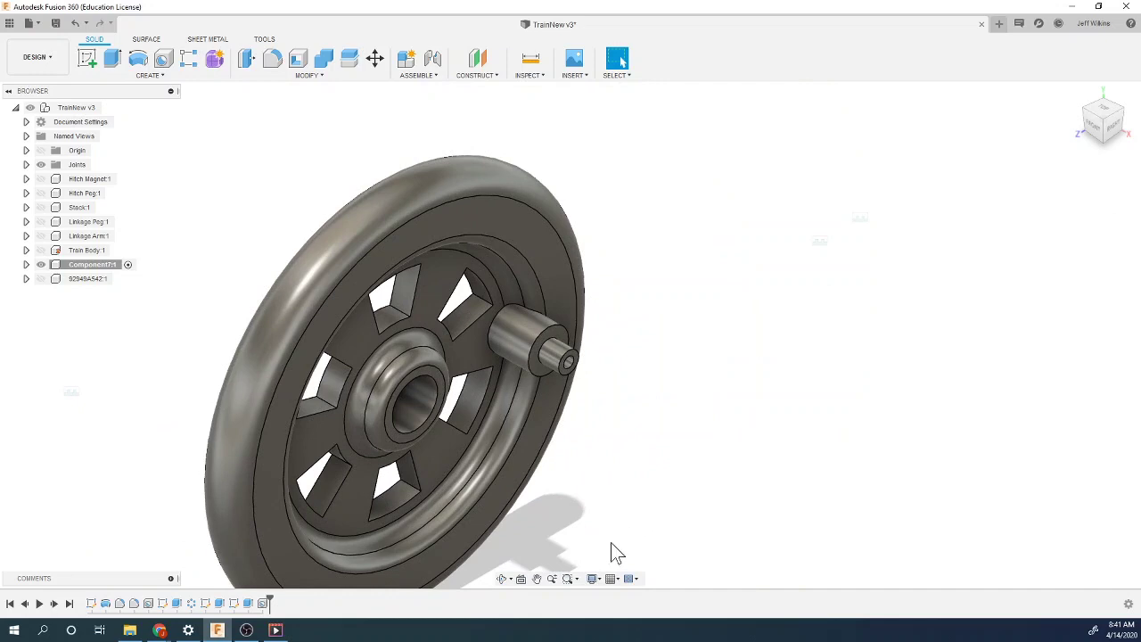
{"action": "left_click", "coordinate": [594, 578]}
{"action": "mouse_move", "coordinate": [622, 517]}
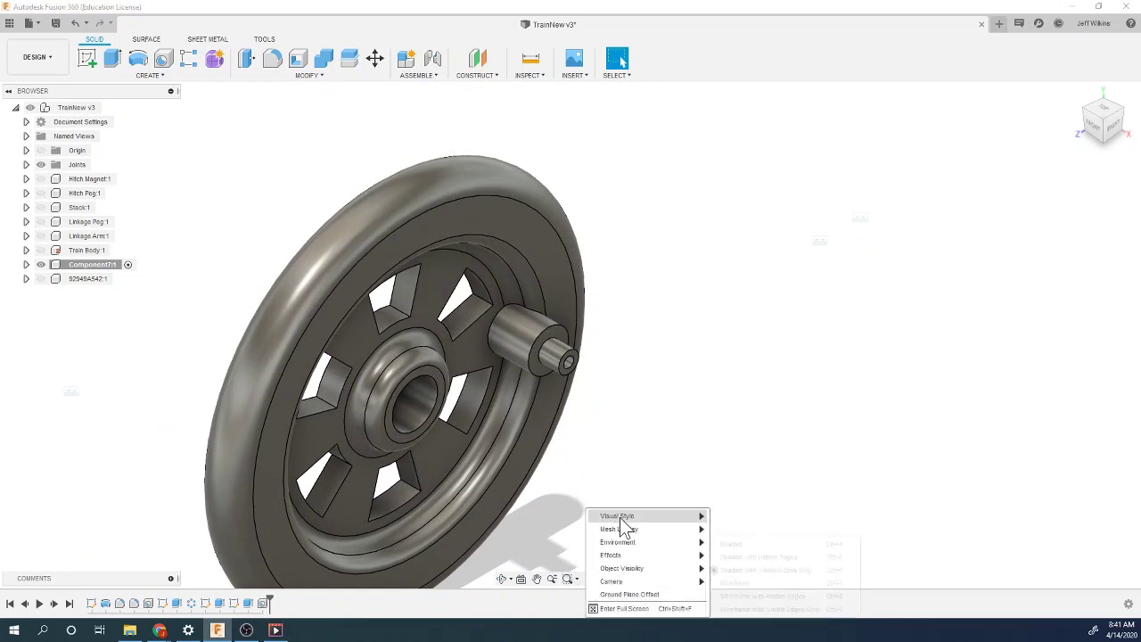
{"action": "left_click", "coordinate": [739, 542]}
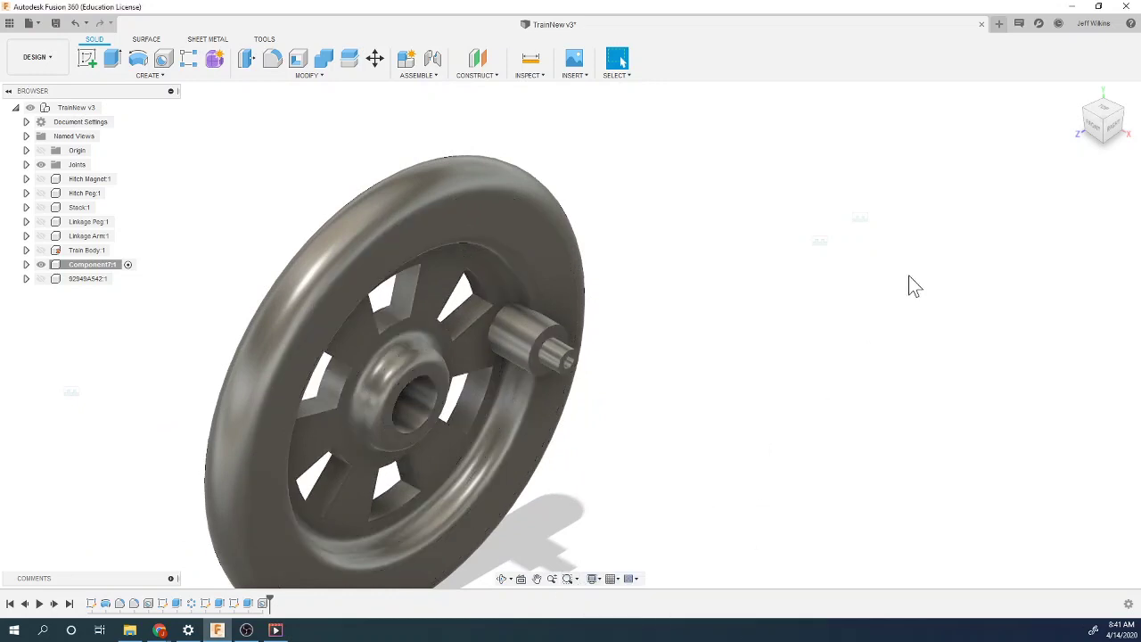
{"action": "left_click", "coordinate": [1112, 126]}
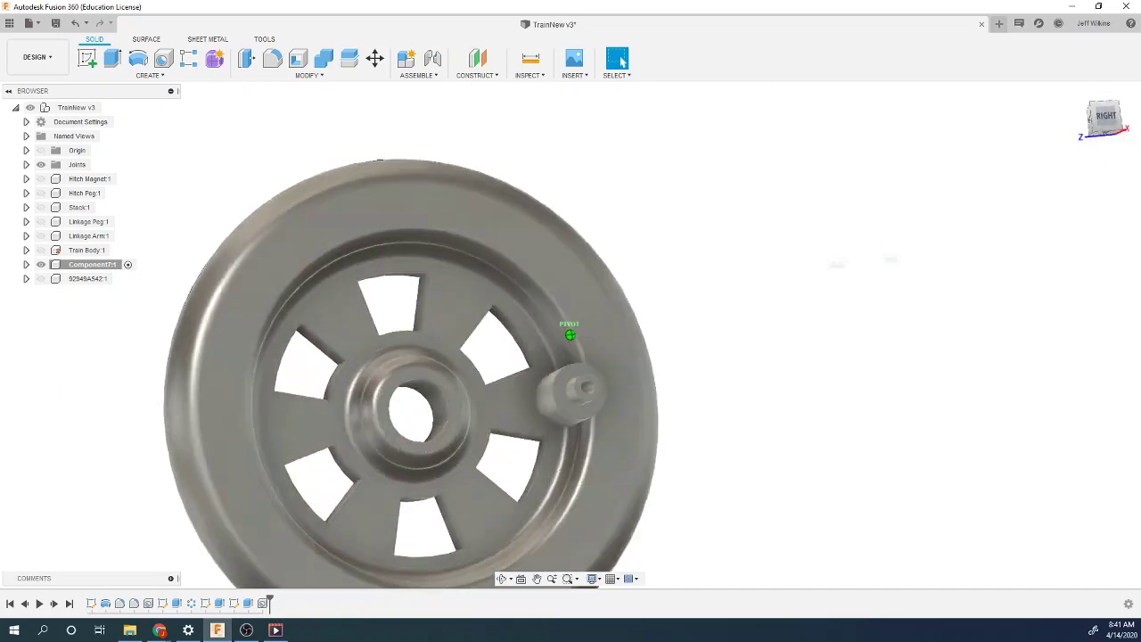
{"action": "mouse_move", "coordinate": [836, 265]}
{"action": "middle_mouse_down", "text": "shift"}
{"action": "mouse_move", "coordinate": [767, 349]}
{"action": "mouse_move", "coordinate": [810, 442]}
{"action": "mouse_move", "coordinate": [657, 560]}
{"action": "mouse_move", "coordinate": [464, 558]}
{"action": "middle_mouse_up", "text": "shift"}
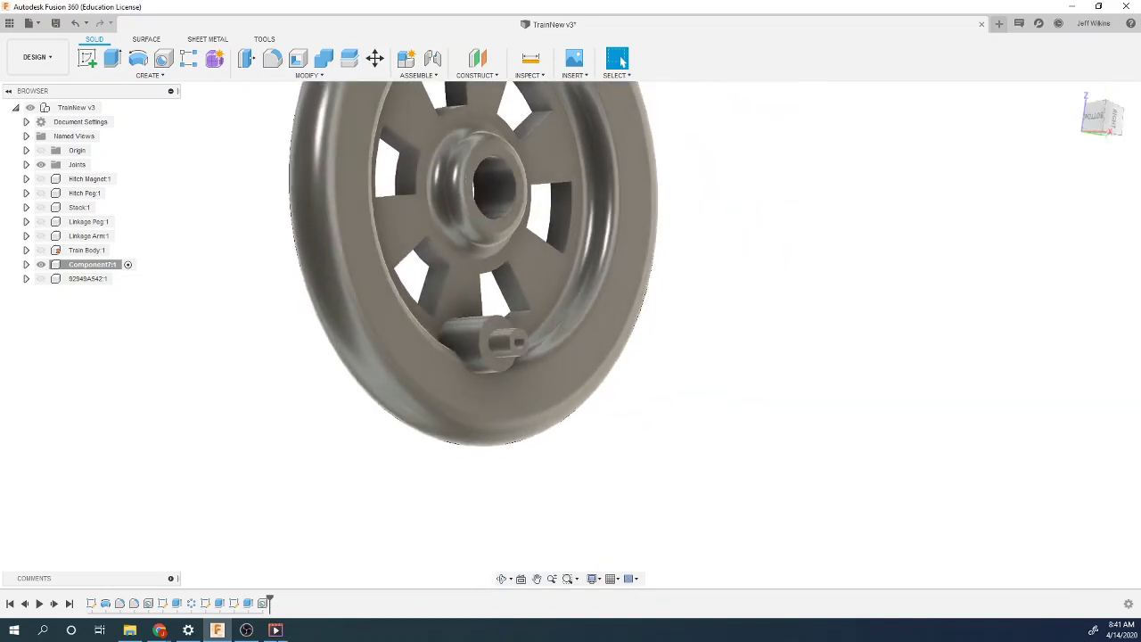
Step: Change the visual style to Shaded with Visible Edges Only and zoom out
{"action": "left_click", "coordinate": [594, 585]}
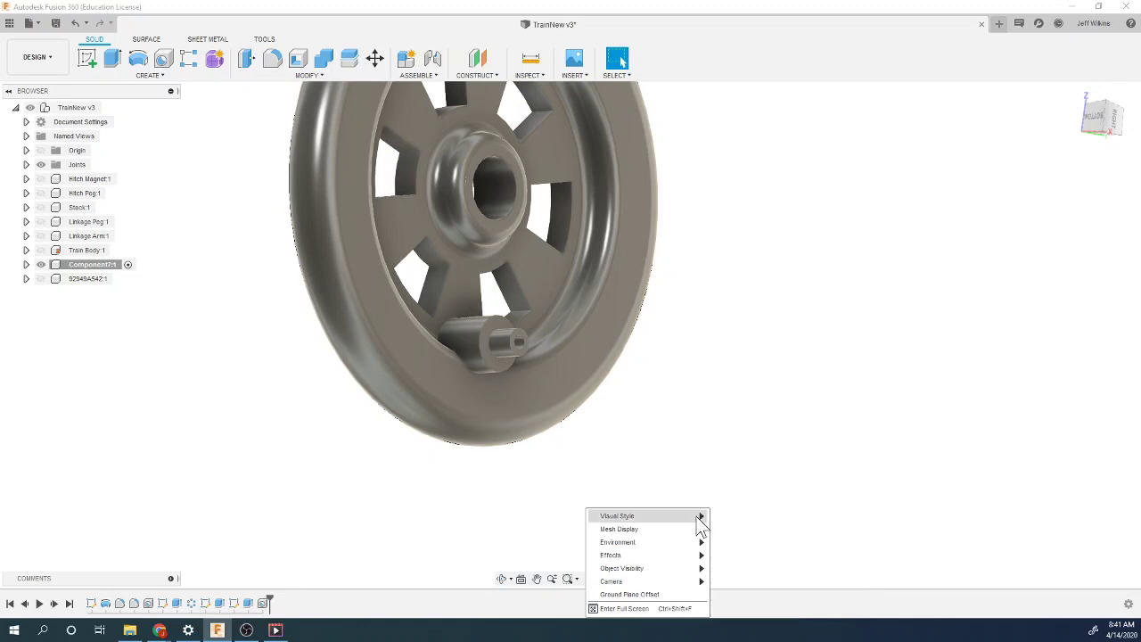
{"action": "mouse_move", "coordinate": [701, 516]}
{"action": "left_click", "coordinate": [736, 530]}
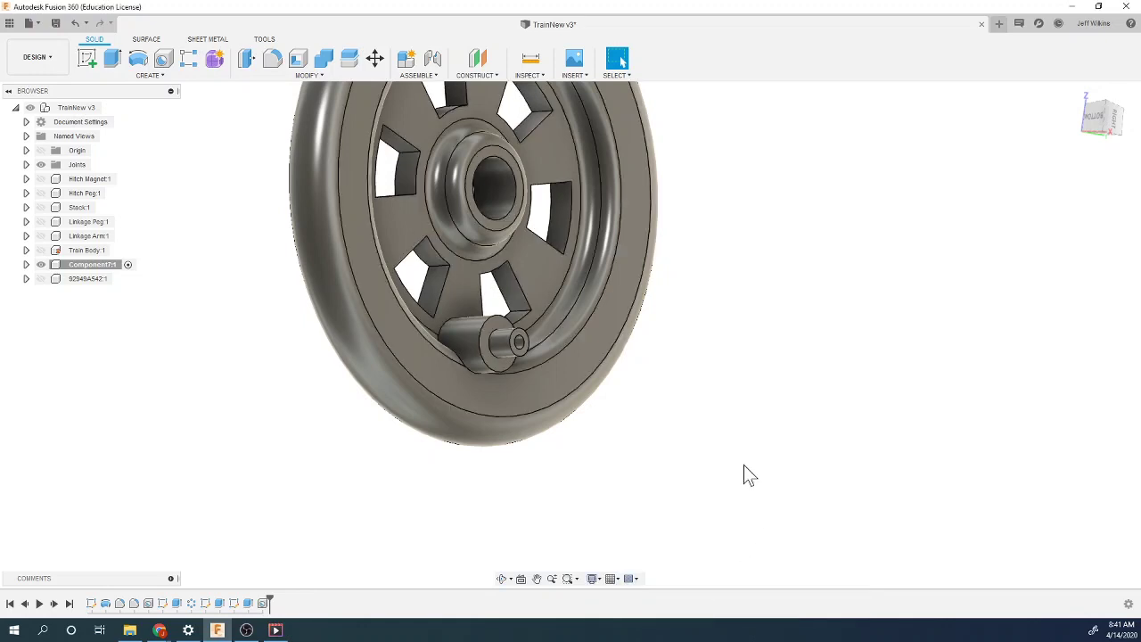
{"action": "mouse_move", "coordinate": [571, 334]}
{"action": "middle_mouse_down", "text": "shift"}
{"action": "mouse_move", "coordinate": [401, 343]}
{"action": "mouse_move", "coordinate": [676, 233]}
{"action": "middle_mouse_up", "text": "shift"}
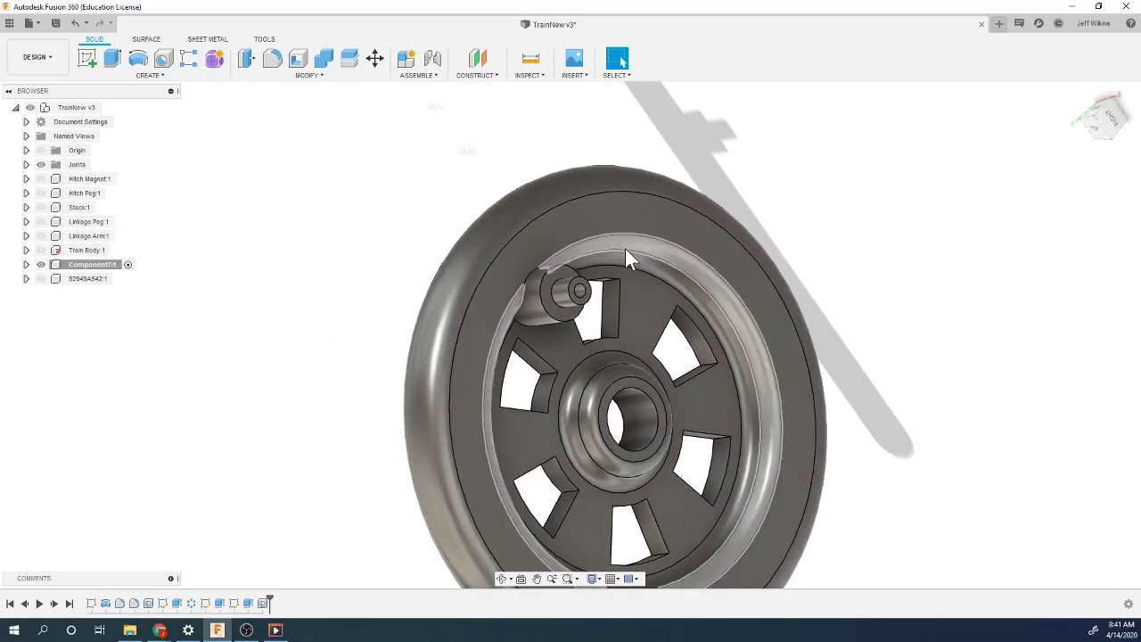
{"action": "scroll", "coordinate": [610, 253], "scroll_direction": "down", "scroll_amount": 5}
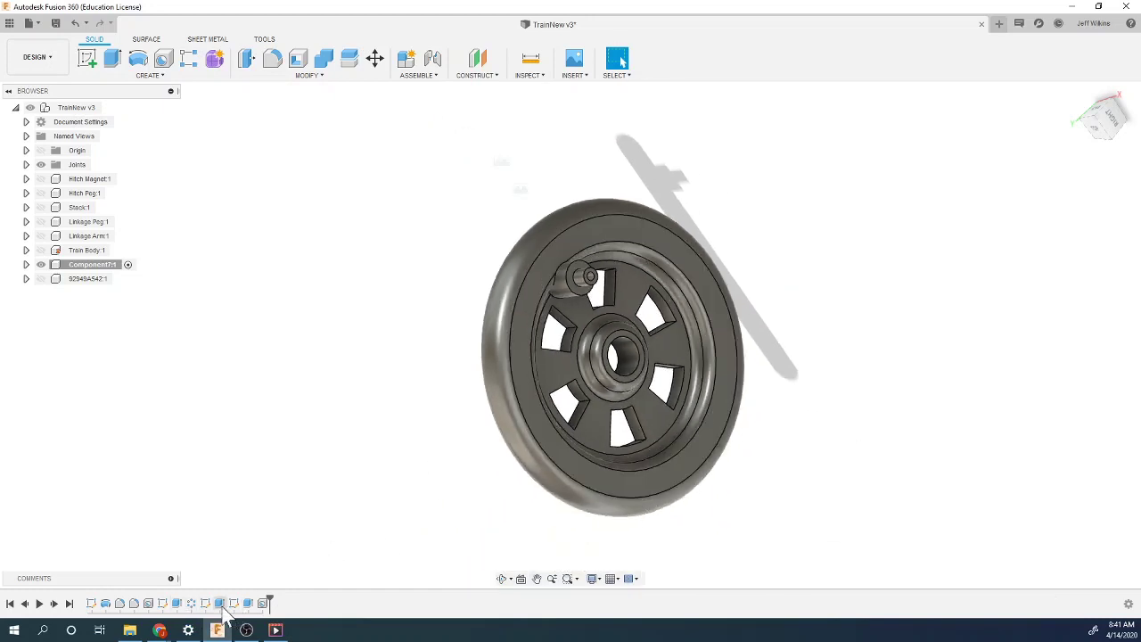
Step: Edit the 4 Edges fillet radius from the timeline twice, committing each revision
{"action": "double_click", "coordinate": [133, 603]}
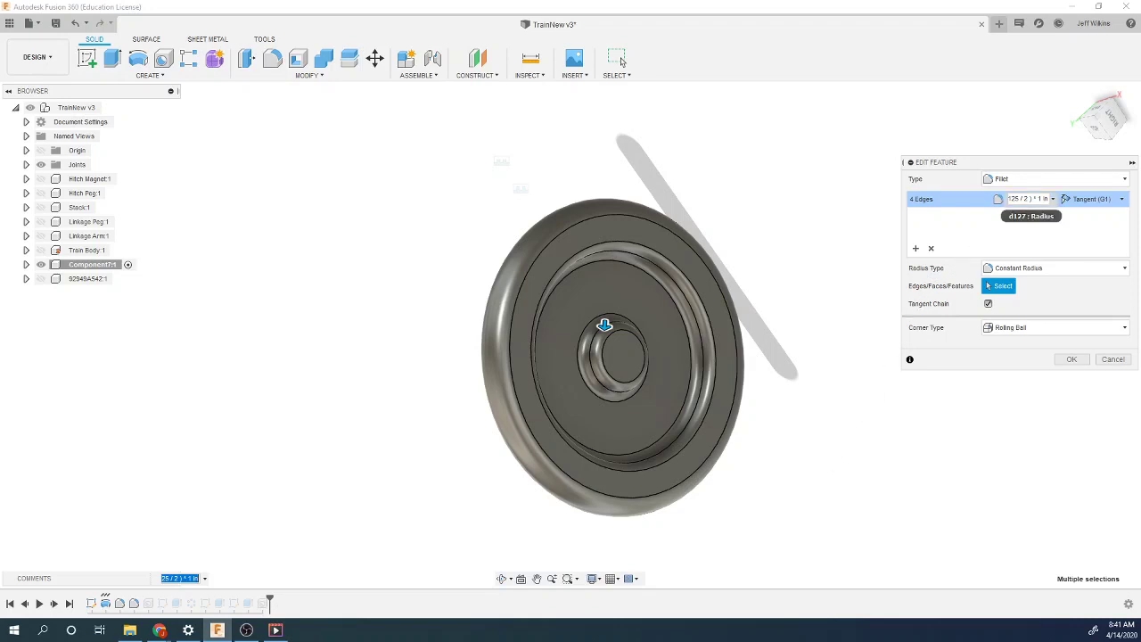
{"action": "left_click", "coordinate": [1025, 201]}
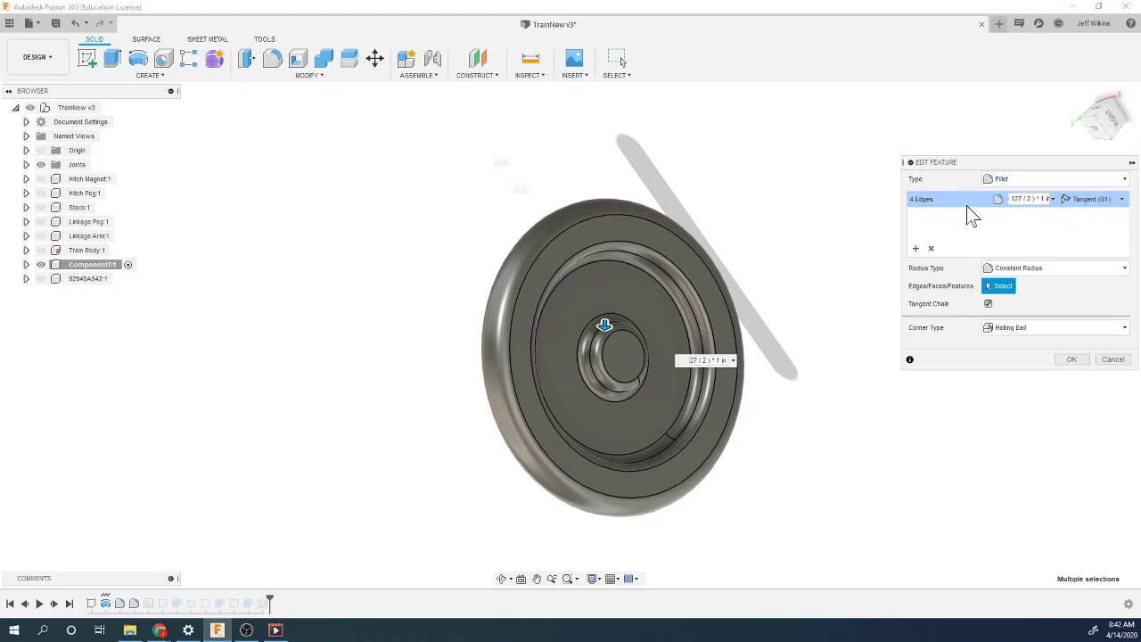
{"action": "key", "text": "Return"}
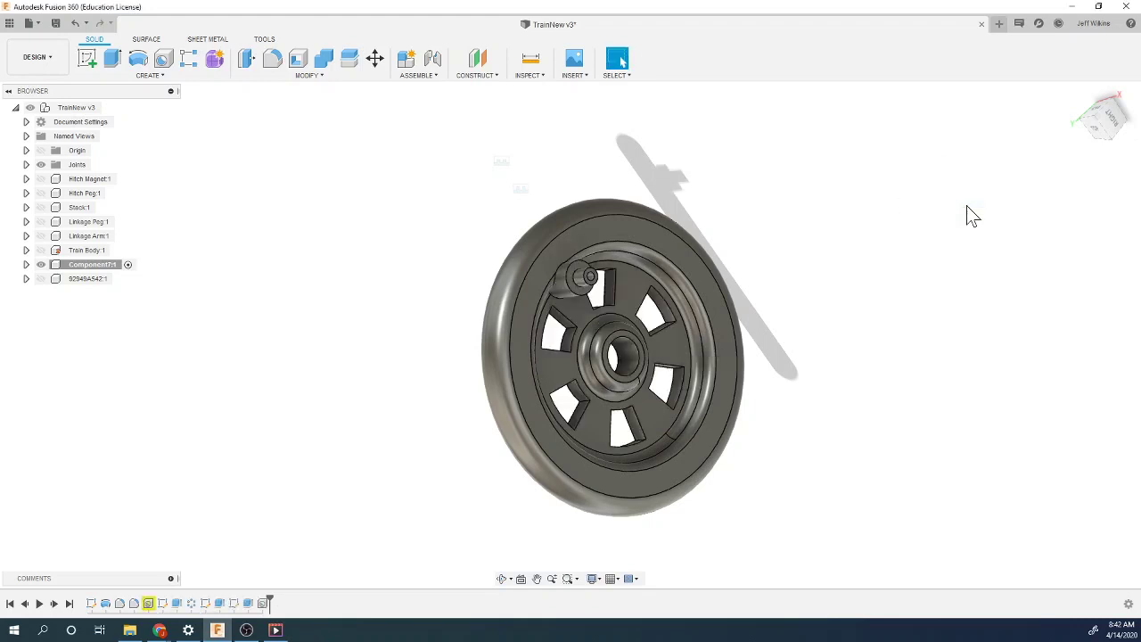
{"action": "double_click", "coordinate": [130, 603]}
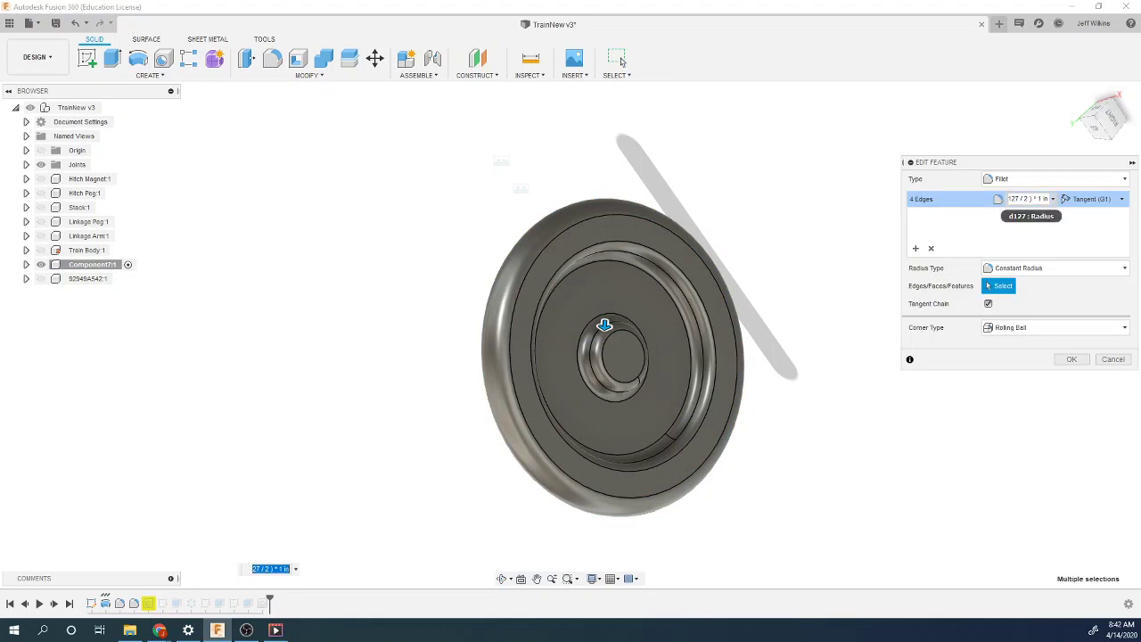
{"action": "left_click", "coordinate": [1014, 199]}
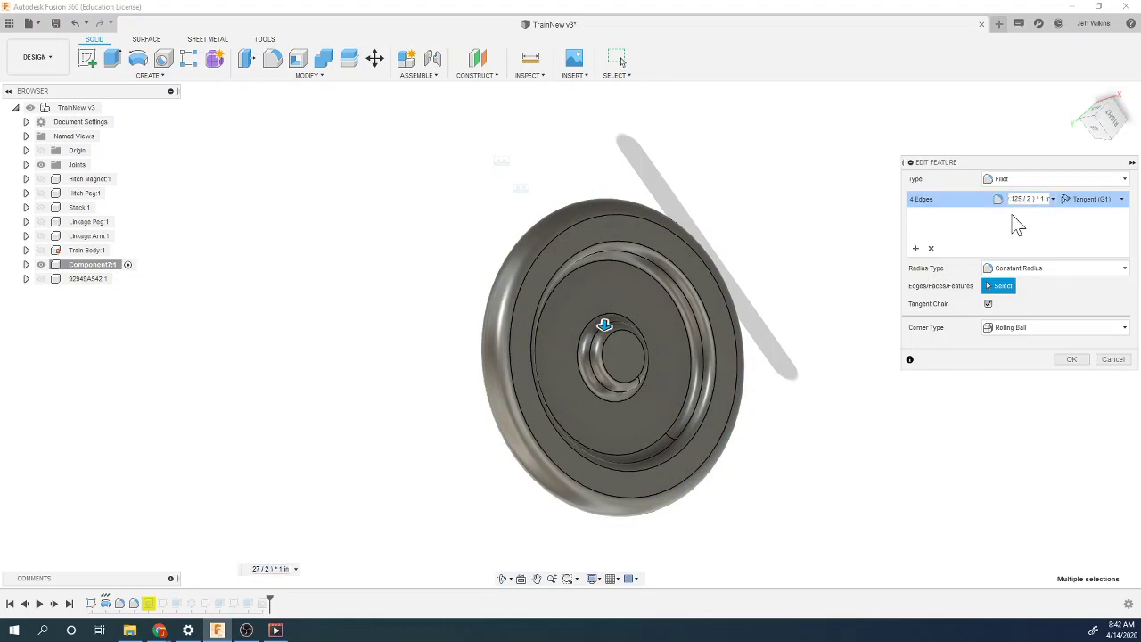
{"action": "key", "text": "Return"}
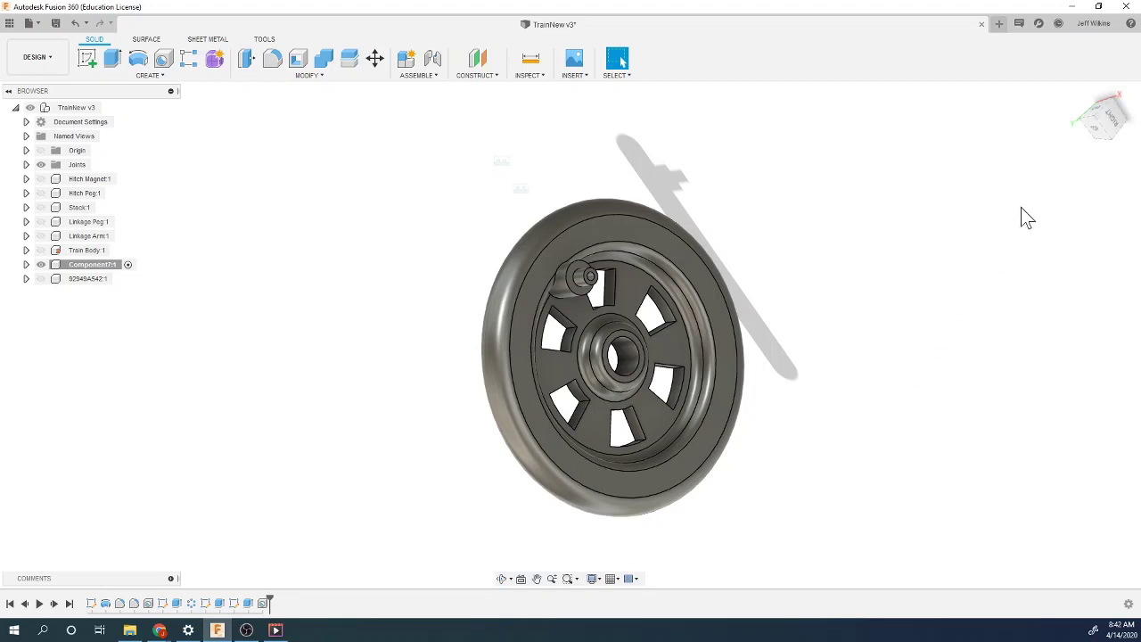
Step: Go to the Home view, zoom in on the axle peg, then zoom back out
{"action": "left_click", "coordinate": [1080, 98]}
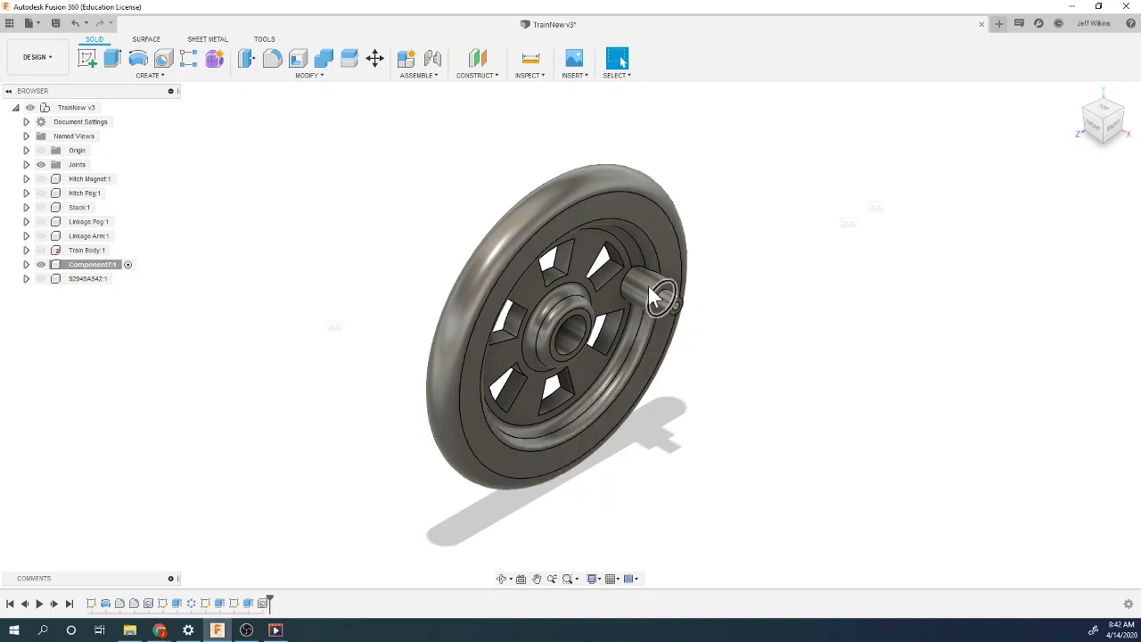
{"action": "scroll", "coordinate": [648, 285], "scroll_direction": "up", "scroll_amount": 5}
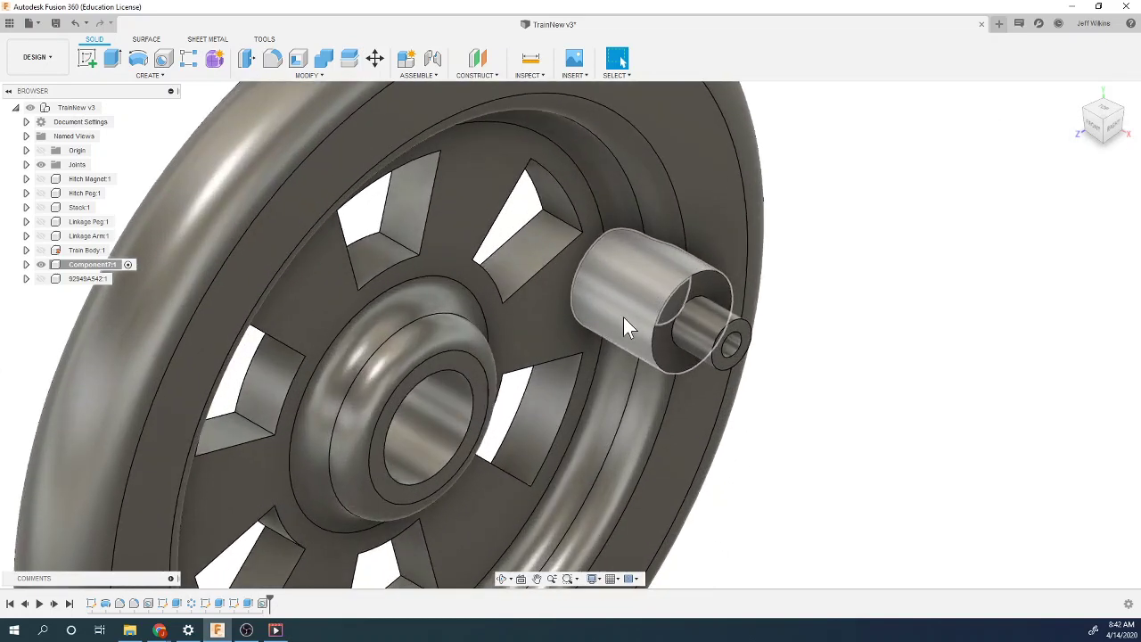
{"action": "scroll", "coordinate": [623, 317], "scroll_direction": "down", "scroll_amount": 6}
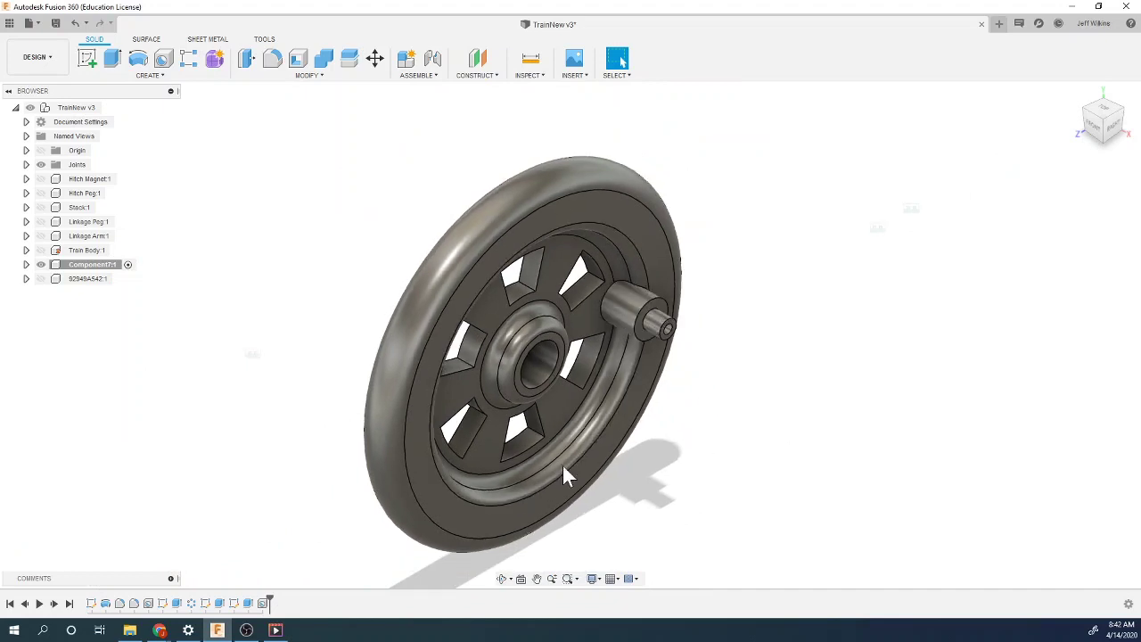
Step: Rename Component7:1 in the Browser to 'Wheel'
{"action": "left_click", "coordinate": [82, 265]}
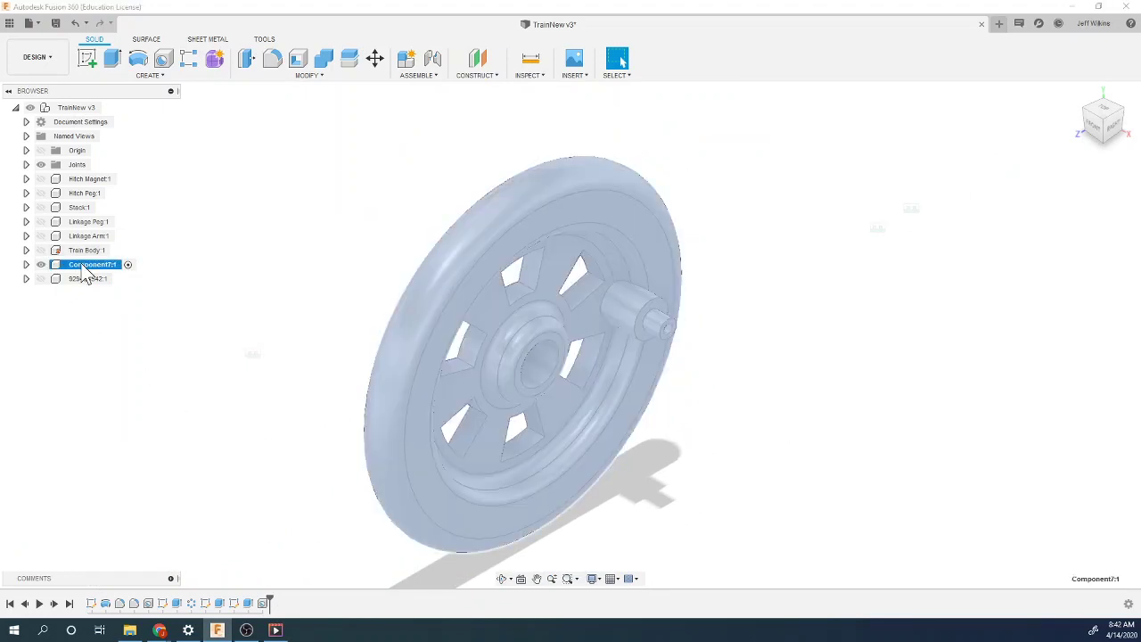
{"action": "double_click", "coordinate": [83, 265]}
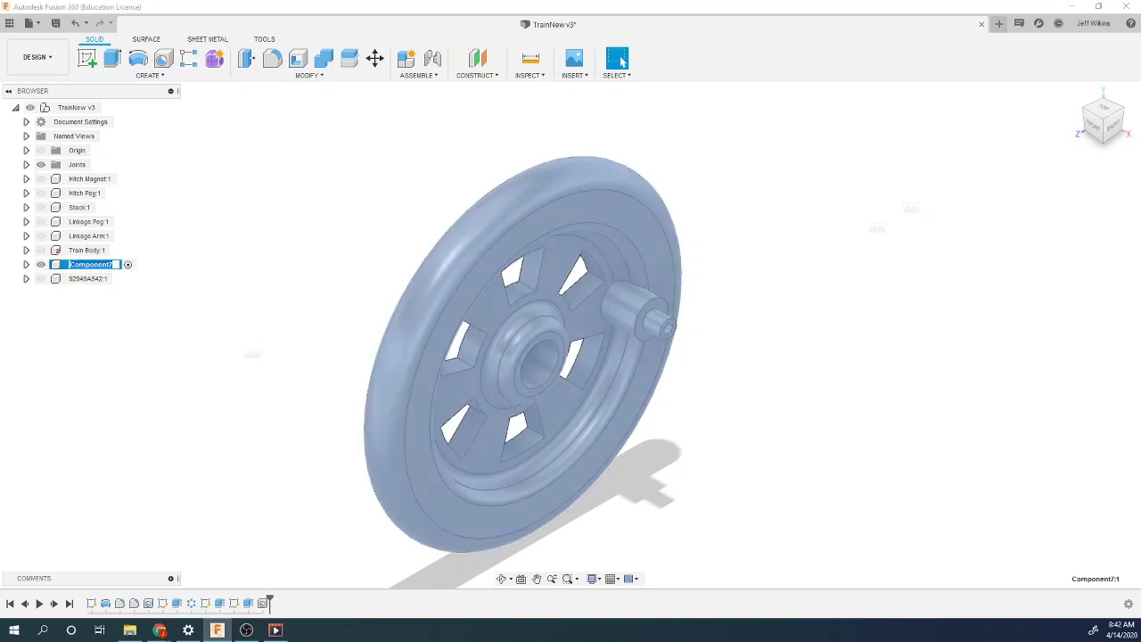
{"action": "type", "text": "Wheel"}
{"action": "key", "text": "Return"}
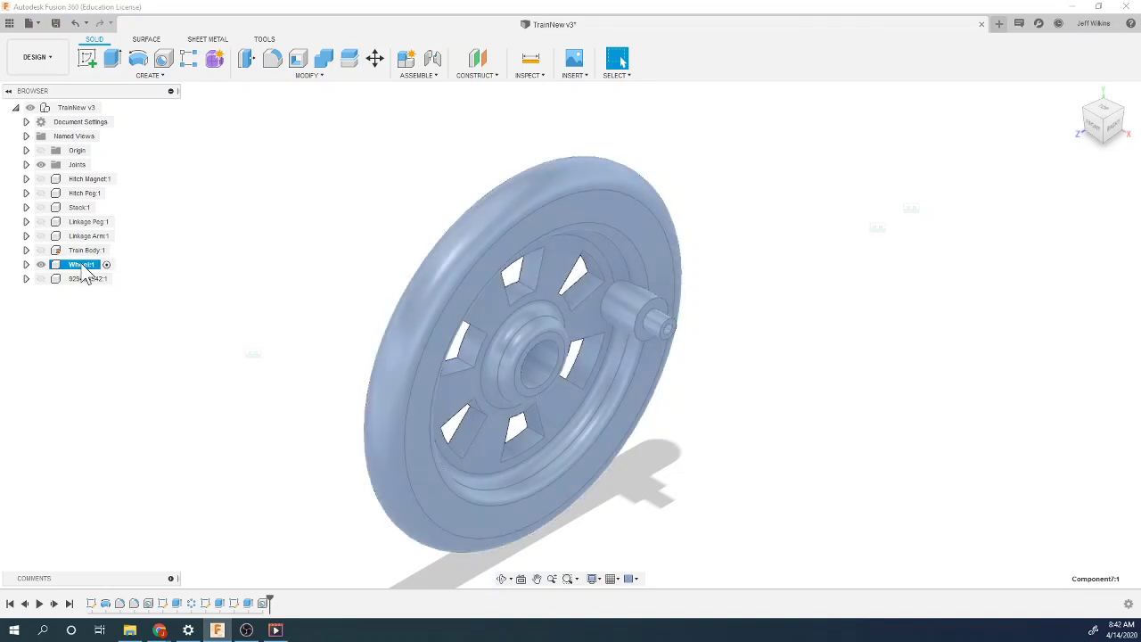
{"action": "left_click", "coordinate": [132, 352]}
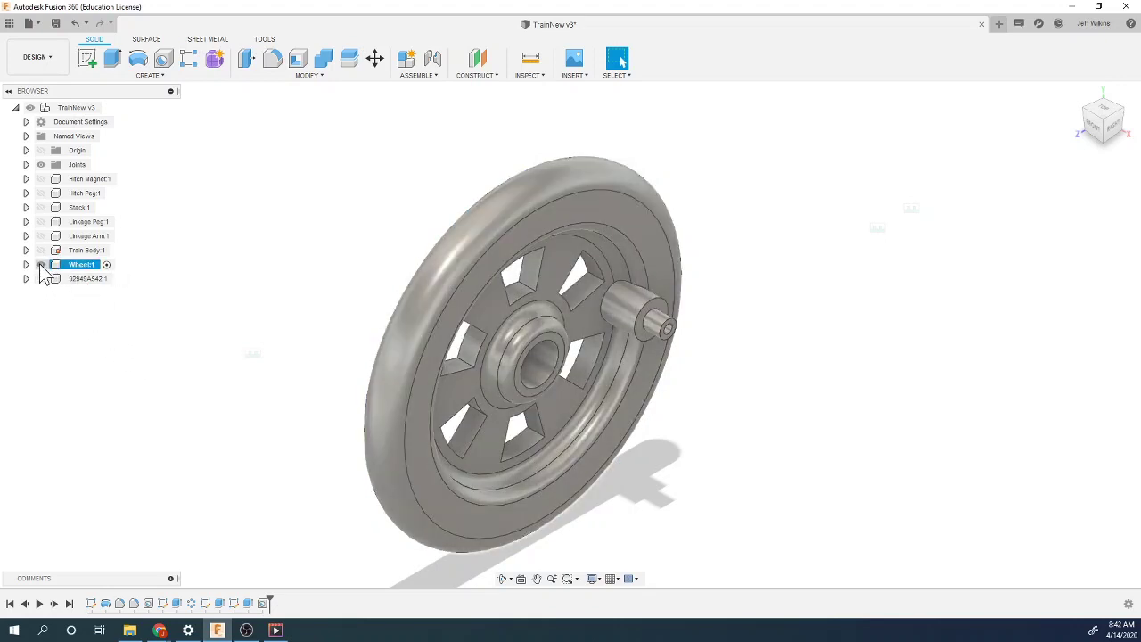
Step: Save a new version of TrainNew and copy the Wheel component
{"action": "right_click", "coordinate": [79, 269]}
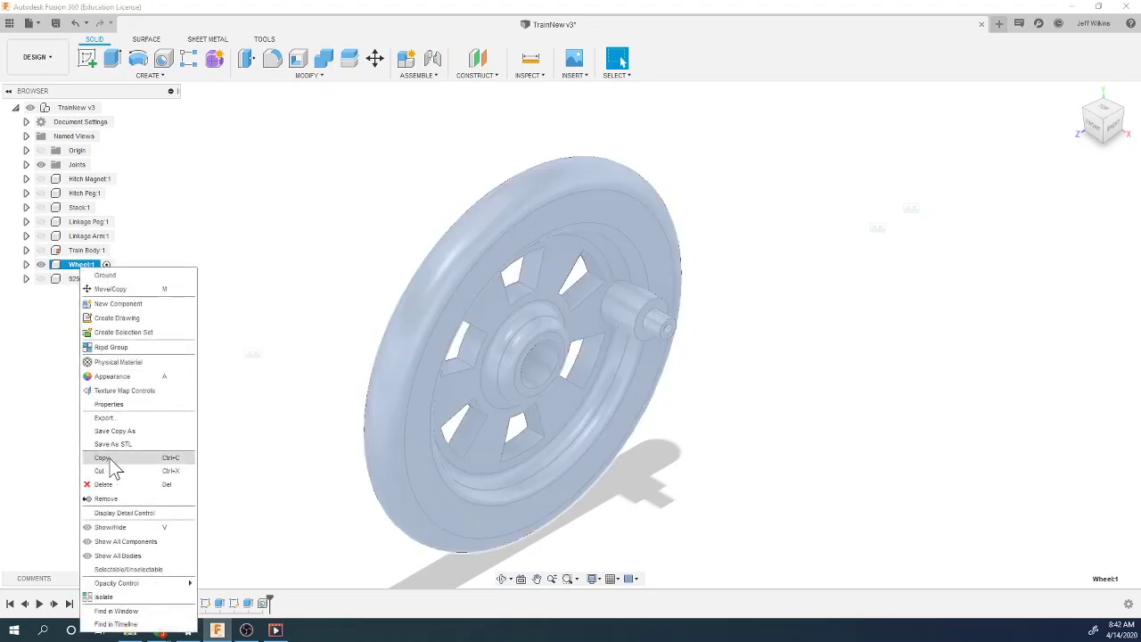
{"action": "left_click", "coordinate": [254, 243]}
{"action": "left_click", "coordinate": [55, 23]}
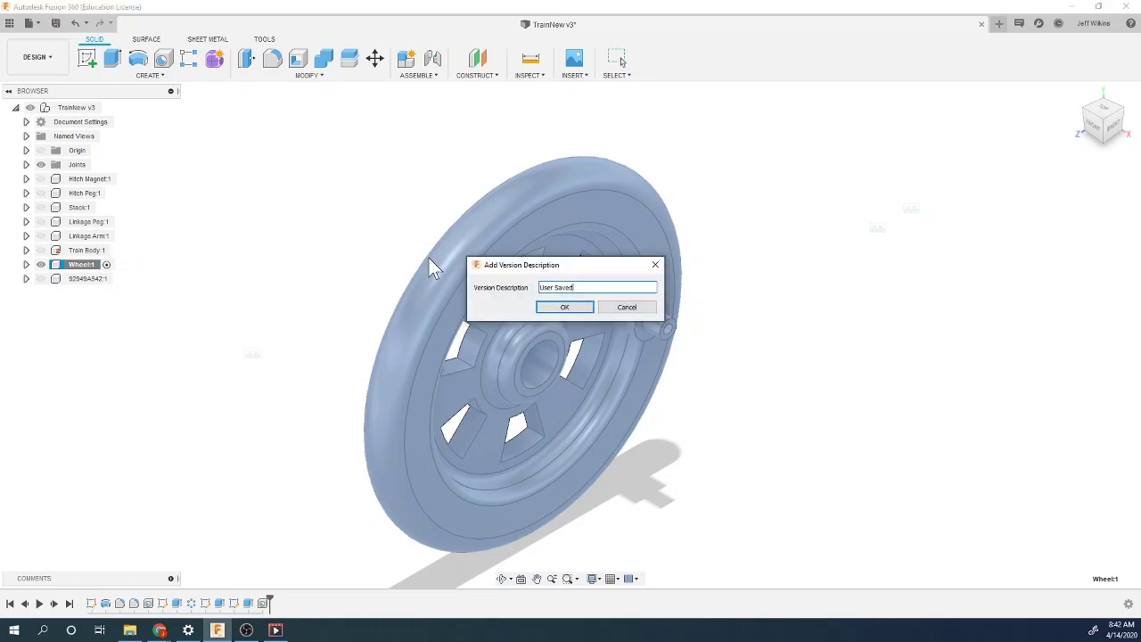
{"action": "left_click", "coordinate": [566, 307]}
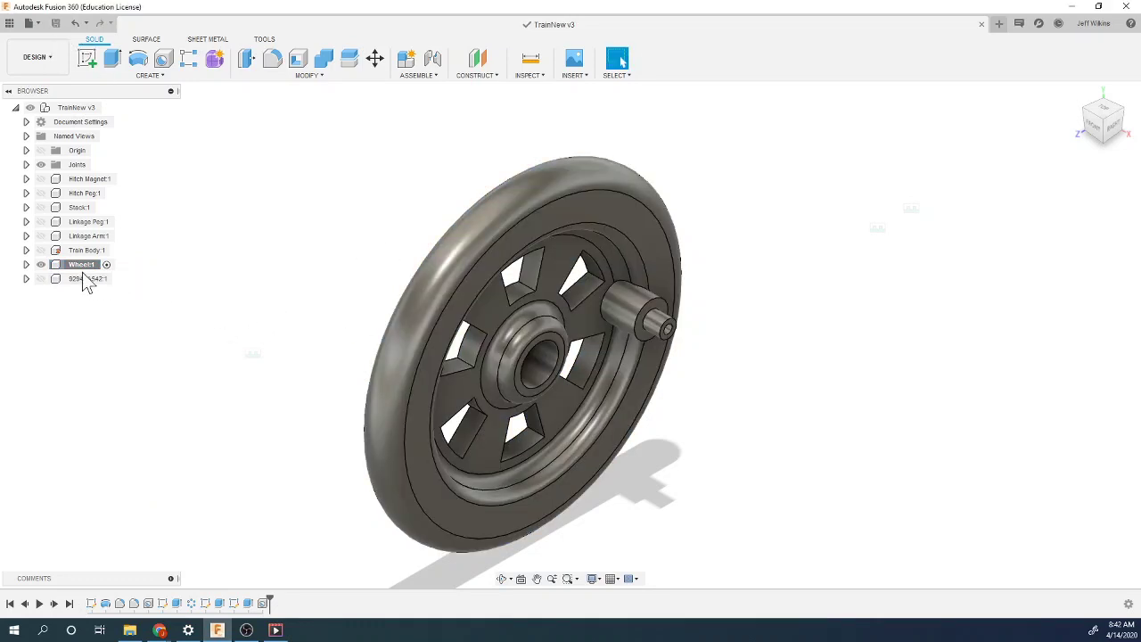
{"action": "right_click", "coordinate": [82, 266]}
{"action": "left_click", "coordinate": [107, 458]}
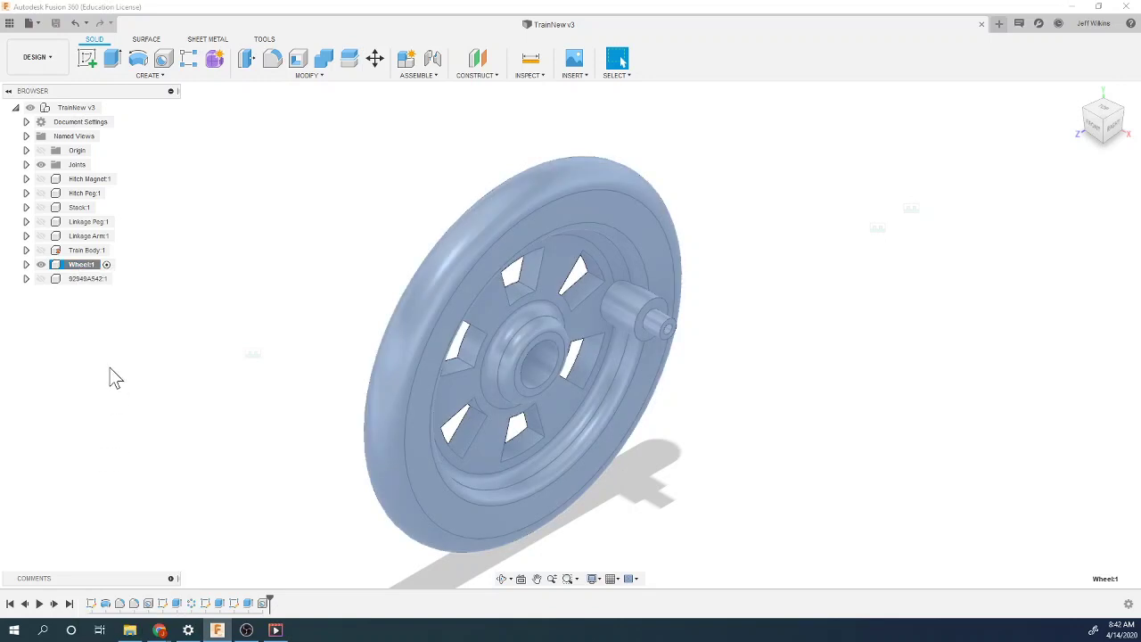
Step: Paste Wheel:2 and Wheel:3, moving them 2.00 in along X and 3.80 in along Z
{"action": "right_click", "coordinate": [74, 108]}
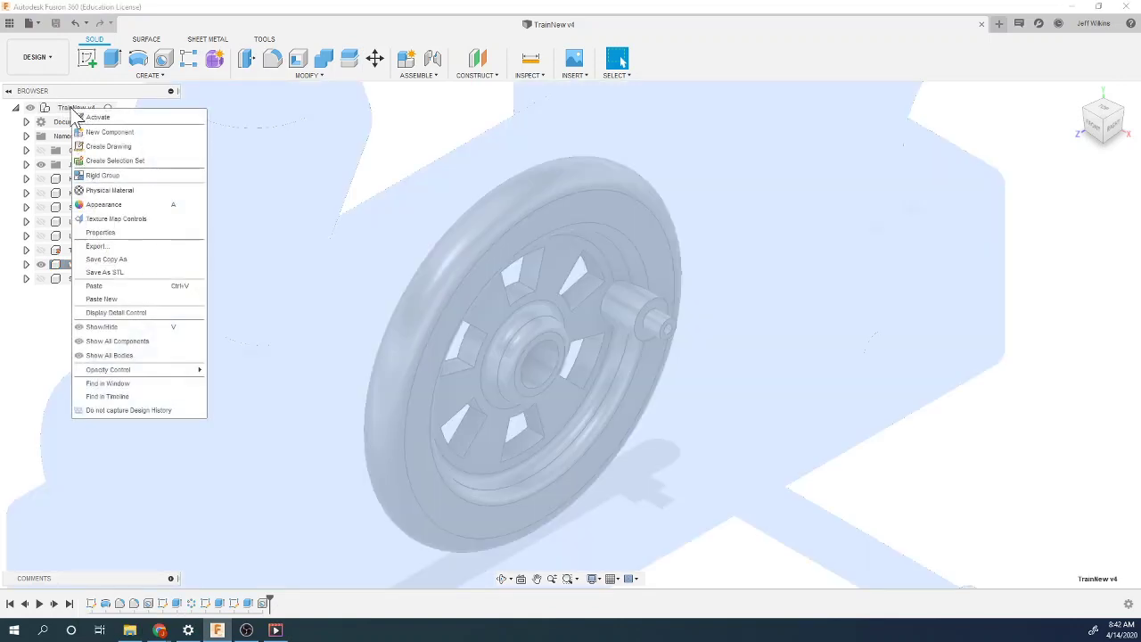
{"action": "left_click", "coordinate": [108, 287]}
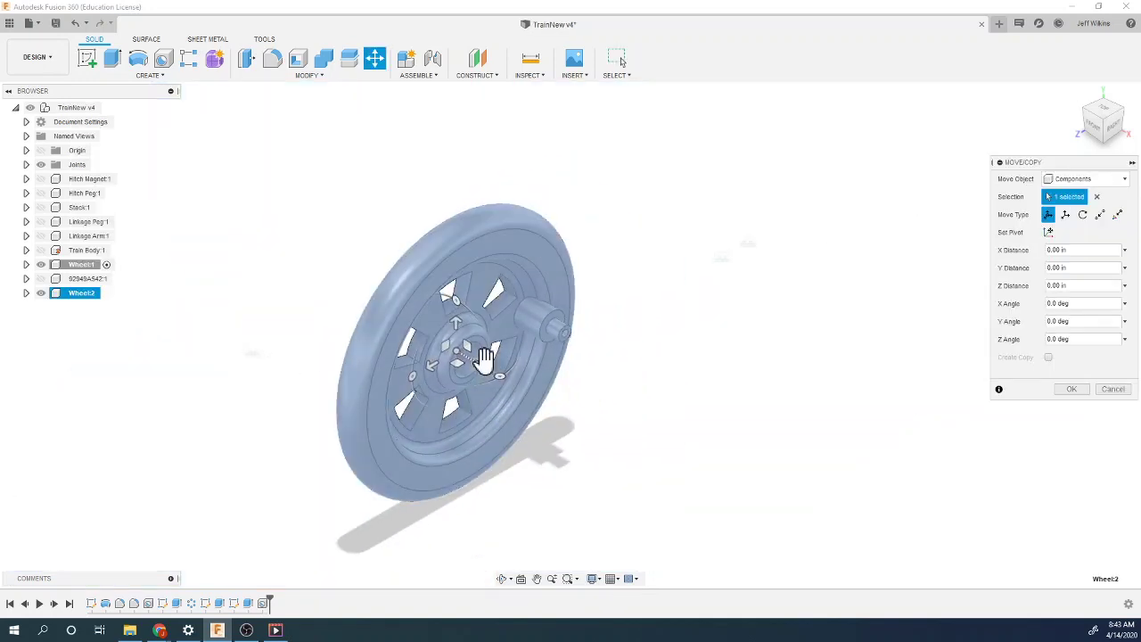
{"action": "left_click_drag", "start_coordinate": [486, 366], "coordinate": [699, 456]}
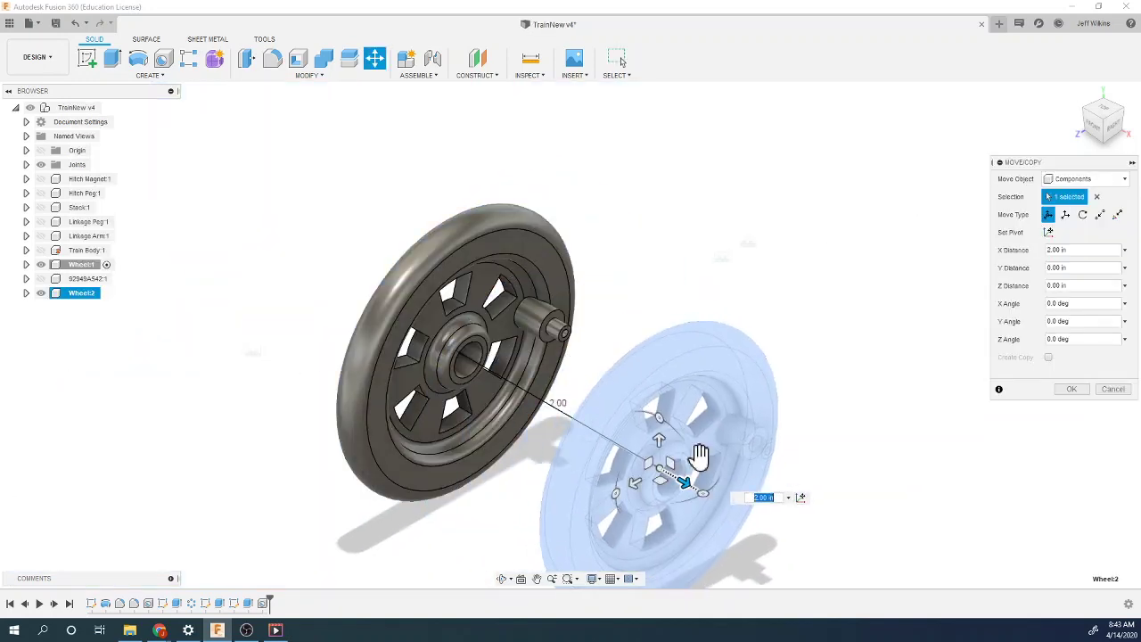
{"action": "left_click", "coordinate": [1072, 388]}
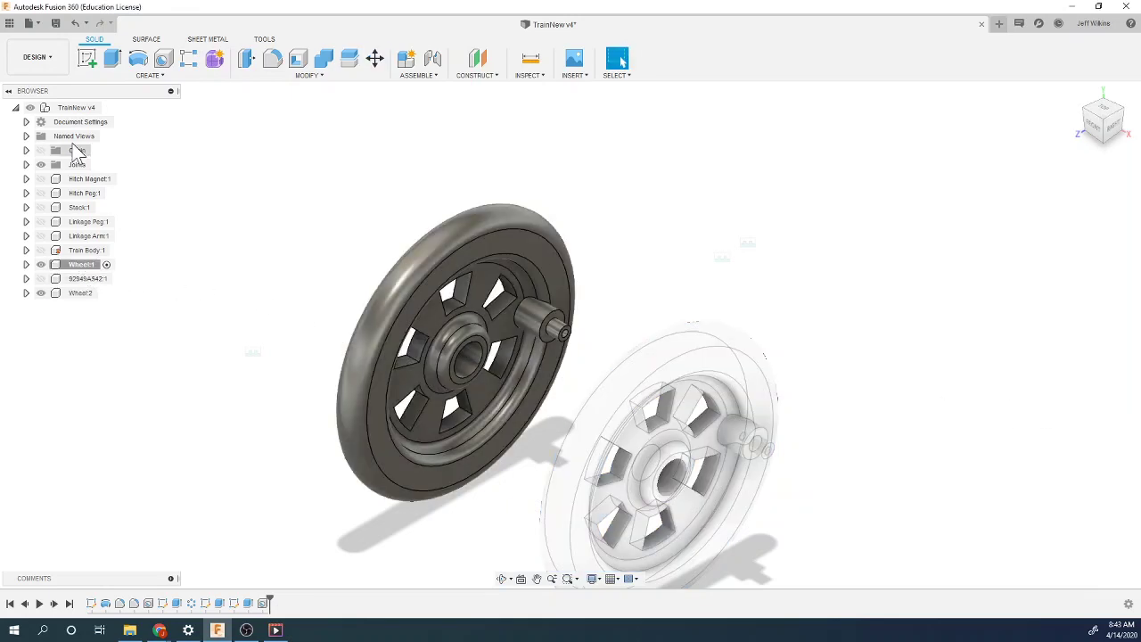
{"action": "right_click", "coordinate": [73, 107]}
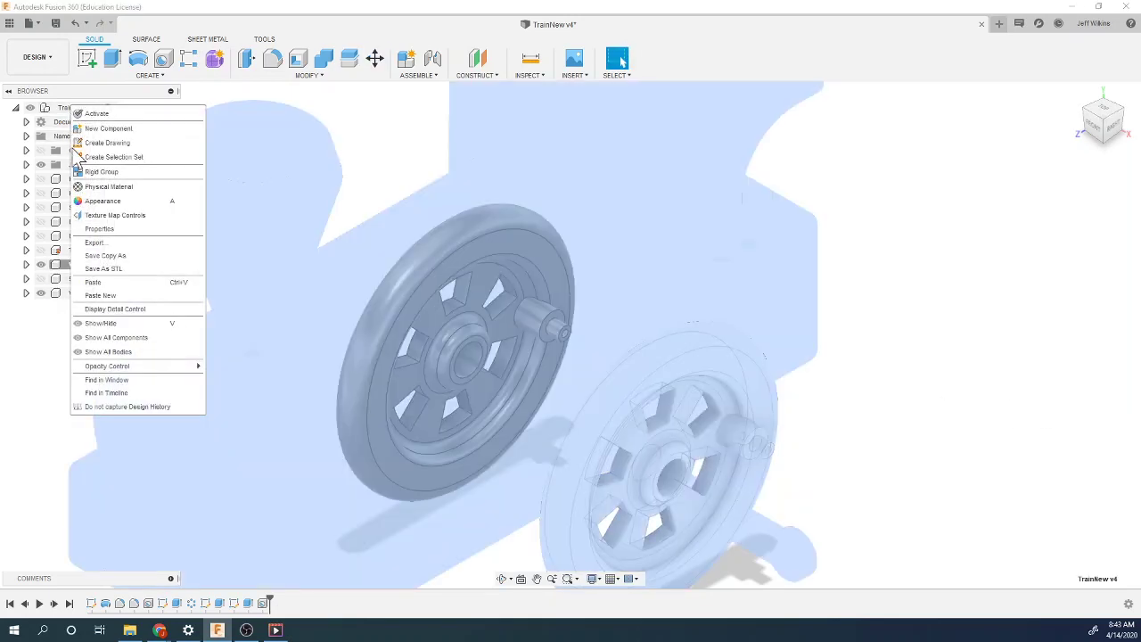
{"action": "left_click", "coordinate": [93, 282]}
{"action": "left_click_drag", "start_coordinate": [432, 367], "coordinate": [867, 145]}
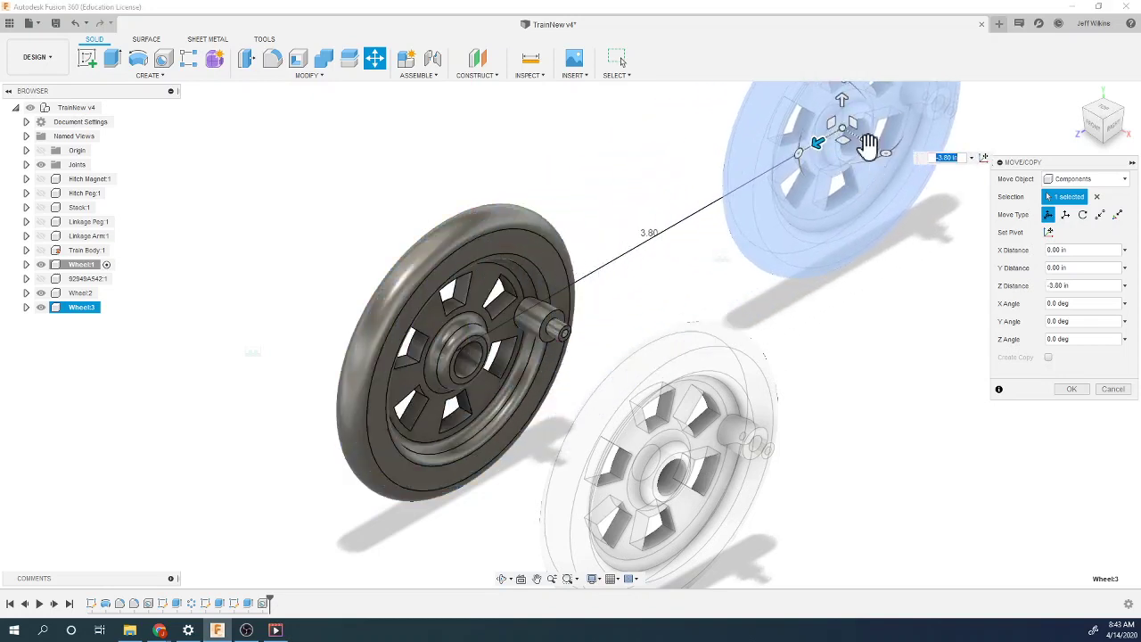
{"action": "left_click", "coordinate": [1072, 391]}
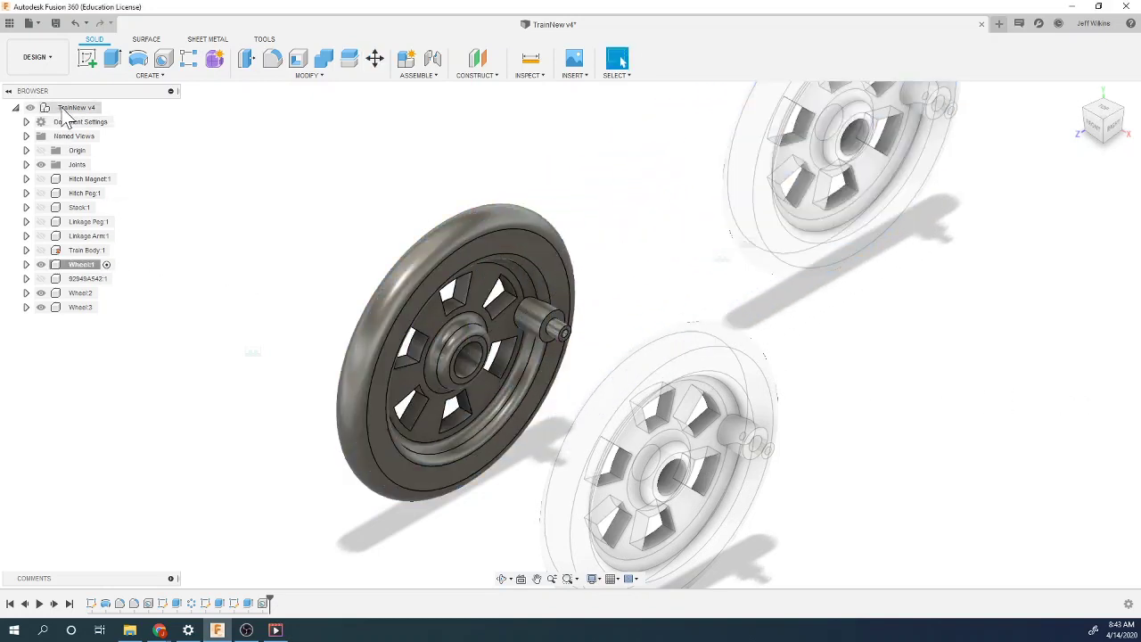
Step: Paste Wheel:4 and slide it about 2.10 in along X
{"action": "right_click", "coordinate": [63, 110]}
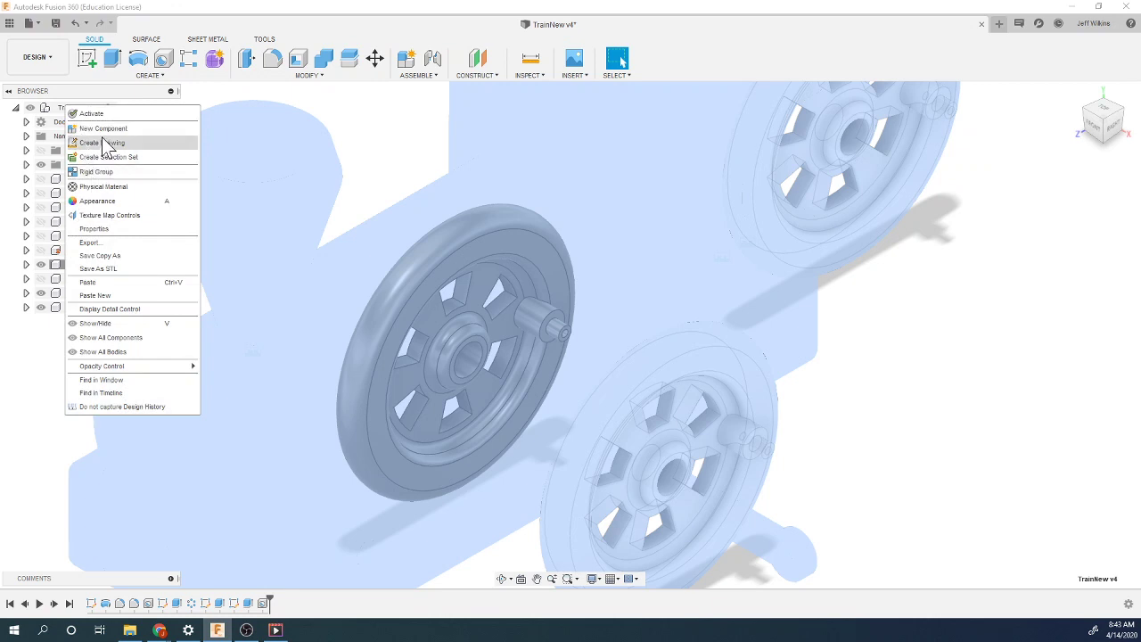
{"action": "left_click", "coordinate": [114, 294]}
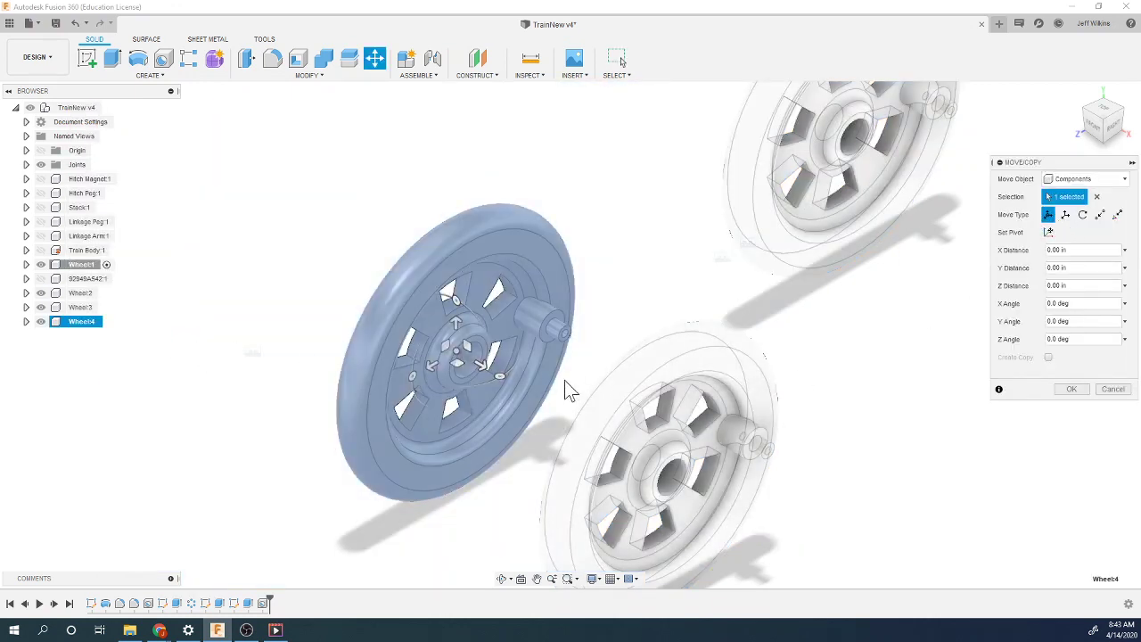
{"action": "left_click_drag", "start_coordinate": [477, 361], "coordinate": [990, 186]}
{"action": "left_click", "coordinate": [1070, 388]}
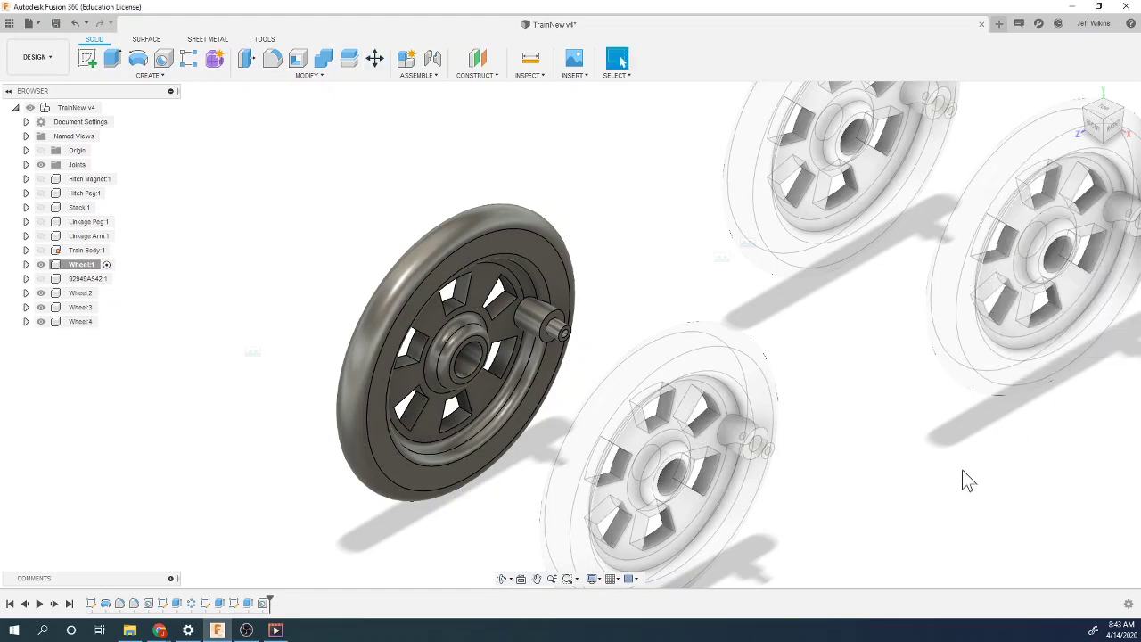
Step: Activate TrainNew v4, show the 92948A542:1 pin and hide all four wheels
{"action": "scroll", "coordinate": [872, 487], "scroll_direction": "down", "scroll_amount": 3}
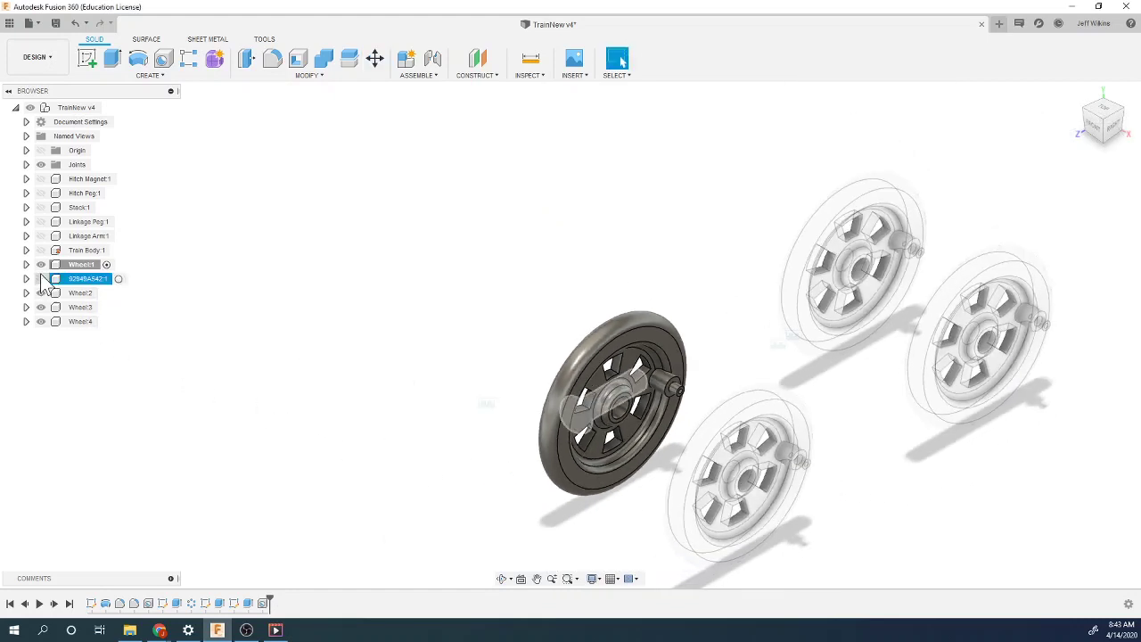
{"action": "left_click", "coordinate": [110, 107]}
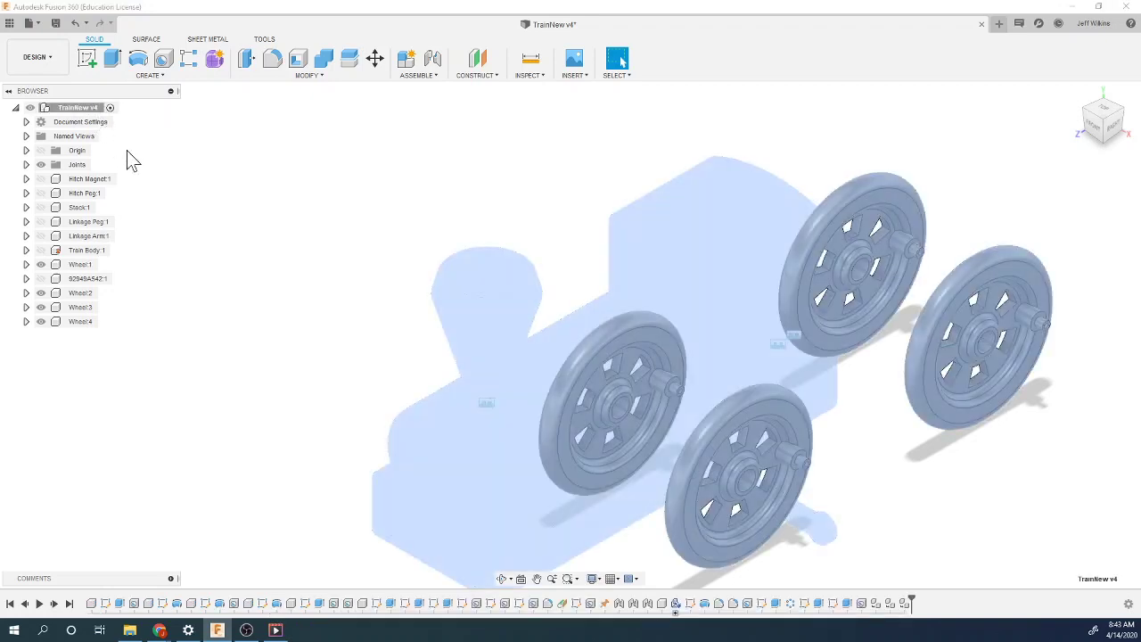
{"action": "left_click", "coordinate": [40, 278]}
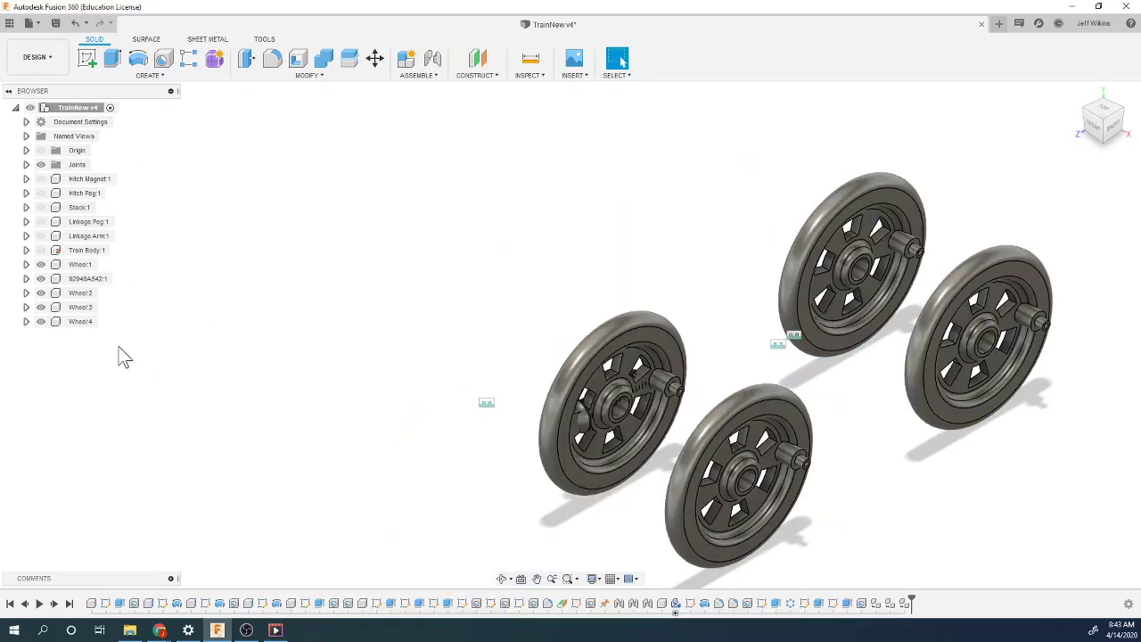
{"action": "left_click", "coordinate": [40, 264]}
{"action": "left_click", "coordinate": [40, 292]}
{"action": "left_click", "coordinate": [40, 306]}
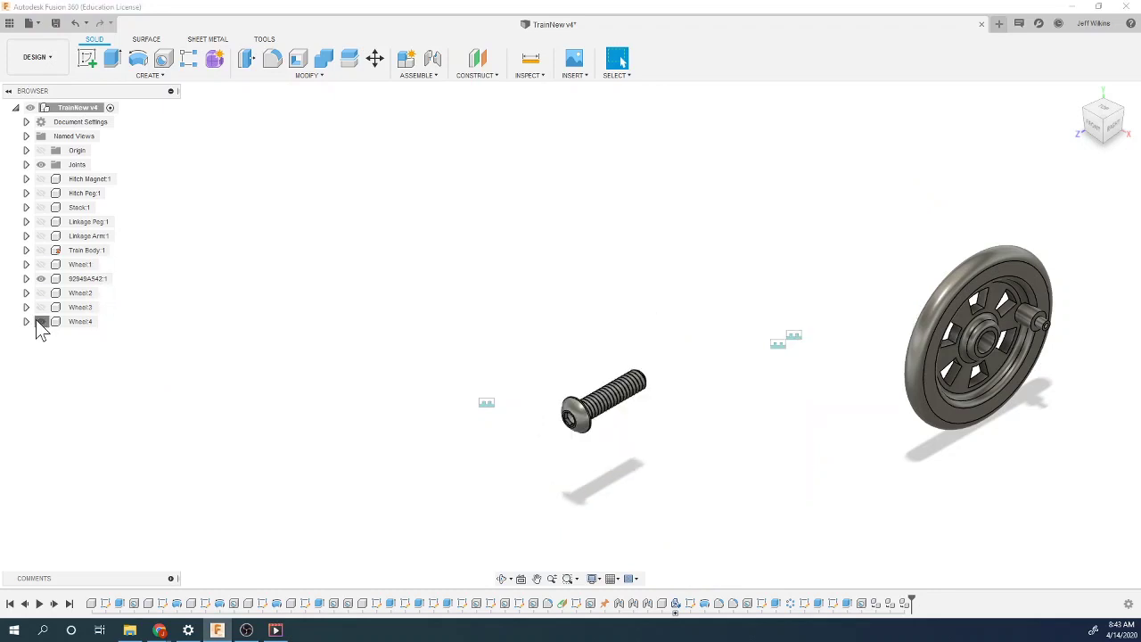
{"action": "left_click", "coordinate": [40, 321]}
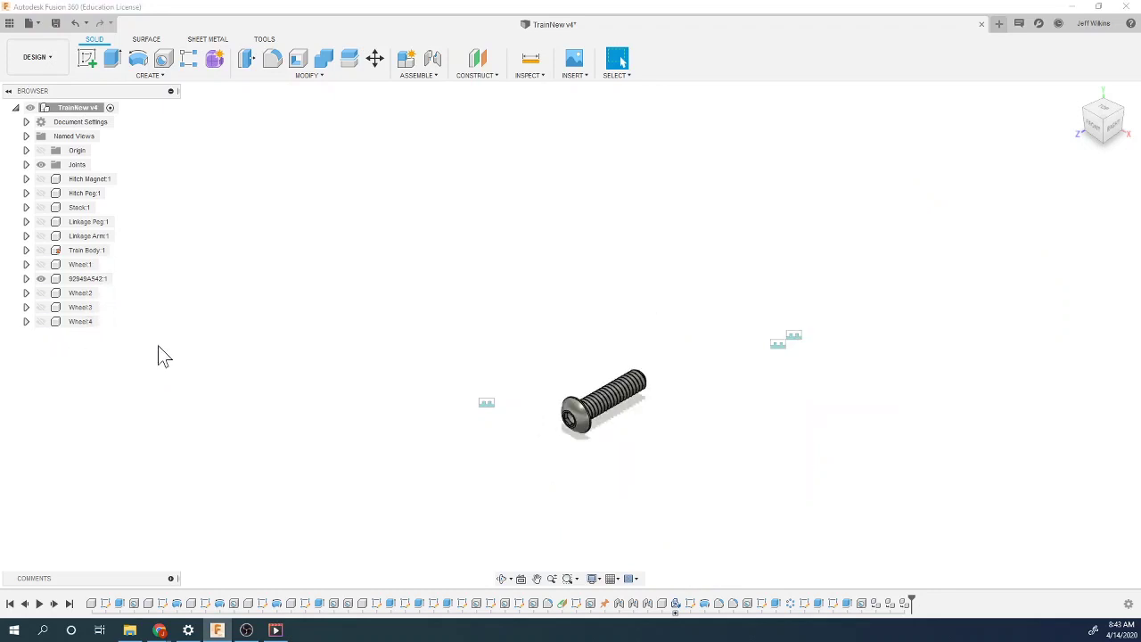
Step: Show the four wheels again, hide the pin, and activate Wheel:1
{"action": "left_click", "coordinate": [40, 263]}
{"action": "left_click", "coordinate": [41, 292]}
{"action": "left_click", "coordinate": [40, 307]}
{"action": "left_click", "coordinate": [41, 321]}
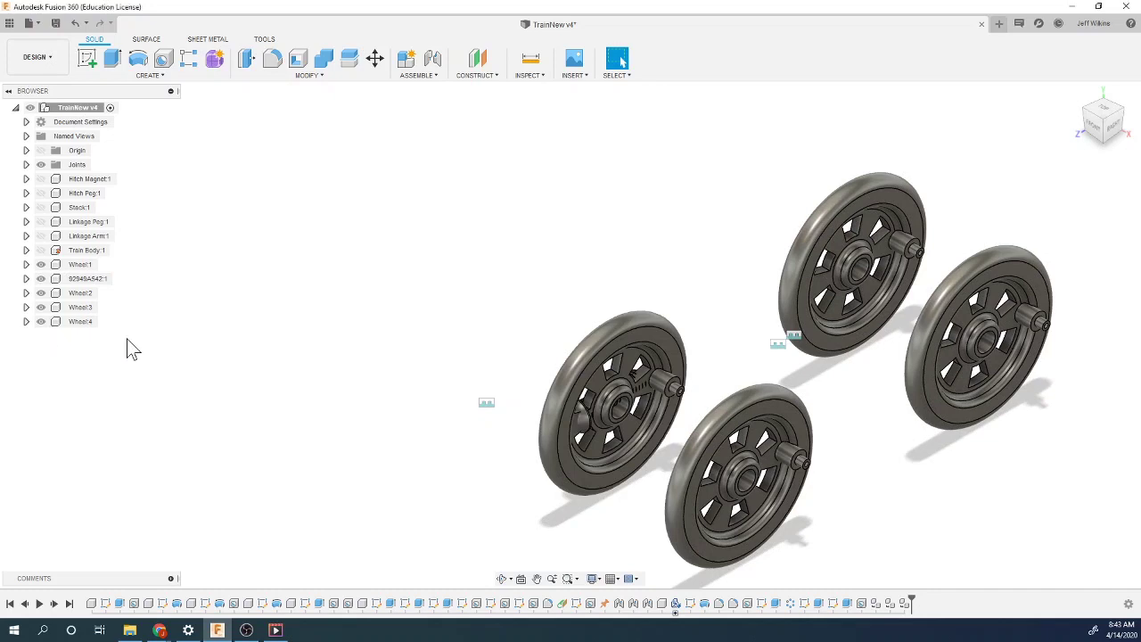
{"action": "left_click", "coordinate": [40, 278]}
{"action": "left_click", "coordinate": [87, 265]}
{"action": "left_click", "coordinate": [106, 265]}
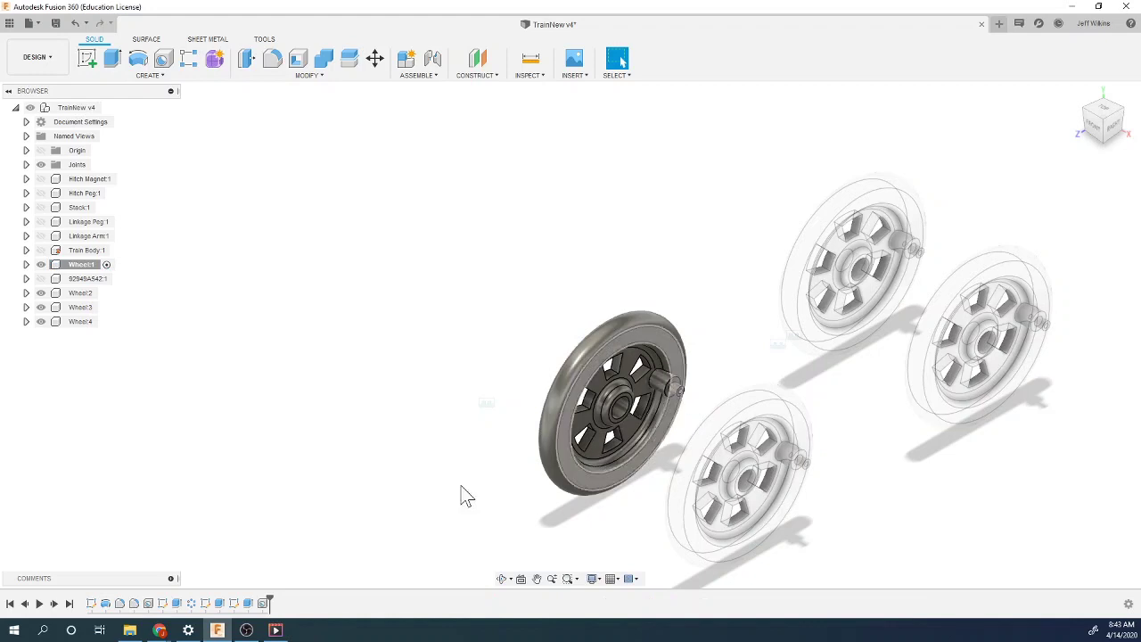
Step: Change the Extrude3 linkage peg length from 0.125 in to 0.25 in
{"action": "double_click", "coordinate": [248, 603]}
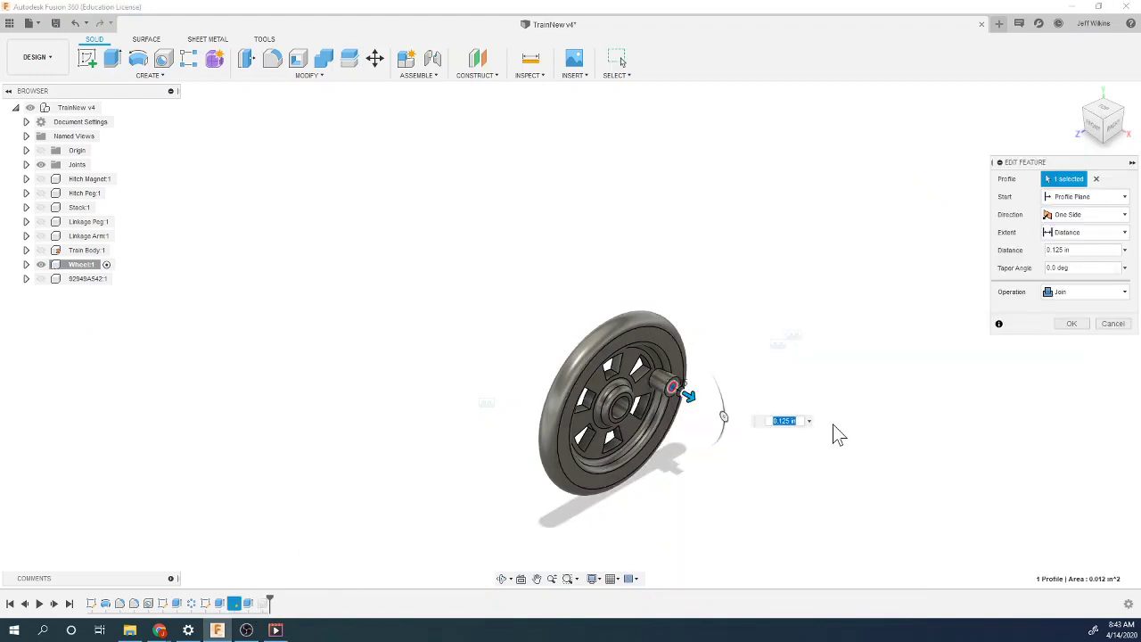
{"action": "type", "text": ".25"}
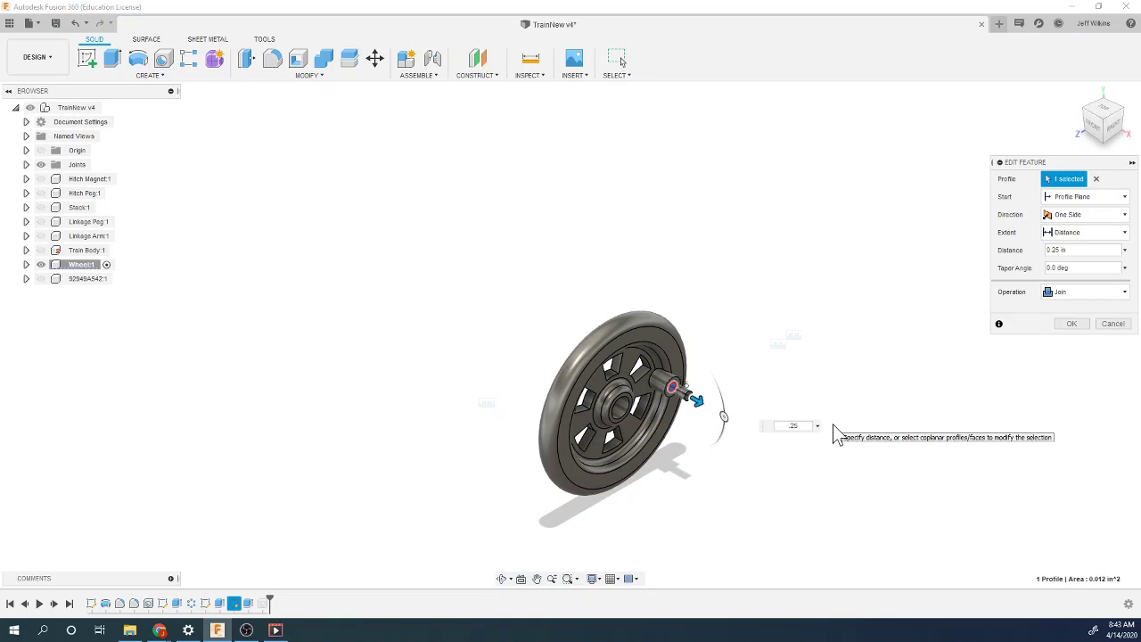
{"action": "key", "text": "Return"}
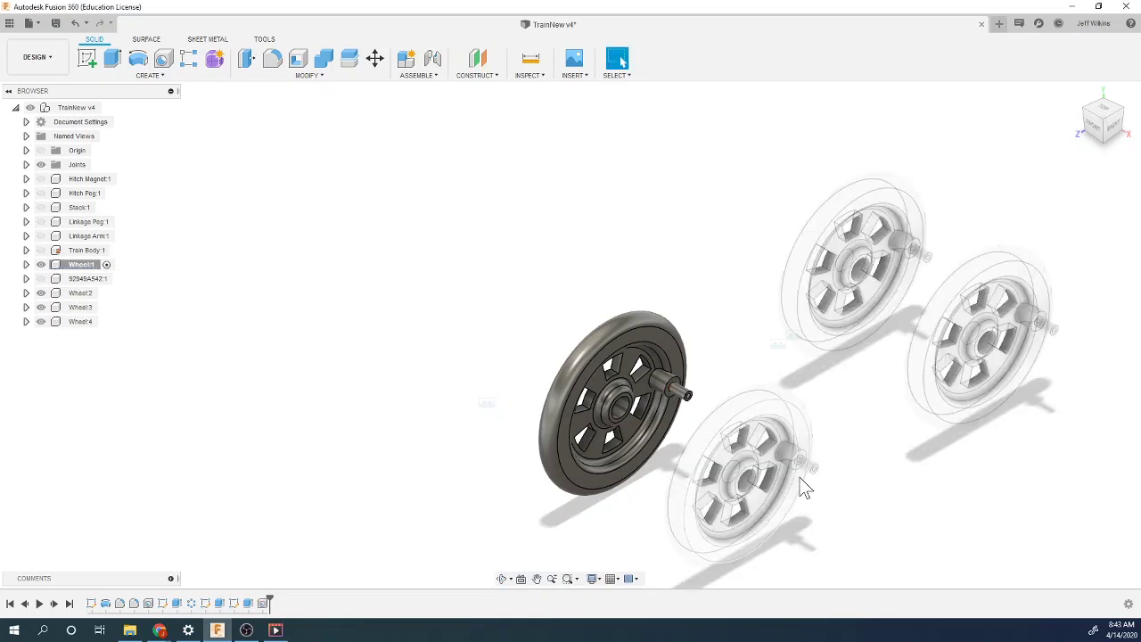
{"action": "scroll", "coordinate": [820, 482], "scroll_direction": "up", "scroll_amount": 3}
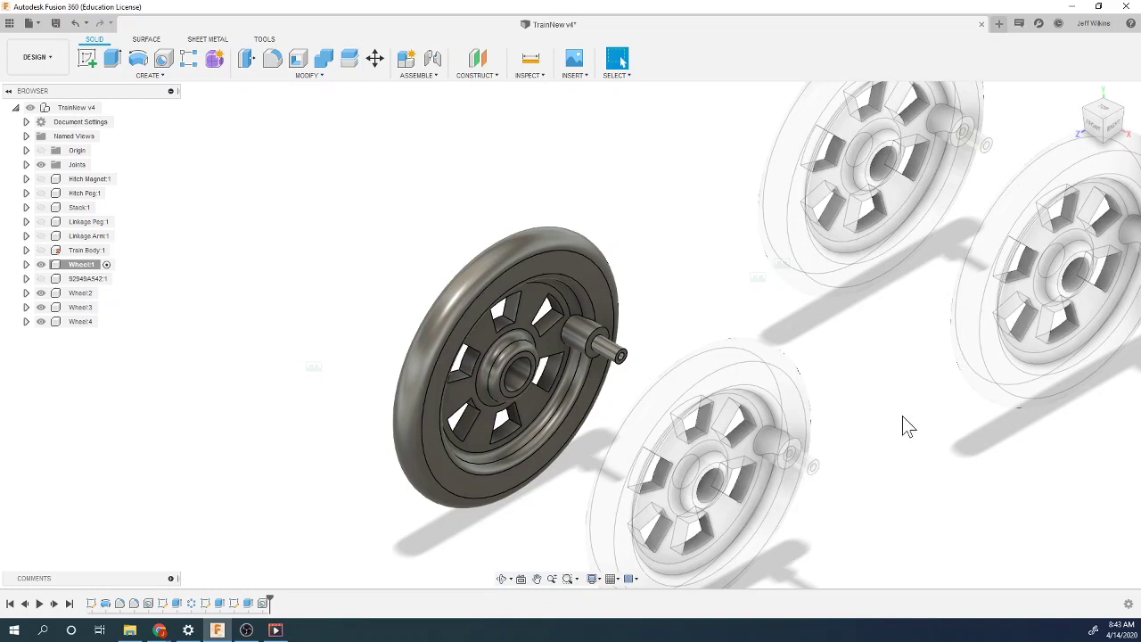
{"action": "scroll", "coordinate": [903, 425], "scroll_direction": "down", "scroll_amount": 3}
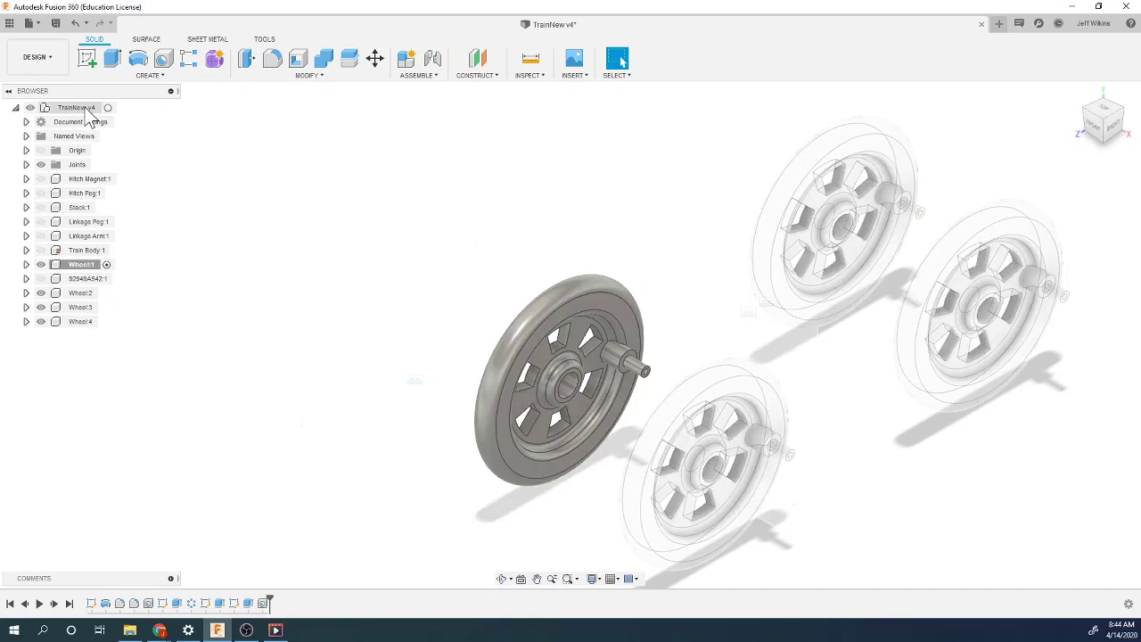
Step: Paste a new wheel copy, name it, and move it 3.00 in along Z
{"action": "right_click", "coordinate": [85, 108]}
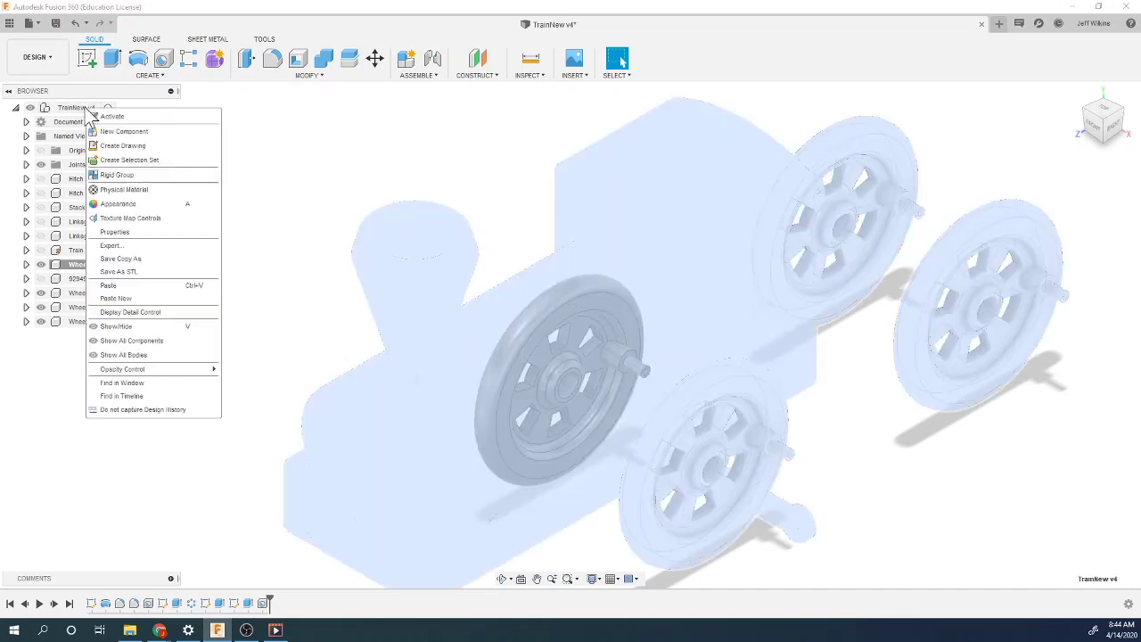
{"action": "left_click", "coordinate": [122, 299]}
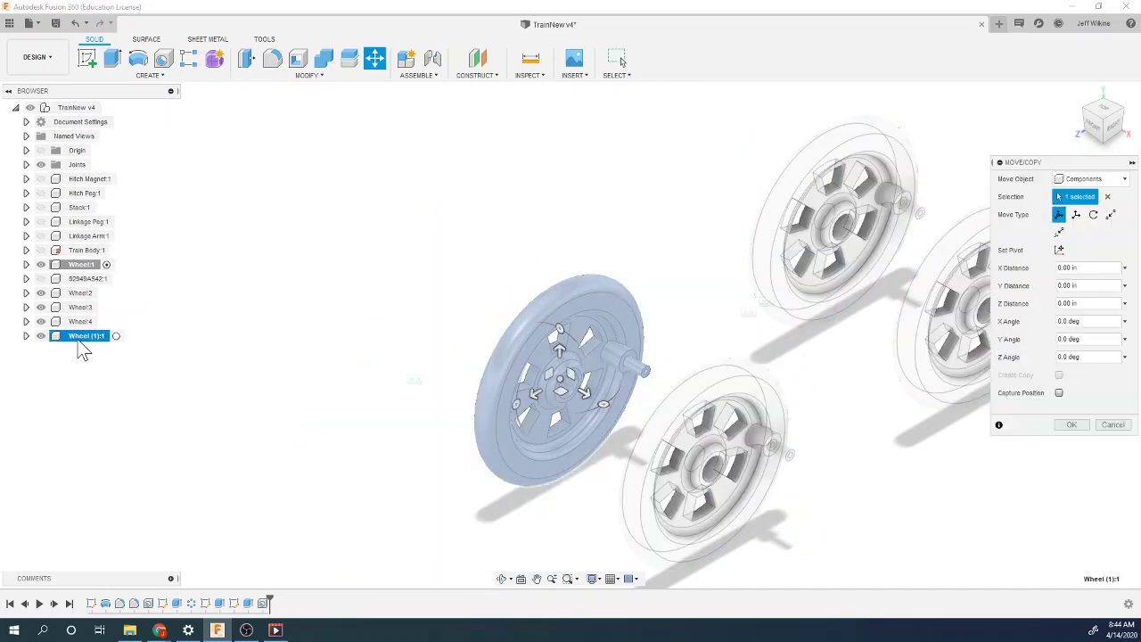
{"action": "double_click", "coordinate": [92, 339]}
{"action": "key", "text": "Return"}
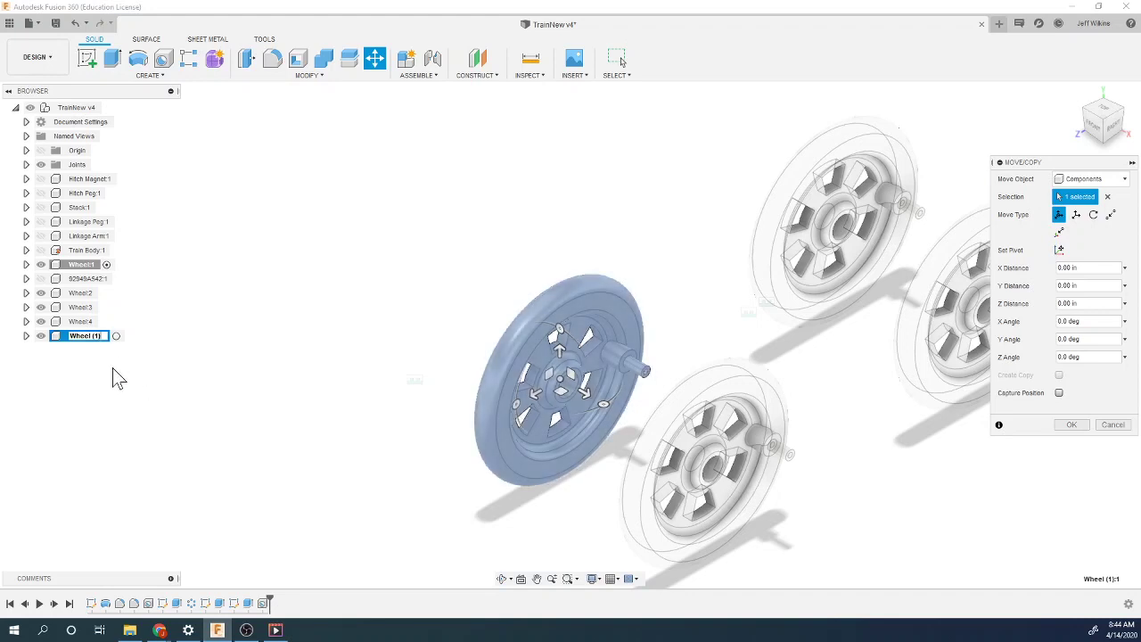
{"action": "left_click_drag", "start_coordinate": [535, 395], "coordinate": [319, 513]}
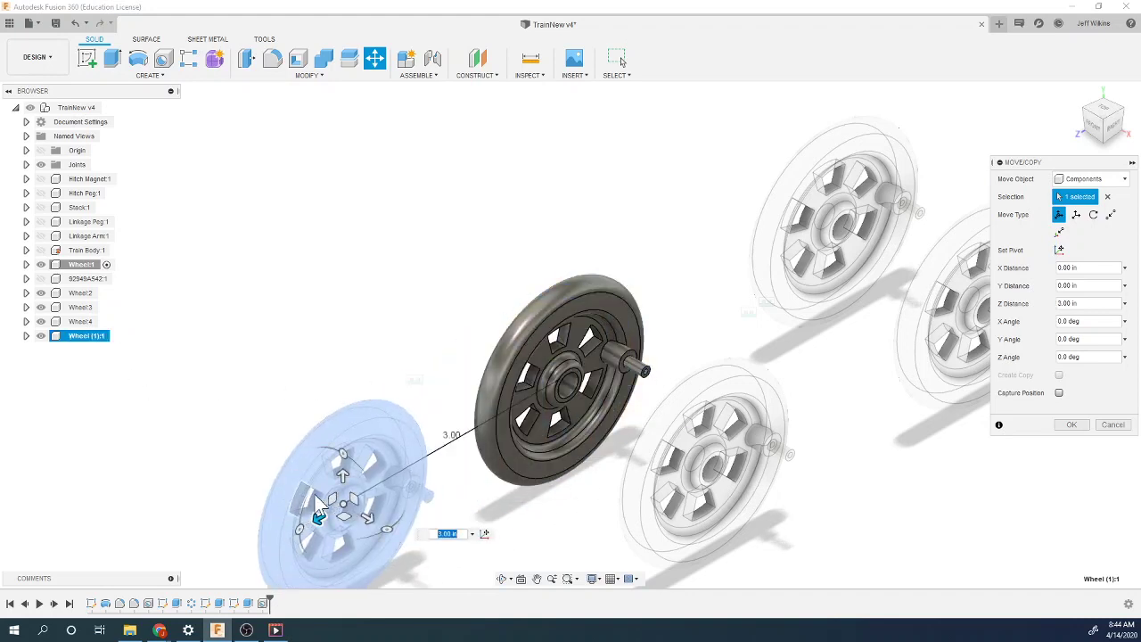
{"action": "left_click", "coordinate": [1071, 424]}
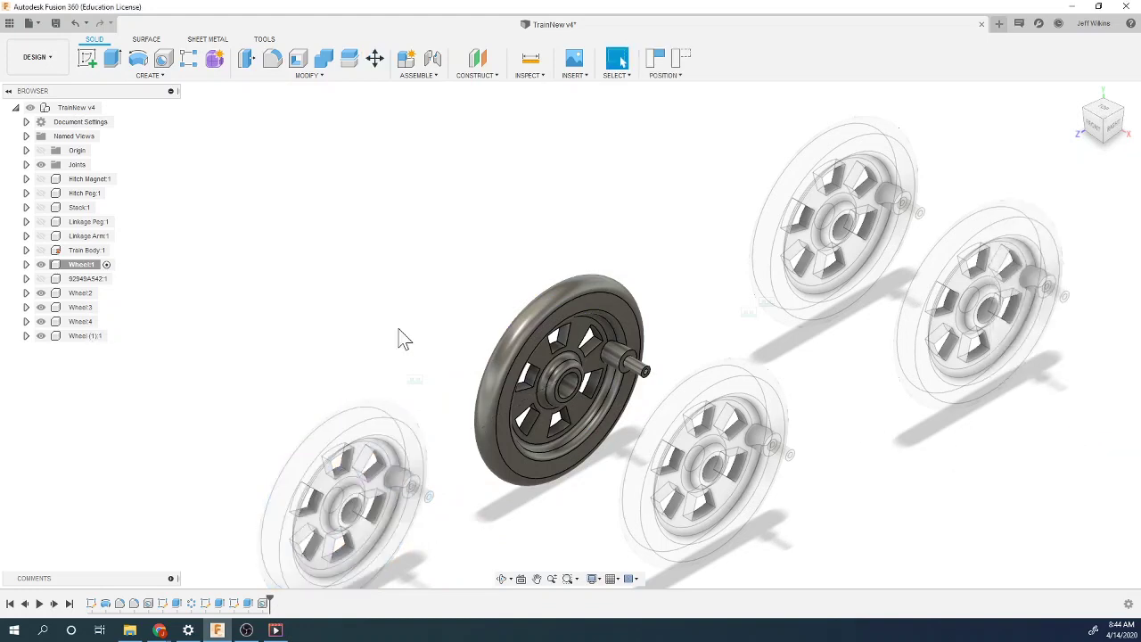
Step: Select Wheel:1 and recheck the Extrude3 peg feature, closing it without changes
{"action": "left_click", "coordinate": [100, 266]}
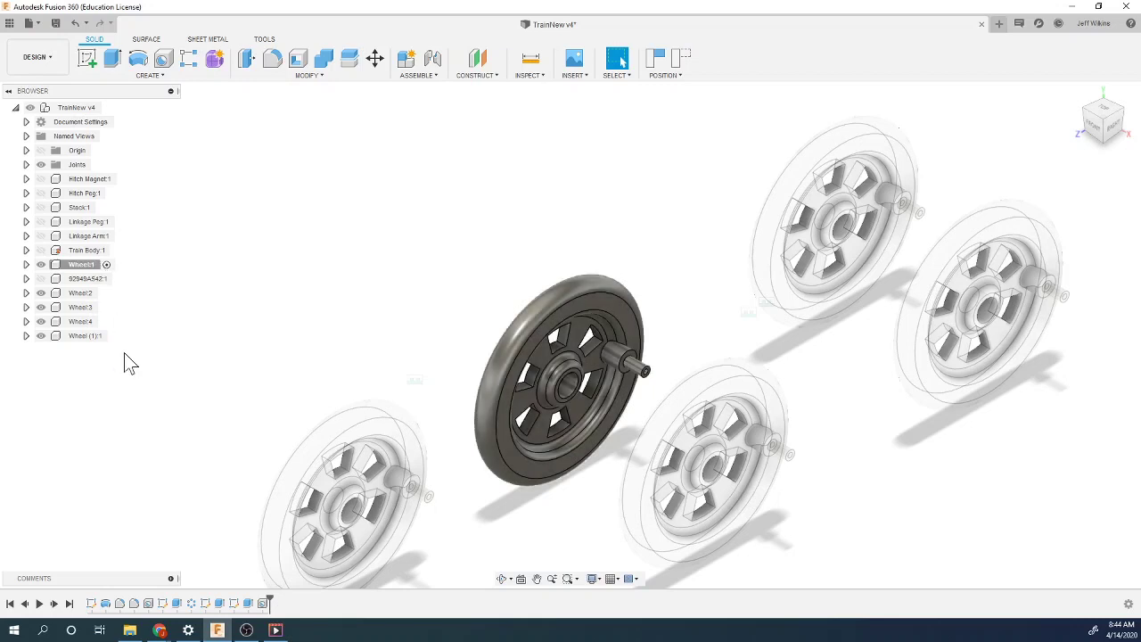
{"action": "double_click", "coordinate": [235, 602]}
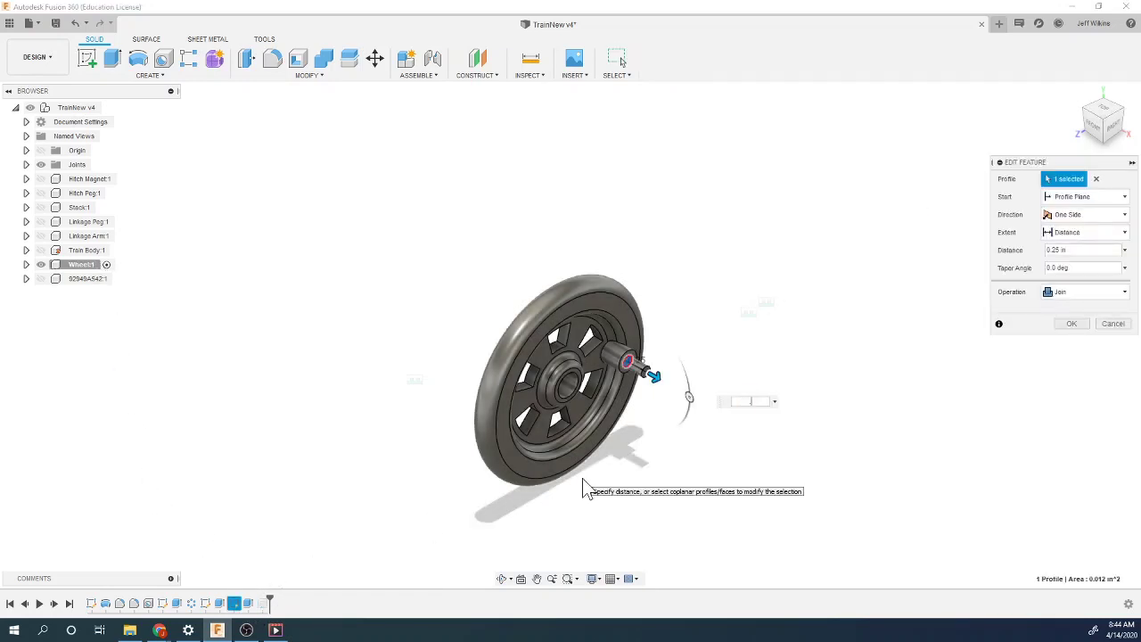
{"action": "key", "text": "Return"}
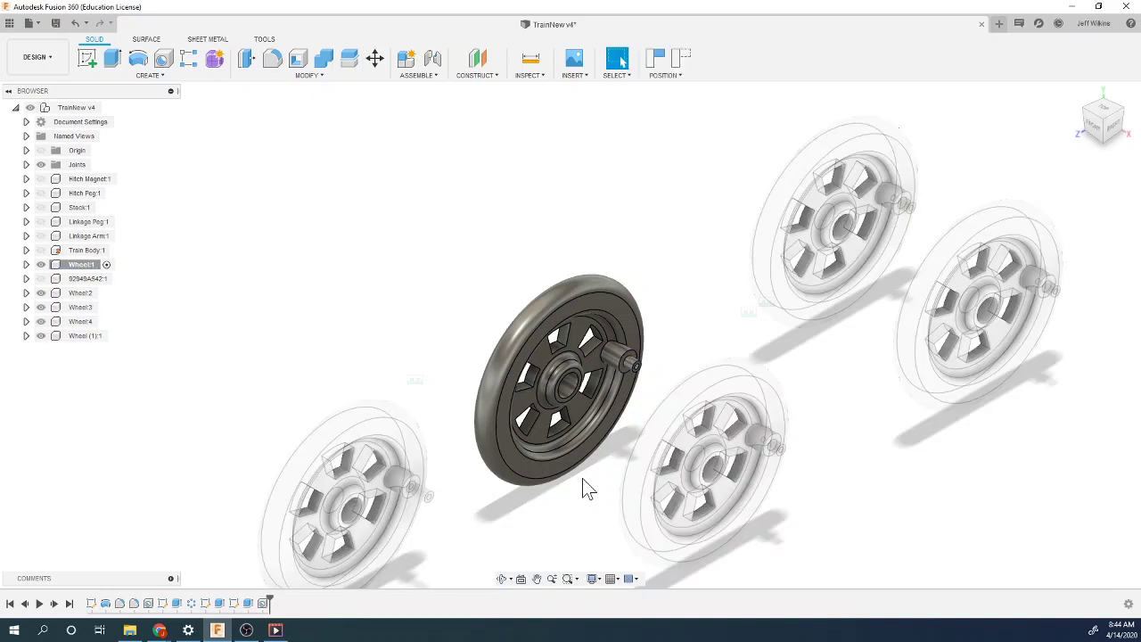
{"action": "scroll", "coordinate": [428, 506], "scroll_direction": "up", "scroll_amount": 3}
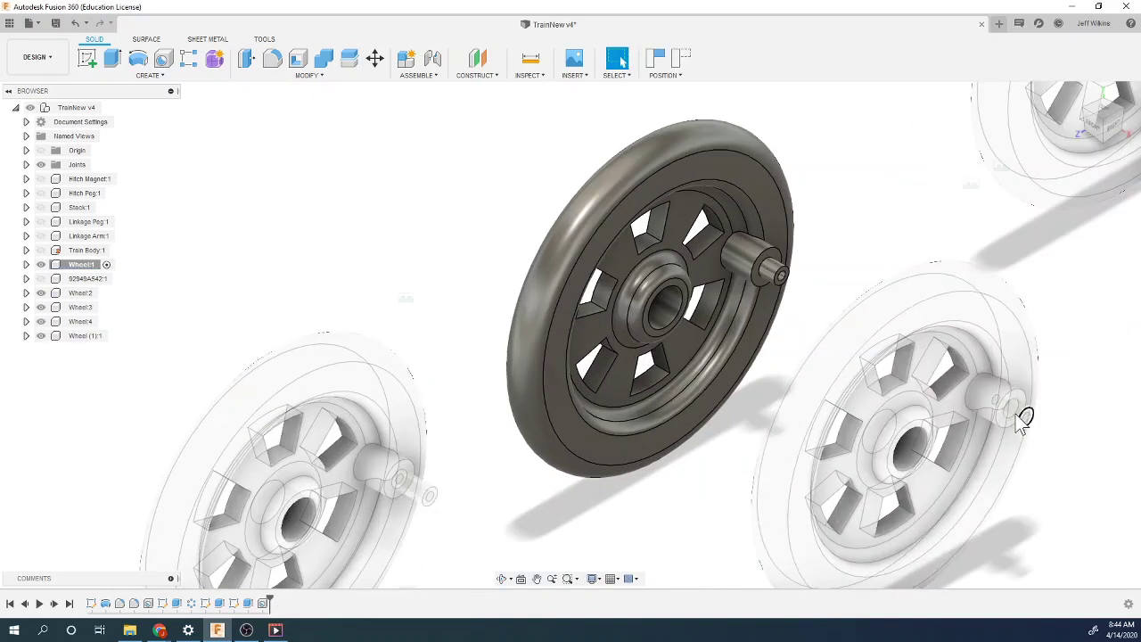
{"action": "scroll", "coordinate": [754, 447], "scroll_direction": "down", "scroll_amount": 3}
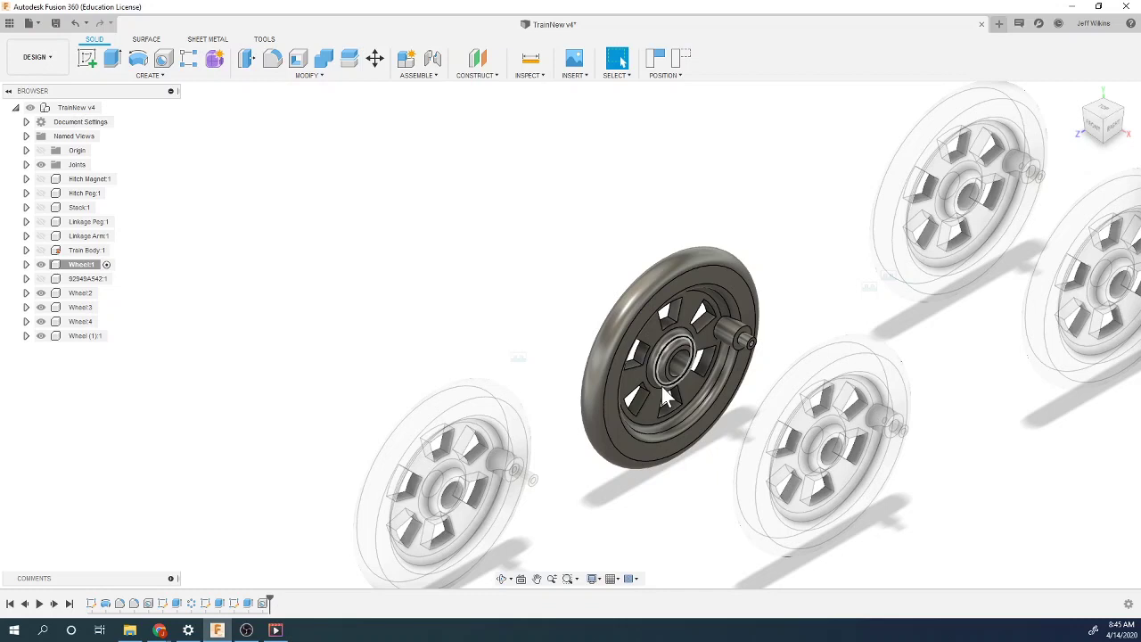
Step: Delete the extra Wheel (1):1 copy and reactivate the TrainNew v4 assembly
{"action": "left_click", "coordinate": [72, 335]}
{"action": "right_click", "coordinate": [71, 335]}
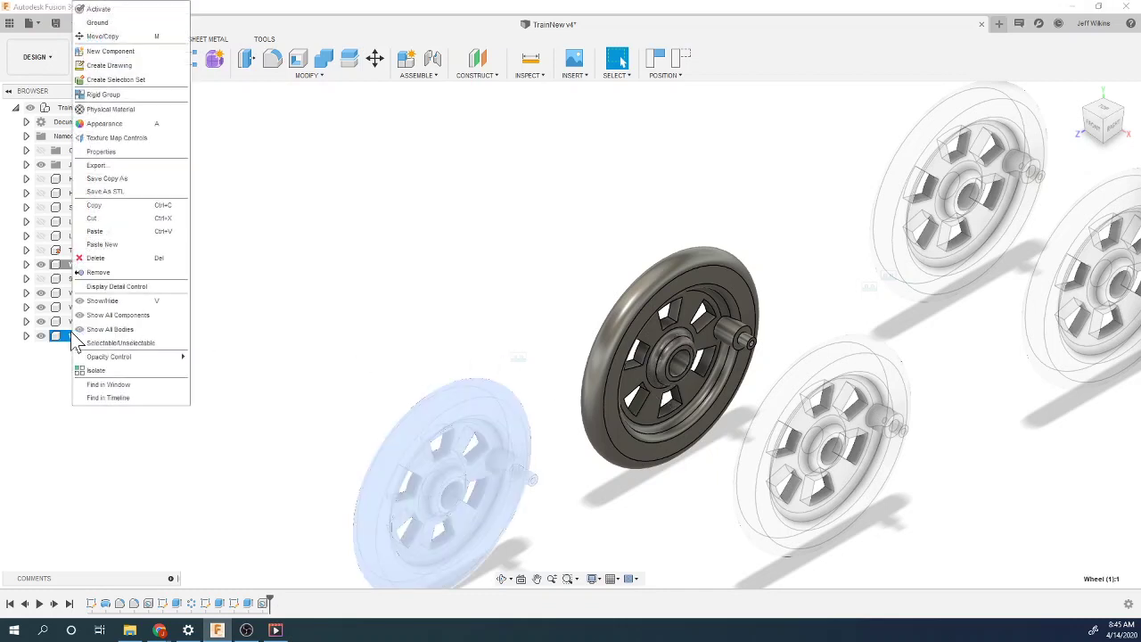
{"action": "left_click", "coordinate": [108, 259]}
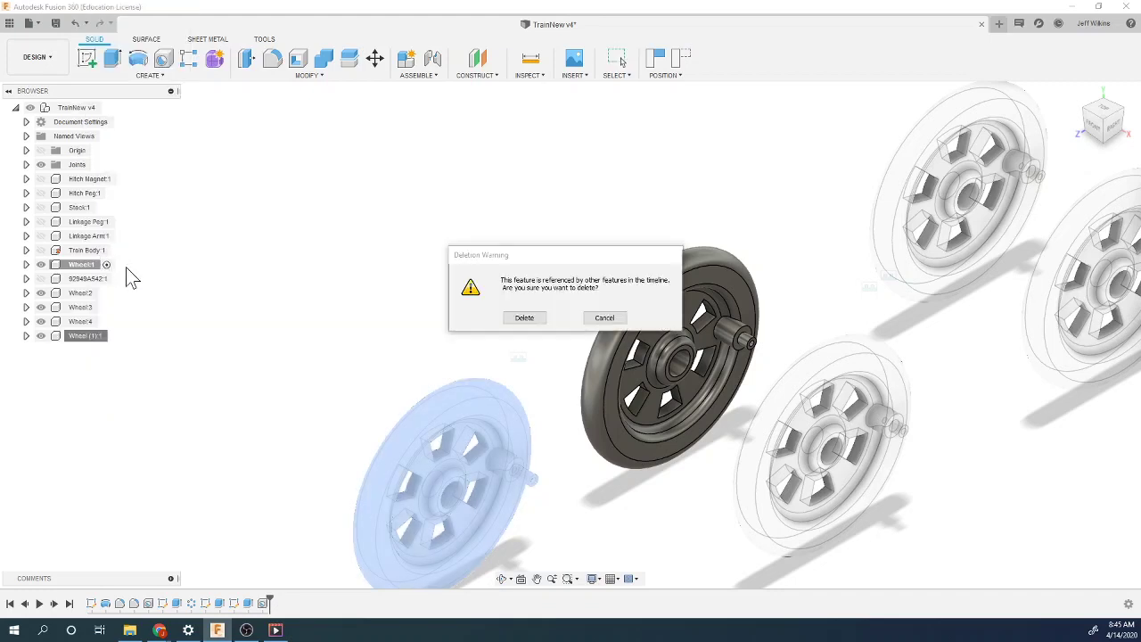
{"action": "left_click", "coordinate": [526, 318]}
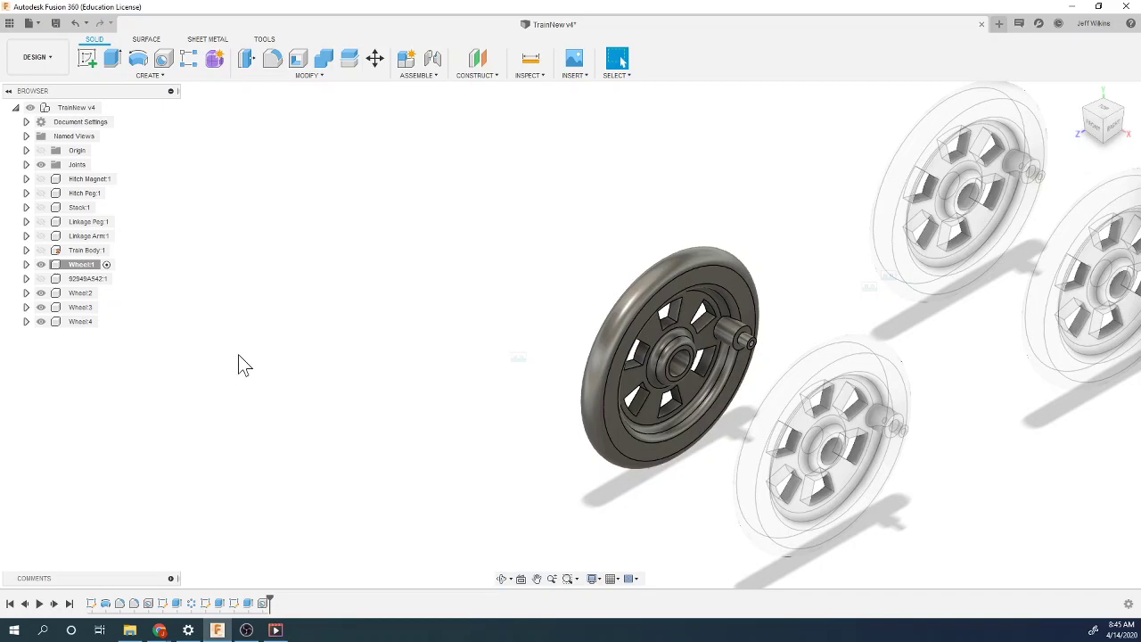
{"action": "left_click", "coordinate": [110, 108]}
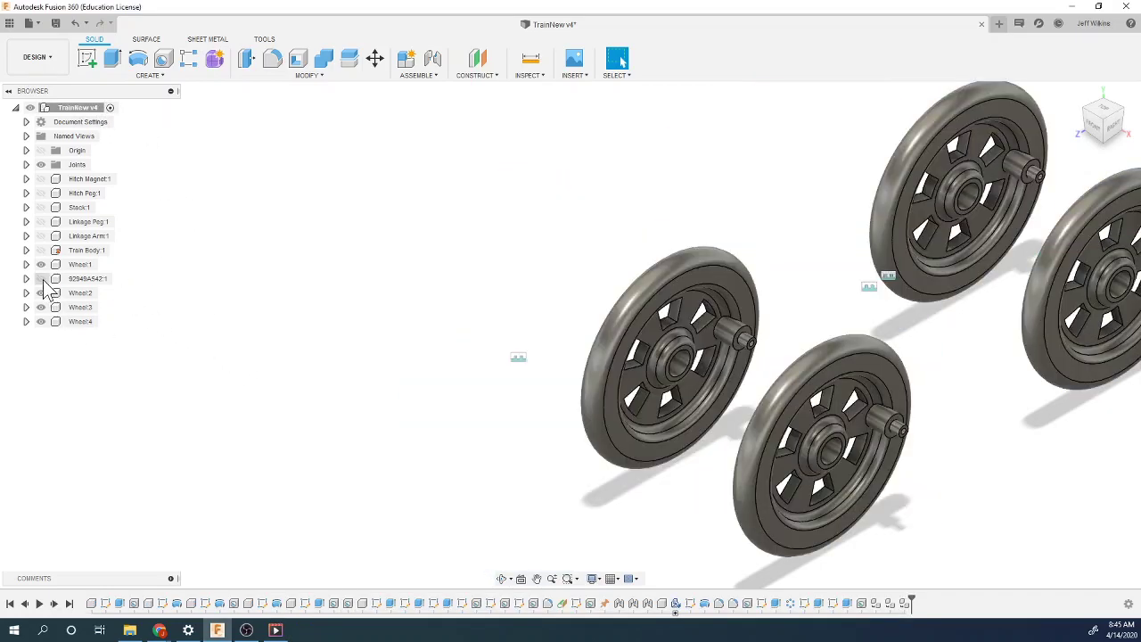
Step: Show the 92948A542 bolt and hide the wheels
{"action": "left_click", "coordinate": [40, 278]}
{"action": "left_click", "coordinate": [40, 264]}
{"action": "left_click", "coordinate": [41, 293]}
{"action": "left_click", "coordinate": [40, 321]}
{"action": "left_click", "coordinate": [40, 306]}
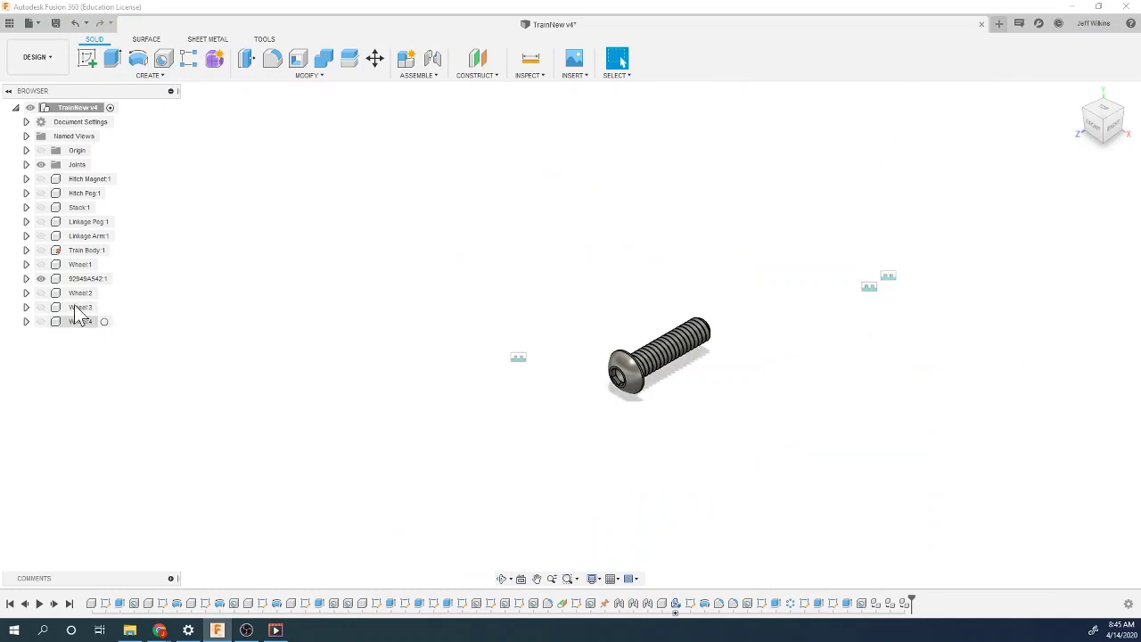
Step: Copy the bolt and paste a first copy moved 2.50 in along Z
{"action": "left_click", "coordinate": [82, 278]}
{"action": "right_click", "coordinate": [84, 280]}
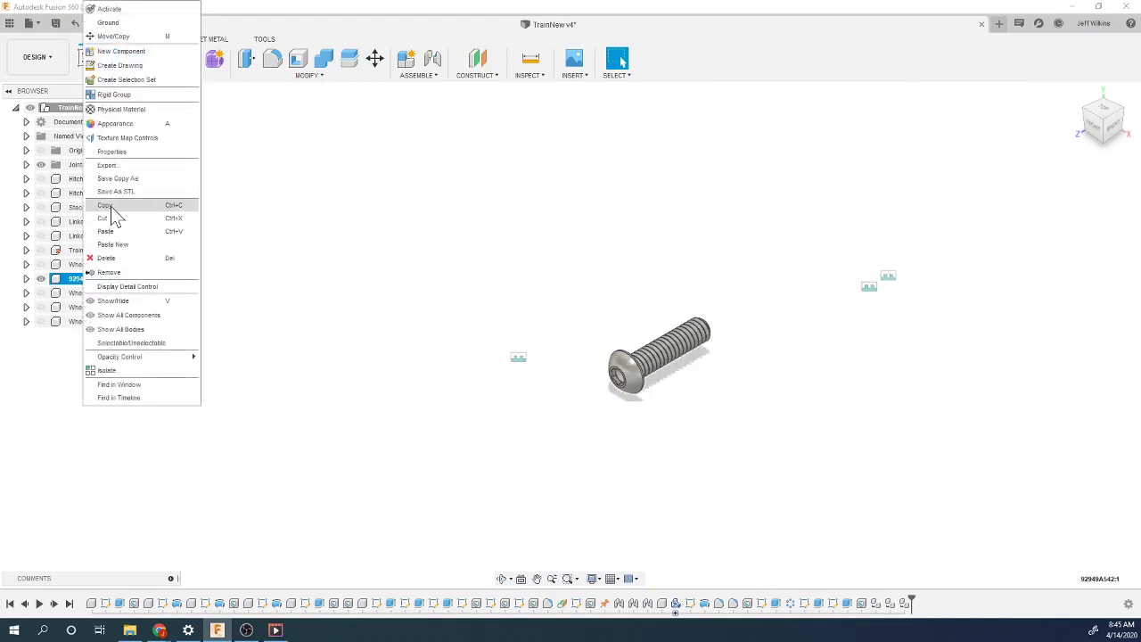
{"action": "left_click", "coordinate": [105, 207]}
{"action": "right_click", "coordinate": [86, 111]}
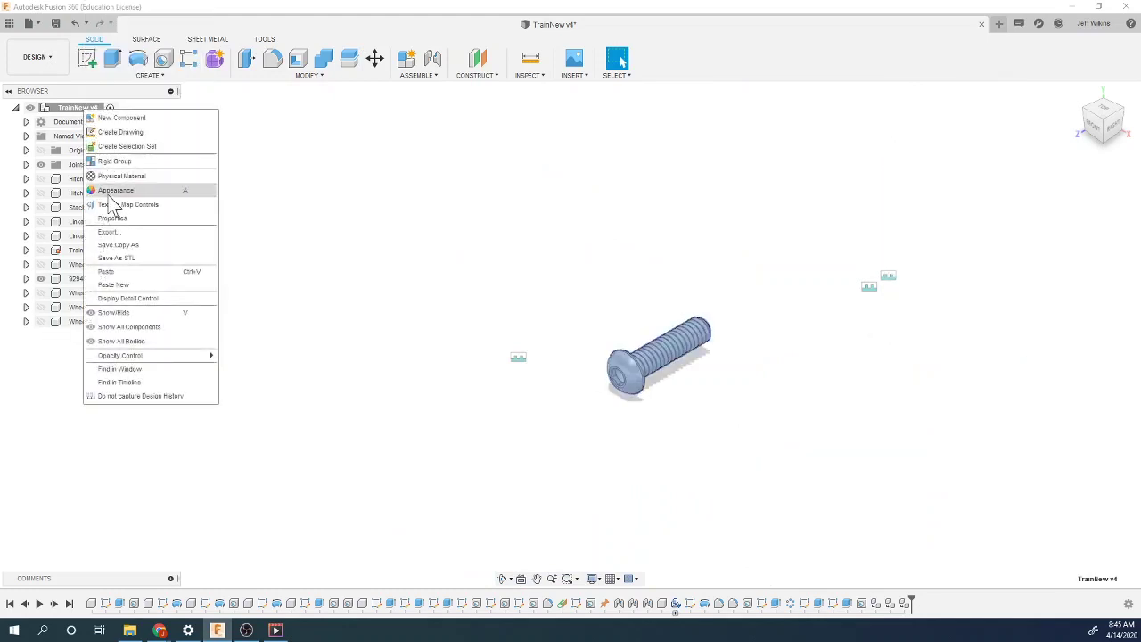
{"action": "left_click", "coordinate": [107, 271]}
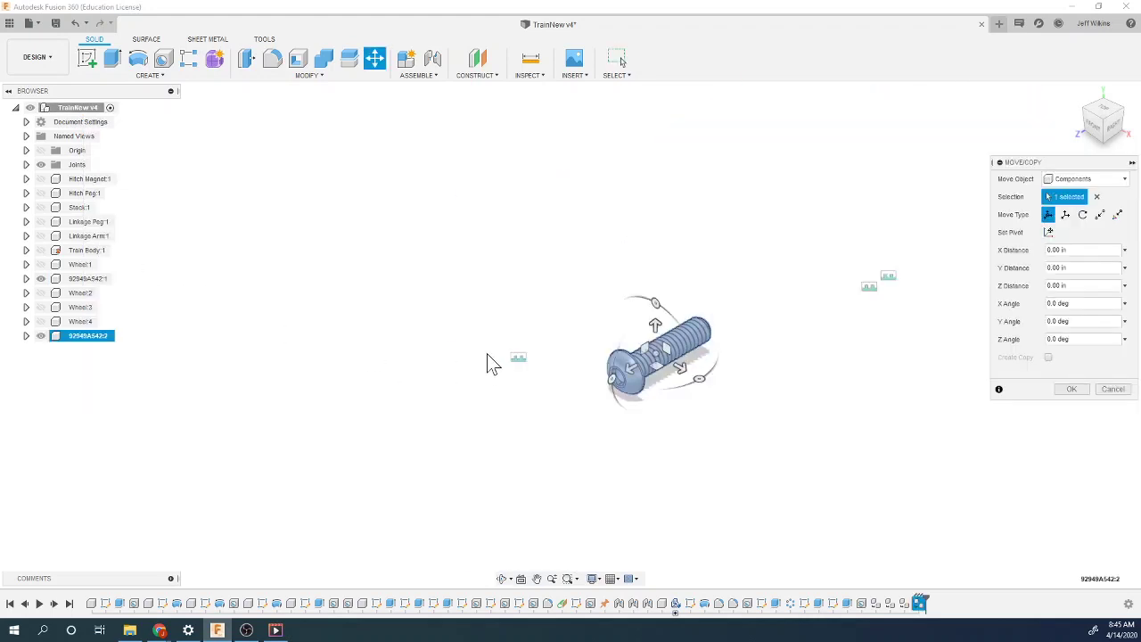
{"action": "left_click_drag", "start_coordinate": [629, 367], "coordinate": [440, 478]}
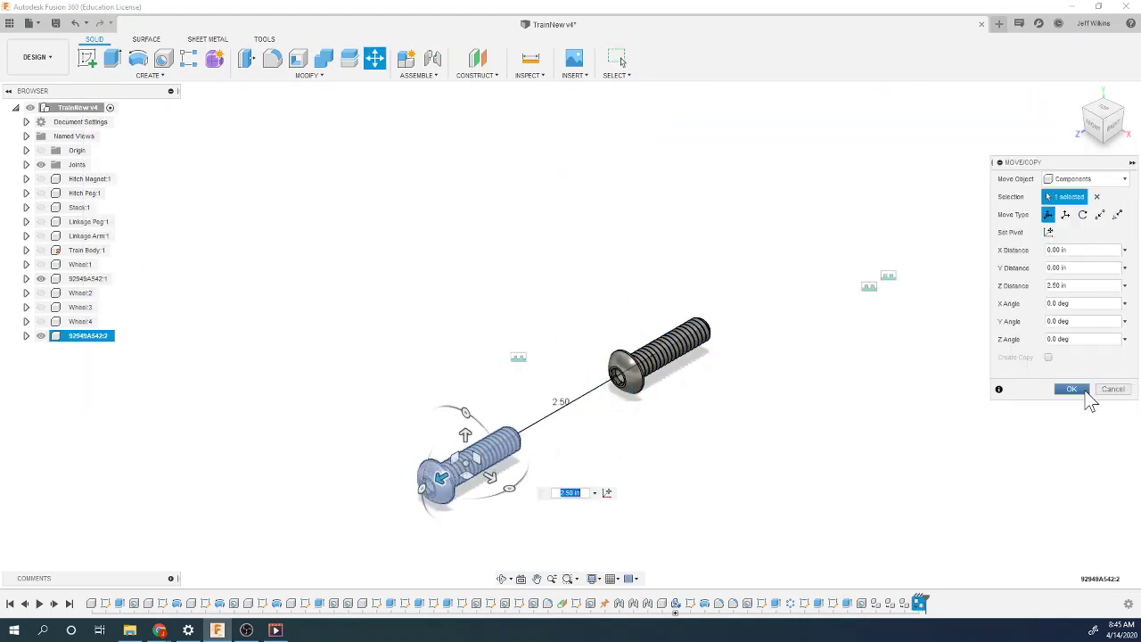
{"action": "left_click", "coordinate": [1071, 389]}
Step: Paste two more bolt copies, moved 4.90 in and -2.20 in along Z
{"action": "right_click", "coordinate": [77, 112]}
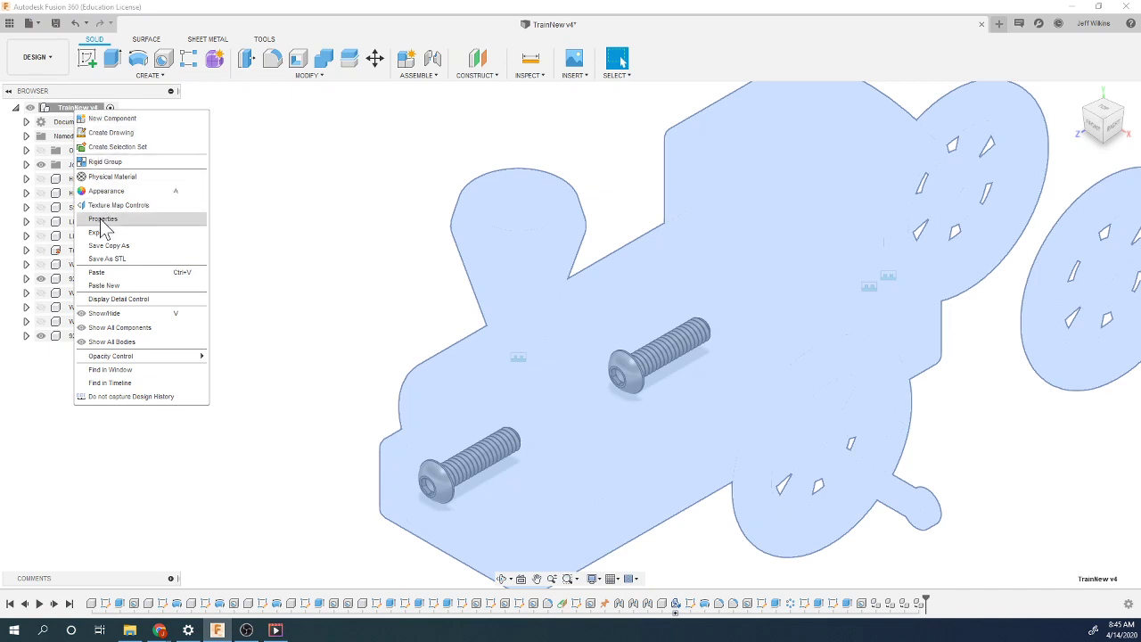
{"action": "left_click", "coordinate": [118, 272]}
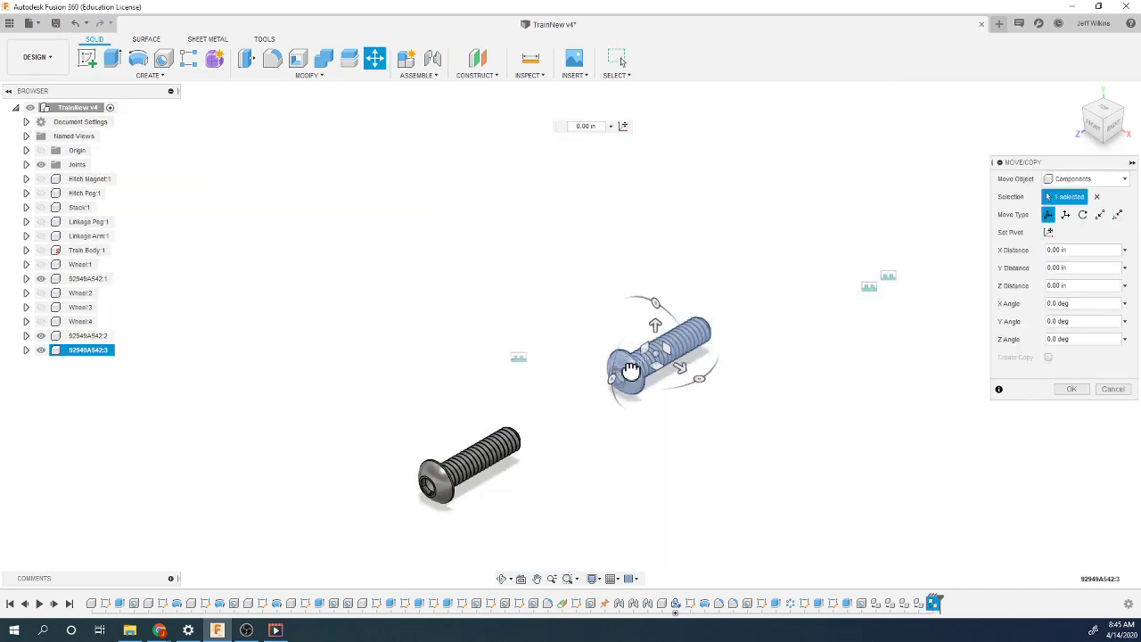
{"action": "left_click_drag", "start_coordinate": [624, 377], "coordinate": [227, 544]}
{"action": "left_click", "coordinate": [1072, 389]}
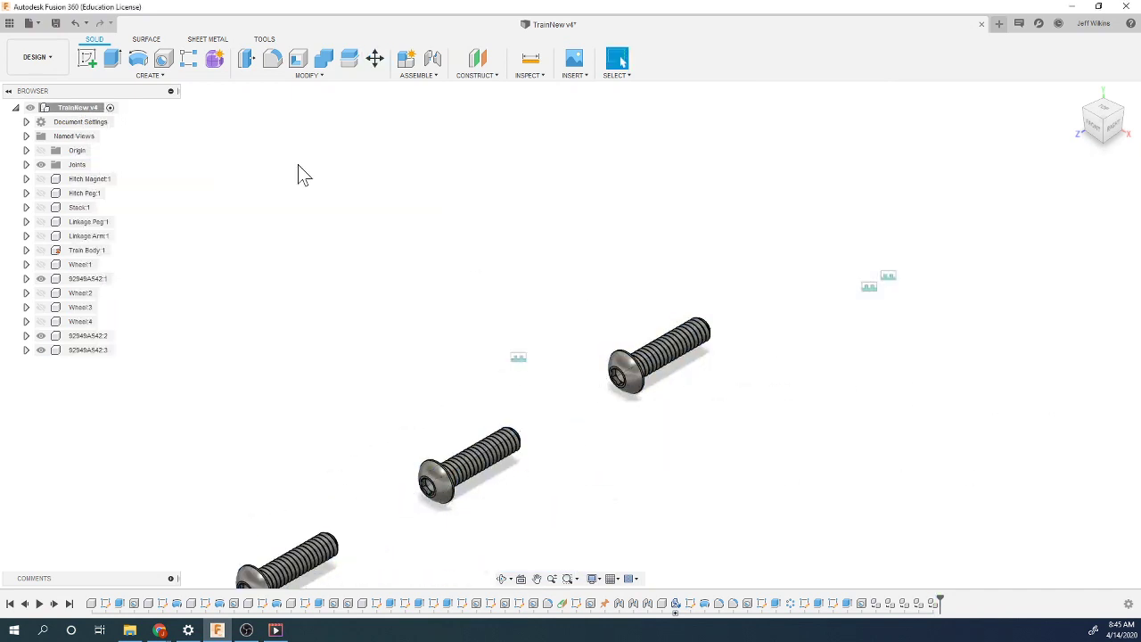
{"action": "right_click", "coordinate": [73, 105]}
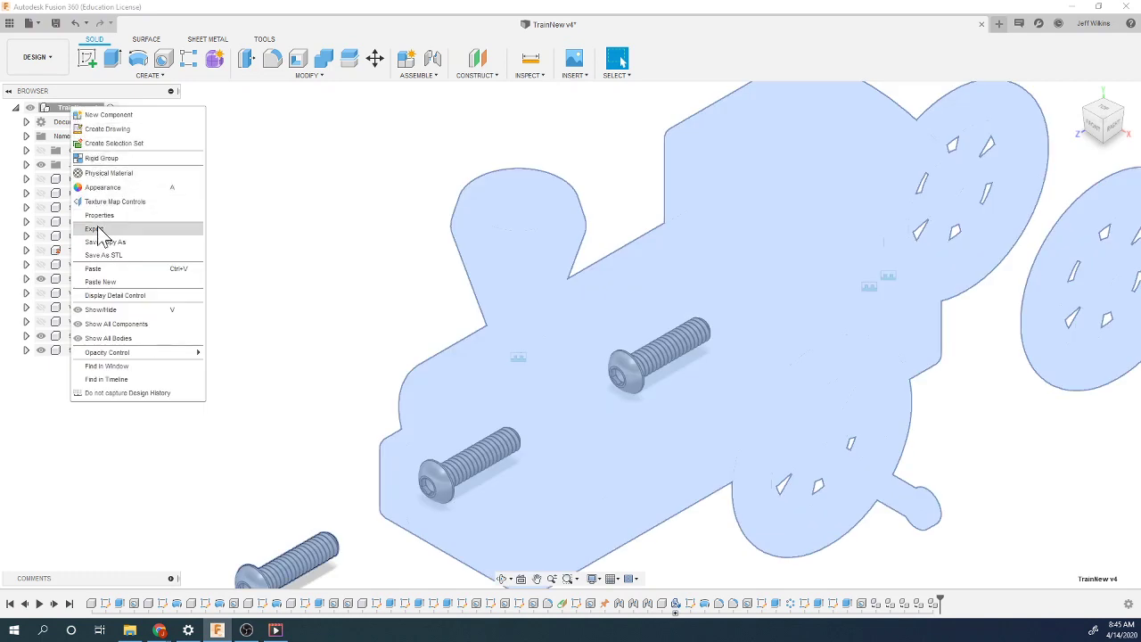
{"action": "left_click", "coordinate": [106, 270]}
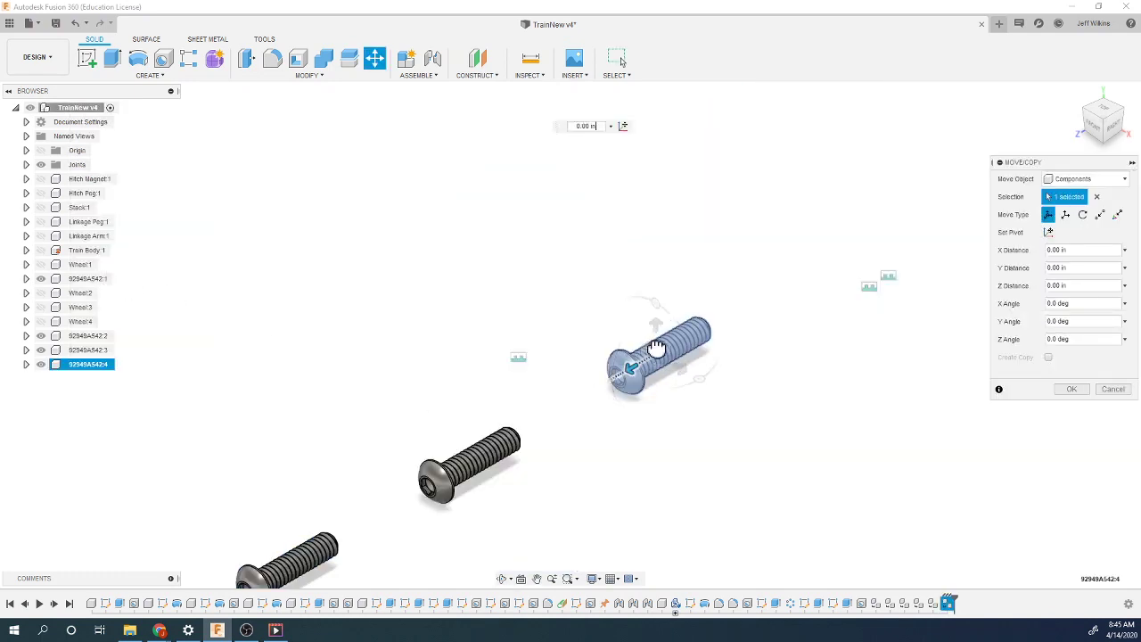
{"action": "left_click_drag", "start_coordinate": [636, 370], "coordinate": [804, 272]}
{"action": "left_click", "coordinate": [1072, 390]}
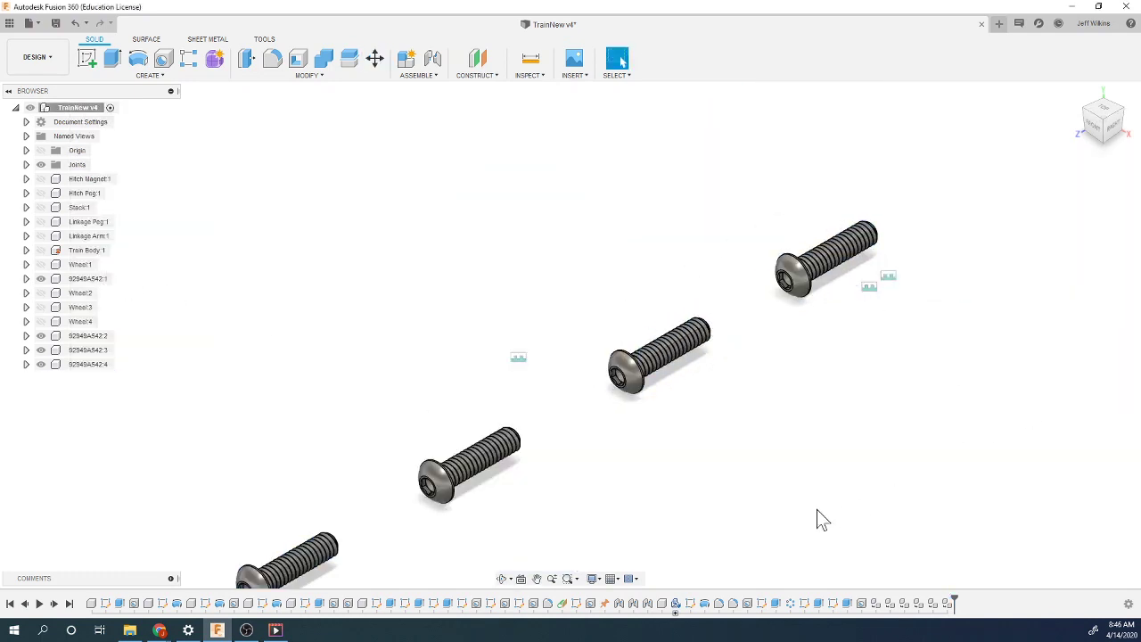
{"action": "scroll", "coordinate": [657, 512], "scroll_direction": "down", "scroll_amount": 3}
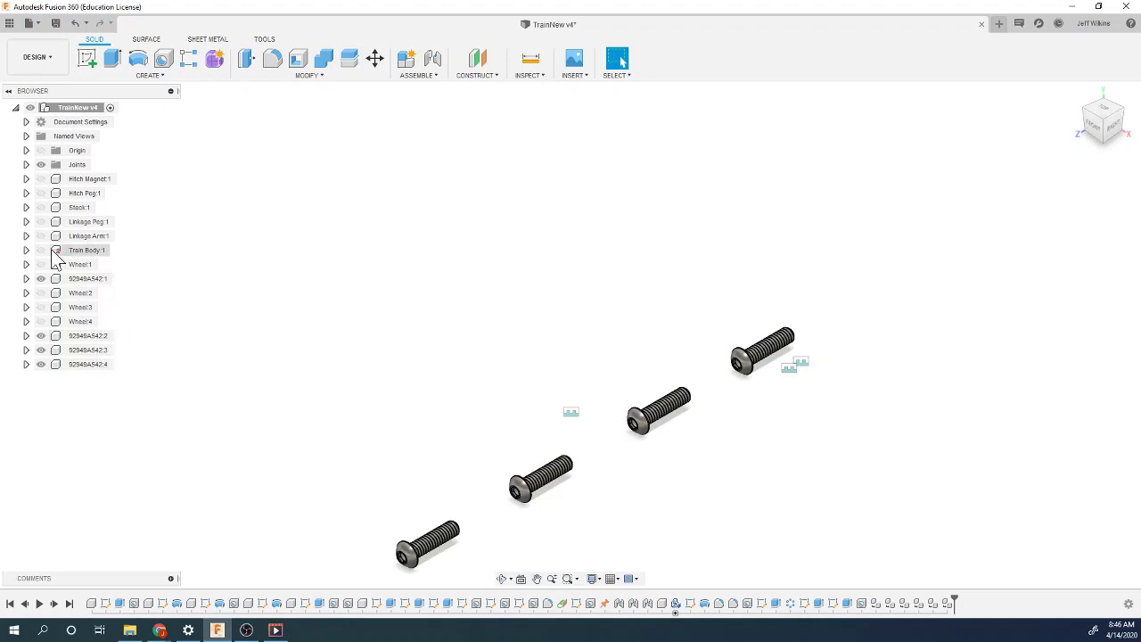
Step: Make Wheel:1 through Wheel:4 and Train Body:1 visible again, then zoom in on the train
{"action": "left_click", "coordinate": [40, 293]}
{"action": "left_click", "coordinate": [40, 306]}
{"action": "left_click", "coordinate": [41, 321]}
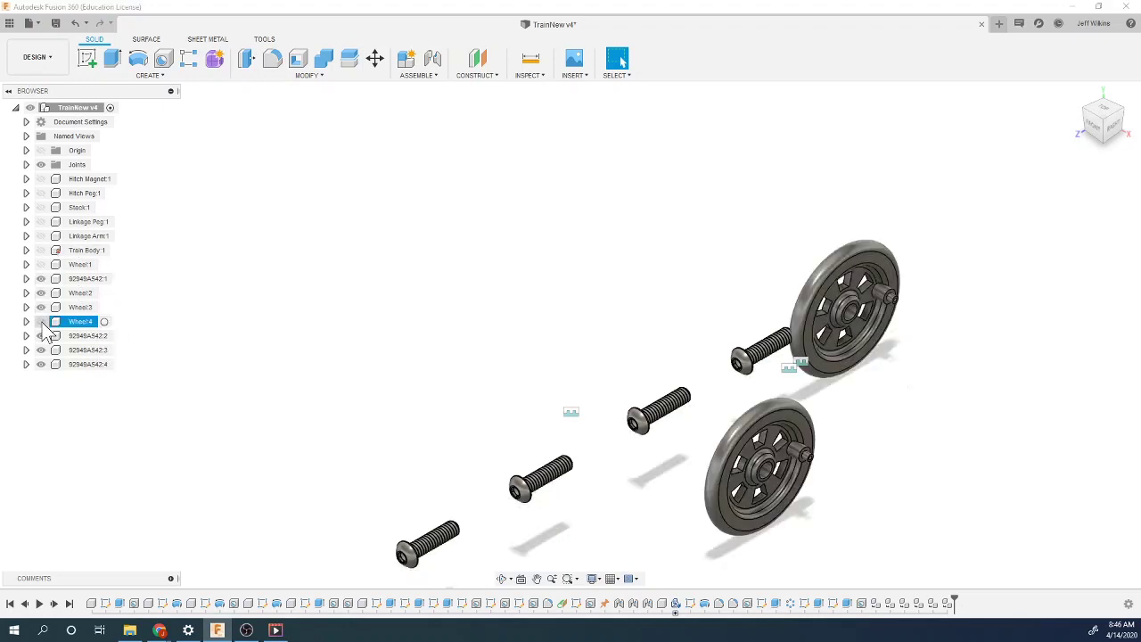
{"action": "left_click", "coordinate": [40, 321]}
{"action": "left_click", "coordinate": [40, 264]}
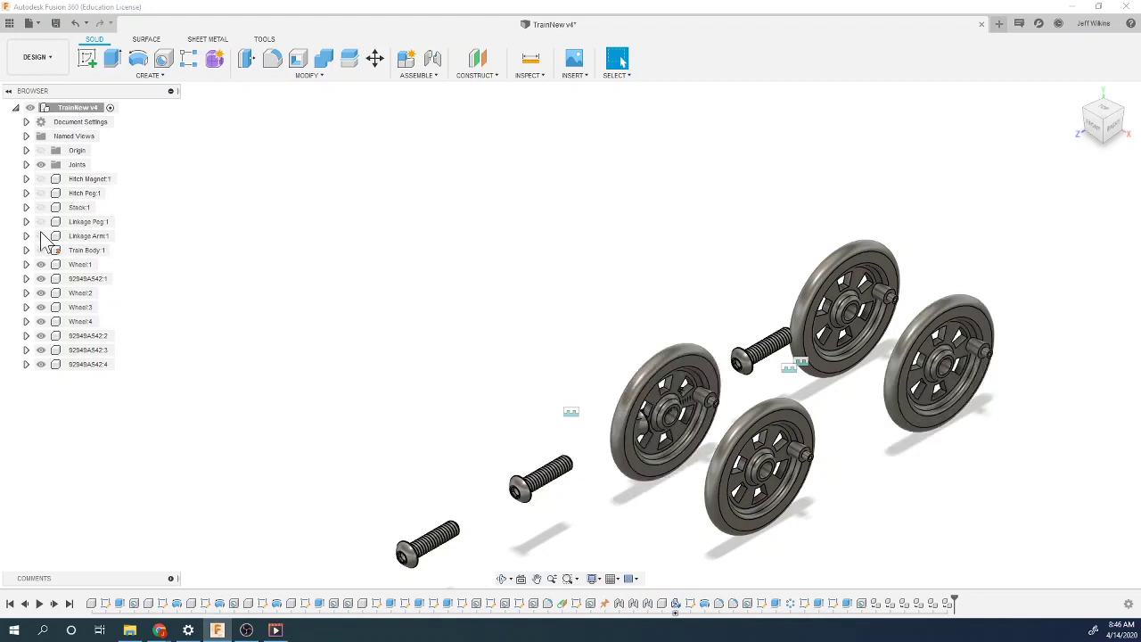
{"action": "left_click", "coordinate": [40, 250]}
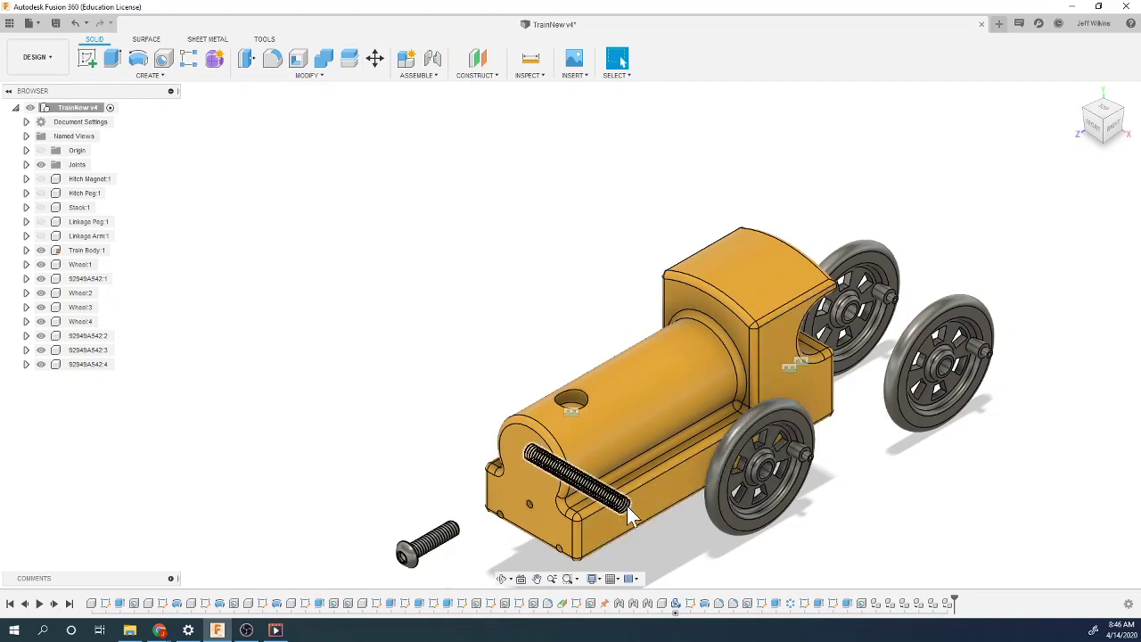
{"action": "scroll", "coordinate": [617, 518], "scroll_direction": "up", "scroll_amount": 3}
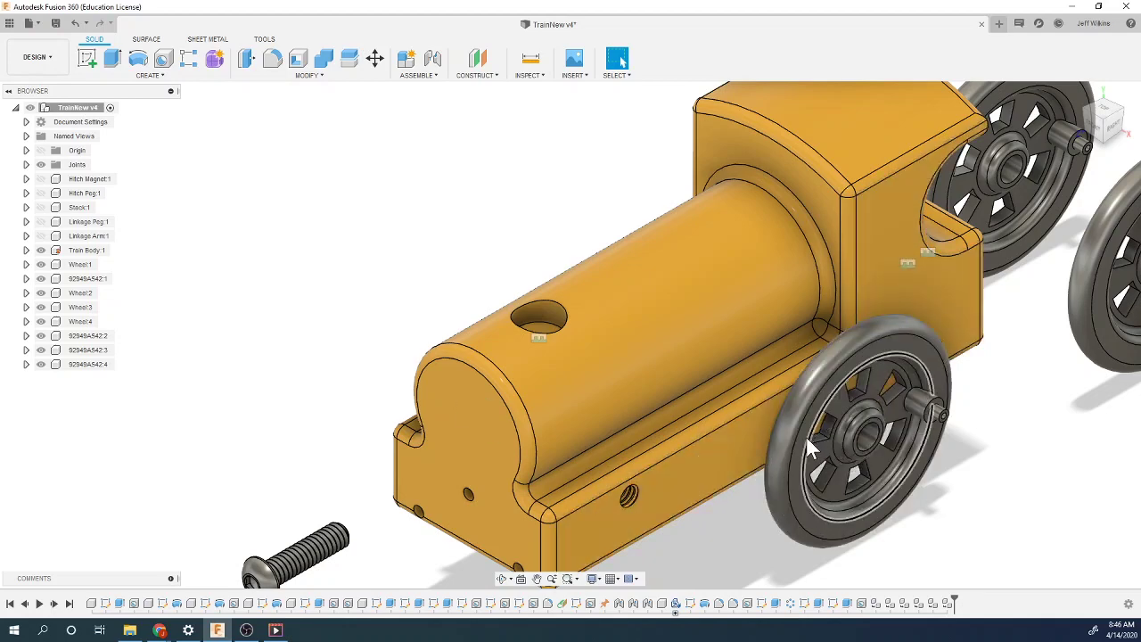
{"action": "left_click", "coordinate": [806, 437]}
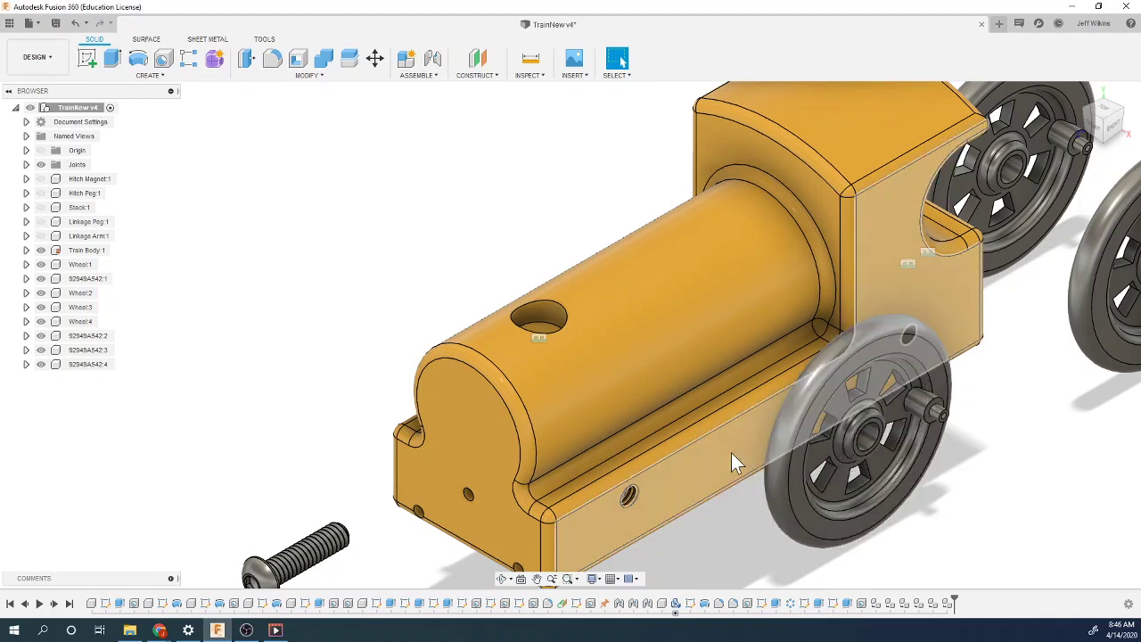
Step: Start a new joint and set its motion type to Revolute
{"action": "left_click", "coordinate": [442, 71]}
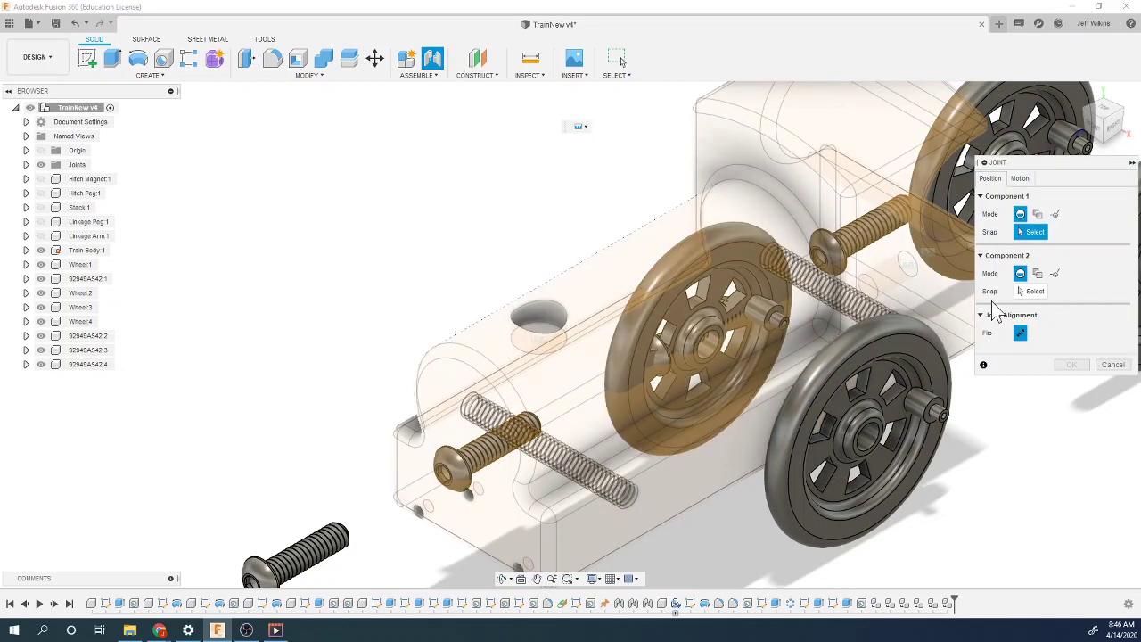
{"action": "left_click", "coordinate": [1019, 179]}
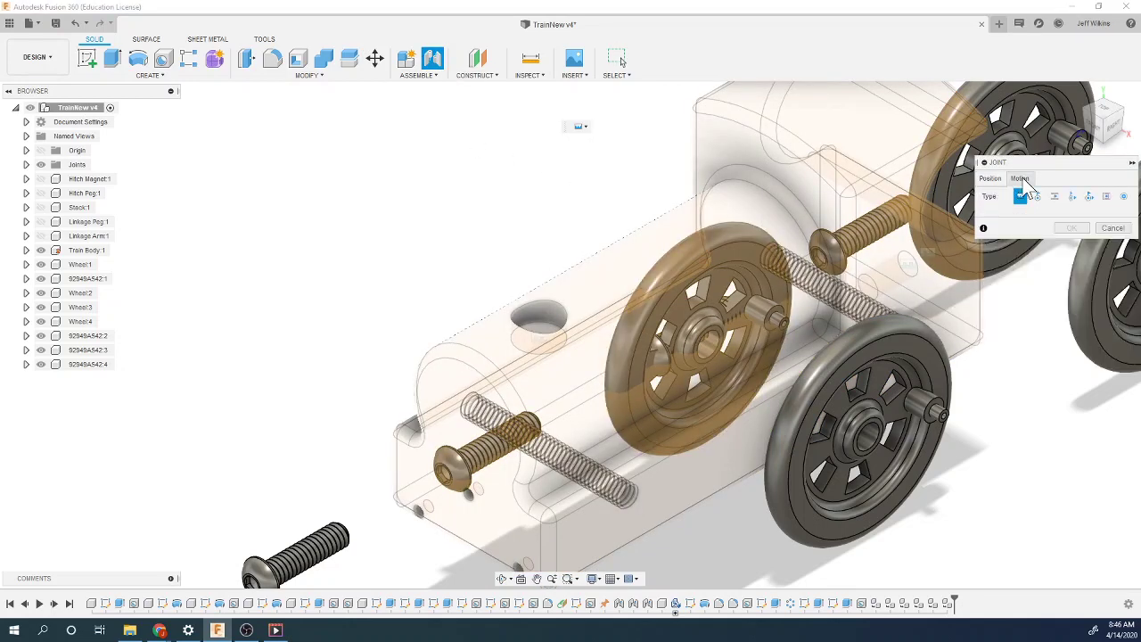
{"action": "left_click", "coordinate": [1037, 198]}
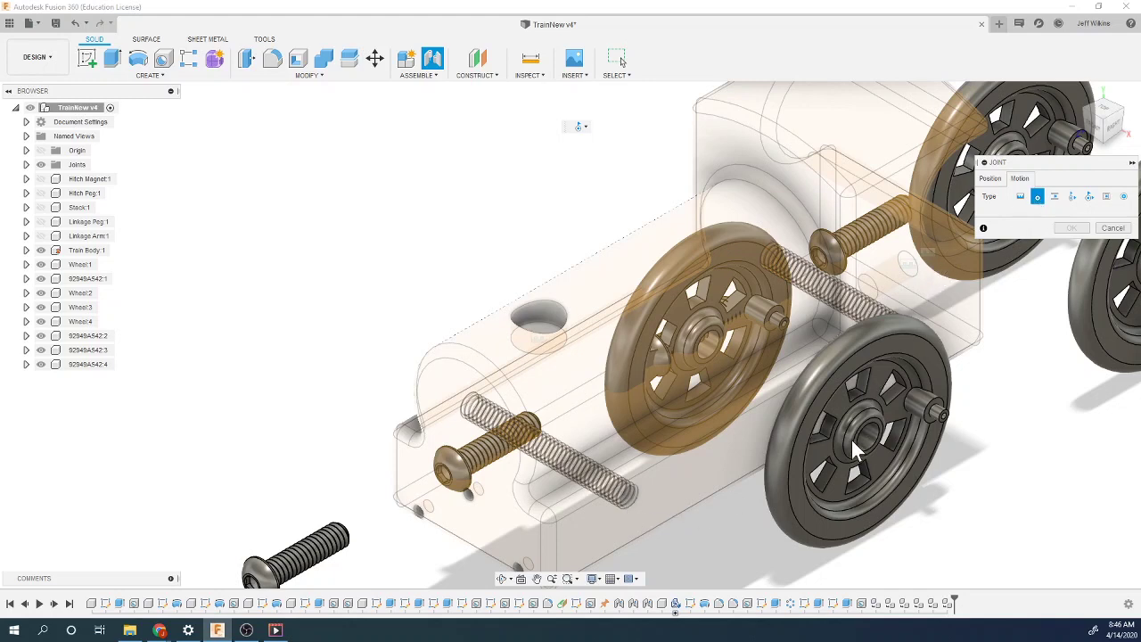
{"action": "left_click", "coordinate": [990, 180]}
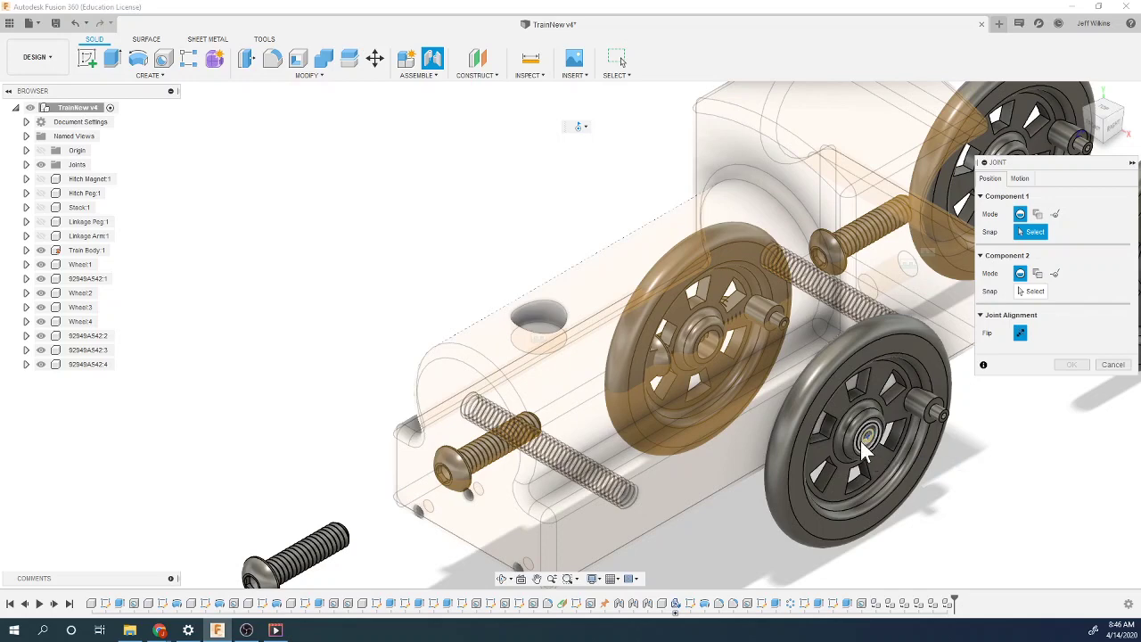
{"action": "scroll", "coordinate": [866, 450], "scroll_direction": "up", "scroll_amount": 5}
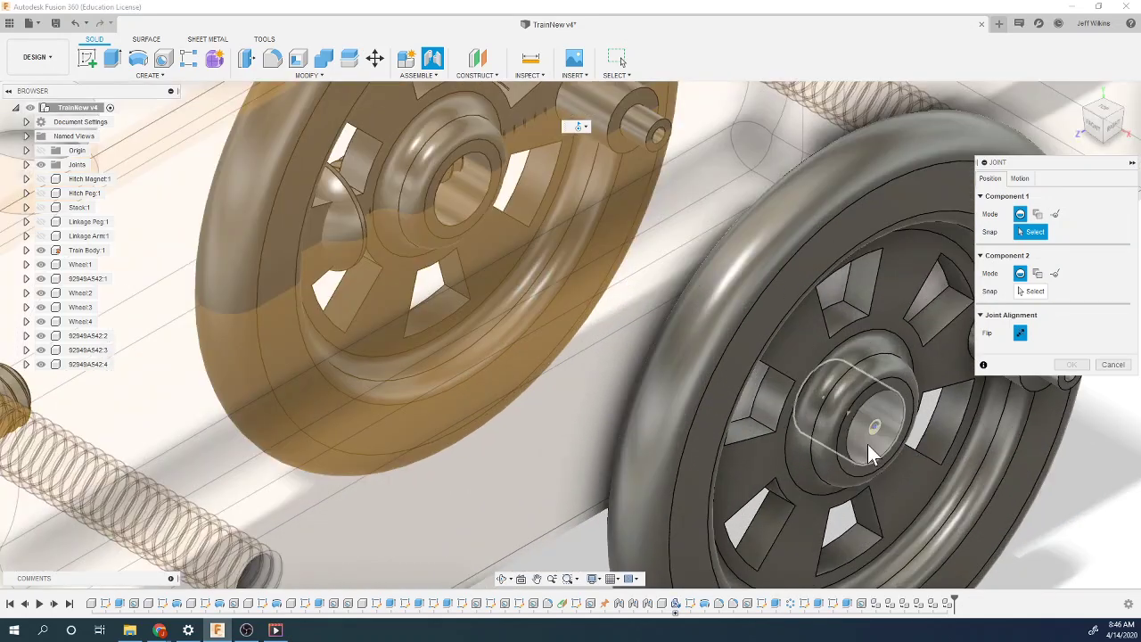
Step: Snap Wheel:2's hub to the body's side hole with a 0.020 in offset
{"action": "left_click", "coordinate": [822, 403]}
{"action": "scroll", "coordinate": [849, 464], "scroll_direction": "down", "scroll_amount": 5}
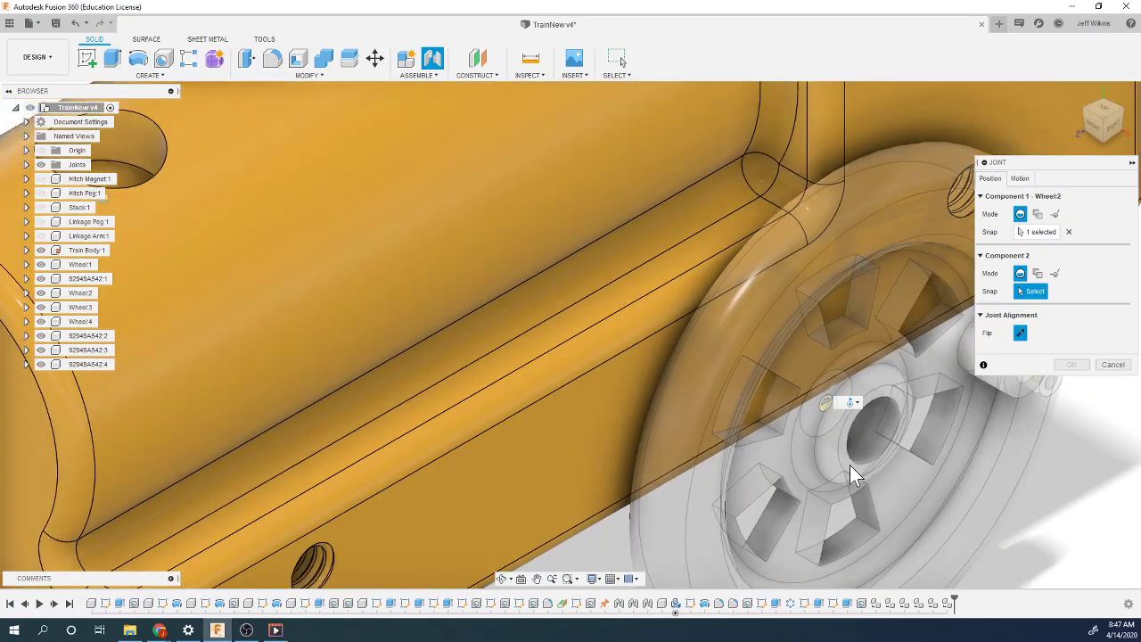
{"action": "scroll", "coordinate": [699, 513], "scroll_direction": "up", "scroll_amount": 5}
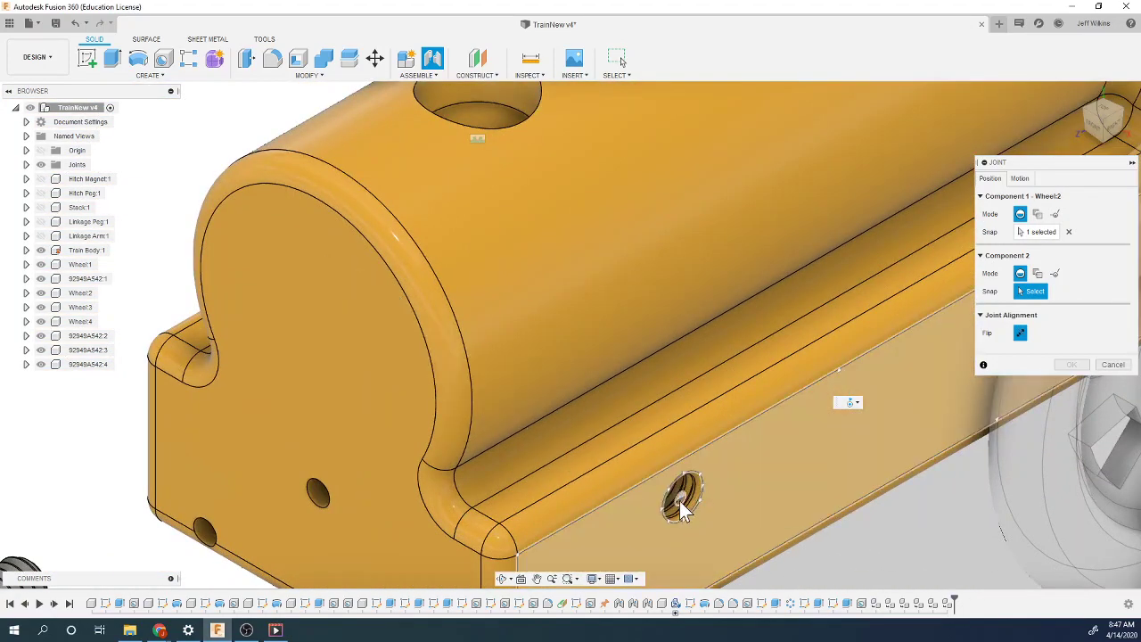
{"action": "left_click", "coordinate": [684, 510]}
{"action": "left_click", "coordinate": [683, 512]}
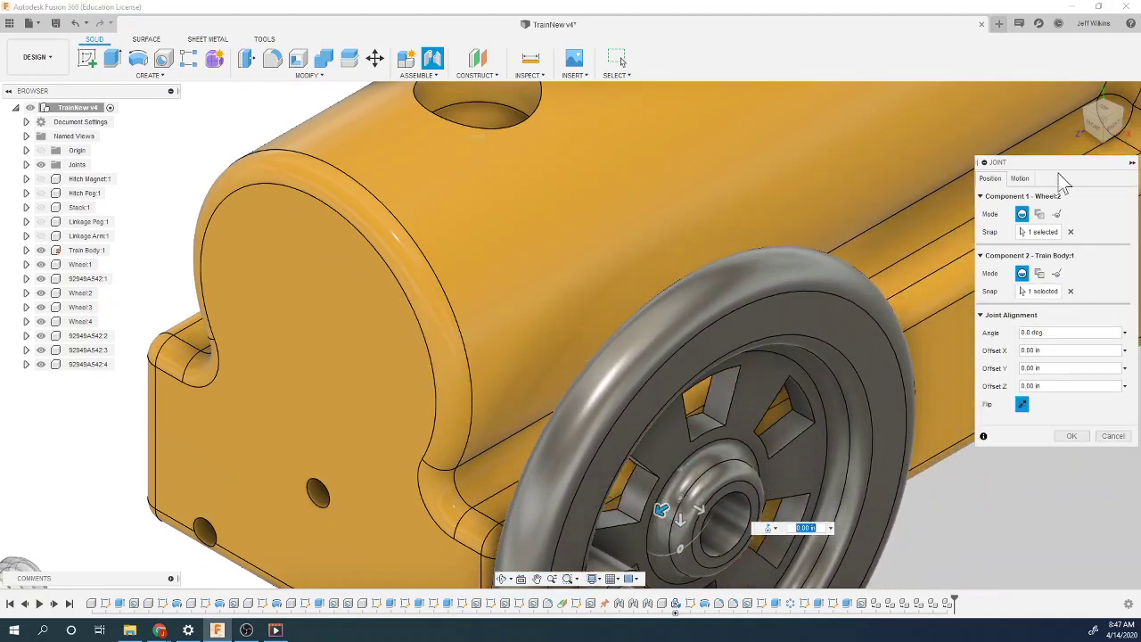
{"action": "left_click_drag", "start_coordinate": [1098, 120], "coordinate": [1103, 134]}
{"action": "left_click", "coordinate": [1102, 132]}
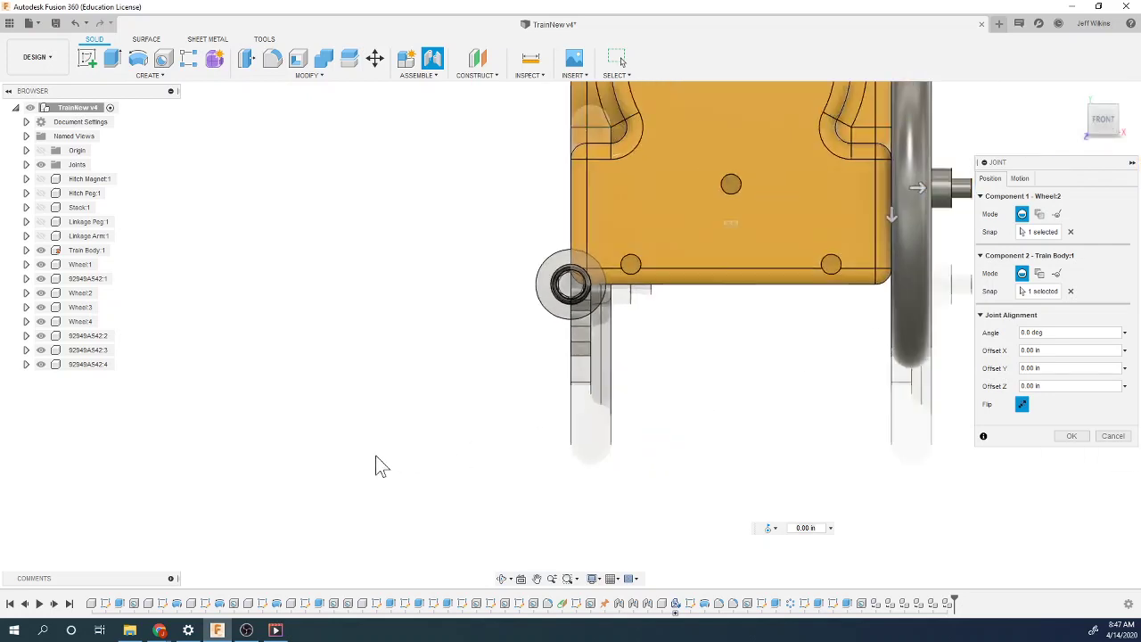
{"action": "scroll", "coordinate": [711, 255], "scroll_direction": "up", "scroll_amount": 5}
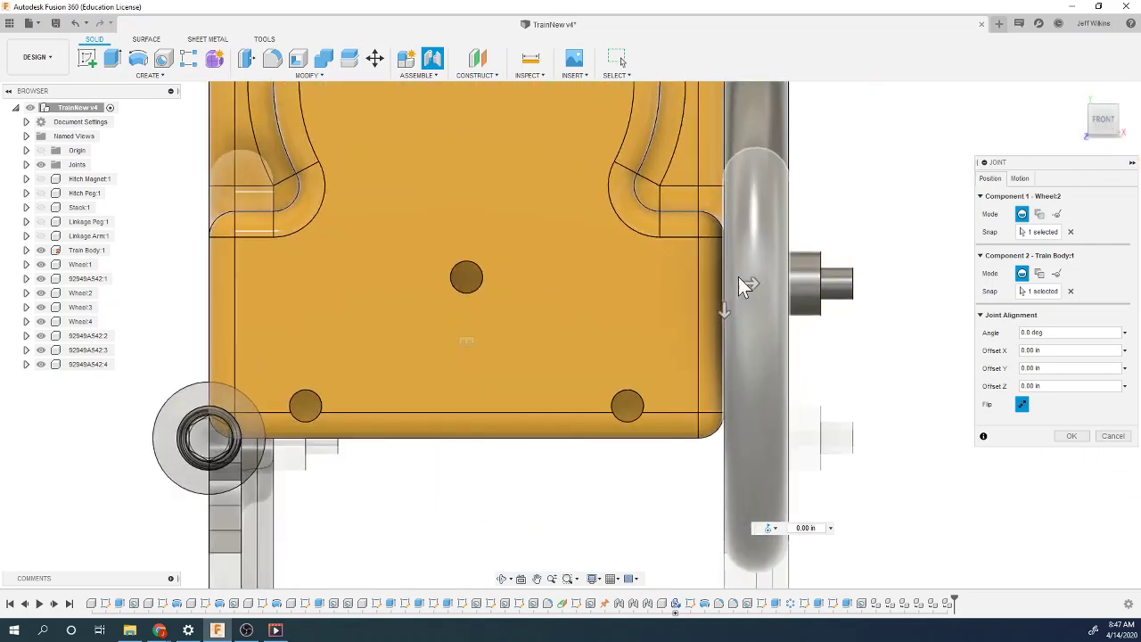
{"action": "left_click_drag", "start_coordinate": [750, 281], "coordinate": [758, 280]}
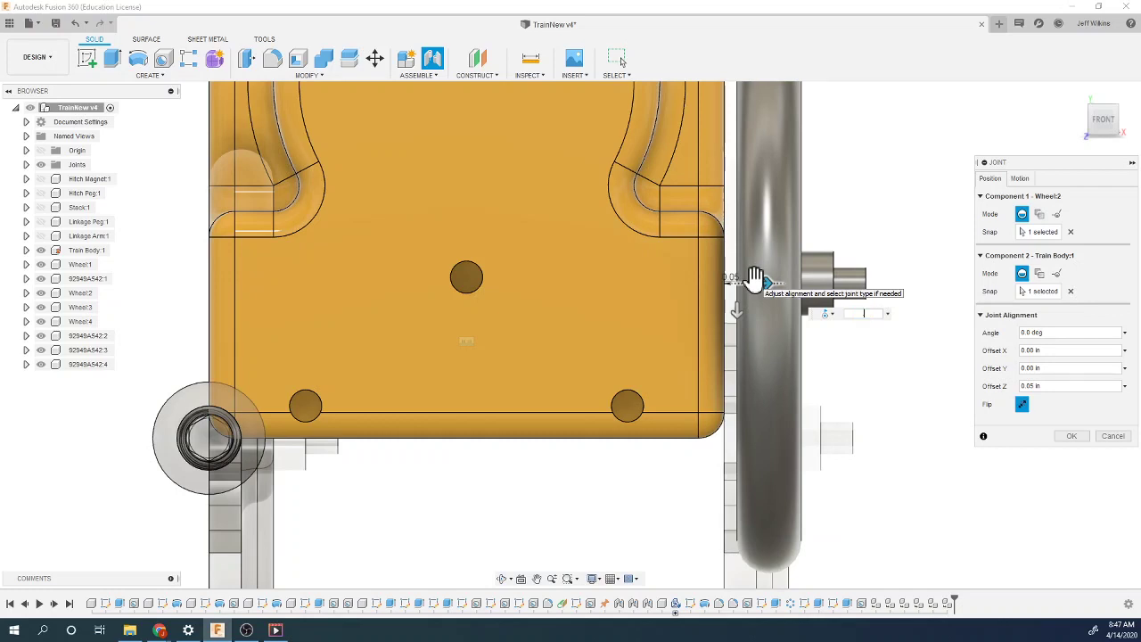
{"action": "type", "text": "0.0"}
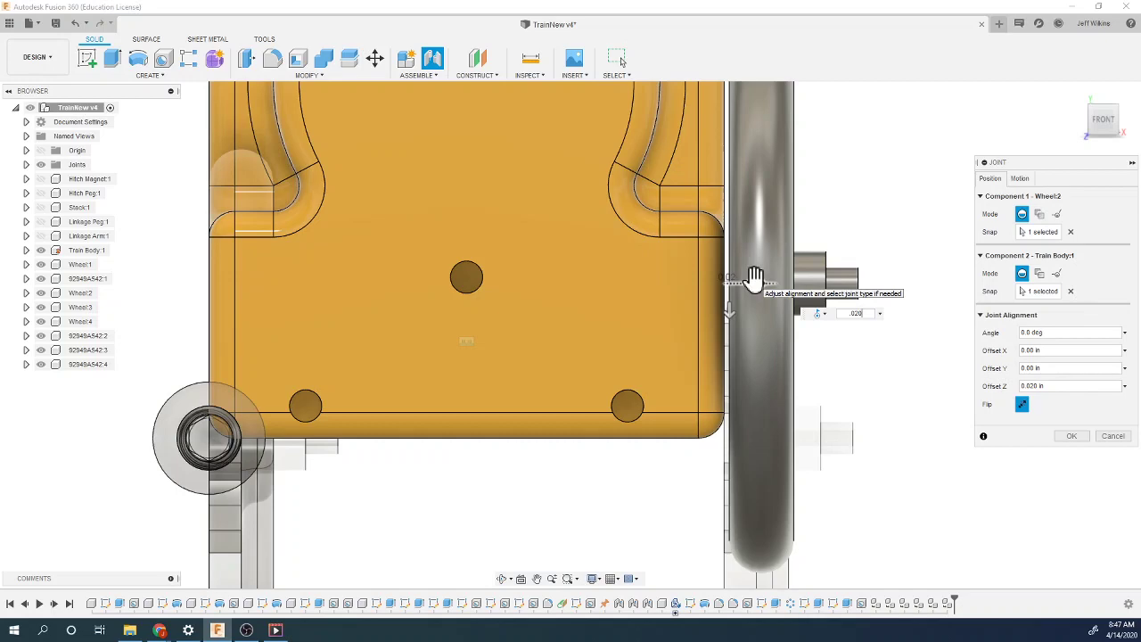
{"action": "key", "text": "Return"}
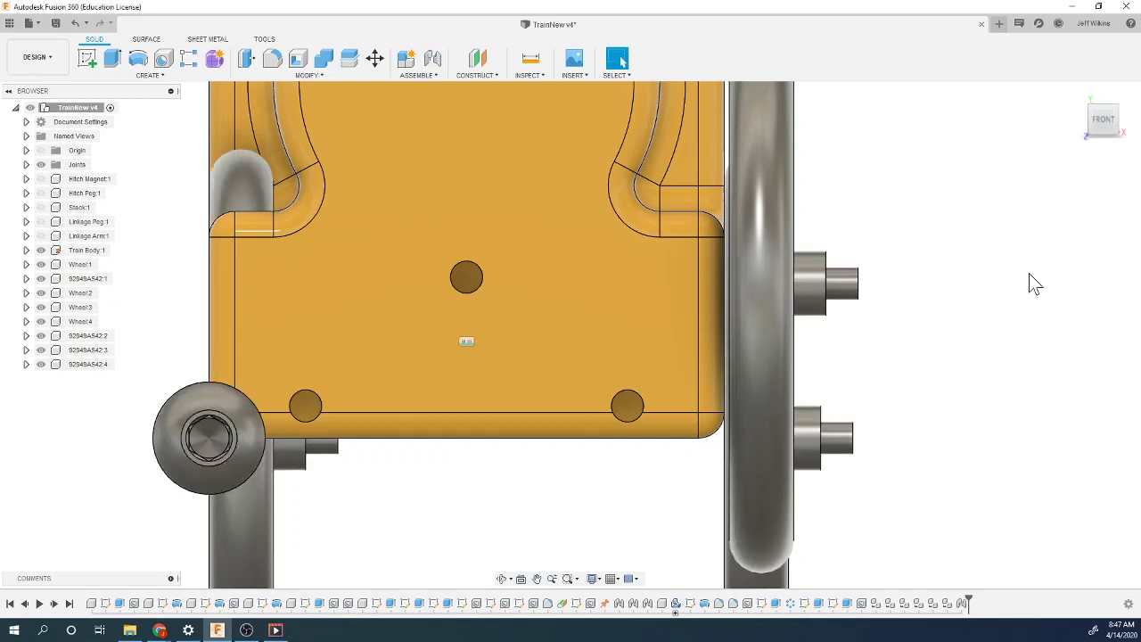
{"action": "mouse_move", "coordinate": [1095, 171]}
{"action": "middle_mouse_down", "text": "shift"}
{"action": "mouse_move", "coordinate": [1001, 140]}
{"action": "mouse_move", "coordinate": [873, 134]}
{"action": "middle_mouse_up", "text": "shift"}
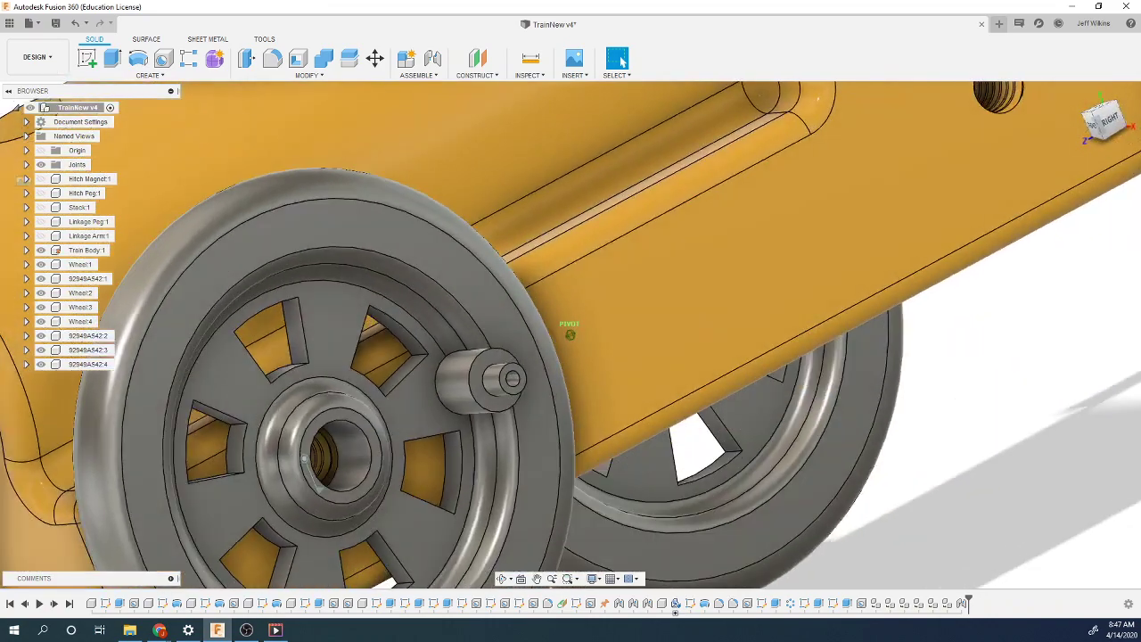
Step: Joint Wheel:4's hub centre to the body's threaded hole with a 0.020 in offset
{"action": "scroll", "coordinate": [630, 376], "scroll_direction": "down", "scroll_amount": 6}
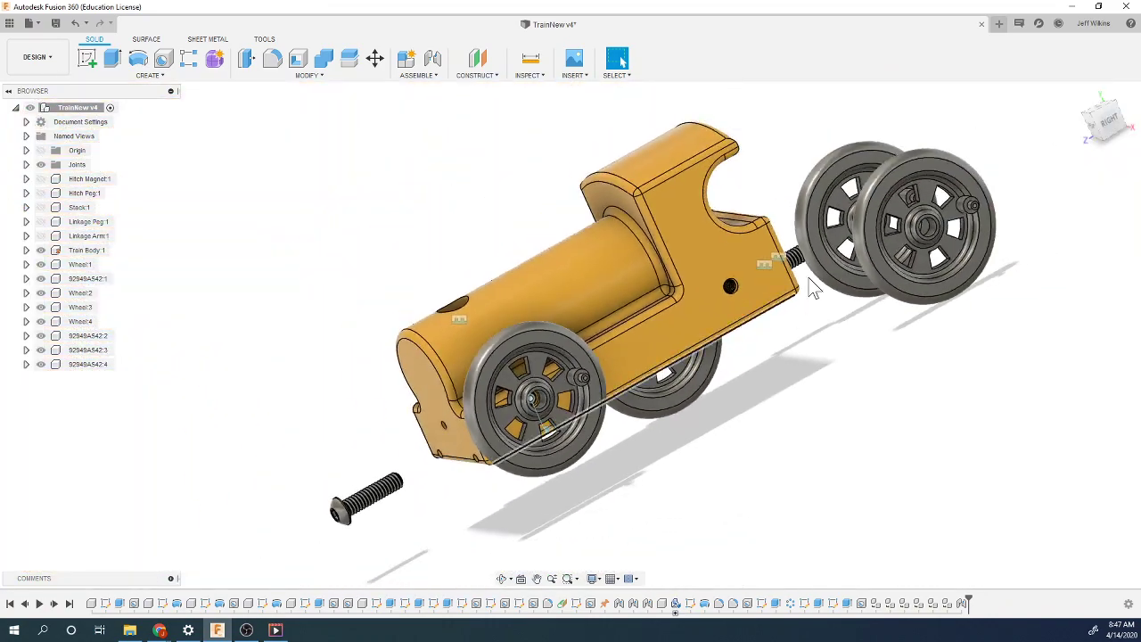
{"action": "scroll", "coordinate": [813, 285], "scroll_direction": "up", "scroll_amount": 3}
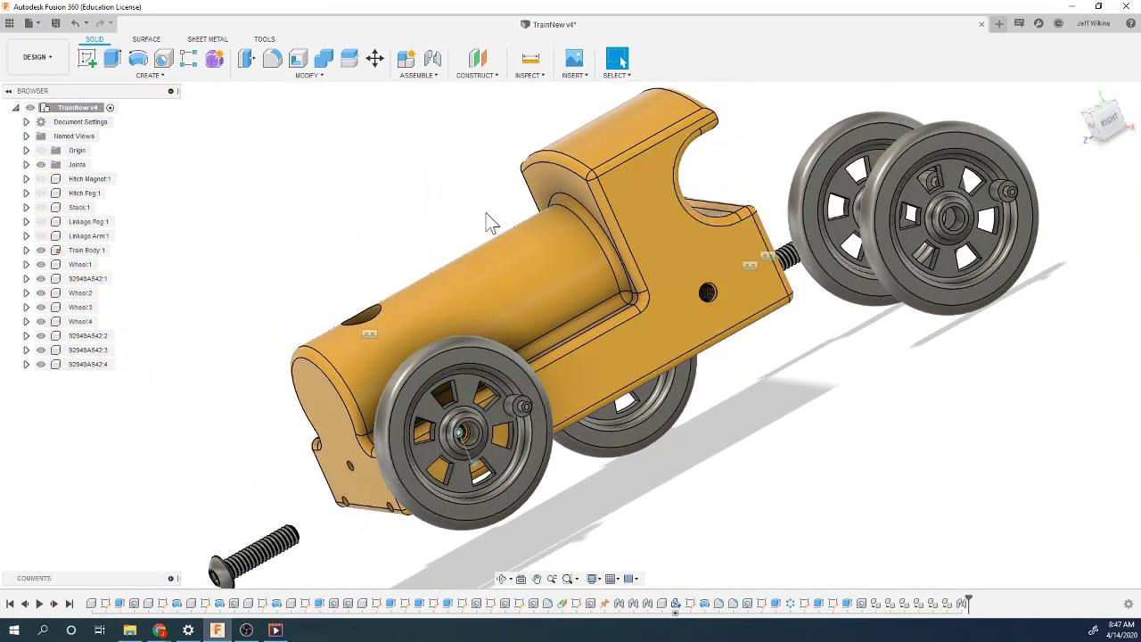
{"action": "left_click", "coordinate": [433, 62]}
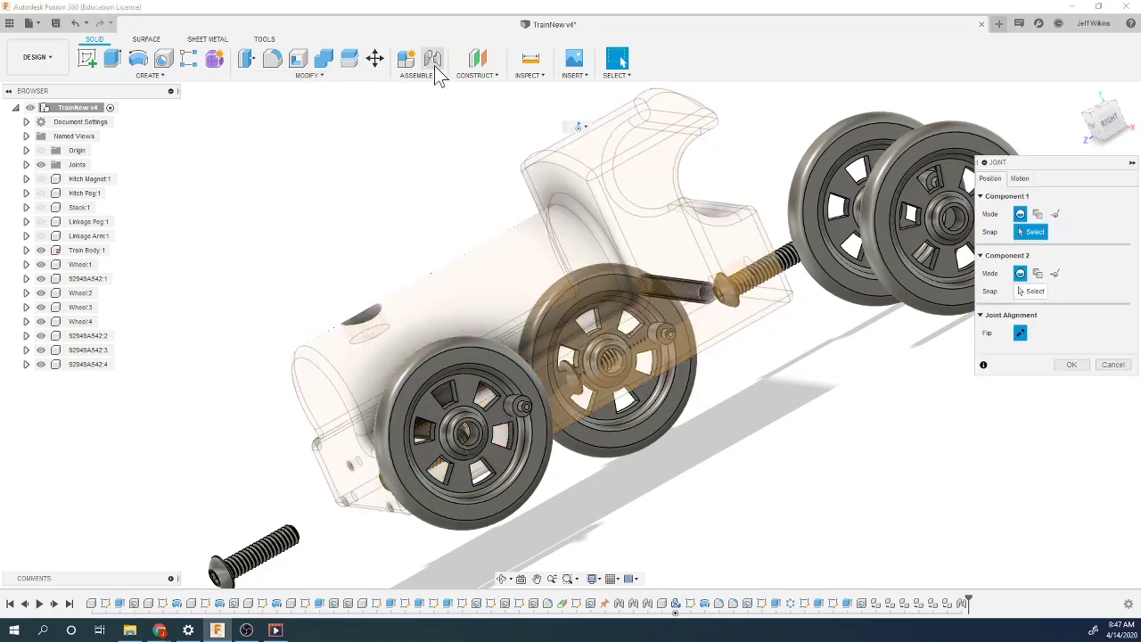
{"action": "left_click", "coordinate": [1021, 178]}
{"action": "left_click", "coordinate": [991, 179]}
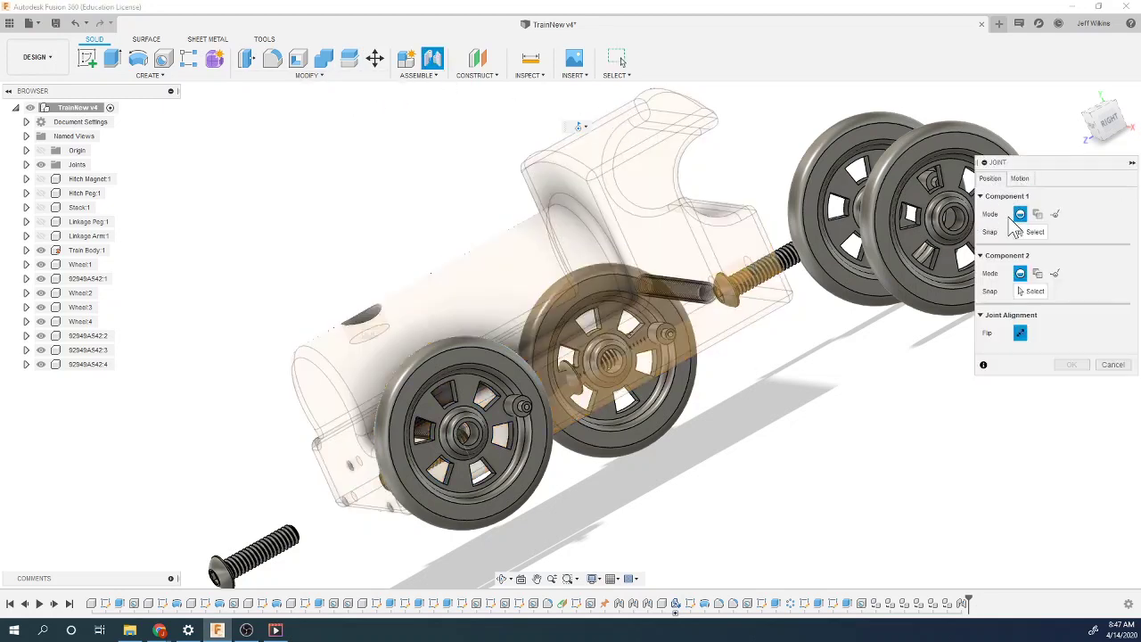
{"action": "scroll", "coordinate": [866, 294], "scroll_direction": "up", "scroll_amount": 6}
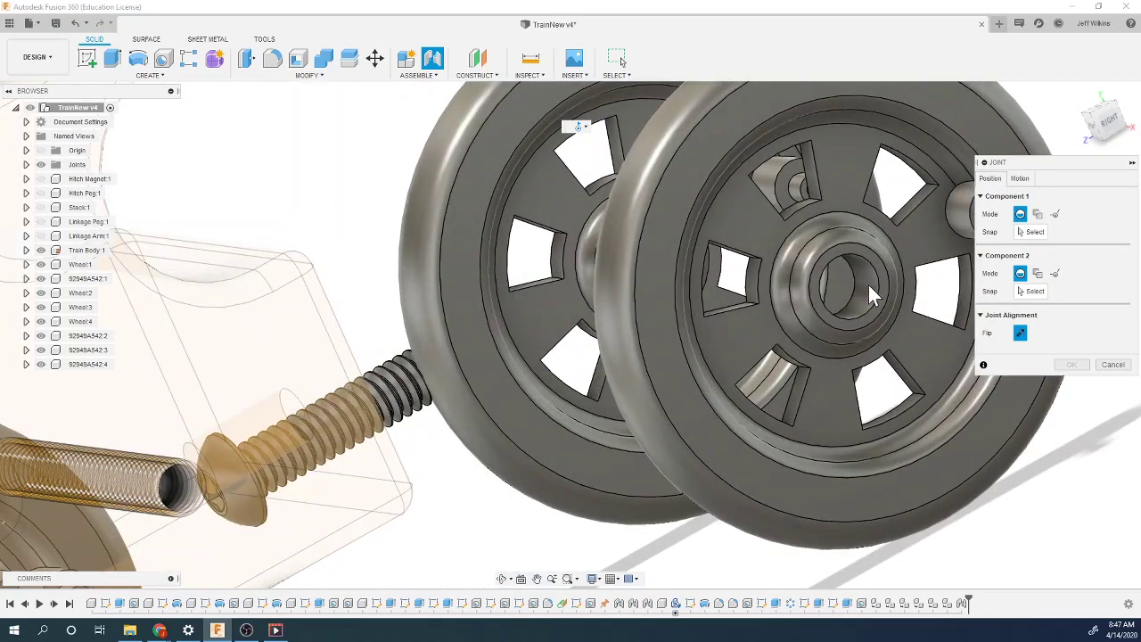
{"action": "left_click", "coordinate": [1027, 232]}
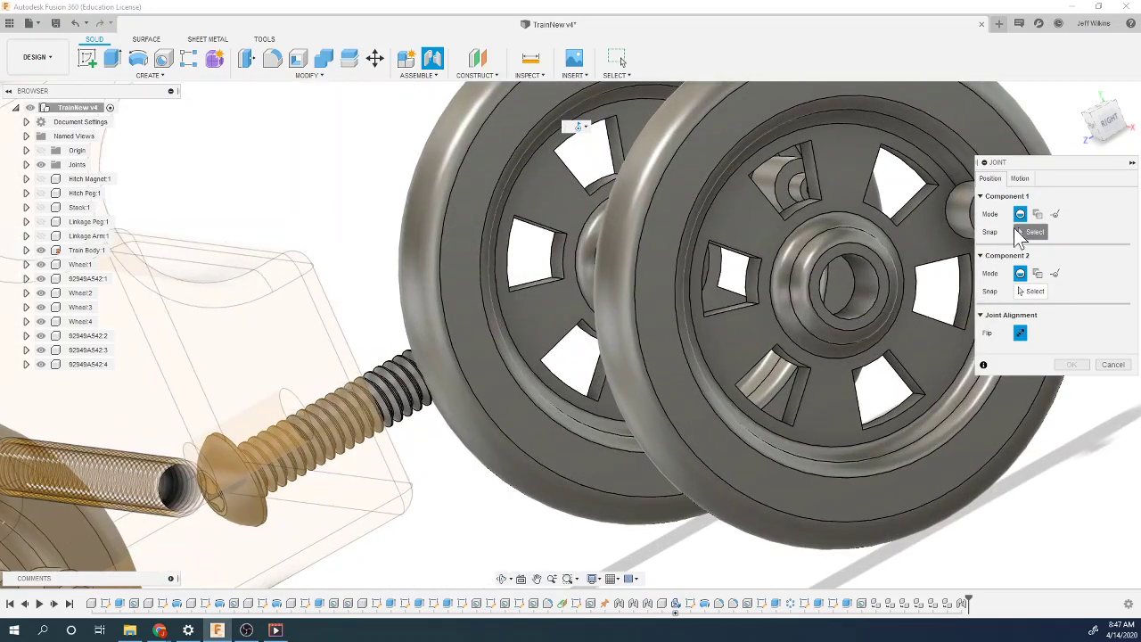
{"action": "left_click", "coordinate": [828, 286]}
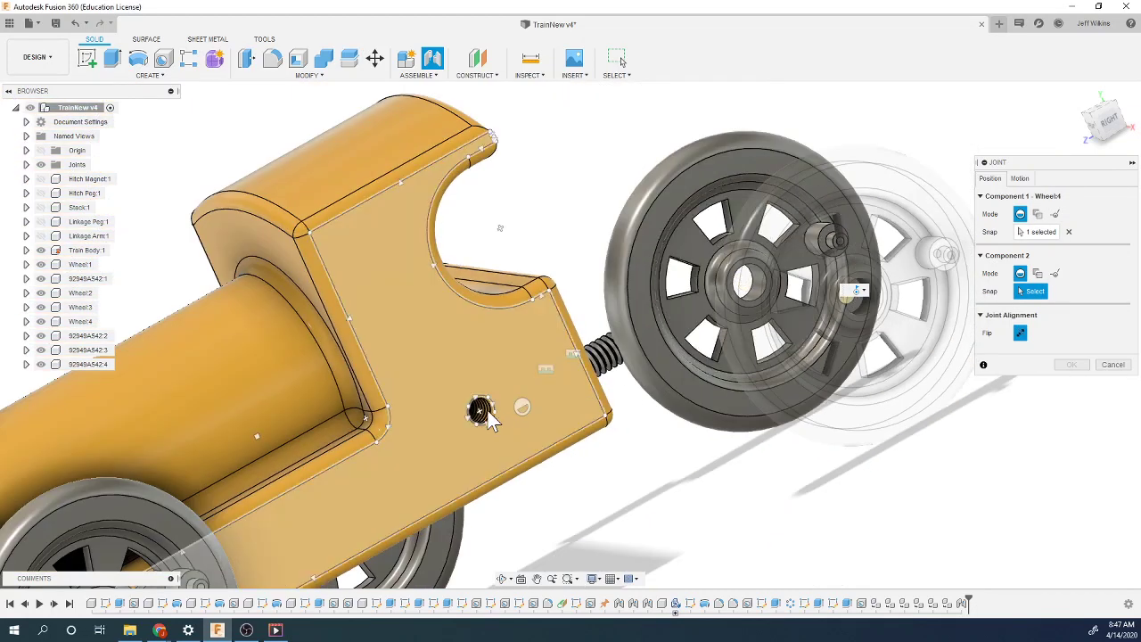
{"action": "scroll", "coordinate": [481, 423], "scroll_direction": "up", "scroll_amount": 3}
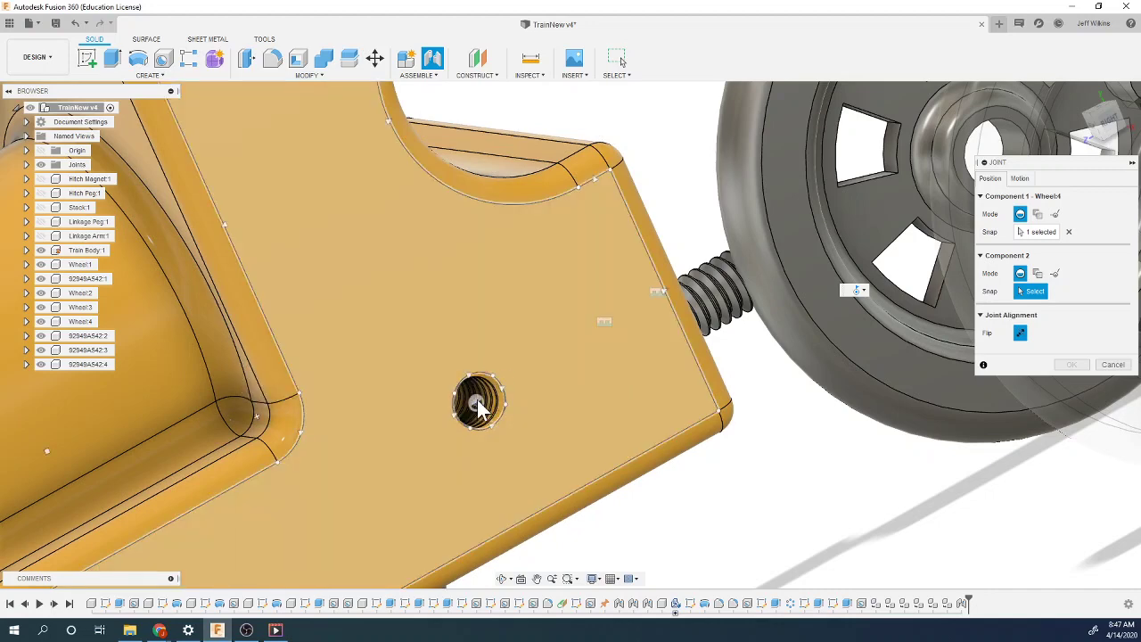
{"action": "left_click", "coordinate": [482, 405]}
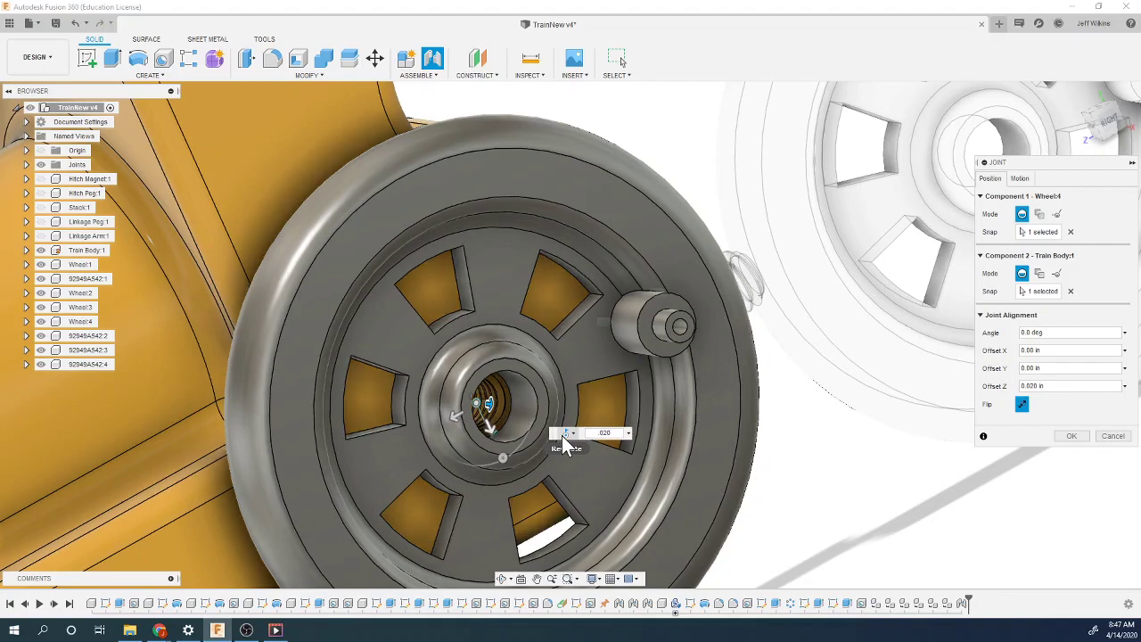
{"action": "key", "text": "Return"}
{"action": "scroll", "coordinate": [651, 465], "scroll_direction": "down", "scroll_amount": 5}
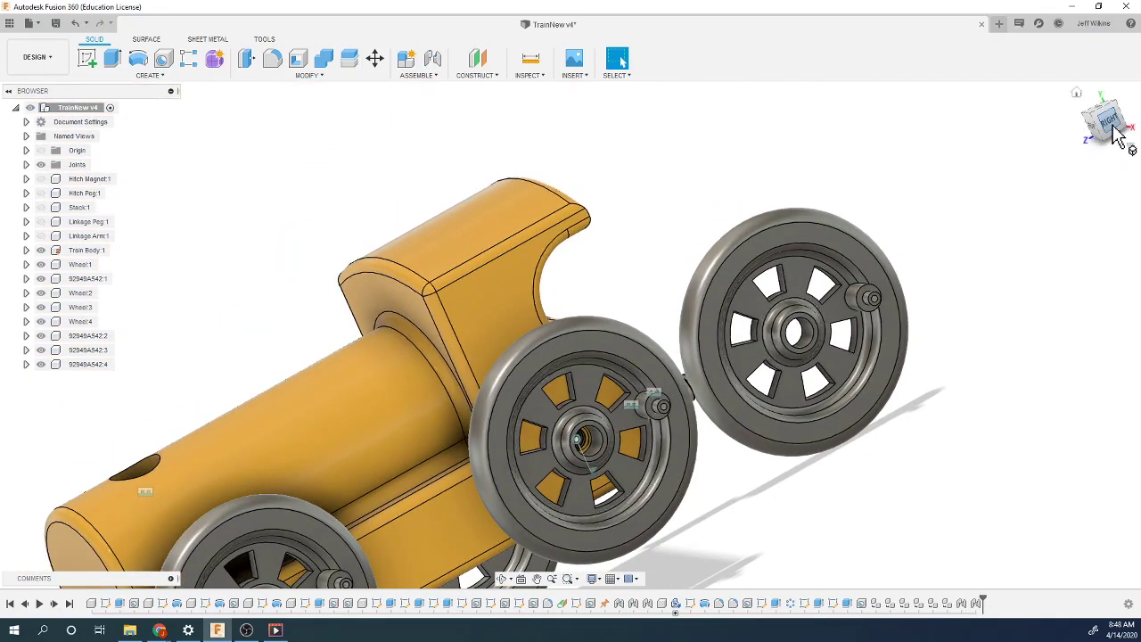
Step: Joint Wheel:3 to the body's hole, flipped outward with a 0.020 in offset
{"action": "left_click_drag", "start_coordinate": [1112, 165], "coordinate": [1007, 192]}
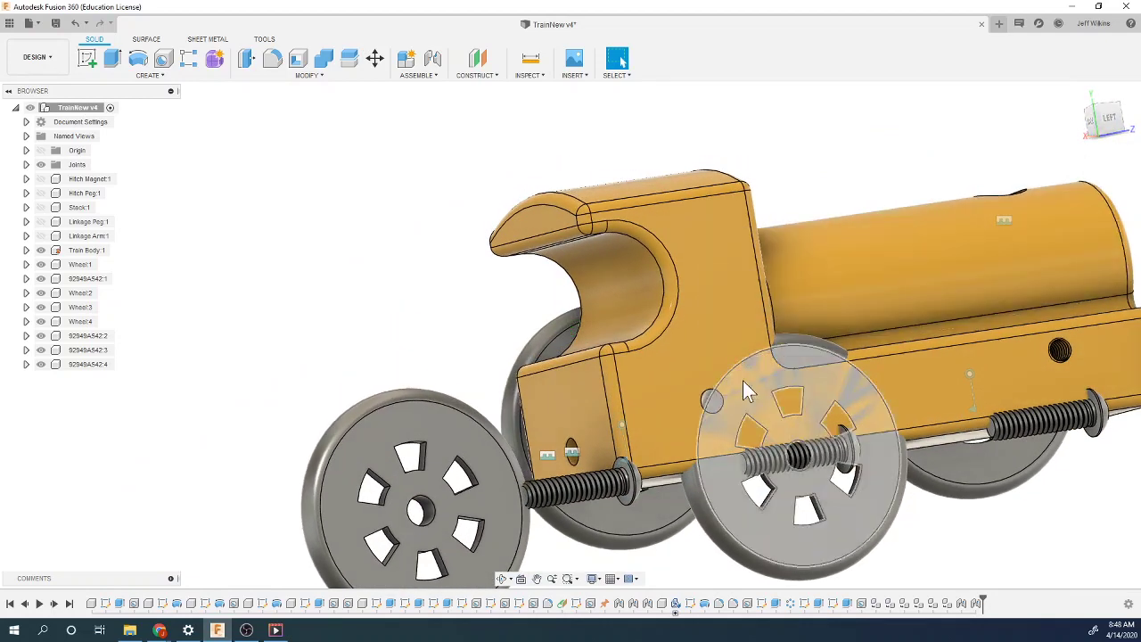
{"action": "left_click", "coordinate": [432, 60]}
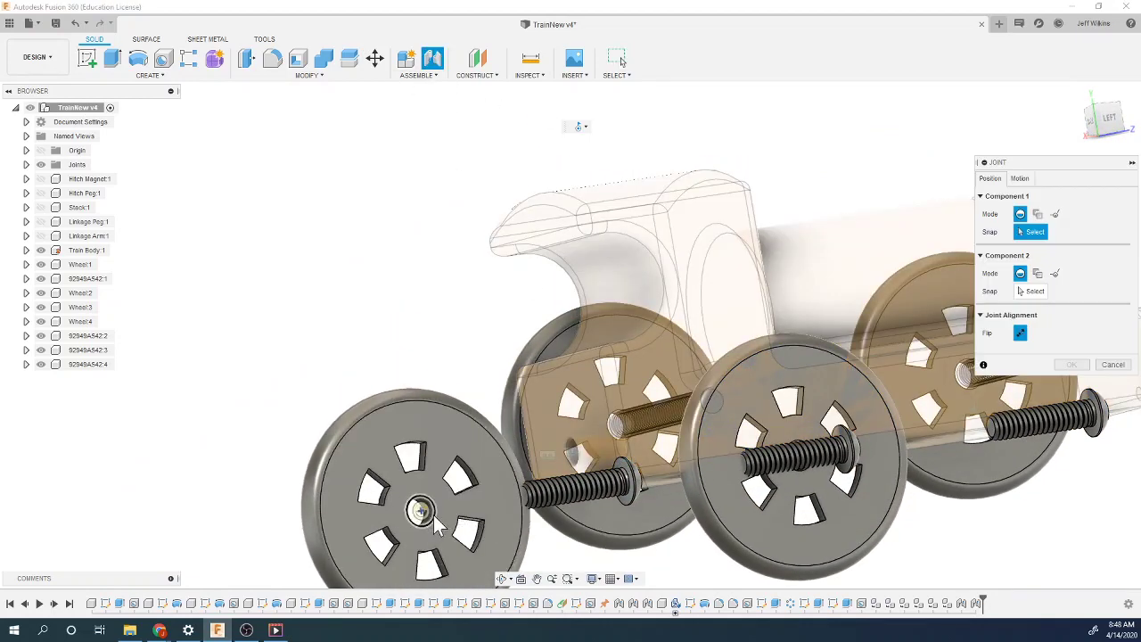
{"action": "left_click", "coordinate": [435, 524]}
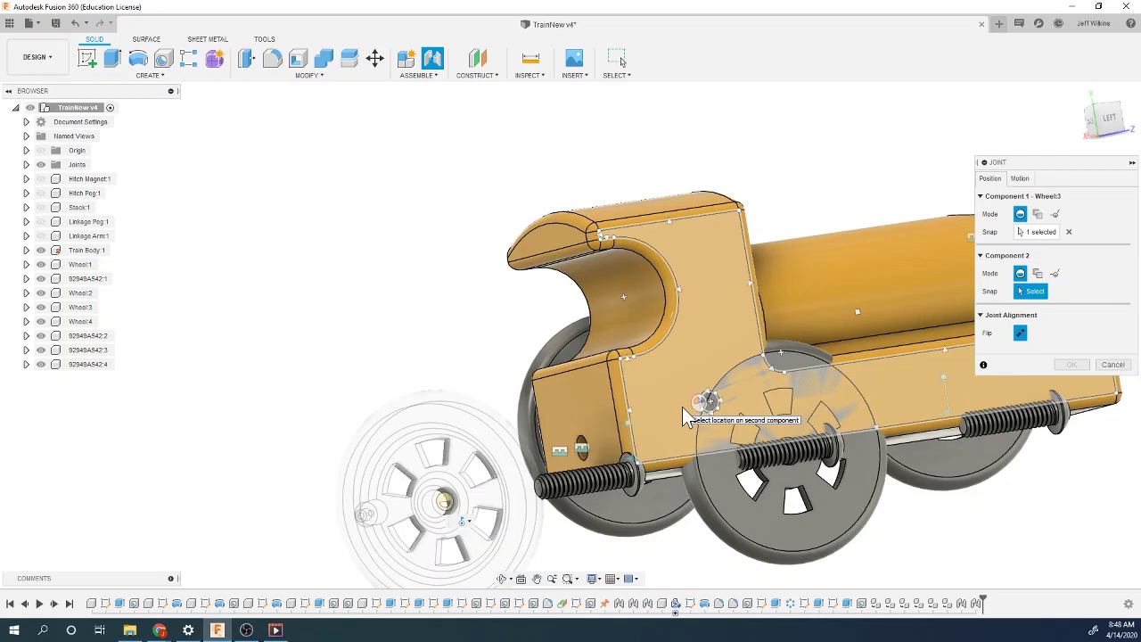
{"action": "left_click", "coordinate": [708, 401]}
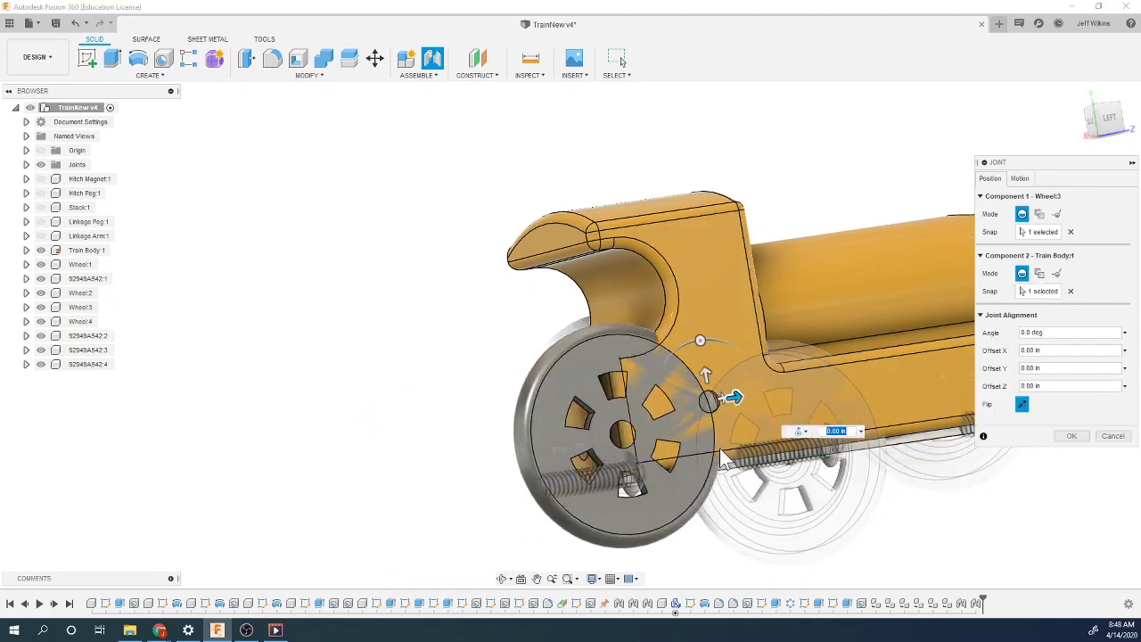
{"action": "left_click", "coordinate": [1021, 404]}
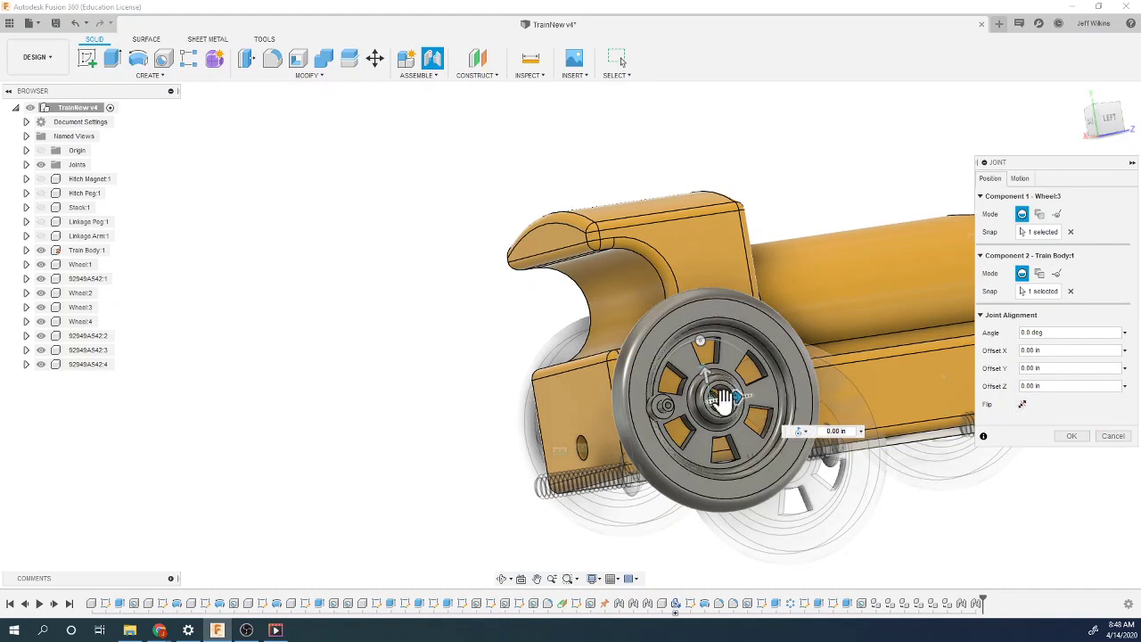
{"action": "type", "text": ".020"}
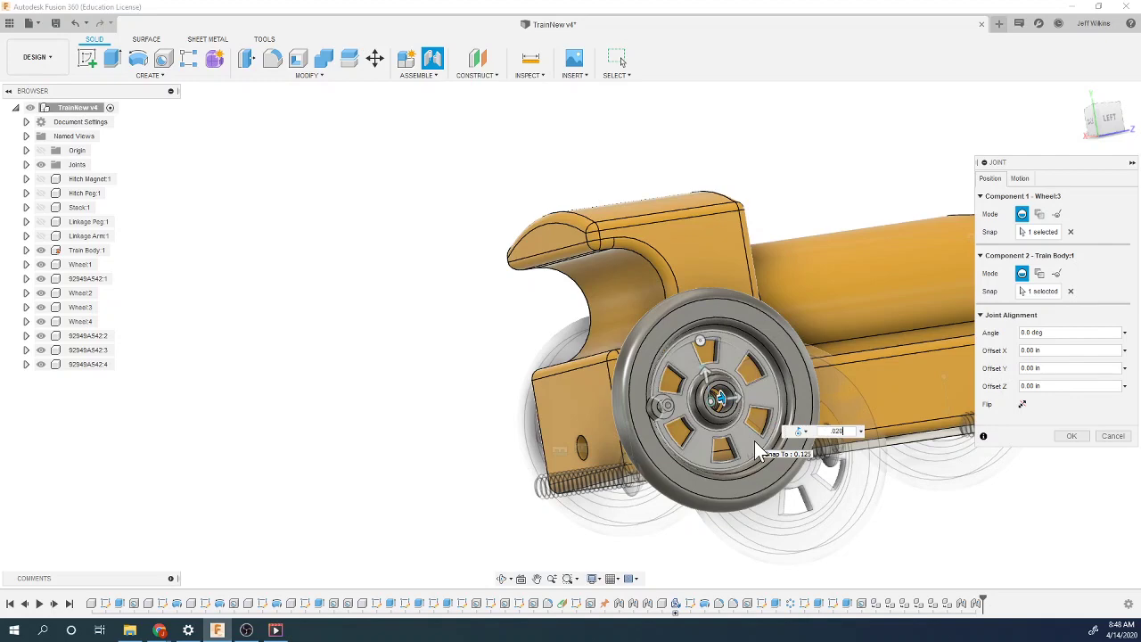
{"action": "key", "text": "Return"}
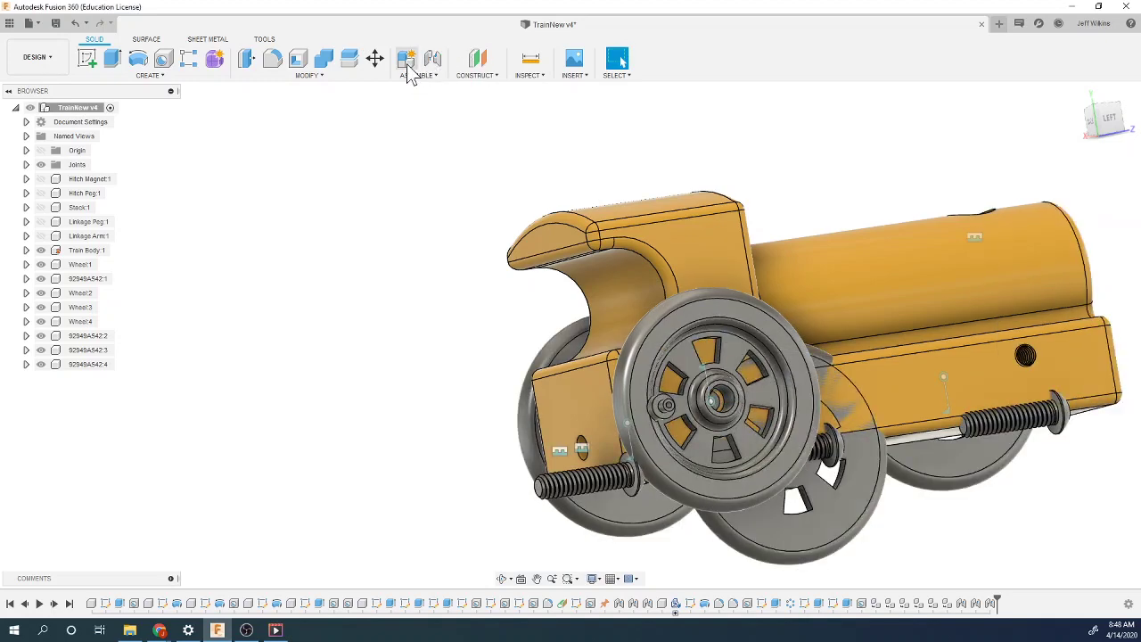
Step: Joint Wheel:1's centre to the body's rear side hole
{"action": "left_click", "coordinate": [435, 64]}
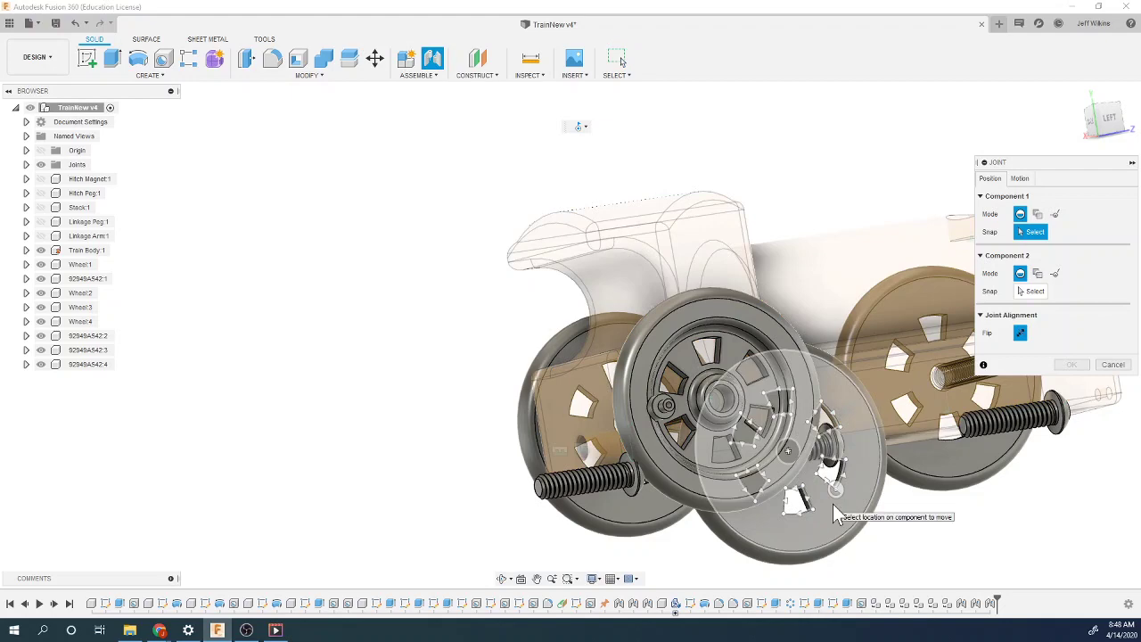
{"action": "left_click", "coordinate": [784, 450]}
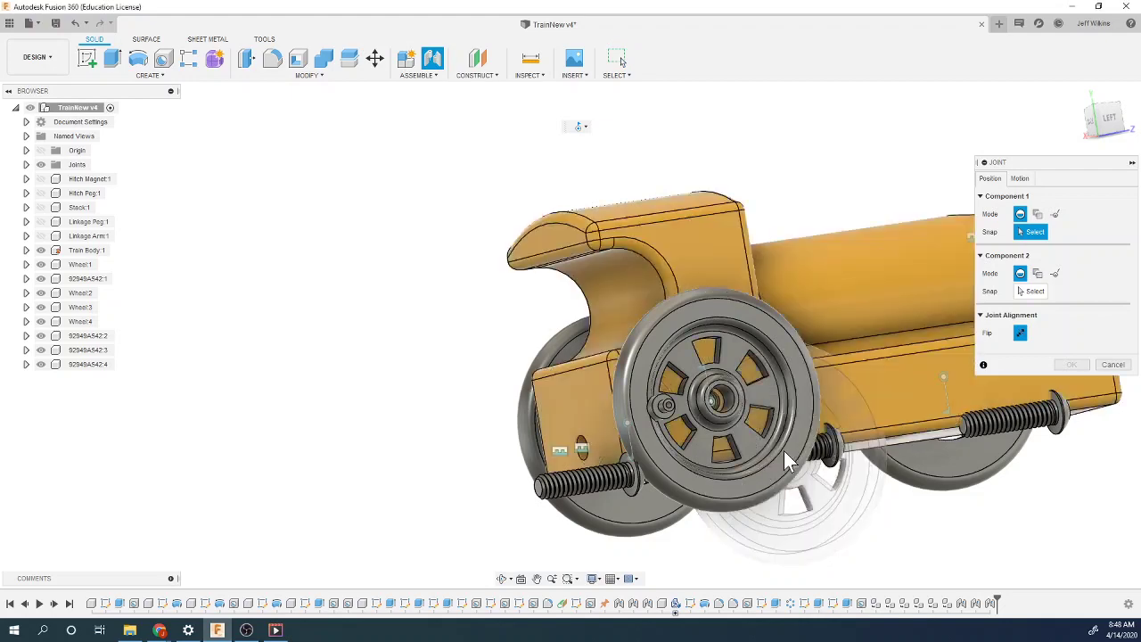
{"action": "scroll", "coordinate": [936, 399], "scroll_direction": "up", "scroll_amount": 4}
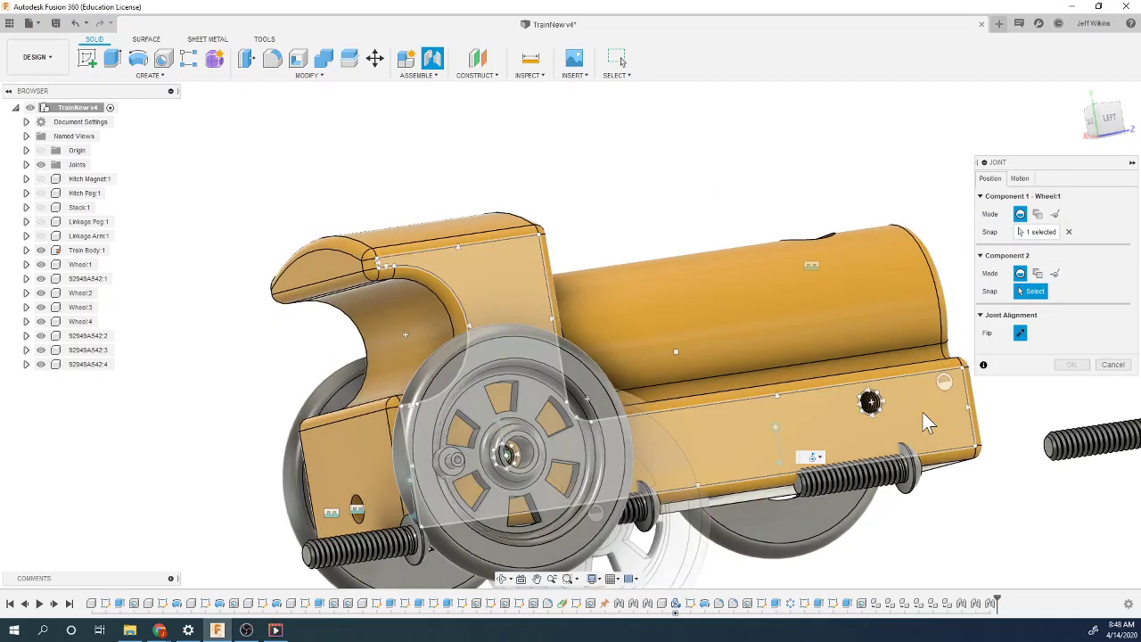
{"action": "left_click", "coordinate": [871, 401]}
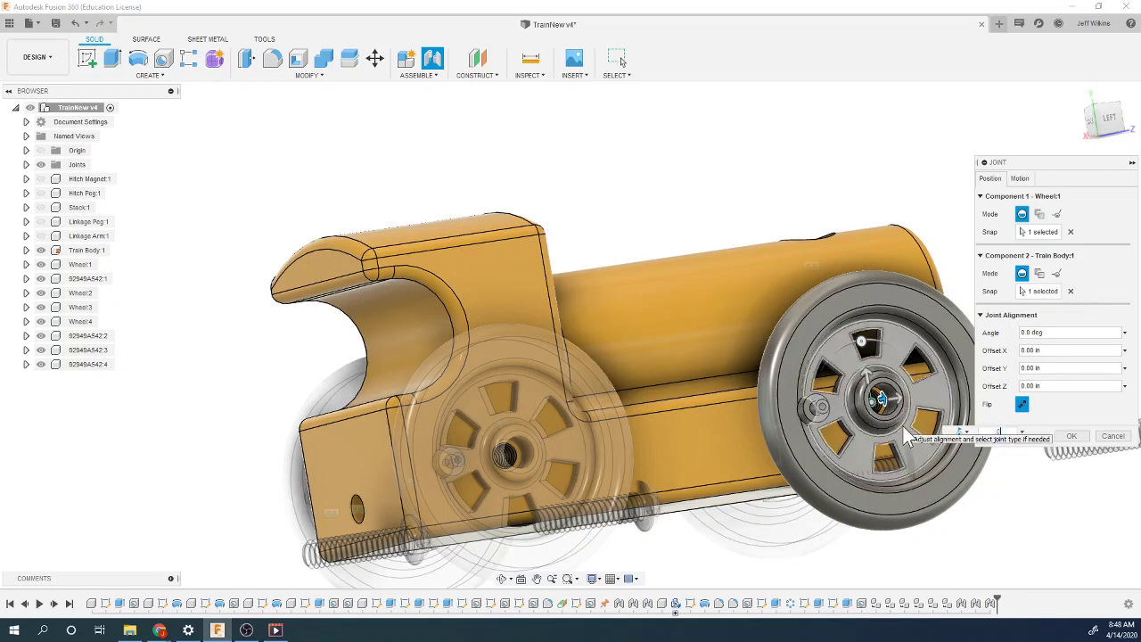
{"action": "key", "text": "Return"}
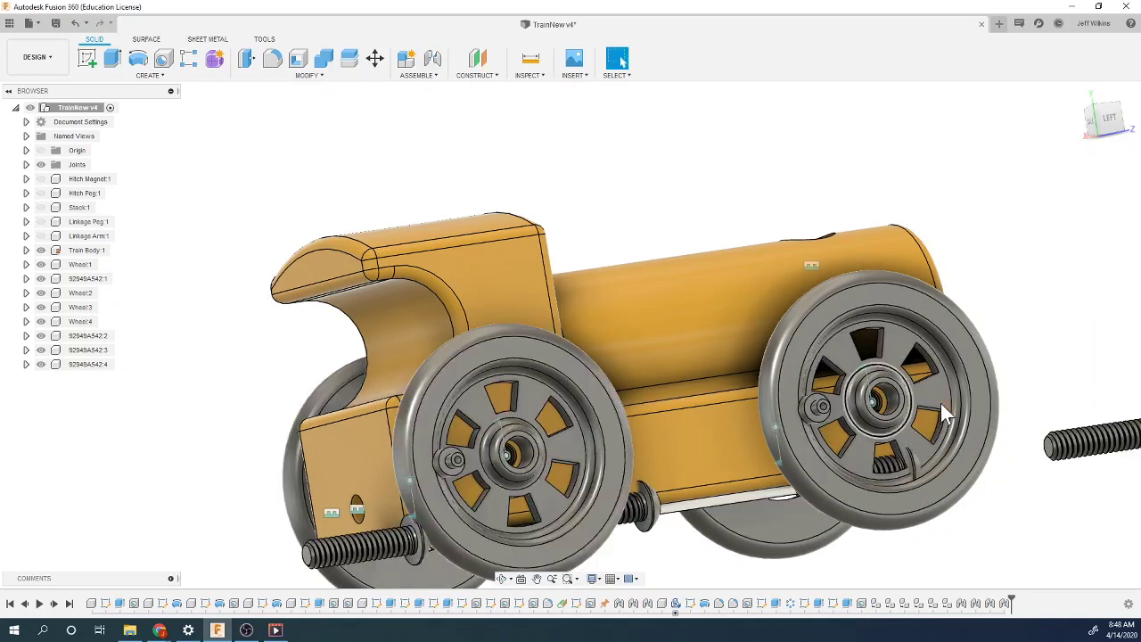
{"action": "left_click", "coordinate": [1110, 123]}
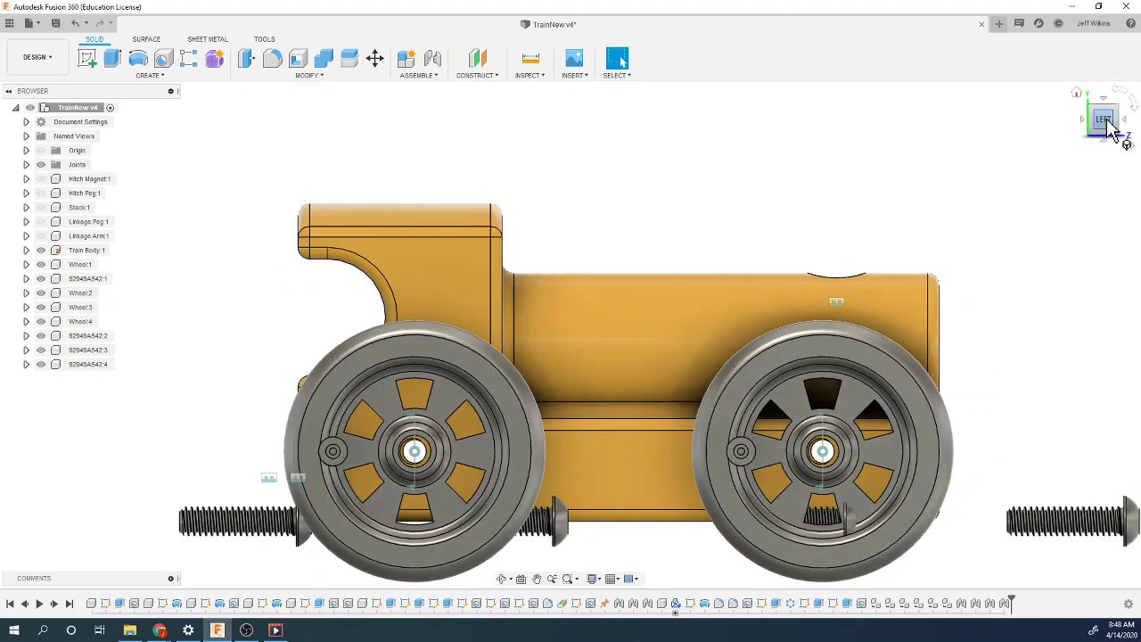
{"action": "left_click", "coordinate": [1127, 127]}
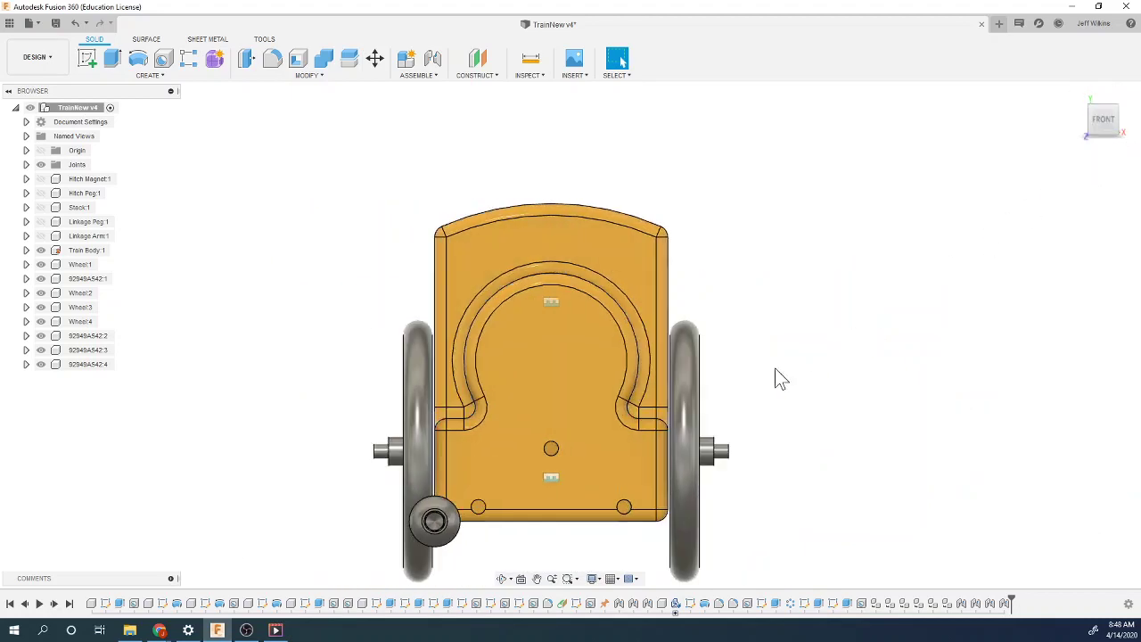
{"action": "scroll", "coordinate": [672, 456], "scroll_direction": "up", "scroll_amount": 5}
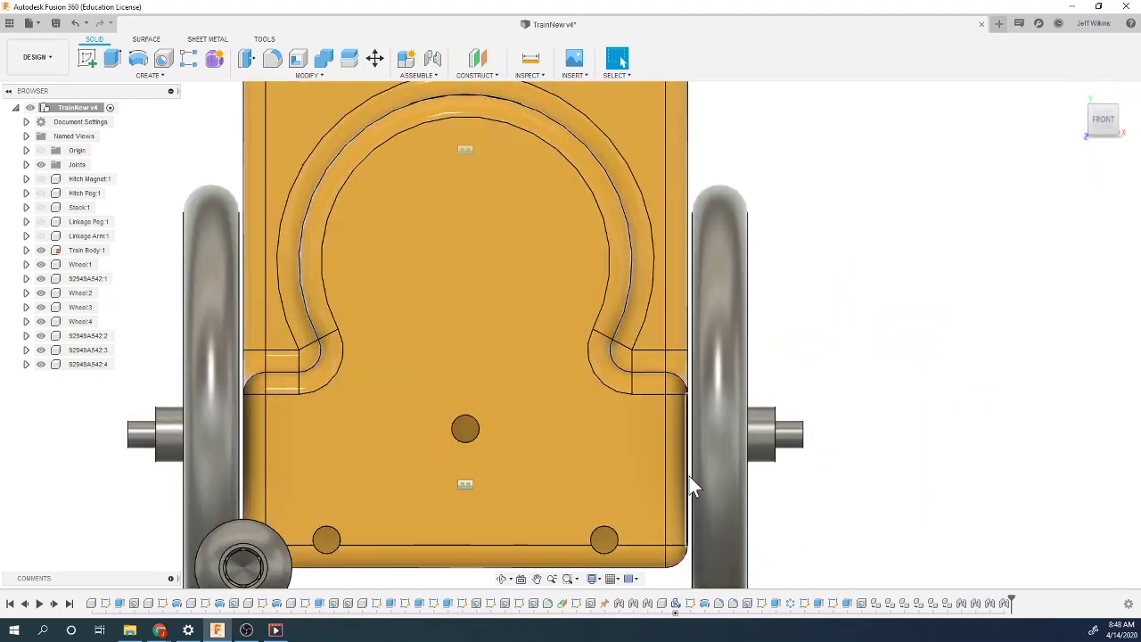
{"action": "scroll", "coordinate": [371, 441], "scroll_direction": "down", "scroll_amount": 1}
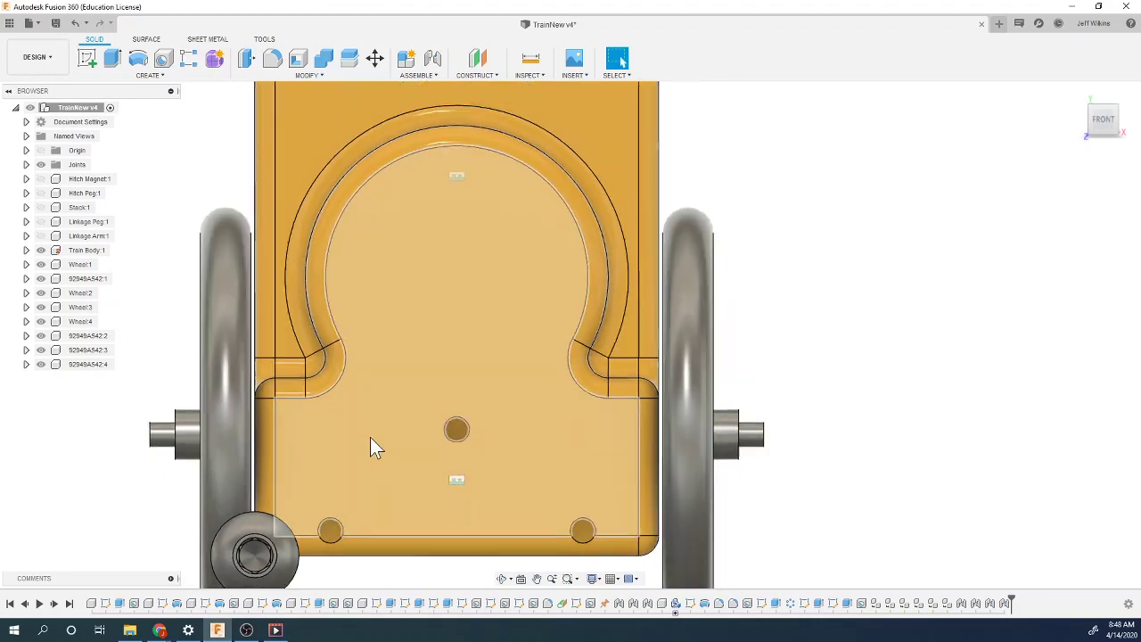
{"action": "scroll", "coordinate": [373, 441], "scroll_direction": "down", "scroll_amount": 3}
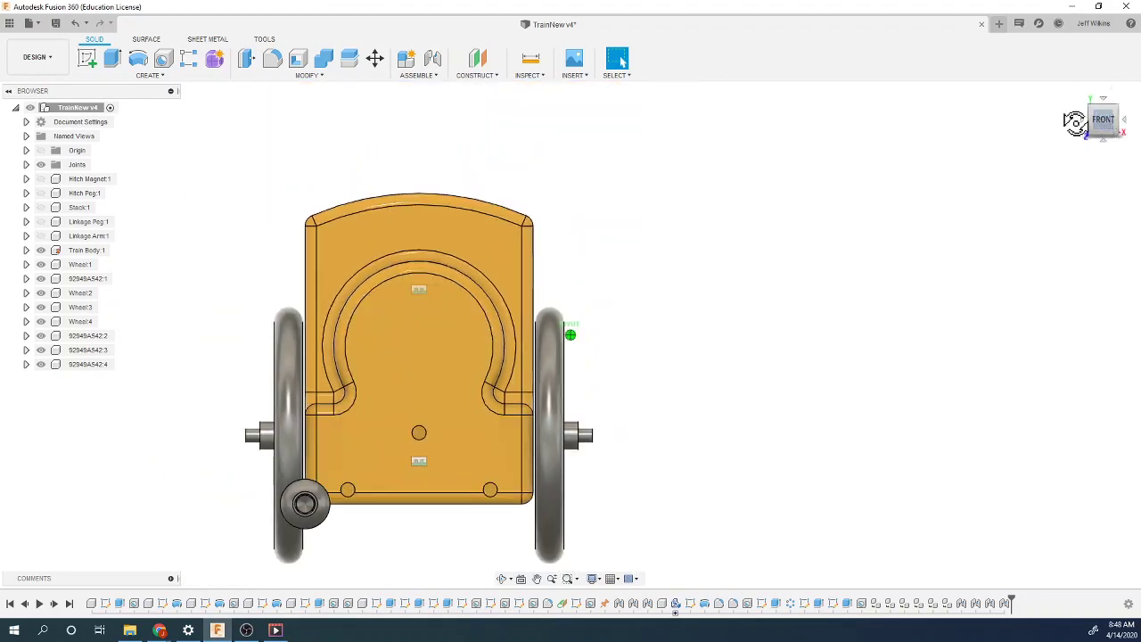
{"action": "left_click_drag", "start_coordinate": [1075, 122], "coordinate": [917, 208]}
{"action": "scroll", "coordinate": [702, 270], "scroll_direction": "down", "scroll_amount": 2}
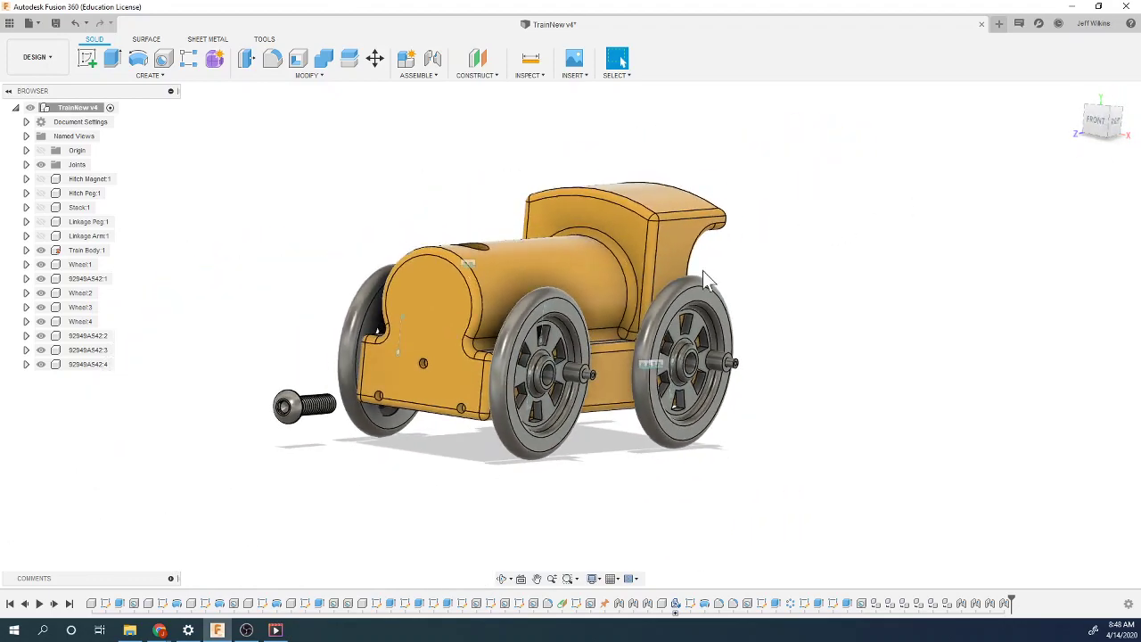
{"action": "scroll", "coordinate": [277, 423], "scroll_direction": "up", "scroll_amount": 5}
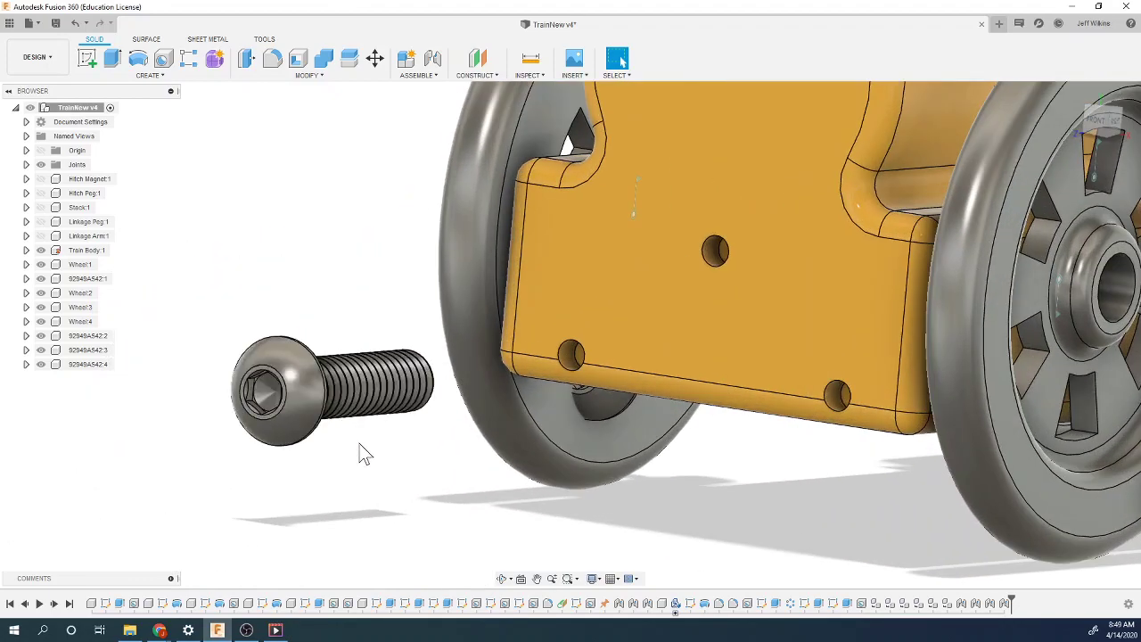
Step: Joint bolt 92949A542:3 to the centre of Wheel:2's hub
{"action": "left_click", "coordinate": [434, 60]}
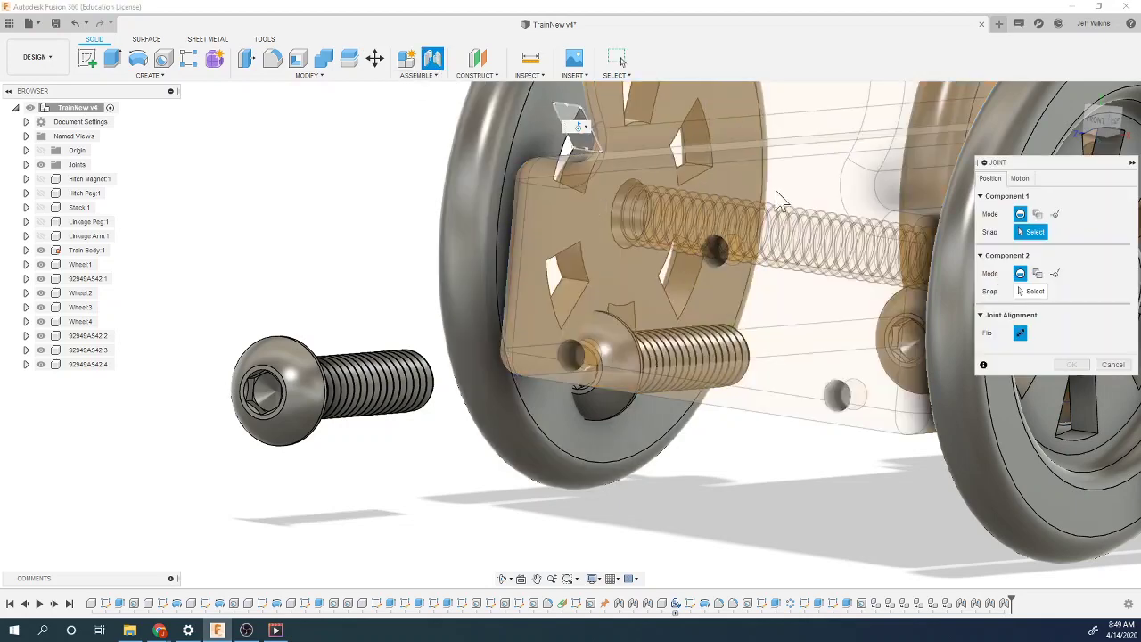
{"action": "left_click", "coordinate": [1019, 179]}
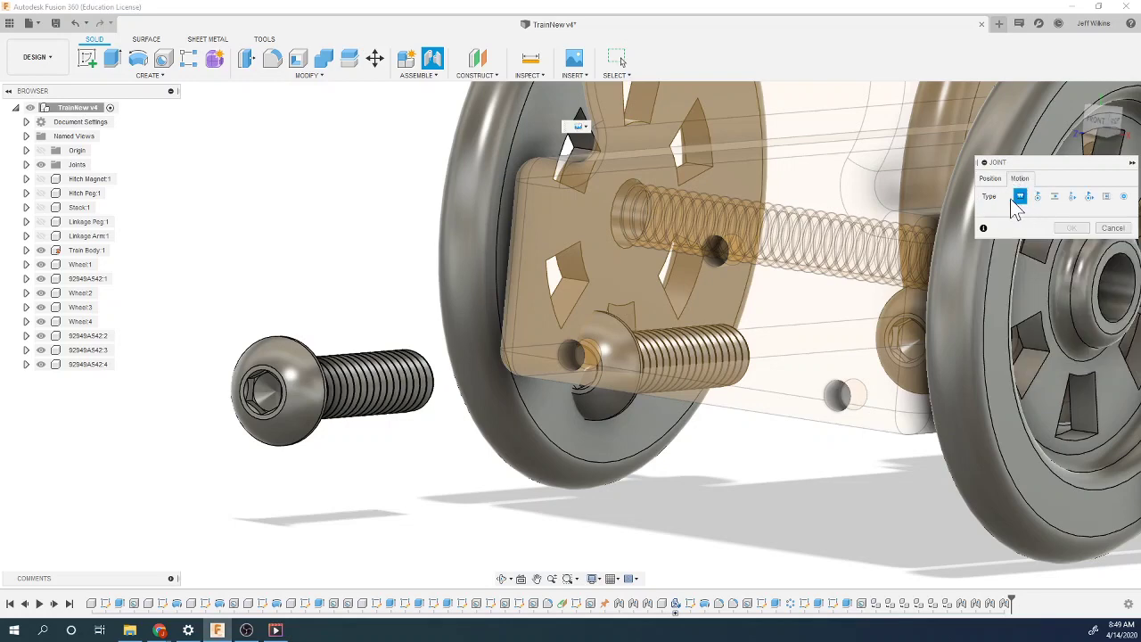
{"action": "left_click", "coordinate": [988, 179]}
{"action": "scroll", "coordinate": [369, 360], "scroll_direction": "up", "scroll_amount": 6}
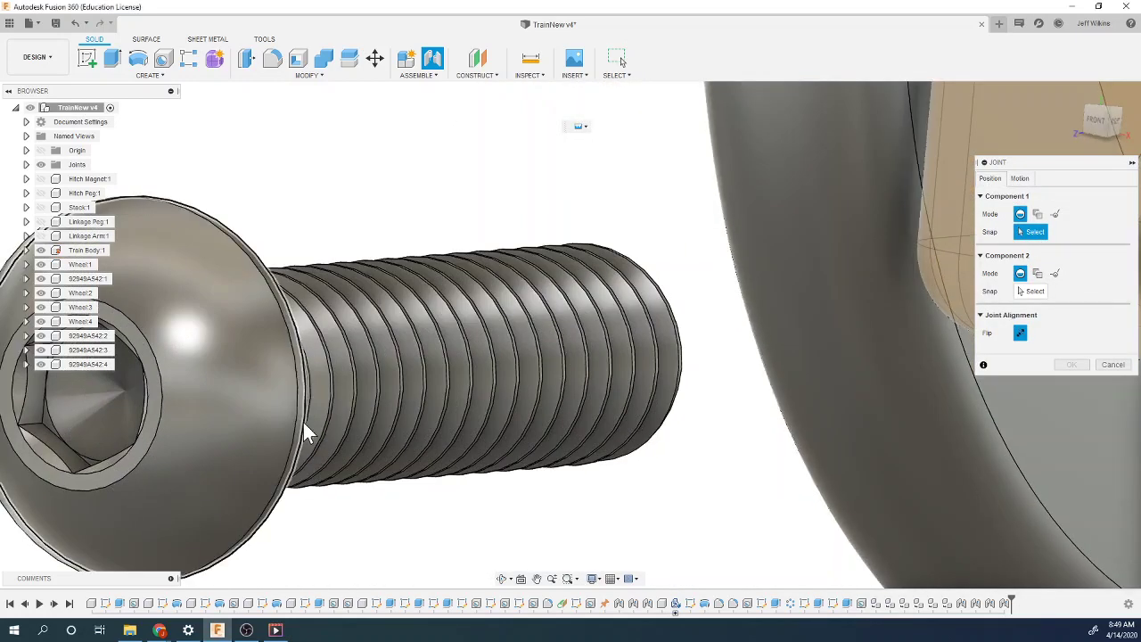
{"action": "left_click", "coordinate": [302, 430]}
{"action": "scroll", "coordinate": [227, 396], "scroll_direction": "down", "scroll_amount": 10}
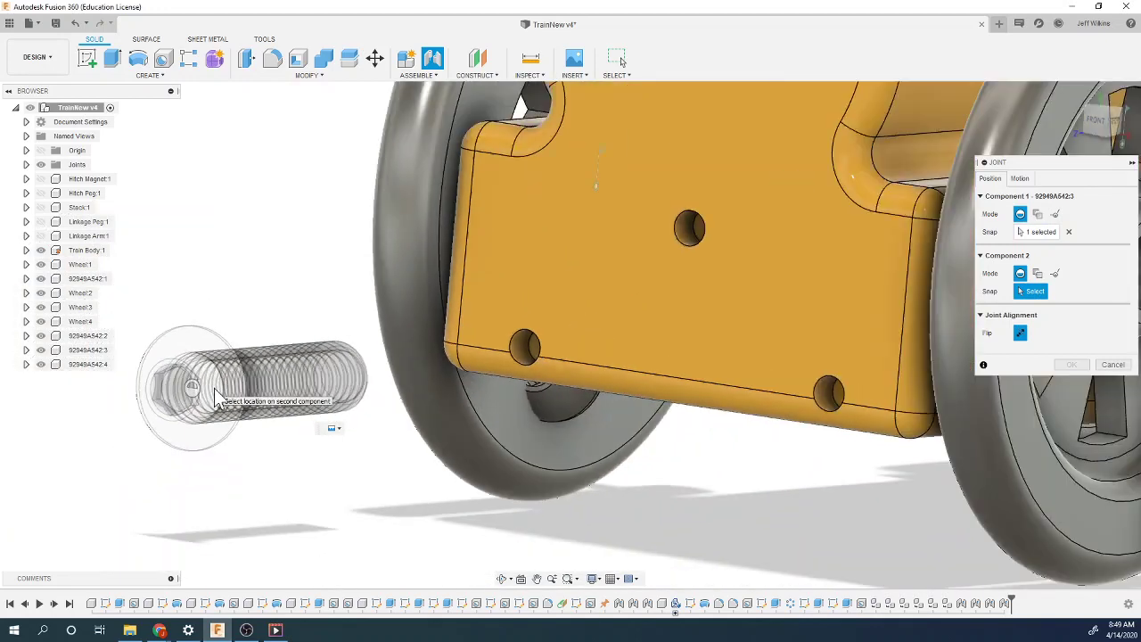
{"action": "scroll", "coordinate": [742, 350], "scroll_direction": "up", "scroll_amount": 8}
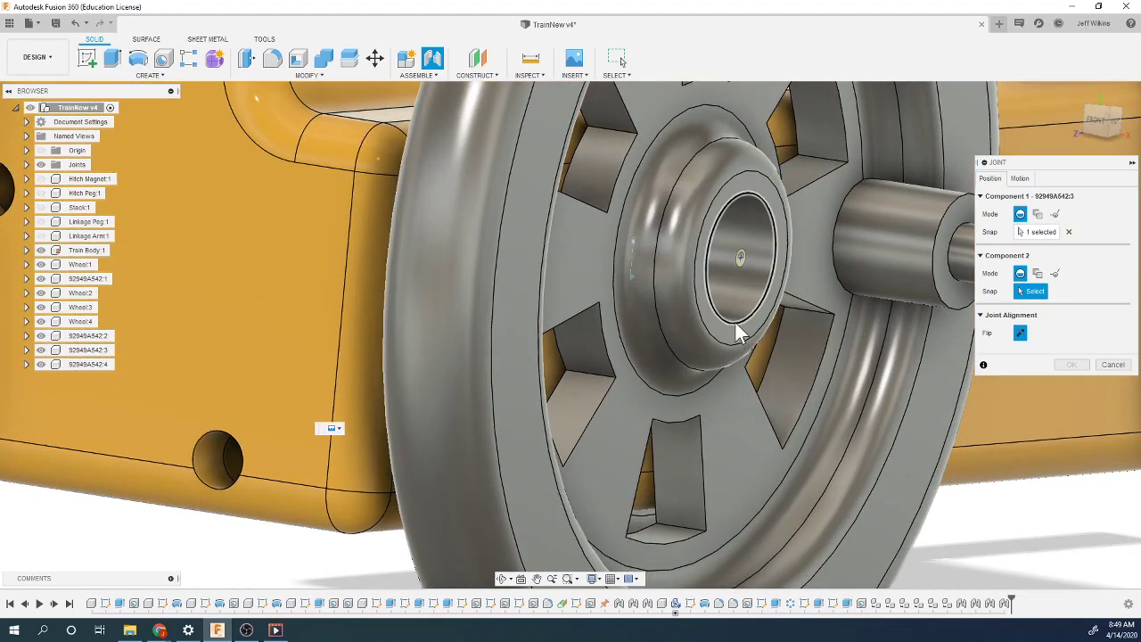
{"action": "left_click", "coordinate": [735, 323]}
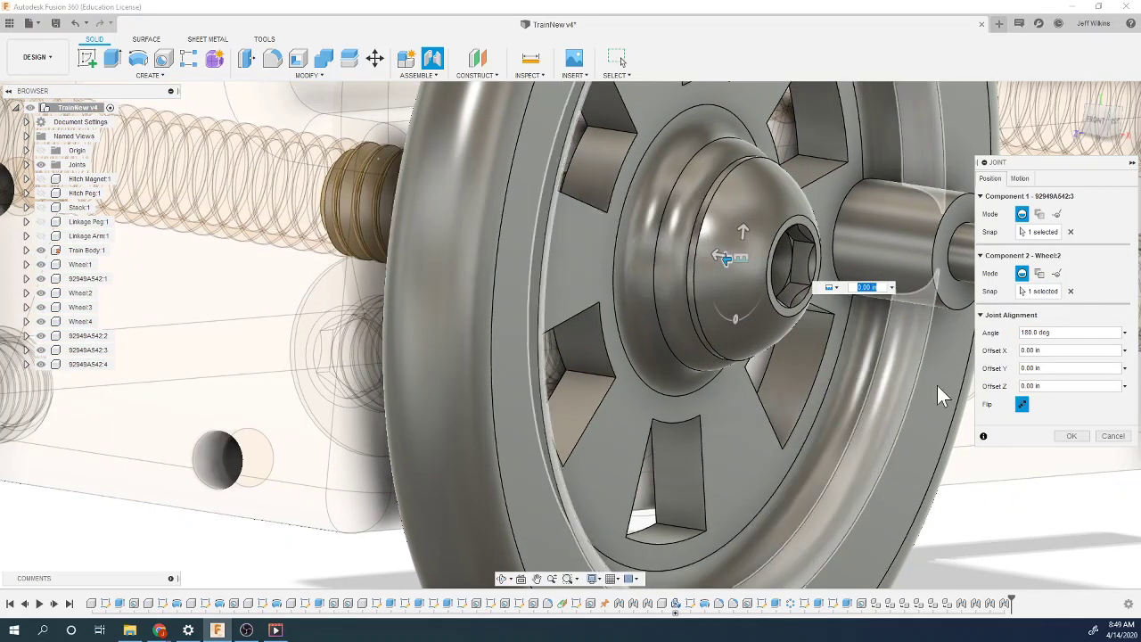
{"action": "left_click", "coordinate": [1071, 436]}
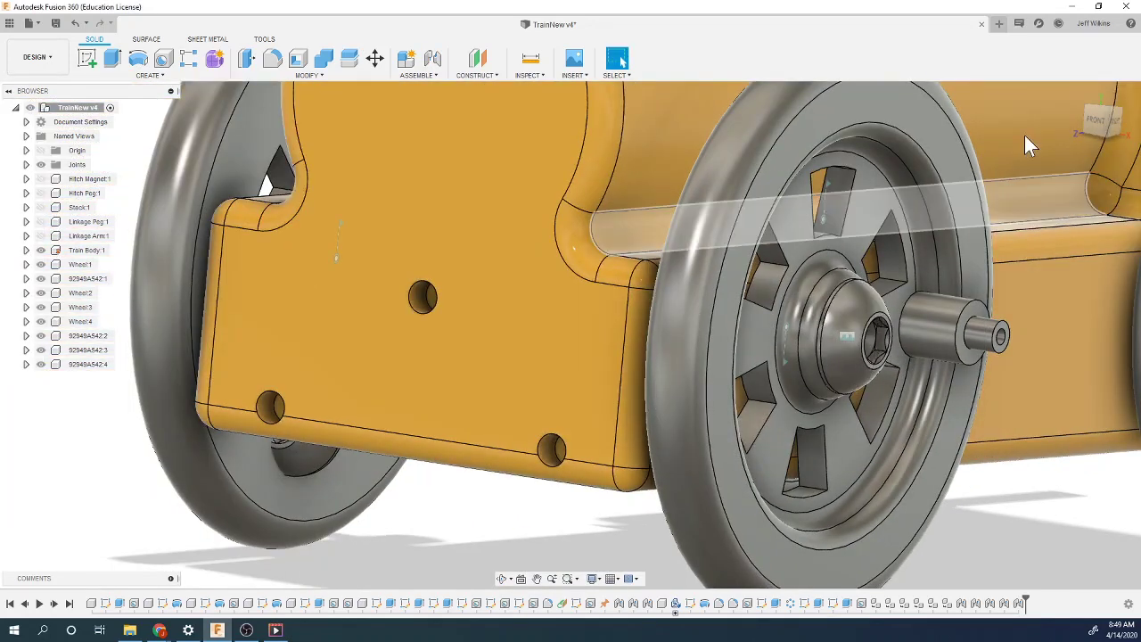
{"action": "left_click", "coordinate": [1099, 128]}
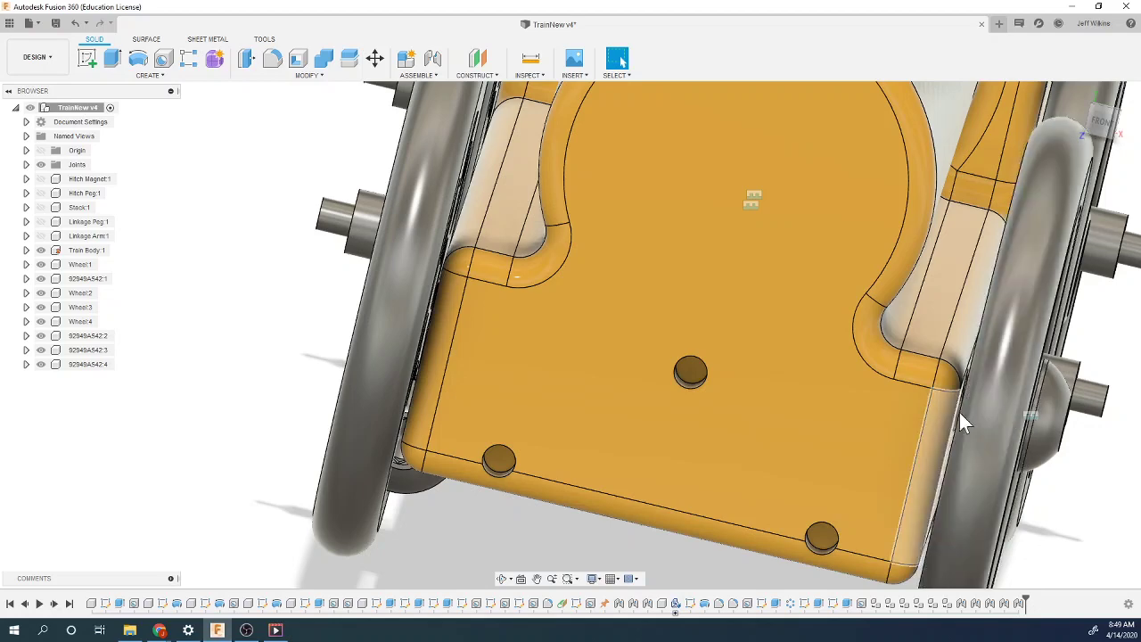
Step: Joint bolt 92949A542:1 into Wheel:1's hub centre
{"action": "middle_click_drag", "start_coordinate": [1031, 426], "coordinate": [892, 465], "text": "shift"}
{"action": "scroll", "coordinate": [891, 465], "scroll_direction": "up", "scroll_amount": 3}
{"action": "scroll", "coordinate": [892, 466], "scroll_direction": "down", "scroll_amount": 2}
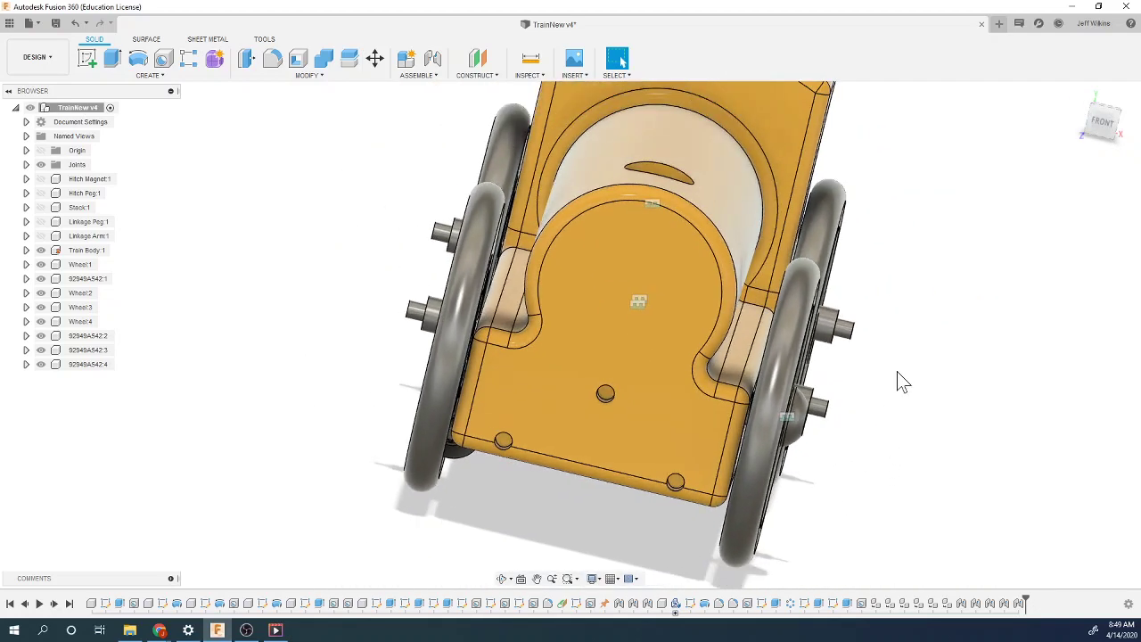
{"action": "left_click_drag", "start_coordinate": [1098, 152], "coordinate": [802, 247]}
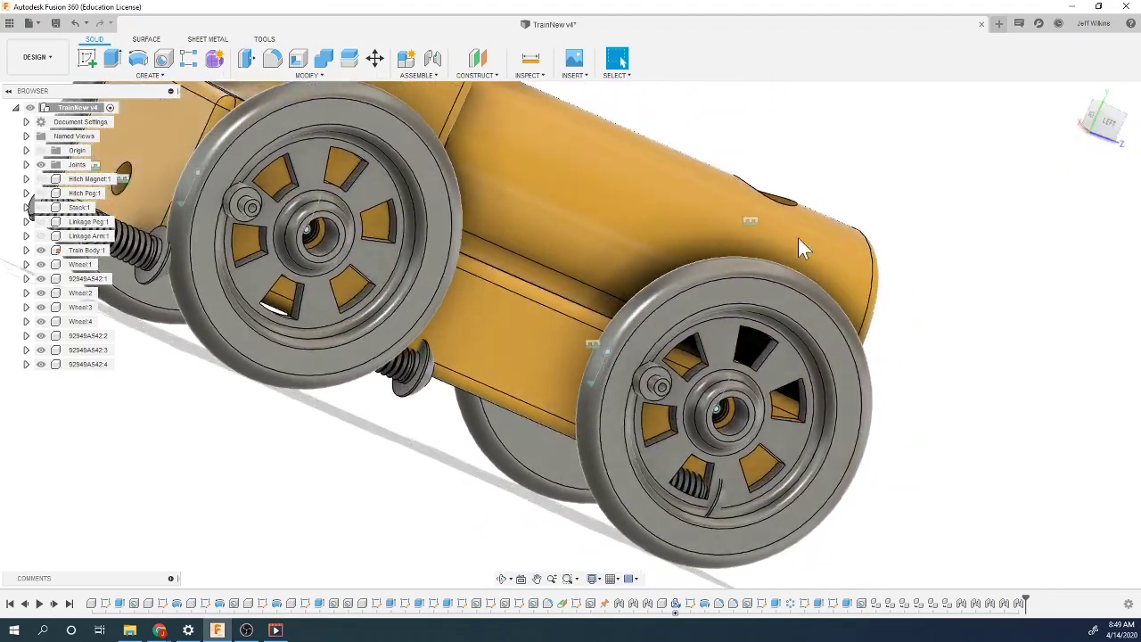
{"action": "scroll", "coordinate": [389, 465], "scroll_direction": "up", "scroll_amount": 2}
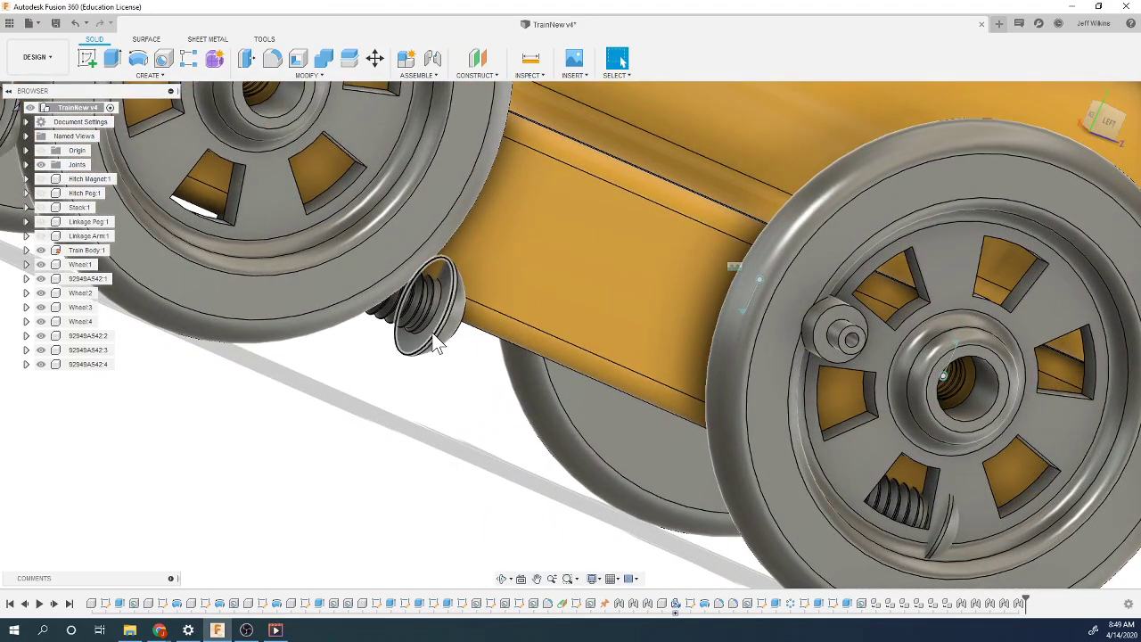
{"action": "left_click", "coordinate": [429, 66]}
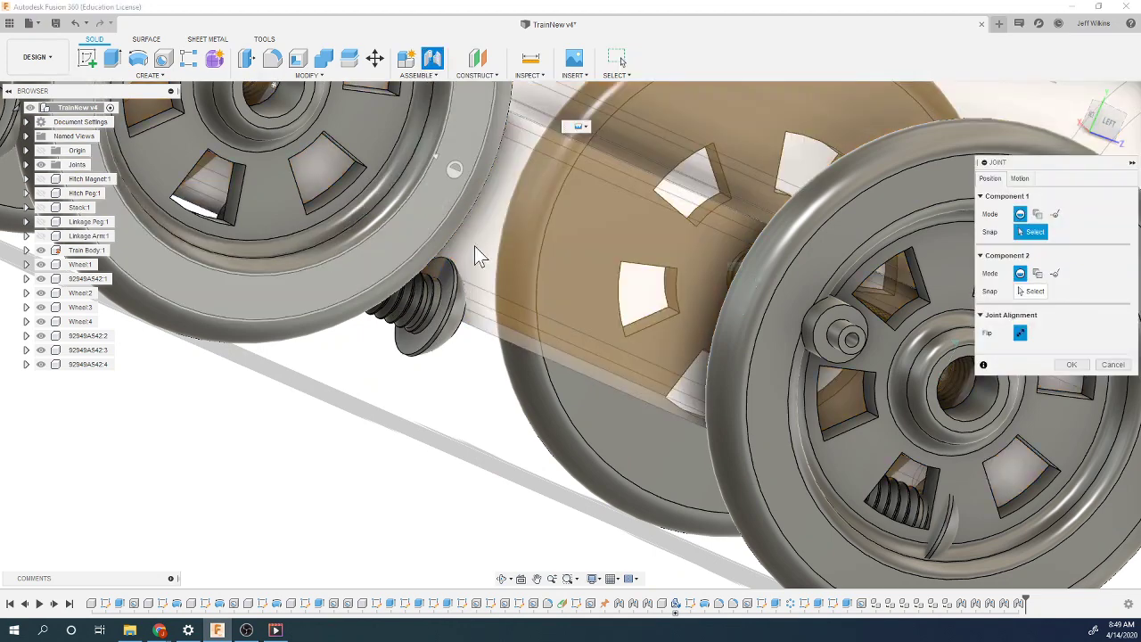
{"action": "left_click", "coordinate": [450, 321]}
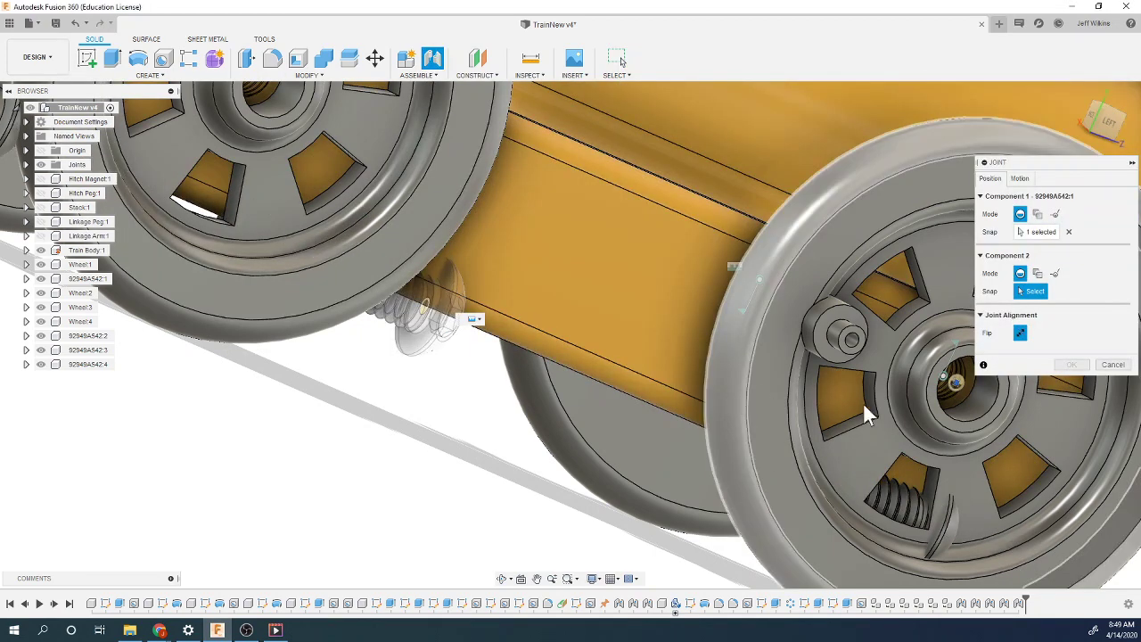
{"action": "left_click", "coordinate": [967, 420]}
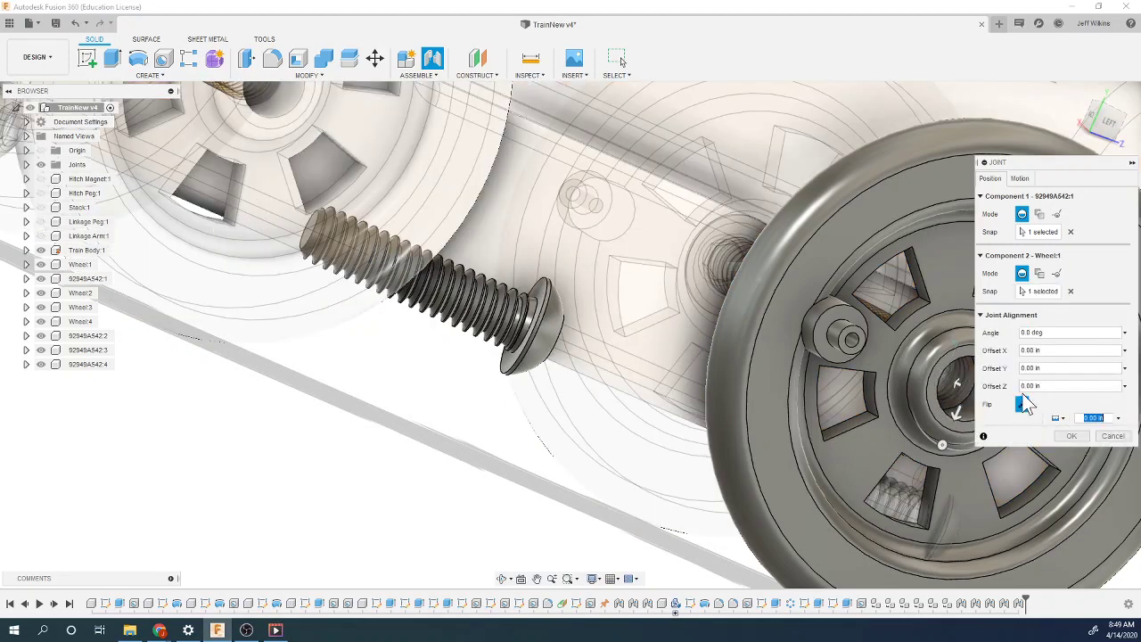
{"action": "left_click", "coordinate": [1068, 436]}
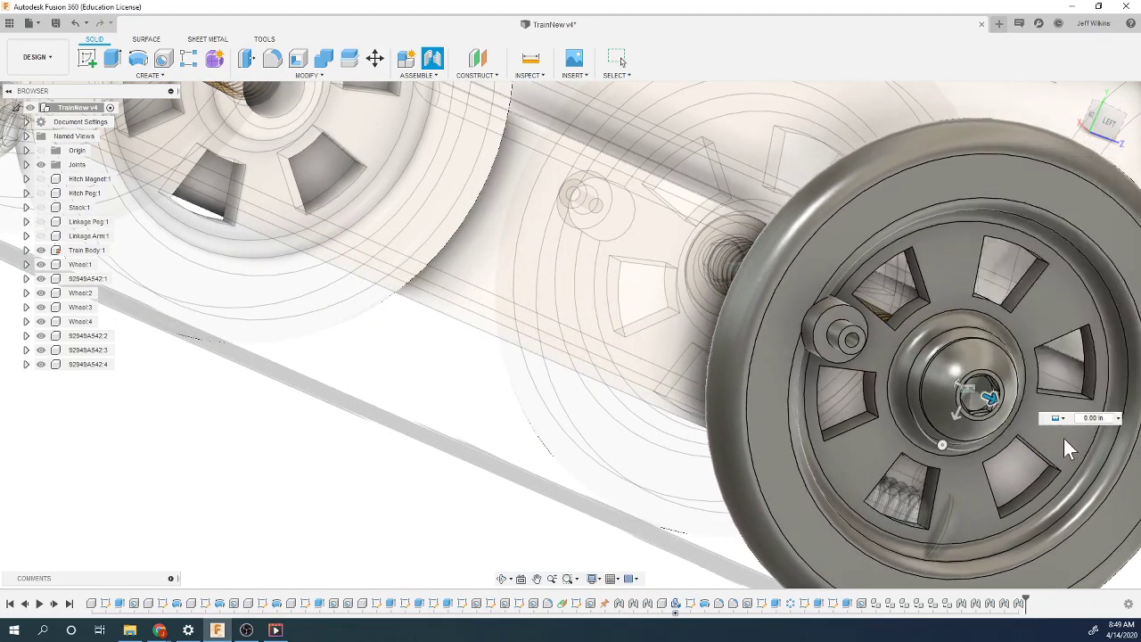
Step: Joint bolt 92949A542:2 into Wheel:3's hub centre
{"action": "key", "text": "j"}
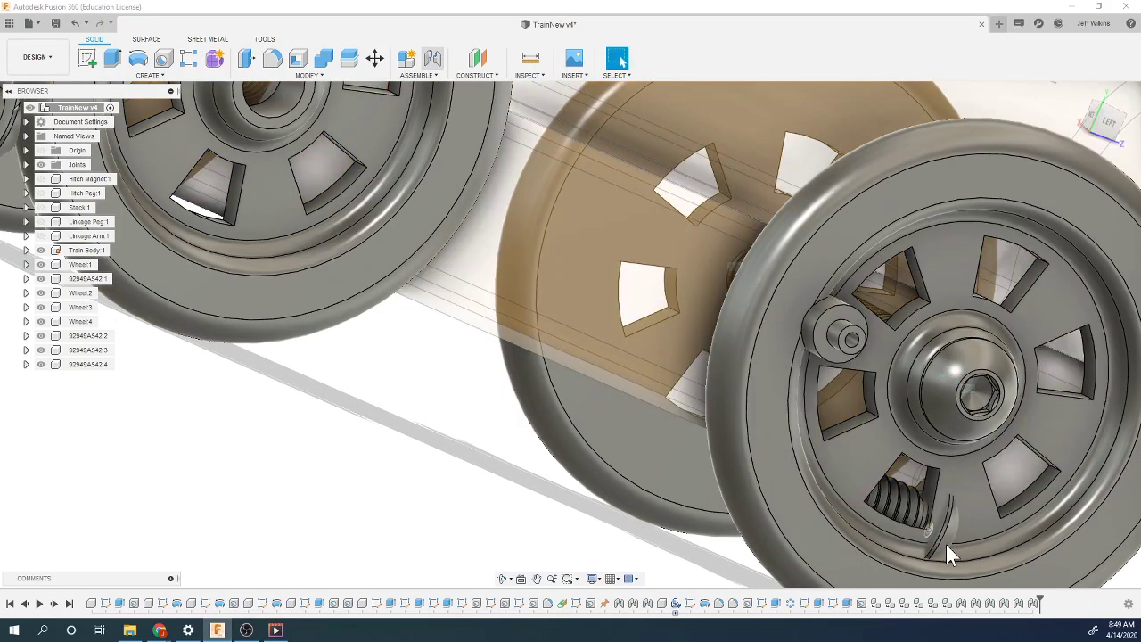
{"action": "scroll", "coordinate": [946, 539], "scroll_direction": "up", "scroll_amount": 5}
{"action": "left_click", "coordinate": [945, 539]}
{"action": "scroll", "coordinate": [983, 535], "scroll_direction": "down", "scroll_amount": 8}
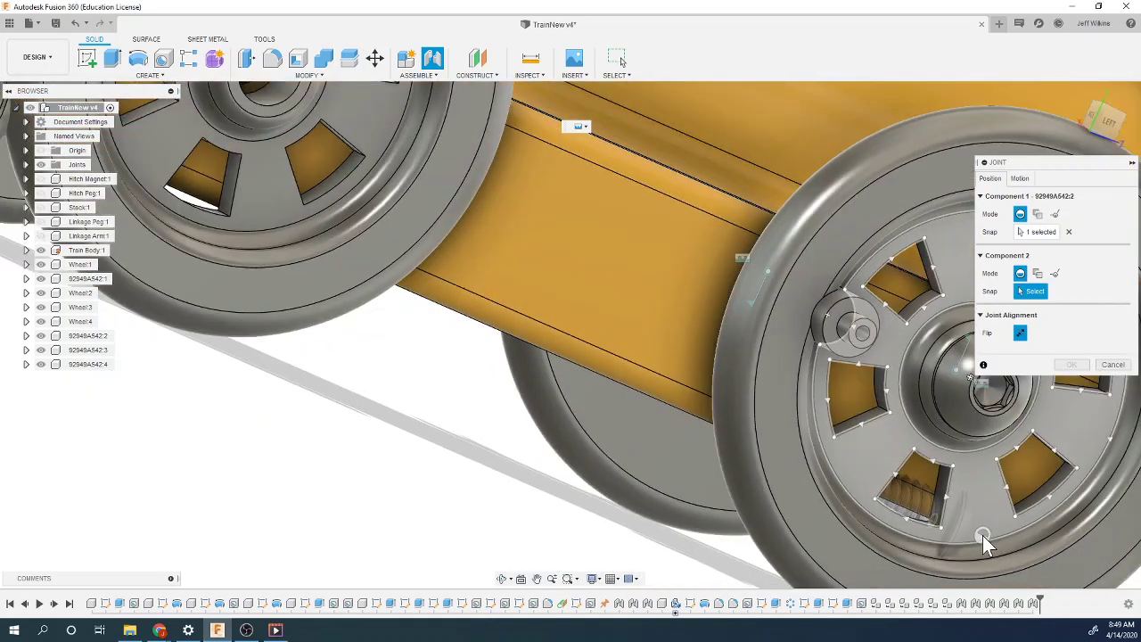
{"action": "scroll", "coordinate": [539, 268], "scroll_direction": "up", "scroll_amount": 3}
{"action": "left_click", "coordinate": [539, 268]}
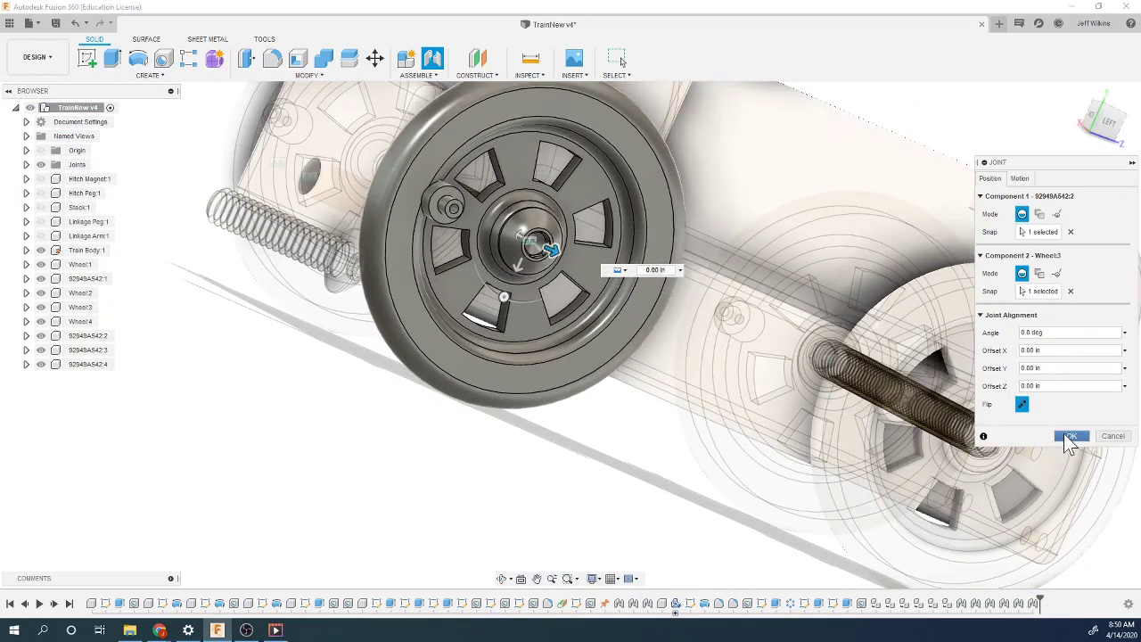
{"action": "left_click", "coordinate": [1068, 435]}
Step: Joint bolt 92949A542:4 into Wheel:4's hub centre
{"action": "left_click", "coordinate": [433, 59]}
{"action": "scroll", "coordinate": [357, 213], "scroll_direction": "up", "scroll_amount": 4}
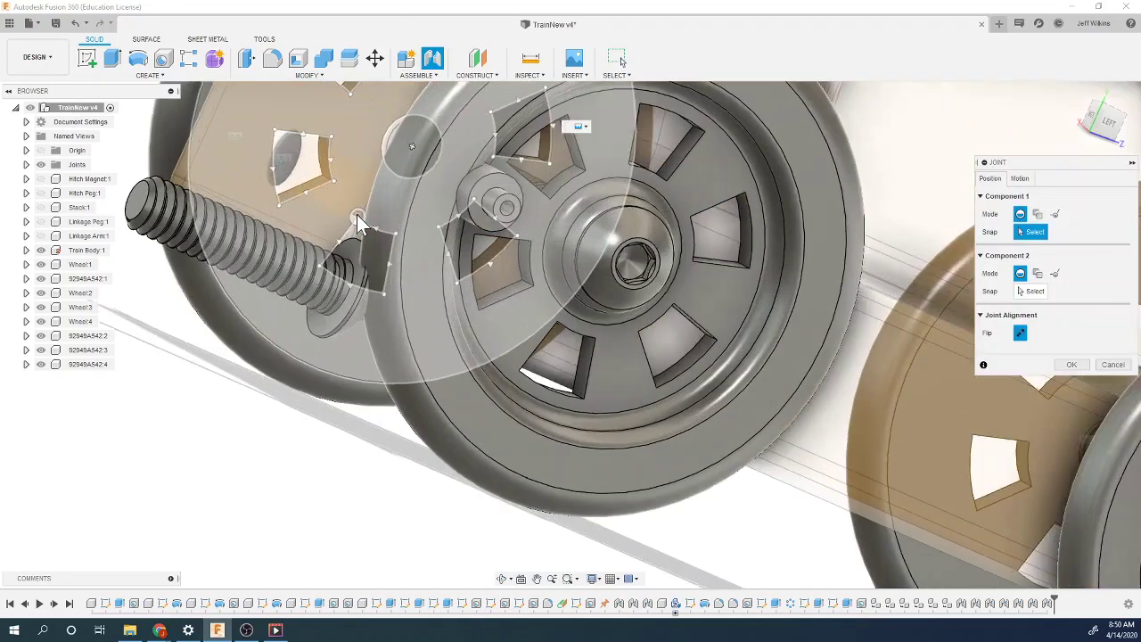
{"action": "left_click", "coordinate": [350, 316]}
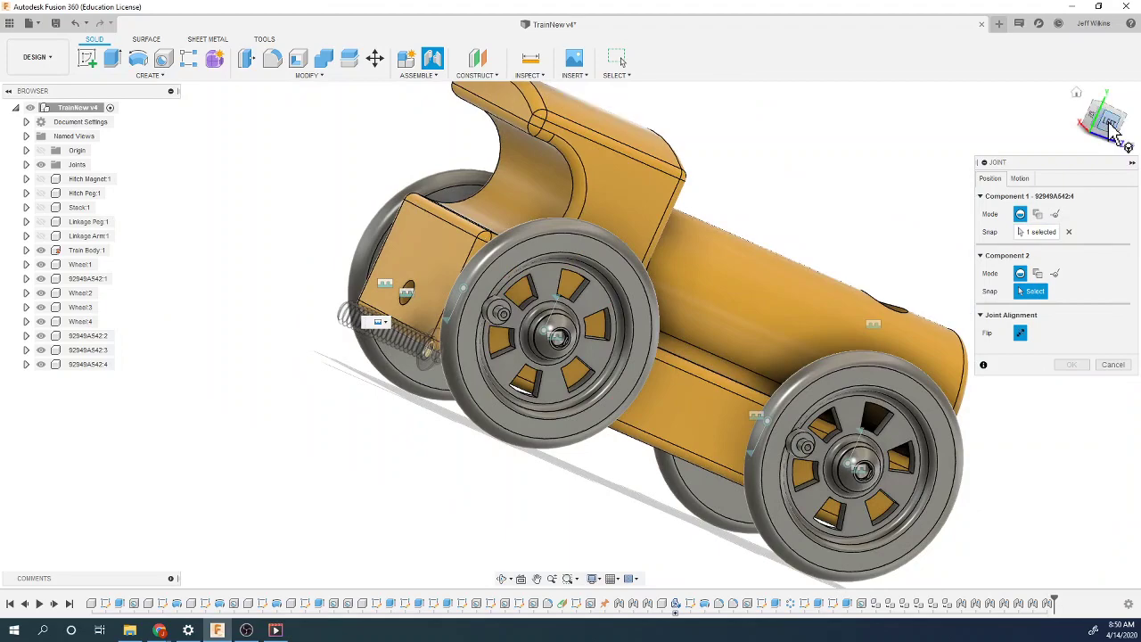
{"action": "left_click", "coordinate": [1112, 129]}
{"action": "scroll", "coordinate": [698, 294], "scroll_direction": "up", "scroll_amount": 4}
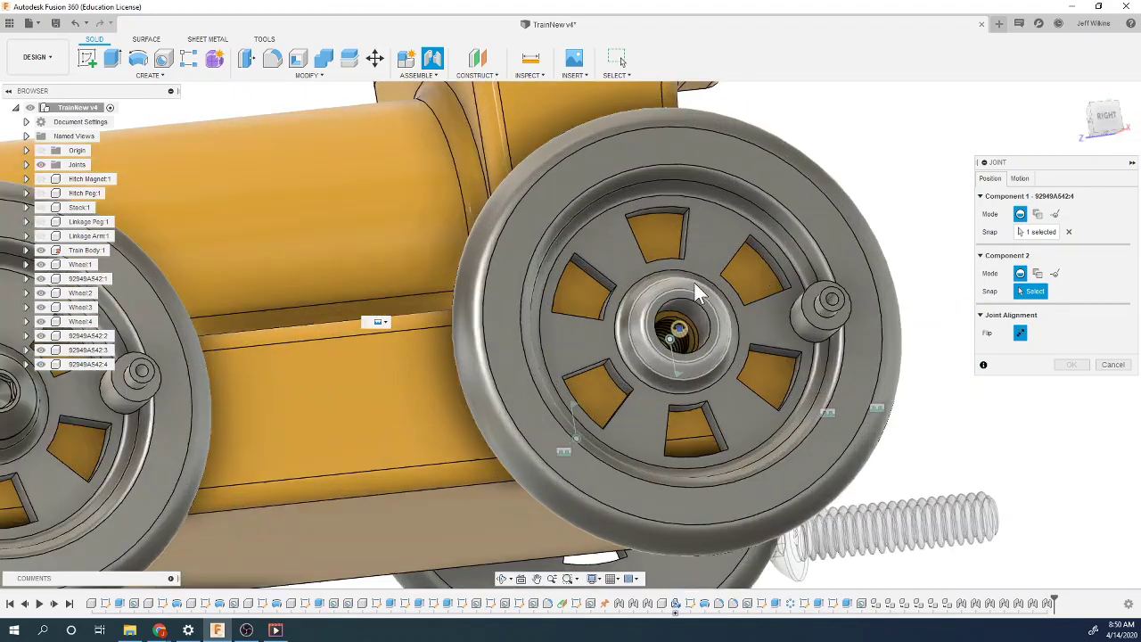
{"action": "scroll", "coordinate": [704, 312], "scroll_direction": "up", "scroll_amount": 3}
{"action": "left_click", "coordinate": [710, 332]}
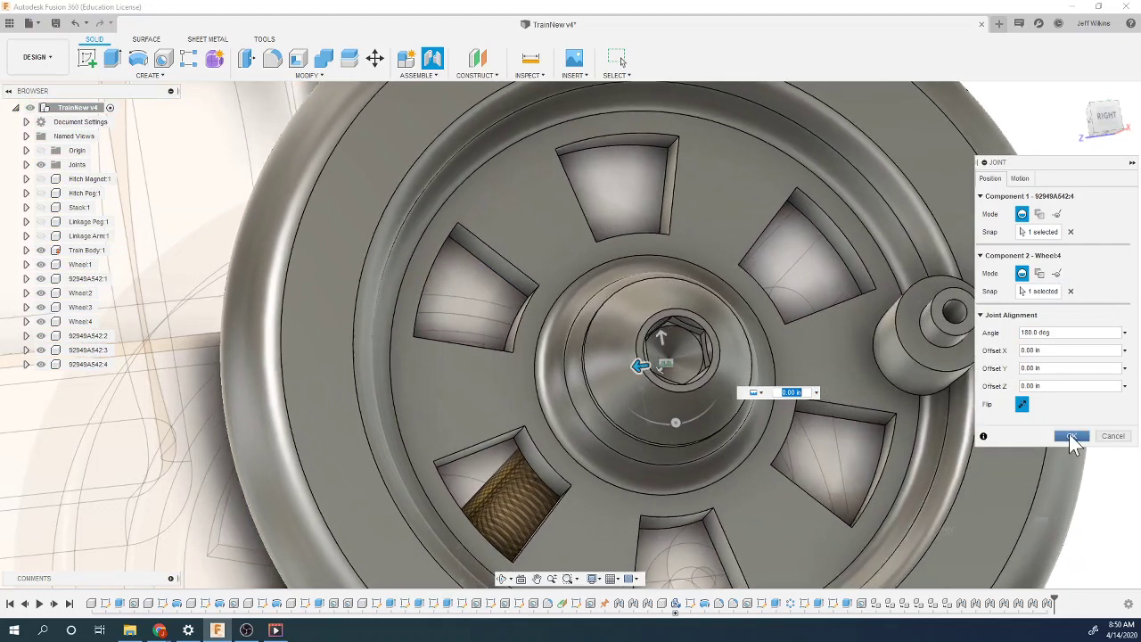
{"action": "left_click", "coordinate": [1069, 435]}
Step: Spin the wheels about their new joints to check that each one rotates
{"action": "scroll", "coordinate": [869, 308], "scroll_direction": "down", "scroll_amount": 6}
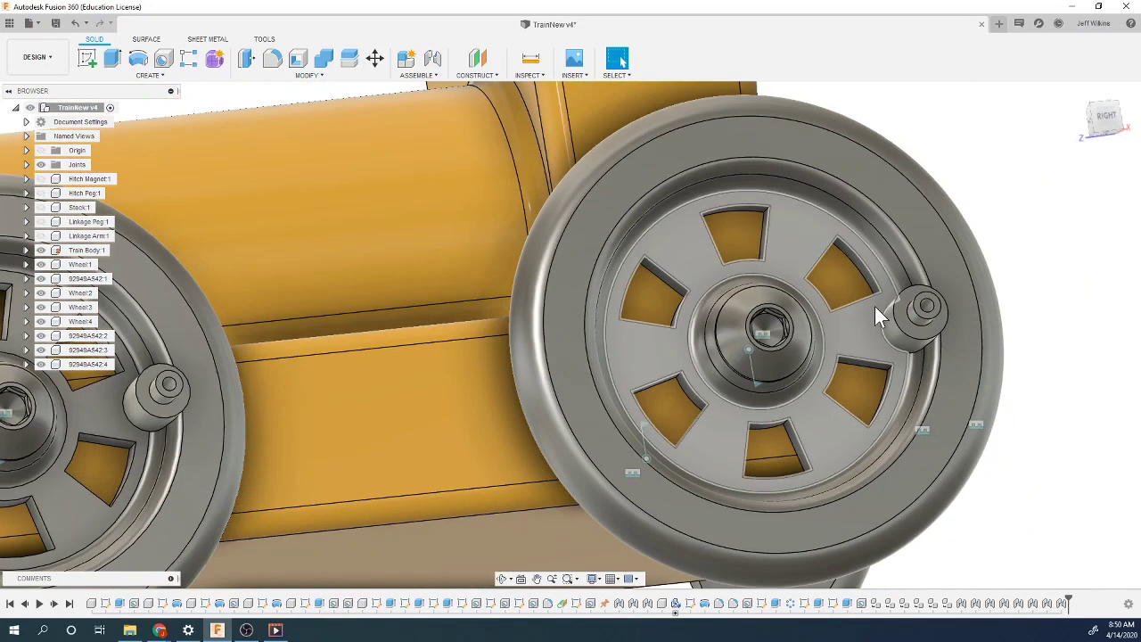
{"action": "left_click_drag", "start_coordinate": [896, 421], "coordinate": [819, 339]}
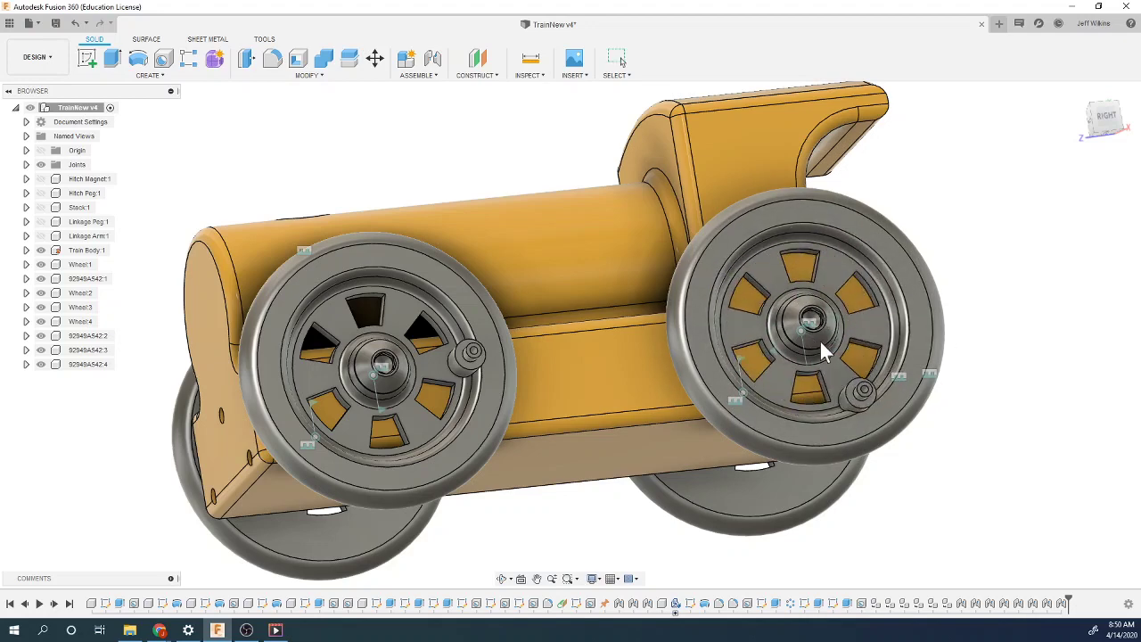
{"action": "scroll", "coordinate": [823, 326], "scroll_direction": "up", "scroll_amount": 6}
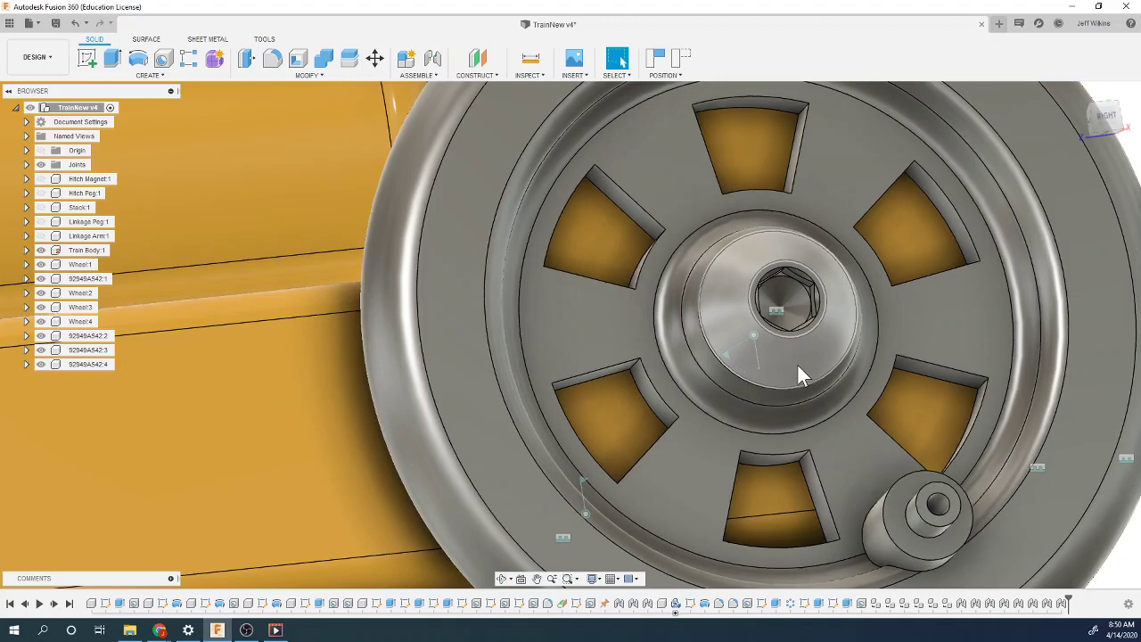
{"action": "left_click_drag", "start_coordinate": [672, 529], "coordinate": [761, 329]}
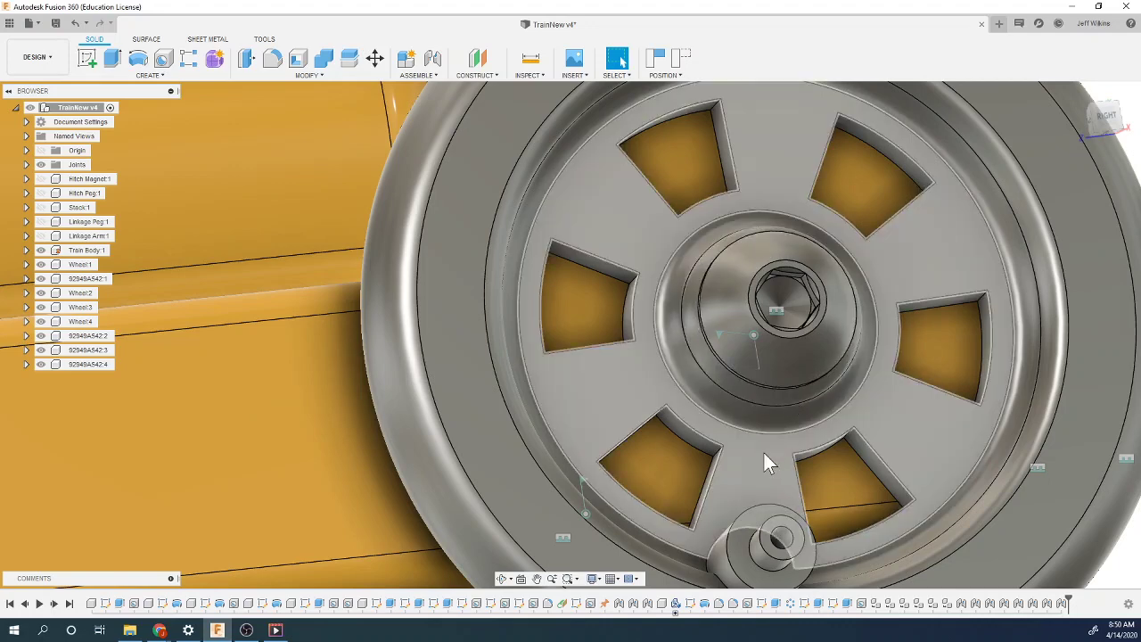
{"action": "scroll", "coordinate": [764, 453], "scroll_direction": "down", "scroll_amount": 5}
{"action": "scroll", "coordinate": [762, 450], "scroll_direction": "down", "scroll_amount": 3}
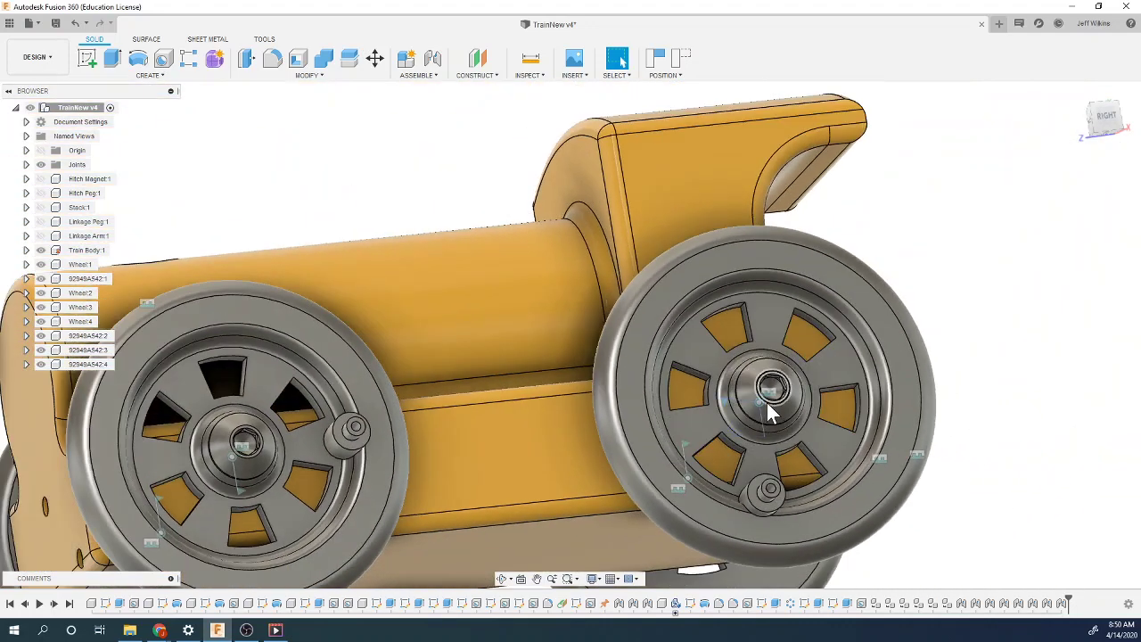
{"action": "left_click_drag", "start_coordinate": [781, 528], "coordinate": [705, 520]}
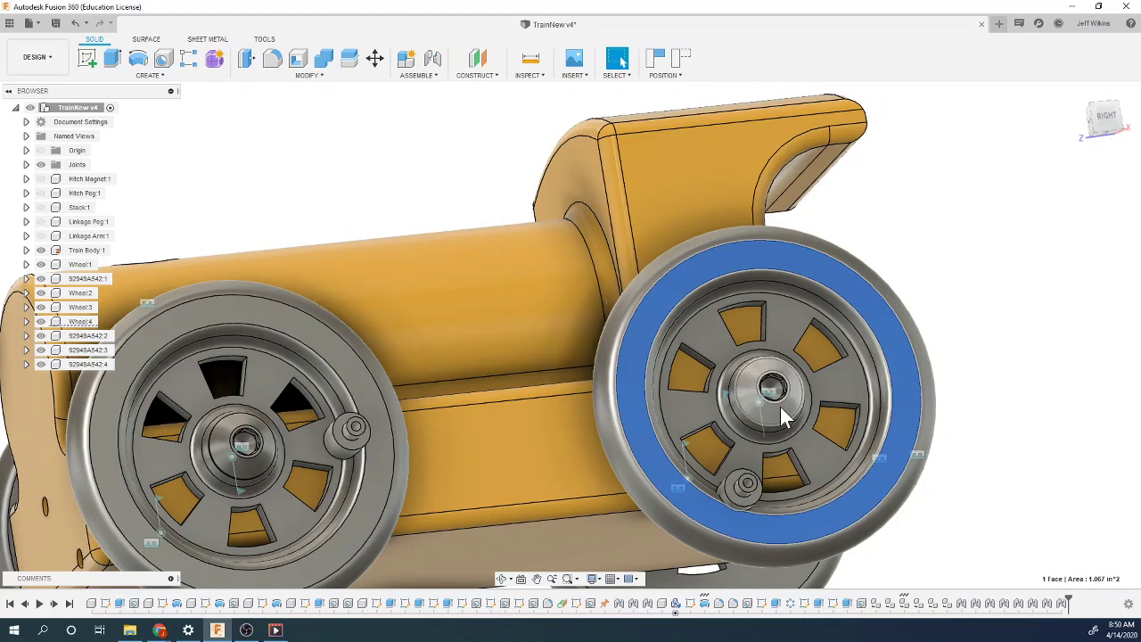
Step: Clear the tire face selection and return to the home isometric view of the train
{"action": "left_click", "coordinate": [1038, 321]}
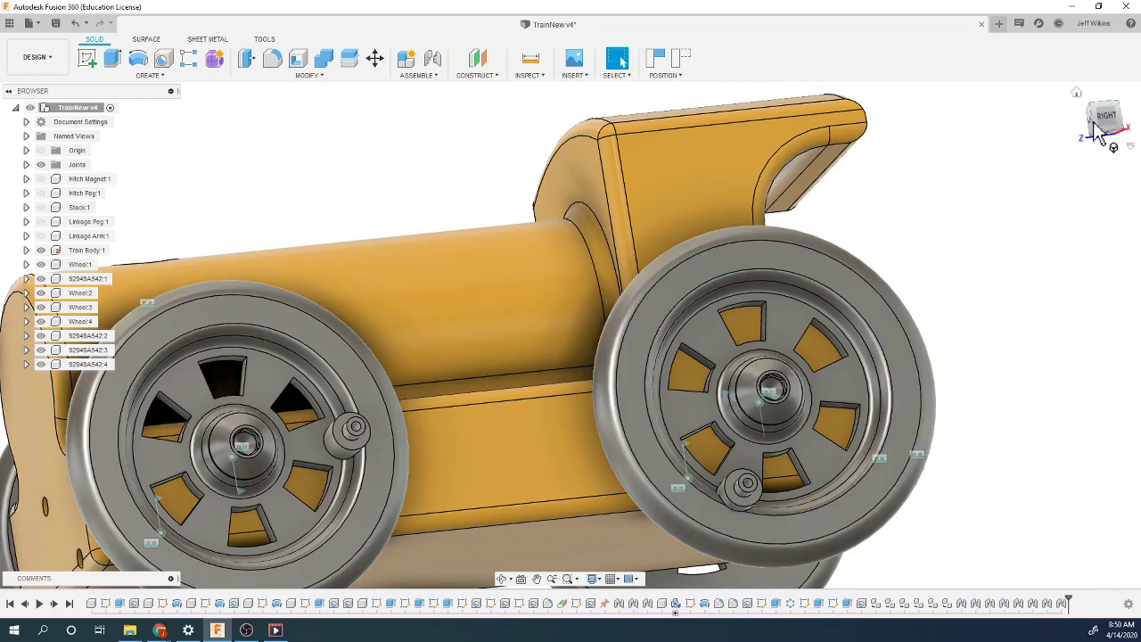
{"action": "left_click", "coordinate": [1075, 96]}
{"action": "scroll", "coordinate": [699, 355], "scroll_direction": "up", "scroll_amount": 5}
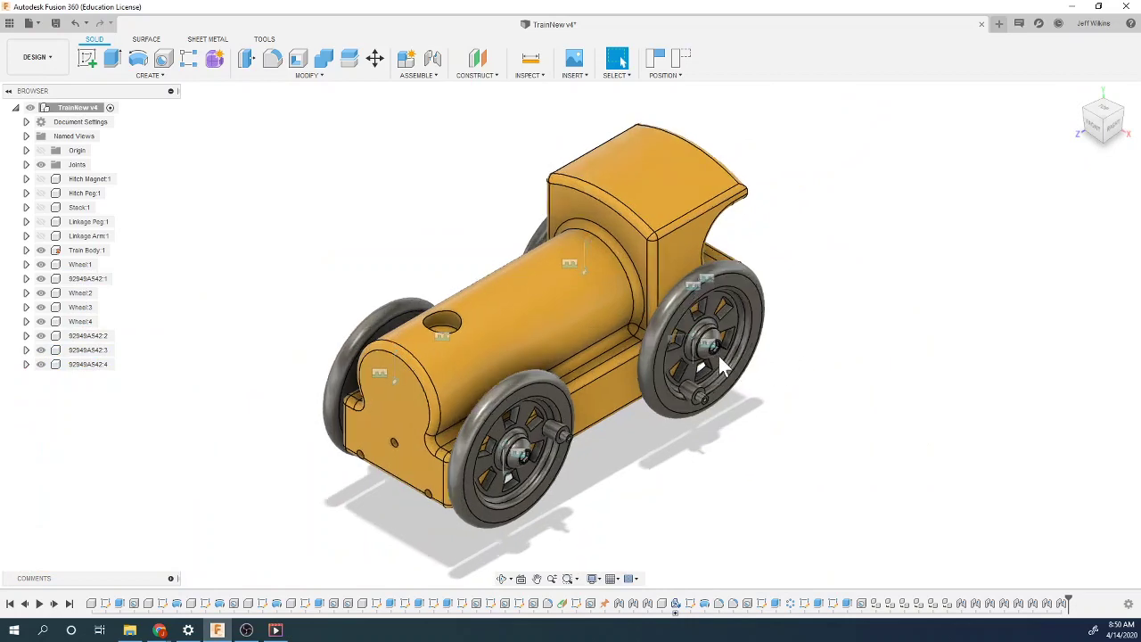
{"action": "scroll", "coordinate": [699, 354], "scroll_direction": "up", "scroll_amount": 2}
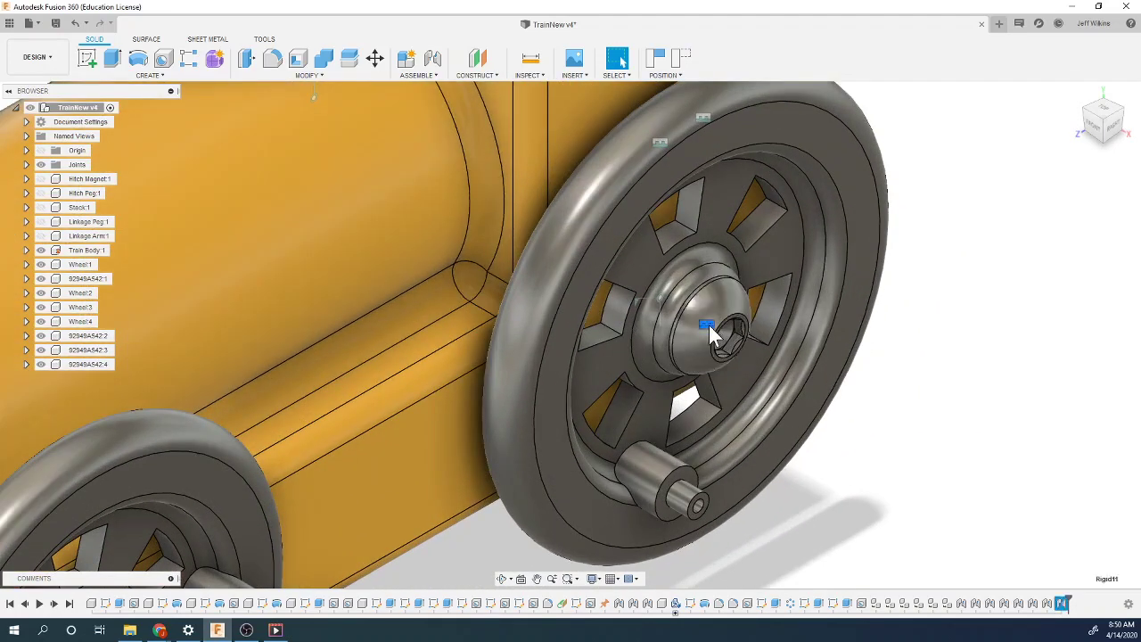
Step: Re-anchor the hub bolt's joint to the Train Body, flipped inward with a 0.25 + 0.02 in offset
{"action": "right_click", "coordinate": [708, 330]}
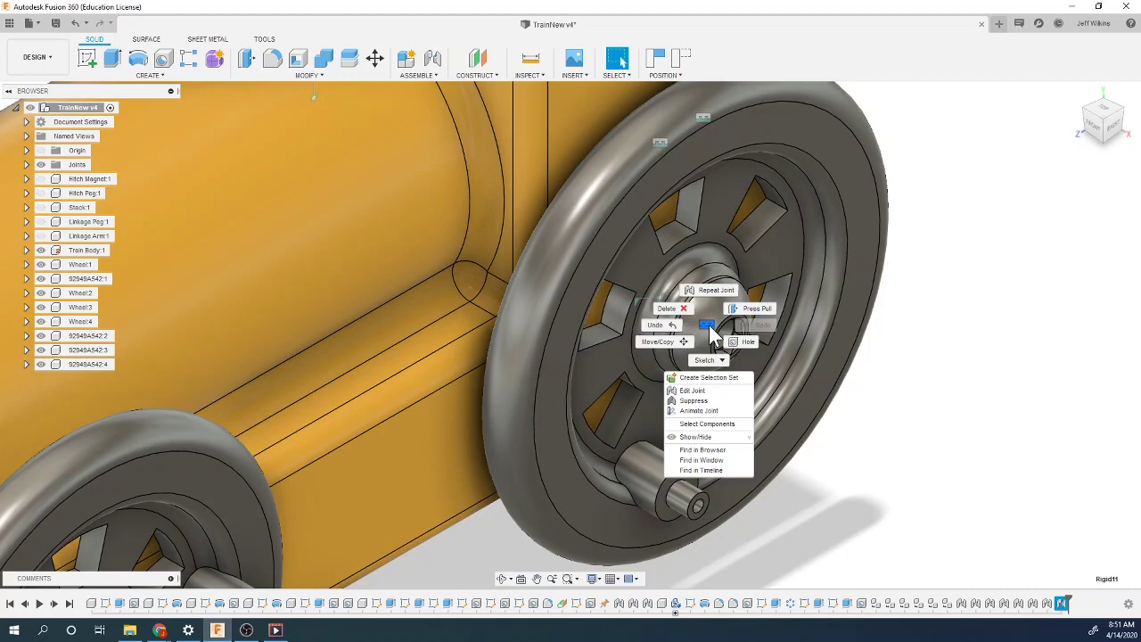
{"action": "left_click", "coordinate": [693, 390]}
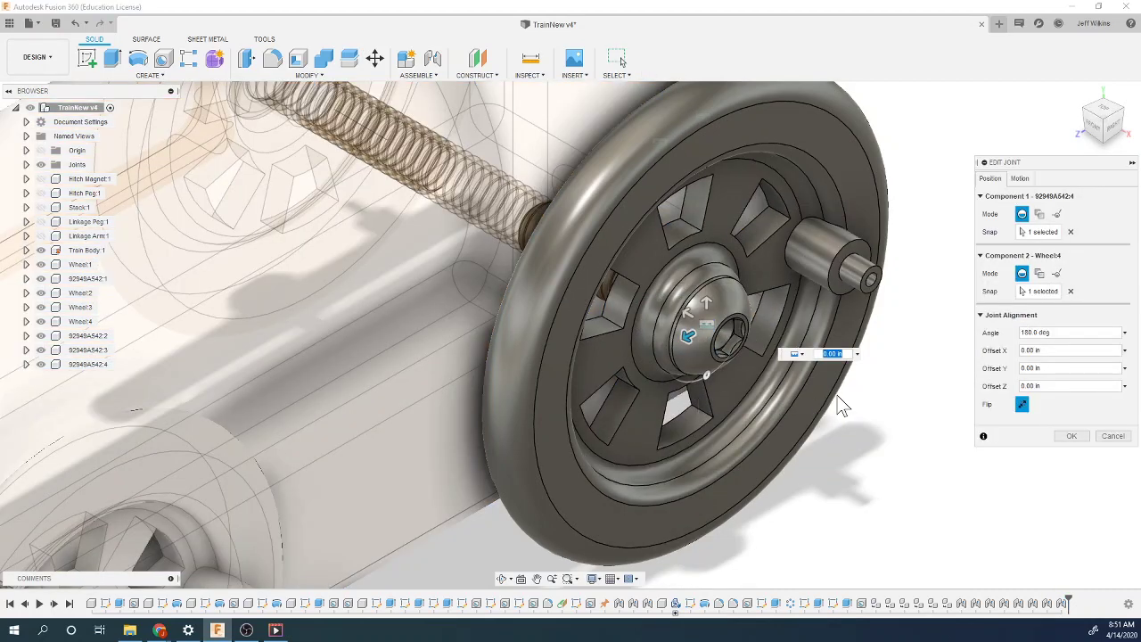
{"action": "left_click", "coordinate": [1069, 291]}
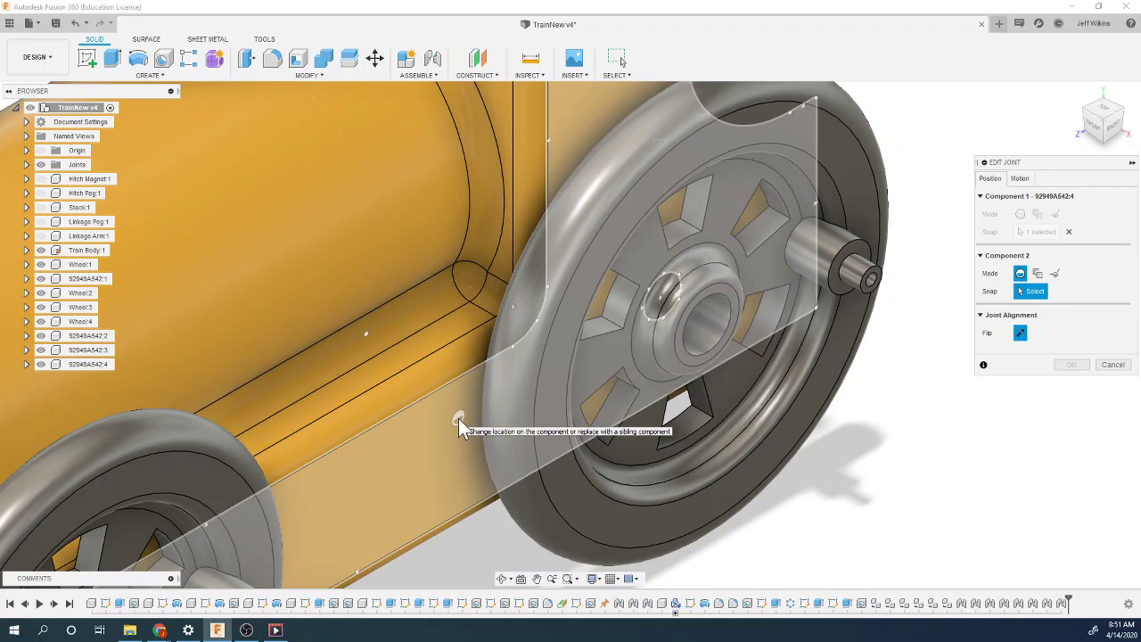
{"action": "left_click", "coordinate": [659, 301]}
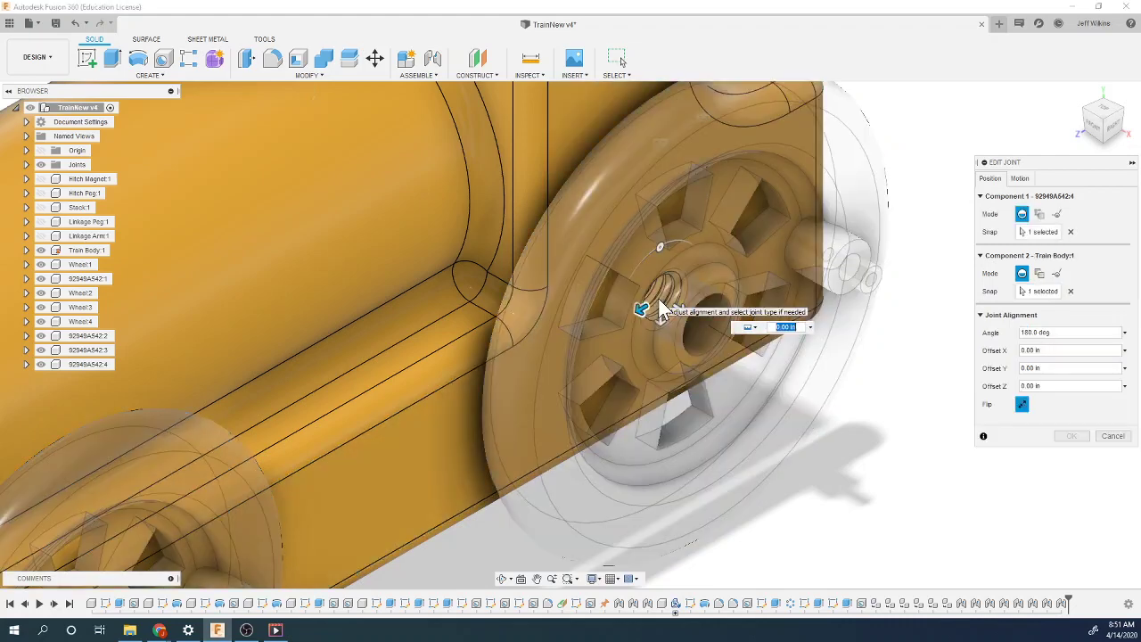
{"action": "left_click", "coordinate": [1022, 404]}
{"action": "left_click_drag", "start_coordinate": [675, 311], "coordinate": [739, 345]}
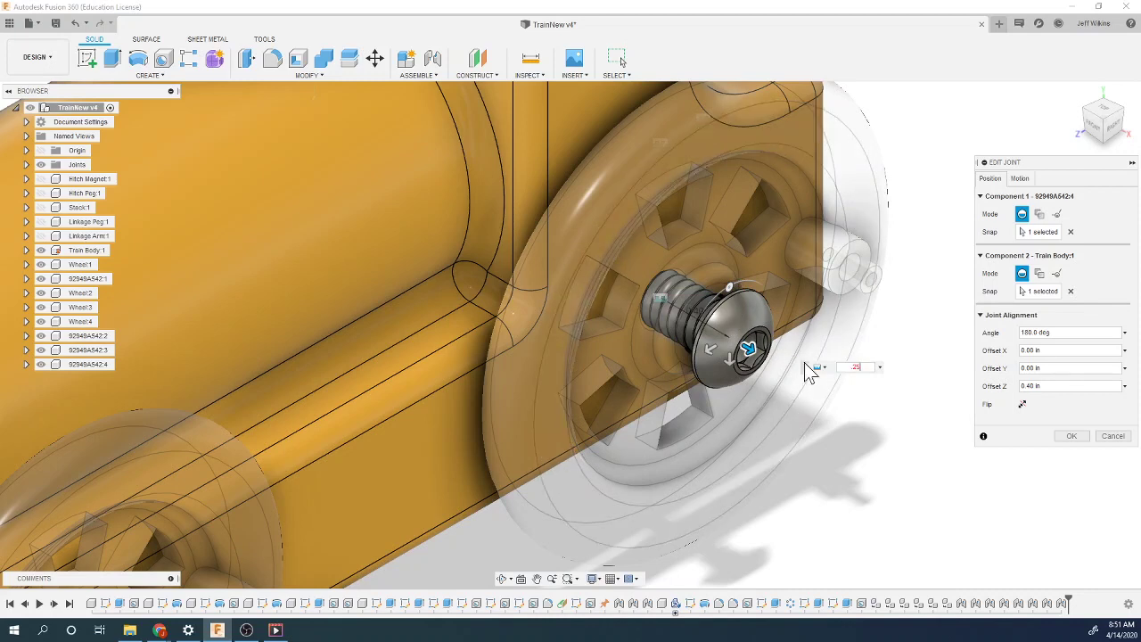
{"action": "key", "text": "Return"}
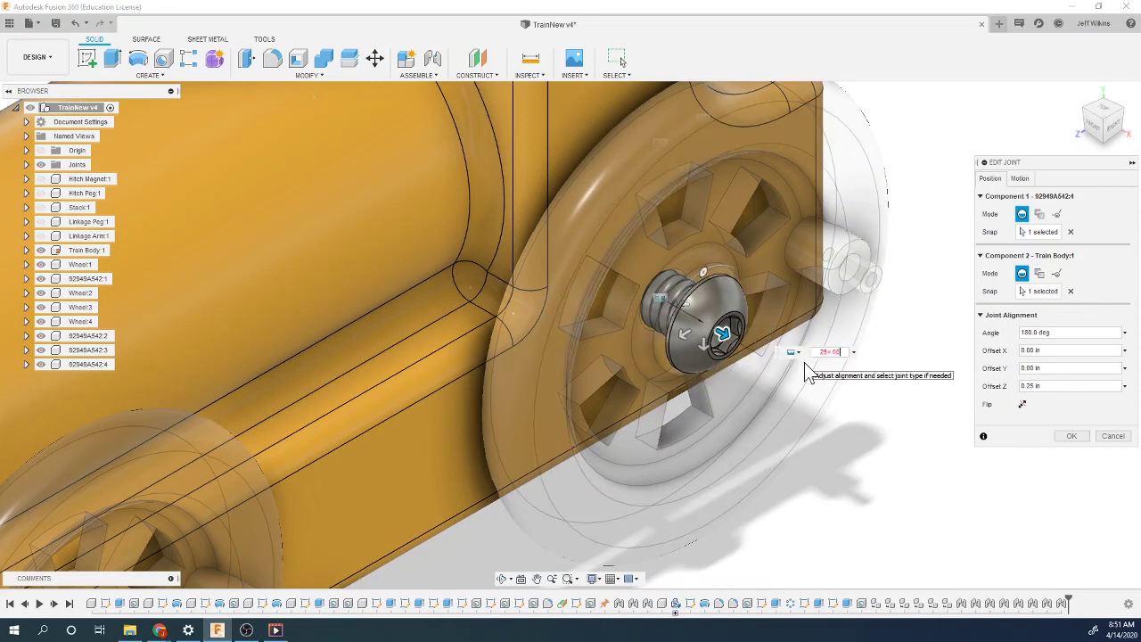
{"action": "key", "text": "Return"}
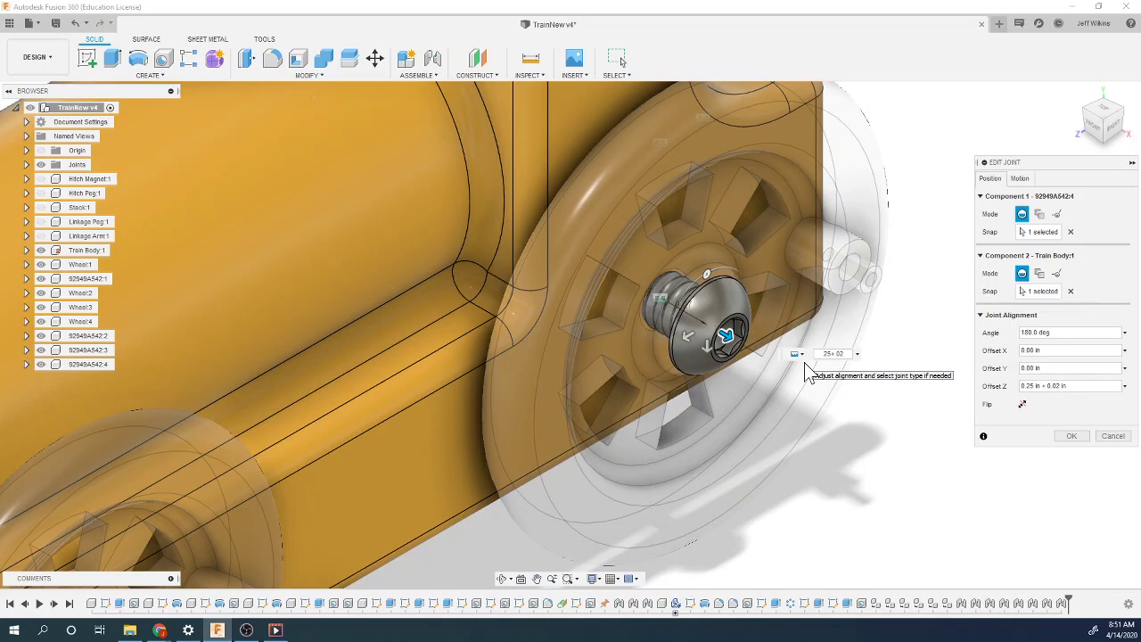
{"action": "key", "text": "Return"}
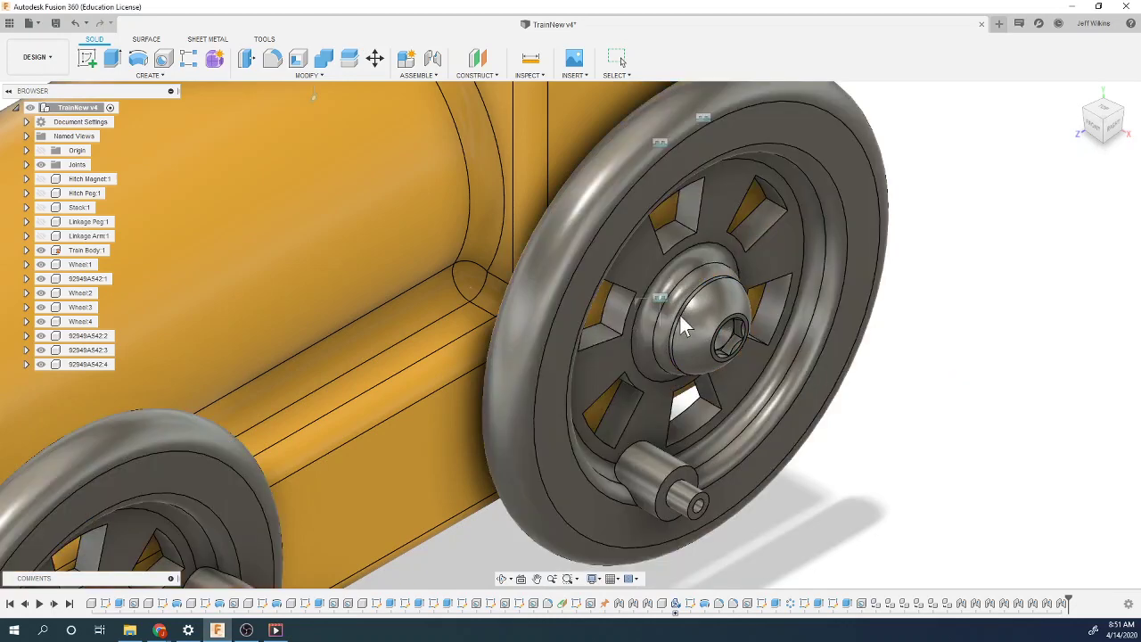
Step: Spin the wheel about its axle to check that it rotates freely
{"action": "scroll", "coordinate": [677, 315], "scroll_direction": "up", "scroll_amount": 3}
{"action": "scroll", "coordinate": [808, 356], "scroll_direction": "down", "scroll_amount": 4}
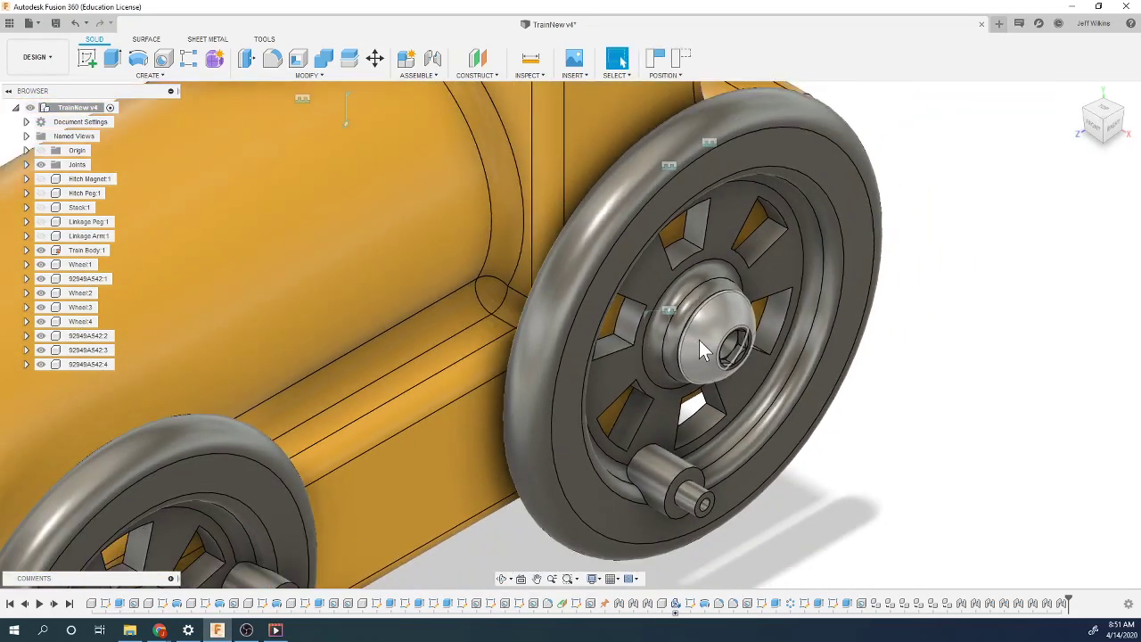
{"action": "left_click_drag", "start_coordinate": [820, 383], "coordinate": [971, 402]}
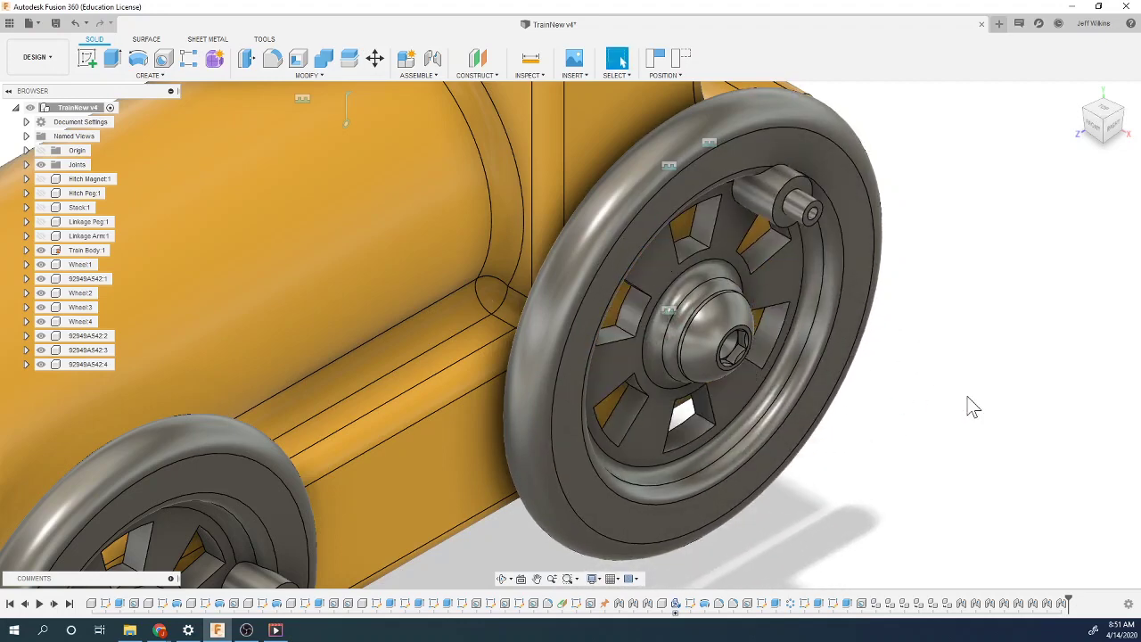
{"action": "middle_click_drag", "start_coordinate": [971, 402], "coordinate": [503, 566], "text": "shift"}
{"action": "scroll", "coordinate": [542, 473], "scroll_direction": "down", "scroll_amount": 5}
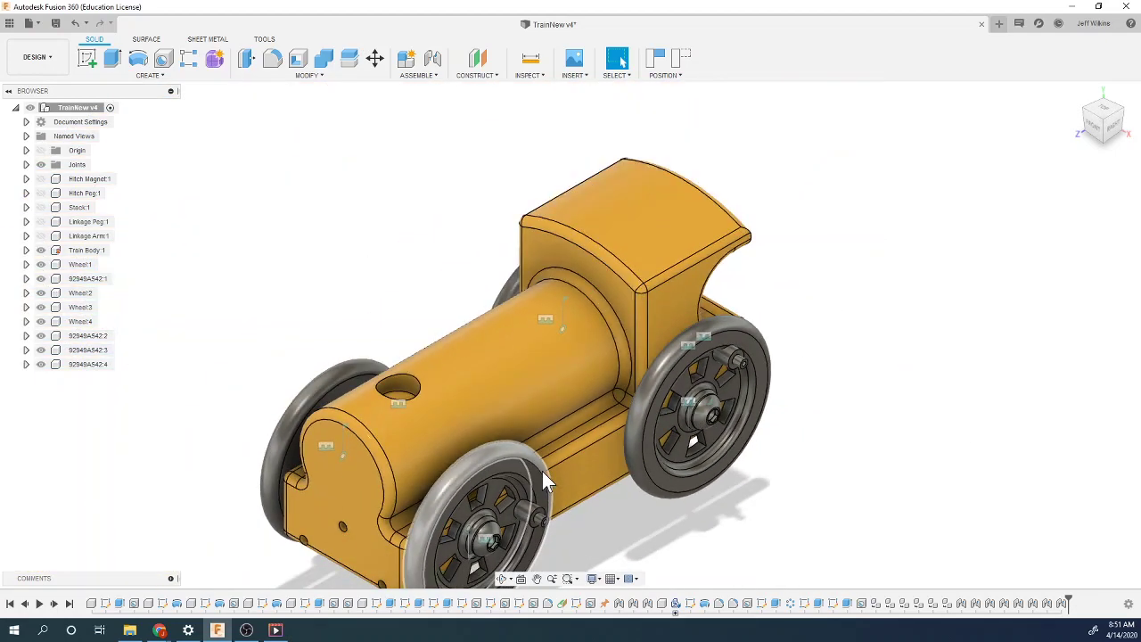
Step: From a side-on view, turn the front wheel back and forth so its peg moves down and up
{"action": "middle_click_drag", "start_coordinate": [542, 473], "coordinate": [764, 529], "text": "shift"}
{"action": "scroll", "coordinate": [763, 529], "scroll_direction": "up", "scroll_amount": 5}
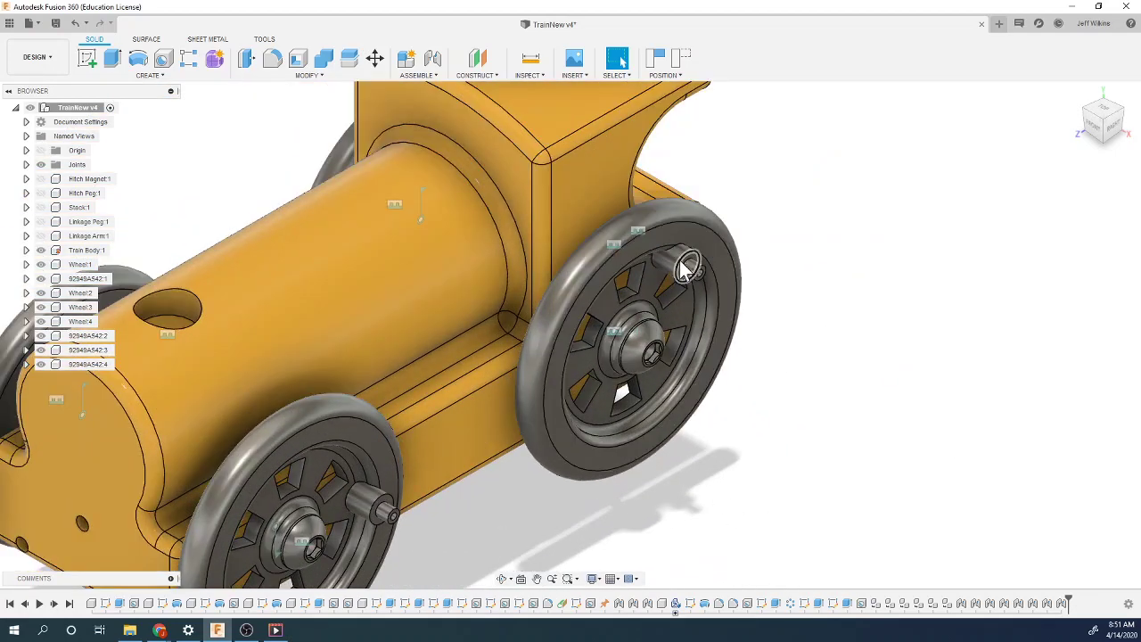
{"action": "left_click_drag", "start_coordinate": [687, 268], "coordinate": [640, 280]}
{"action": "left_click_drag", "start_coordinate": [698, 390], "coordinate": [650, 357]}
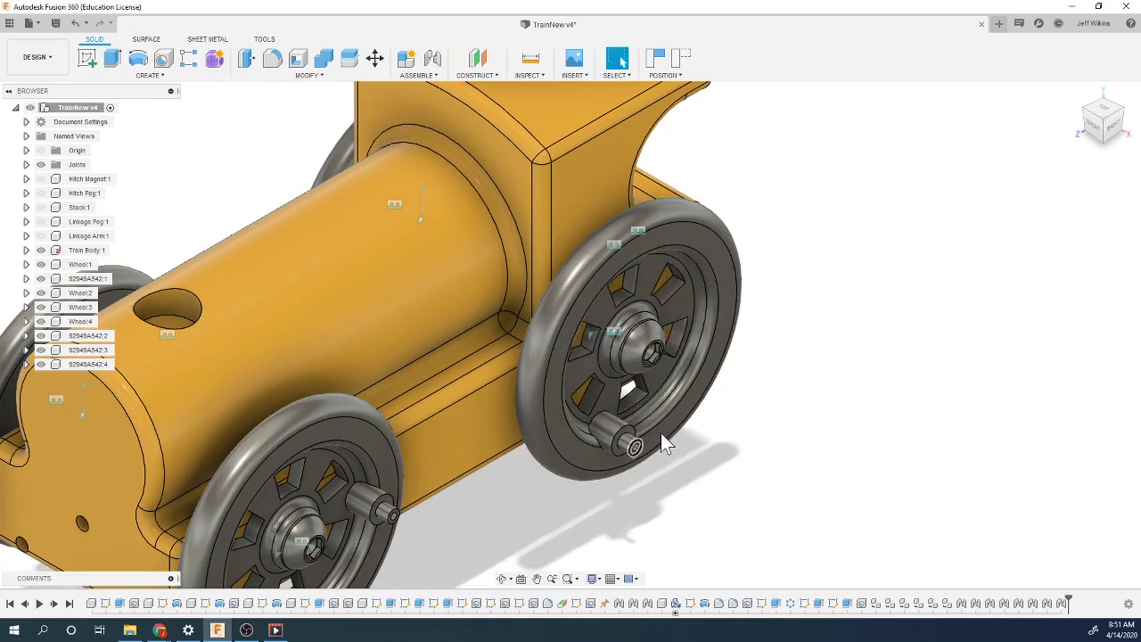
{"action": "left_click_drag", "start_coordinate": [661, 434], "coordinate": [748, 327]}
{"action": "key", "text": "F6"}
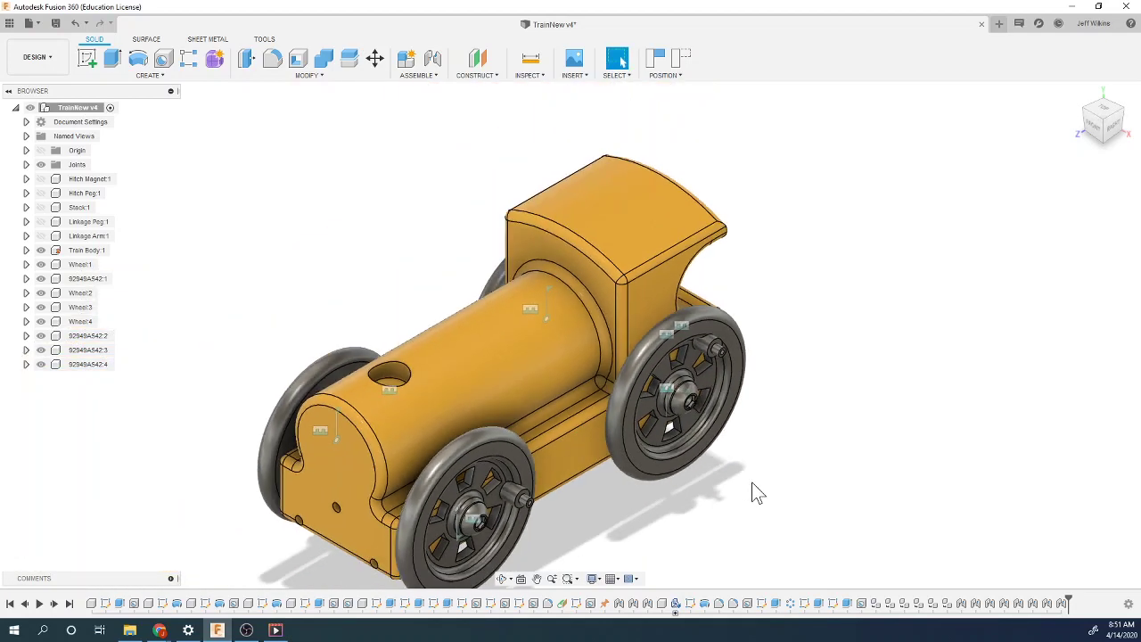
{"action": "scroll", "coordinate": [483, 552], "scroll_direction": "up", "scroll_amount": 4}
{"action": "left_click_drag", "start_coordinate": [550, 469], "coordinate": [521, 403]}
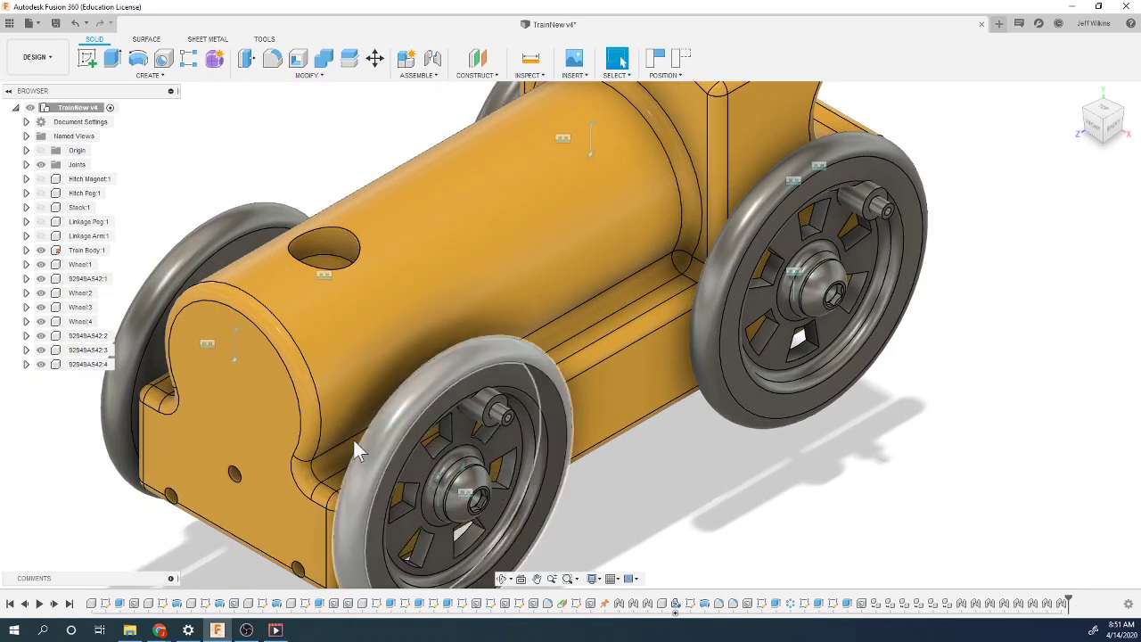
Step: Show Linkage Arm:1, then paste a copy as Linkage Arm:2 shifted 0.40 in along Z
{"action": "left_click", "coordinate": [41, 236]}
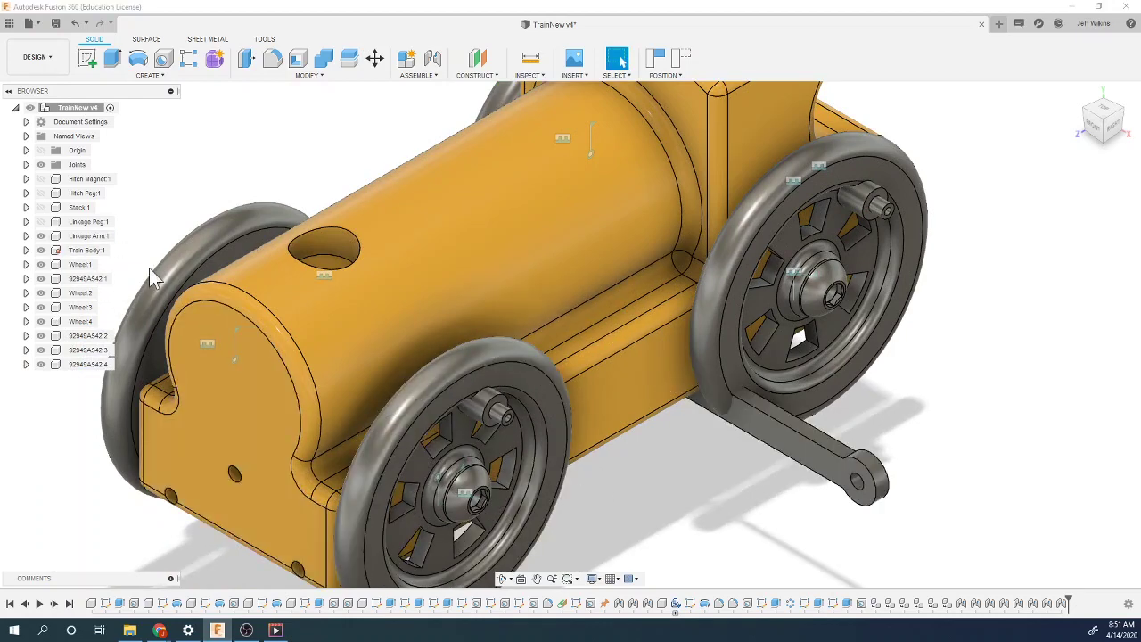
{"action": "right_click", "coordinate": [89, 237]}
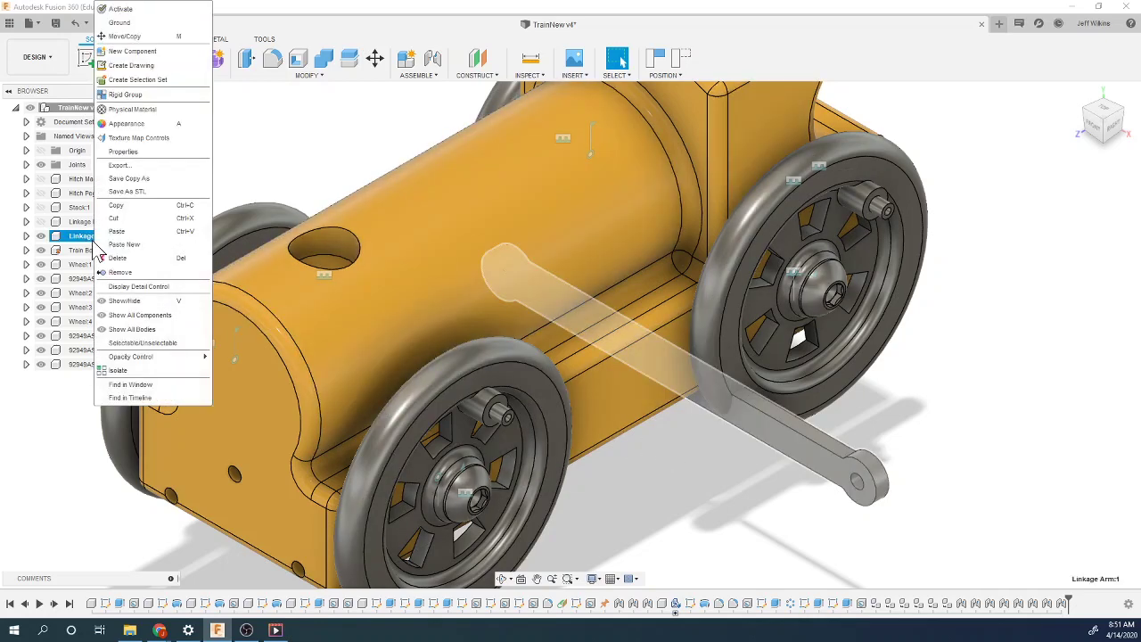
{"action": "left_click", "coordinate": [118, 207]}
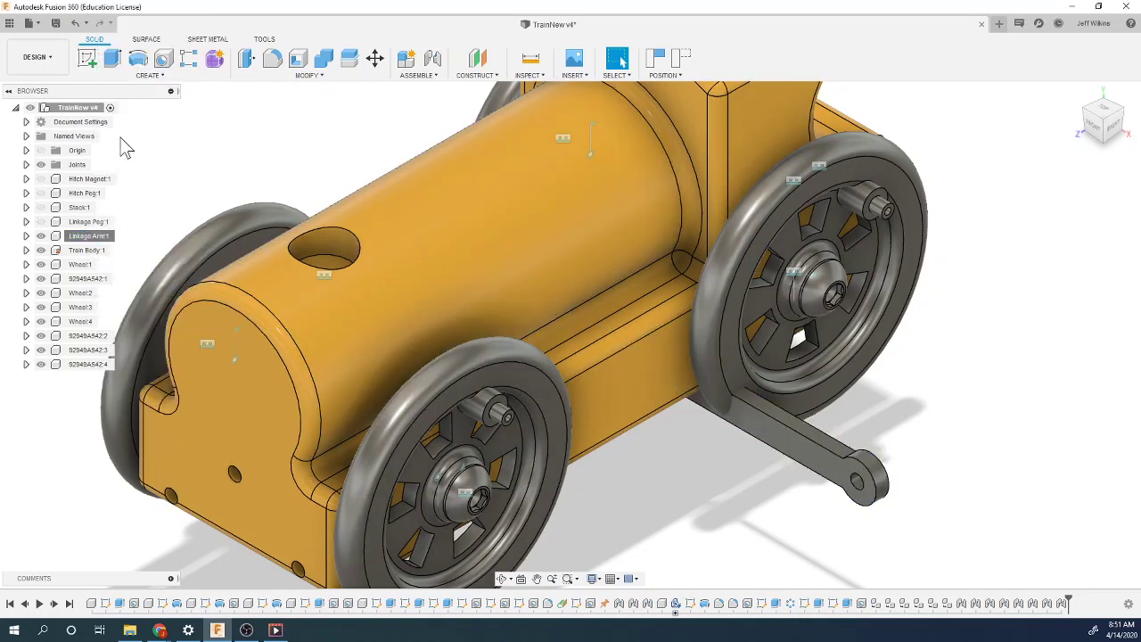
{"action": "right_click", "coordinate": [96, 110]}
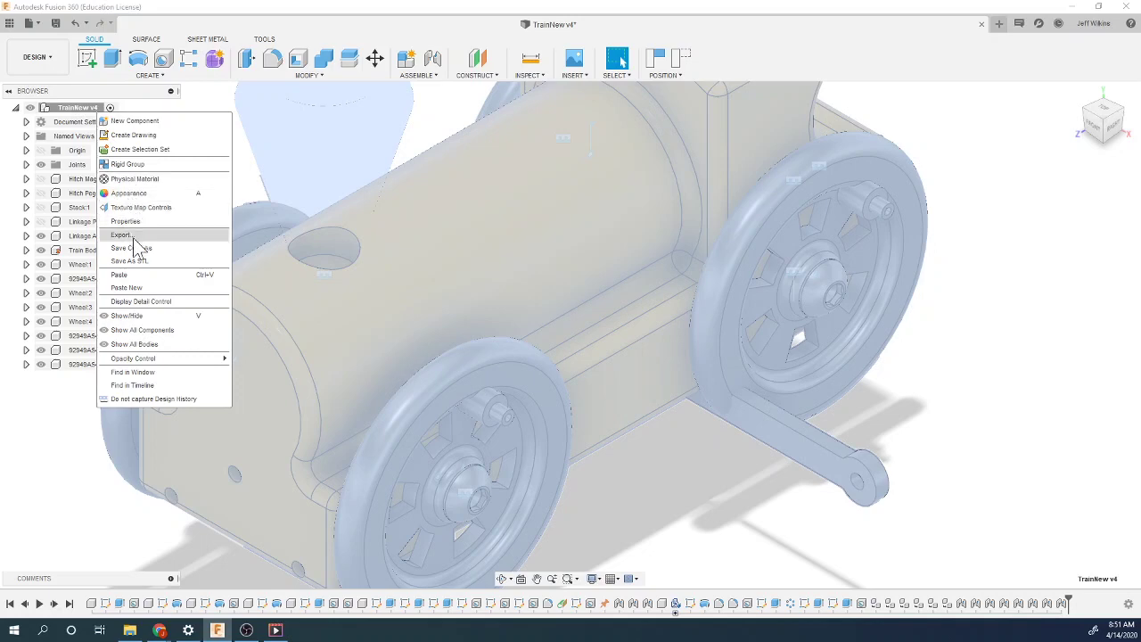
{"action": "left_click", "coordinate": [137, 275]}
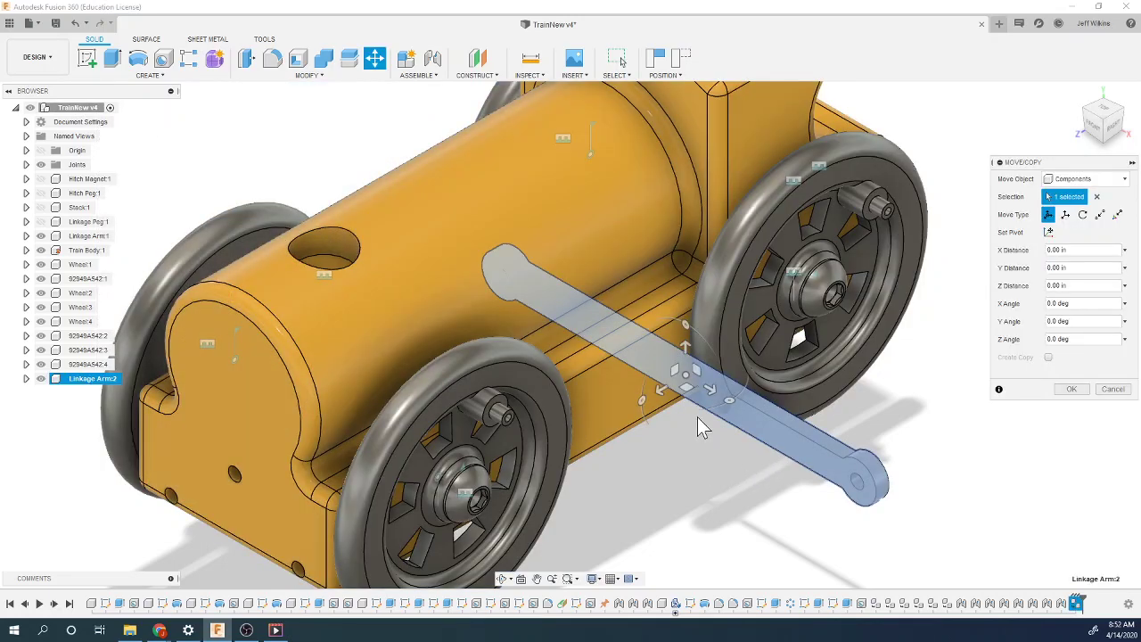
{"action": "left_click_drag", "start_coordinate": [661, 389], "coordinate": [620, 413]}
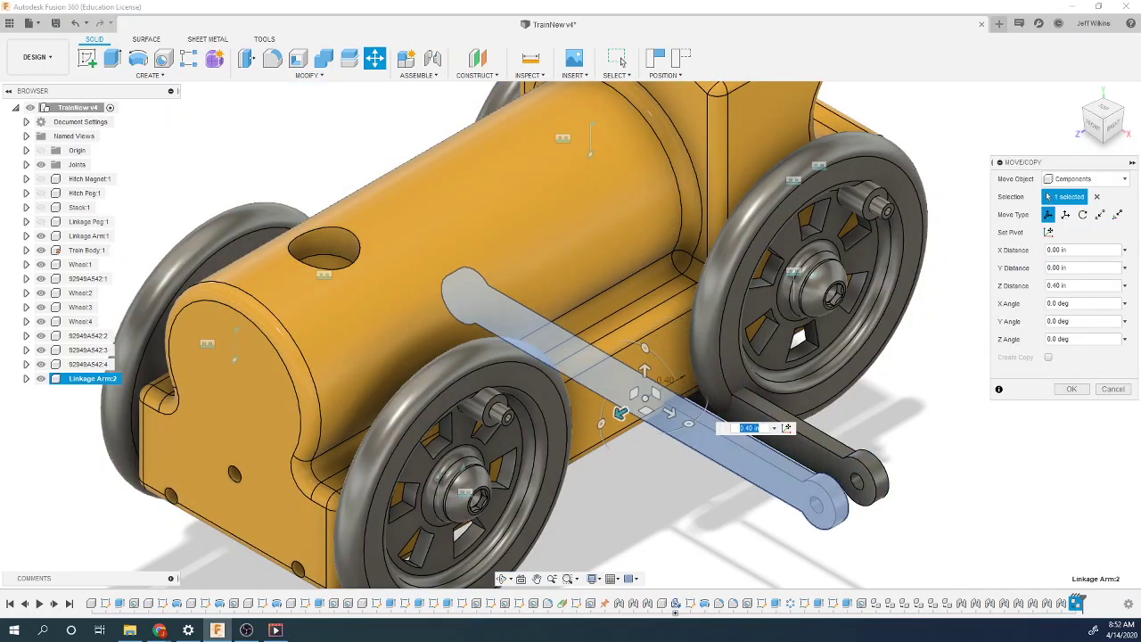
{"action": "left_click", "coordinate": [1074, 390]}
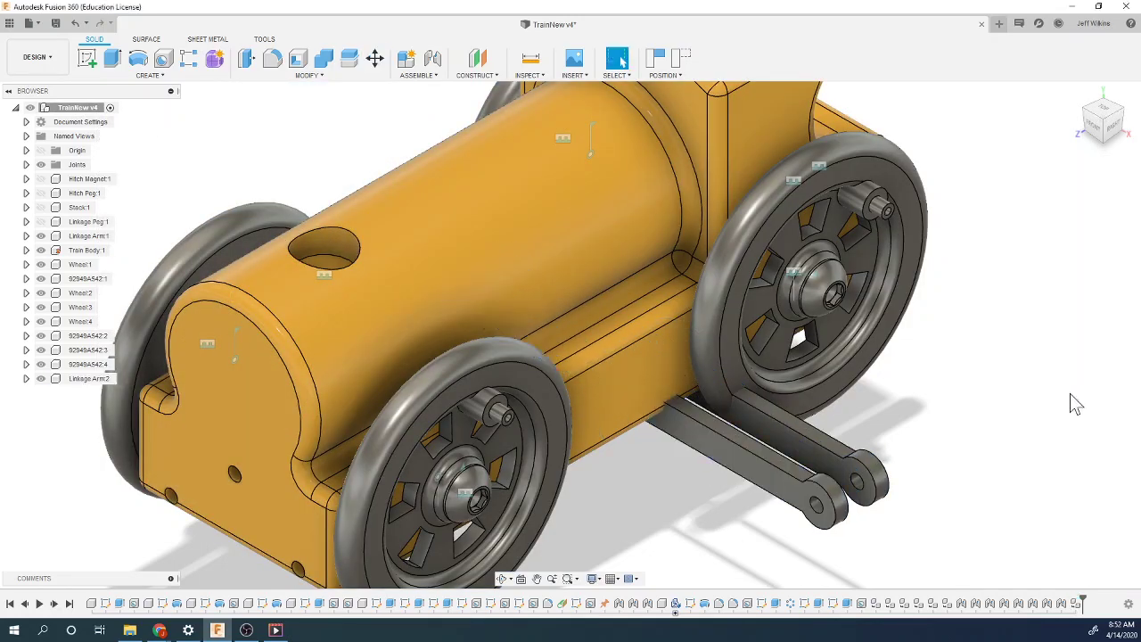
Step: Joint Linkage Arm:1's end hole onto Wheel:2's crank peg, then turn the wheels to test the motion
{"action": "left_click", "coordinate": [433, 63]}
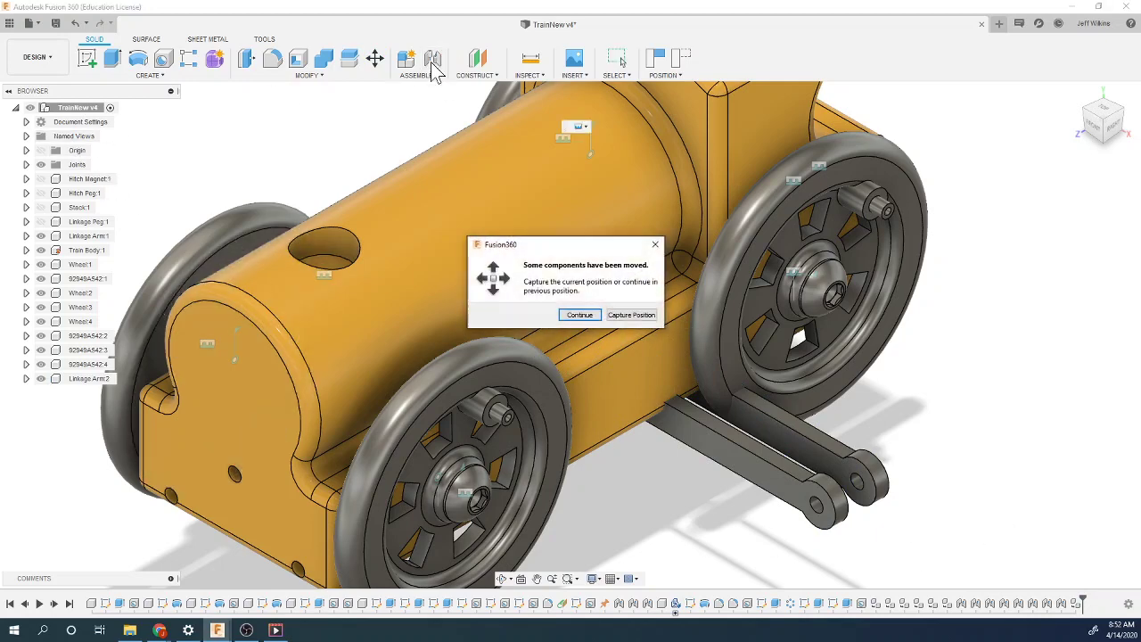
{"action": "left_click", "coordinate": [581, 315]}
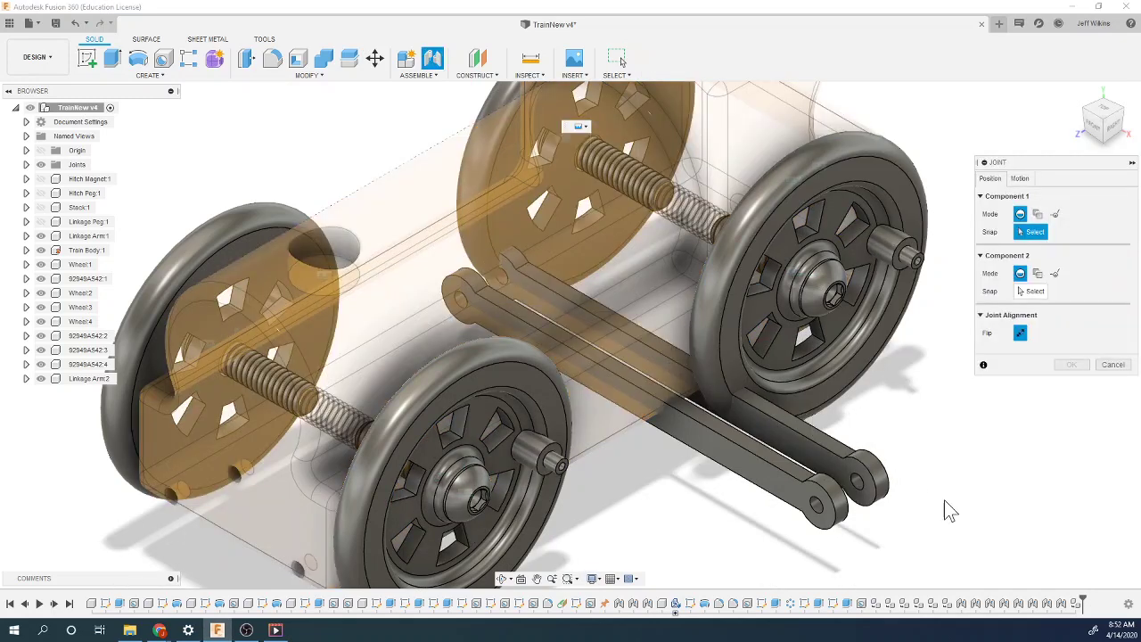
{"action": "left_click", "coordinate": [1020, 179]}
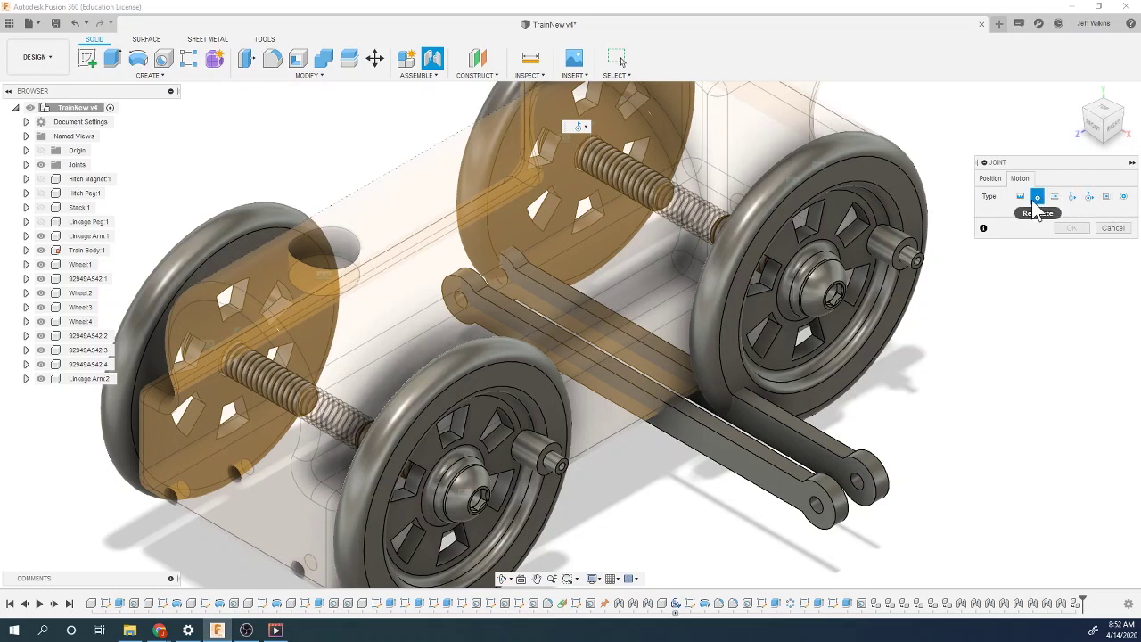
{"action": "left_click", "coordinate": [992, 178]}
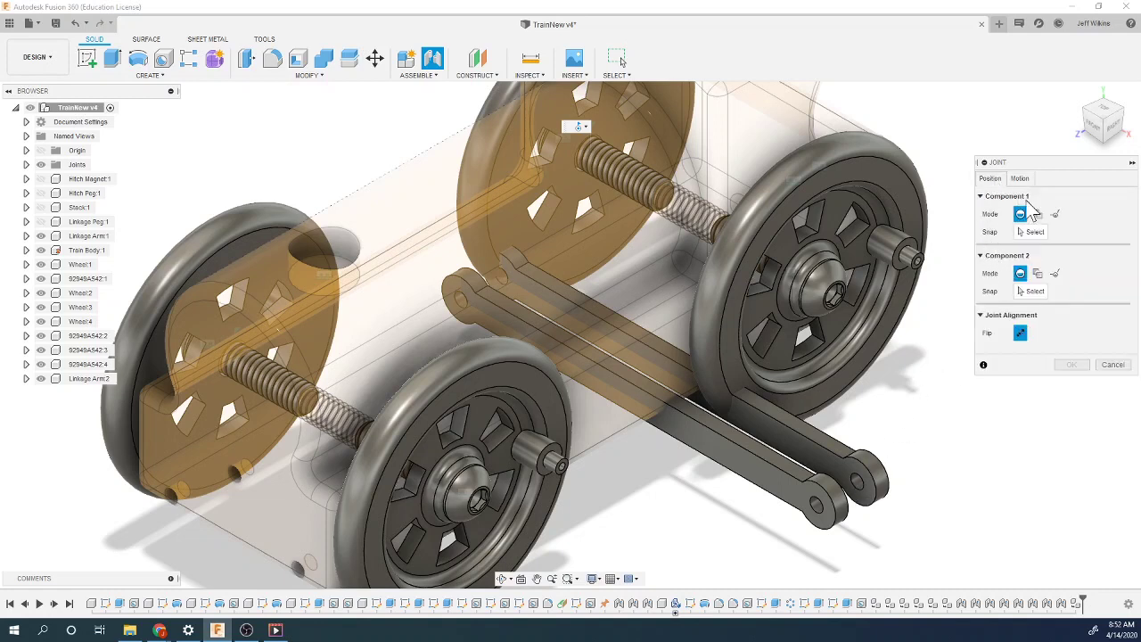
{"action": "left_click", "coordinate": [858, 489]}
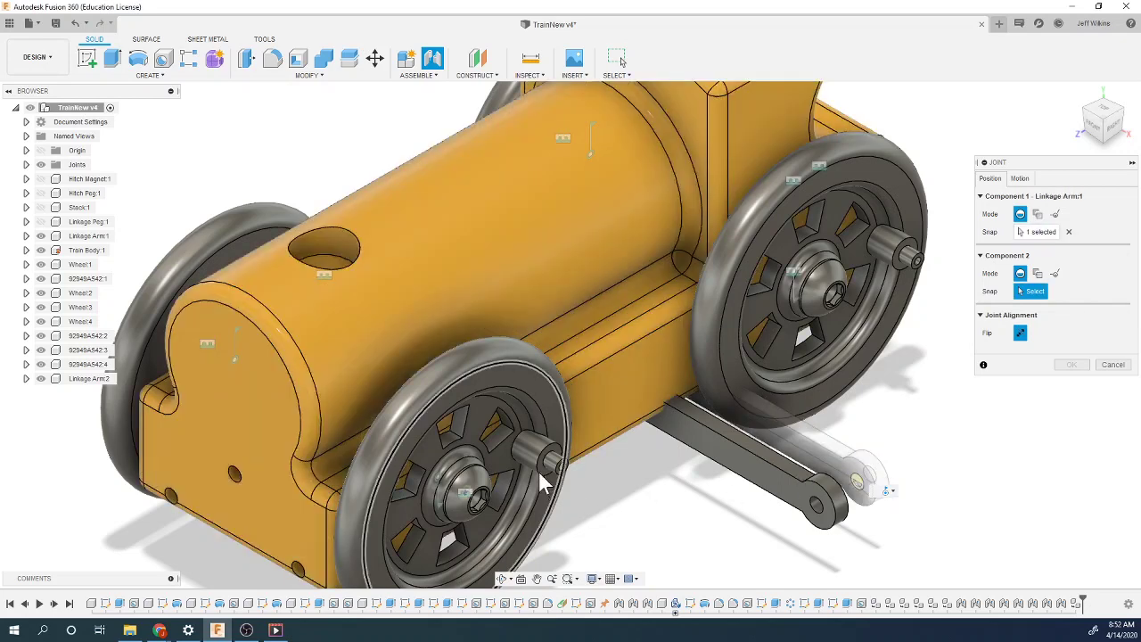
{"action": "scroll", "coordinate": [544, 469], "scroll_direction": "up", "scroll_amount": 5}
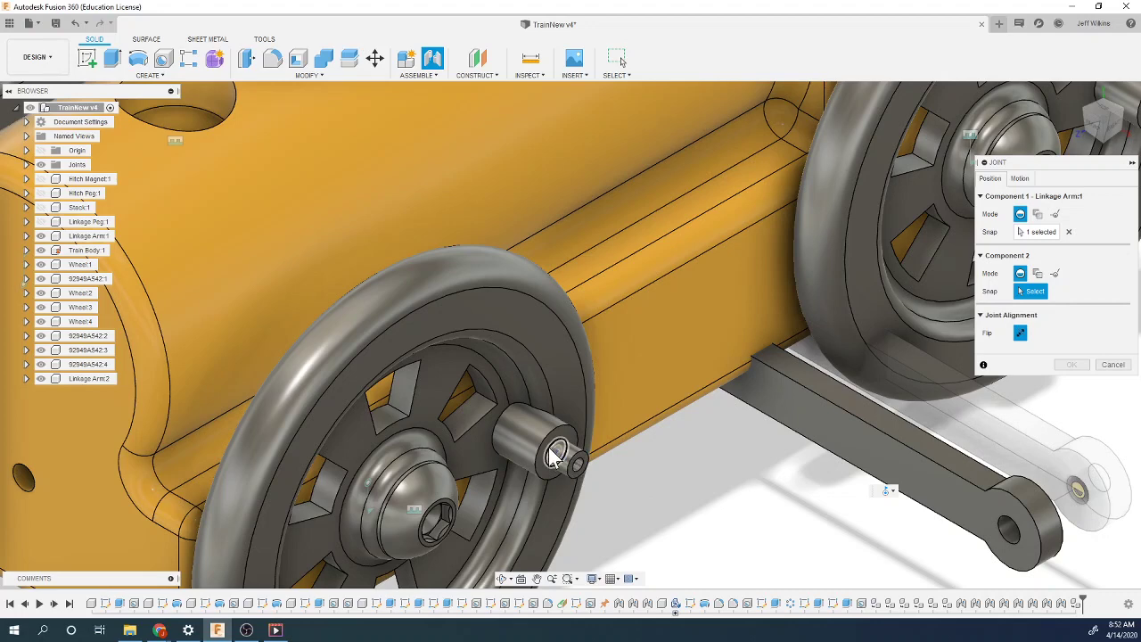
{"action": "left_click", "coordinate": [550, 450]}
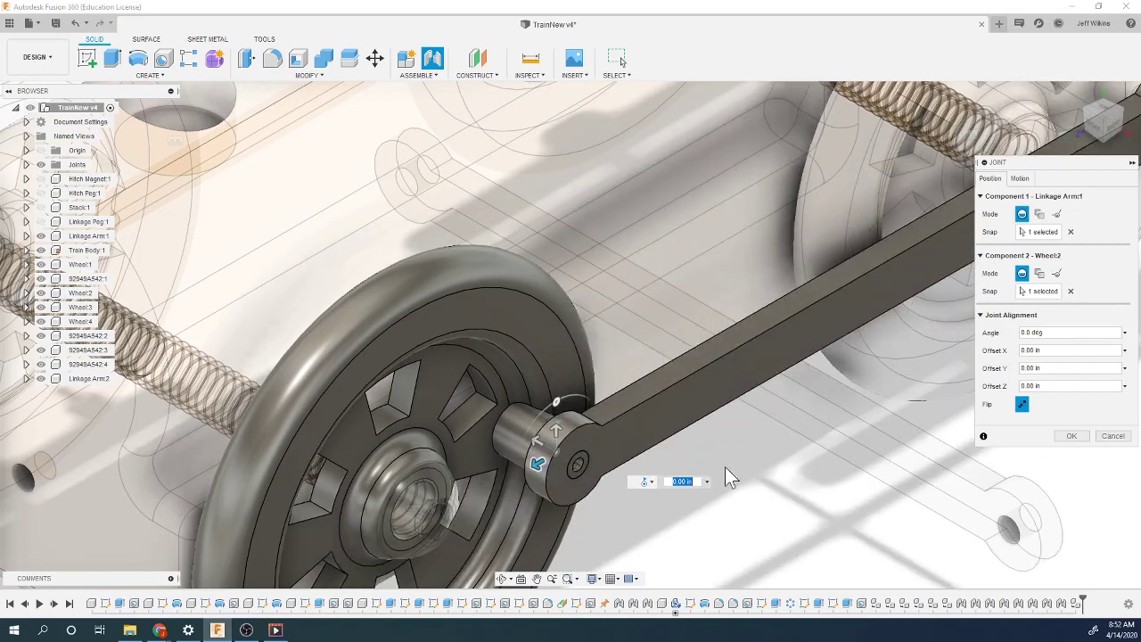
{"action": "left_click", "coordinate": [1073, 435]}
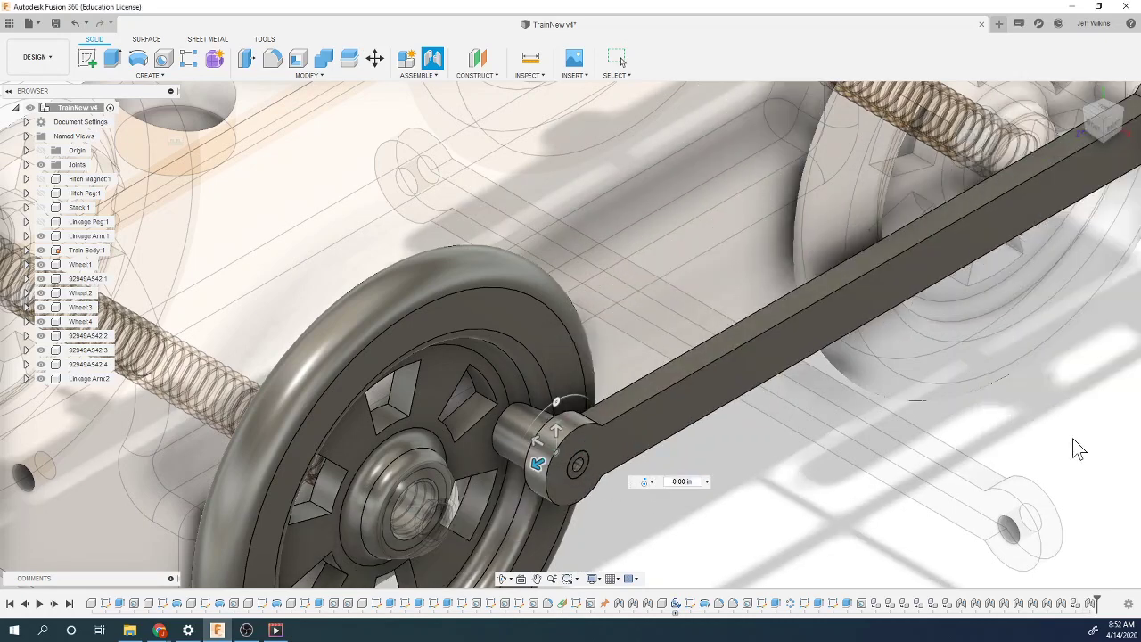
{"action": "scroll", "coordinate": [845, 298], "scroll_direction": "up", "scroll_amount": 3}
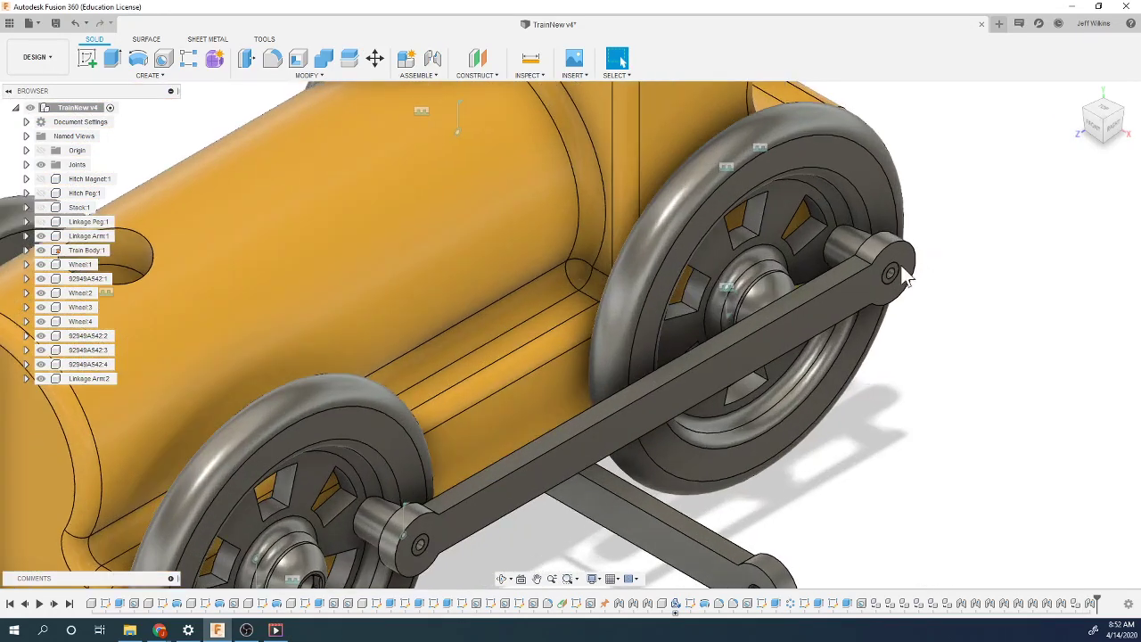
{"action": "left_click_drag", "start_coordinate": [845, 298], "coordinate": [965, 392]}
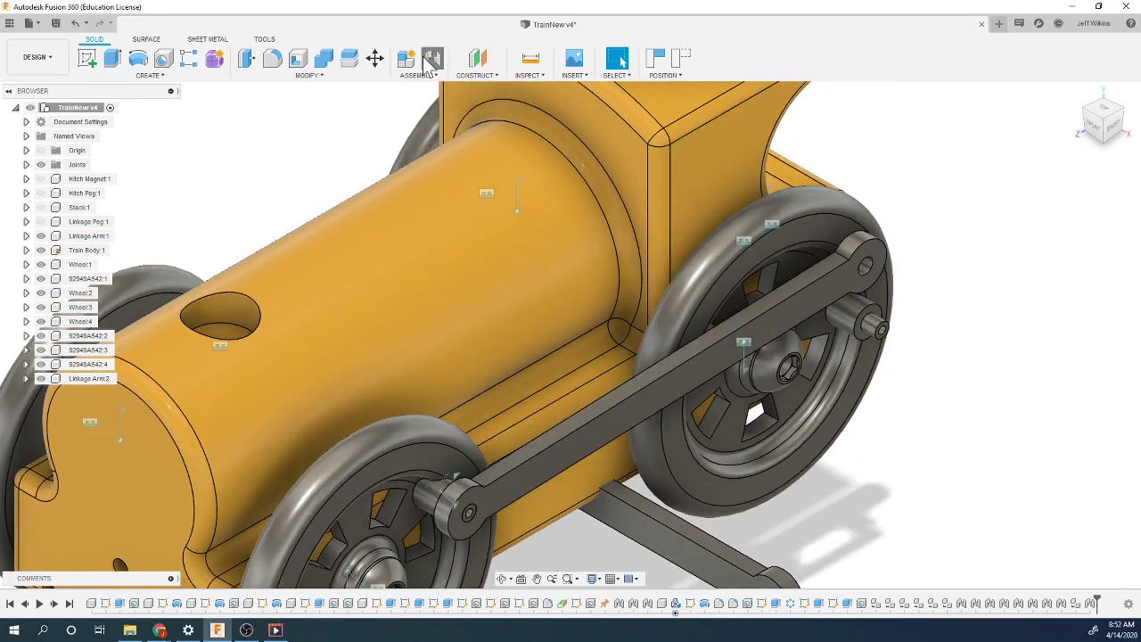
Step: Joint Linkage Arm:1's free end hole onto the peg of Wheel:4
{"action": "left_click", "coordinate": [432, 59]}
{"action": "left_click", "coordinate": [577, 316]}
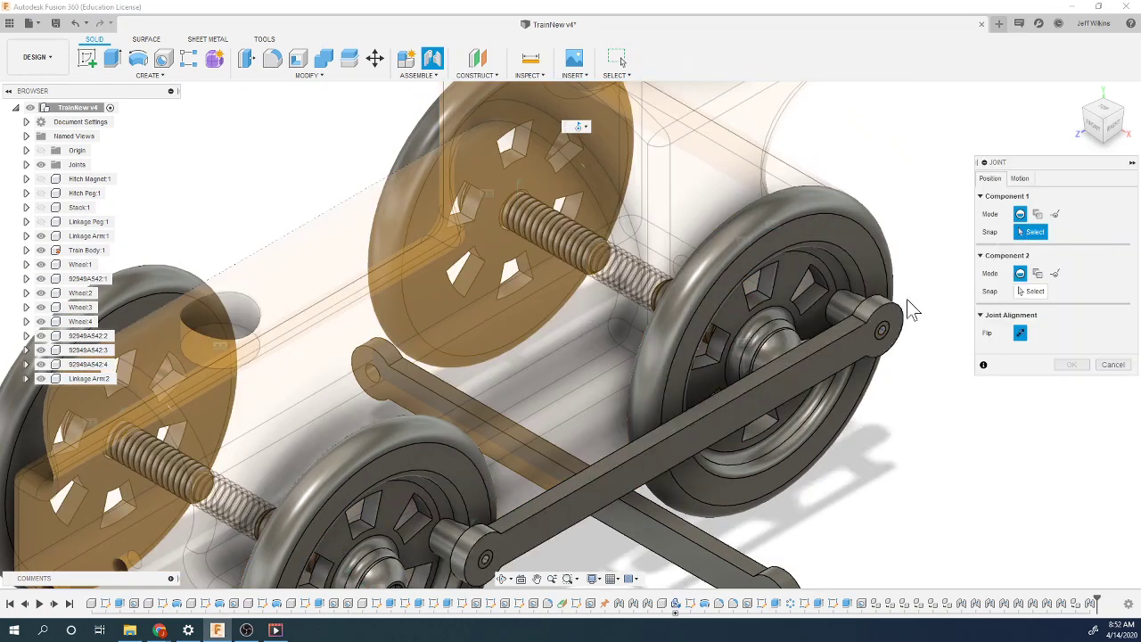
{"action": "scroll", "coordinate": [883, 334], "scroll_direction": "up", "scroll_amount": 6}
{"action": "scroll", "coordinate": [886, 339], "scroll_direction": "up", "scroll_amount": 2}
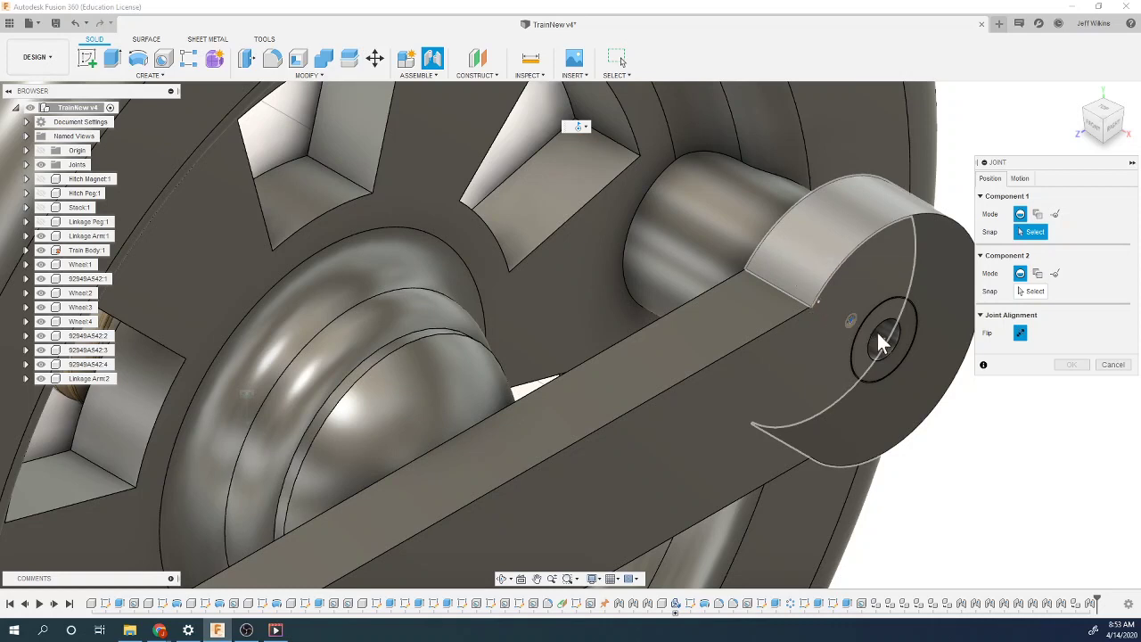
{"action": "left_click", "coordinate": [820, 307]}
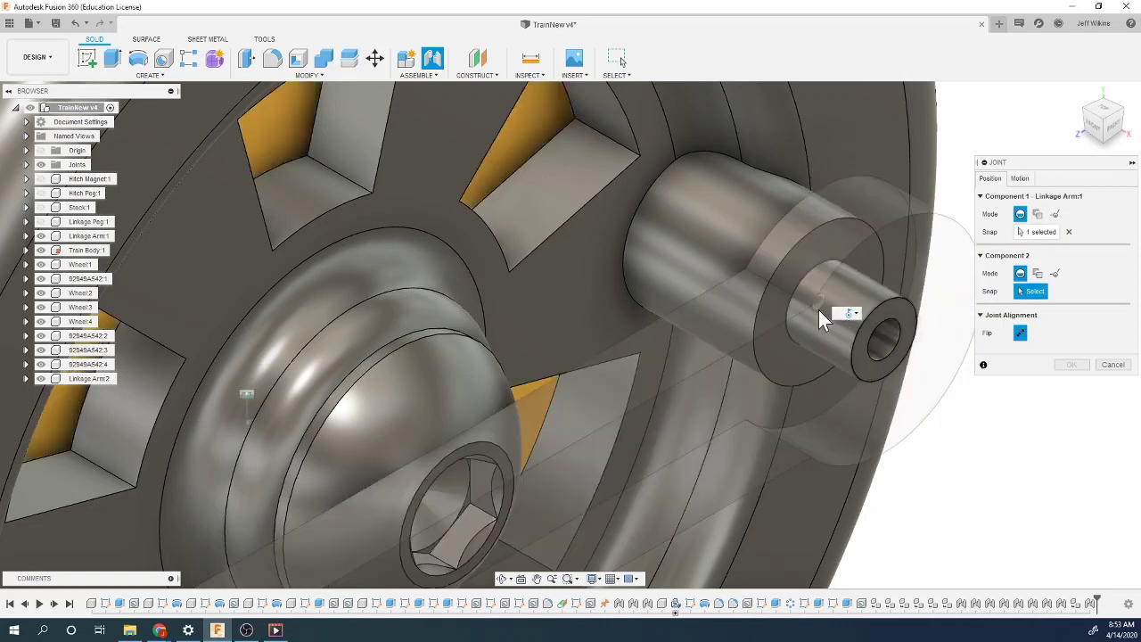
{"action": "left_click", "coordinate": [799, 296]}
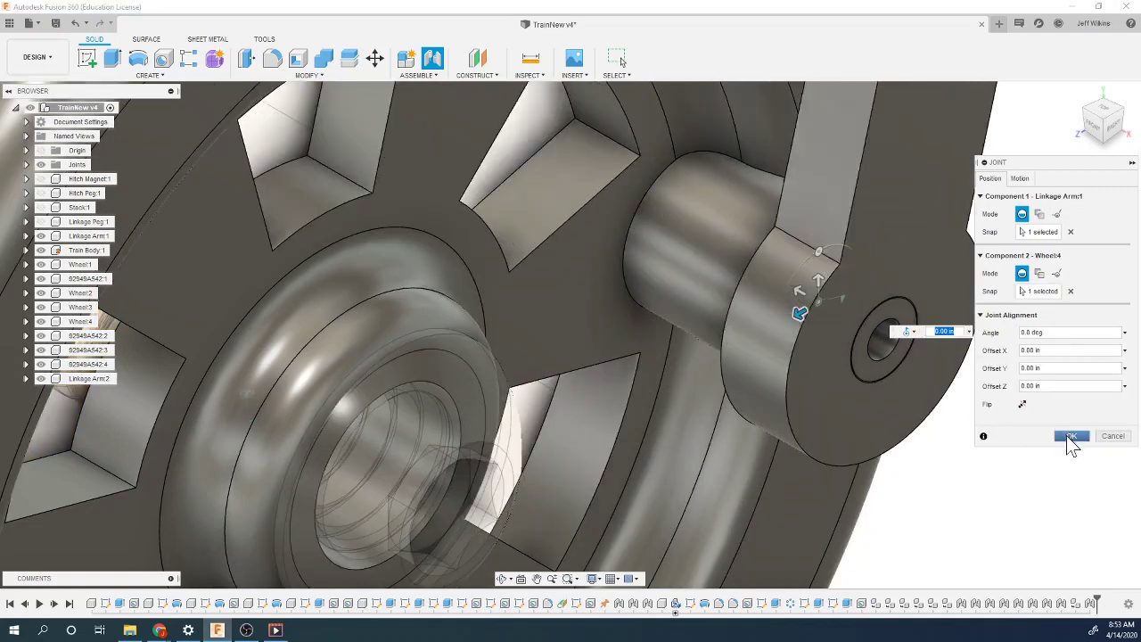
{"action": "left_click", "coordinate": [1070, 437]}
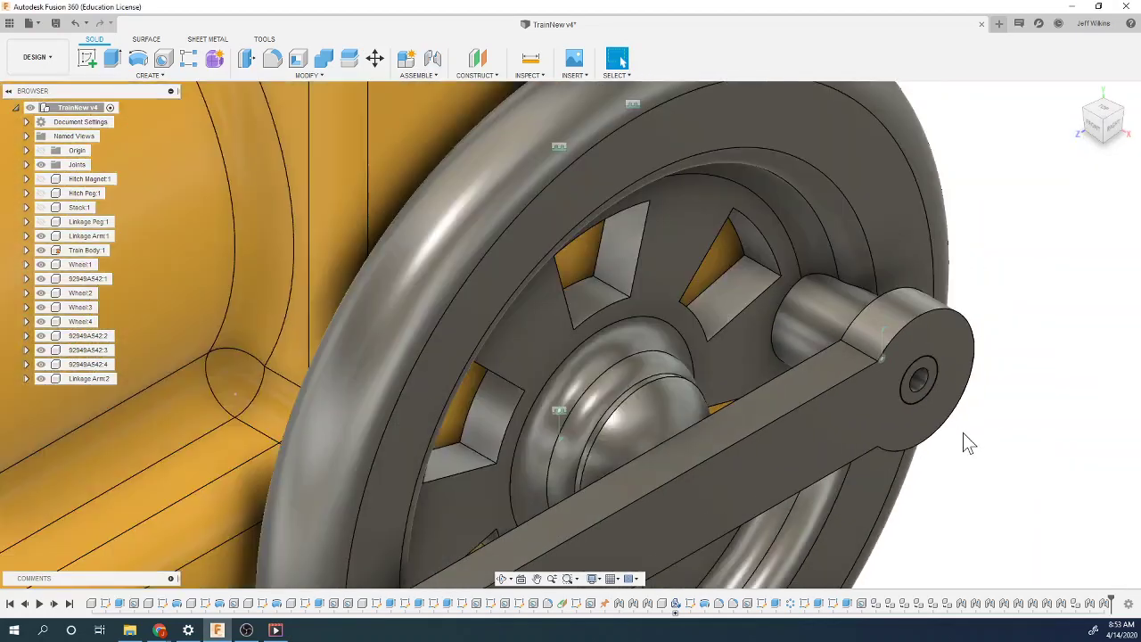
Step: Swing the first arm to test the wheels, then place Linkage Arm:2's end on Wheel:1's peg
{"action": "scroll", "coordinate": [614, 401], "scroll_direction": "up", "scroll_amount": 4}
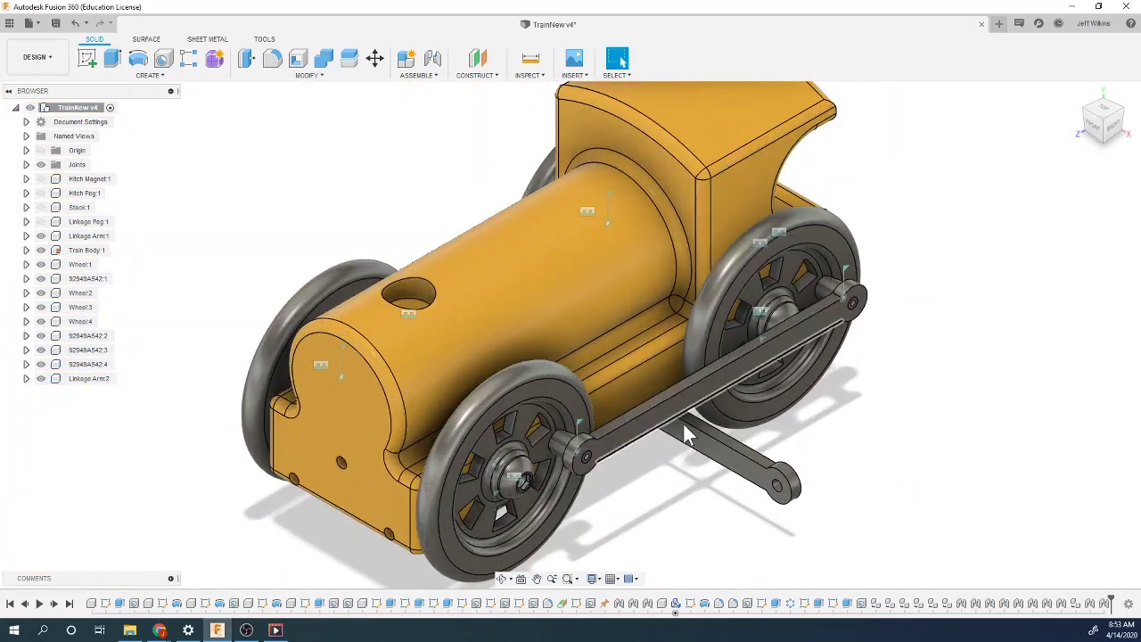
{"action": "left_click_drag", "start_coordinate": [716, 389], "coordinate": [747, 358]}
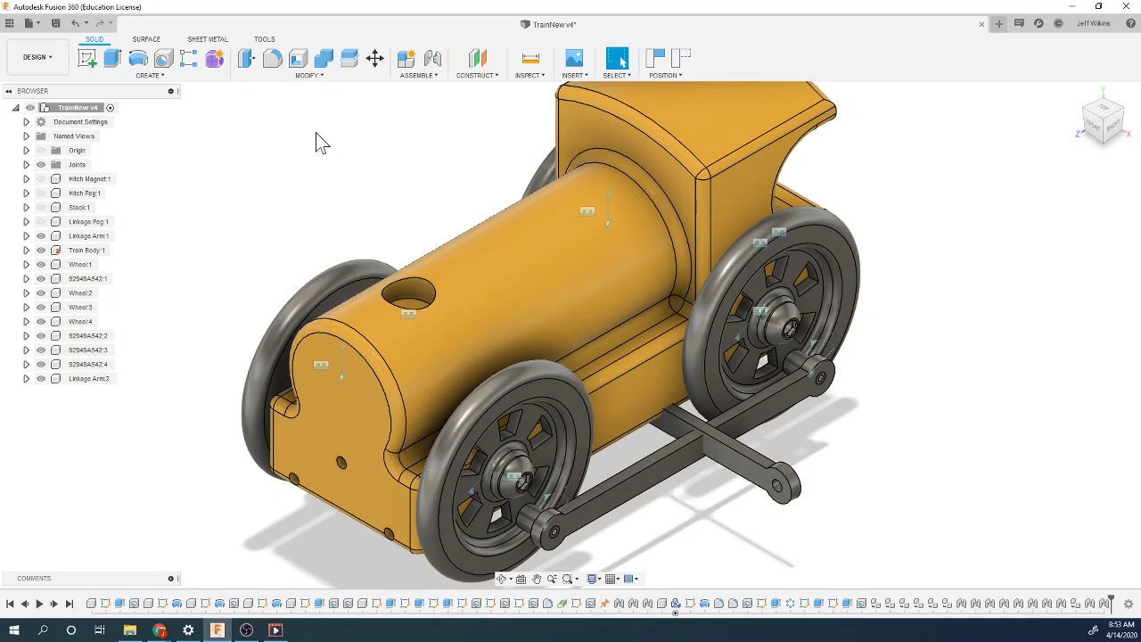
{"action": "left_click", "coordinate": [433, 61]}
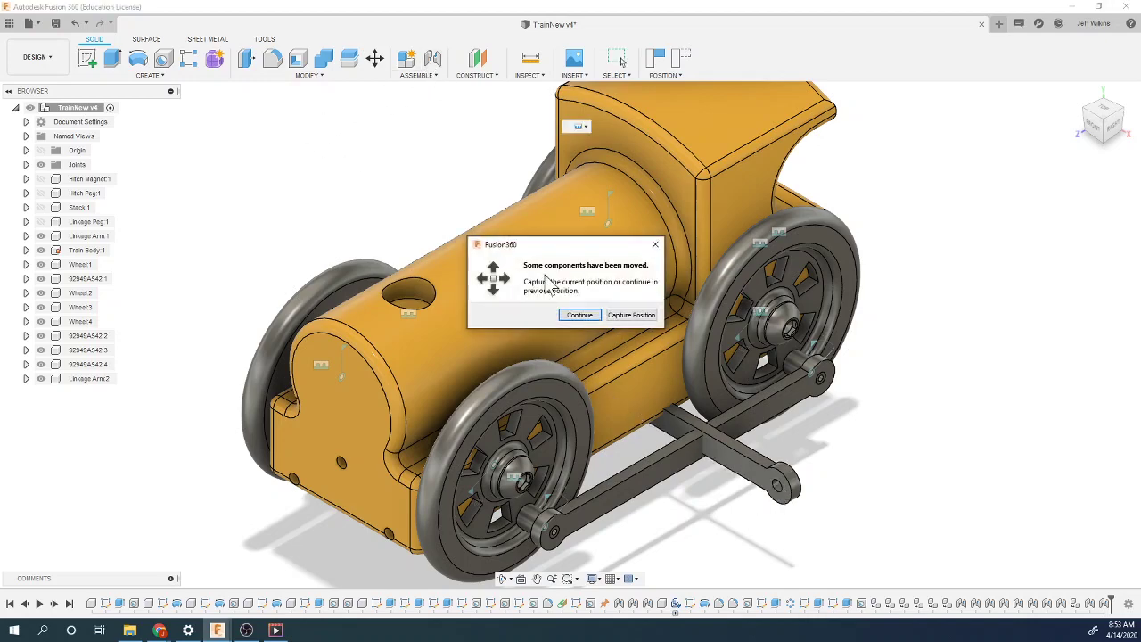
{"action": "left_click", "coordinate": [578, 315]}
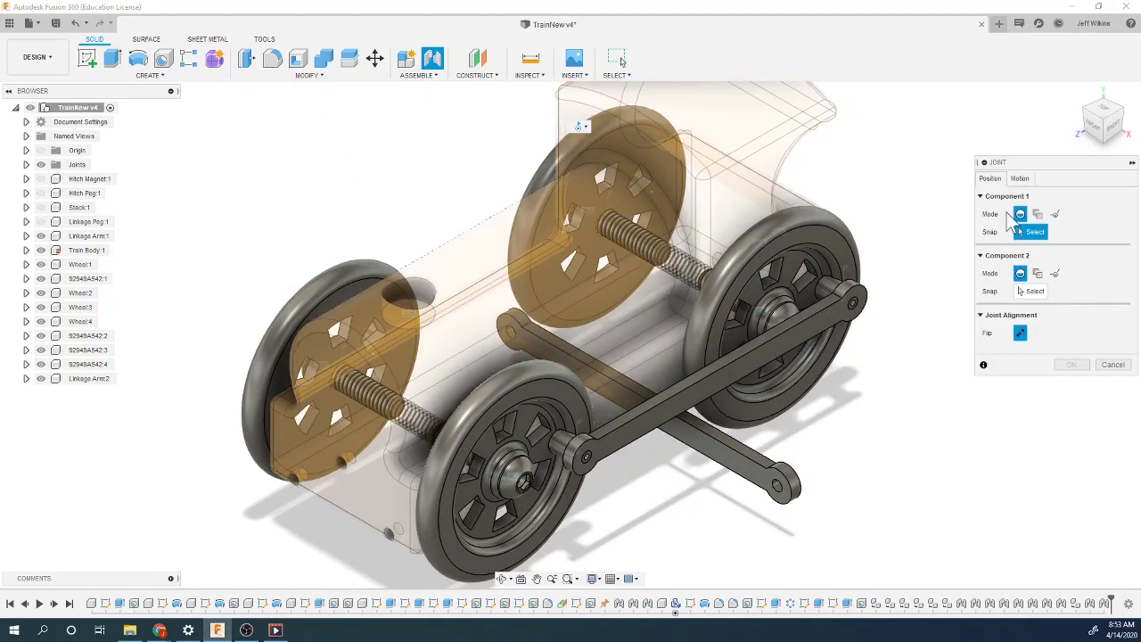
{"action": "left_click", "coordinate": [777, 501]}
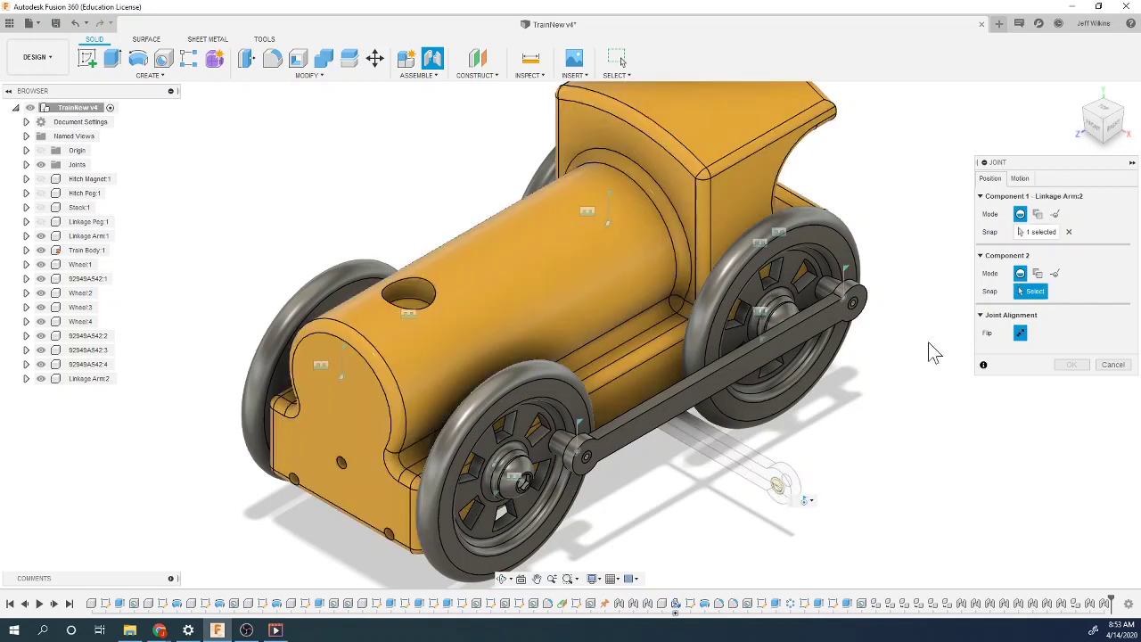
{"action": "left_click", "coordinate": [1103, 133]}
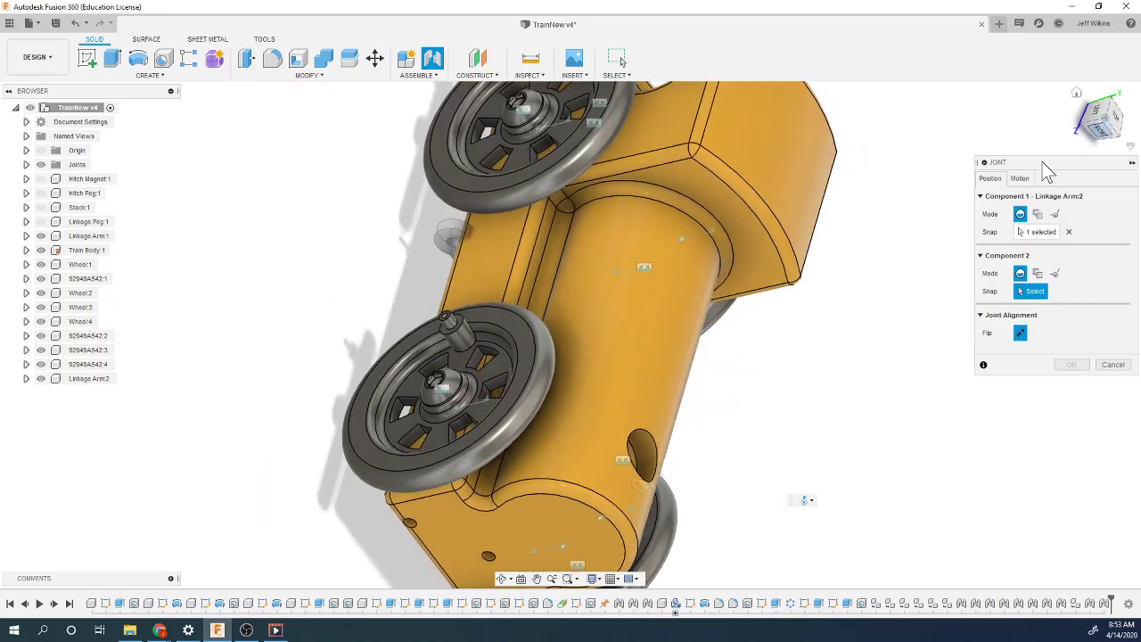
{"action": "scroll", "coordinate": [437, 344], "scroll_direction": "up", "scroll_amount": 3}
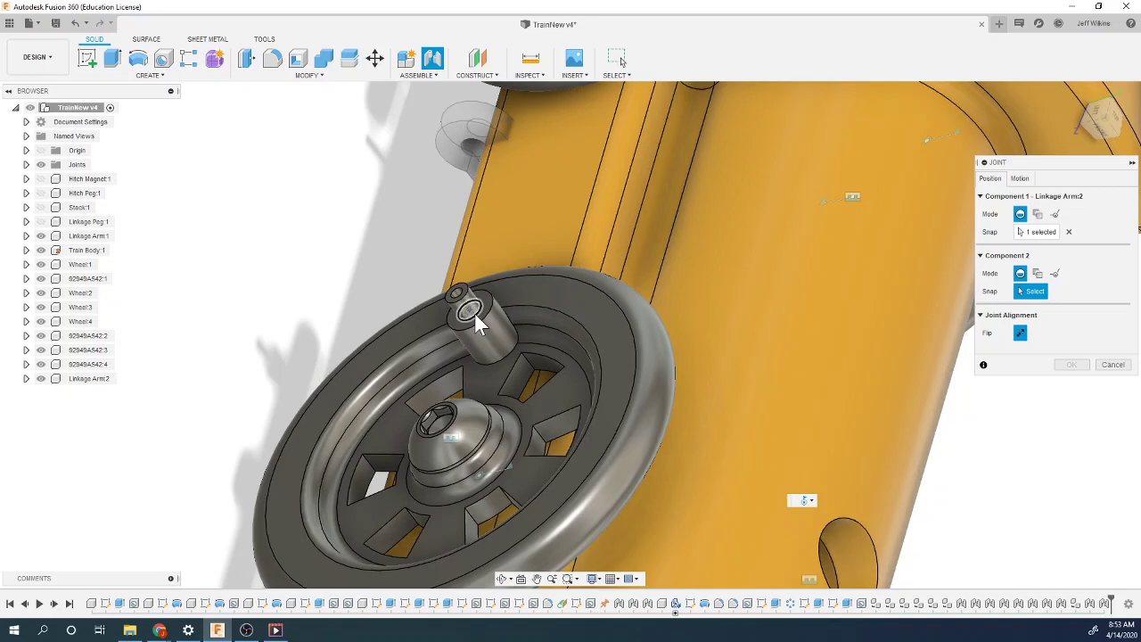
{"action": "left_click", "coordinate": [464, 319]}
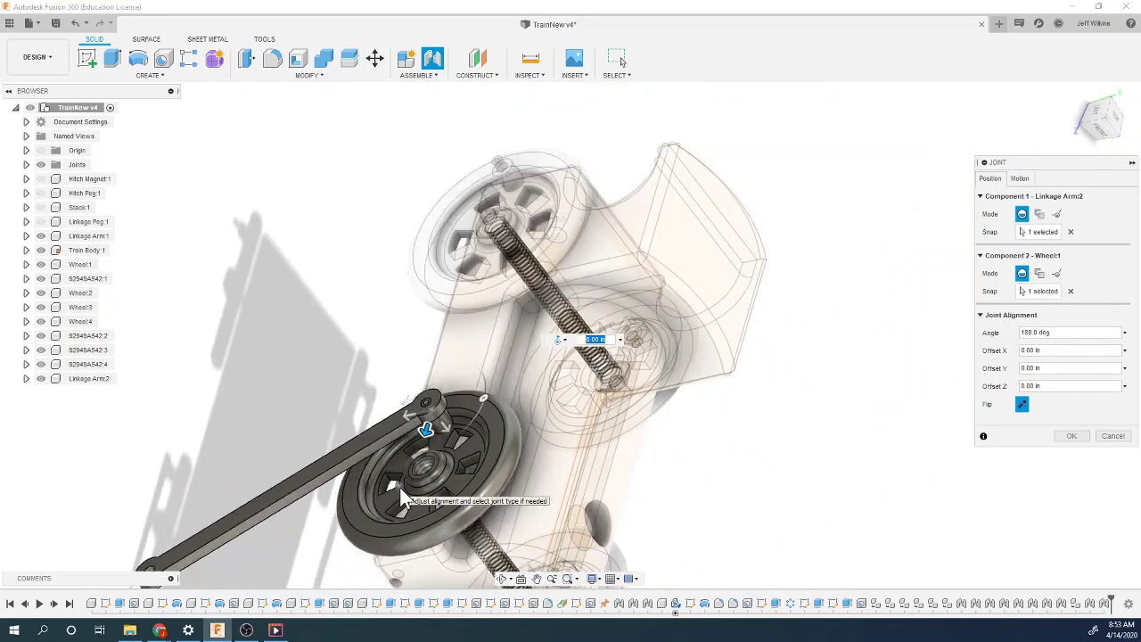
Step: Confirm Linkage Arm:2's Wheel:1 joint, pin its other end to Wheel:3's peg, and test the wheels
{"action": "left_click", "coordinate": [1071, 436]}
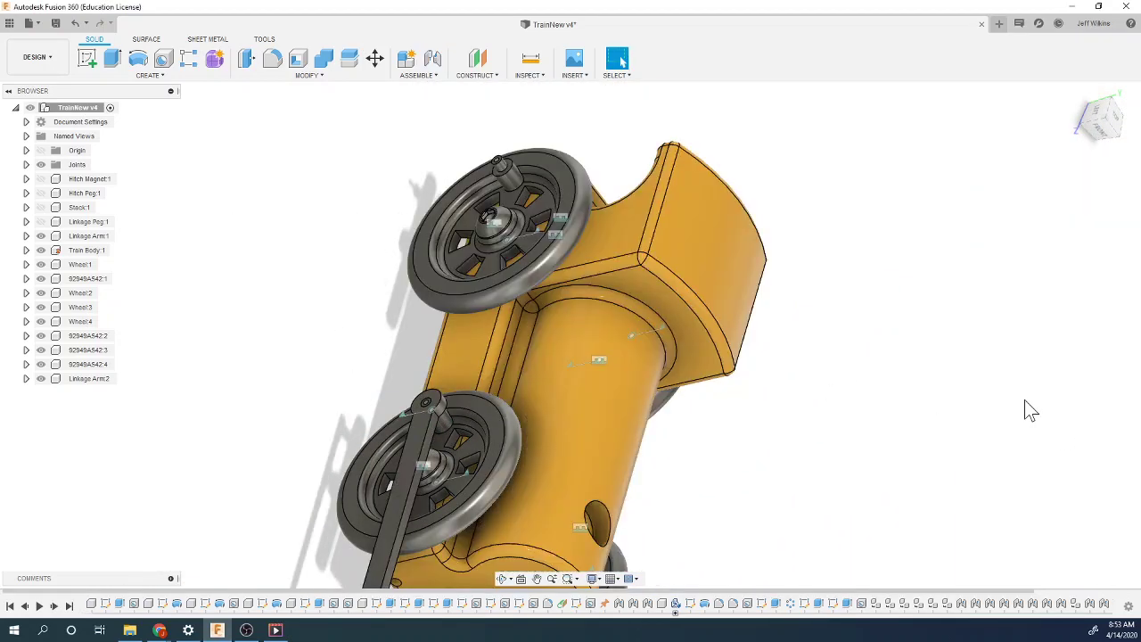
{"action": "left_click", "coordinate": [432, 57]}
{"action": "scroll", "coordinate": [392, 478], "scroll_direction": "down", "scroll_amount": 2}
{"action": "scroll", "coordinate": [392, 478], "scroll_direction": "up", "scroll_amount": 5}
{"action": "scroll", "coordinate": [352, 491], "scroll_direction": "up", "scroll_amount": 5}
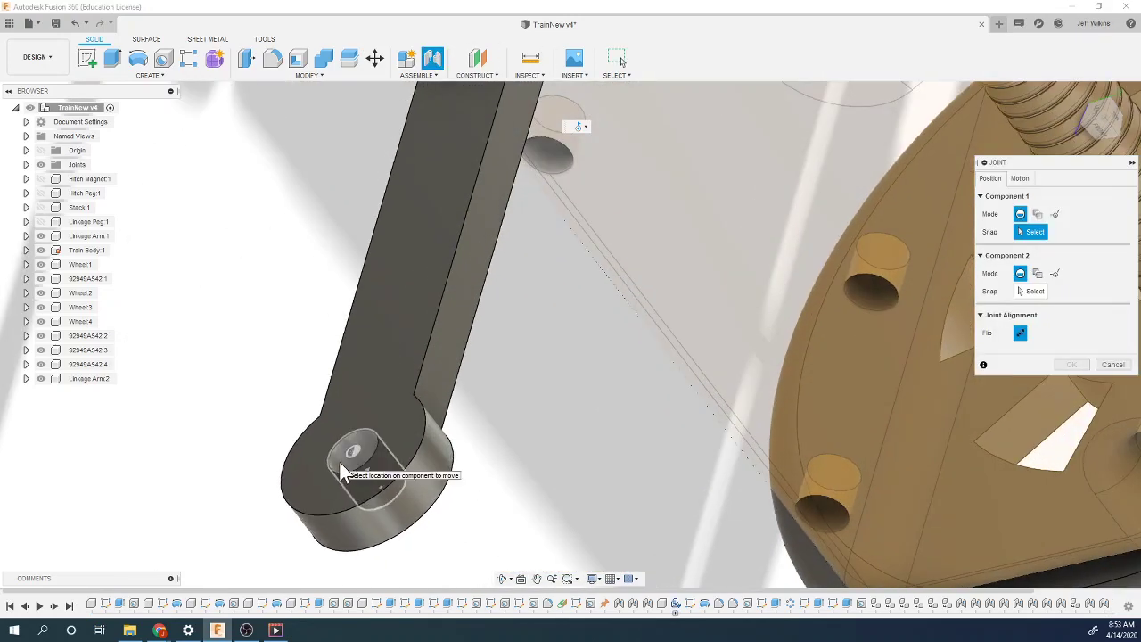
{"action": "left_click", "coordinate": [383, 489]}
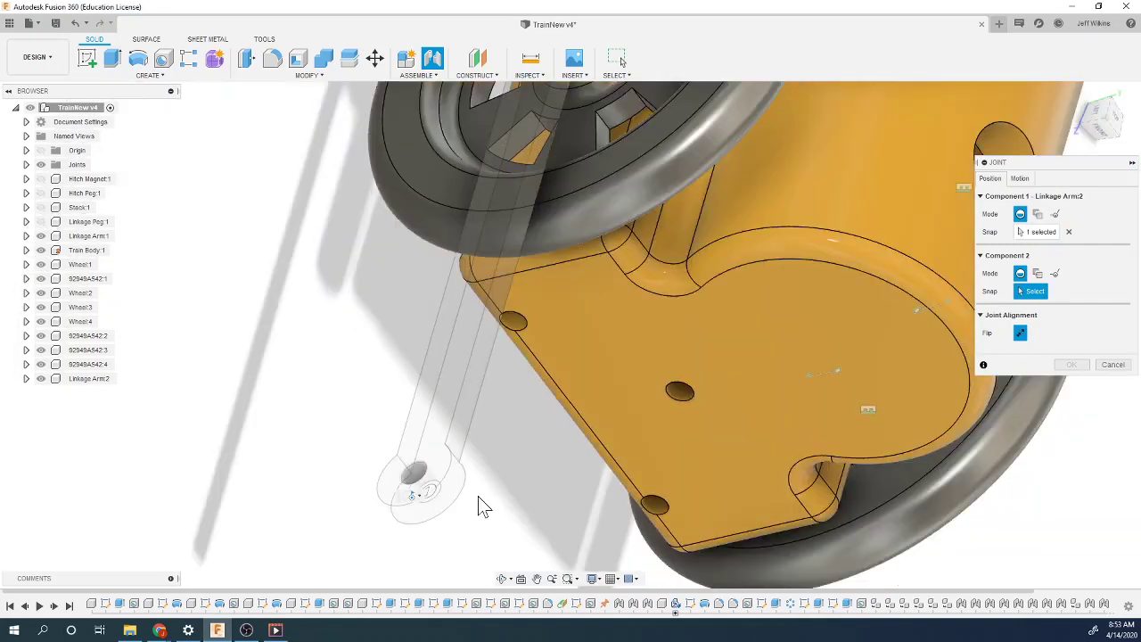
{"action": "scroll", "coordinate": [481, 505], "scroll_direction": "down", "scroll_amount": 5}
{"action": "scroll", "coordinate": [553, 196], "scroll_direction": "up", "scroll_amount": 5}
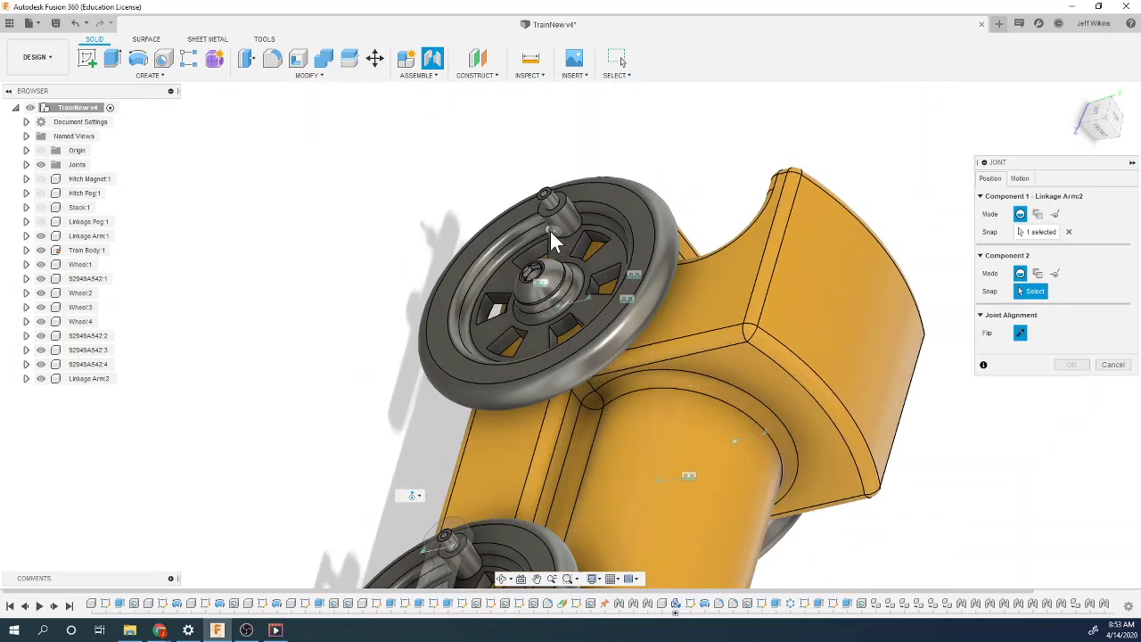
{"action": "scroll", "coordinate": [550, 231], "scroll_direction": "up", "scroll_amount": 3}
{"action": "left_click", "coordinate": [556, 188]}
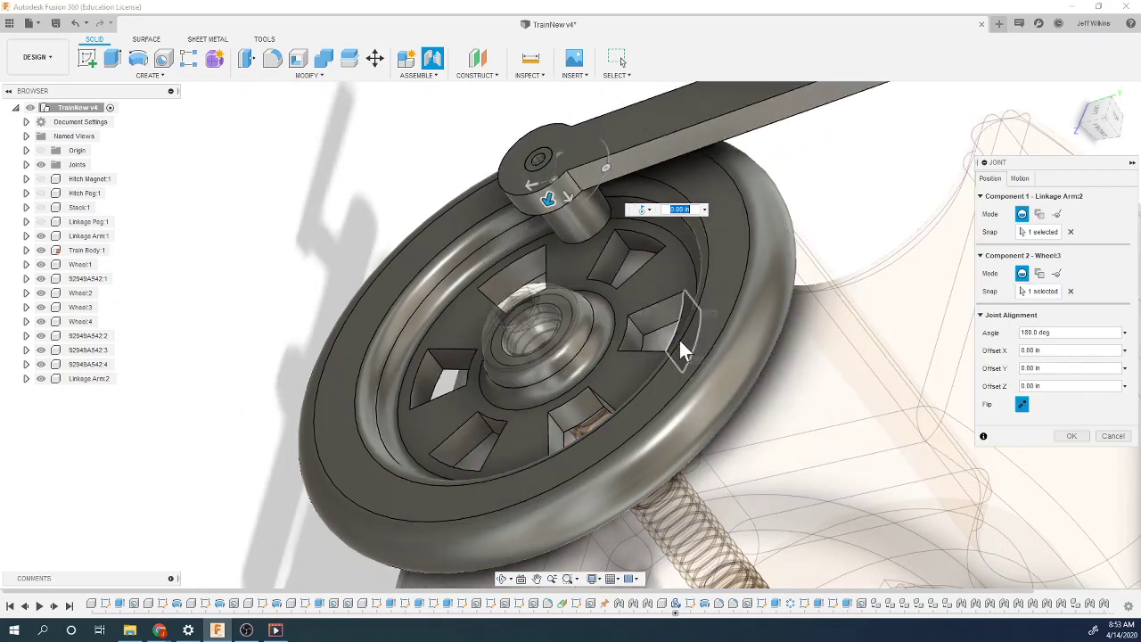
{"action": "left_click", "coordinate": [1068, 436]}
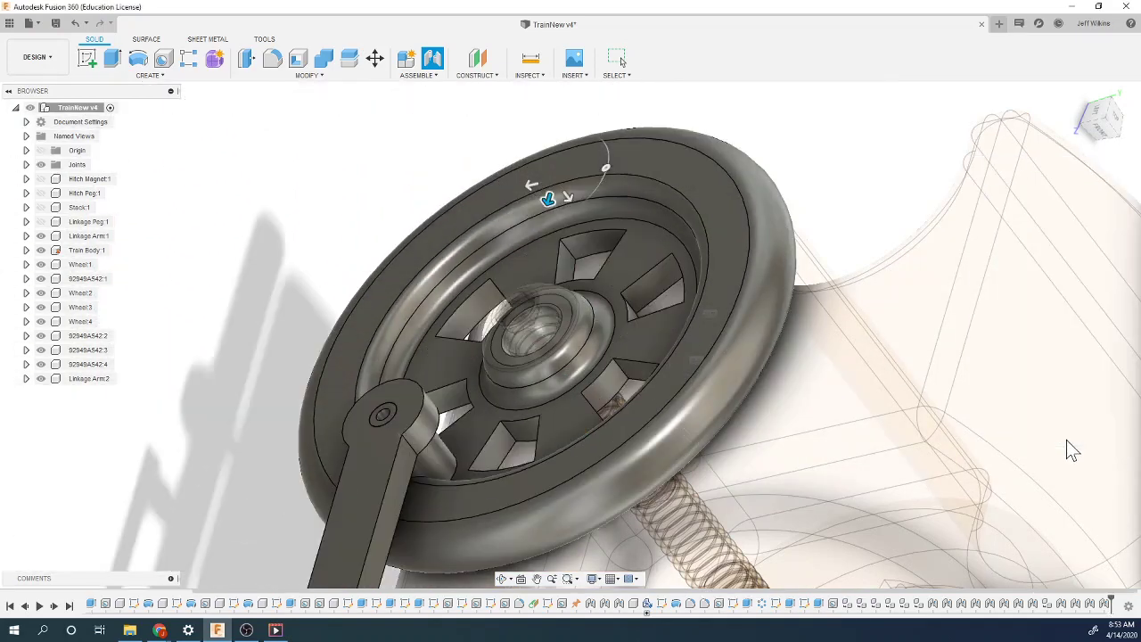
{"action": "scroll", "coordinate": [735, 401], "scroll_direction": "down", "scroll_amount": 6}
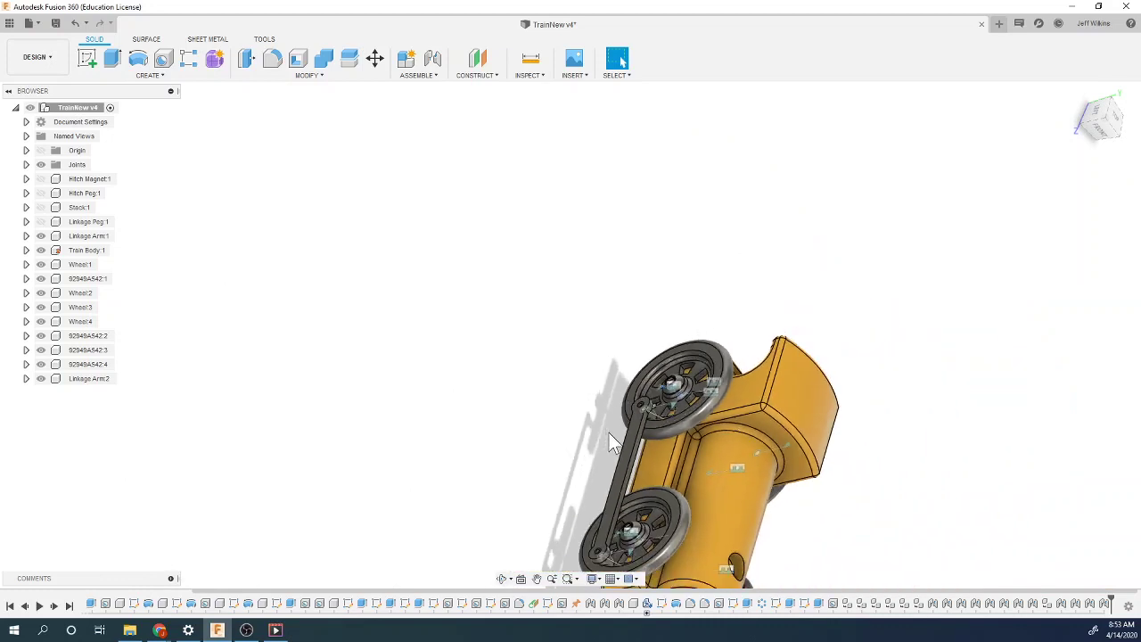
{"action": "left_click_drag", "start_coordinate": [625, 453], "coordinate": [628, 419]}
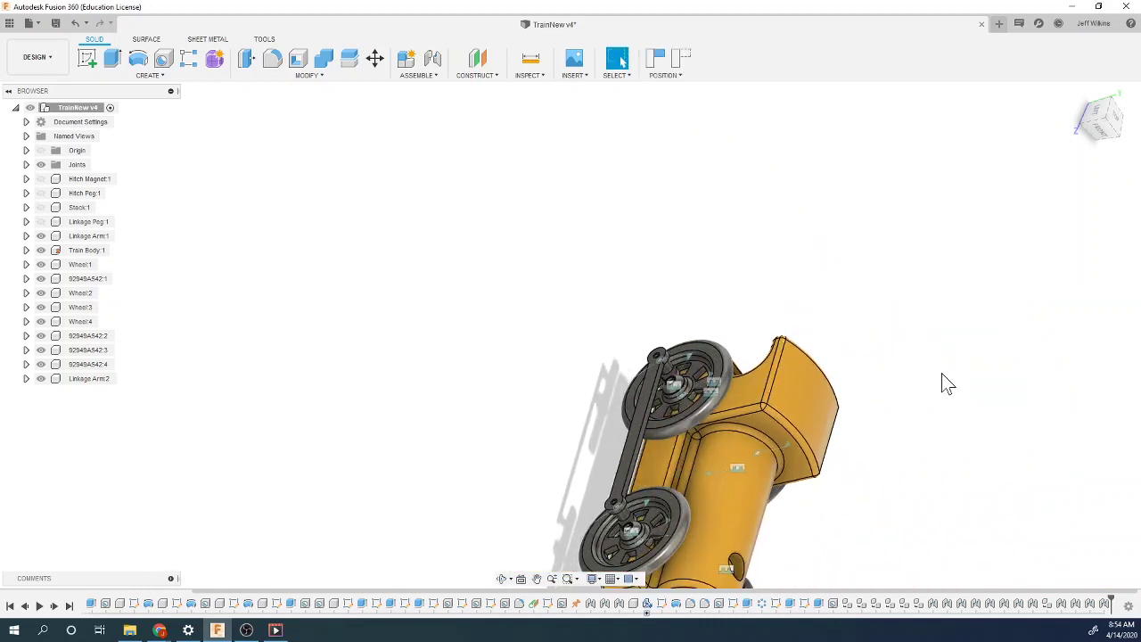
Step: Turn the train to a front-top-right view, then orbit and zoom to a side view
{"action": "left_click", "coordinate": [1103, 135]}
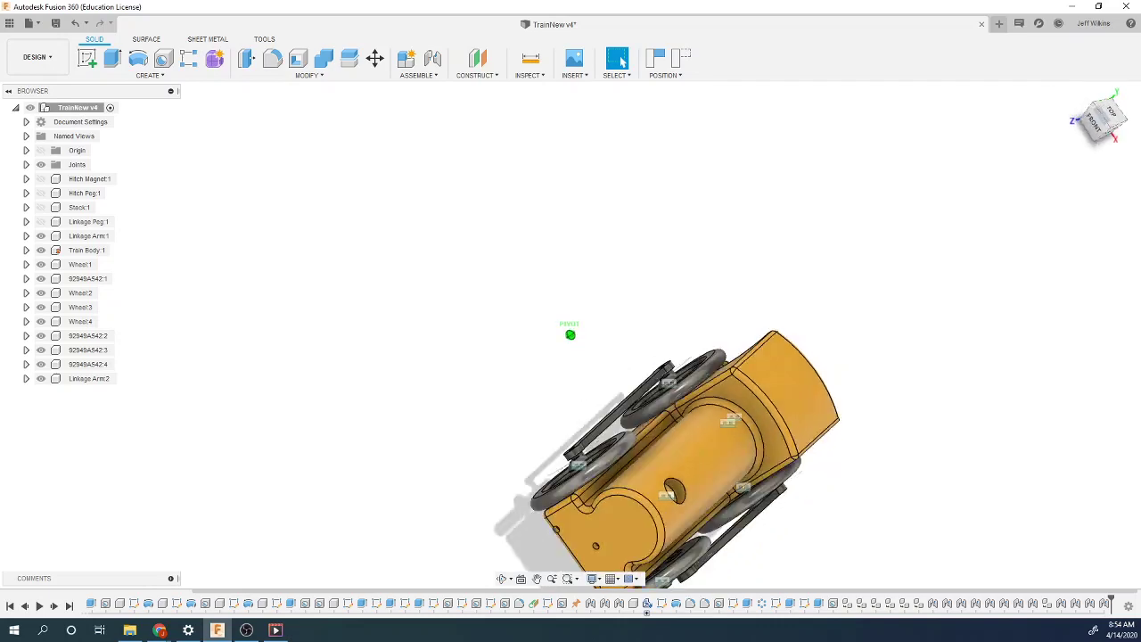
{"action": "middle_click_drag", "start_coordinate": [677, 374], "coordinate": [780, 356], "text": "shift"}
{"action": "scroll", "coordinate": [598, 338], "scroll_direction": "up", "scroll_amount": 5}
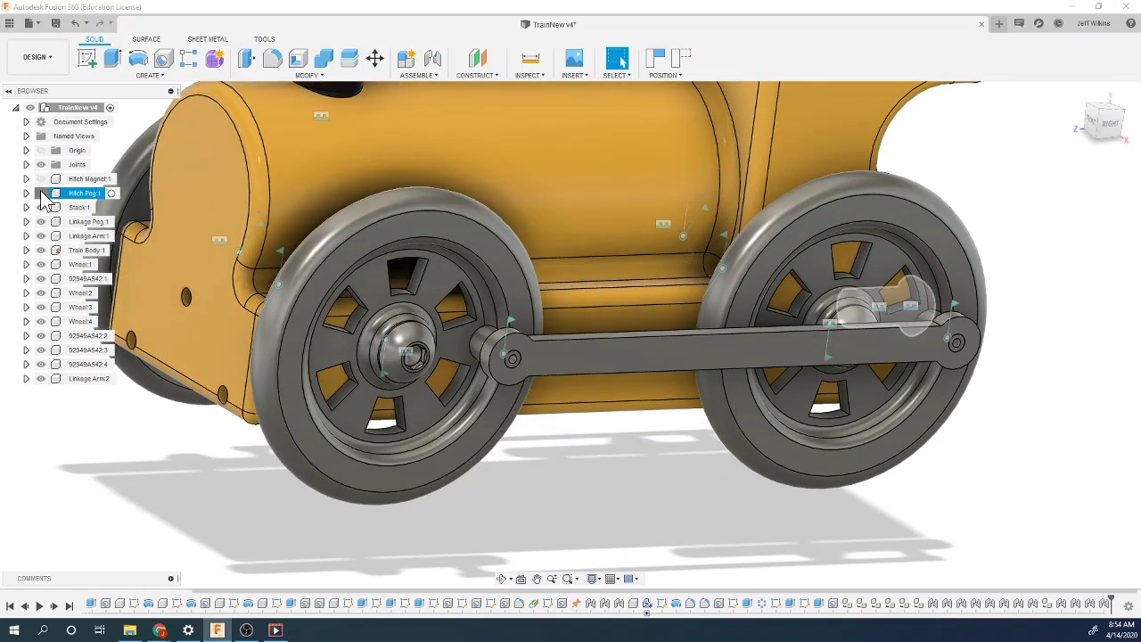
{"action": "scroll", "coordinate": [170, 370], "scroll_direction": "down", "scroll_amount": 5}
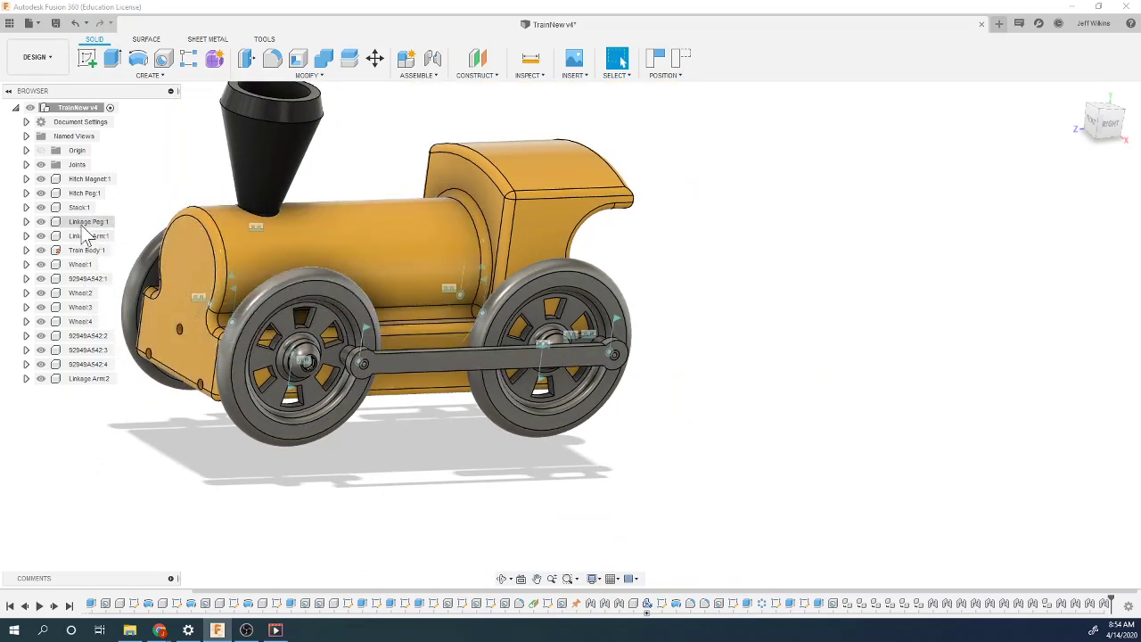
Step: Joint Linkage Peg:1 into Linkage Arm:1's end hole, flipped to face the right way
{"action": "left_click", "coordinate": [428, 432]}
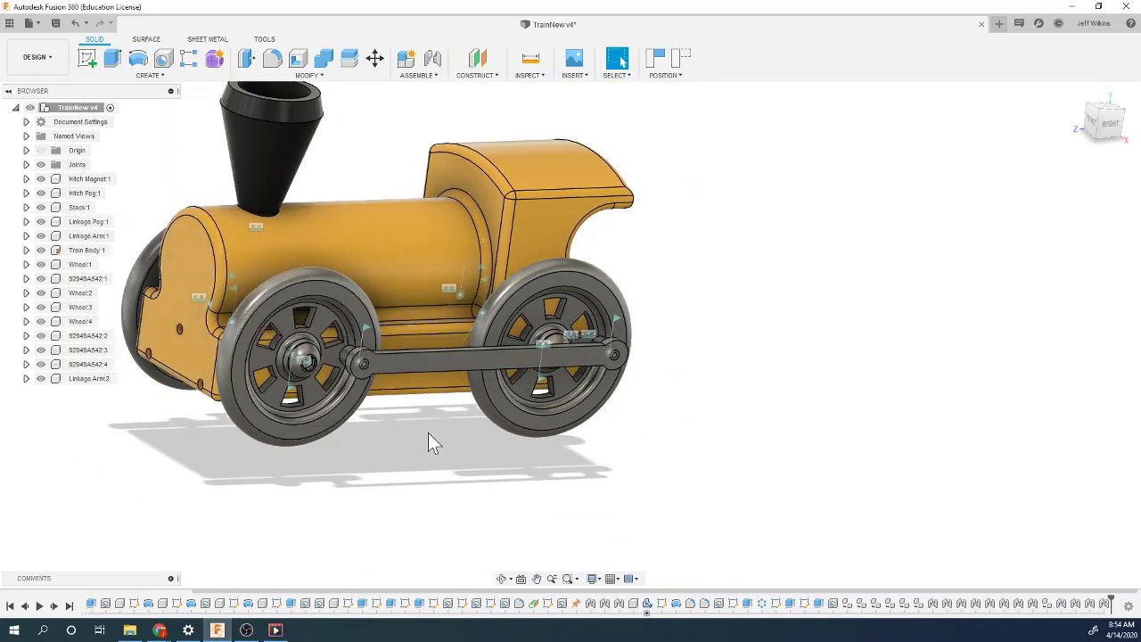
{"action": "left_click", "coordinate": [432, 58]}
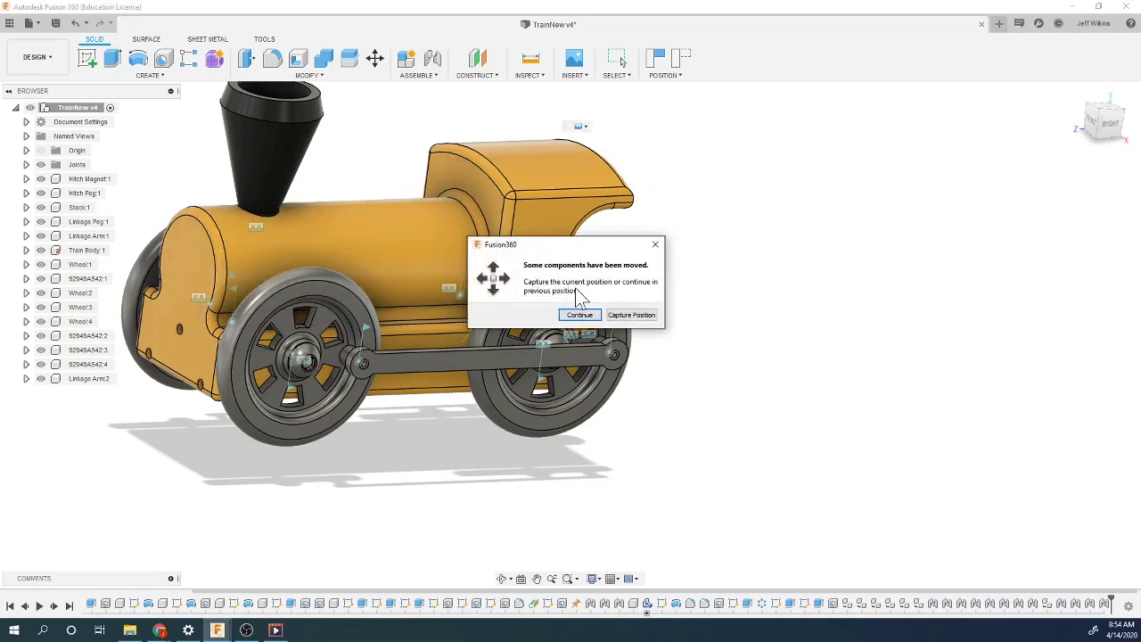
{"action": "left_click", "coordinate": [580, 315]}
{"action": "scroll", "coordinate": [399, 330], "scroll_direction": "up", "scroll_amount": 1}
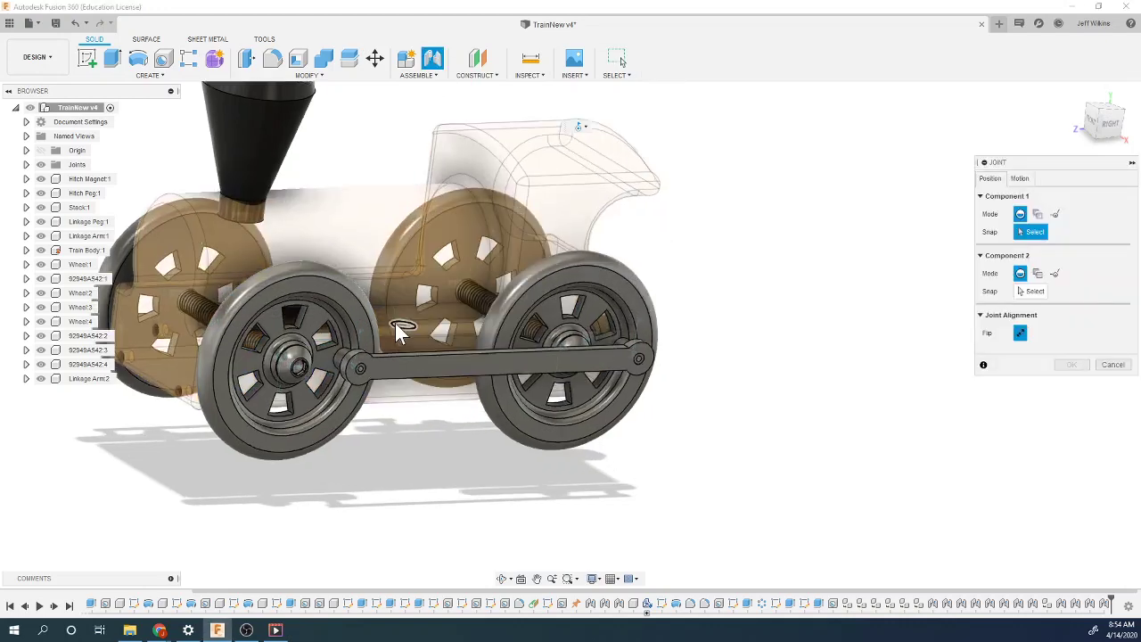
{"action": "scroll", "coordinate": [398, 330], "scroll_direction": "up", "scroll_amount": 5}
{"action": "left_click", "coordinate": [404, 335]}
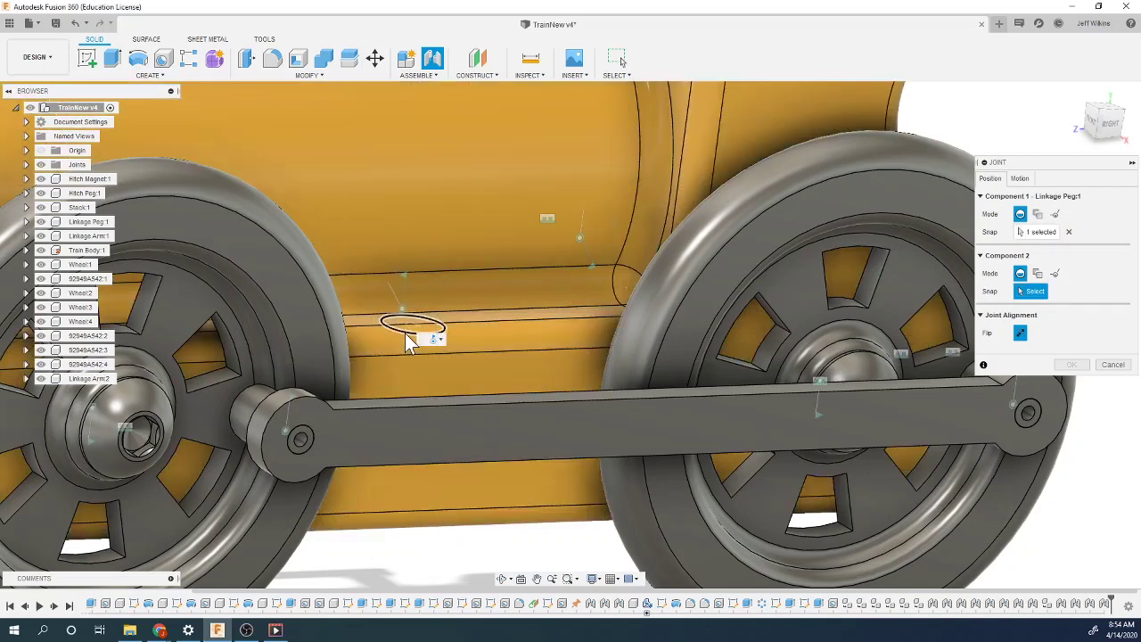
{"action": "left_click", "coordinate": [300, 459]}
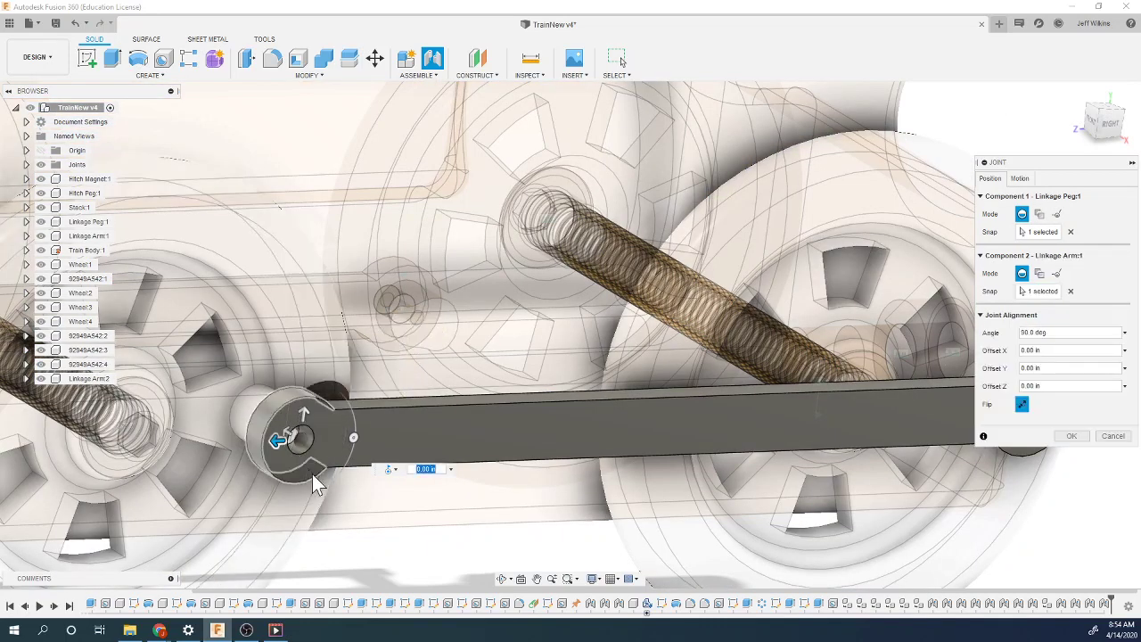
{"action": "left_click", "coordinate": [1024, 406]}
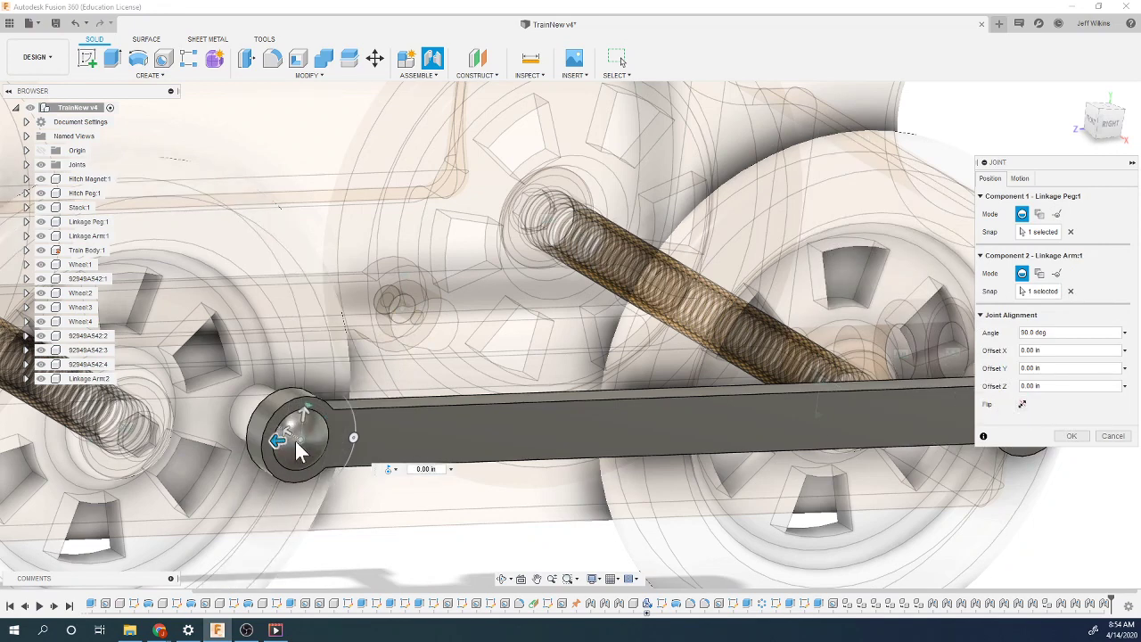
{"action": "left_click", "coordinate": [1072, 435]}
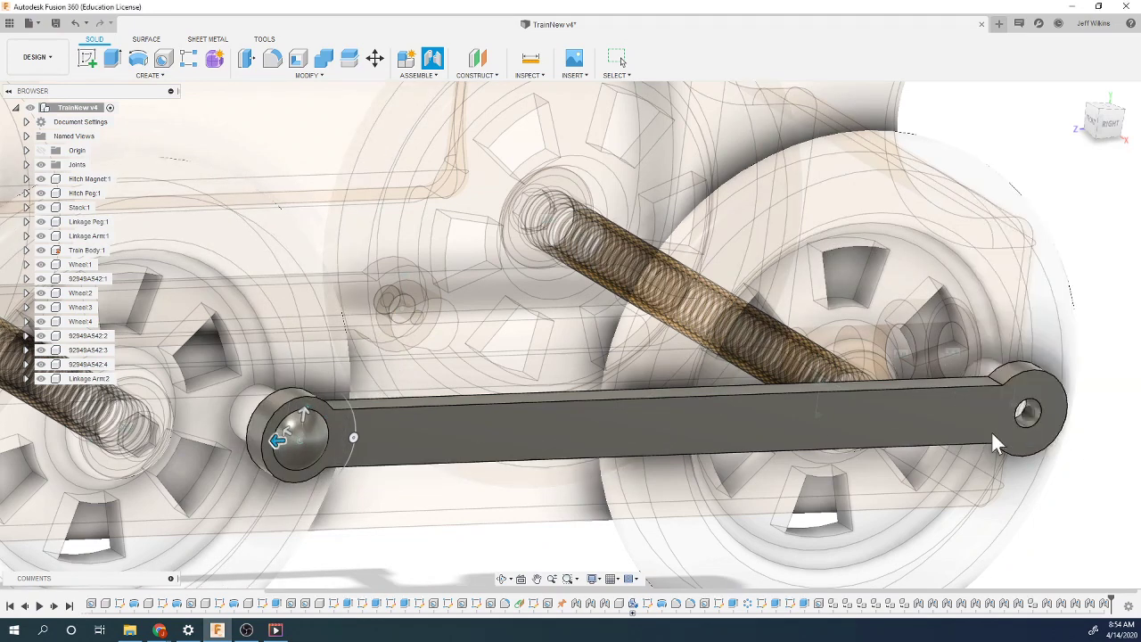
Step: Orbit the train, then return to the Home view showing the whole front
{"action": "mouse_move", "coordinate": [1091, 126]}
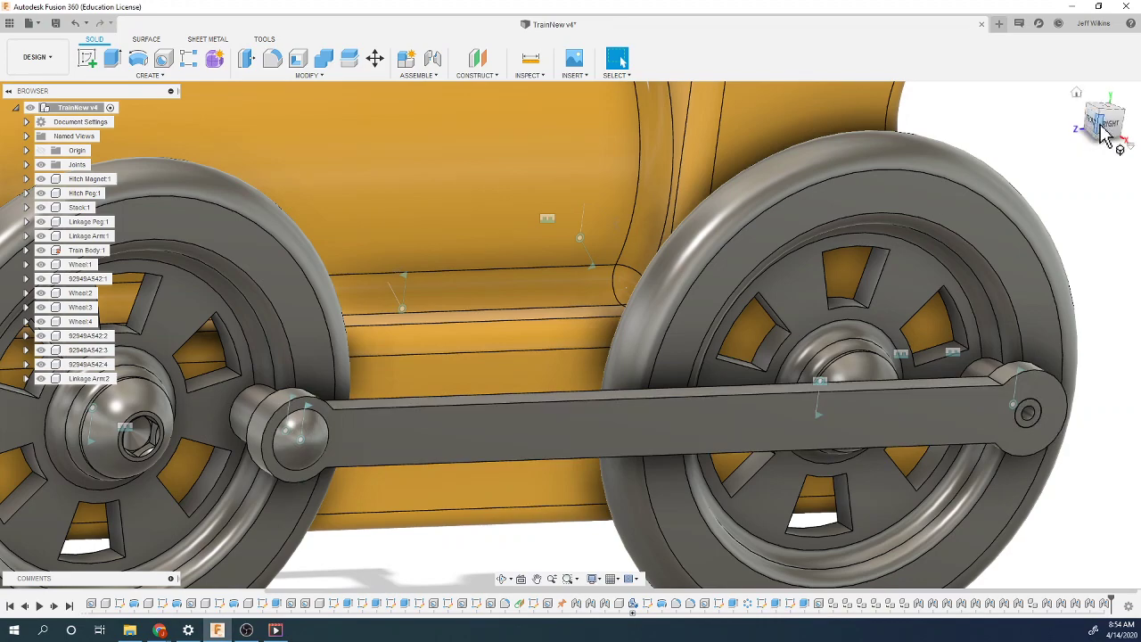
{"action": "left_click_drag", "start_coordinate": [1105, 147], "coordinate": [1066, 170]}
{"action": "key", "text": "ctrl+a"}
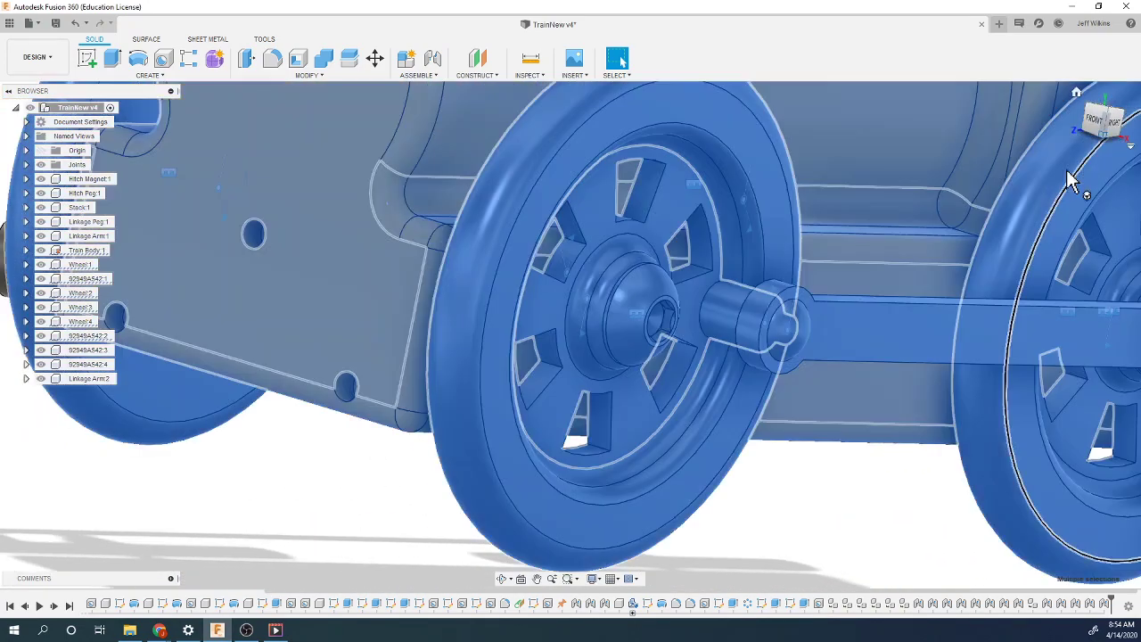
{"action": "scroll", "coordinate": [514, 352], "scroll_direction": "down", "scroll_amount": 3}
{"action": "scroll", "coordinate": [656, 366], "scroll_direction": "up", "scroll_amount": 3}
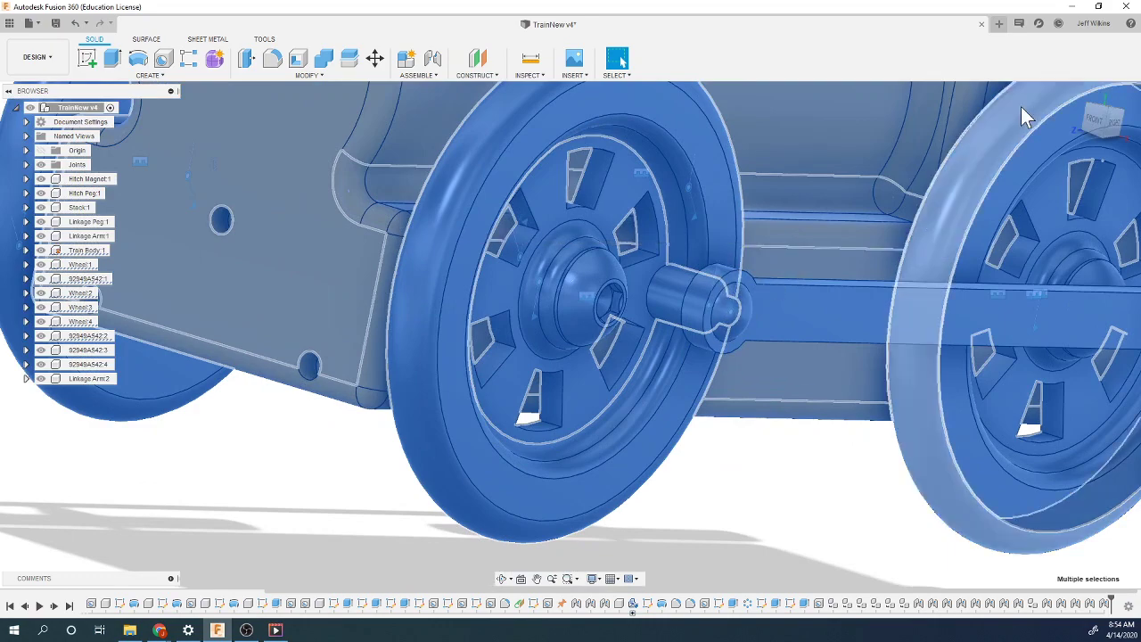
{"action": "left_click", "coordinate": [1095, 127]}
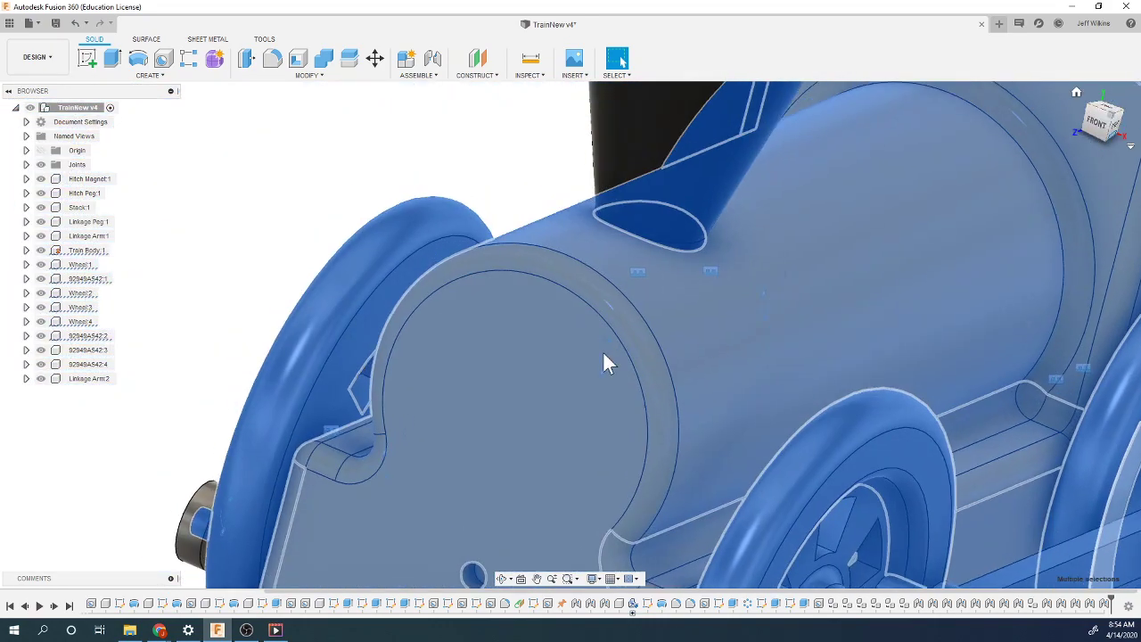
{"action": "scroll", "coordinate": [743, 552], "scroll_direction": "up", "scroll_amount": 5}
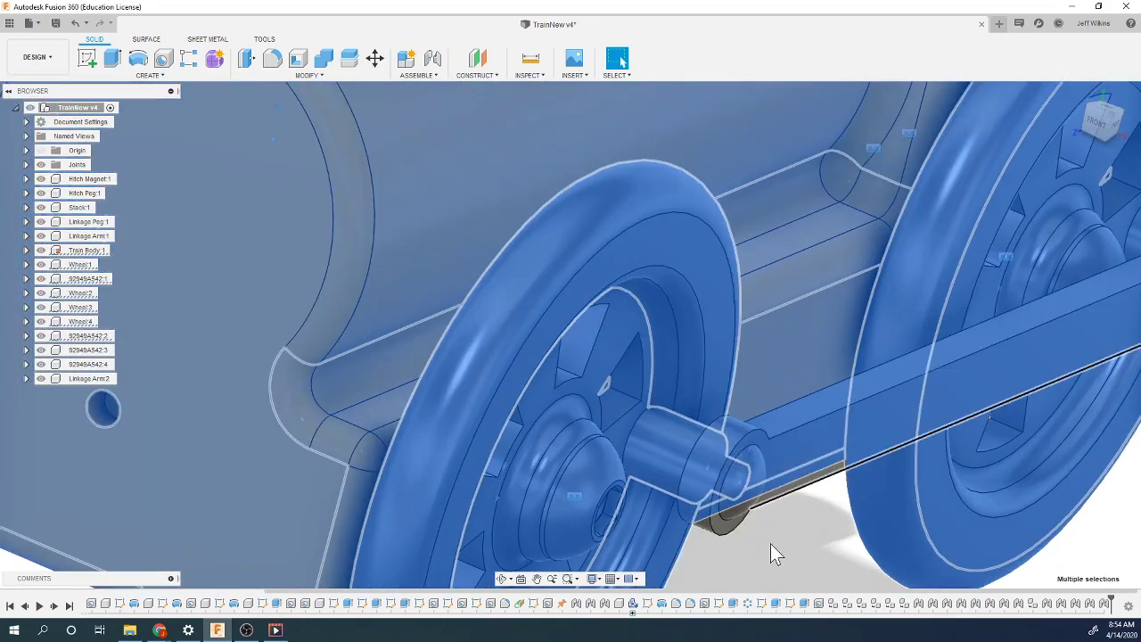
Step: Deselect everything and drag the linkage arm to test its Linkage Peg:1 joint
{"action": "left_click", "coordinate": [772, 545]}
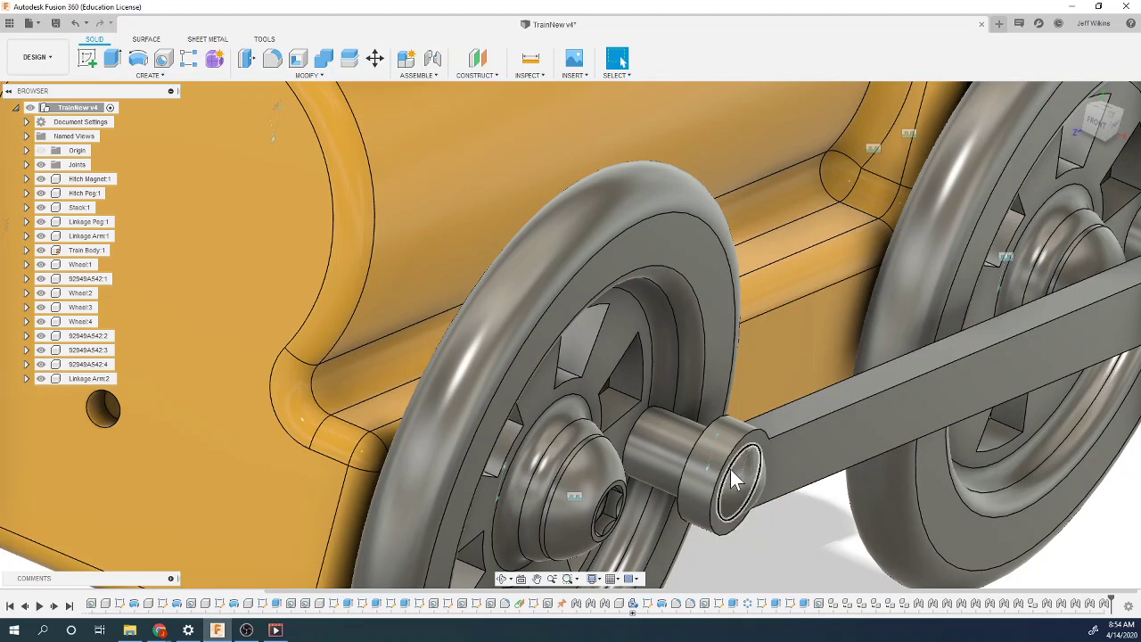
{"action": "left_click_drag", "start_coordinate": [668, 478], "coordinate": [812, 459]}
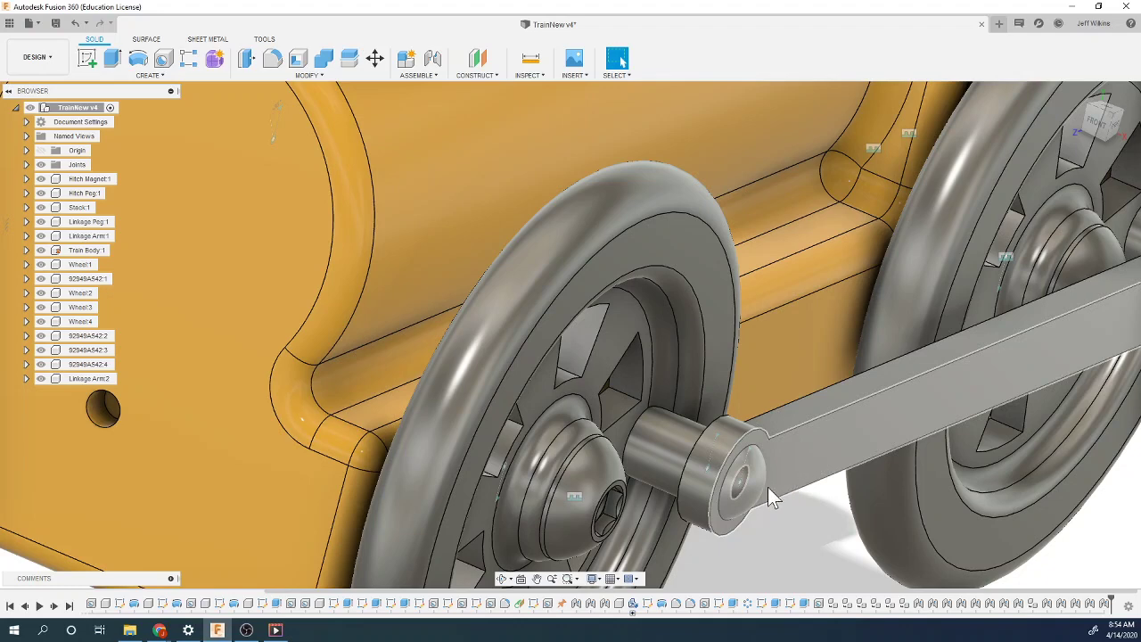
{"action": "scroll", "coordinate": [767, 487], "scroll_direction": "down", "scroll_amount": 5}
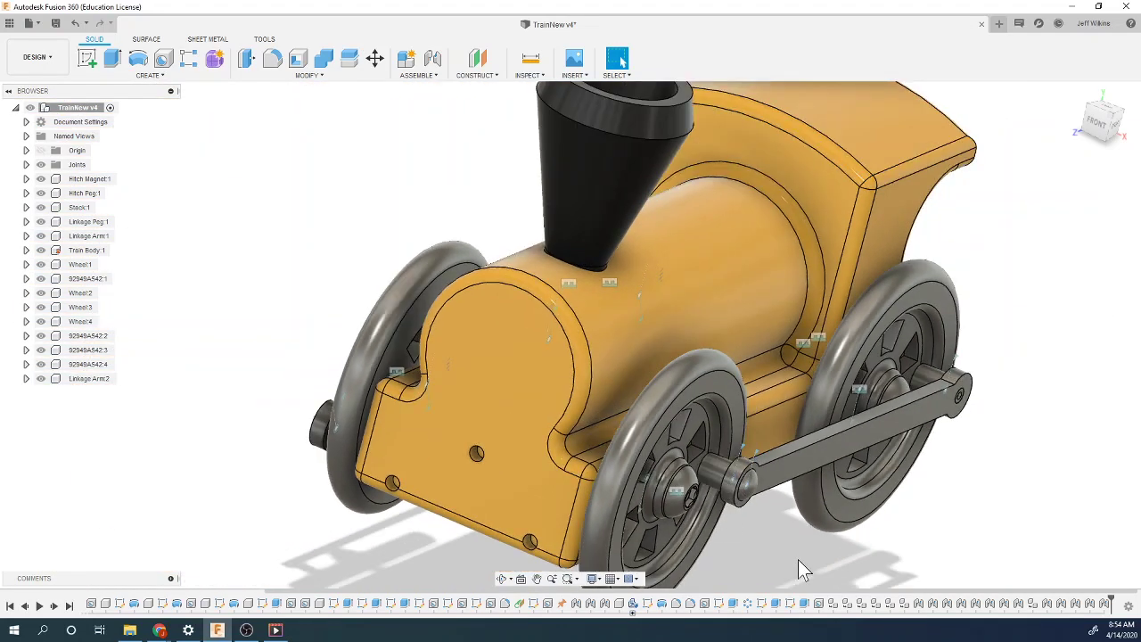
Step: Copy Linkage Peg:1 and paste Linkage Peg:2, moved 2.60 in away from the train
{"action": "scroll", "coordinate": [995, 406], "scroll_direction": "up", "scroll_amount": 5}
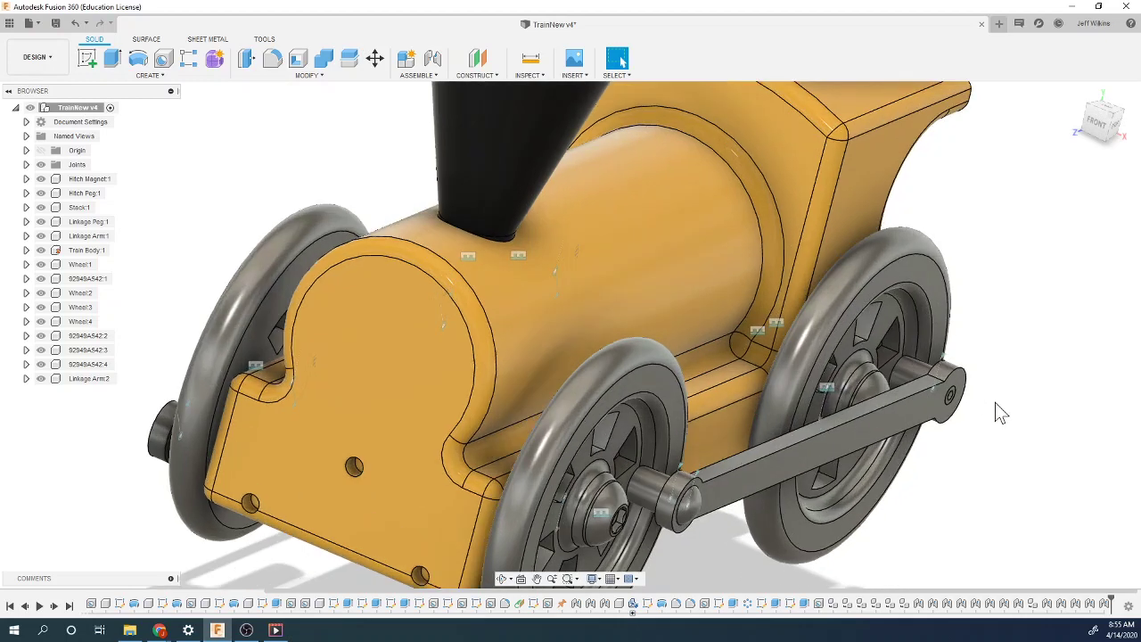
{"action": "scroll", "coordinate": [377, 333], "scroll_direction": "down", "scroll_amount": 3}
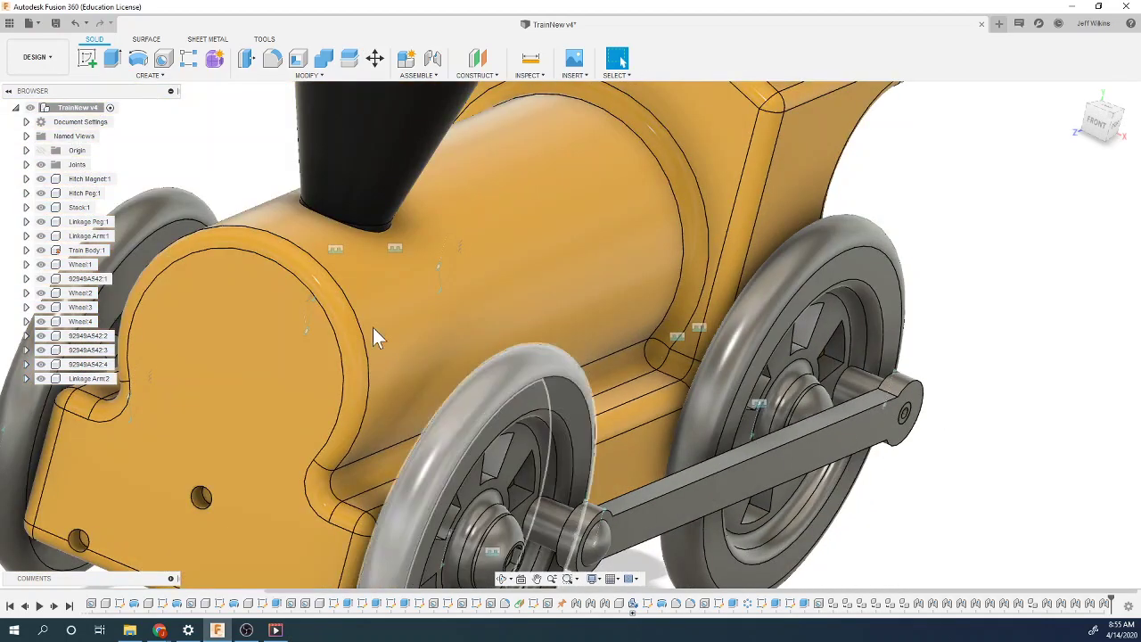
{"action": "right_click", "coordinate": [82, 221]}
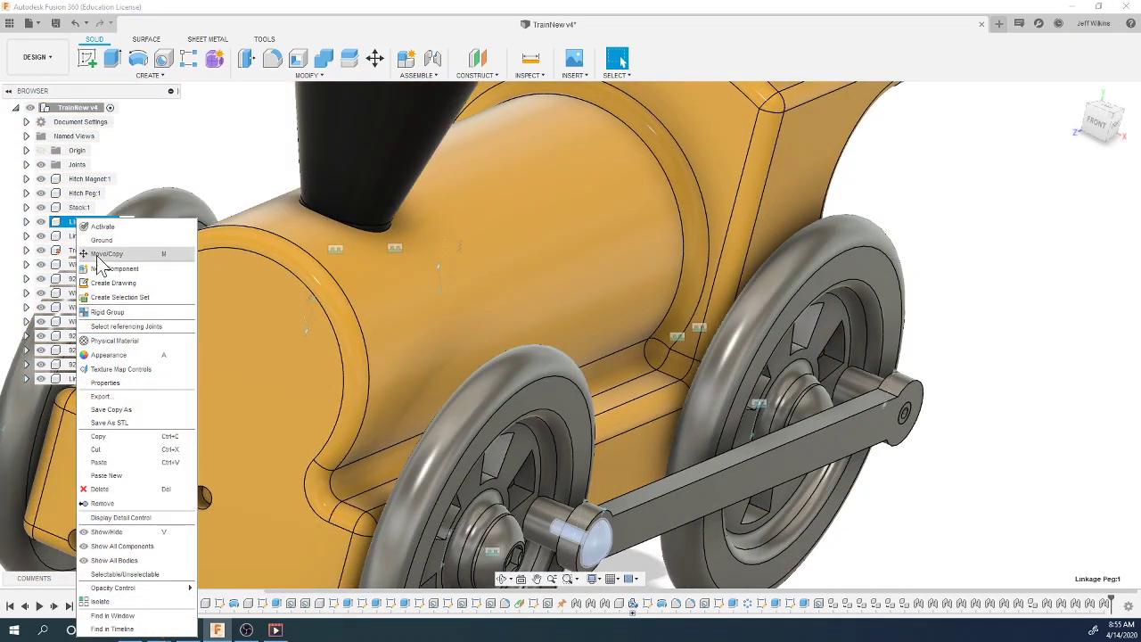
{"action": "left_click", "coordinate": [110, 437]}
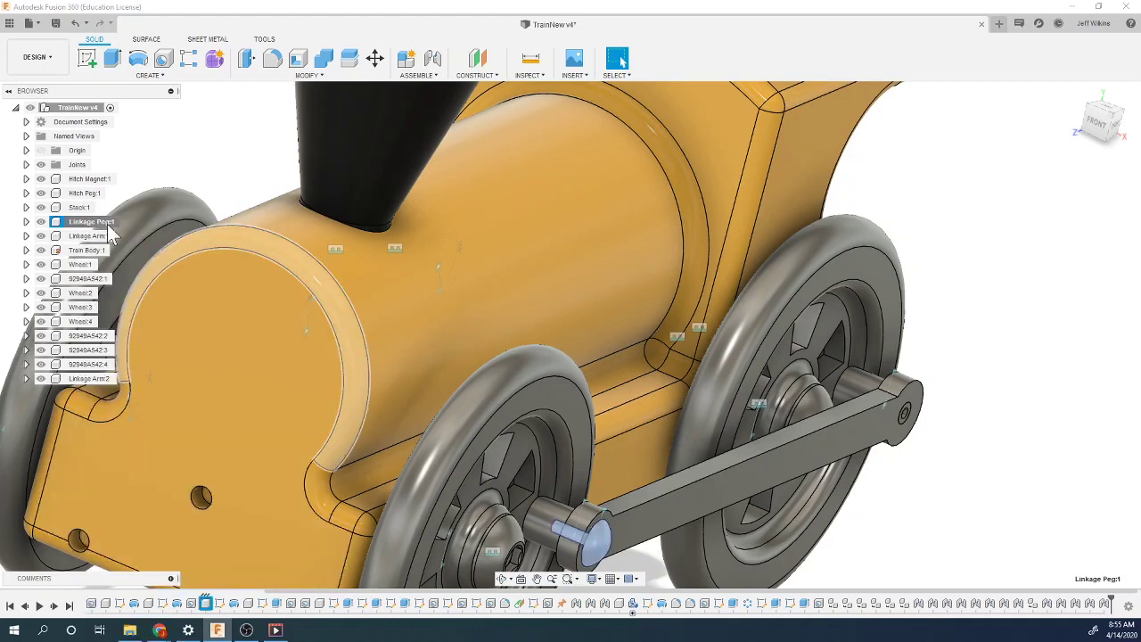
{"action": "right_click", "coordinate": [80, 108]}
{"action": "left_click", "coordinate": [115, 278]}
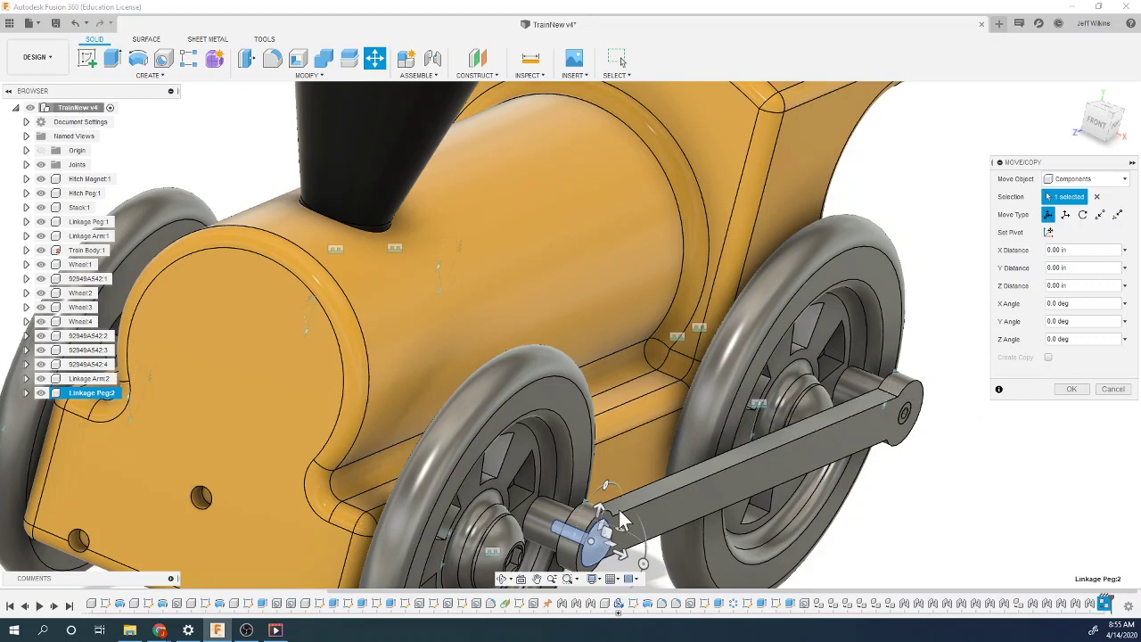
{"action": "key", "text": "F6"}
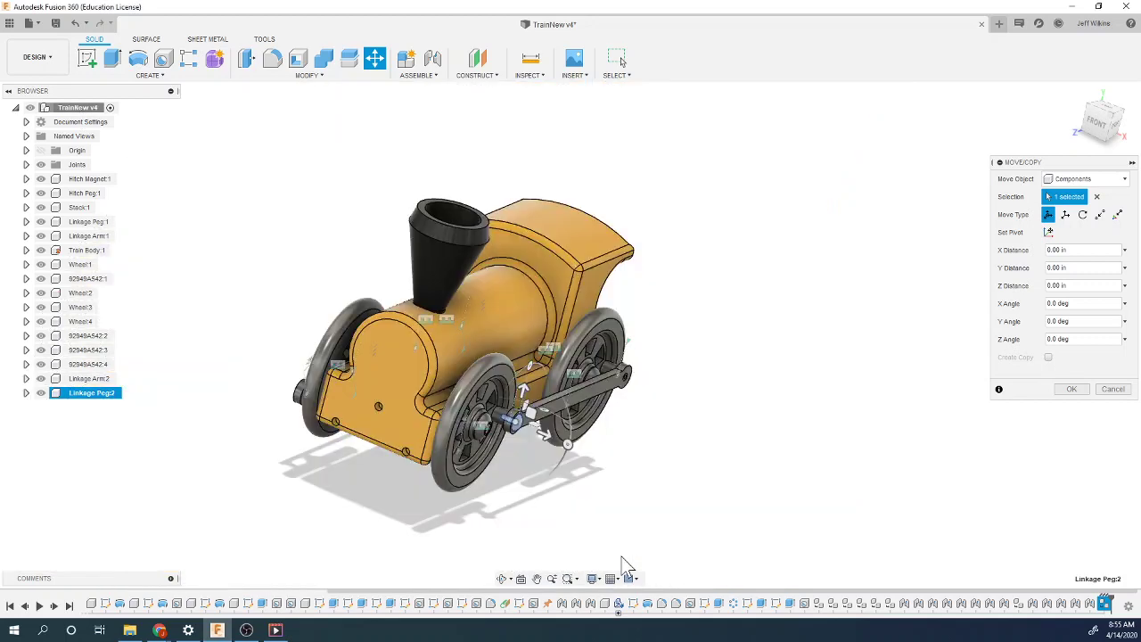
{"action": "left_click_drag", "start_coordinate": [538, 428], "coordinate": [688, 494]}
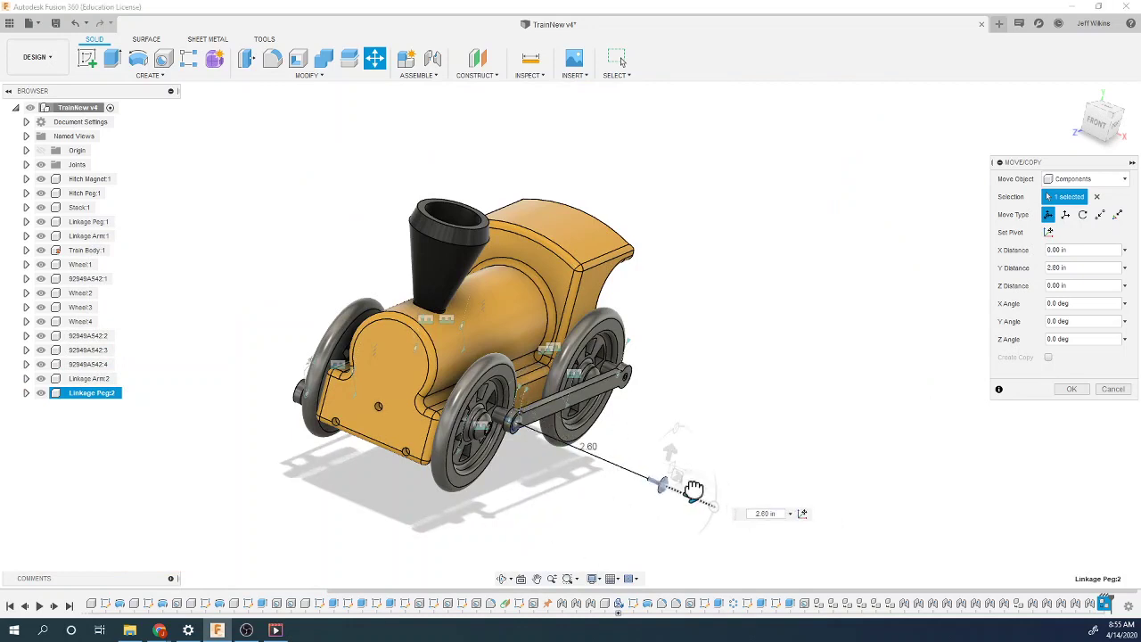
{"action": "left_click", "coordinate": [1071, 390]}
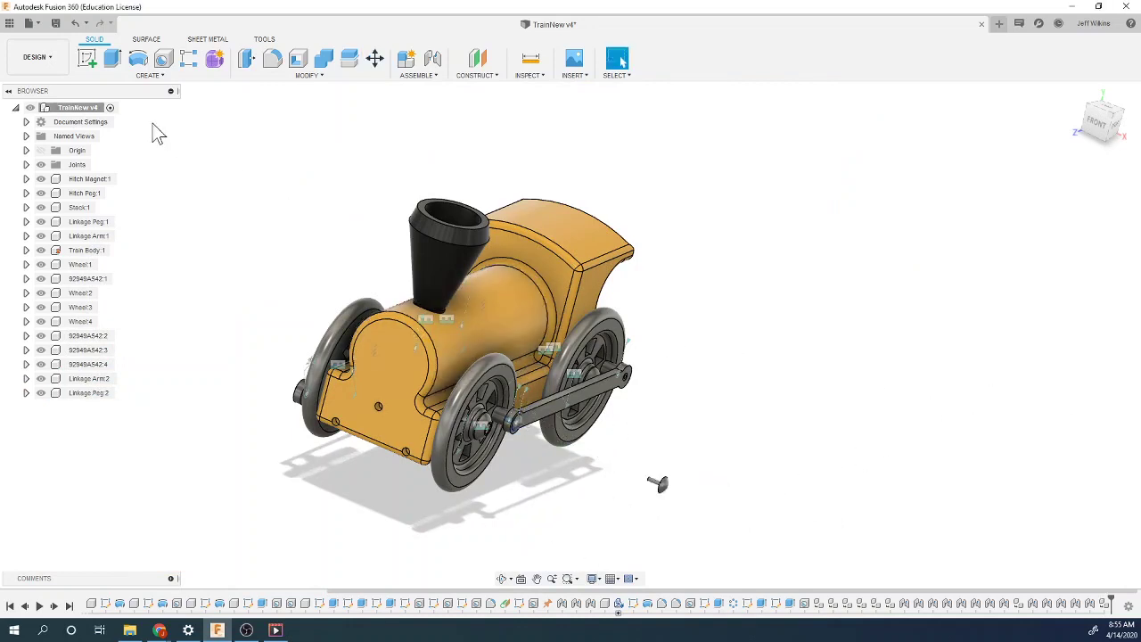
Step: Paste Linkage Peg:3 and place it 3.00 in out beside the train
{"action": "right_click", "coordinate": [82, 108]}
{"action": "left_click", "coordinate": [86, 265]}
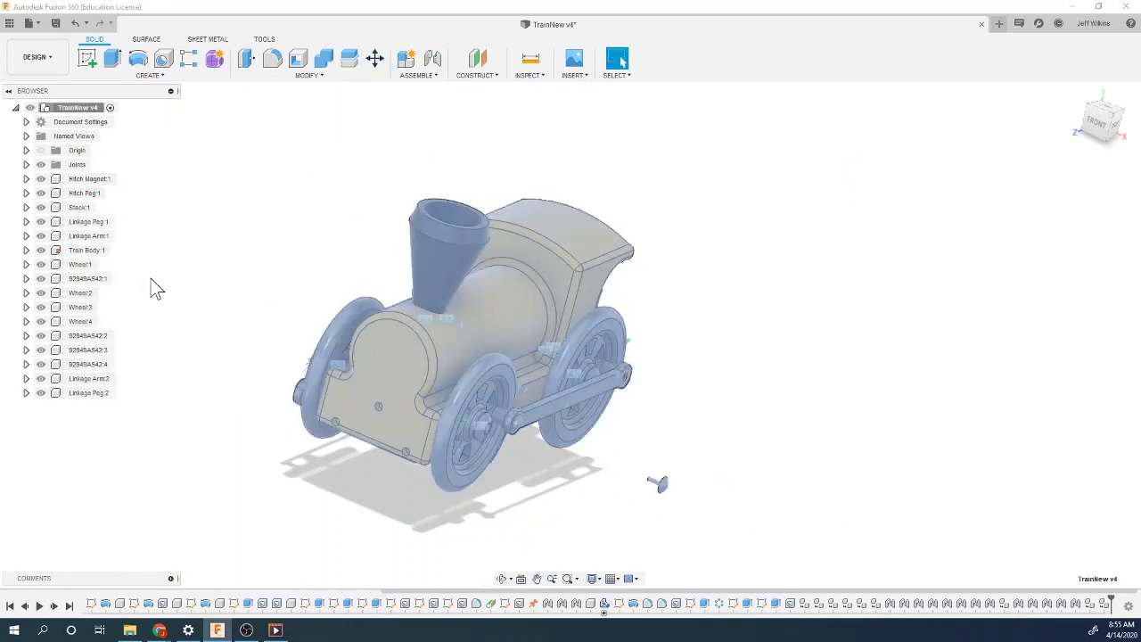
{"action": "left_click_drag", "start_coordinate": [504, 428], "coordinate": [686, 486]}
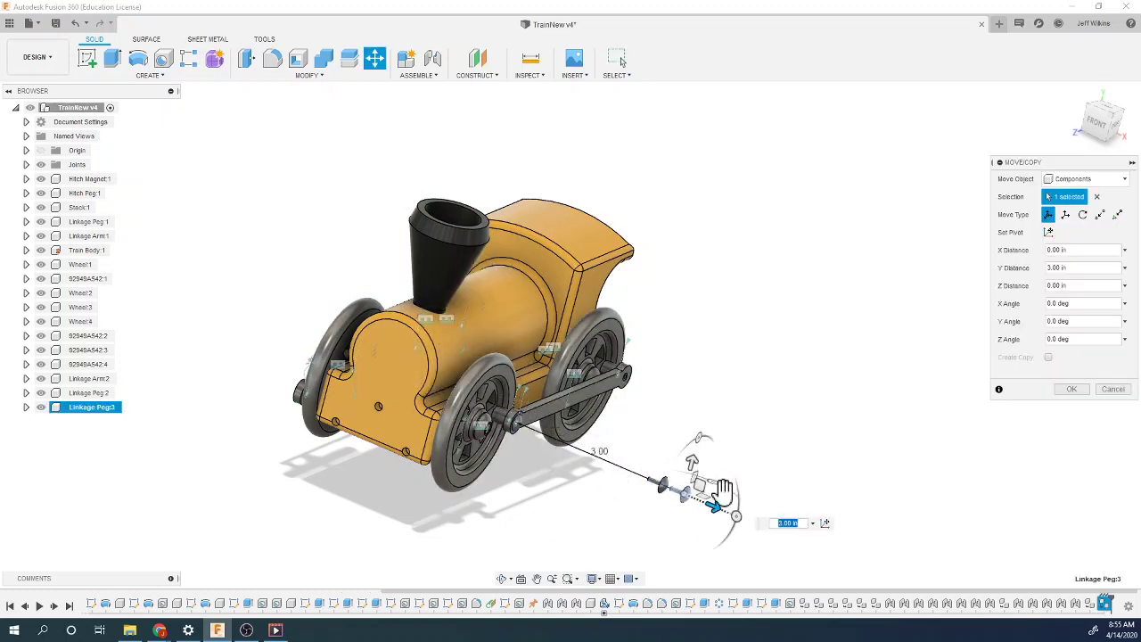
{"action": "left_click", "coordinate": [1071, 390]}
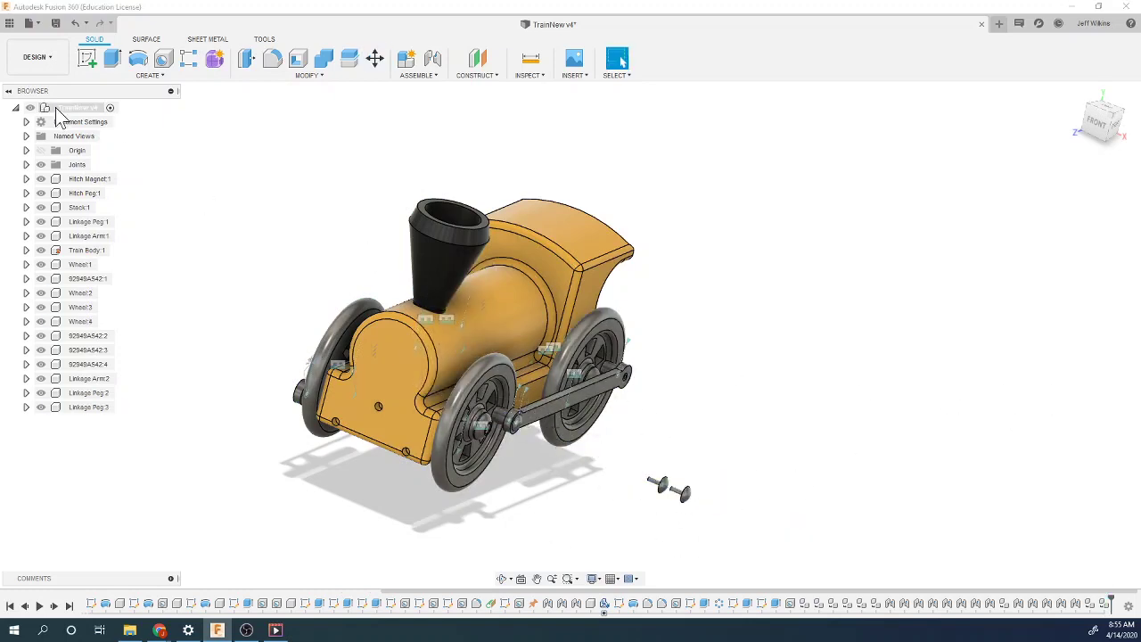
Step: Paste Linkage Peg:4 and place it 1.30 in from the train
{"action": "right_click", "coordinate": [55, 107]}
{"action": "left_click", "coordinate": [107, 267]}
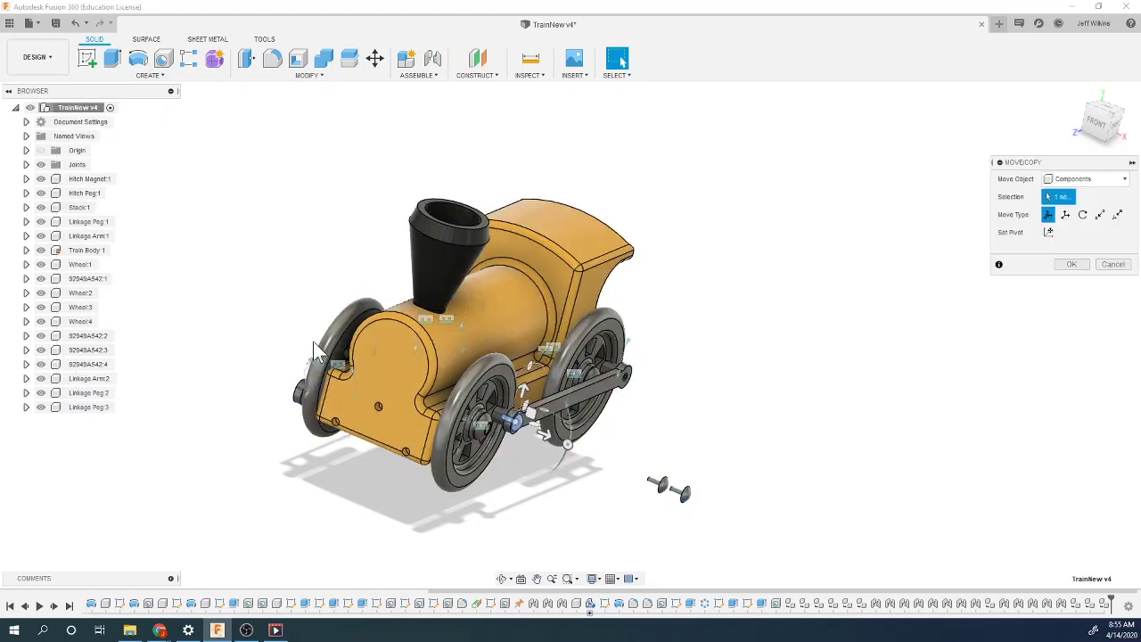
{"action": "left_click_drag", "start_coordinate": [542, 434], "coordinate": [616, 471]}
{"action": "left_click", "coordinate": [1066, 390]}
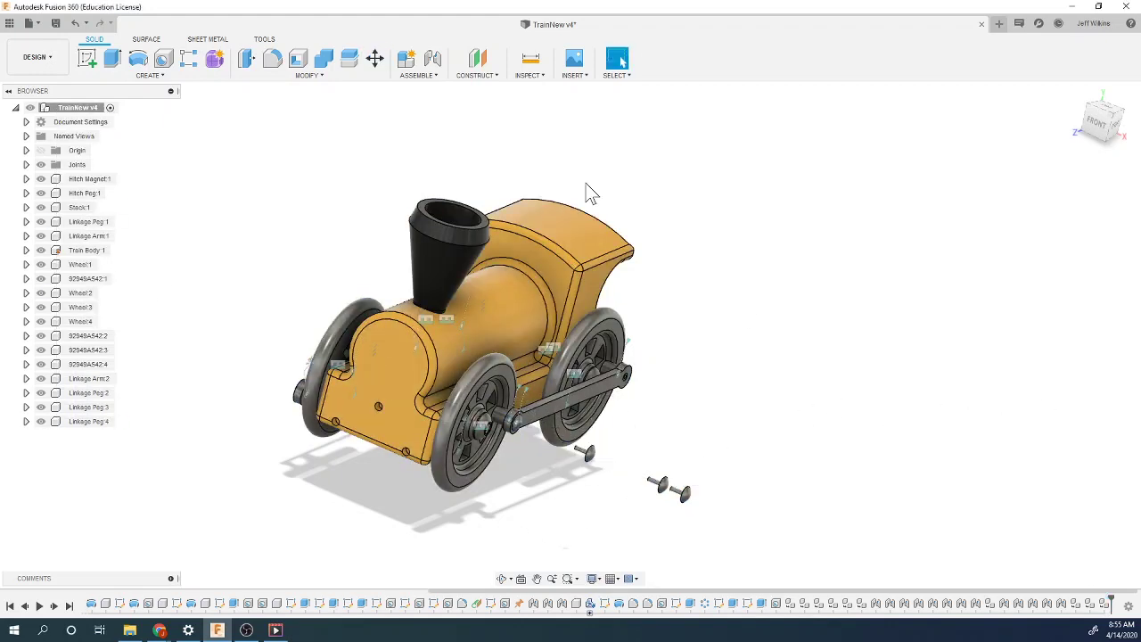
Step: Joint the end of Linkage Peg:4 into Linkage Arm:1's rear hole at Wheel:4
{"action": "left_click", "coordinate": [433, 58]}
{"action": "scroll", "coordinate": [701, 456], "scroll_direction": "up", "scroll_amount": 3}
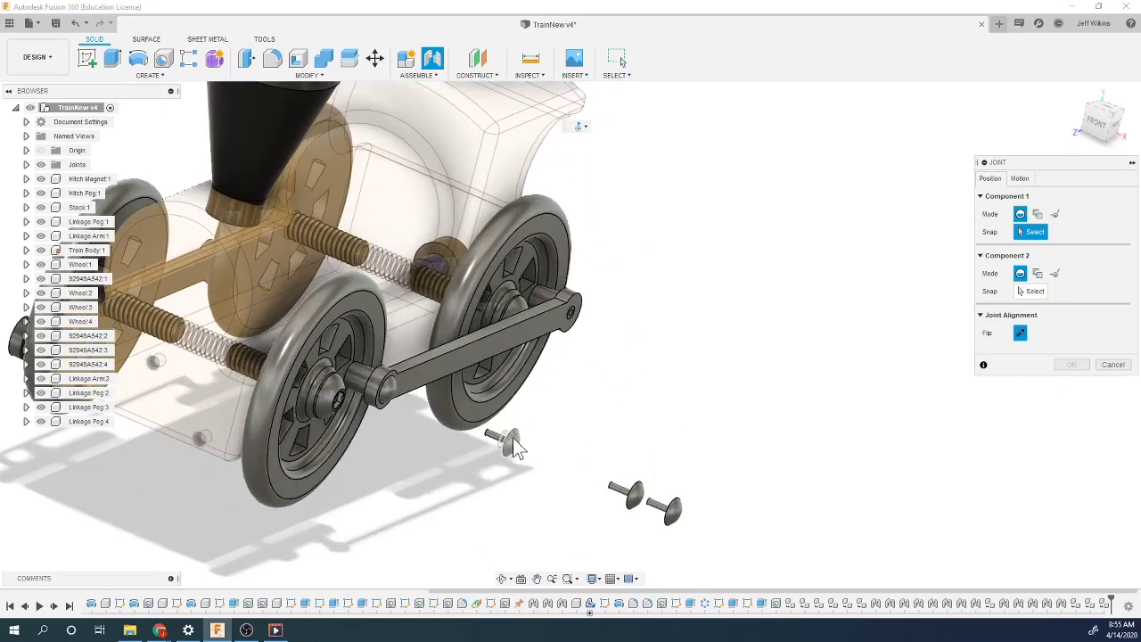
{"action": "left_click", "coordinate": [572, 312]}
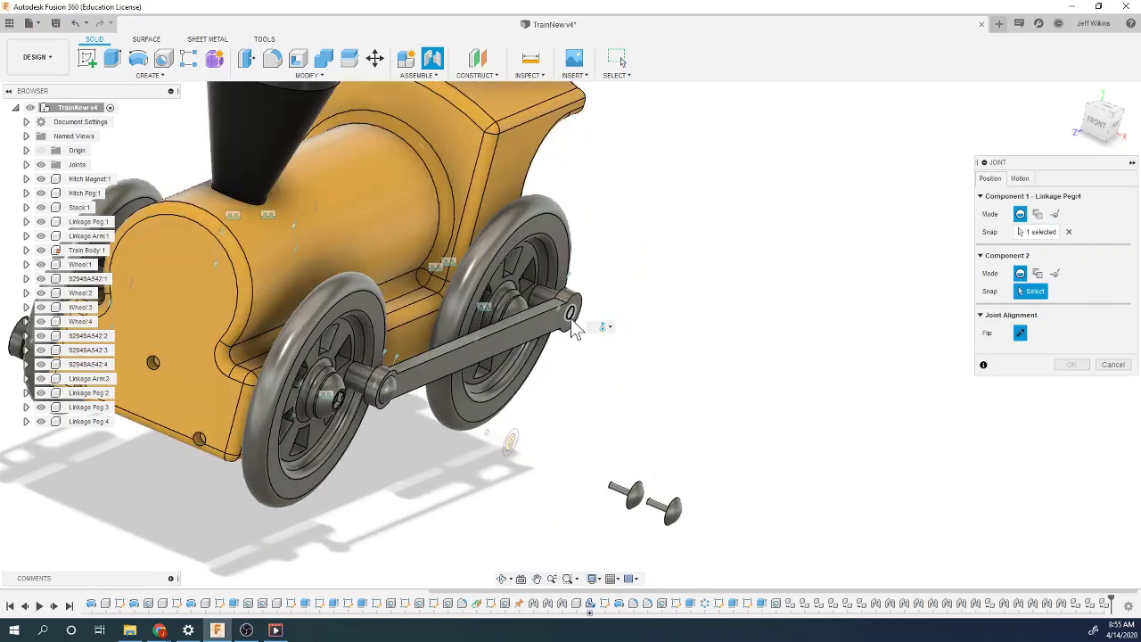
{"action": "left_click", "coordinate": [575, 330]}
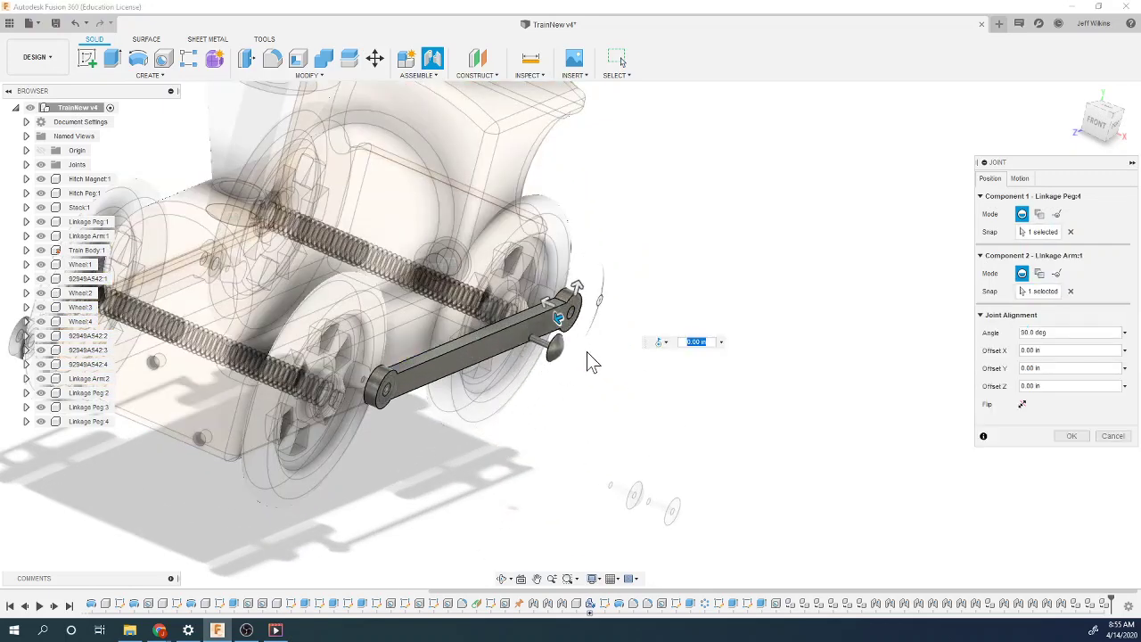
{"action": "left_click", "coordinate": [1071, 435]}
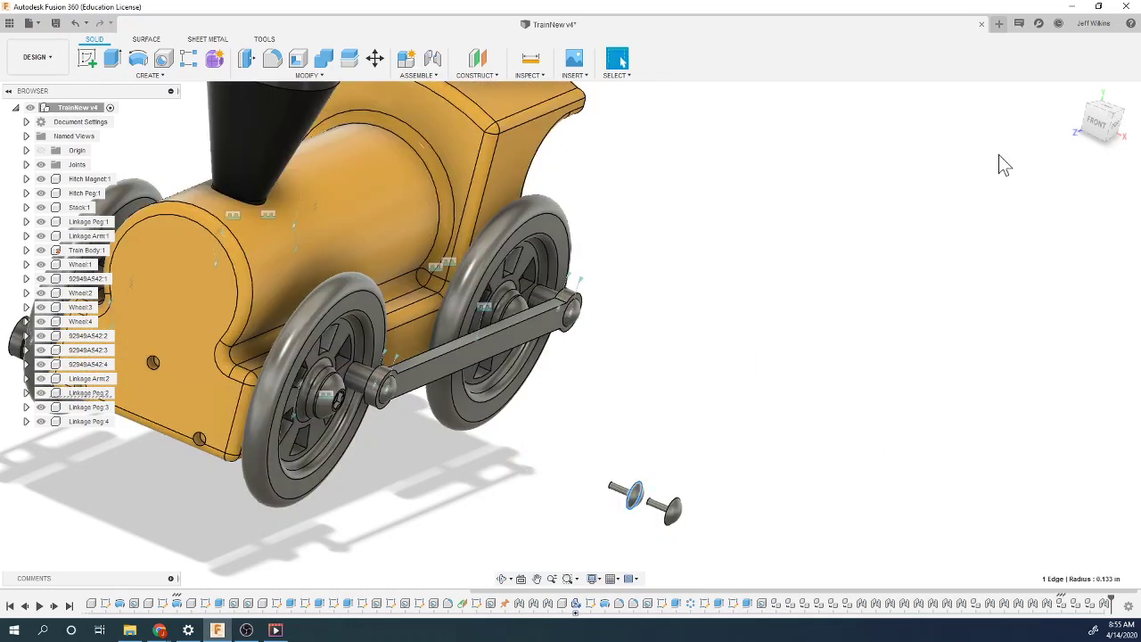
Step: Start a new joint, then clear the wrongly picked linkage-arm point
{"action": "left_click_drag", "start_coordinate": [1081, 125], "coordinate": [625, 267]}
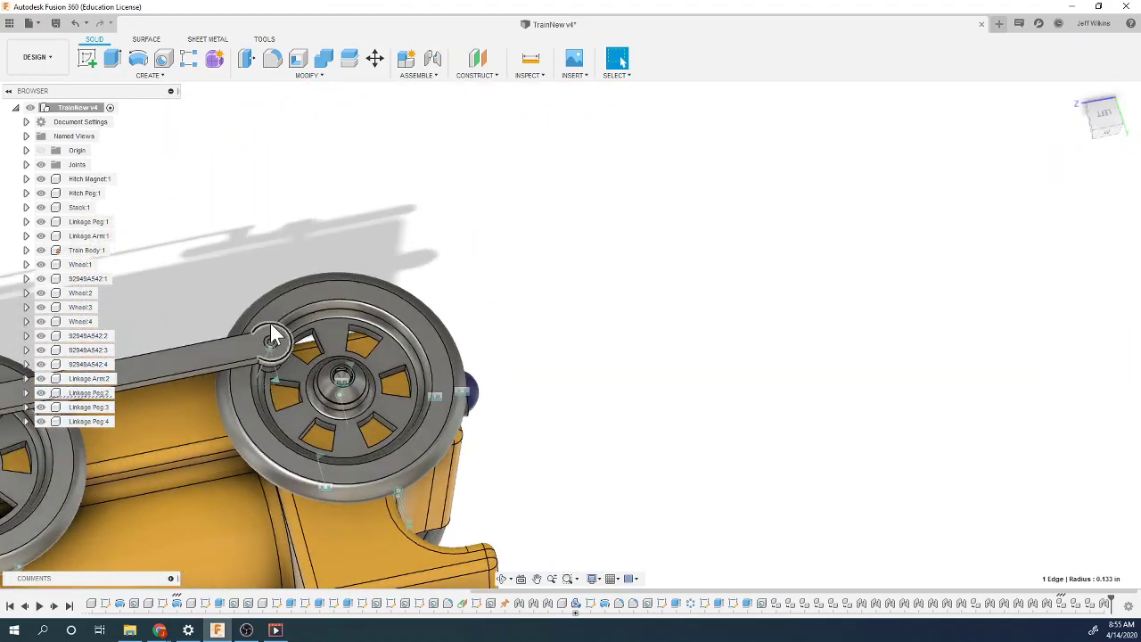
{"action": "scroll", "coordinate": [271, 337], "scroll_direction": "up", "scroll_amount": 2}
{"action": "left_click", "coordinate": [433, 56]}
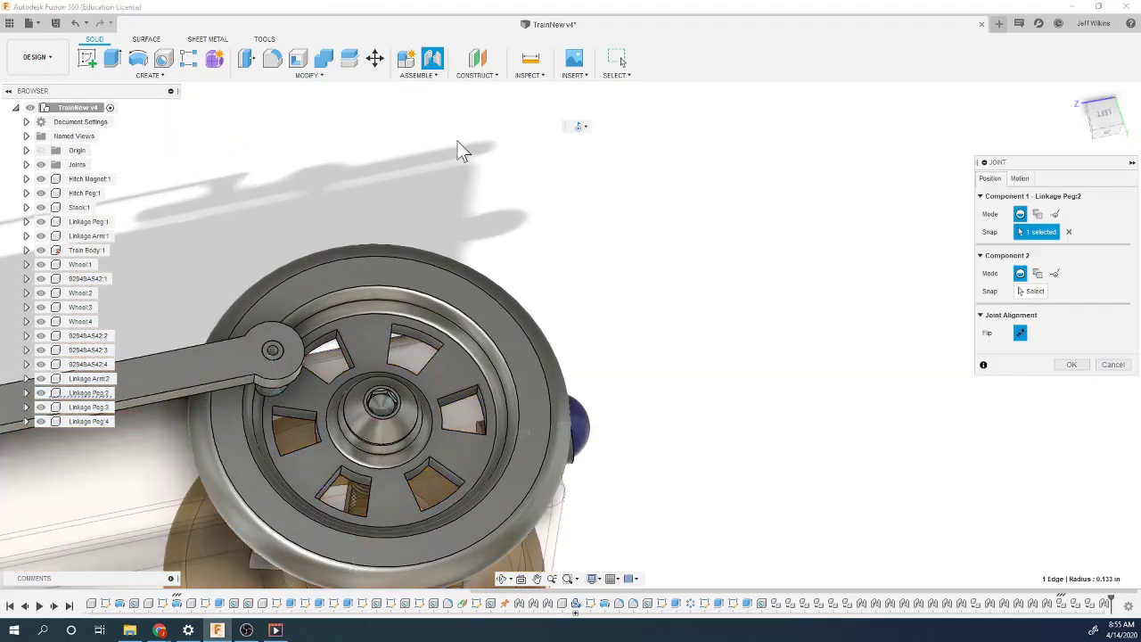
{"action": "scroll", "coordinate": [392, 378], "scroll_direction": "down", "scroll_amount": 3}
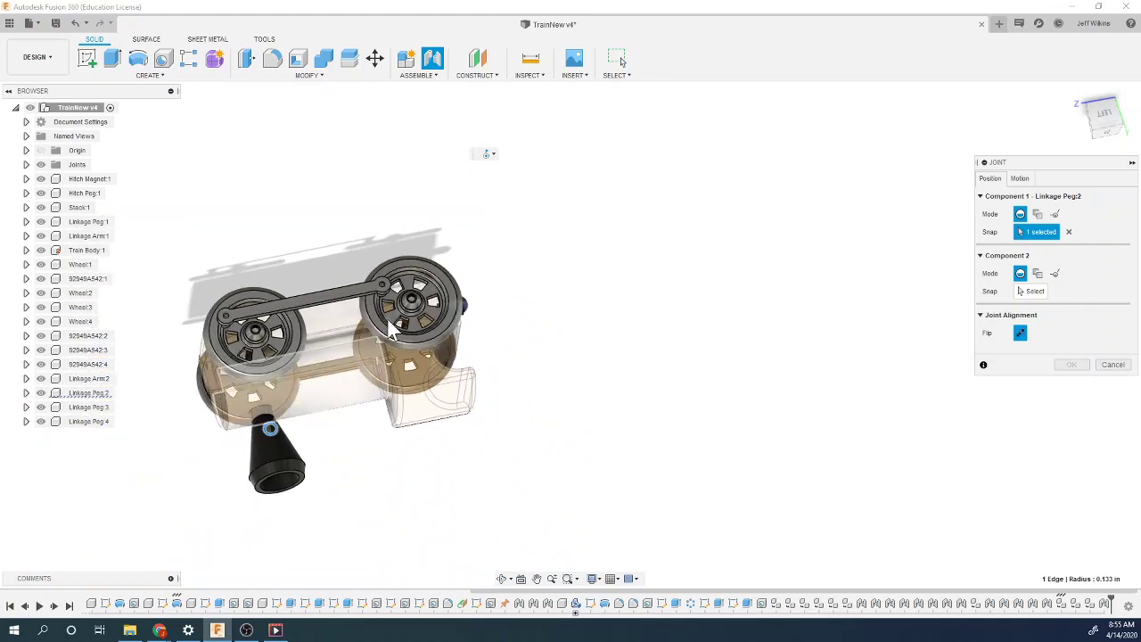
{"action": "scroll", "coordinate": [389, 330], "scroll_direction": "up", "scroll_amount": 5}
{"action": "left_click", "coordinate": [385, 273]}
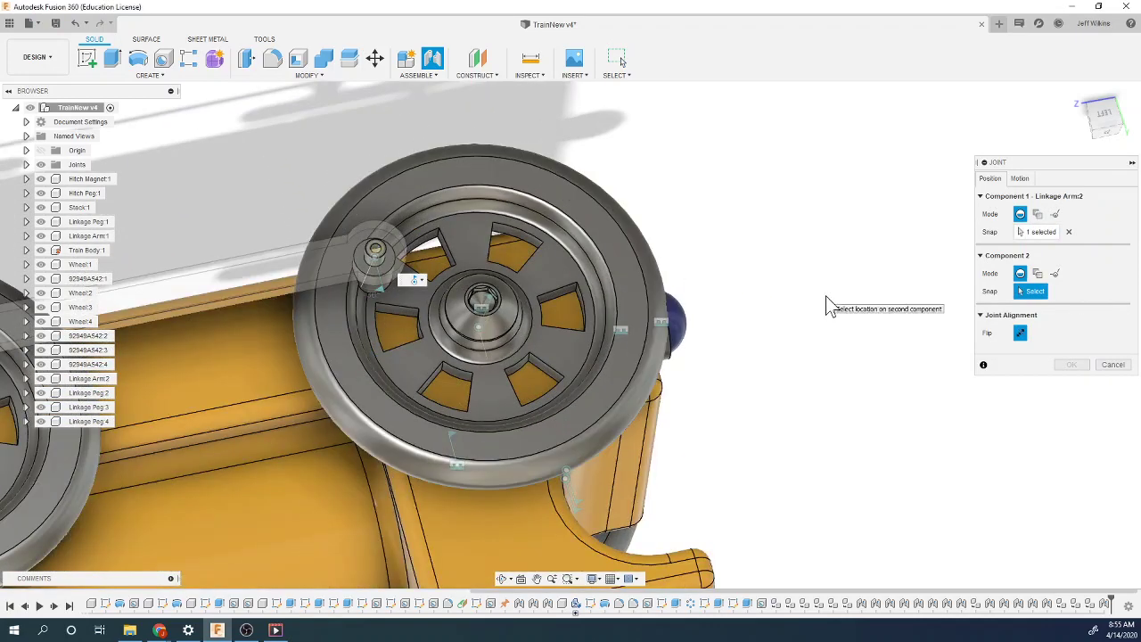
{"action": "scroll", "coordinate": [826, 299], "scroll_direction": "down", "scroll_amount": 5}
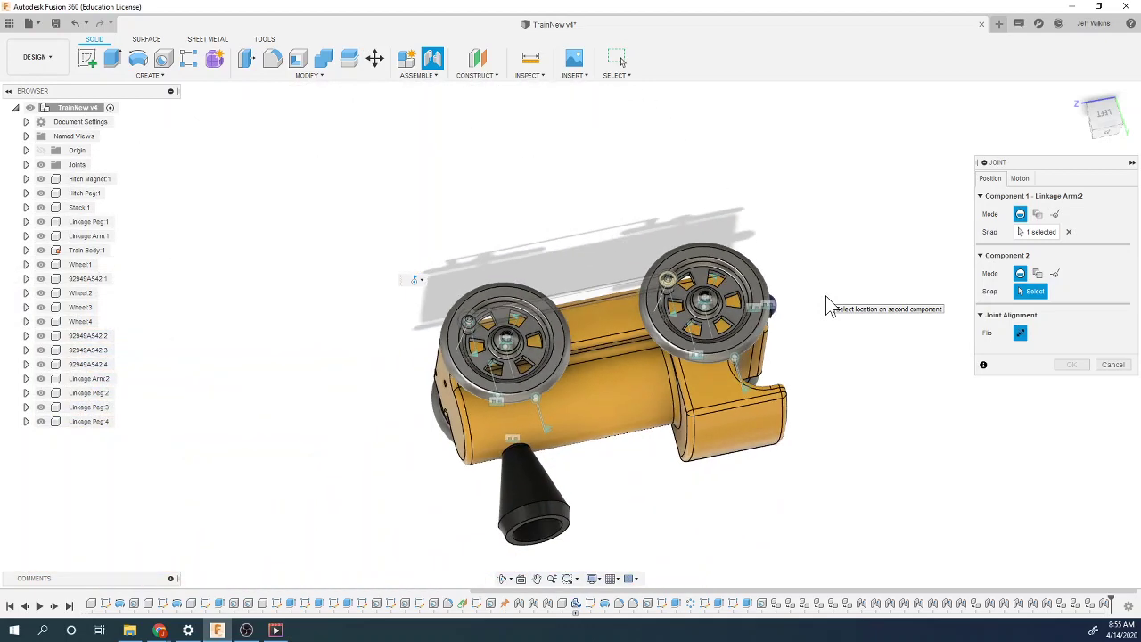
{"action": "left_click", "coordinate": [1068, 233]}
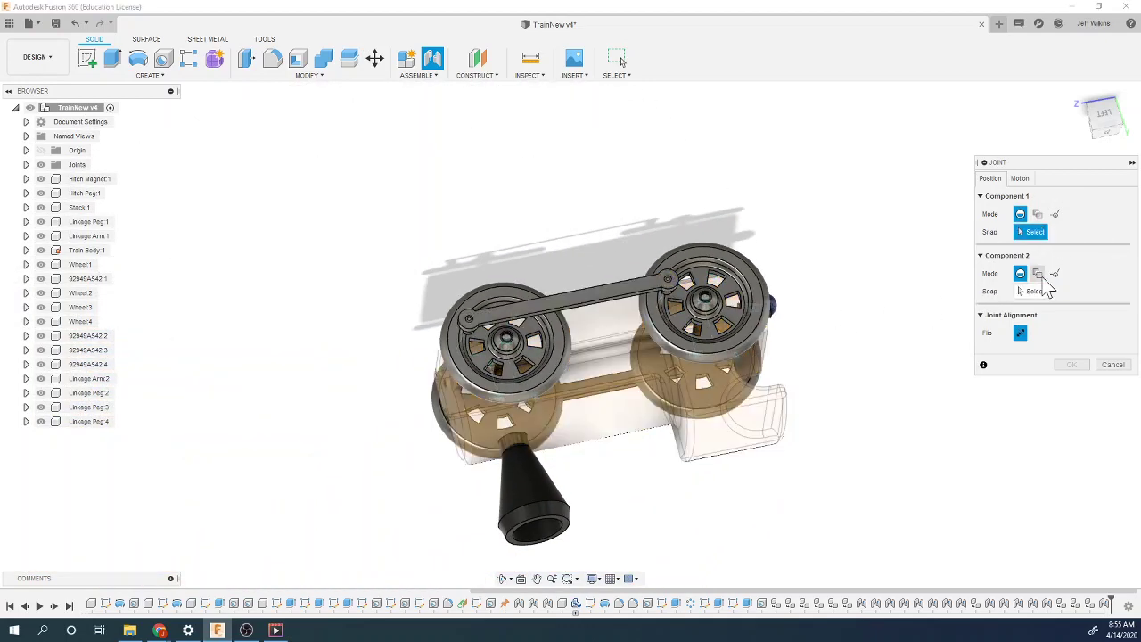
Step: Joint Linkage Peg:2 into Linkage Arm:2's hole with the orientation flipped
{"action": "left_click", "coordinate": [1098, 101]}
{"action": "scroll", "coordinate": [557, 481], "scroll_direction": "up", "scroll_amount": 4}
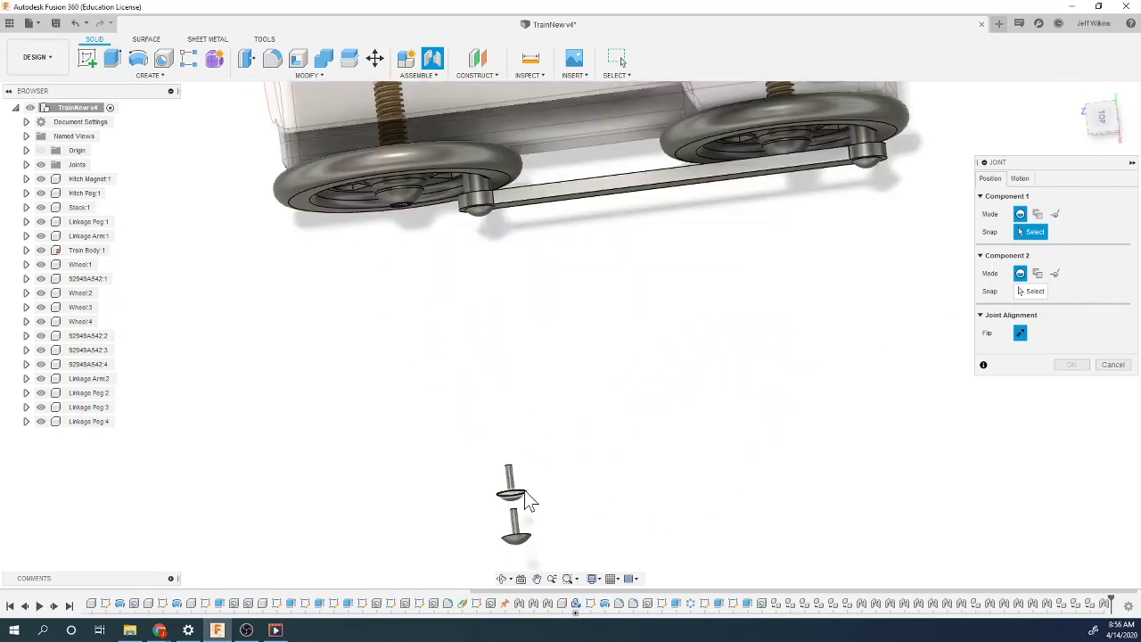
{"action": "left_click", "coordinate": [582, 486]}
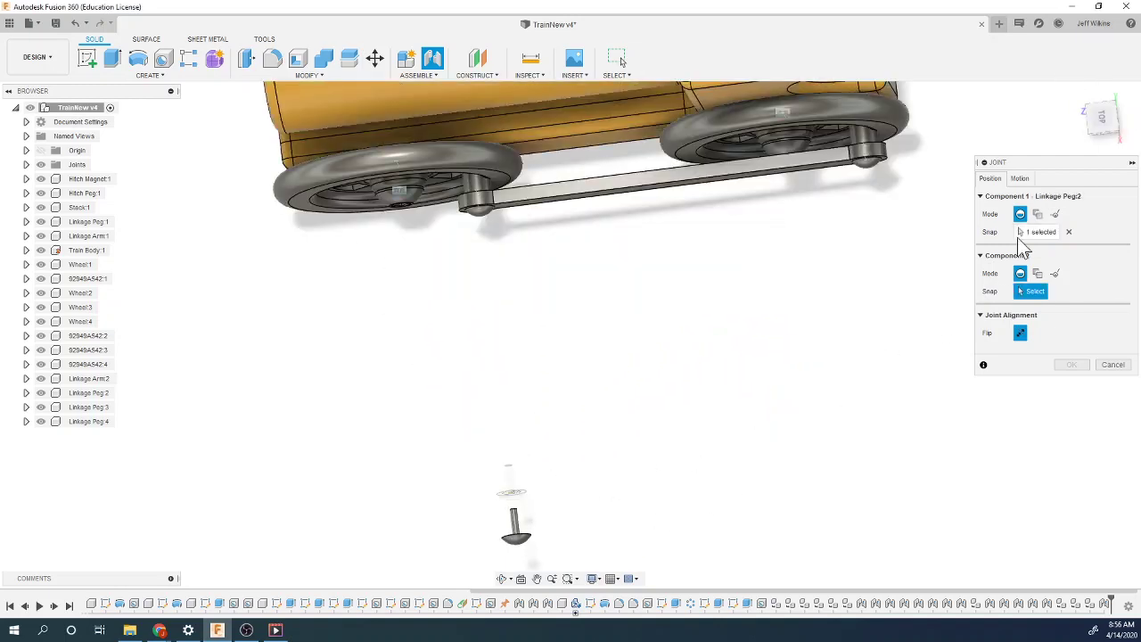
{"action": "left_click", "coordinate": [1091, 134]}
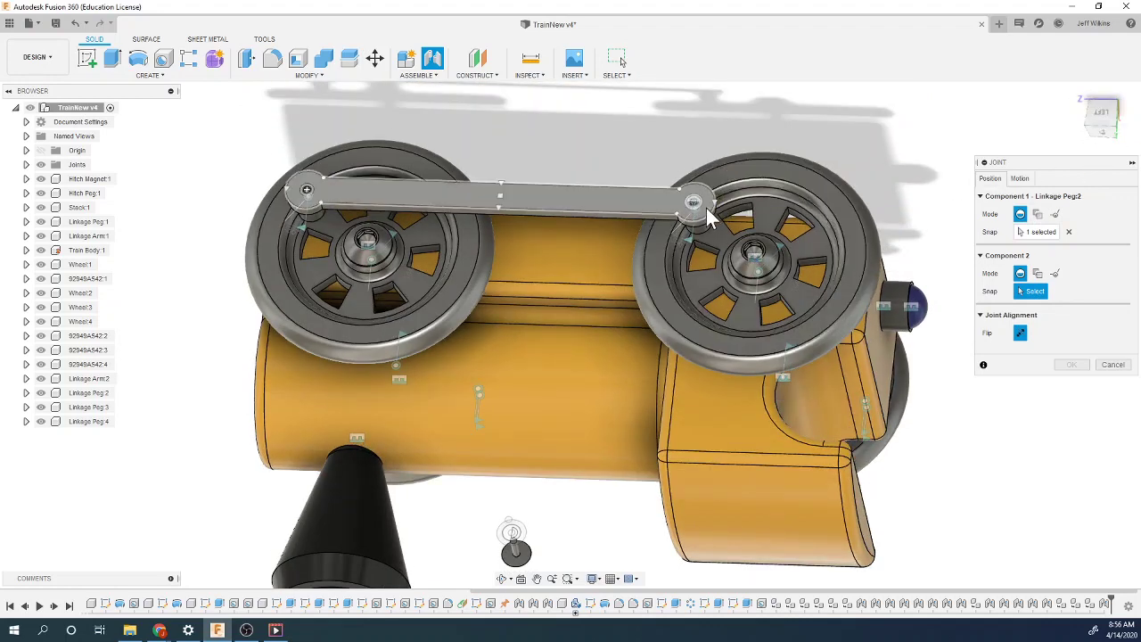
{"action": "left_click", "coordinate": [708, 216]}
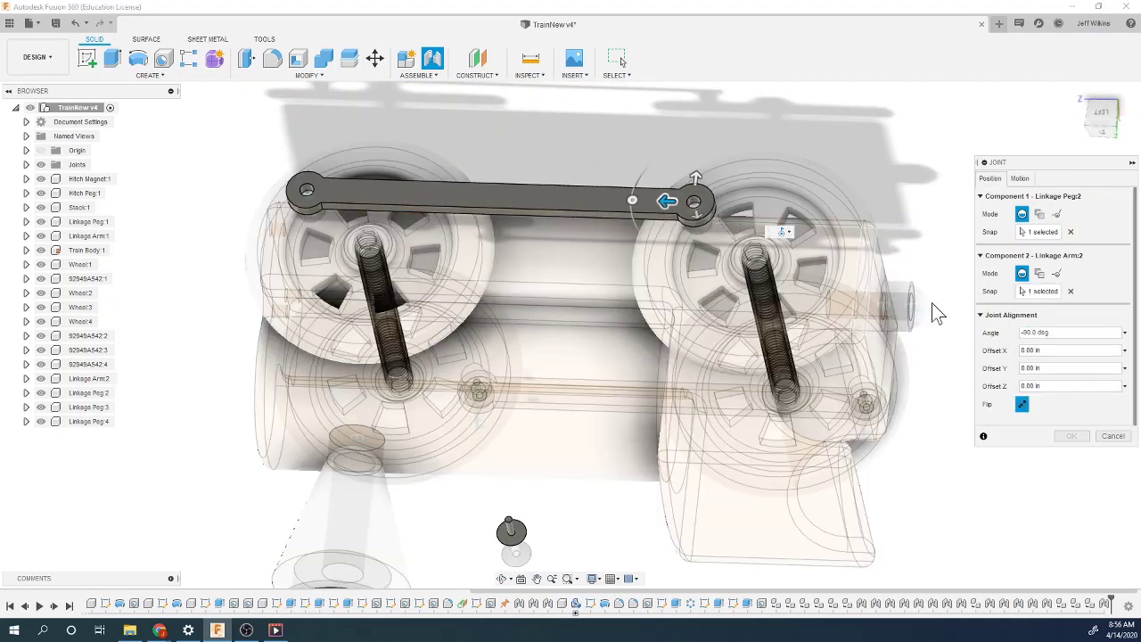
{"action": "left_click", "coordinate": [1022, 405]}
{"action": "left_click", "coordinate": [1072, 436]}
Step: Joint Linkage Peg:3 into Linkage Arm:2's other end hole, flipped, then return to Home view
{"action": "scroll", "coordinate": [927, 379], "scroll_direction": "down", "scroll_amount": 3}
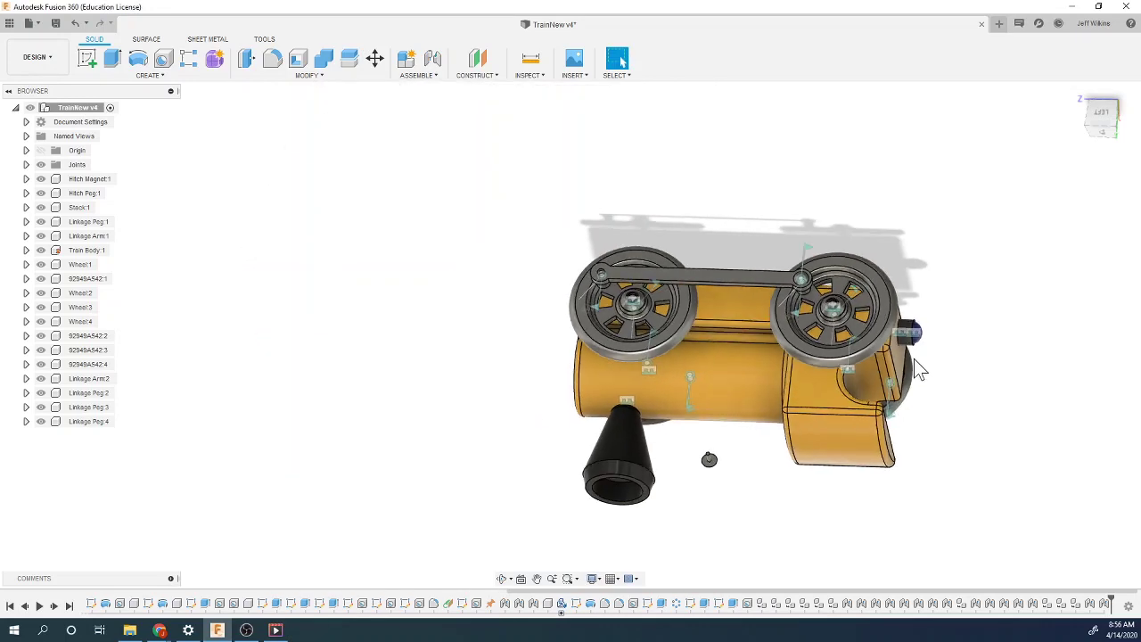
{"action": "scroll", "coordinate": [713, 499], "scroll_direction": "up", "scroll_amount": 5}
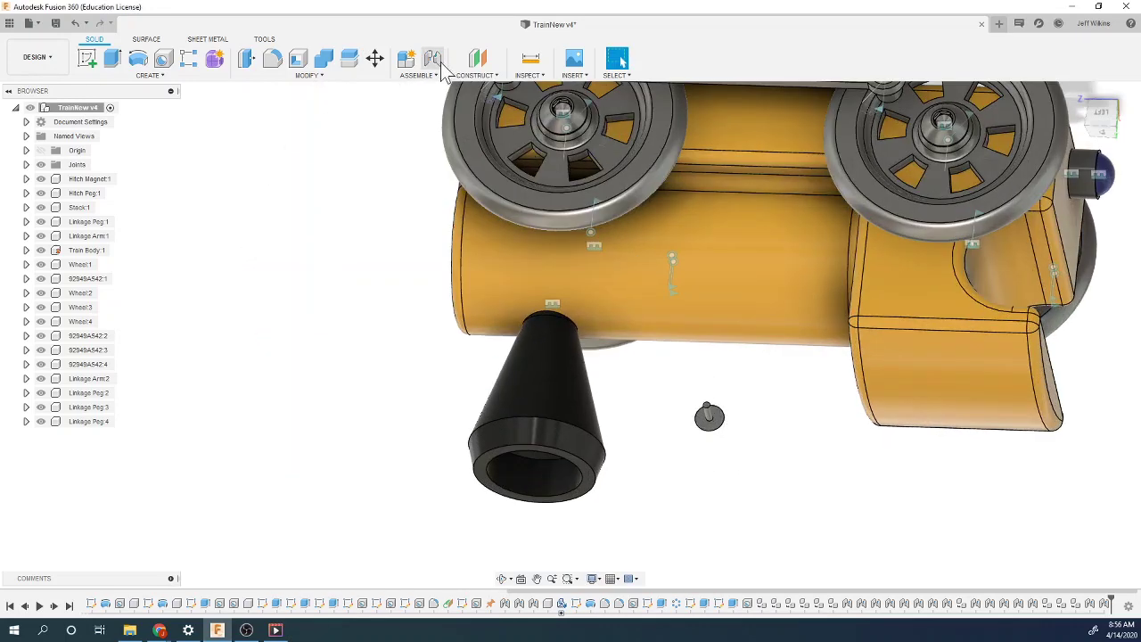
{"action": "left_click", "coordinate": [433, 59]}
{"action": "left_click", "coordinate": [722, 431]}
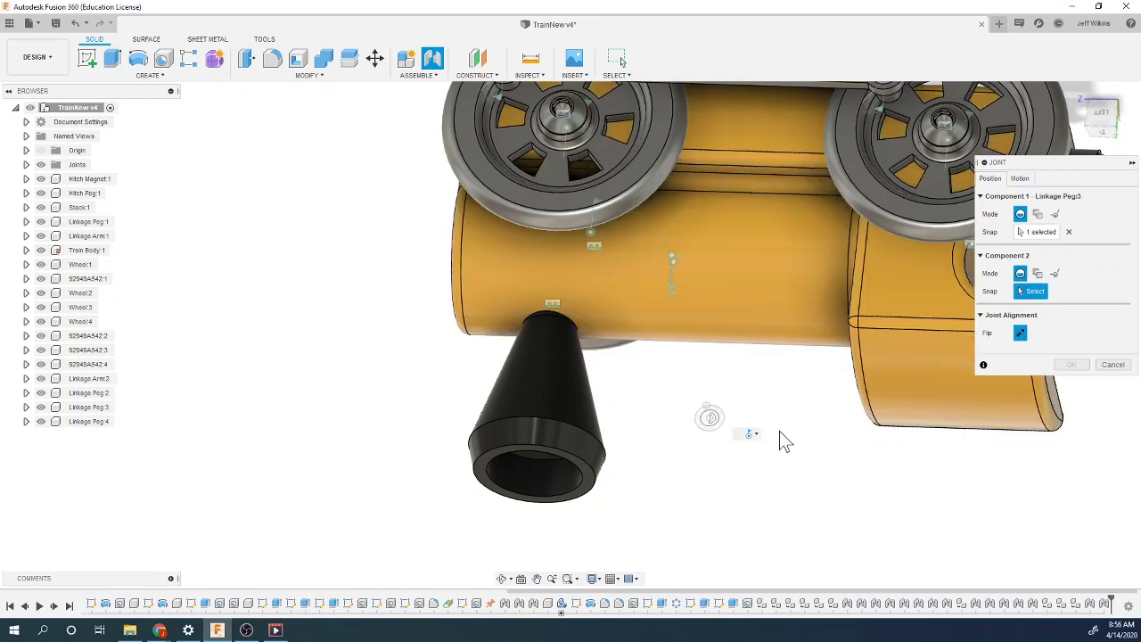
{"action": "scroll", "coordinate": [683, 247], "scroll_direction": "down", "scroll_amount": 3}
{"action": "scroll", "coordinate": [622, 205], "scroll_direction": "up", "scroll_amount": 6}
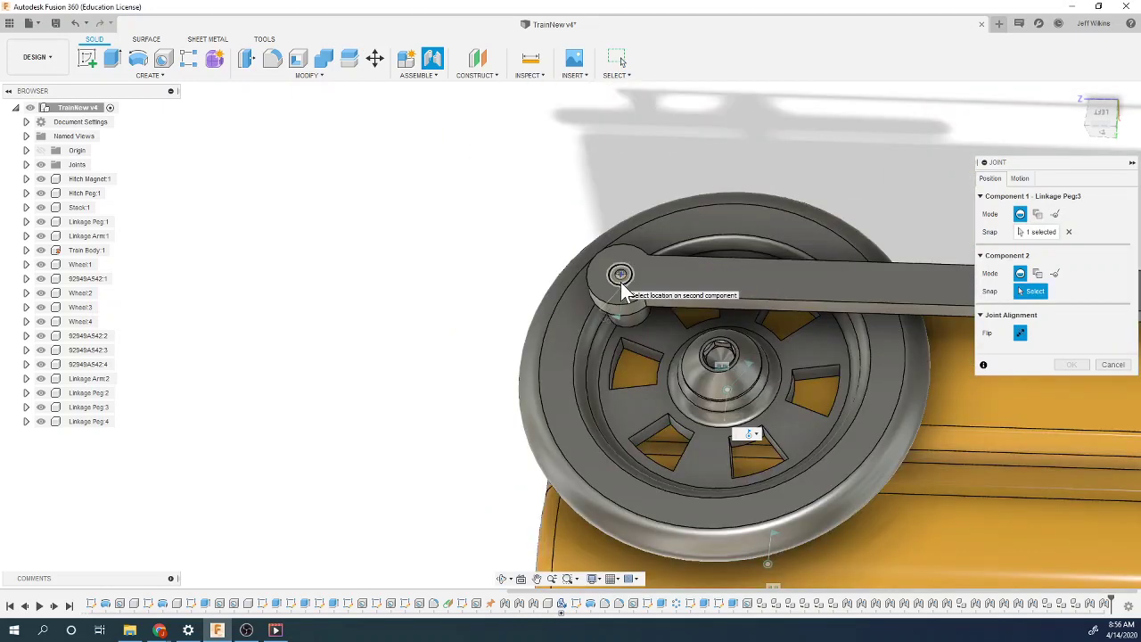
{"action": "left_click", "coordinate": [620, 276]}
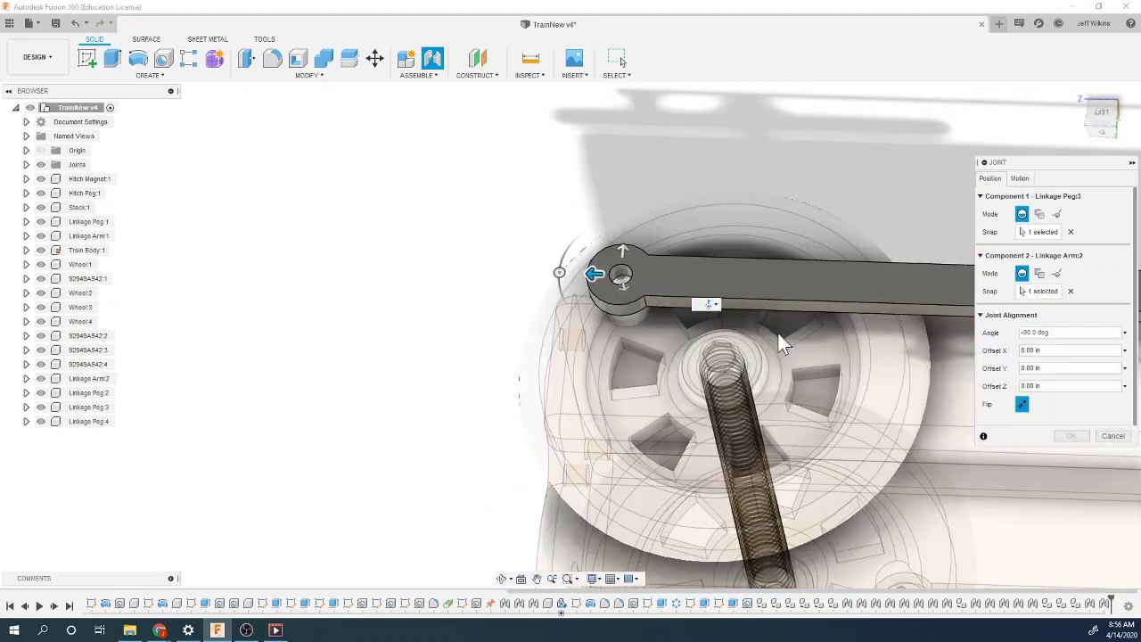
{"action": "left_click", "coordinate": [1022, 408]}
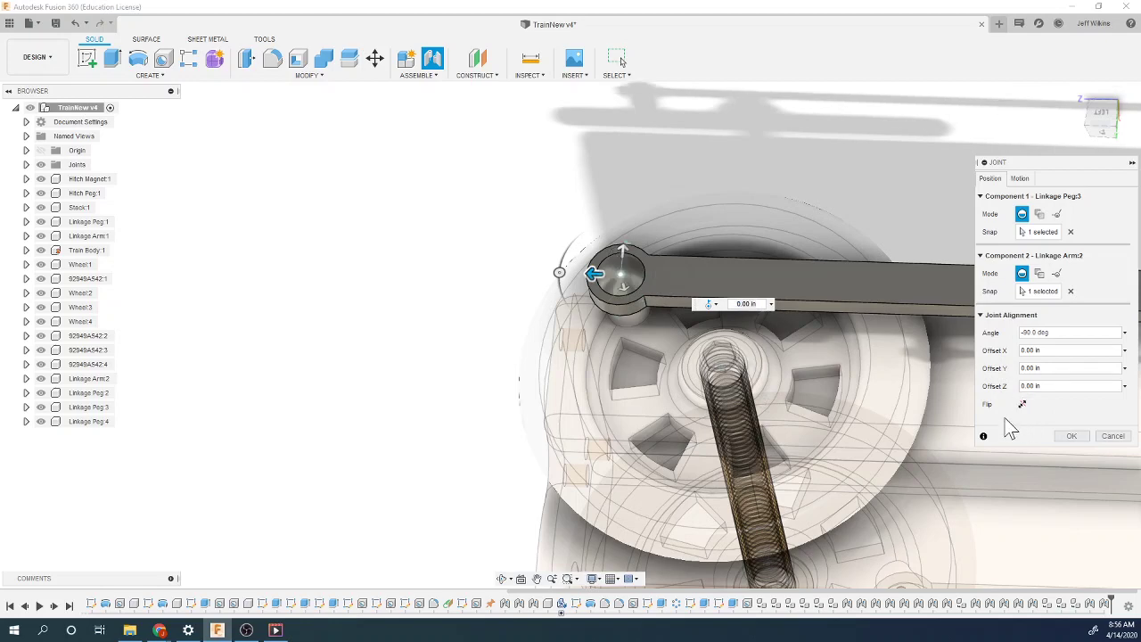
{"action": "left_click", "coordinate": [1070, 436]}
{"action": "left_click", "coordinate": [1076, 95]}
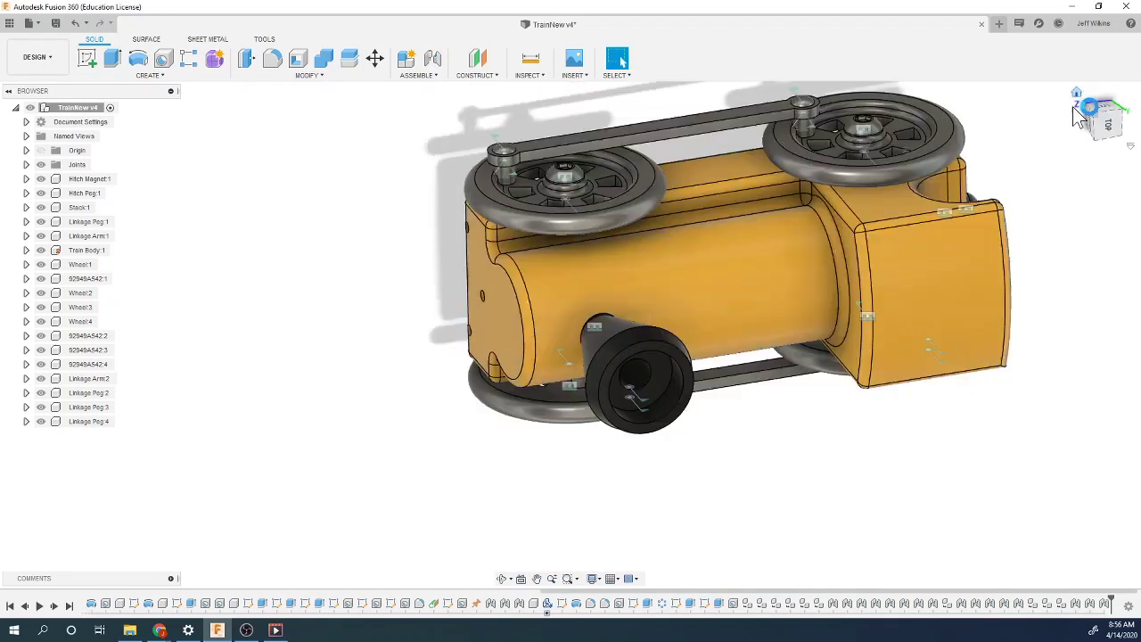
{"action": "scroll", "coordinate": [909, 433], "scroll_direction": "down", "scroll_amount": 2}
{"action": "scroll", "coordinate": [723, 543], "scroll_direction": "up", "scroll_amount": 1}
Step: Drag the wheels and linkage arm back and forth, watching the arm swing with the wheels
{"action": "scroll", "coordinate": [724, 544], "scroll_direction": "up", "scroll_amount": 2}
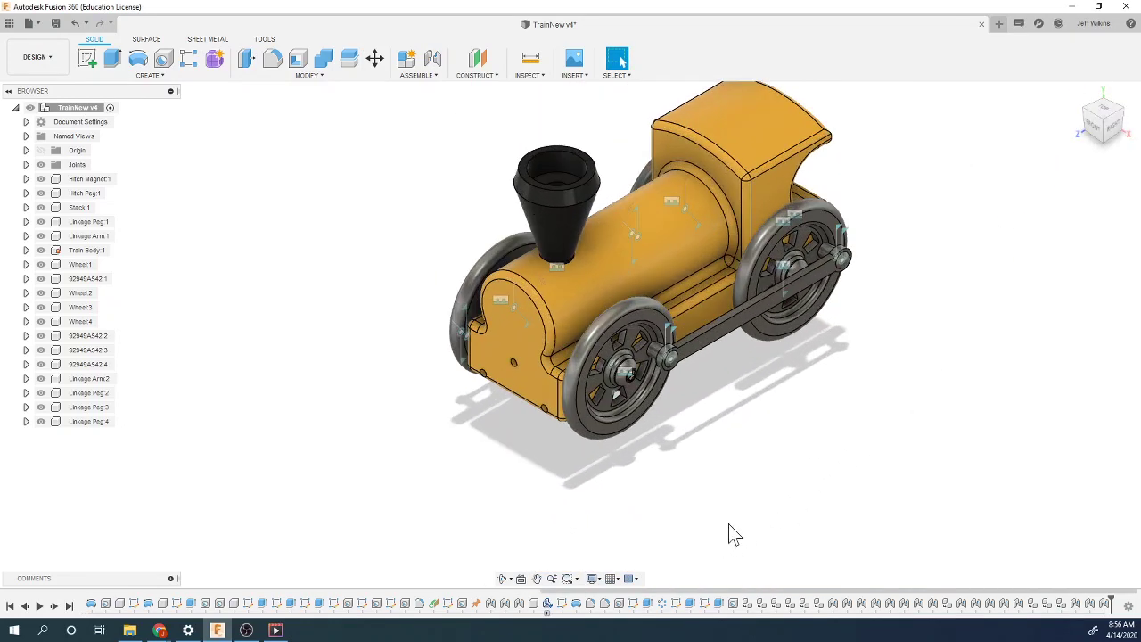
{"action": "left_click_drag", "start_coordinate": [669, 378], "coordinate": [740, 323]}
{"action": "scroll", "coordinate": [732, 314], "scroll_direction": "up", "scroll_amount": 5}
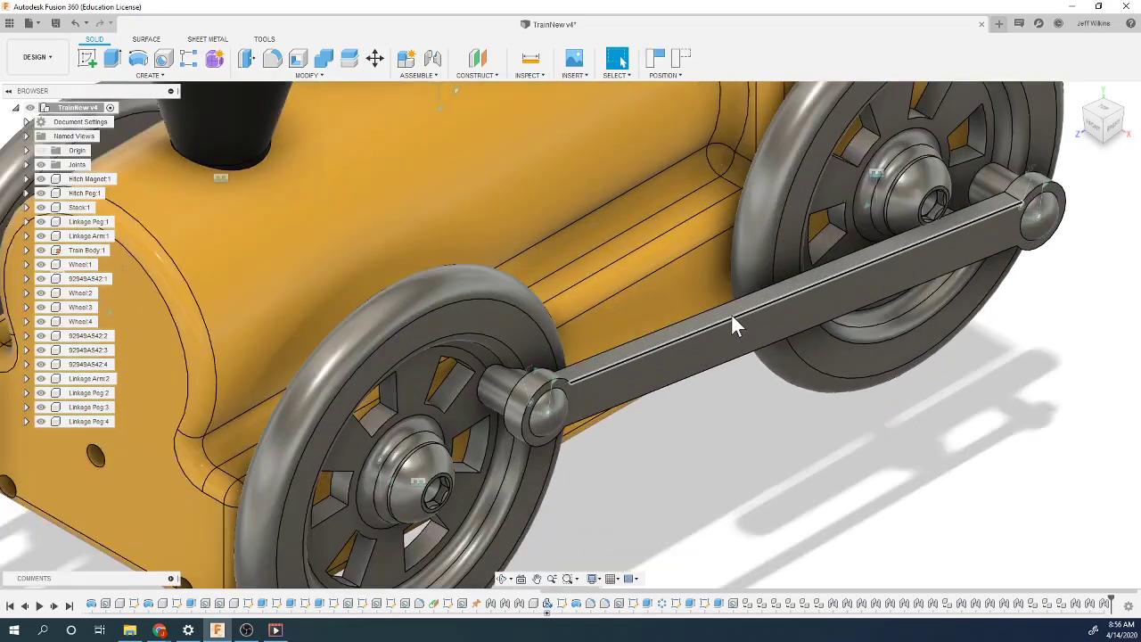
{"action": "left_click_drag", "start_coordinate": [732, 313], "coordinate": [636, 402]}
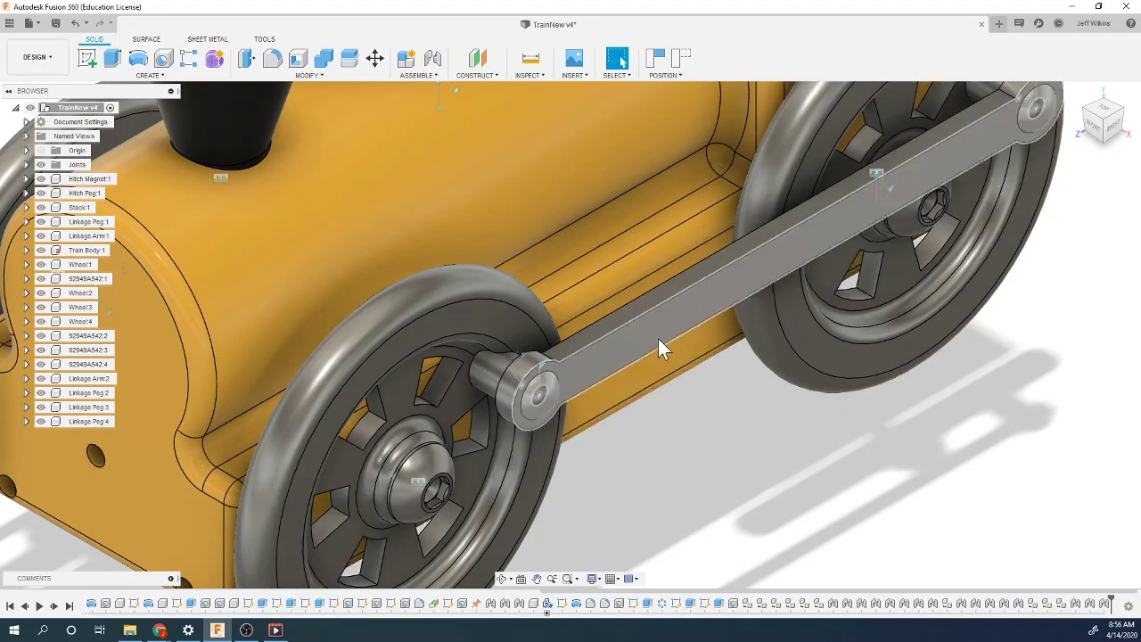
{"action": "left_click_drag", "start_coordinate": [655, 328], "coordinate": [758, 456]}
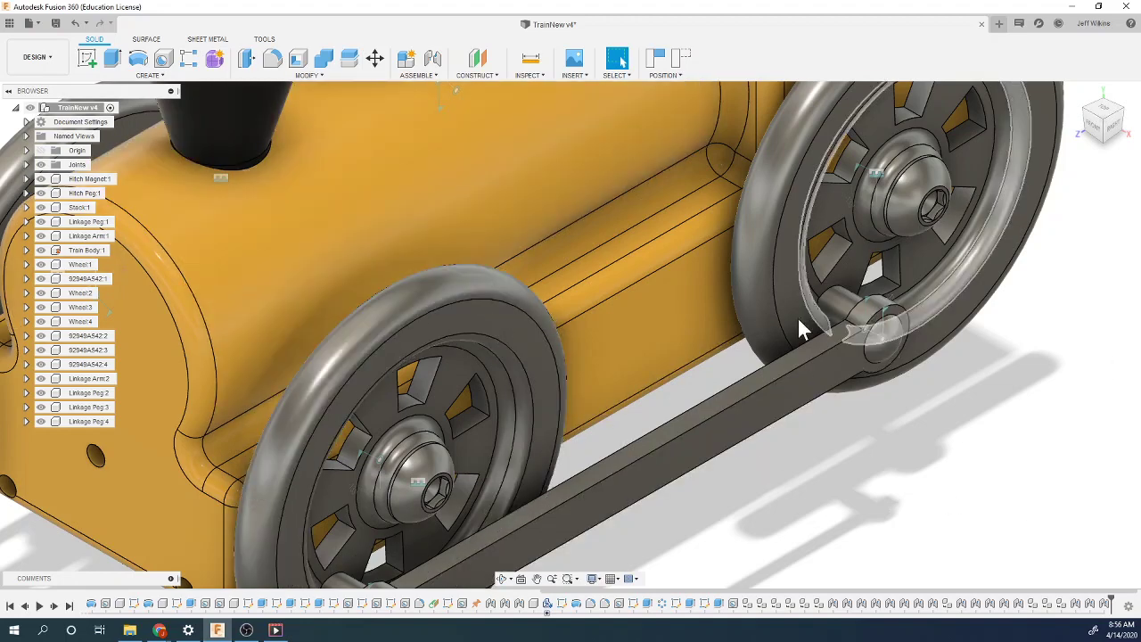
{"action": "scroll", "coordinate": [677, 361], "scroll_direction": "down", "scroll_amount": 5}
{"action": "scroll", "coordinate": [577, 361], "scroll_direction": "down", "scroll_amount": 3}
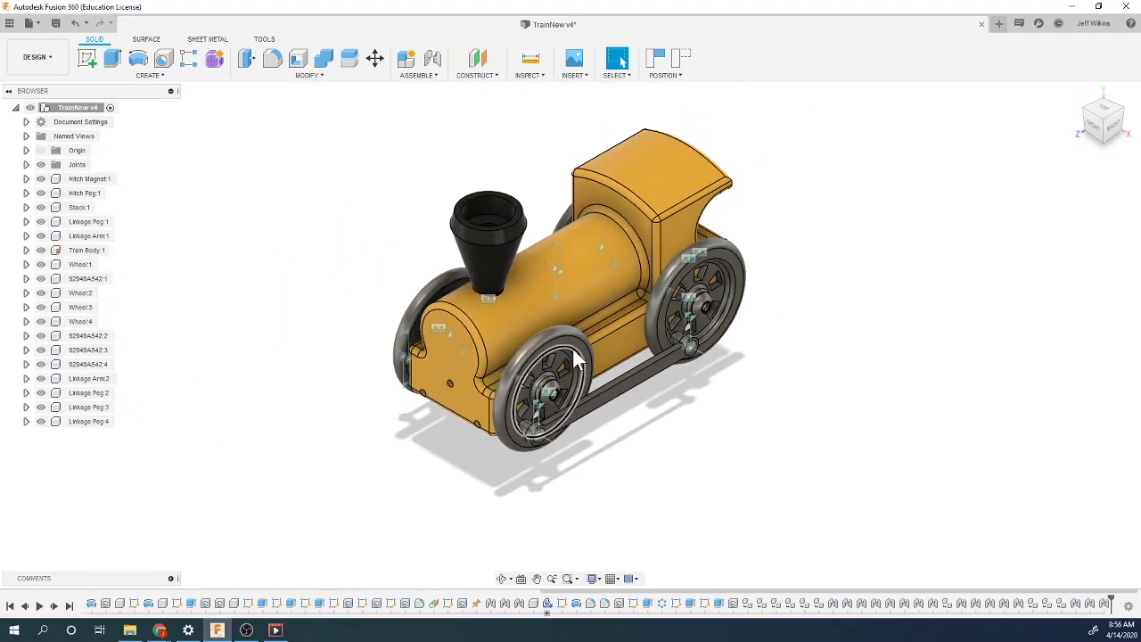